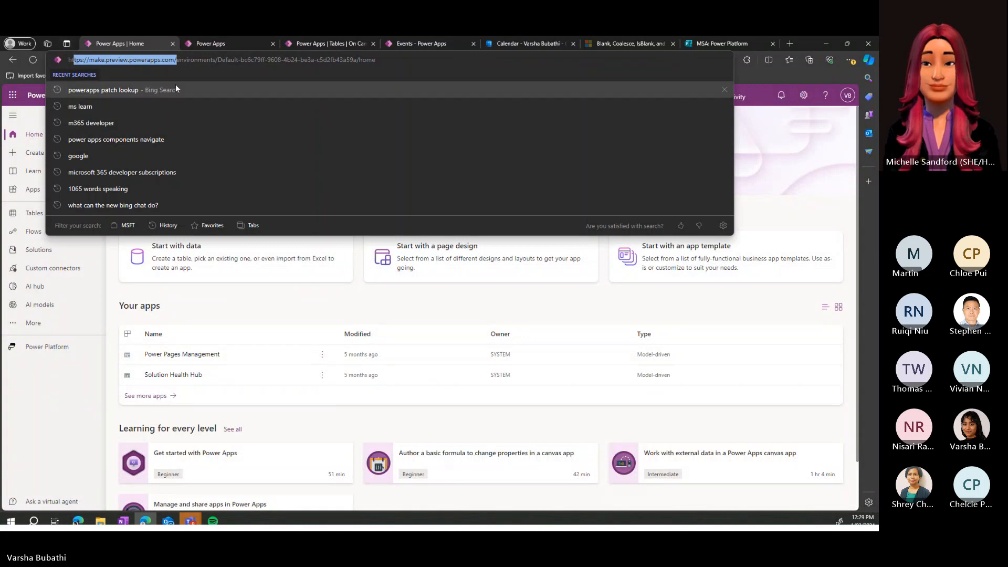
Step: Examine the maker portal's web address, the signed-in account's details and the list of available environments
left_click(603, 303)
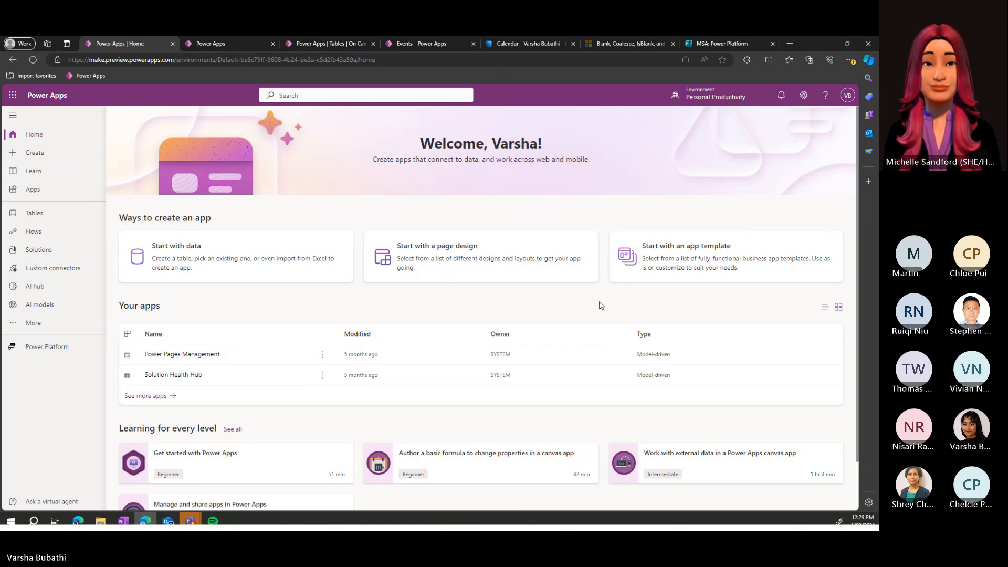
left_click(841, 99)
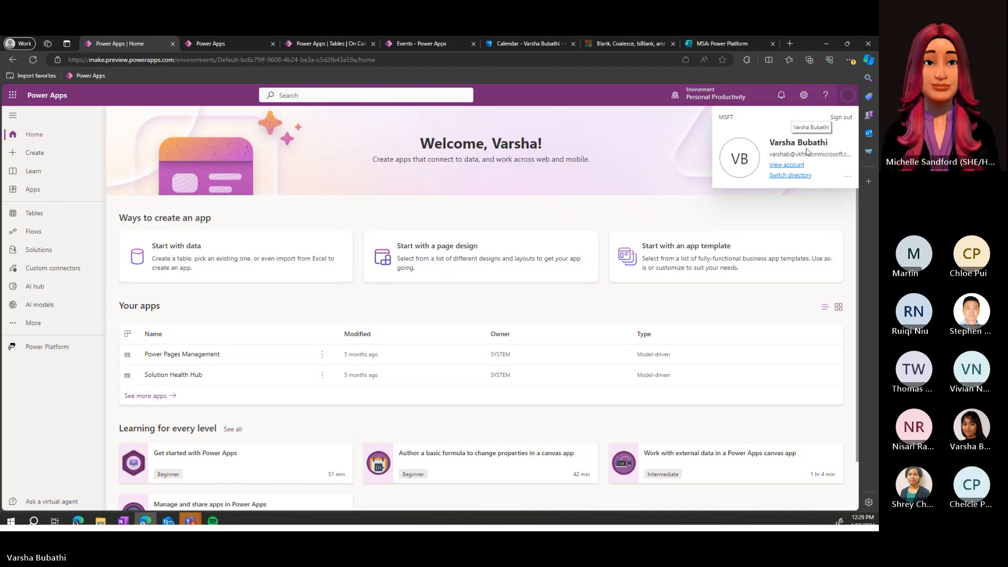
left_click(846, 96)
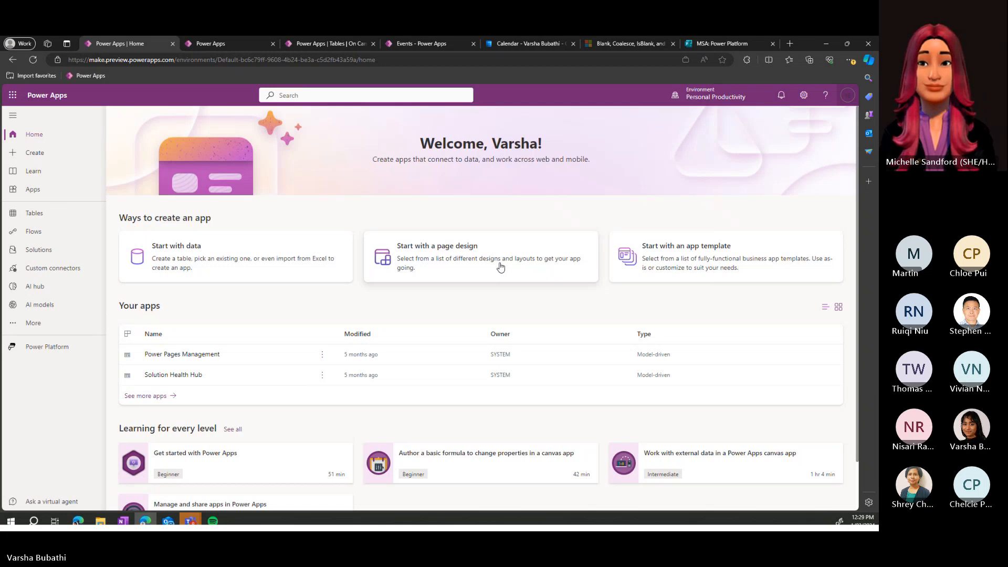
mouse_move(696, 101)
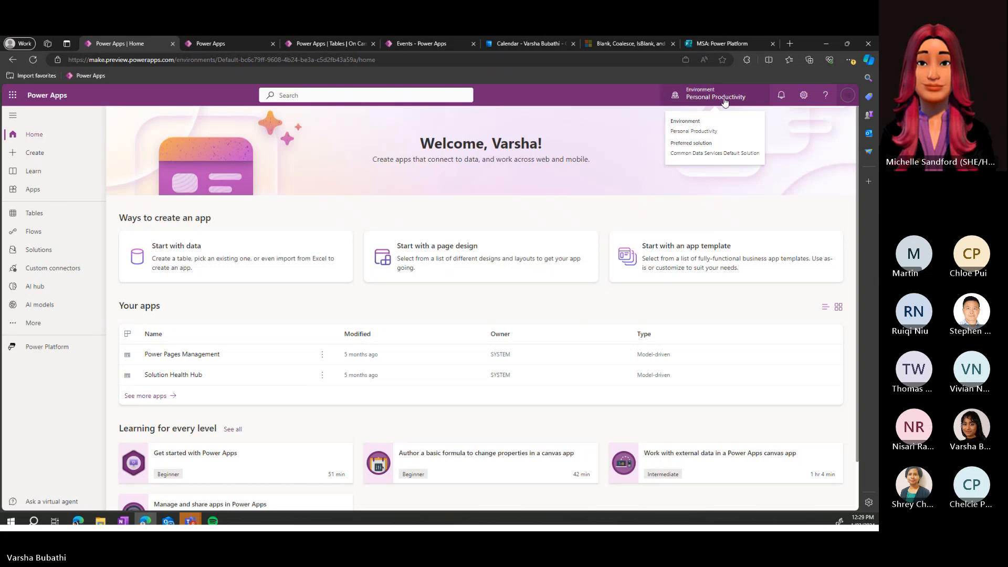
left_click(725, 102)
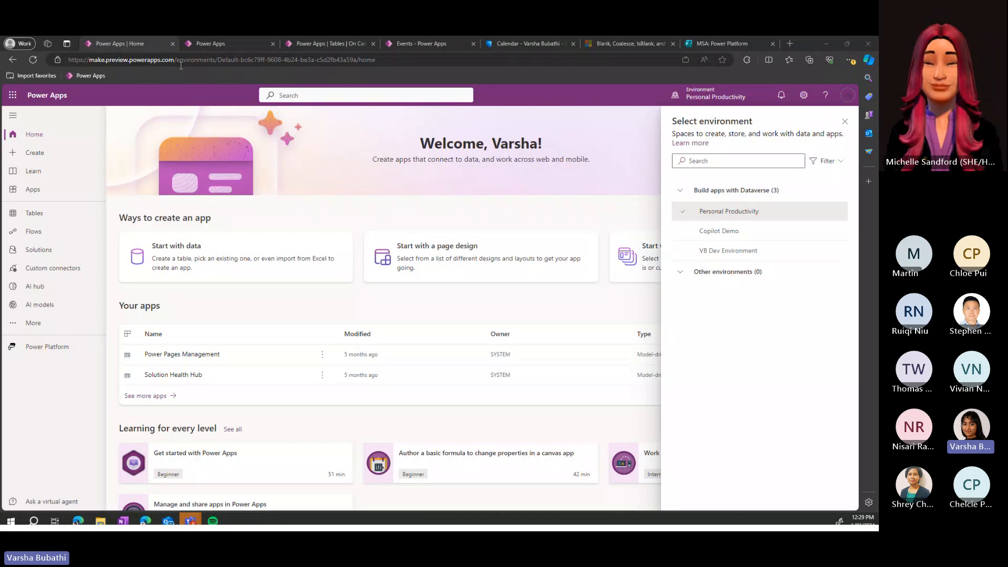
left_click(233, 132)
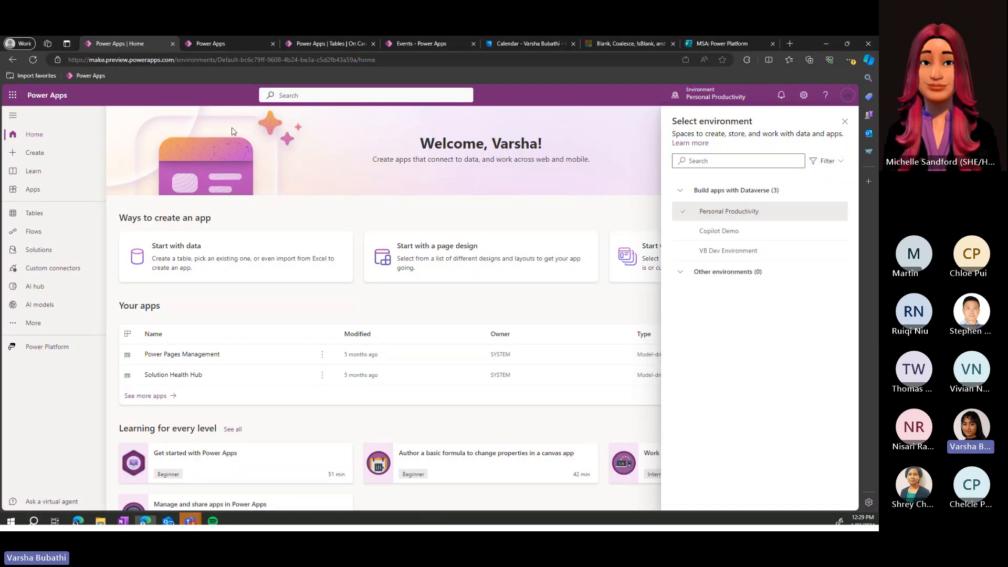
left_click(174, 60)
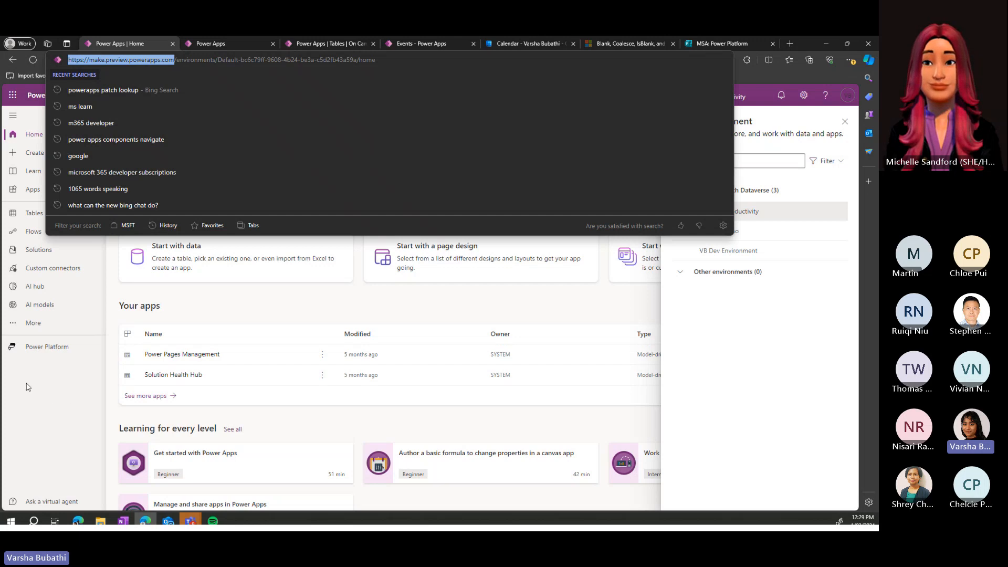
left_click(78, 433)
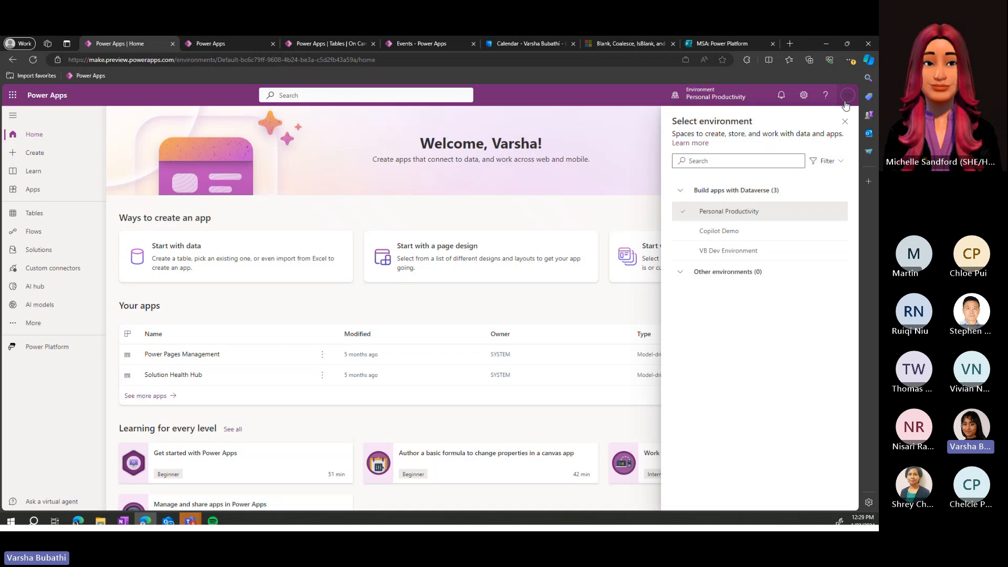
left_click(847, 96)
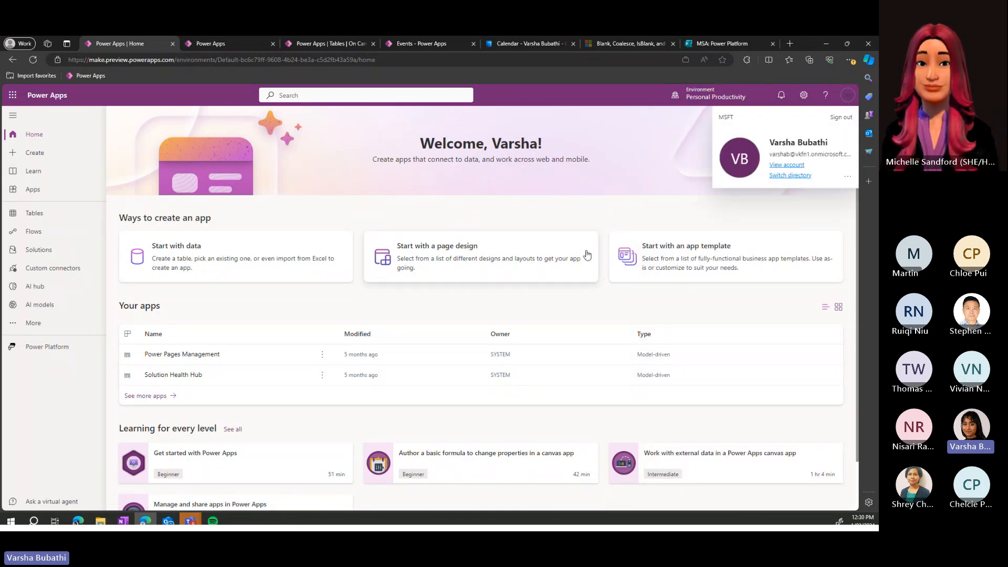
left_click(846, 99)
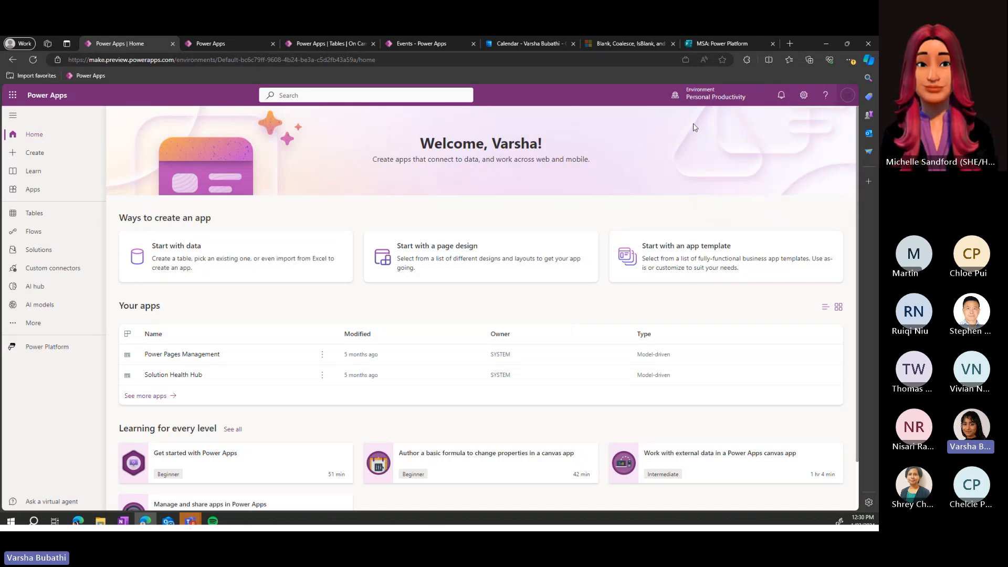
Step: Switch from the Personal Productivity environment to the Copilot Demo environment and check the environment list
mouse_move(693, 102)
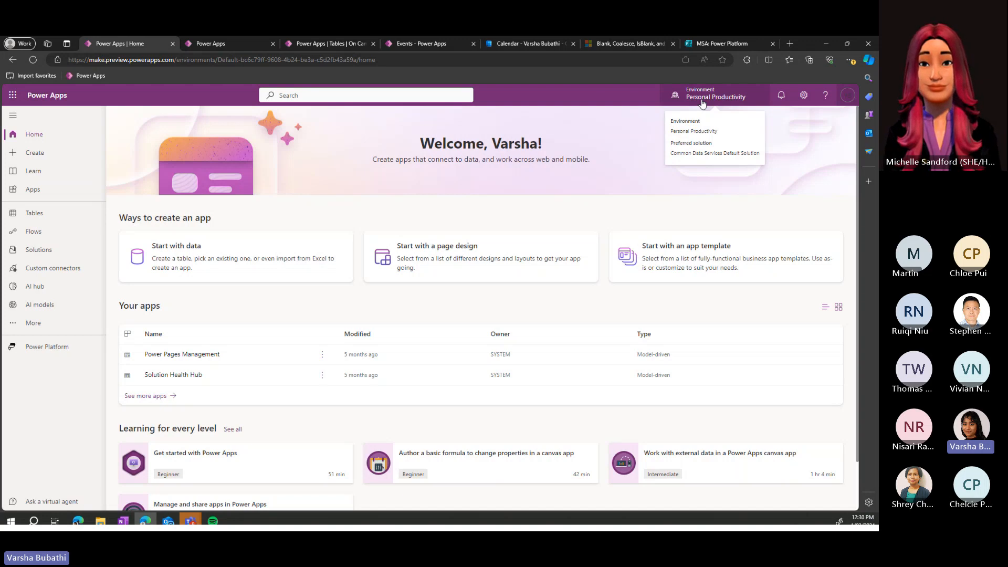
left_click(702, 104)
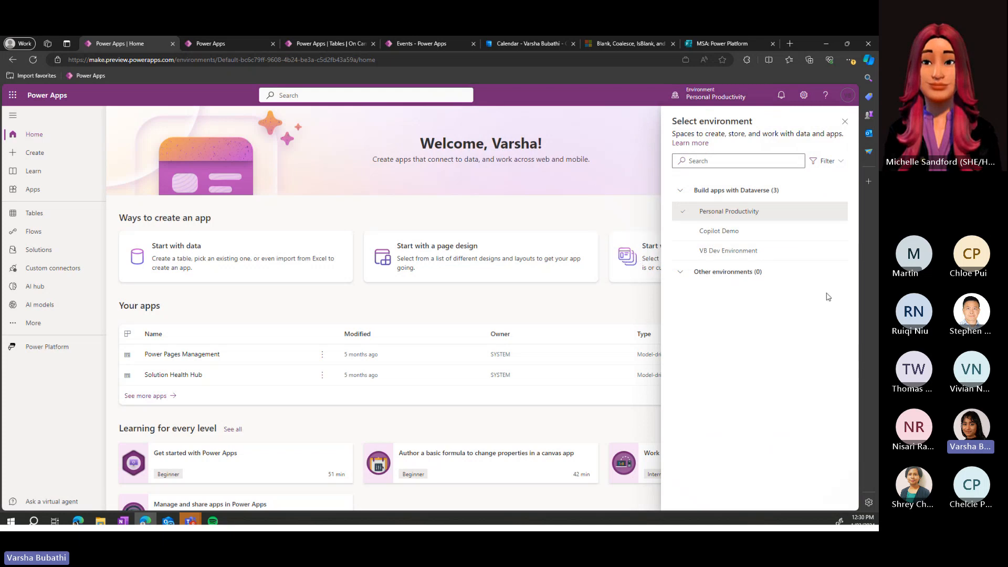
mouse_move(707, 239)
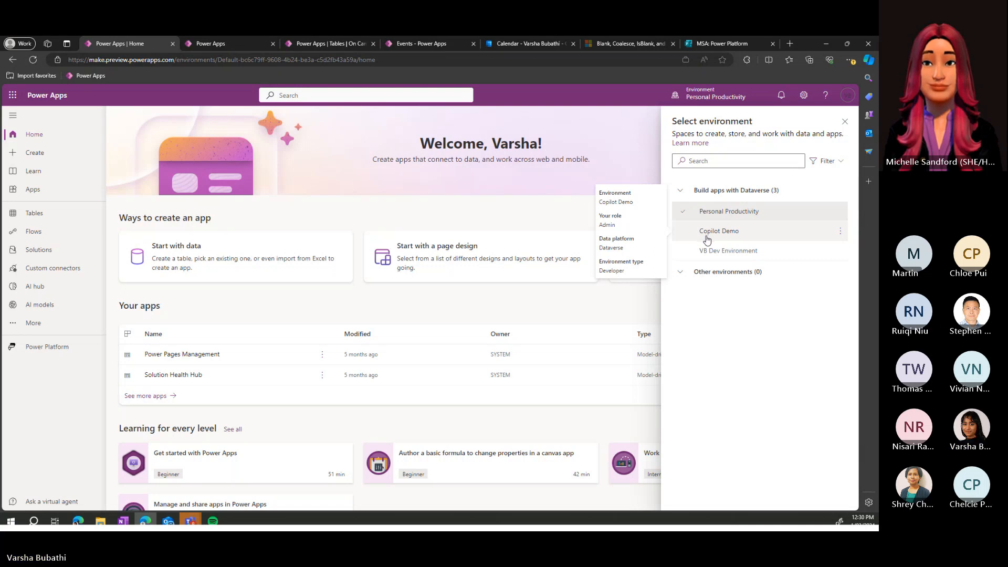
left_click(779, 229)
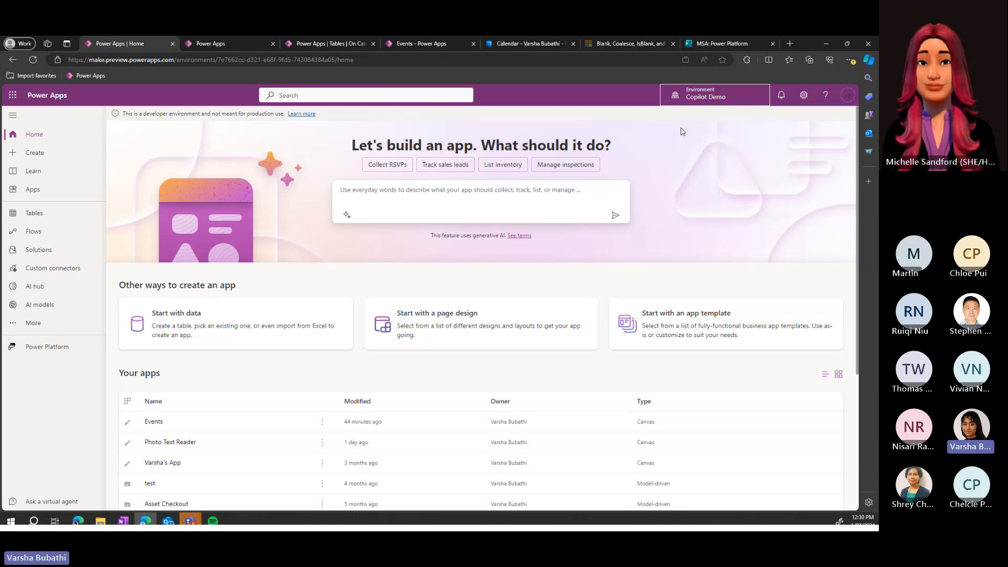
mouse_move(708, 102)
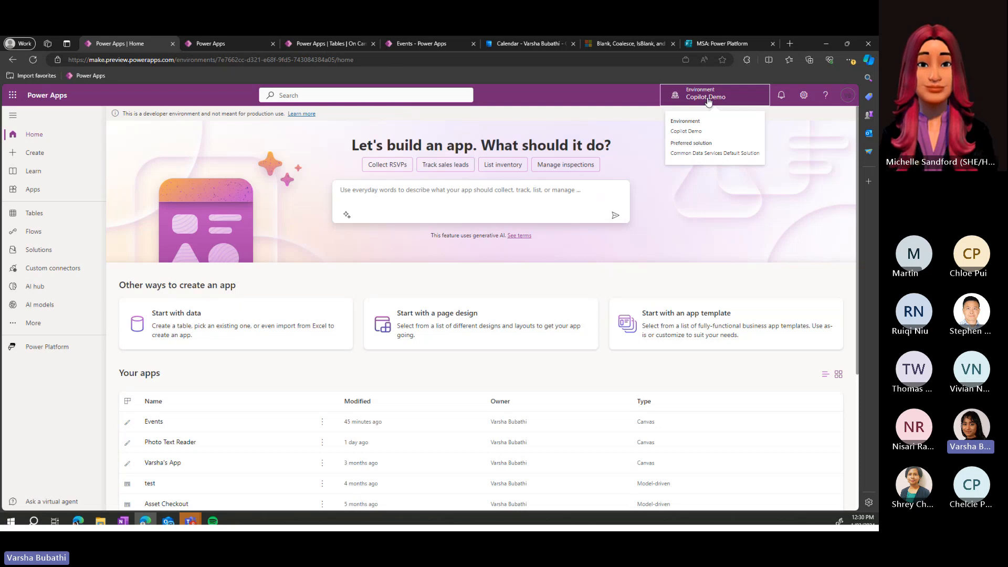
left_click(709, 101)
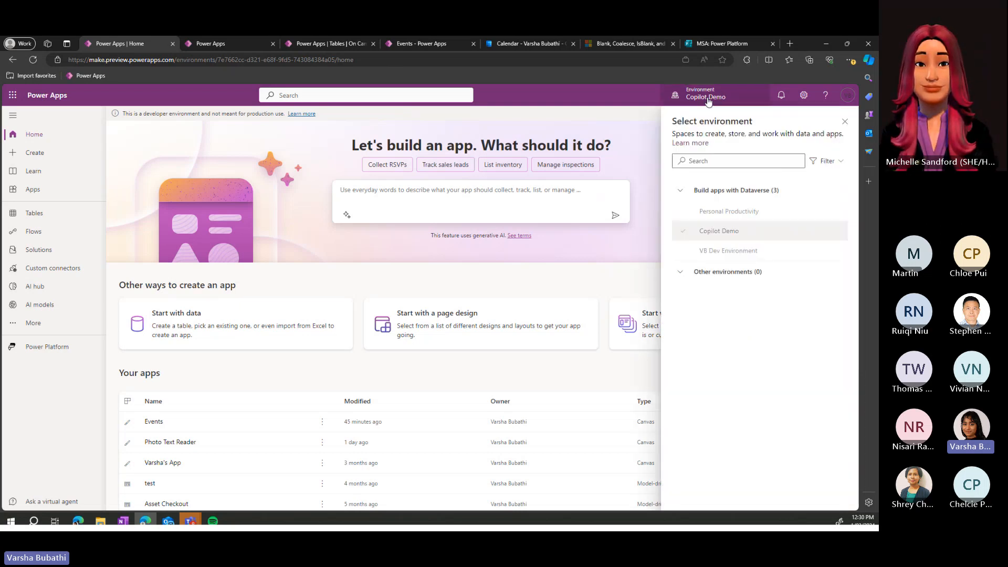
left_click(698, 205)
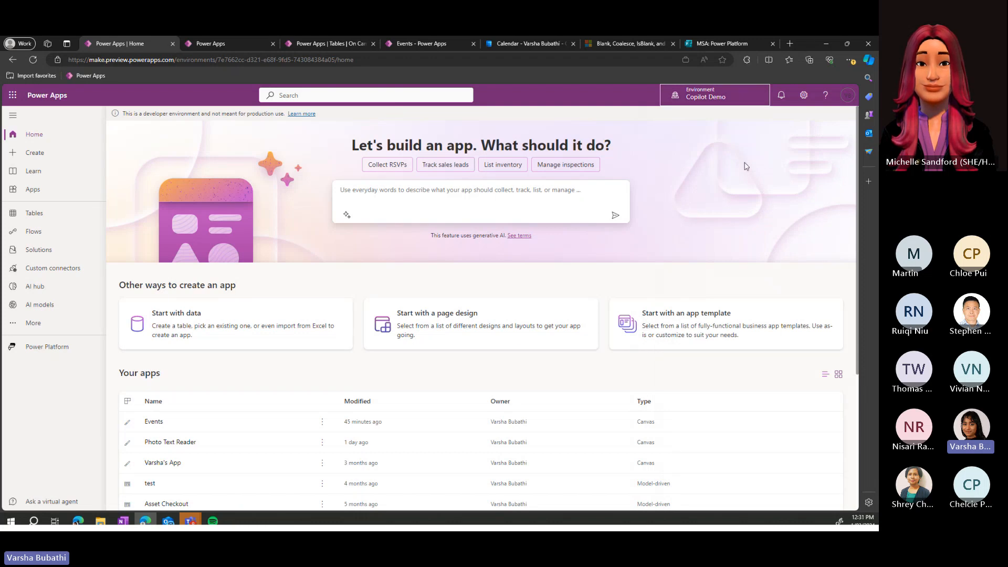
mouse_move(733, 108)
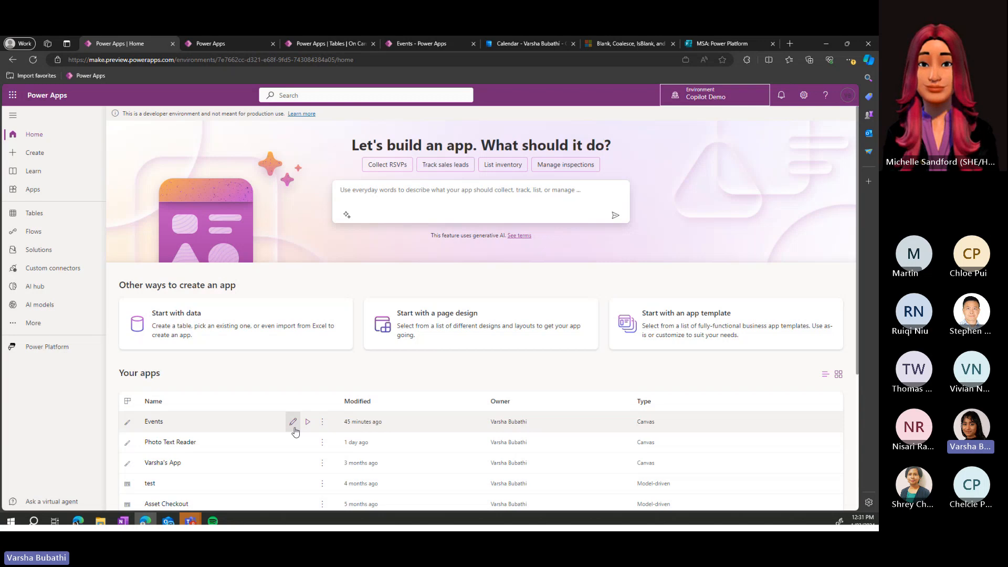
Step: Try sharing the Events app by adding a new user, and discard the sharing changes
left_click(325, 423)
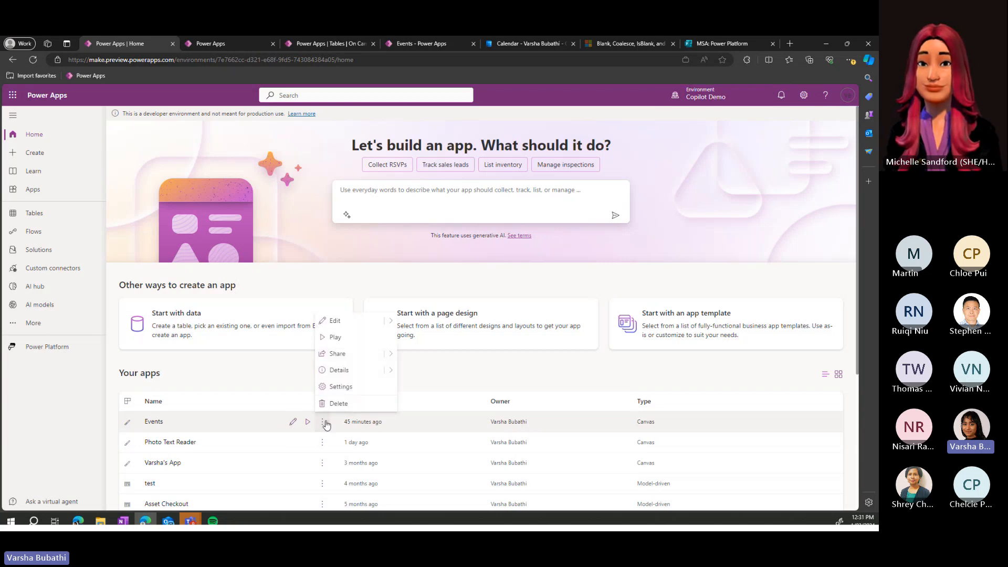
left_click(374, 357)
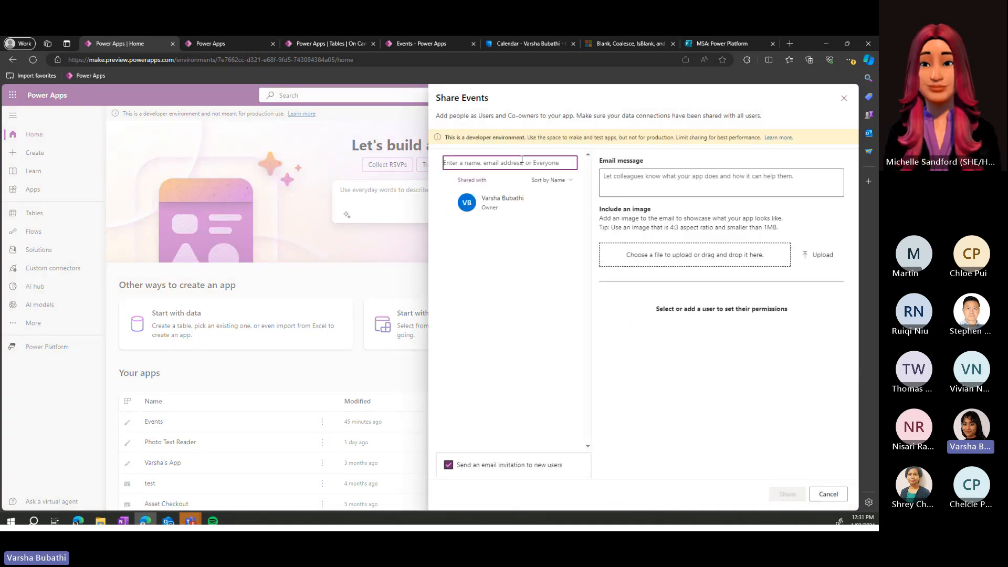
type("ad")
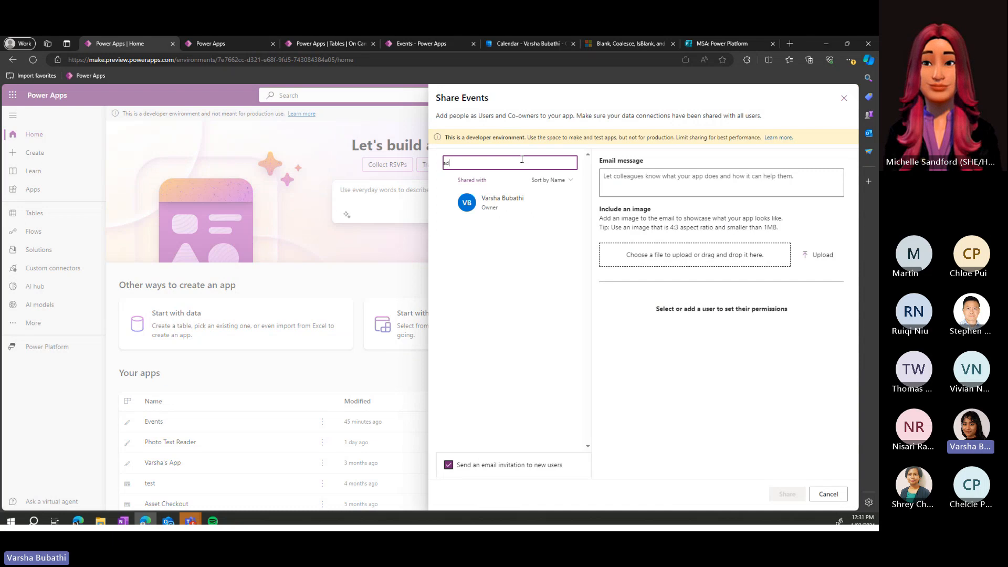
type("ele")
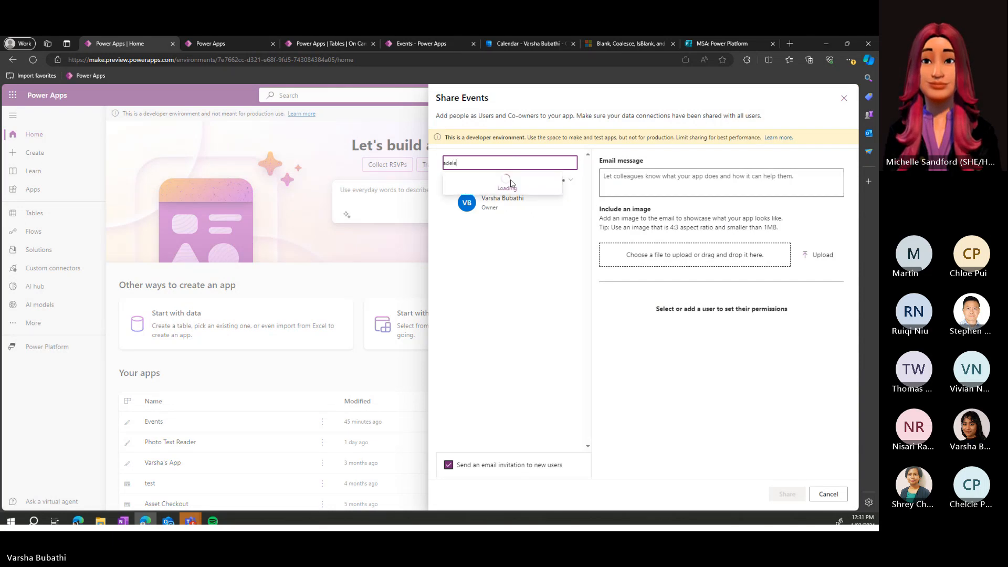
left_click(507, 193)
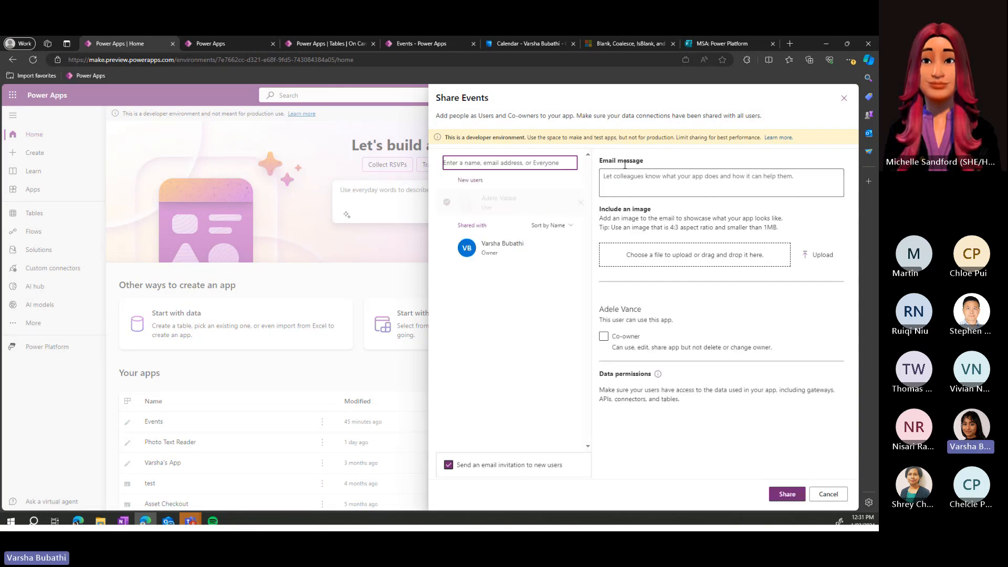
left_click(844, 99)
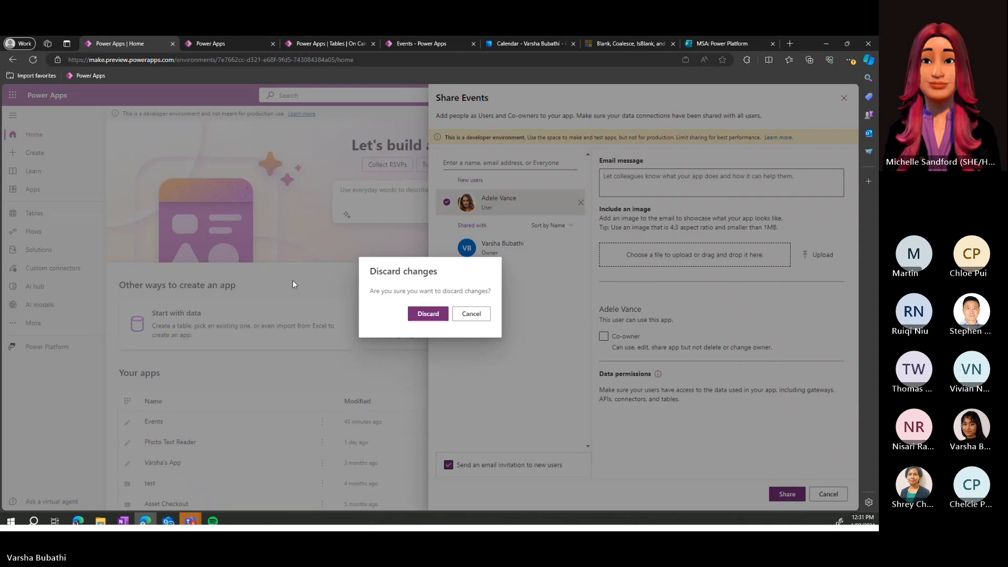
left_click(428, 314)
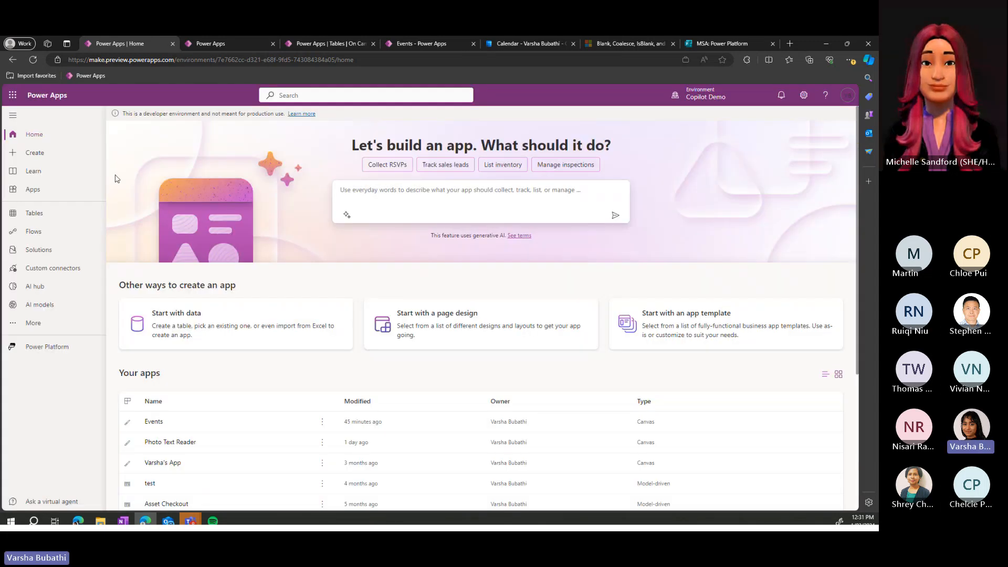
Step: Examine the environment's tables, comparing the Recommended and Custom views
left_click(55, 221)
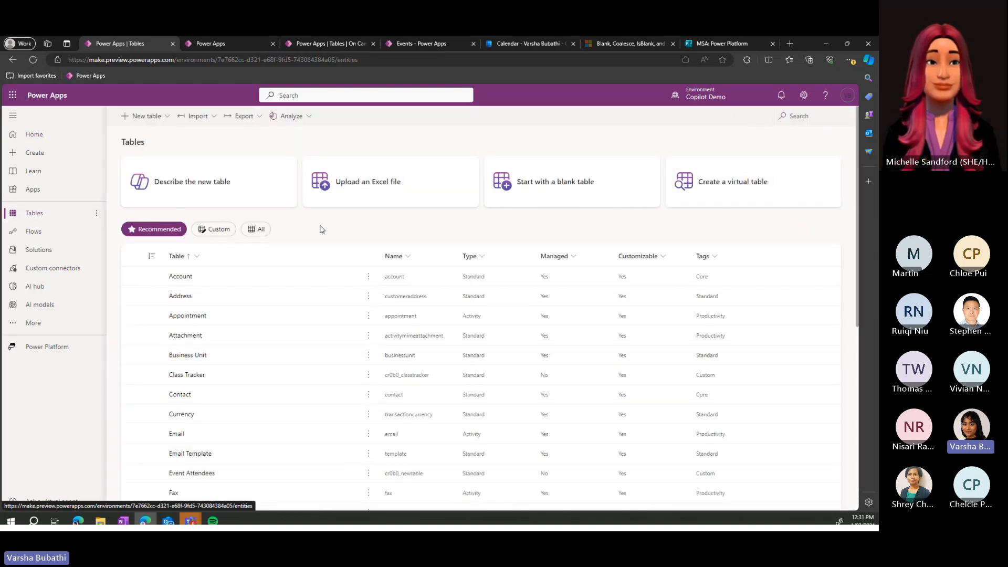
left_click(213, 230)
left_click(157, 229)
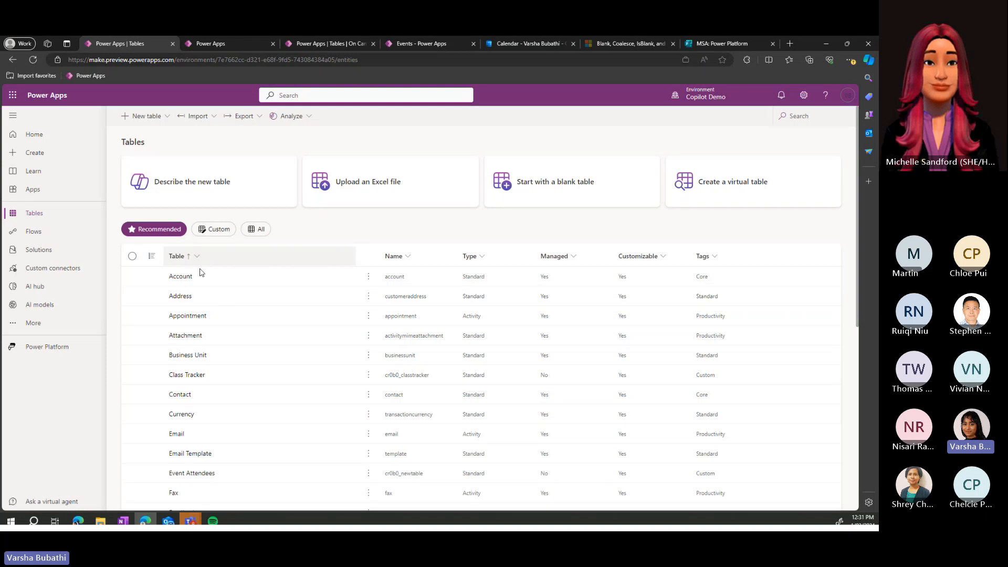
left_click(213, 235)
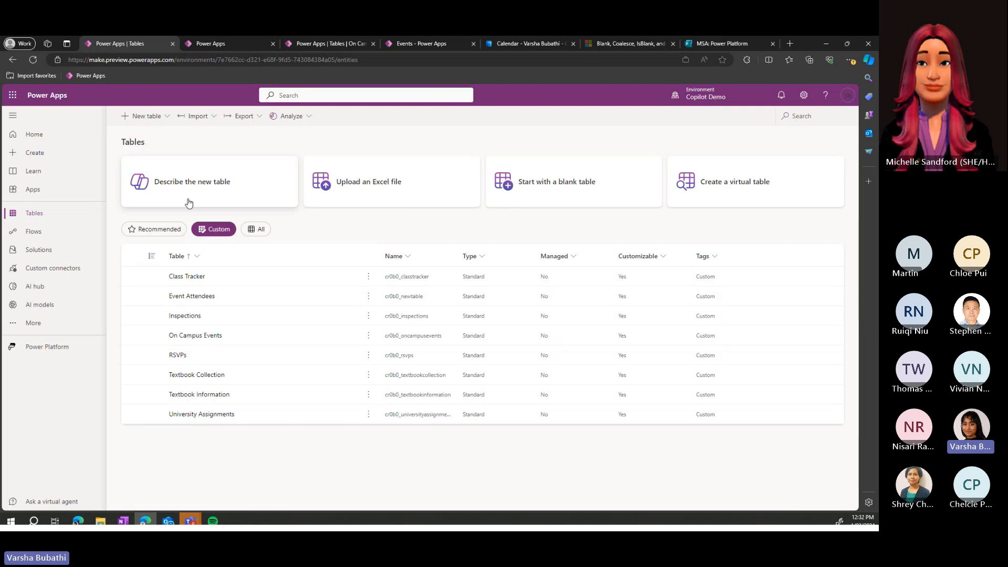
left_click(167, 235)
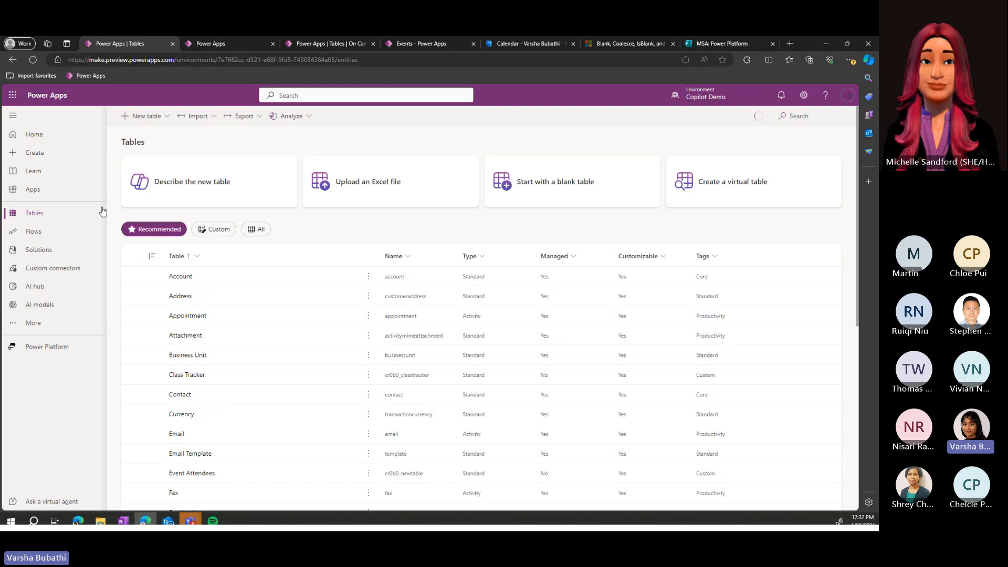
Step: Look over the AI hub and the available AI models in AI Builder
left_click(63, 295)
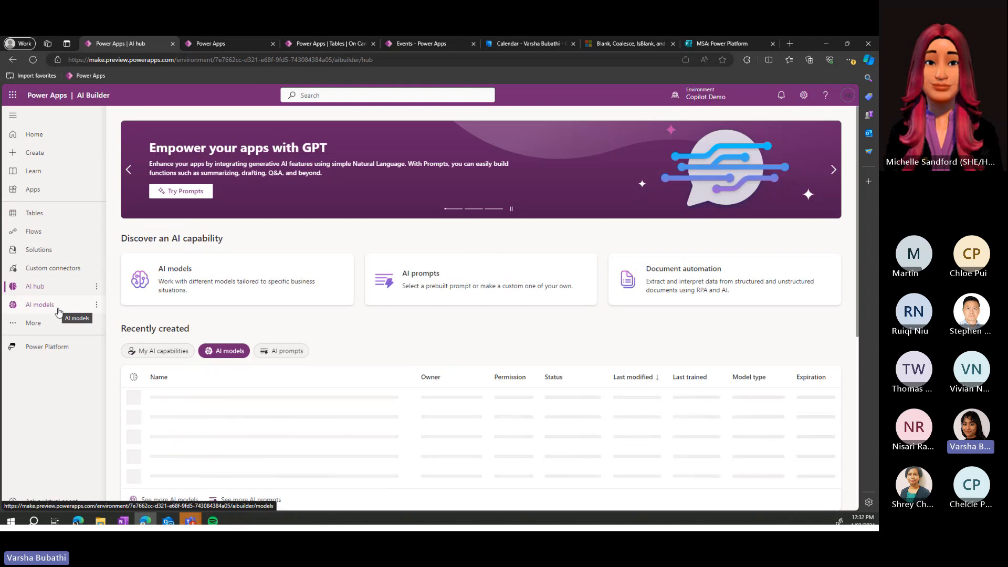
left_click(58, 310)
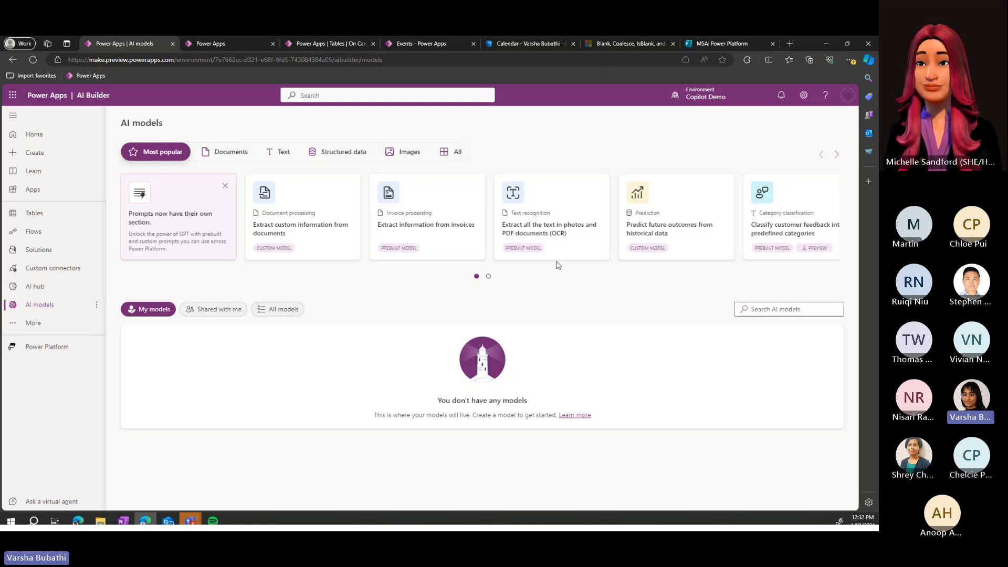
Step: View the other Power Platform products, briefly opening Power Automate and returning to the product list
left_click(53, 350)
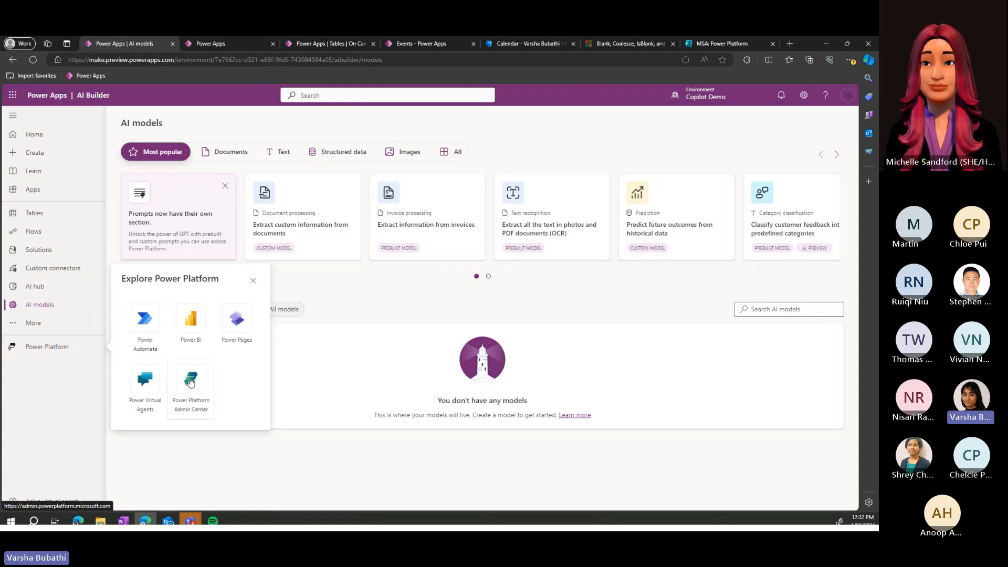
left_click(146, 328)
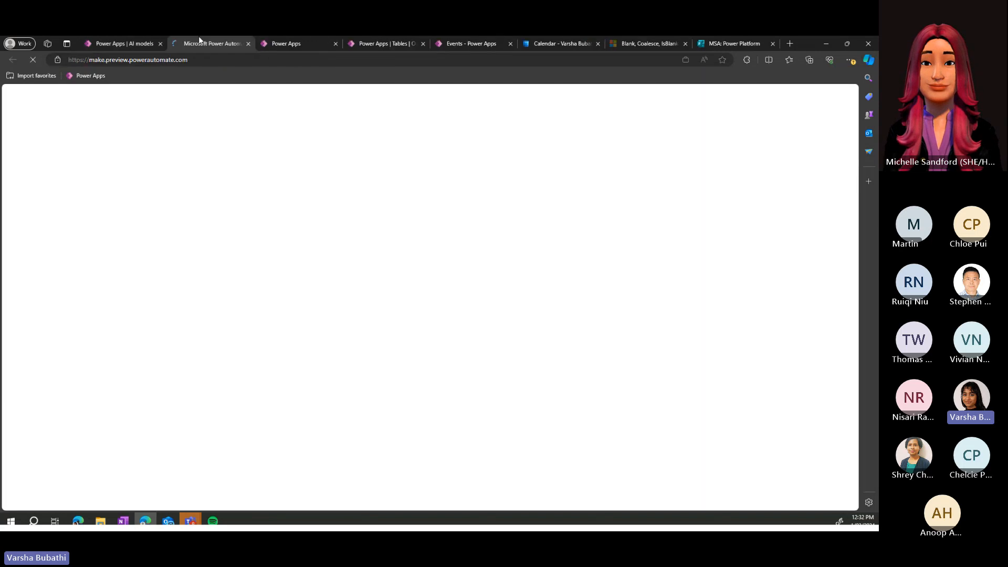
left_click(248, 44)
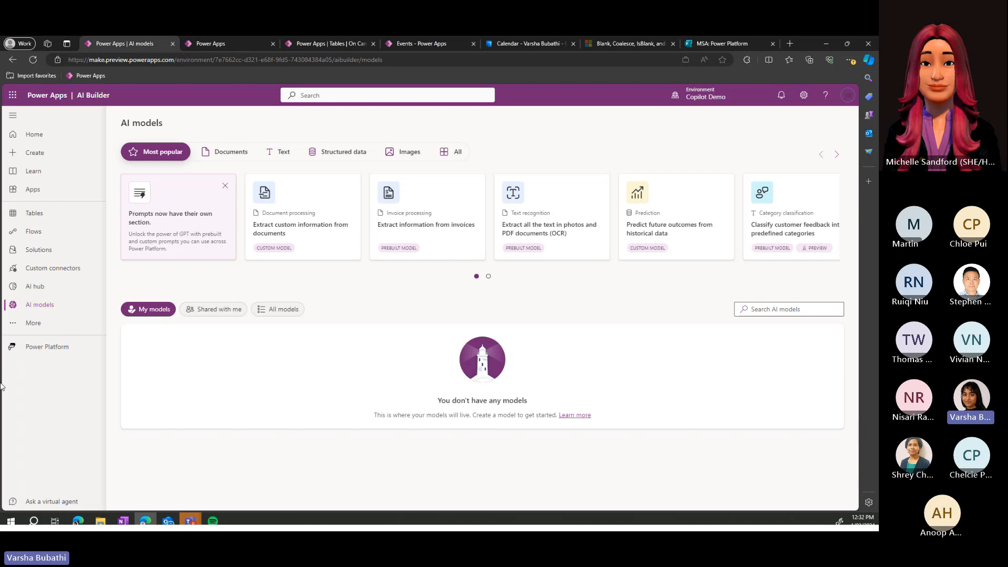
left_click(29, 347)
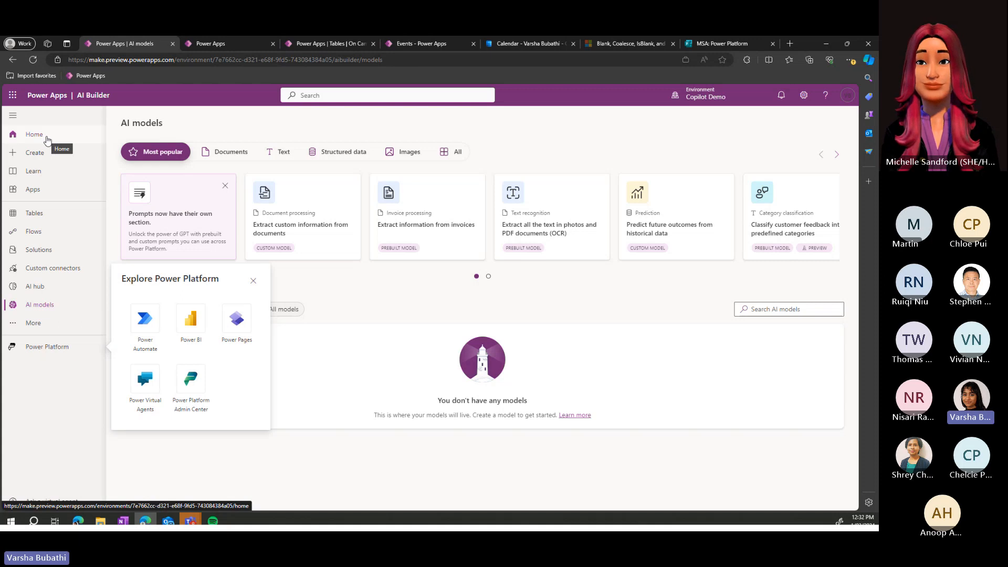
Step: Look over the starting points for creating an app, and return to the home page
left_click(58, 158)
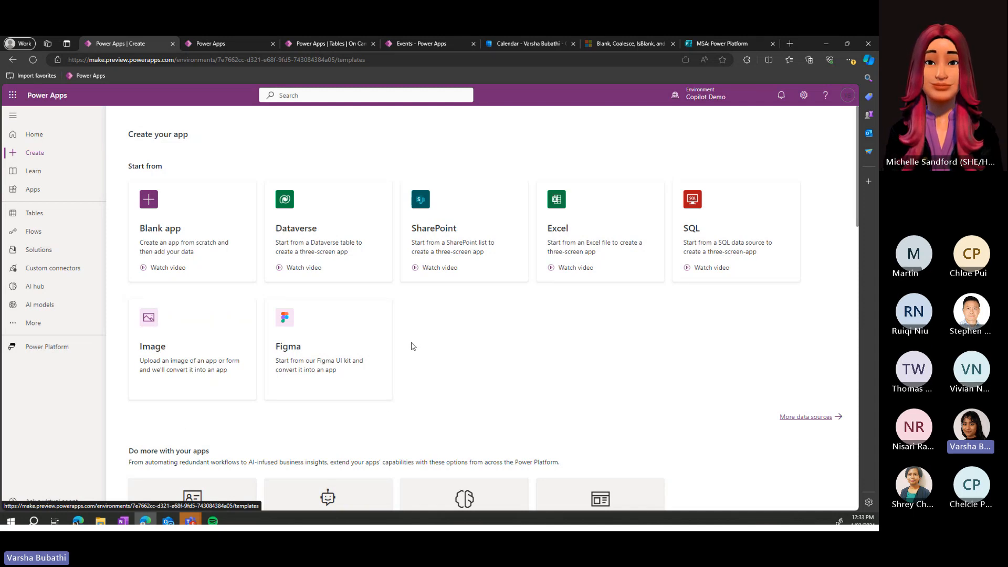
scroll(412, 345, "down", 1)
scroll(354, 315, "up", 1)
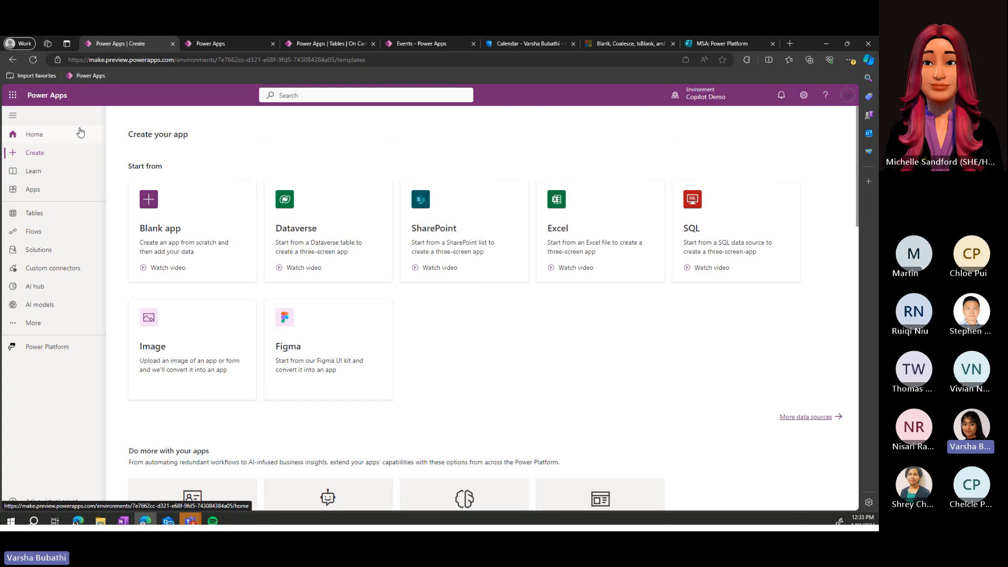
left_click(48, 133)
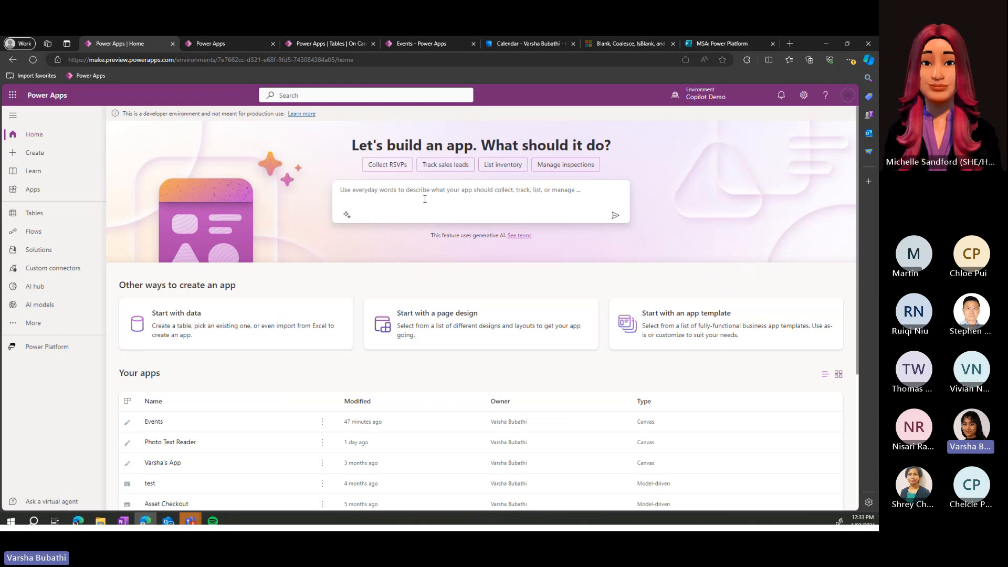
Step: Ask Copilot to "create an app that collects contacts"
type("create an")
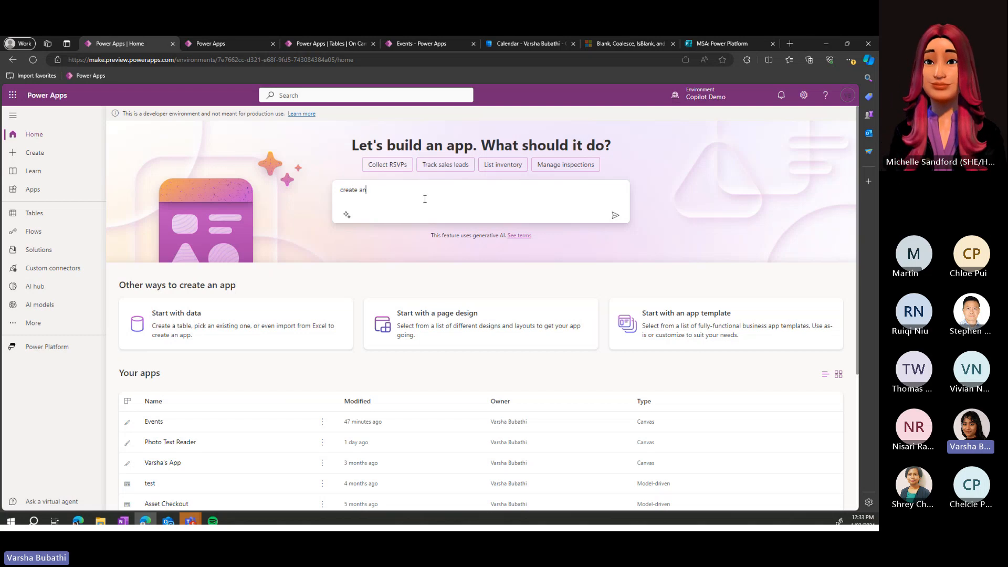
type(" app that collects")
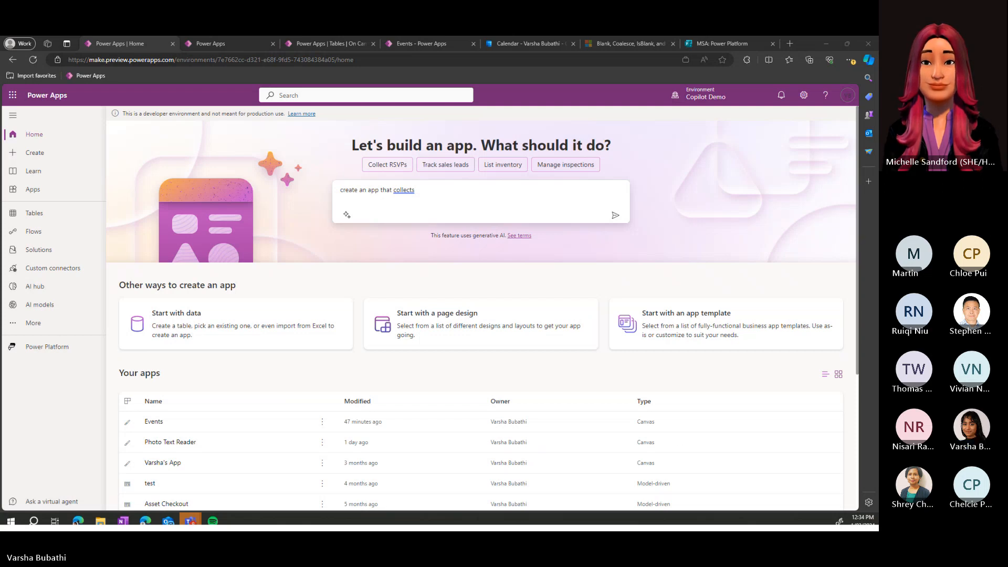
left_click(504, 212)
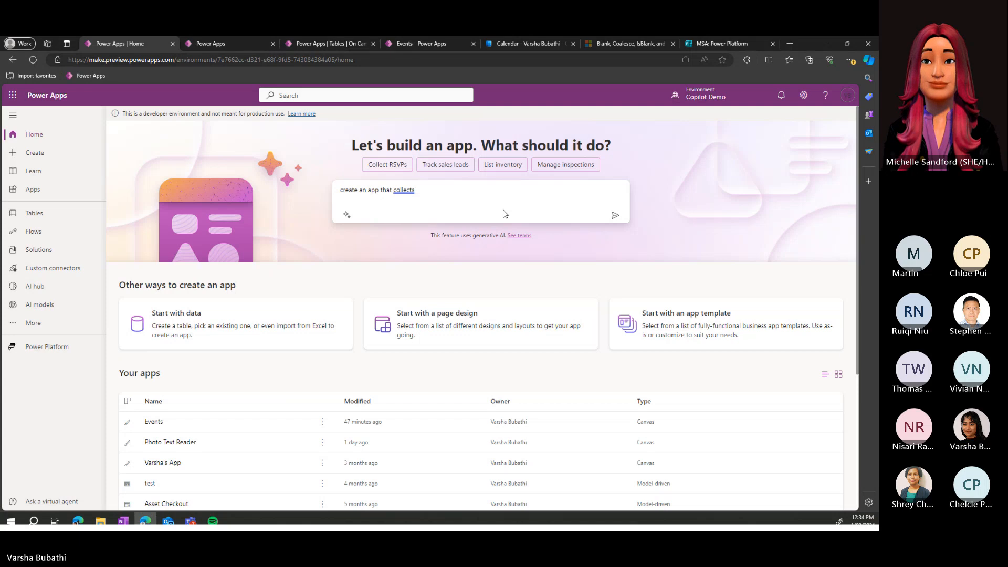
left_click(412, 190)
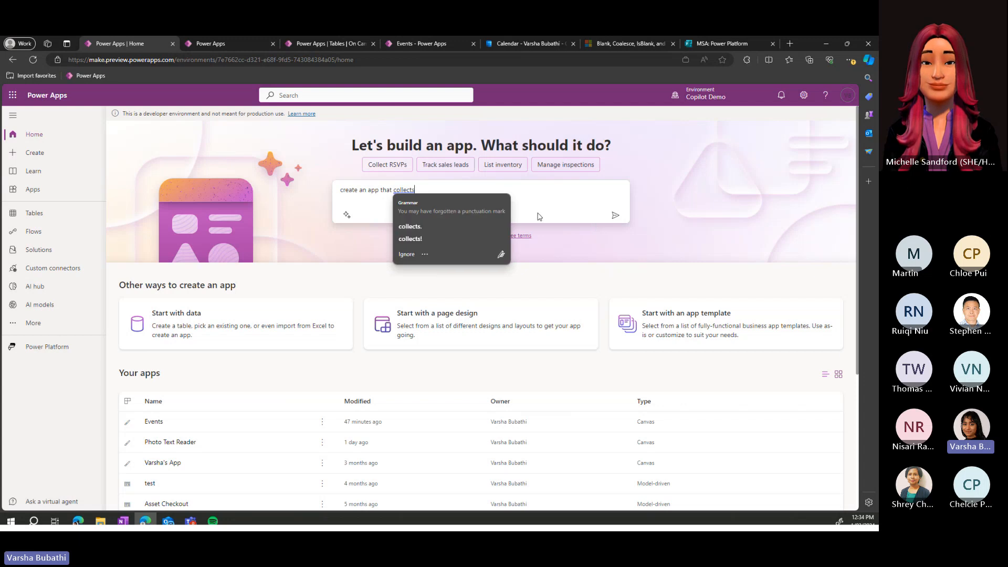
type("con")
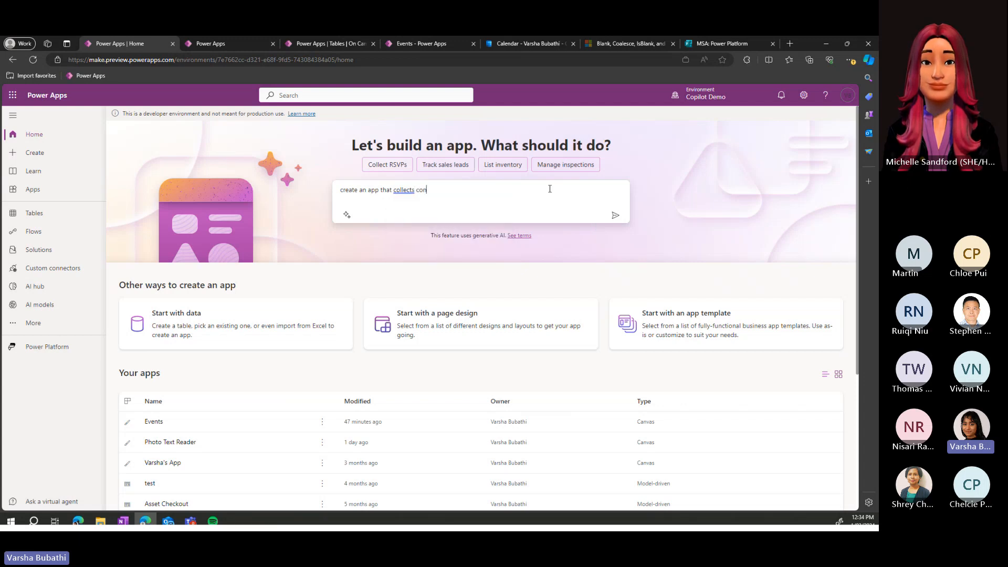
type("tacts")
key("Return")
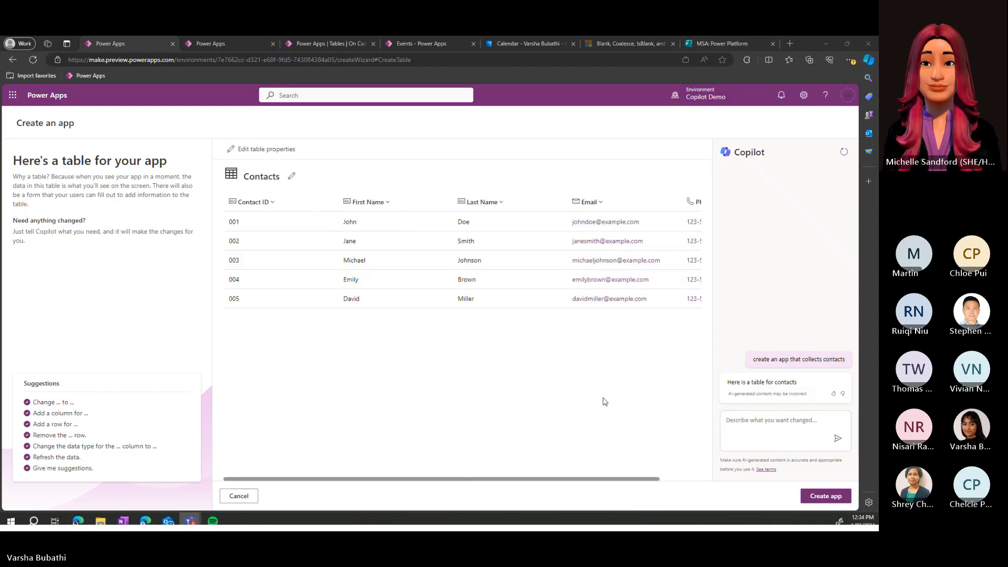
Step: Review the generated Contacts table's columns and tell Copilot to "add more row data"
left_click(486, 484)
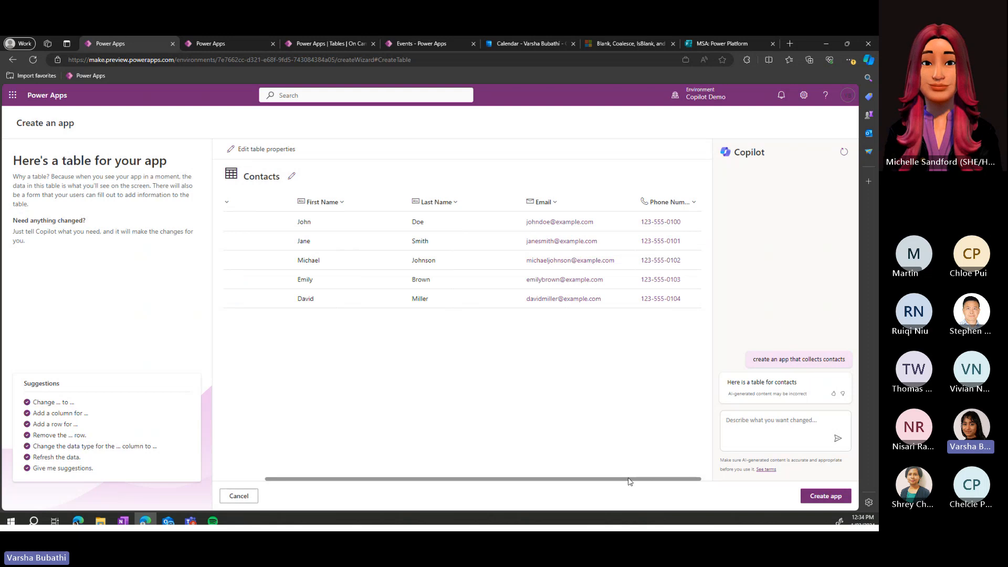
left_click(748, 422)
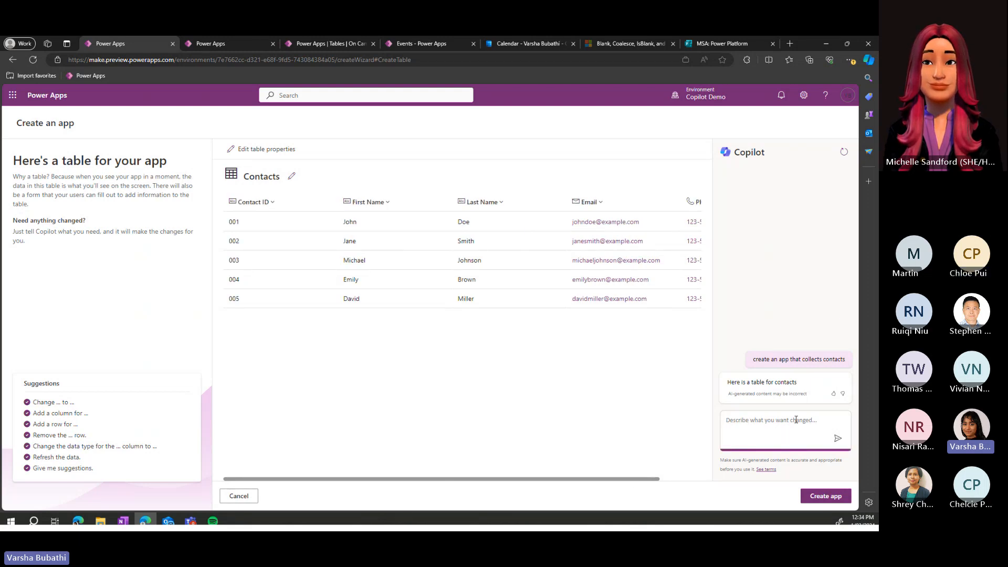
type("add more row data")
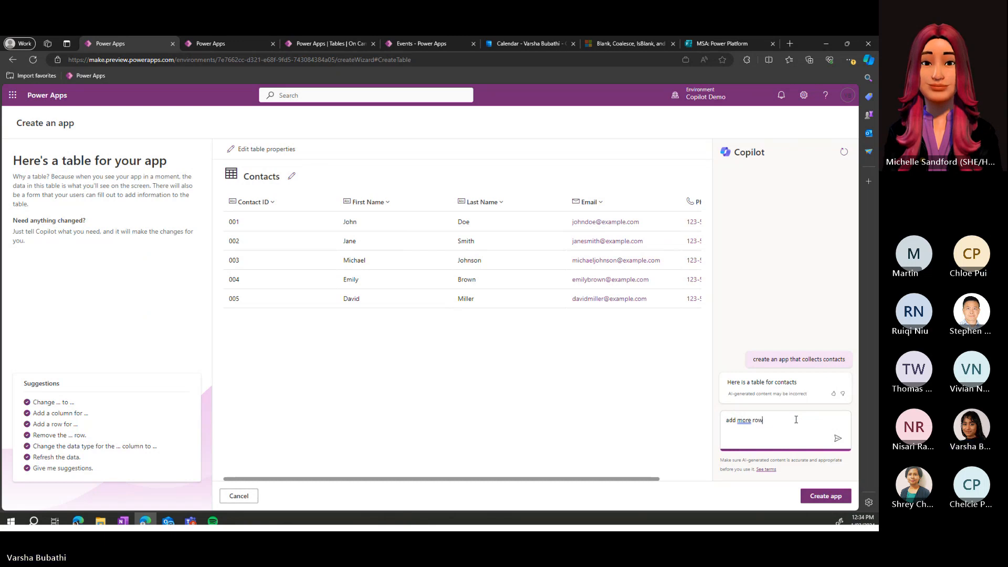
key("Return")
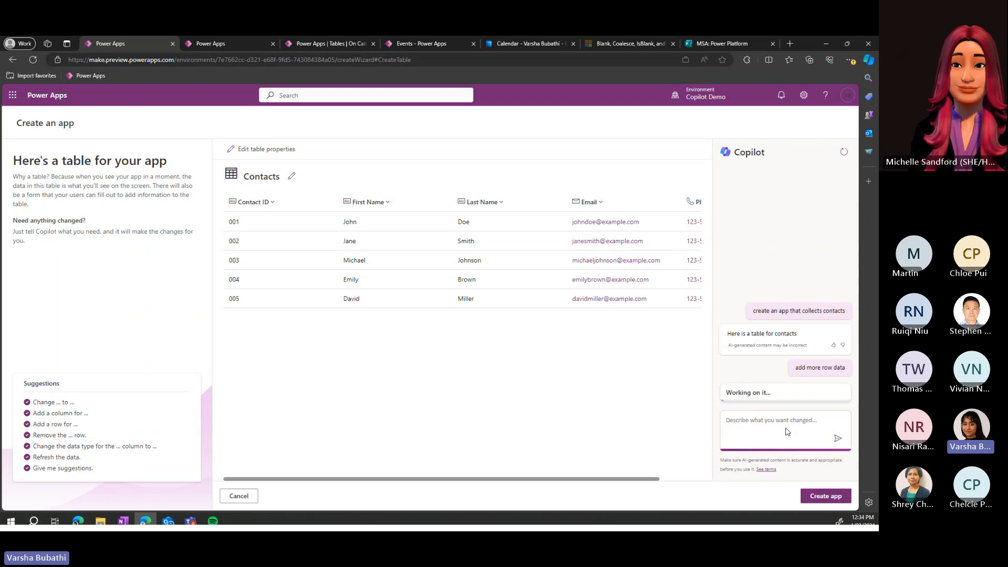
left_click_drag(619, 479, 675, 490)
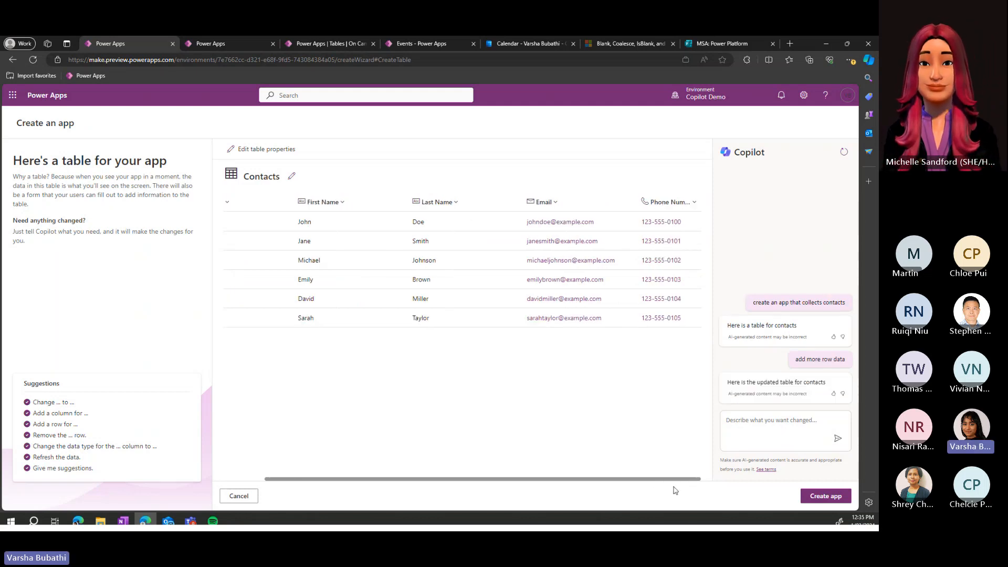
Step: Ask Copilot to "suggest columns" and add the suggested Company Name column to the Contacts table
left_click(763, 421)
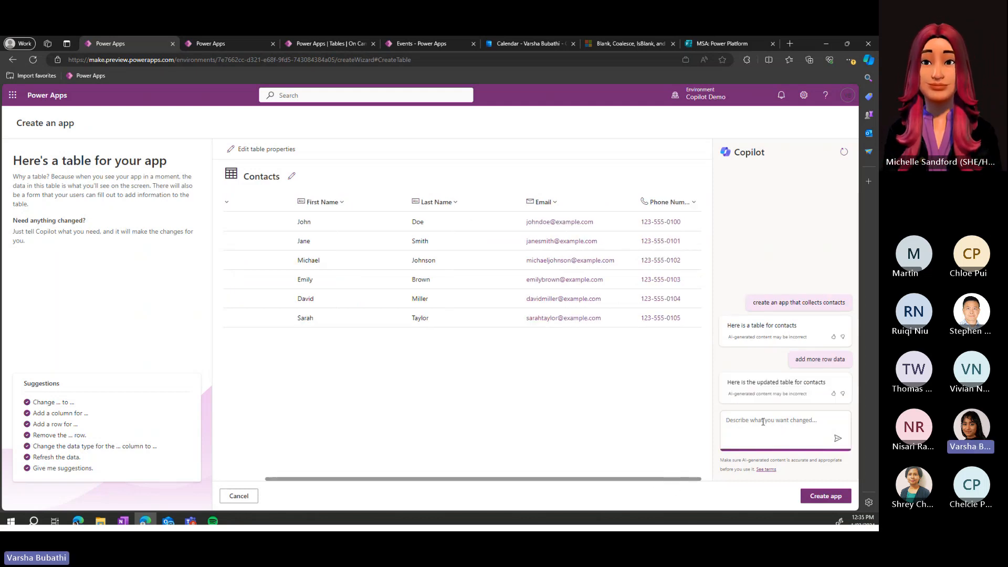
type("suggest ")
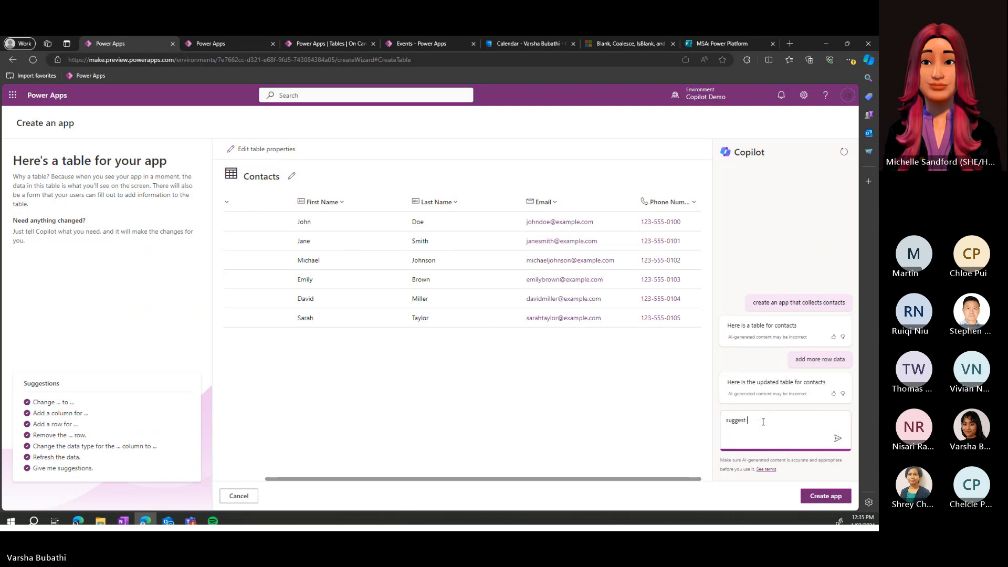
type("colu")
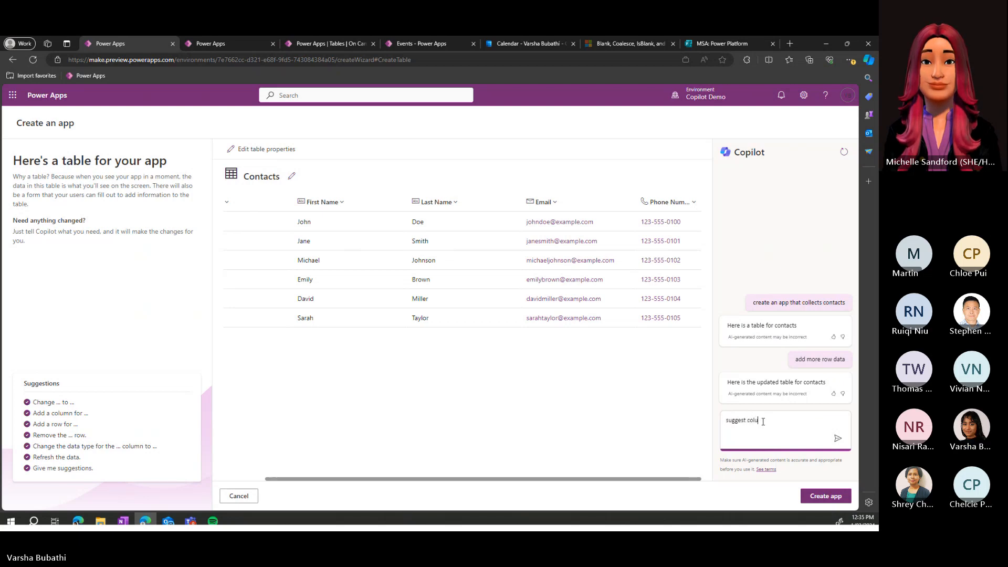
type("mns")
key("Return")
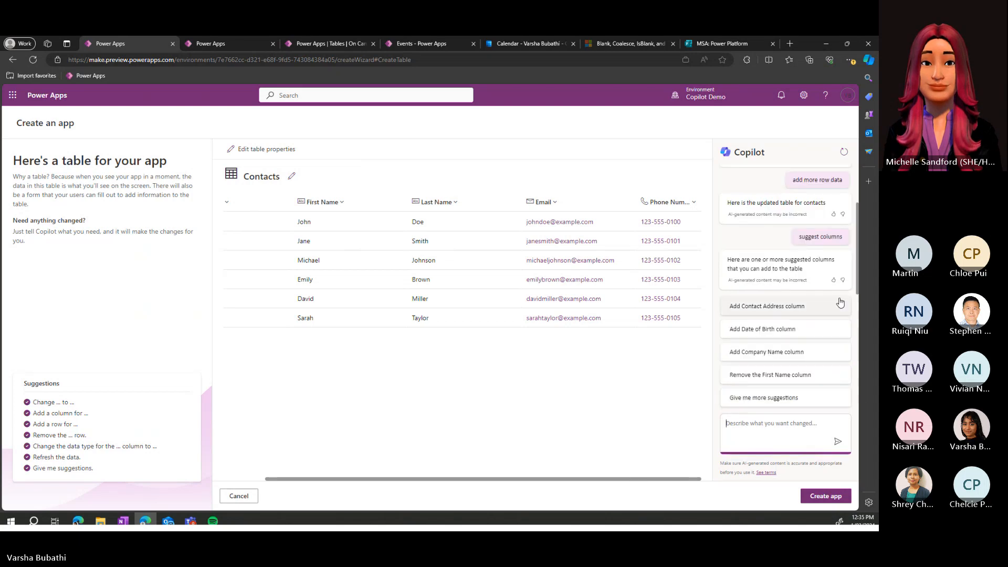
left_click(804, 362)
left_click_drag(659, 479, 552, 451)
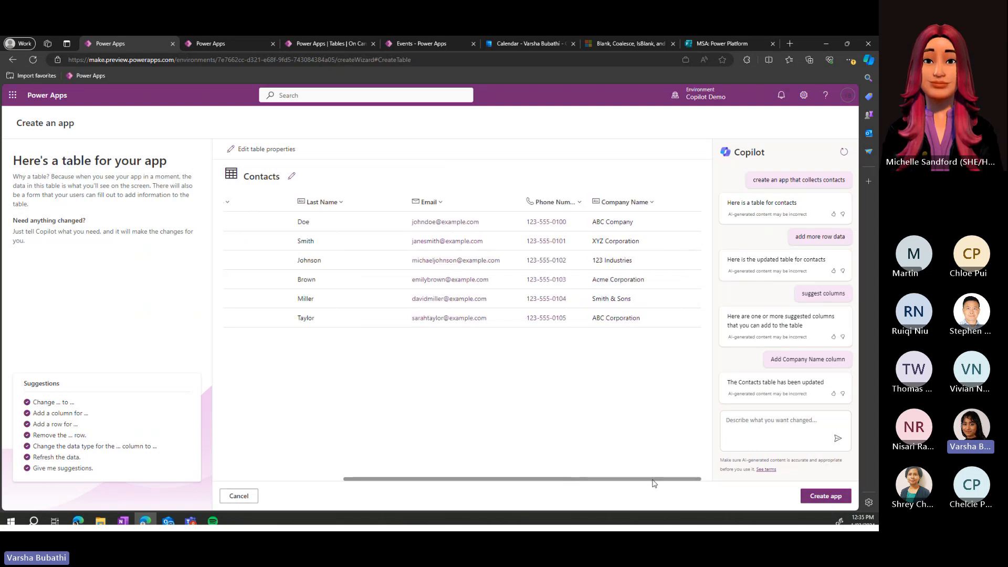
left_click_drag(573, 479, 483, 453)
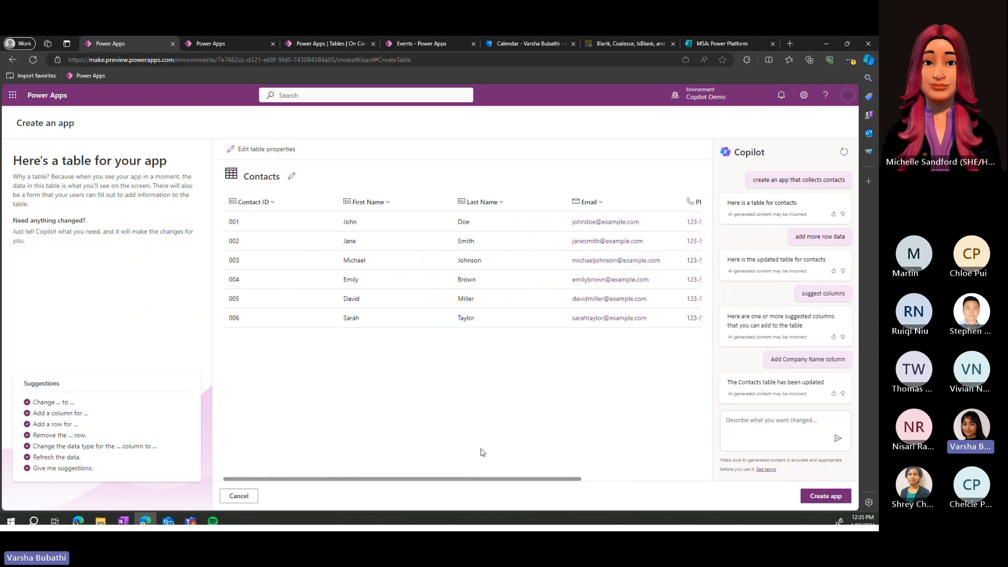
Step: Create the app from the Contacts table and close the Copilot pane in the app editor
left_click(825, 498)
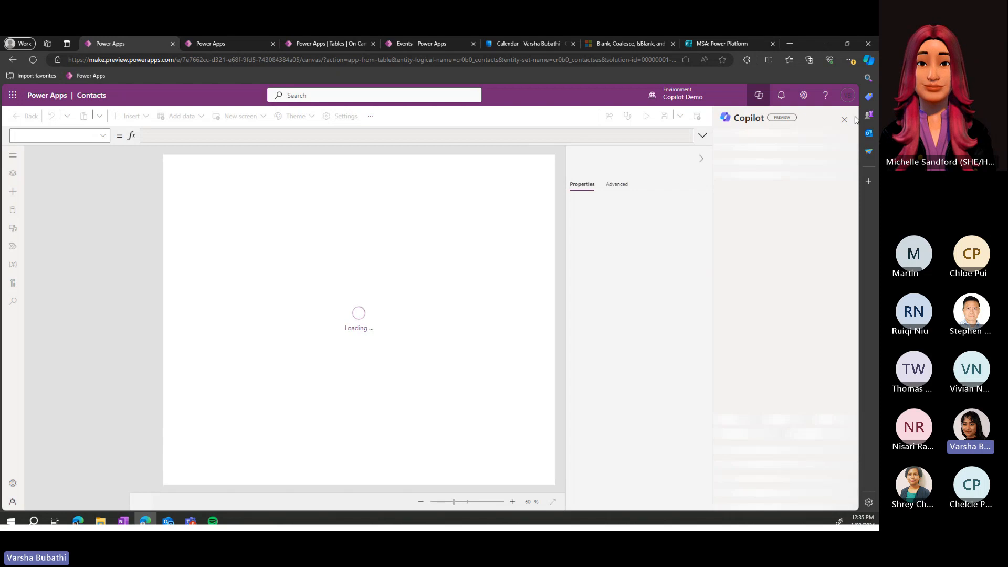
left_click(844, 120)
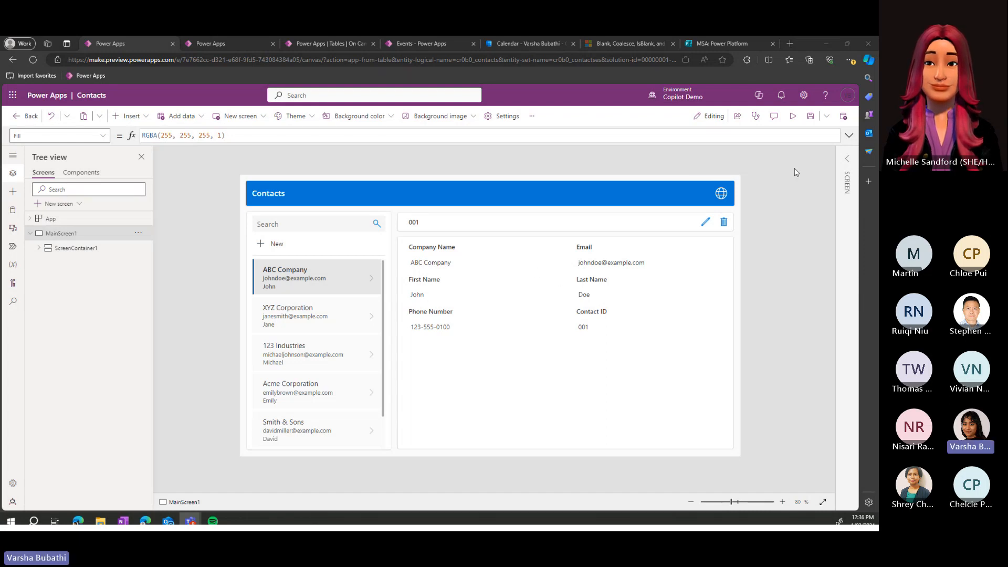
Step: Preview the Contacts app and switch between the ABC Company and XYZ Corporation records
left_click(792, 116)
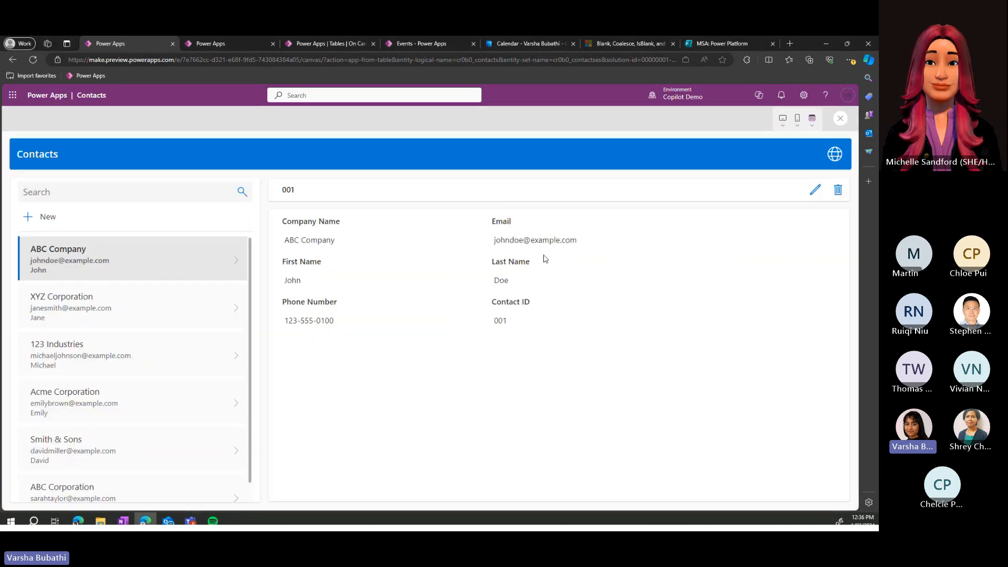
left_click(120, 310)
scroll(115, 261, "up", 1)
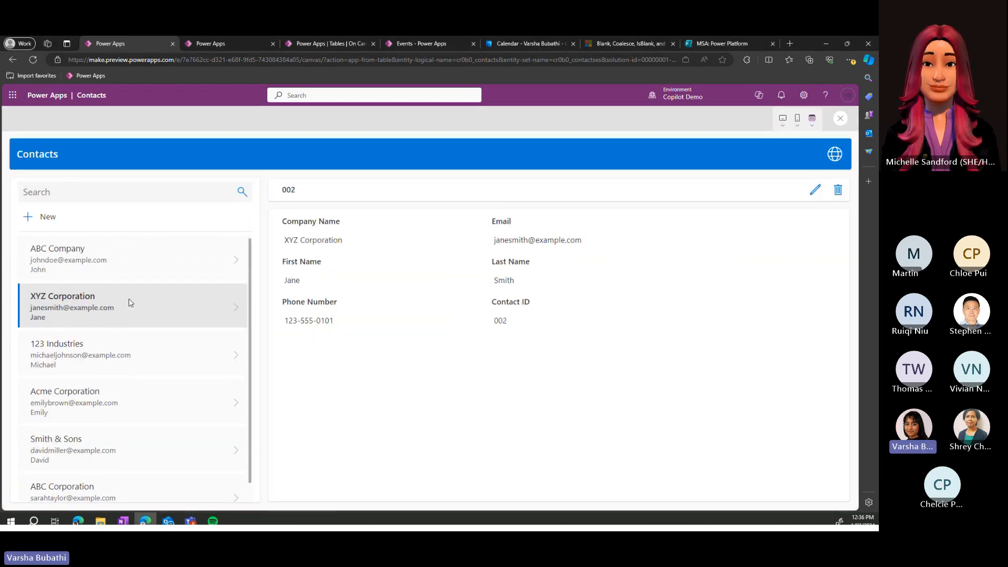
left_click(135, 273)
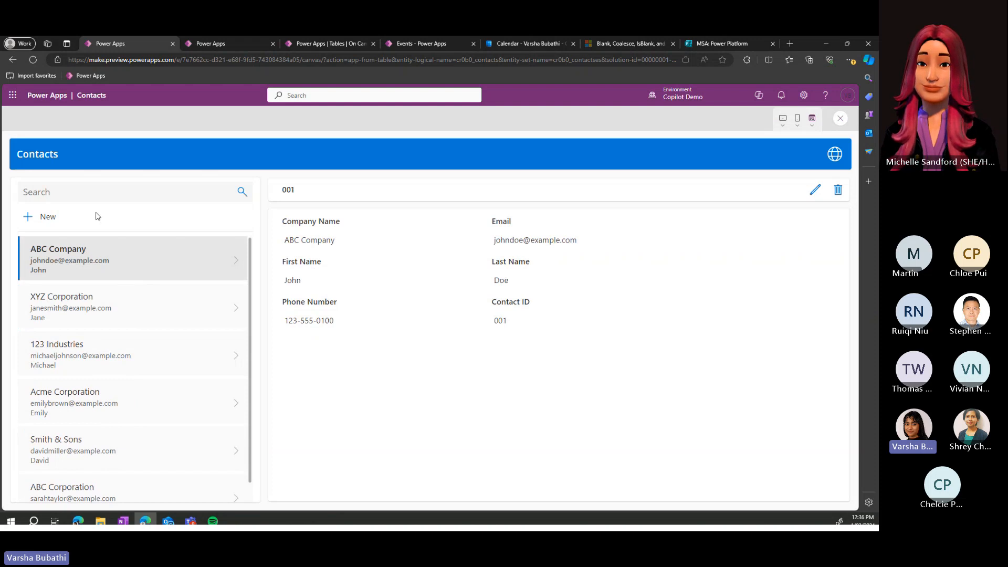
left_click(121, 315)
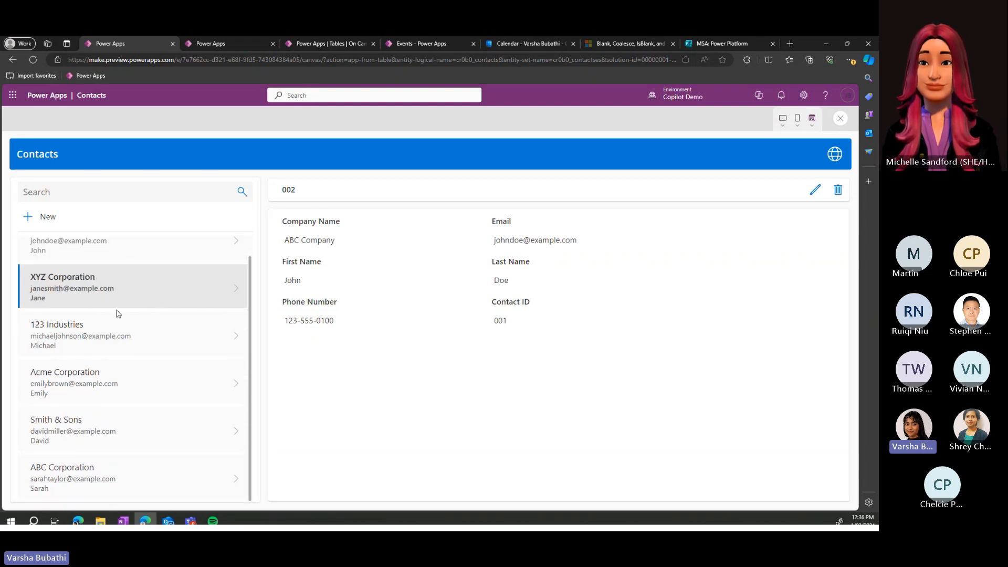
left_click(129, 254)
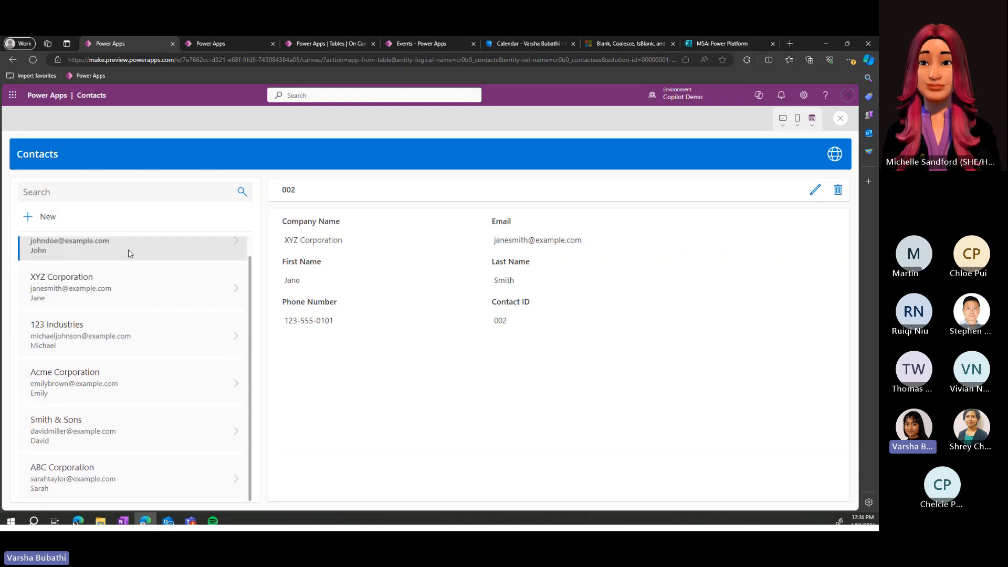
Step: Add a new contact record with Company Name "test" and Contact ID "test", and save it
left_click(48, 218)
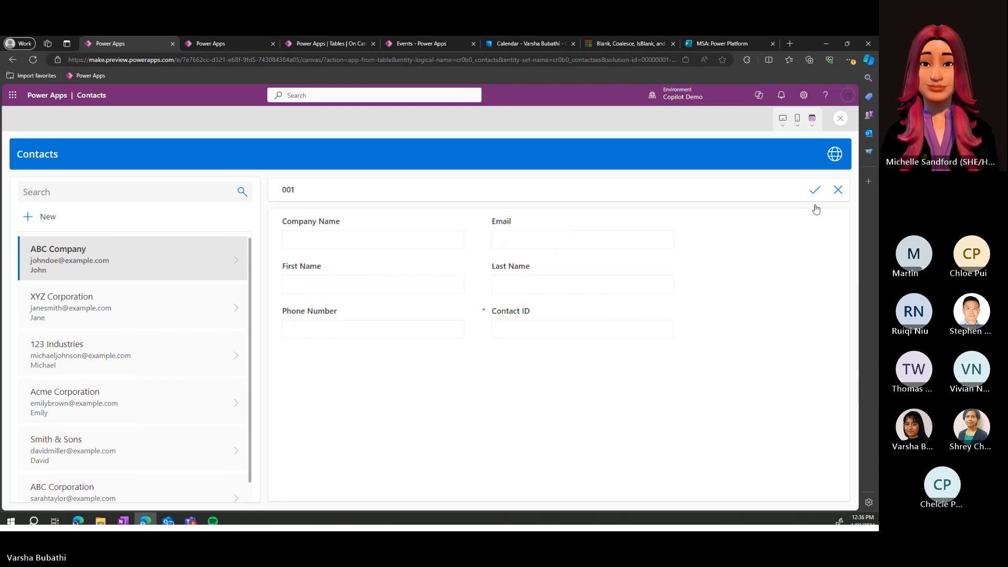
left_click(450, 237)
type("test")
left_click(814, 191)
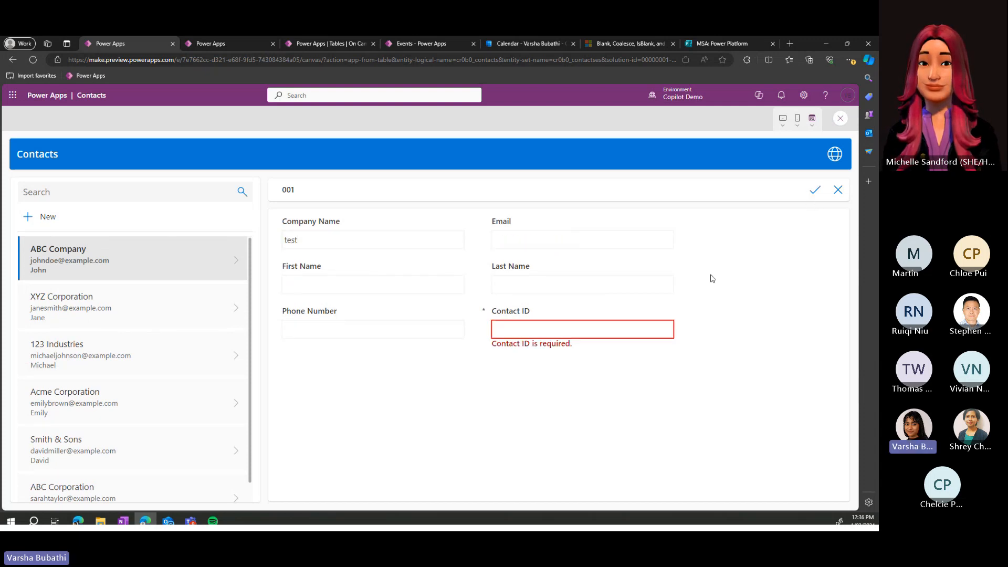
left_click(578, 330)
type("test")
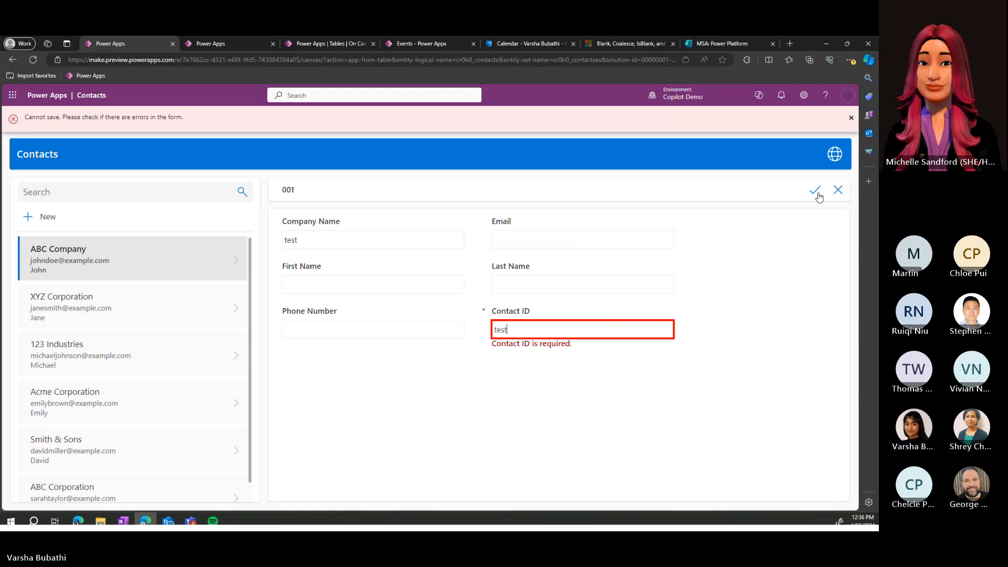
left_click(814, 193)
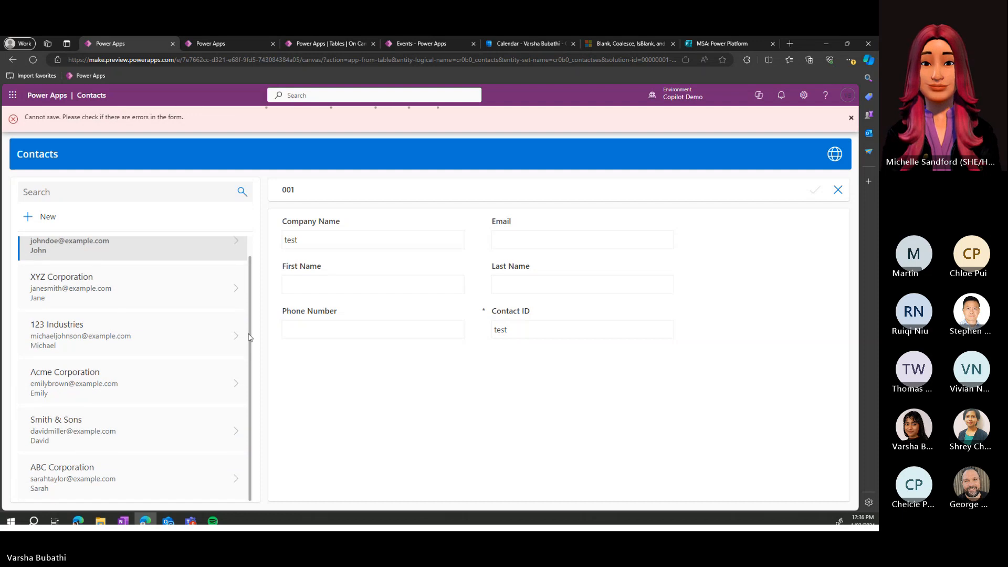
Step: Close the entry form and view the new "test" record from the contact list
scroll(37, 317, "down", 1)
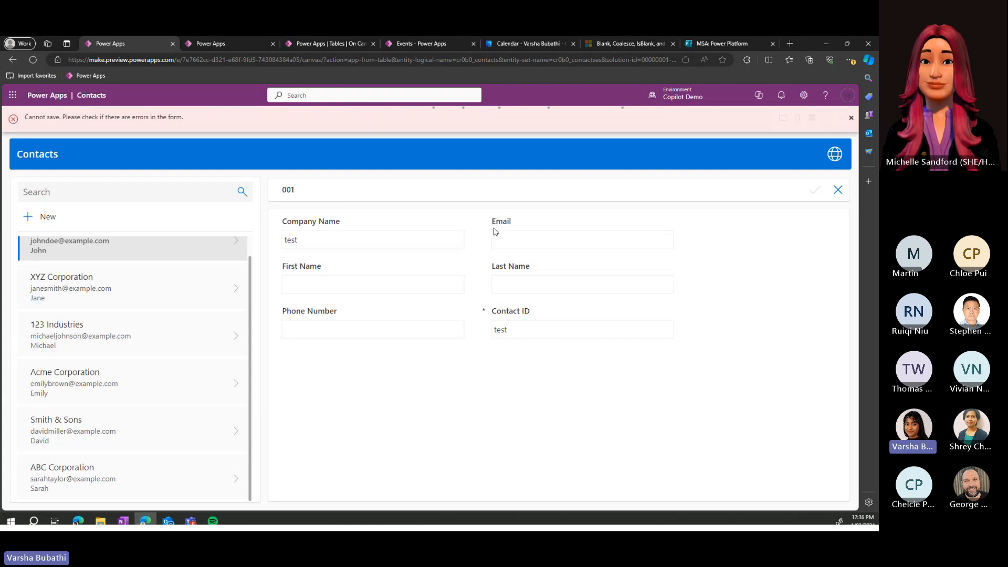
left_click(209, 294)
scroll(210, 295, "up", 1)
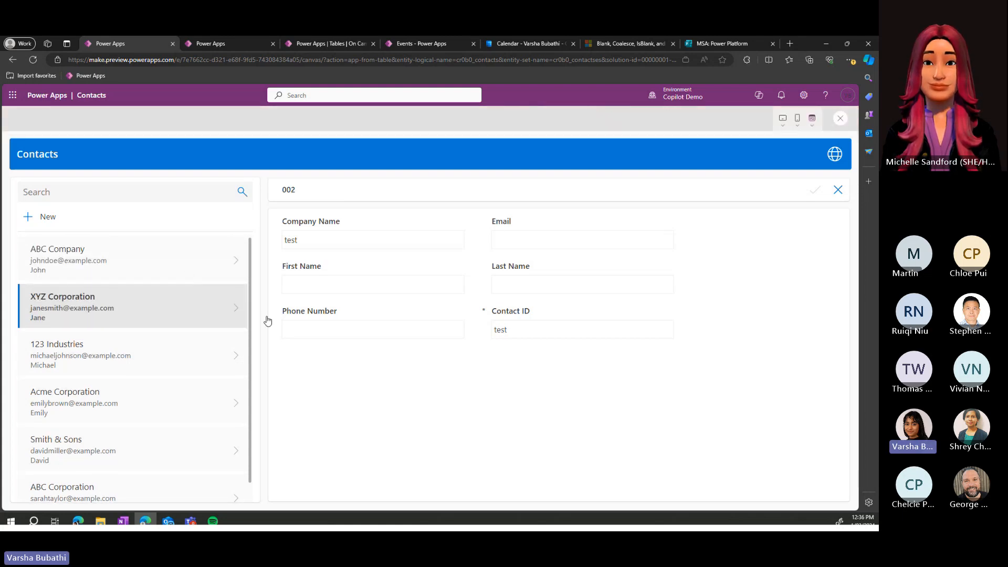
left_click(833, 193)
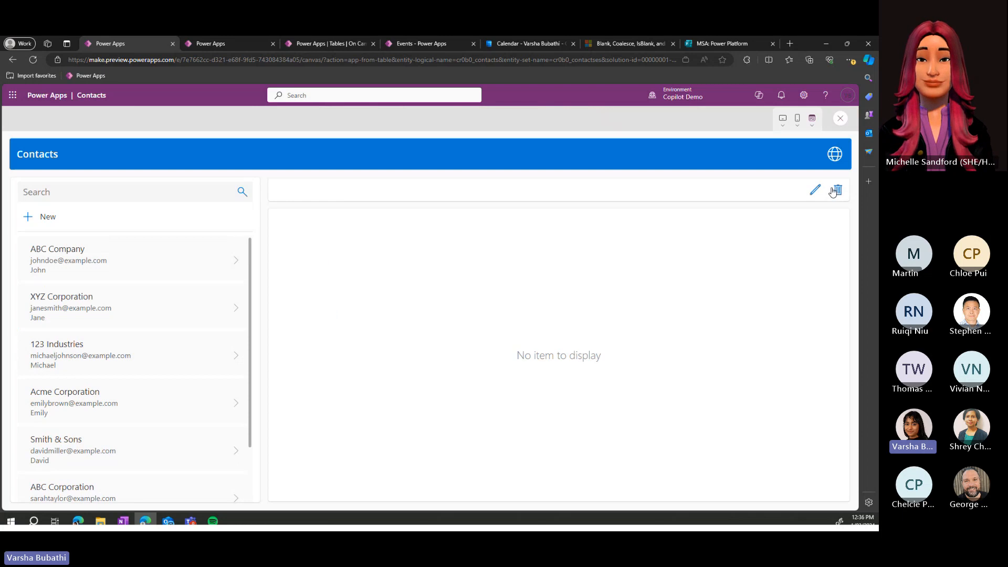
left_click(107, 478)
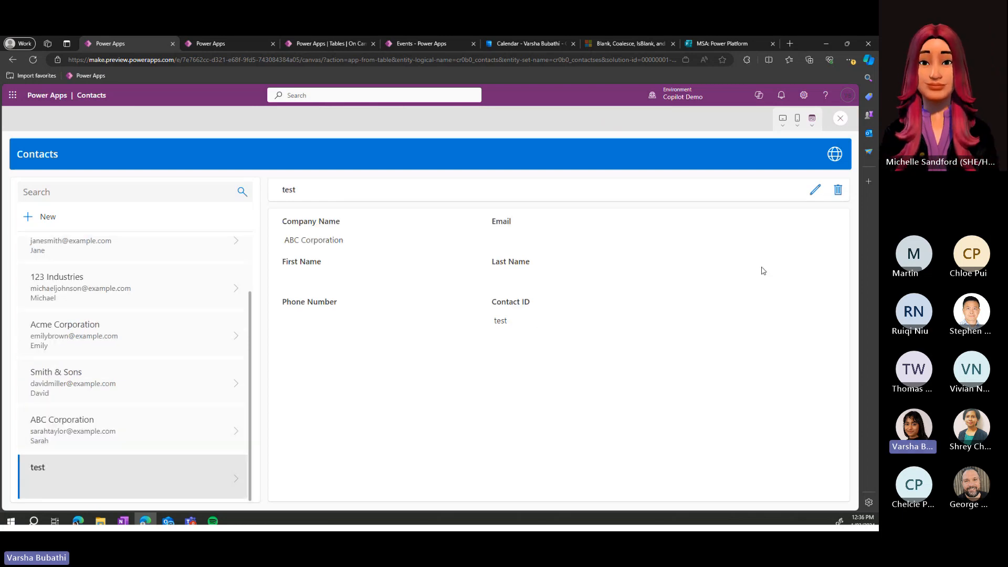
Step: Delete the "test" contact record, confirm the deletion, and exit the app preview
left_click(837, 189)
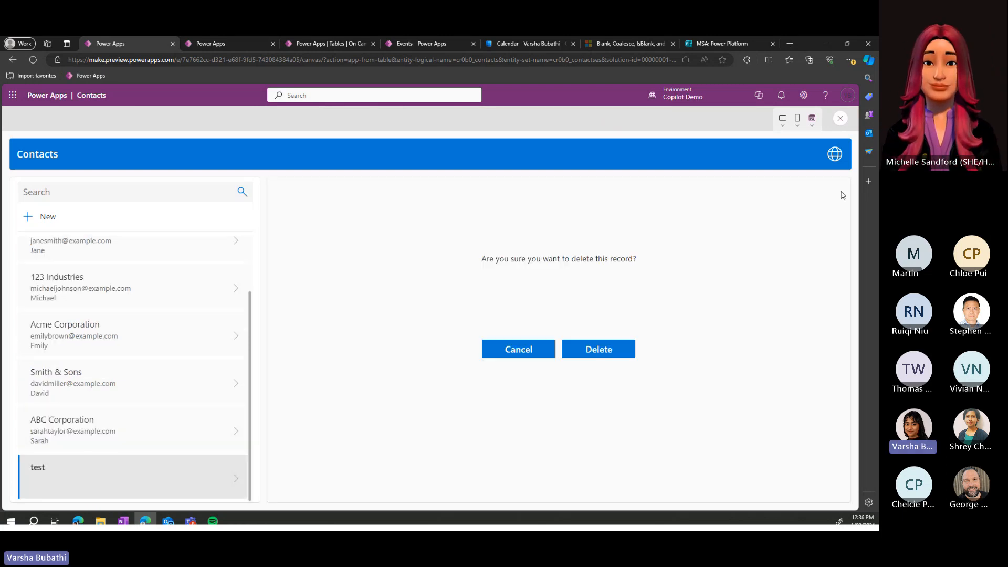
left_click(627, 354)
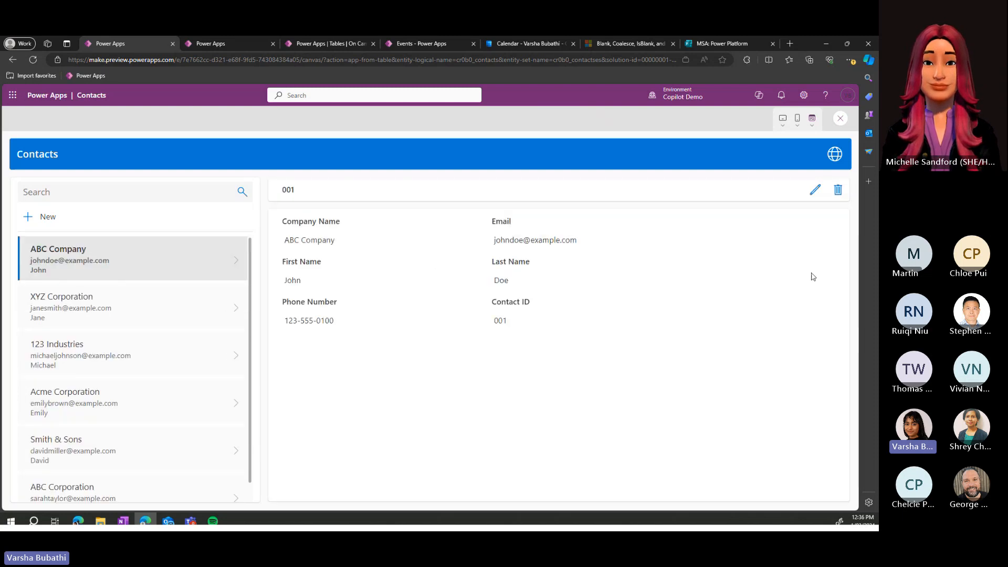
left_click(841, 119)
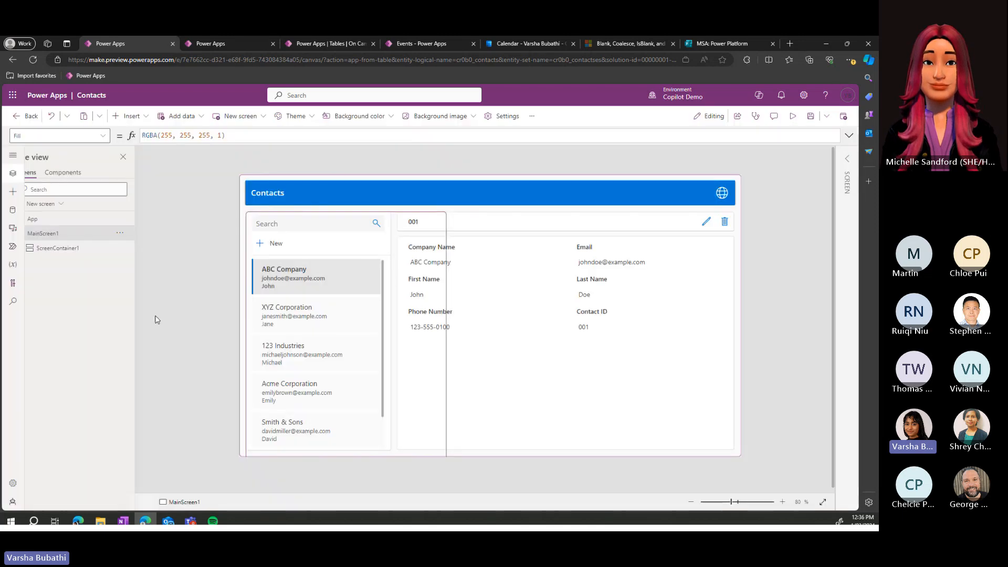
Step: Preview the Contacts app again, check the phone and tablet sizes, display it as an Apple iPad 10.2", and close the preview
left_click(480, 367)
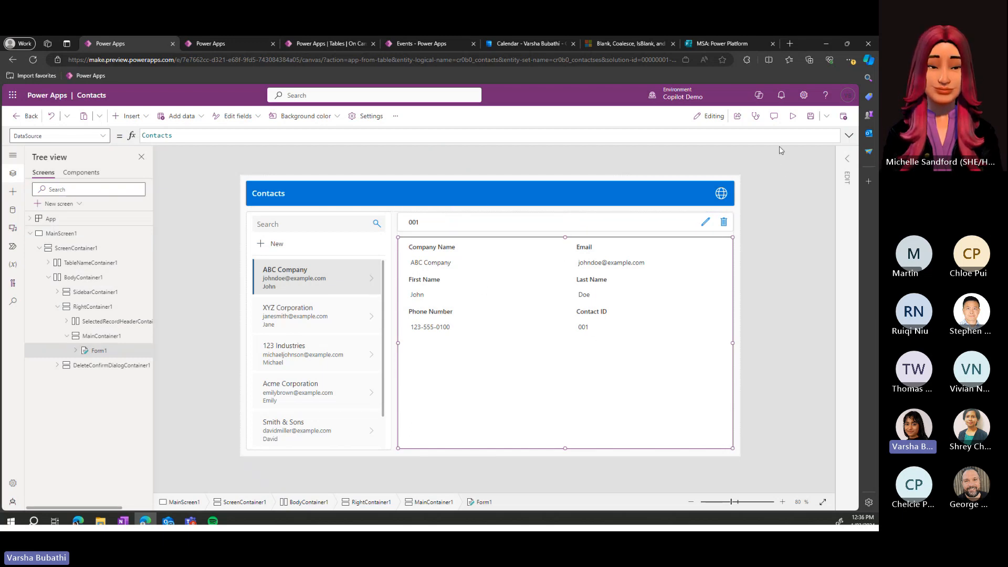
left_click(793, 117)
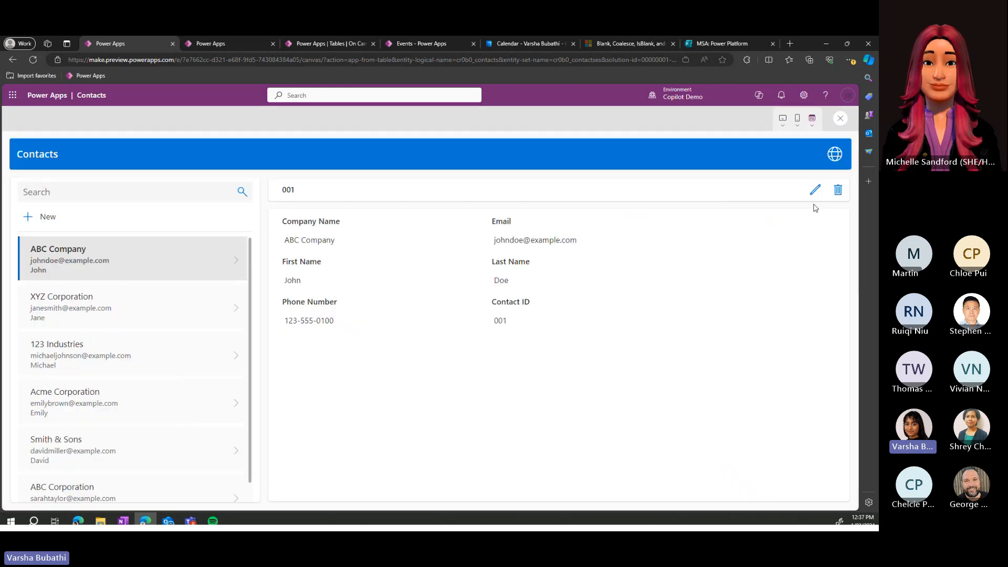
left_click(796, 126)
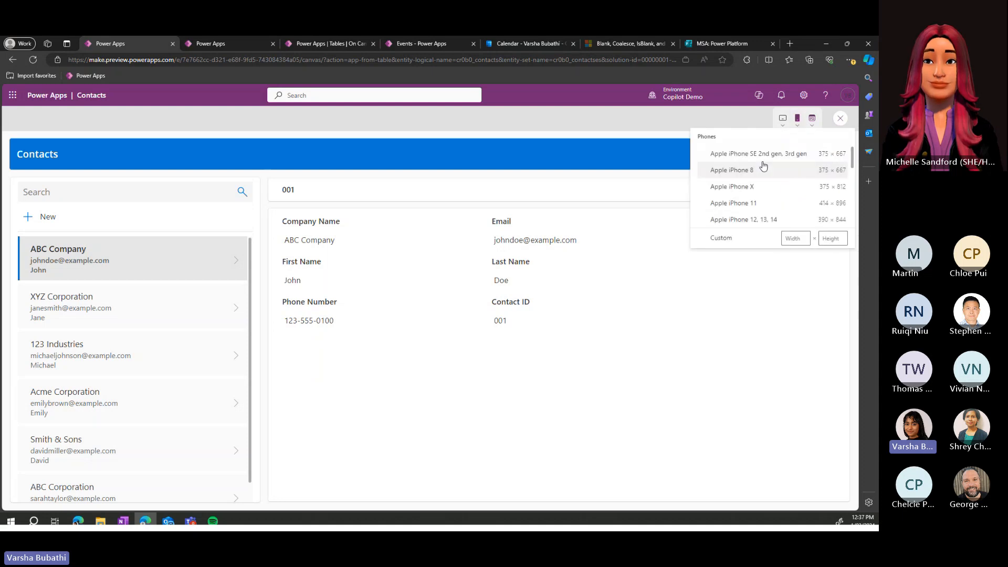
left_click(783, 126)
left_click(783, 128)
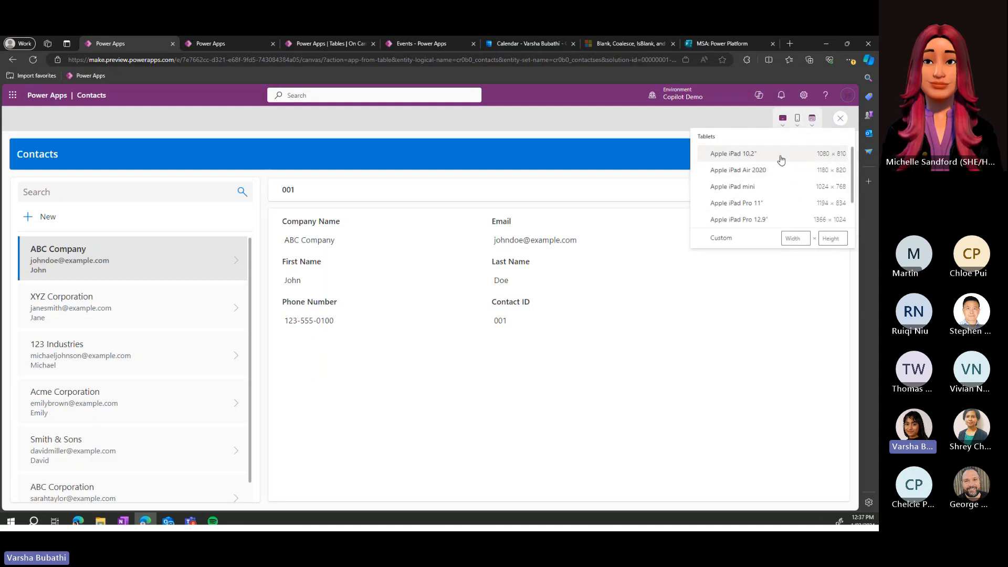
left_click(769, 203)
left_click(782, 202)
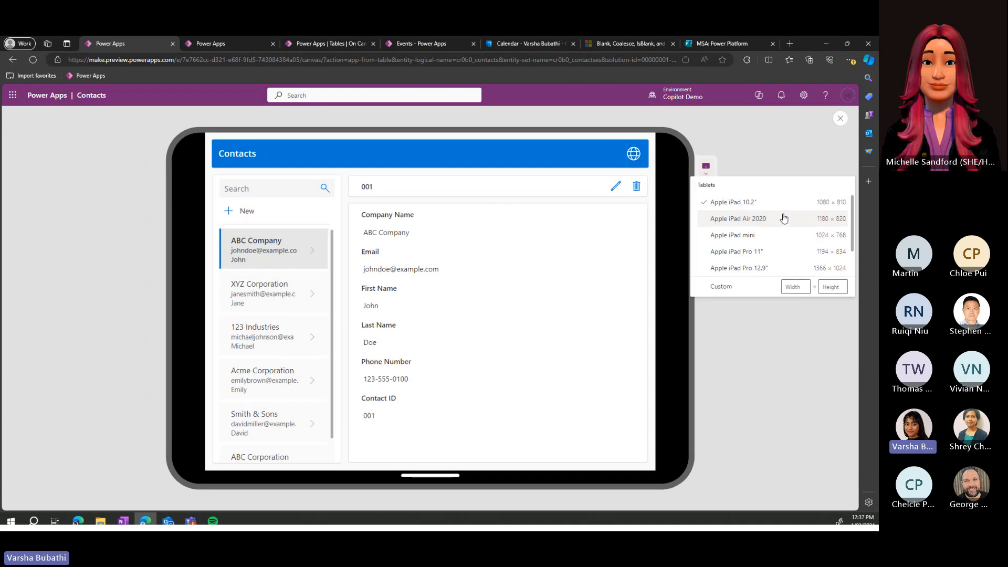
left_click(784, 218)
left_click(840, 118)
left_click(840, 119)
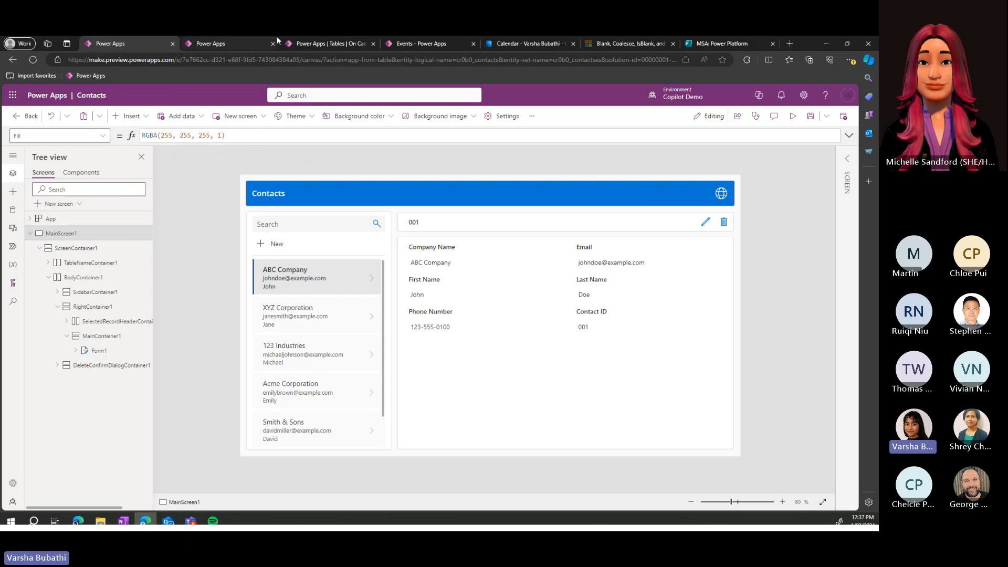
Step: Open the Contacts table from the custom tables and look through its columns and data
left_click(322, 45)
left_click(64, 217)
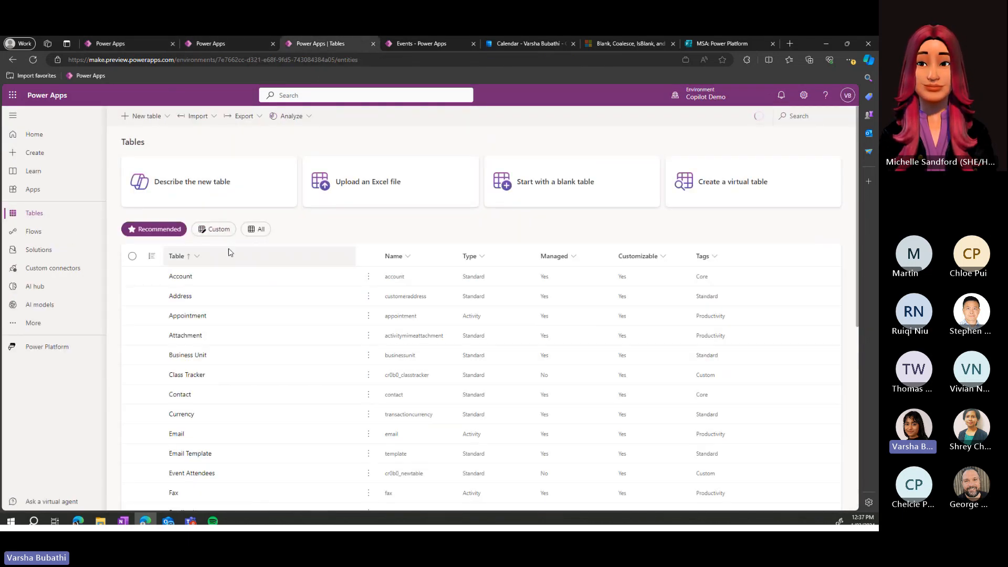
left_click(225, 231)
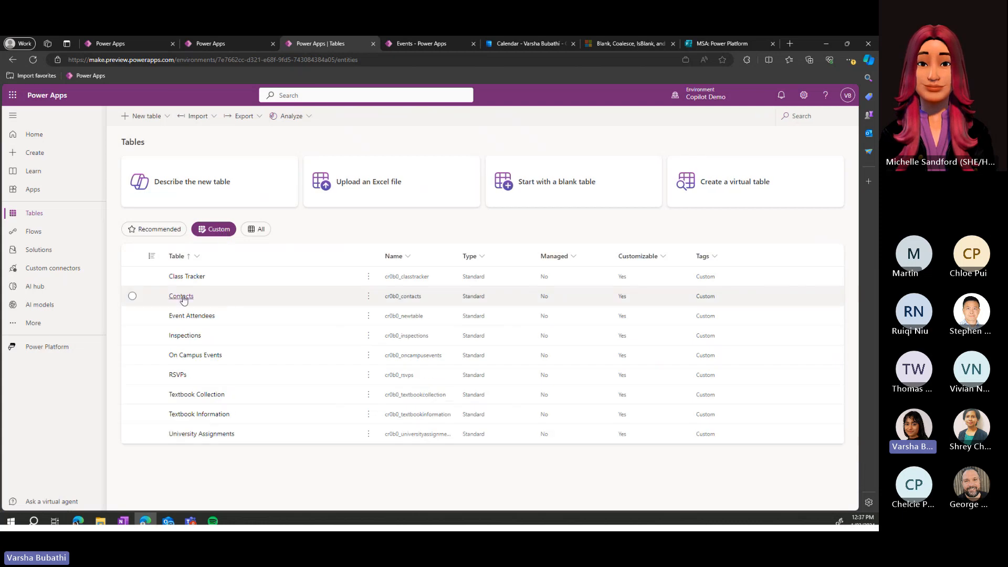
left_click(467, 302)
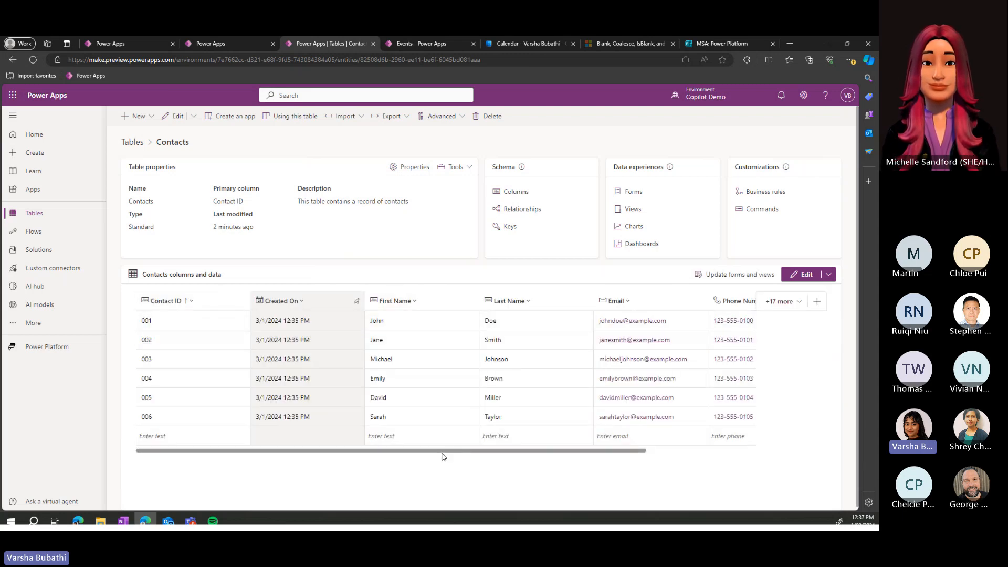
left_click_drag(530, 450, 405, 448)
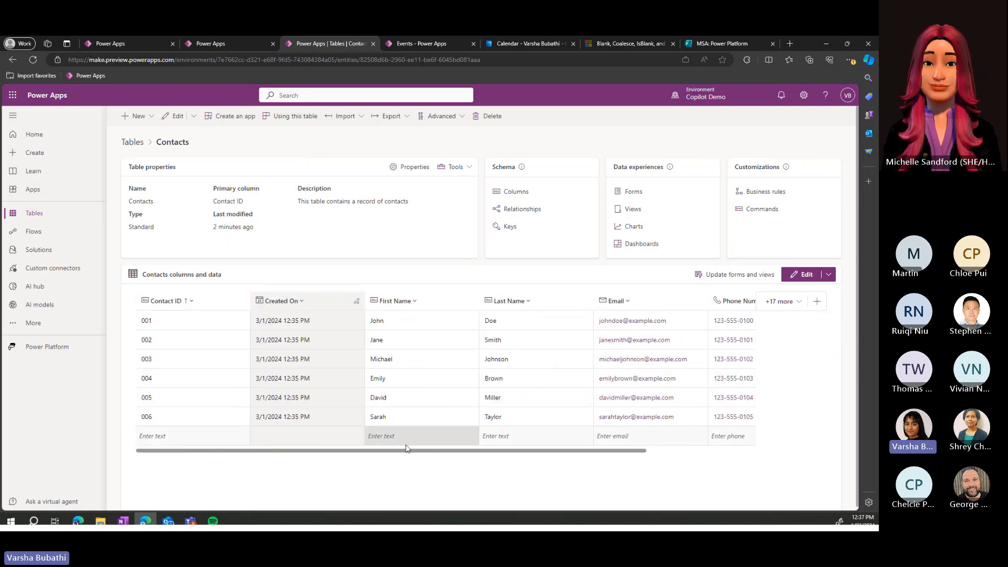
Step: Compare the Contacts table with the Contacts app, finishing in the app editor
left_click(135, 46)
left_click(331, 44)
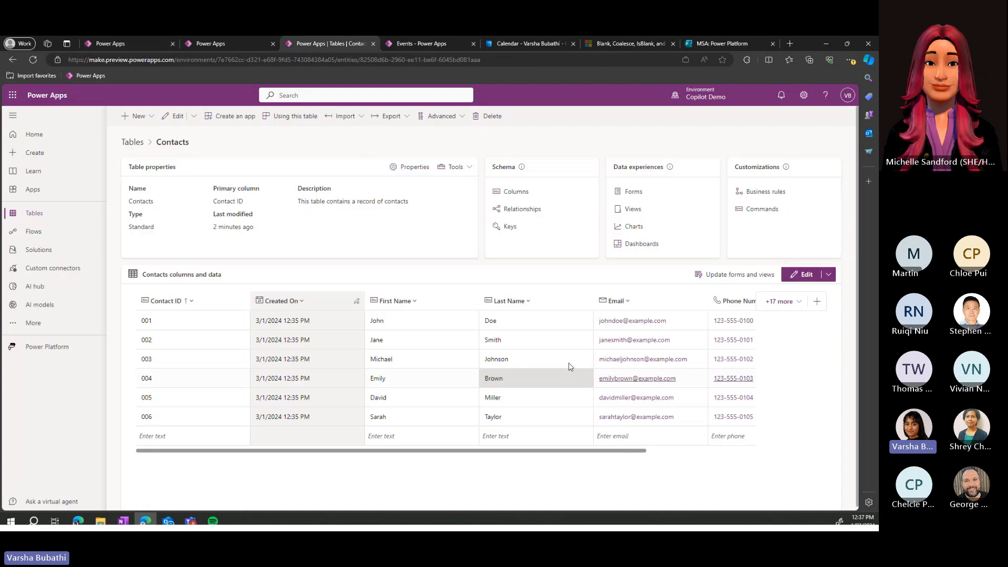
left_click(130, 42)
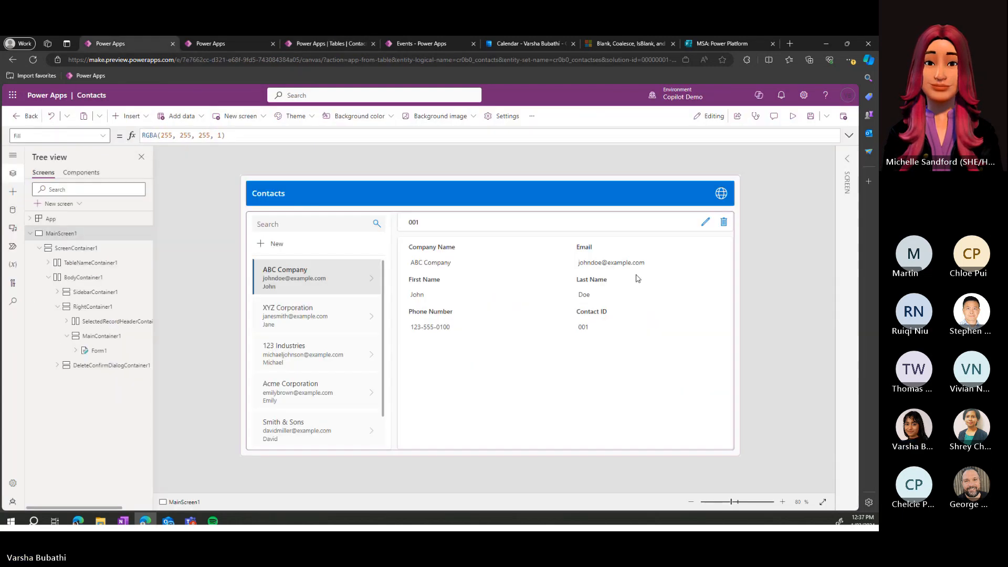
Step: Show the tree view of the Events app's screens in its editor, then return to the Contacts app editor
left_click(242, 43)
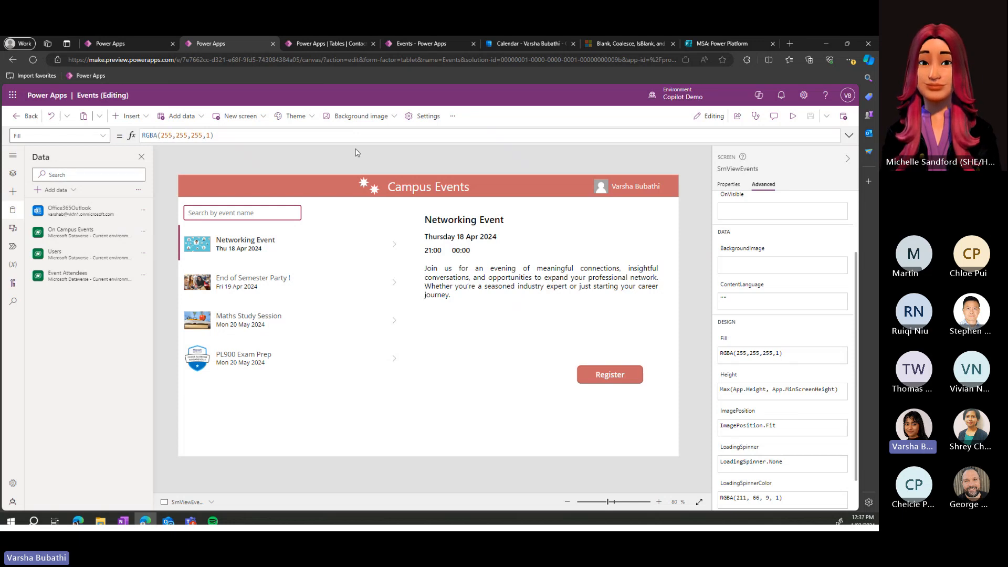
left_click(12, 155)
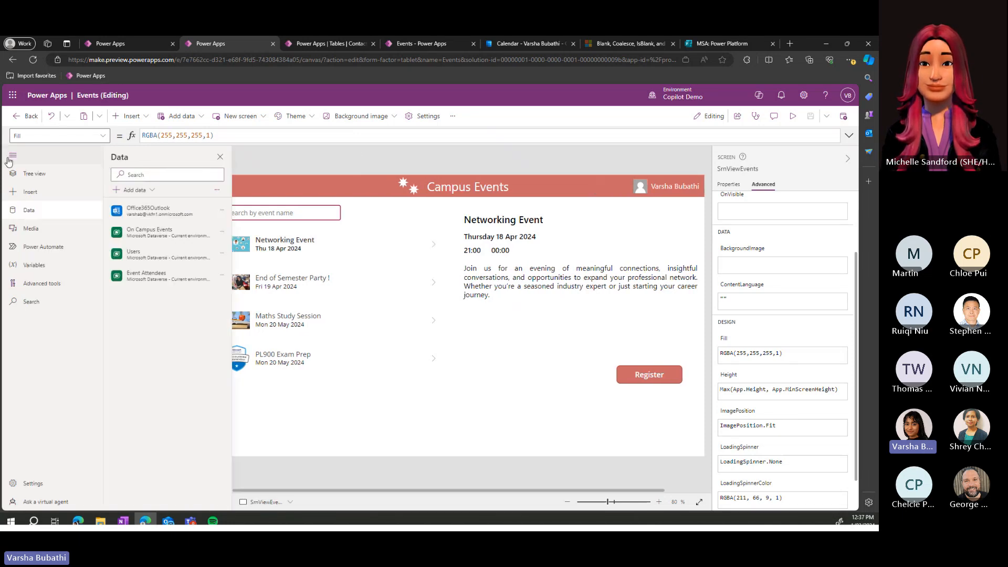
left_click(54, 190)
left_click(60, 175)
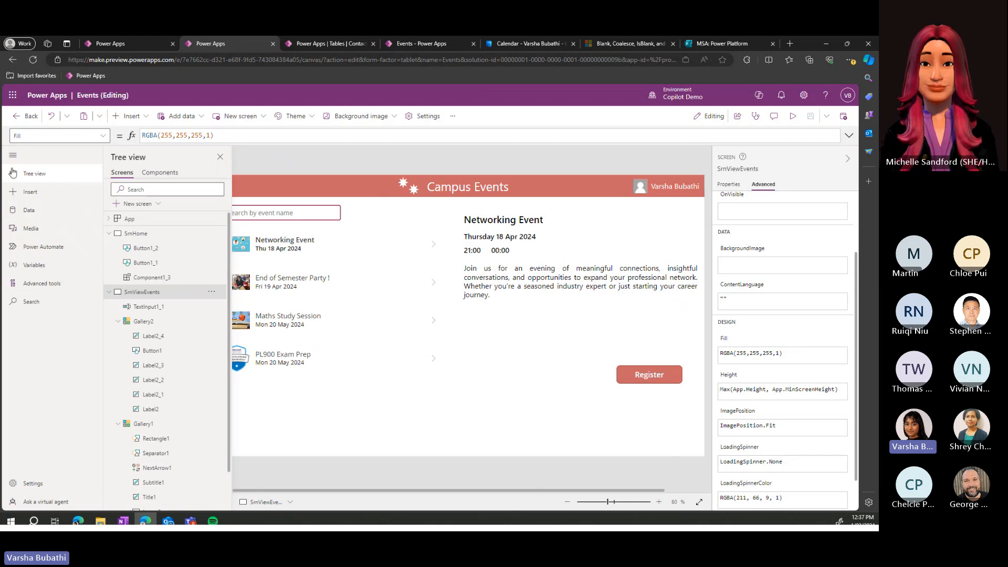
left_click(110, 47)
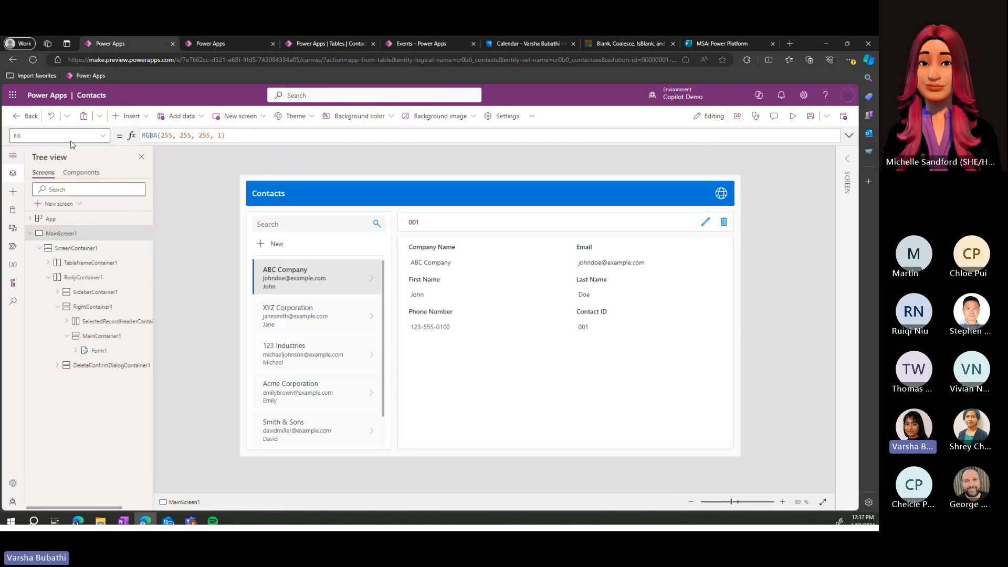
Step: Leave the Events app editor without saving and reopen the Events app for editing from the home page
left_click(188, 43)
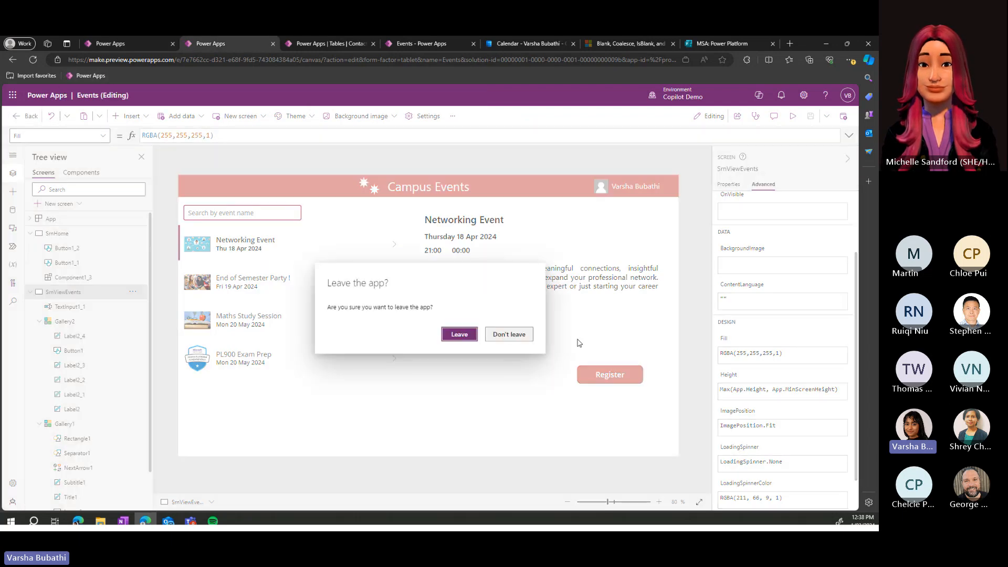
left_click(451, 335)
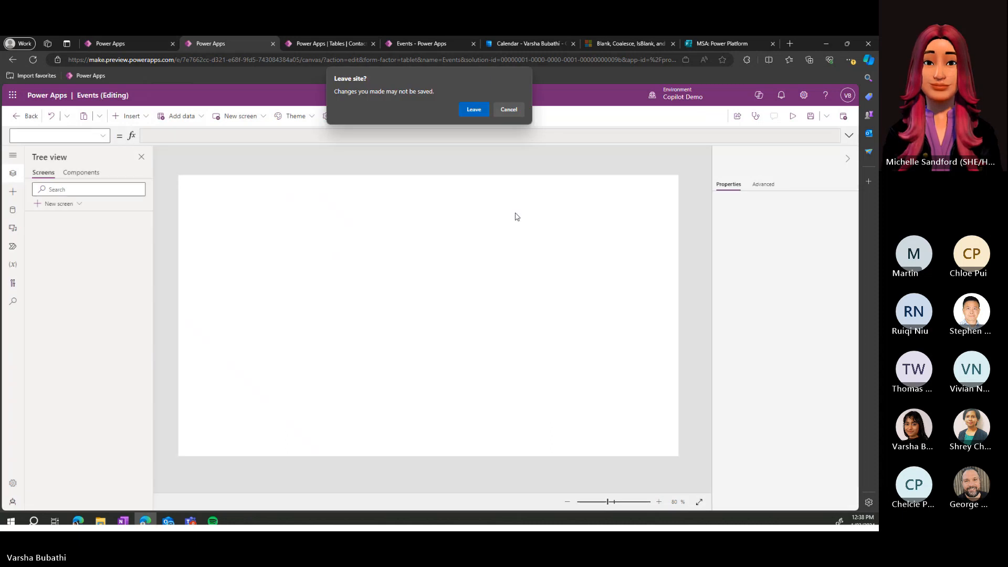
left_click(474, 109)
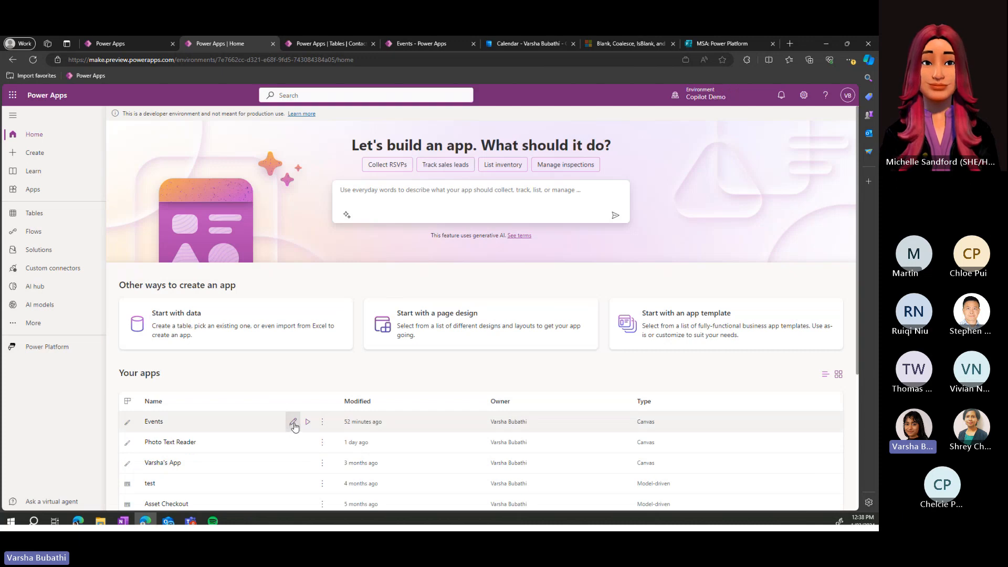
left_click(292, 425)
left_click(172, 44)
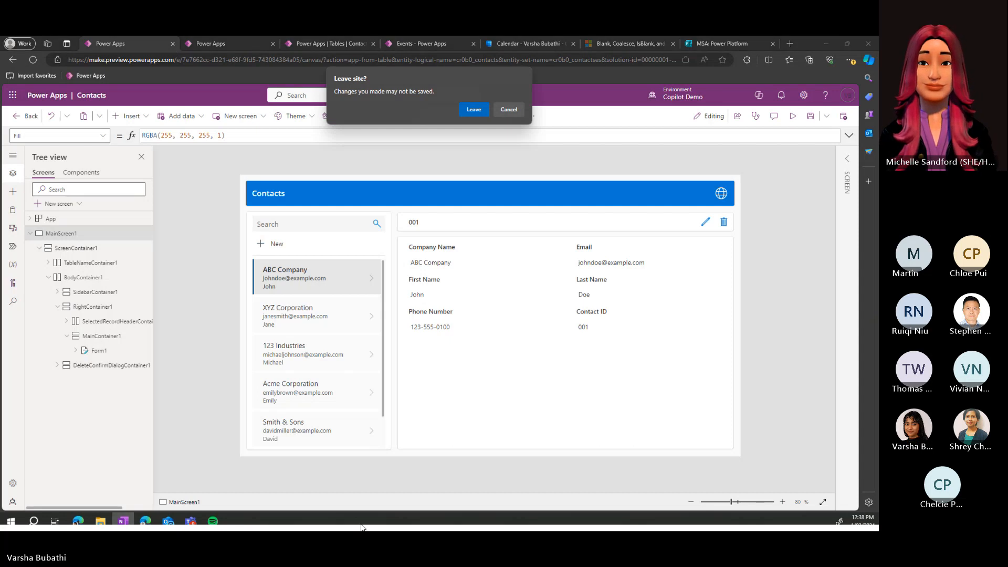
left_click(506, 109)
left_click(237, 40)
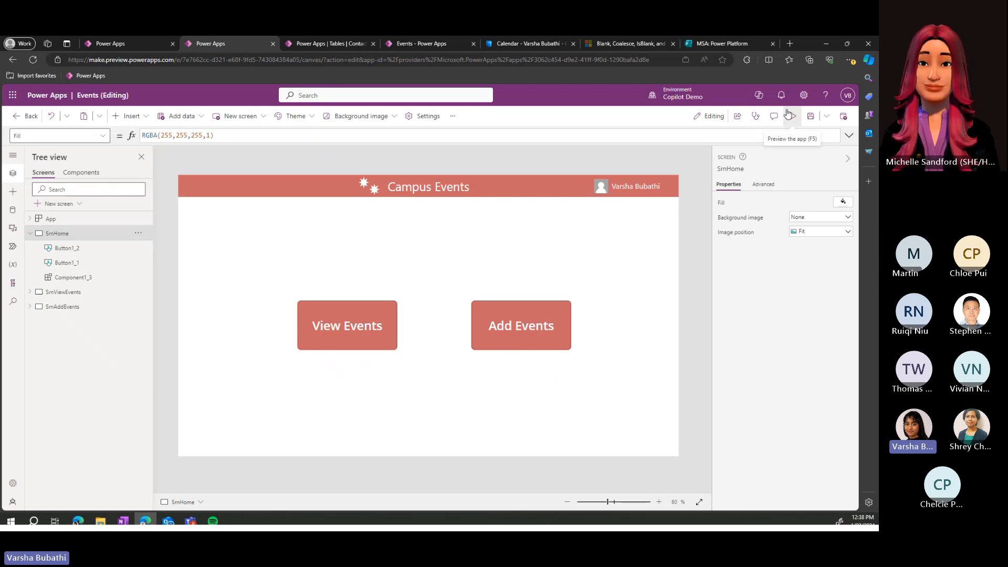
Step: Preview the Events app, open View Events, and browse the listed events' details, ending on Networking Event
left_click(789, 116)
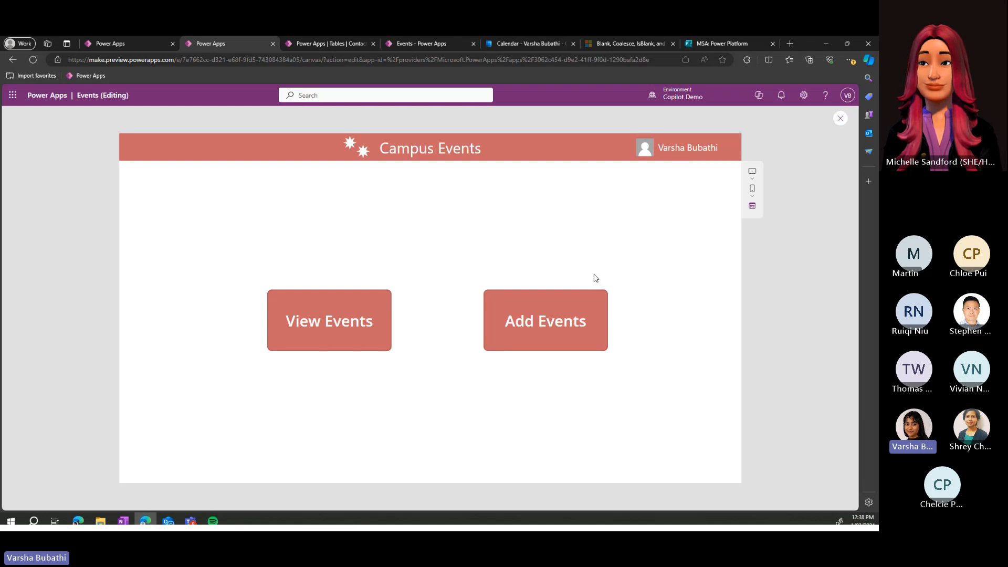
left_click(338, 335)
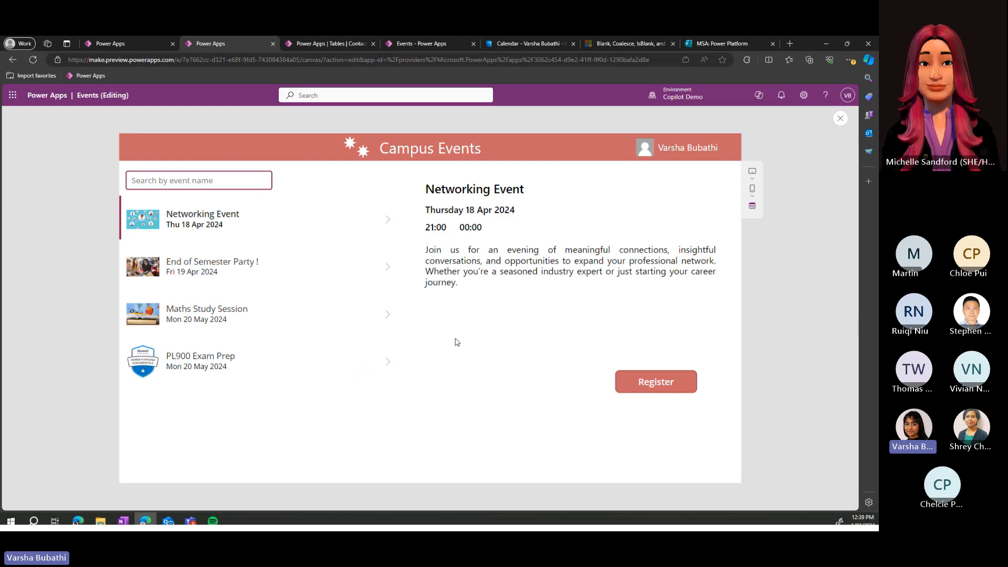
left_click(234, 272)
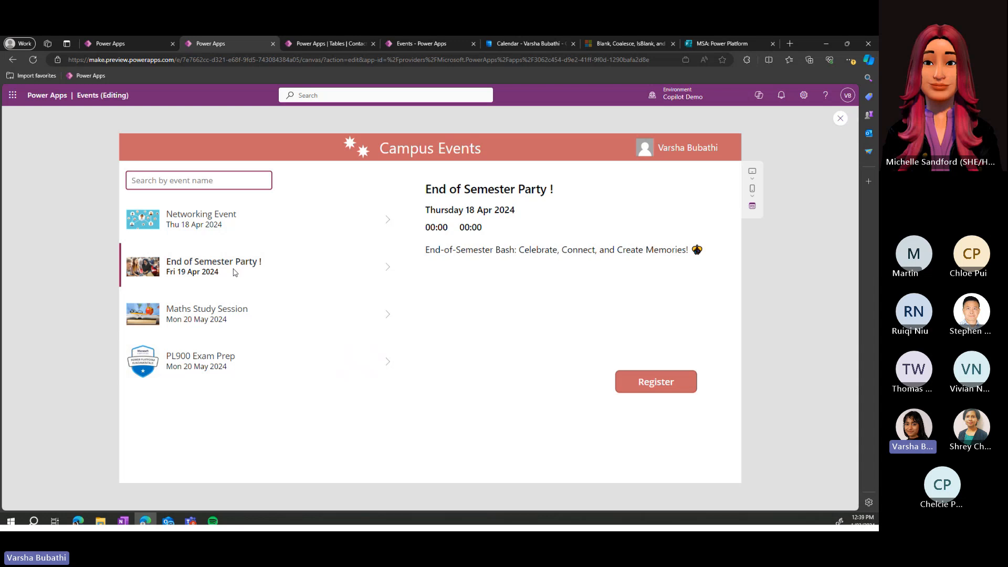
left_click(227, 302)
left_click(202, 344)
left_click(213, 256)
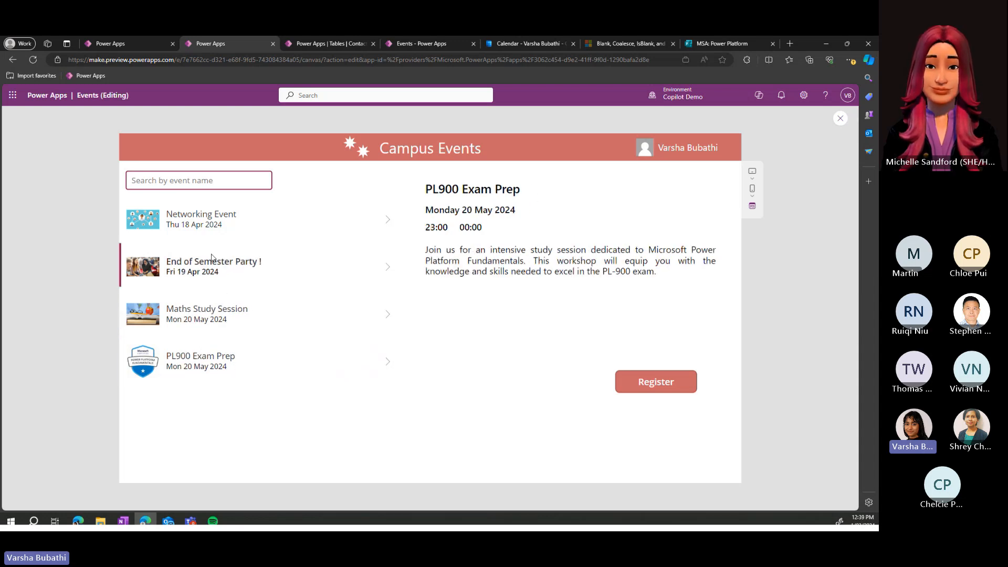
left_click(240, 216)
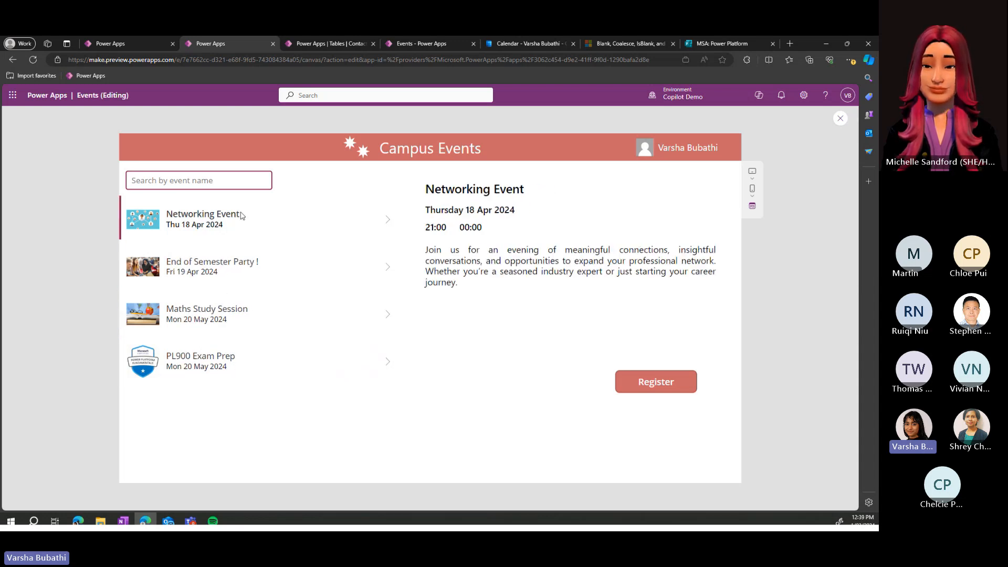
Step: Search the event list for "pl900", then clear the search
left_click(205, 182)
type("pl900")
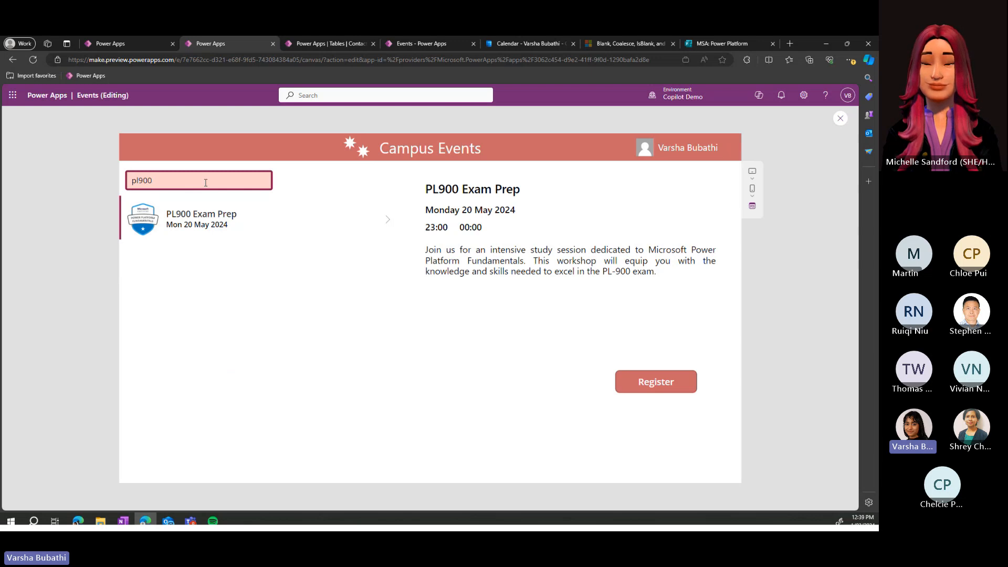
key("BackSpace")
key("BackSpace")
key("BackSpace")
key("BackSpace")
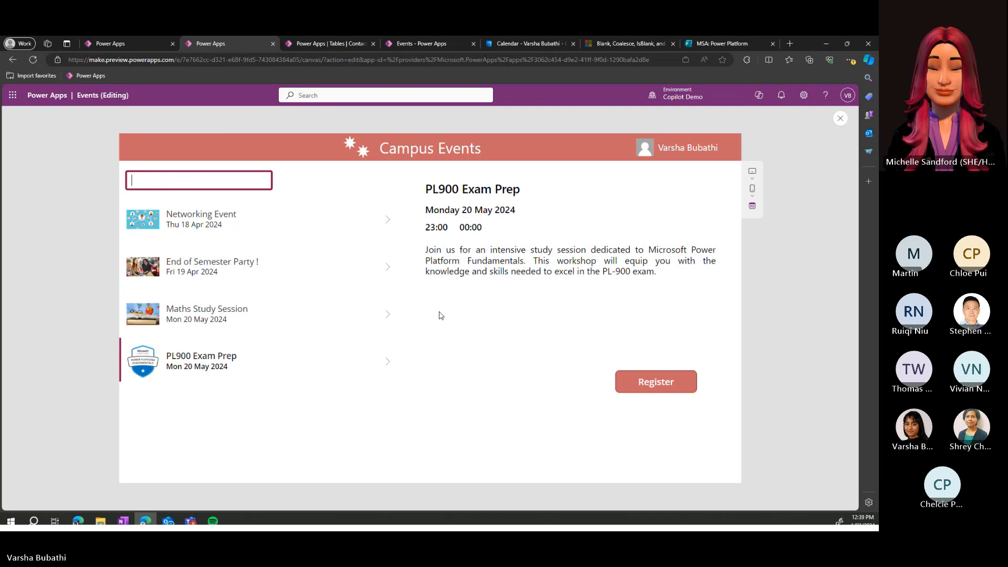
Step: Register for the Networking Event, check the Outlook calendar, and return to the Events app preview
left_click(251, 230)
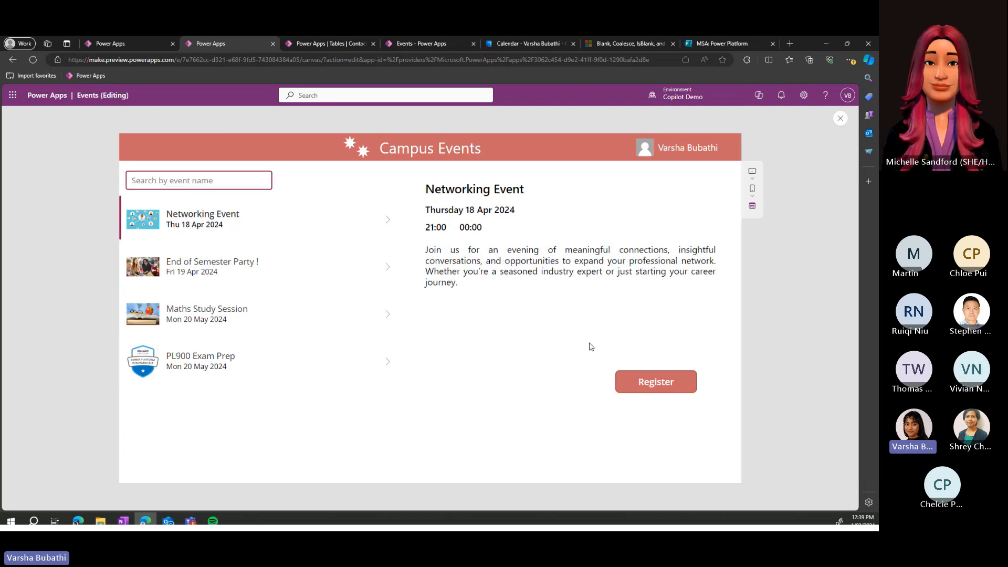
left_click(677, 388)
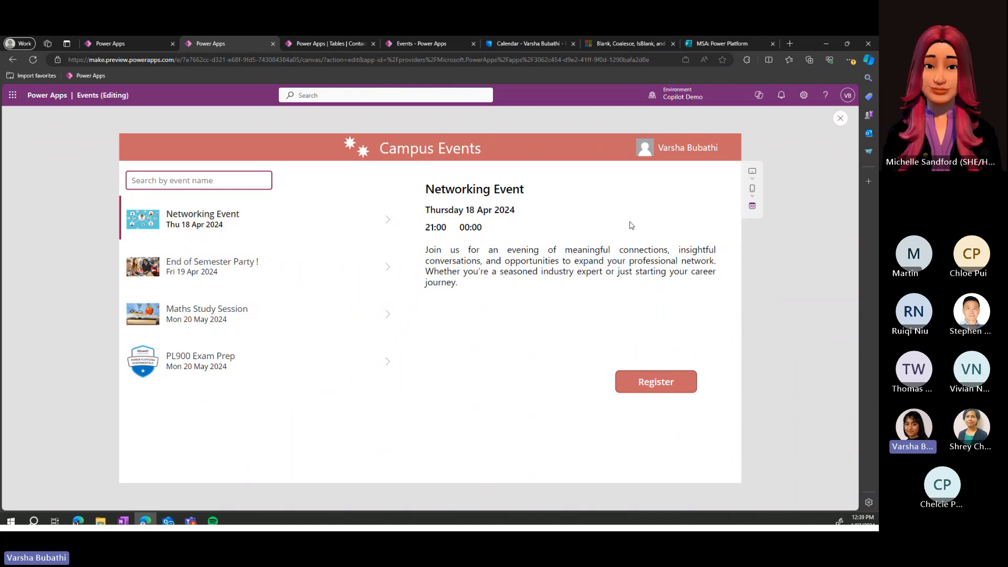
left_click(563, 38)
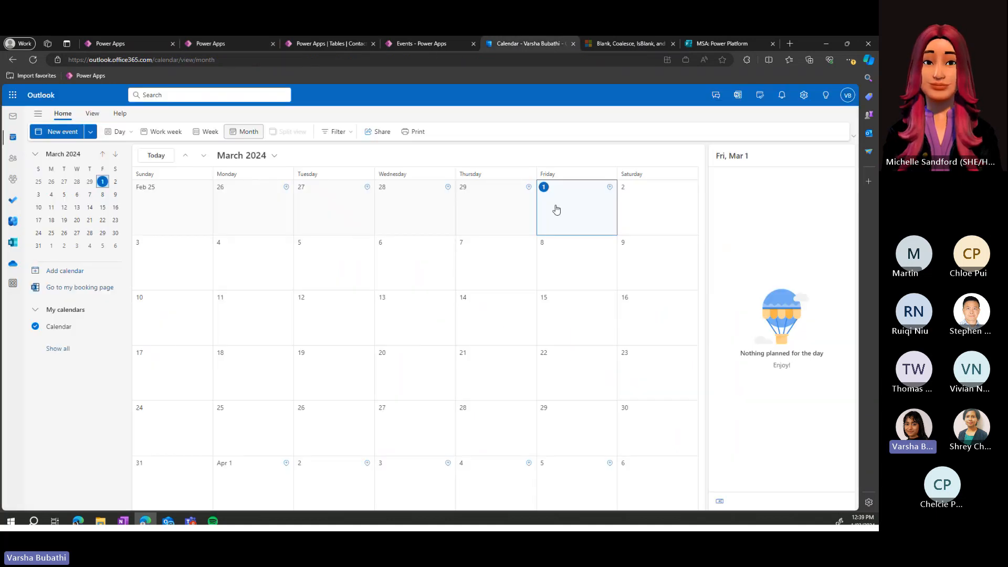
left_click(228, 43)
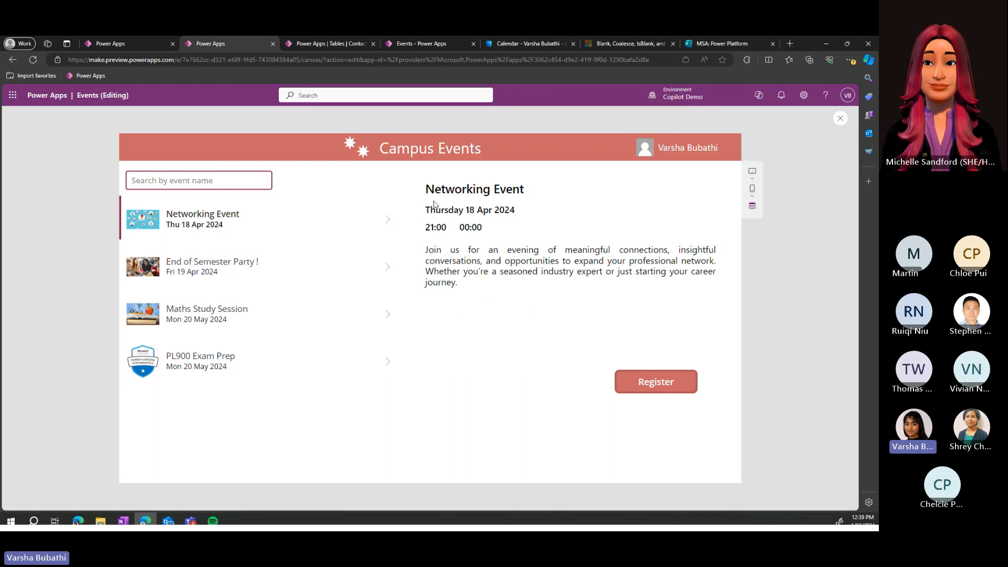
Step: Switch to the Outlook calendar, go to April 18, 2024, and view the End of Semester Party and Networking Event entries
left_click(556, 43)
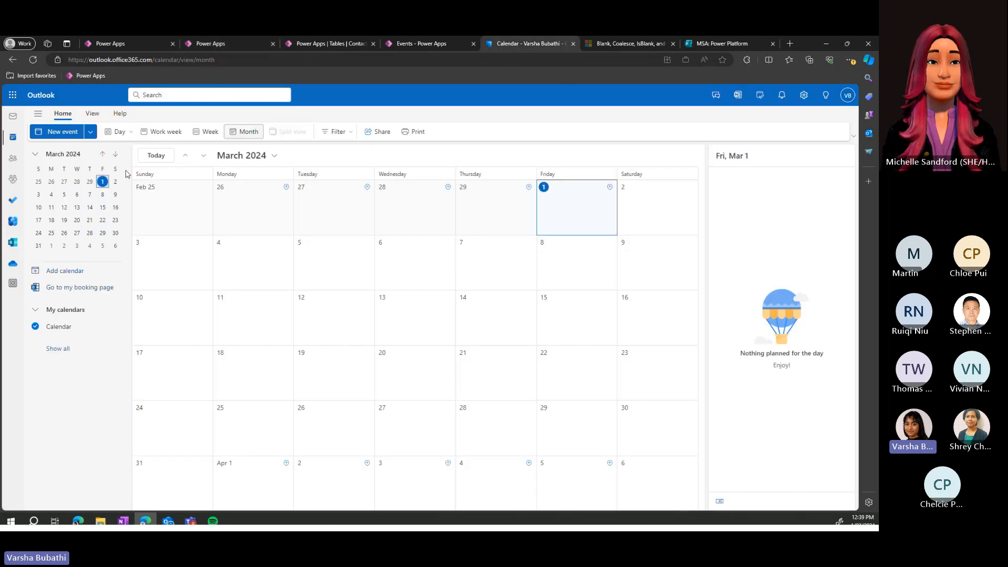
left_click(115, 154)
left_click(90, 208)
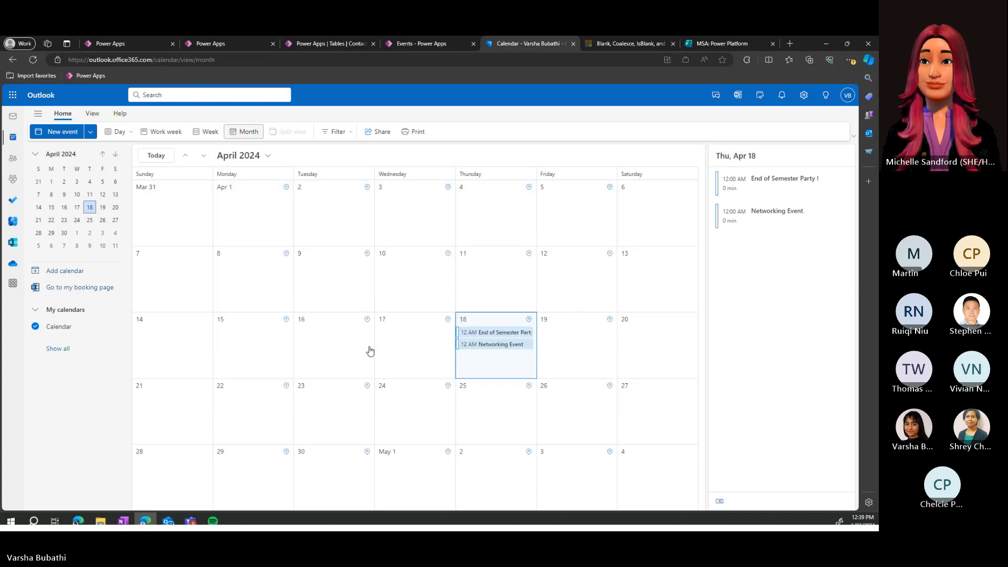
left_click(508, 334)
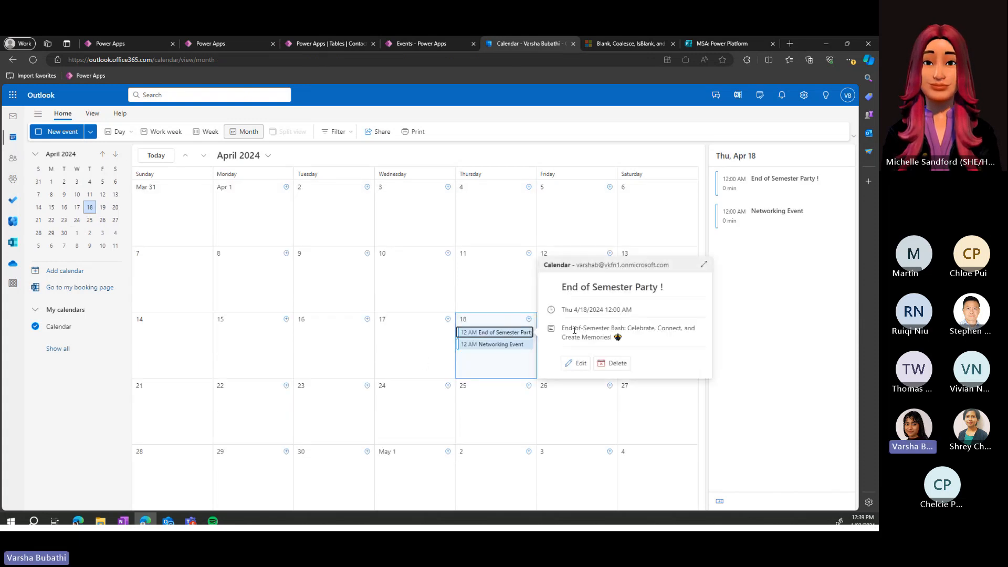
left_click(494, 345)
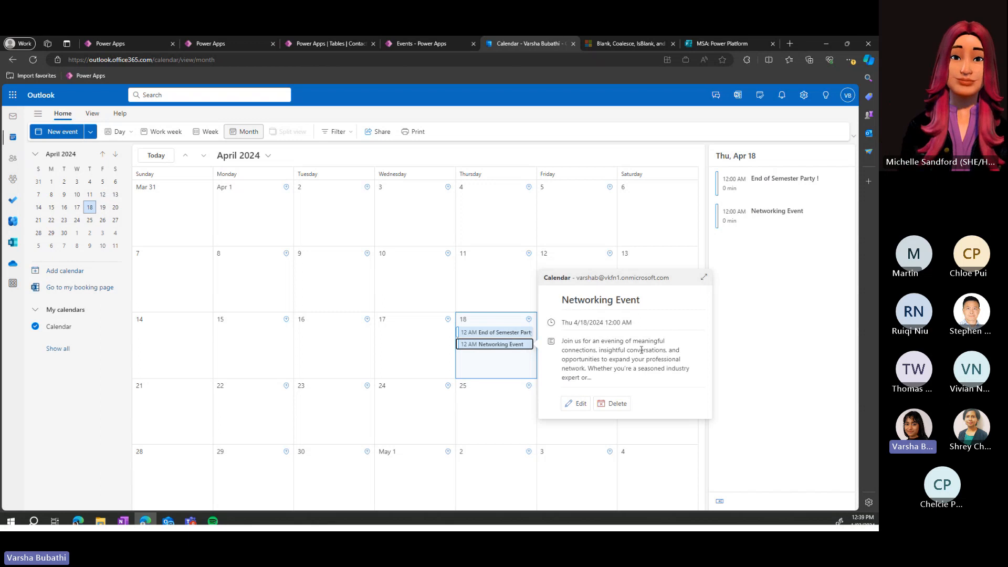
Step: Return to the Events app, leave the current preview, and preview the screen for adding events
left_click(264, 40)
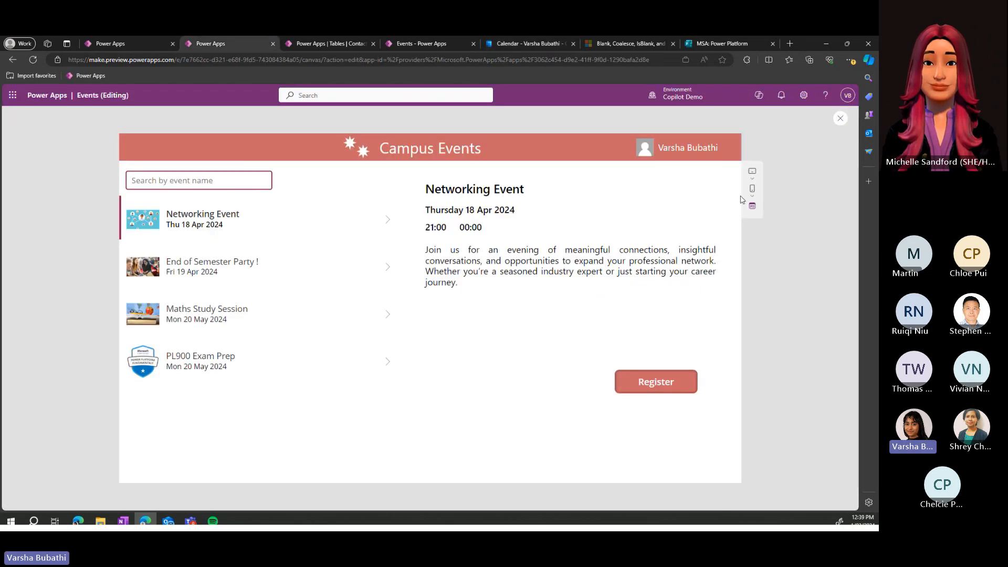
left_click(840, 120)
left_click(74, 307)
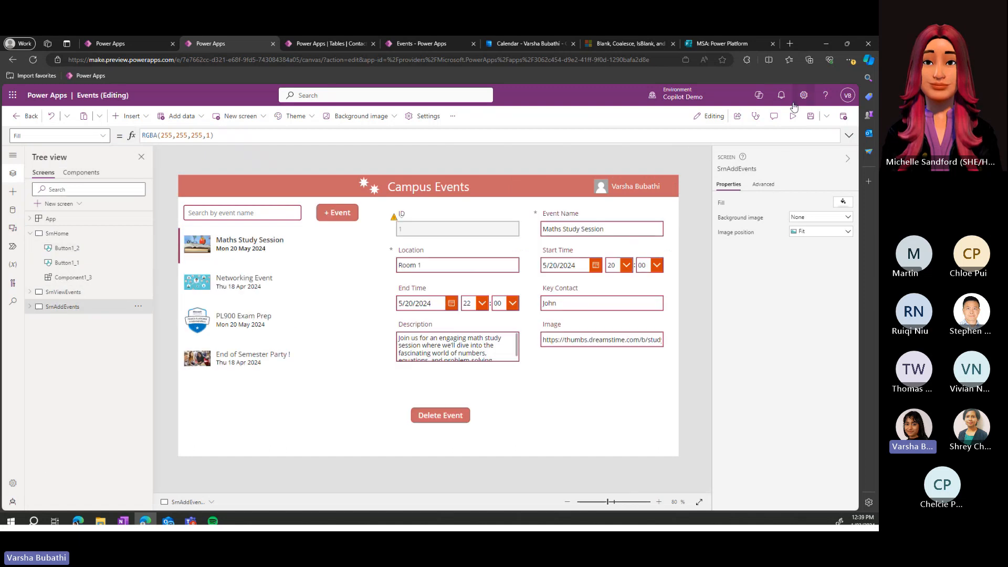
left_click(793, 119)
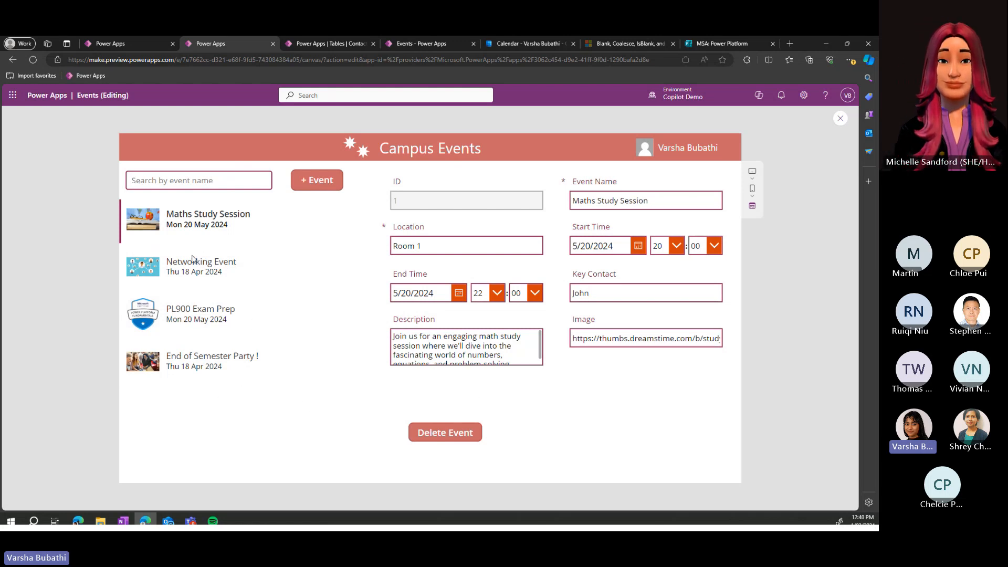
Step: Compare the editable details of the Networking Event and the Maths Study Session, ending on the Networking Event
left_click(207, 268)
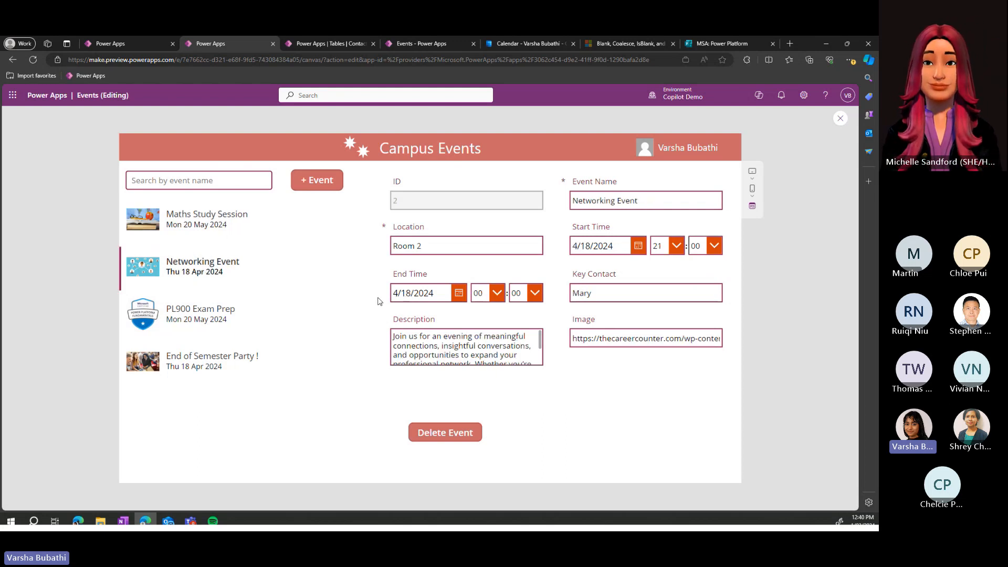
left_click(221, 227)
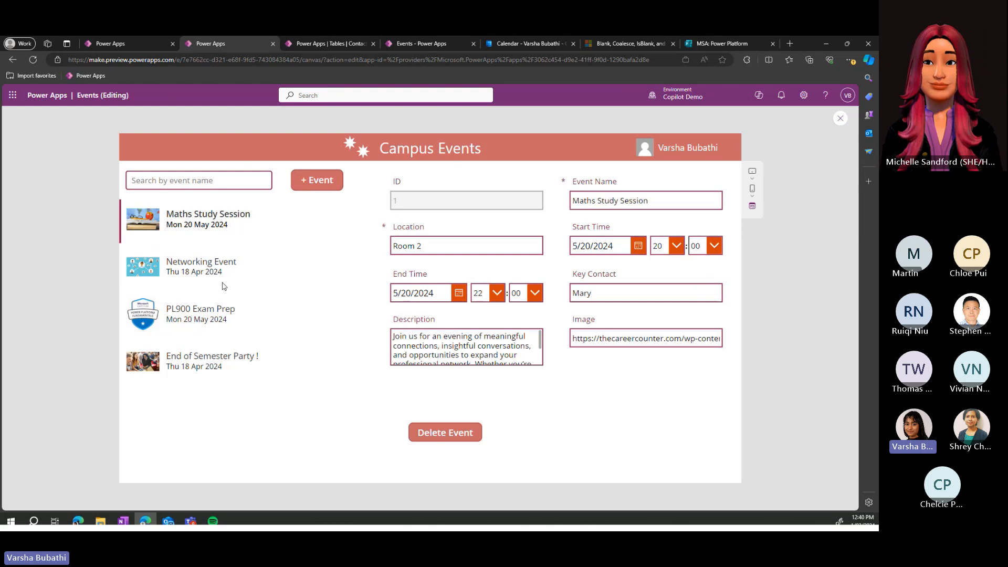
left_click(223, 285)
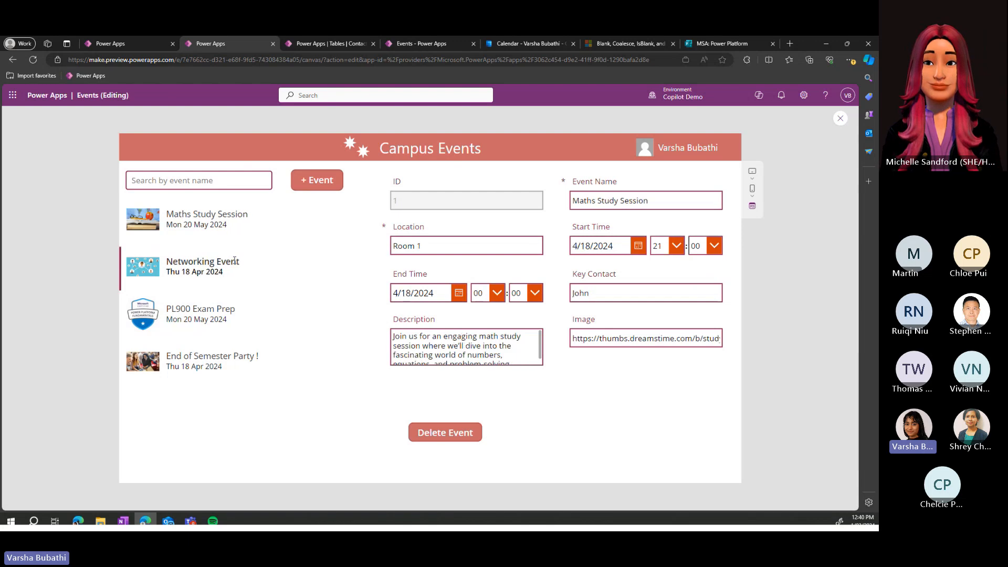
Step: Try changing the Networking Event to start at 18:00 and end at 19:00, and return to the Maths Study Session without saving
left_click(675, 246)
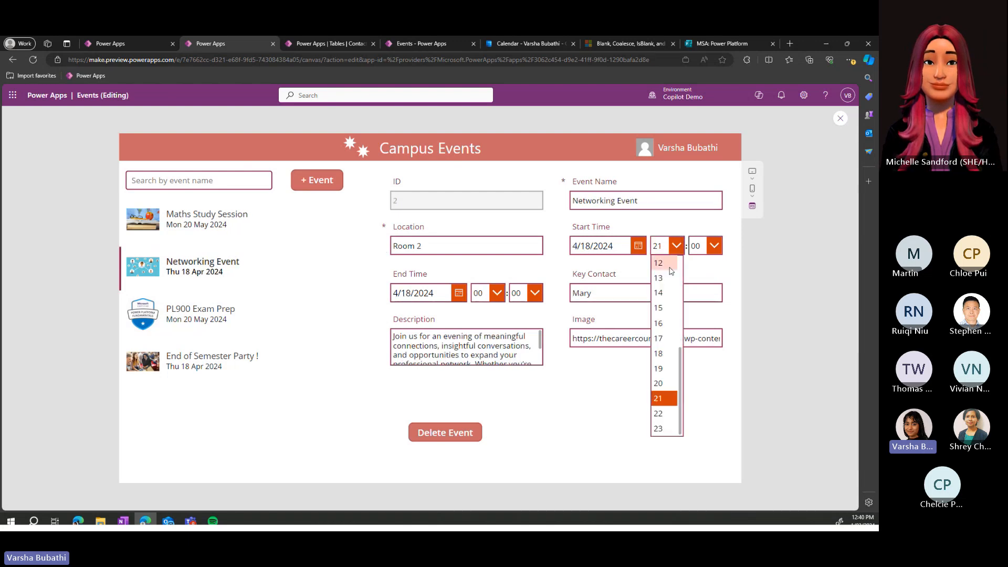
left_click(666, 354)
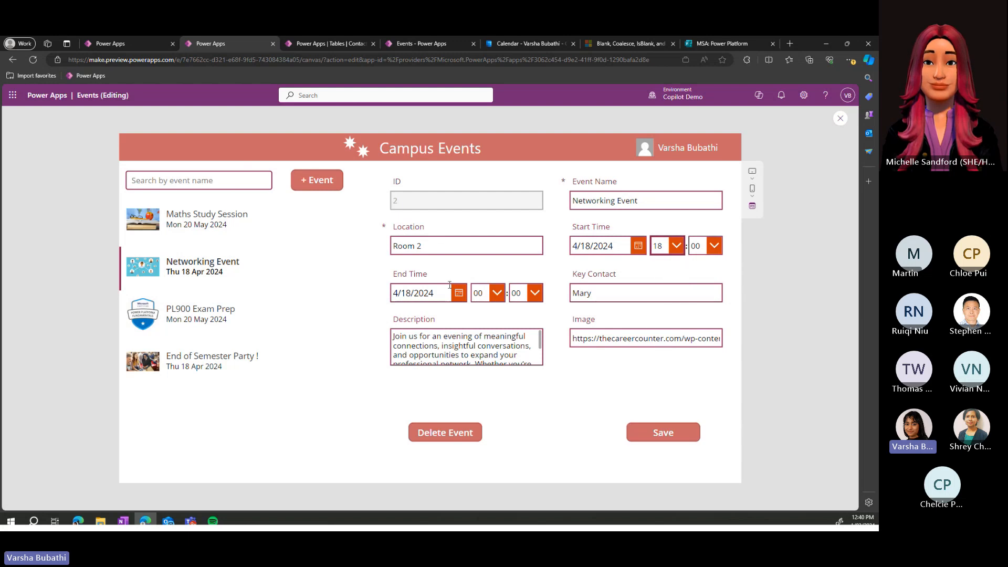
left_click(482, 292)
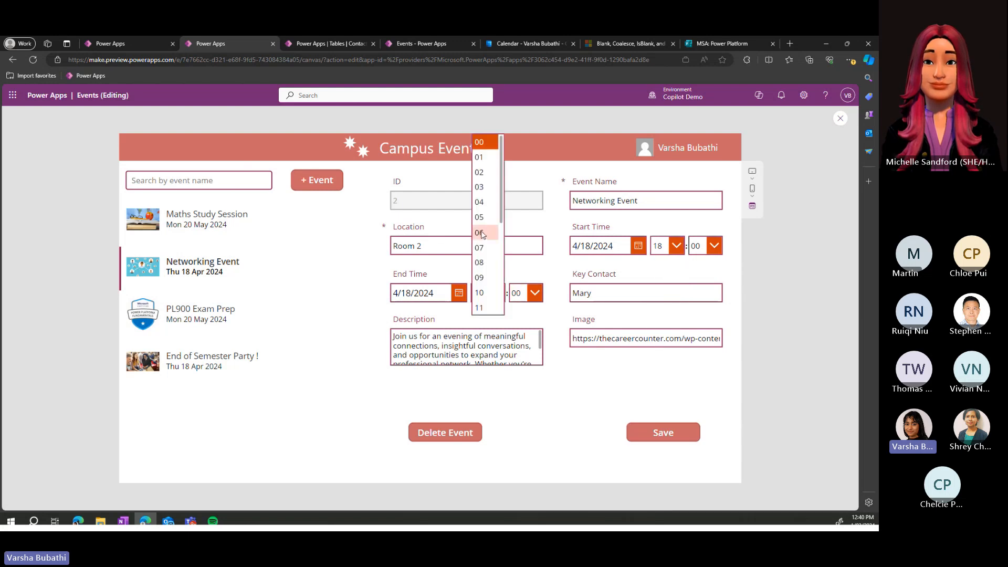
scroll(483, 288, "down", 3)
left_click(492, 295)
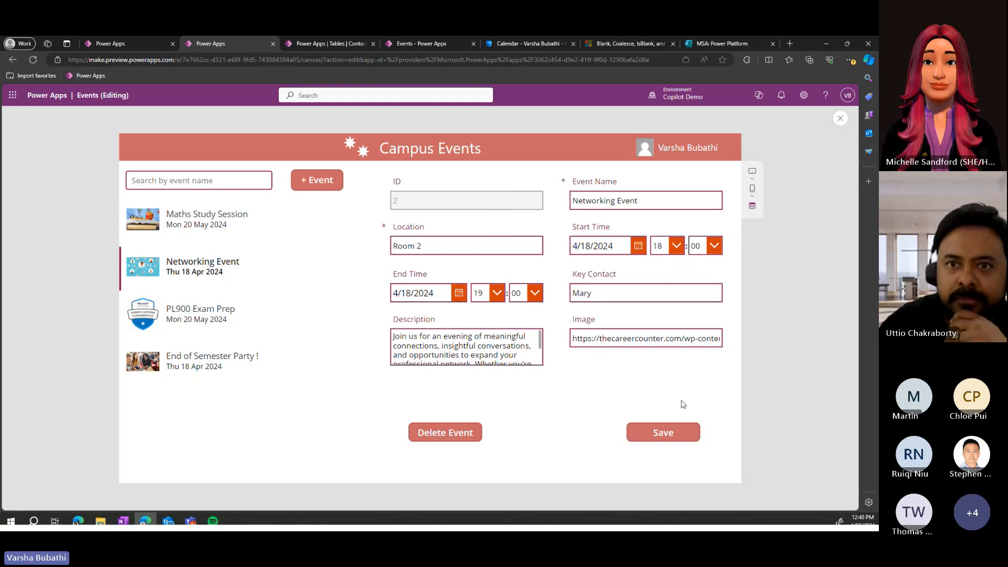
left_click(278, 219)
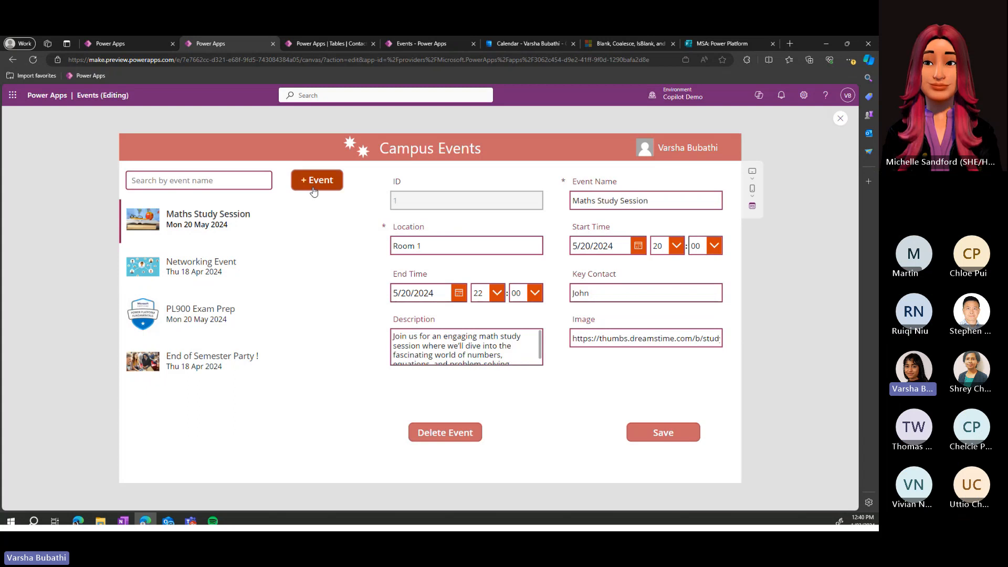
Step: Start a new event and highlight the prefilled ID on its blank form
left_click(314, 191)
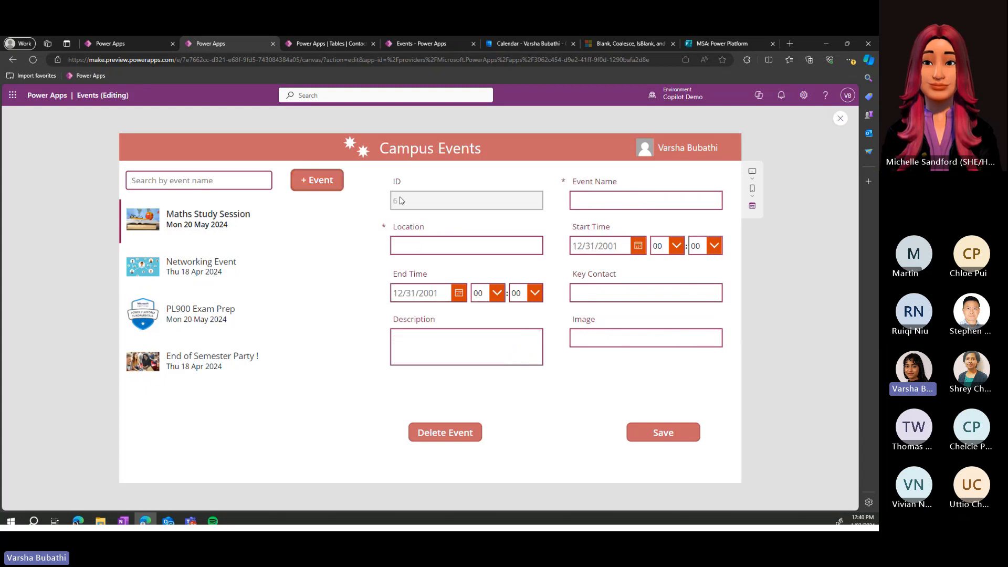
double_click(397, 203)
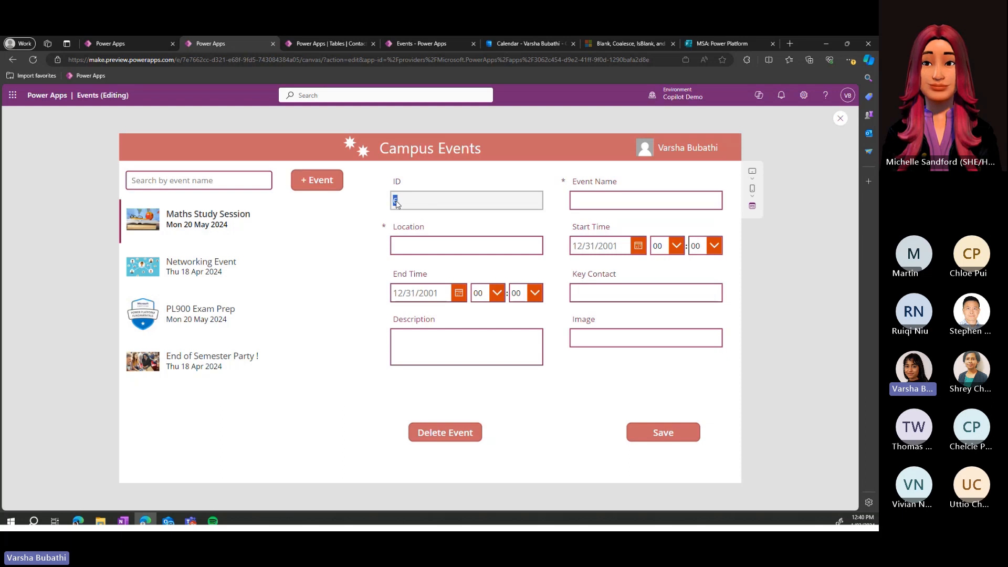
left_click(429, 205)
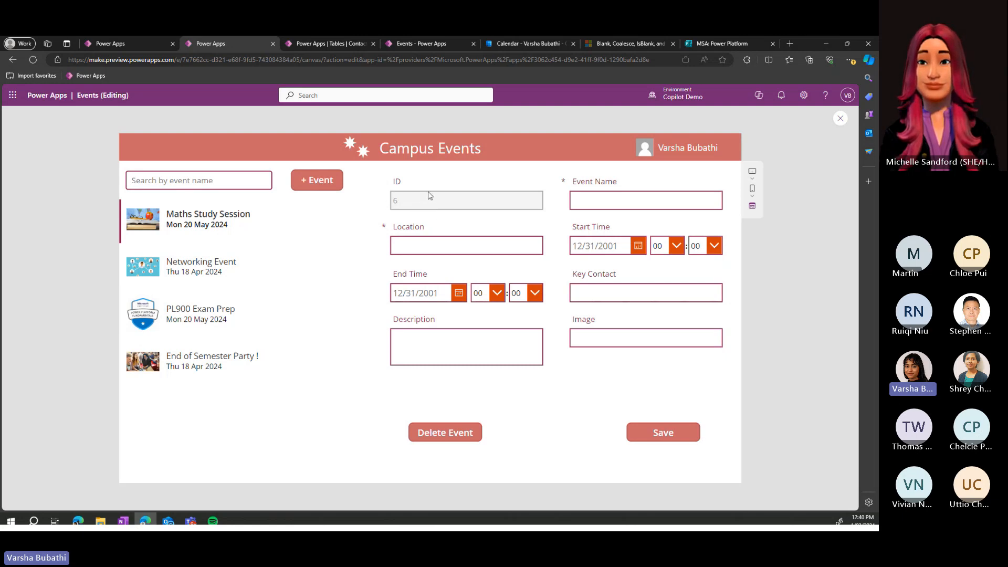
double_click(415, 205)
left_click(412, 211)
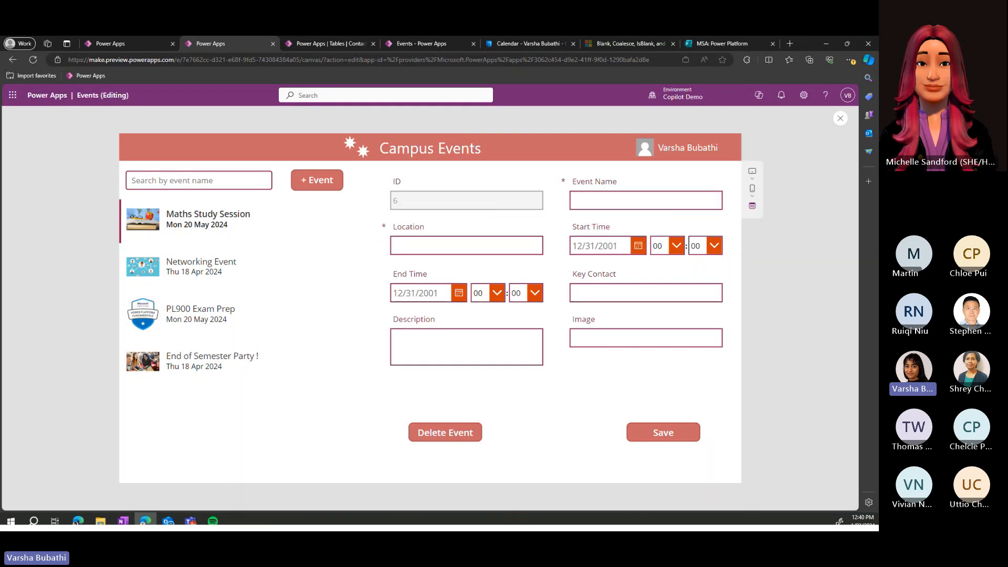
Step: Name the new event "Power Platform Workshop AI Builder" and set its location to "room 7"
key("alt+Tab")
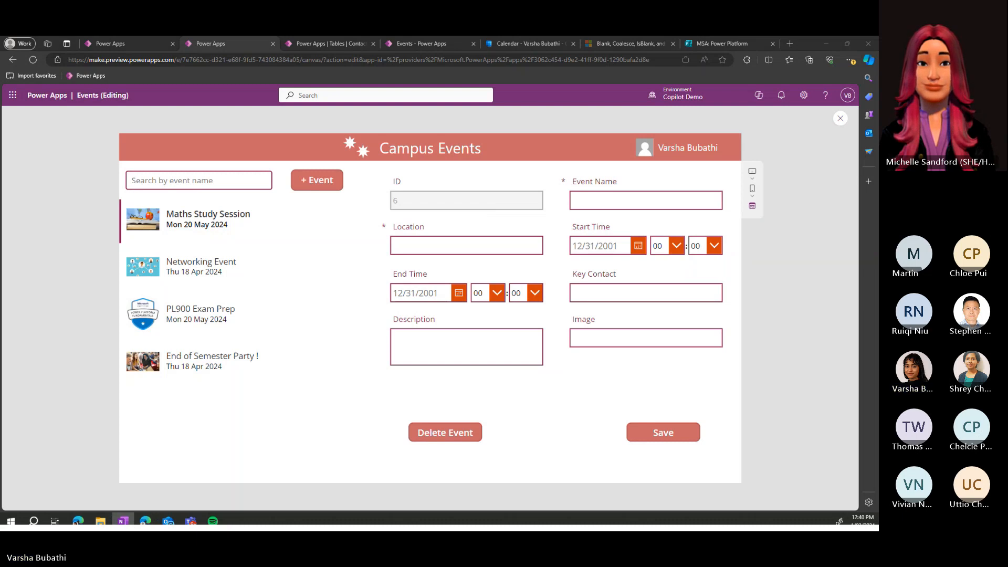
left_click(682, 200)
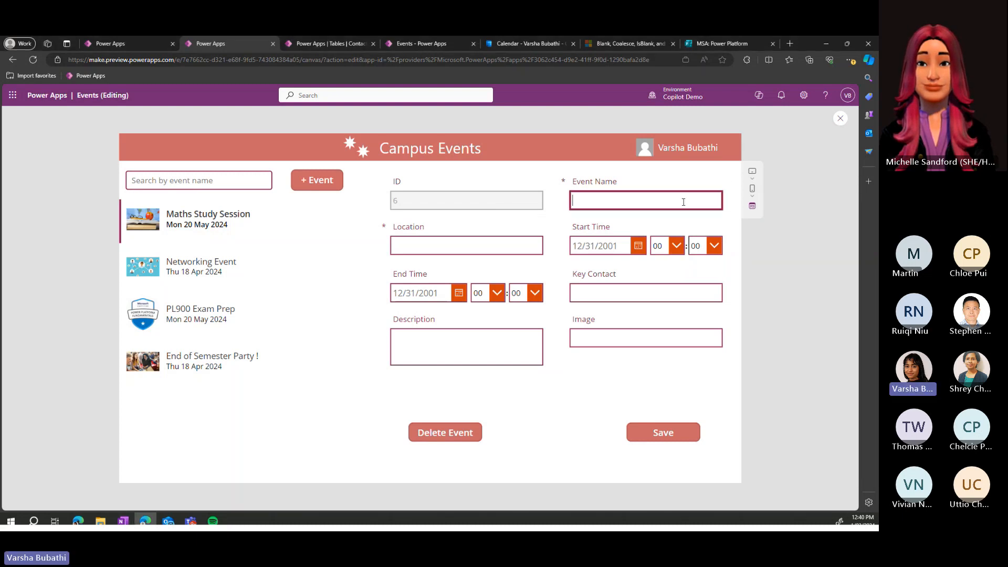
type("Power Platform Workshop AI Builde")
type("r")
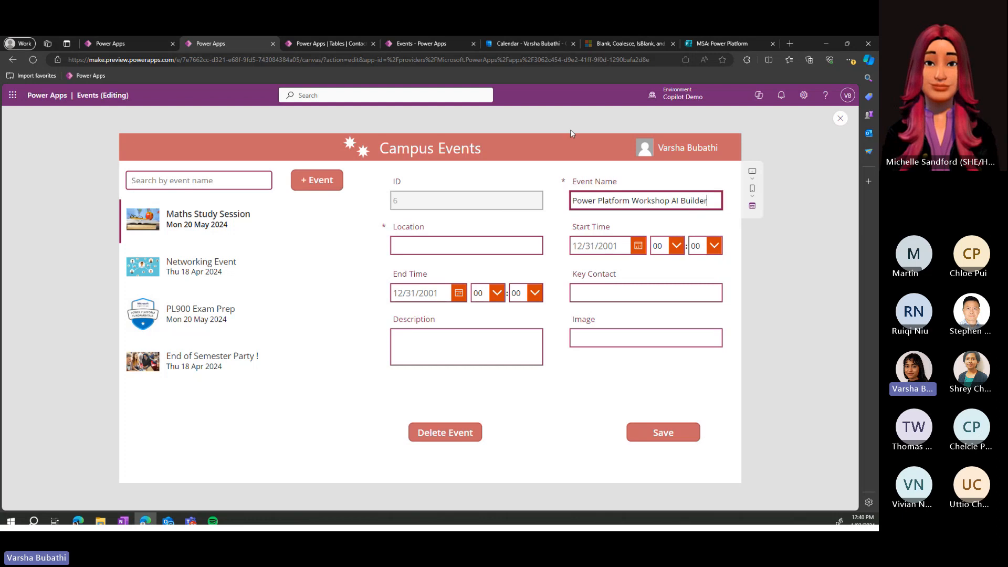
left_click(441, 245)
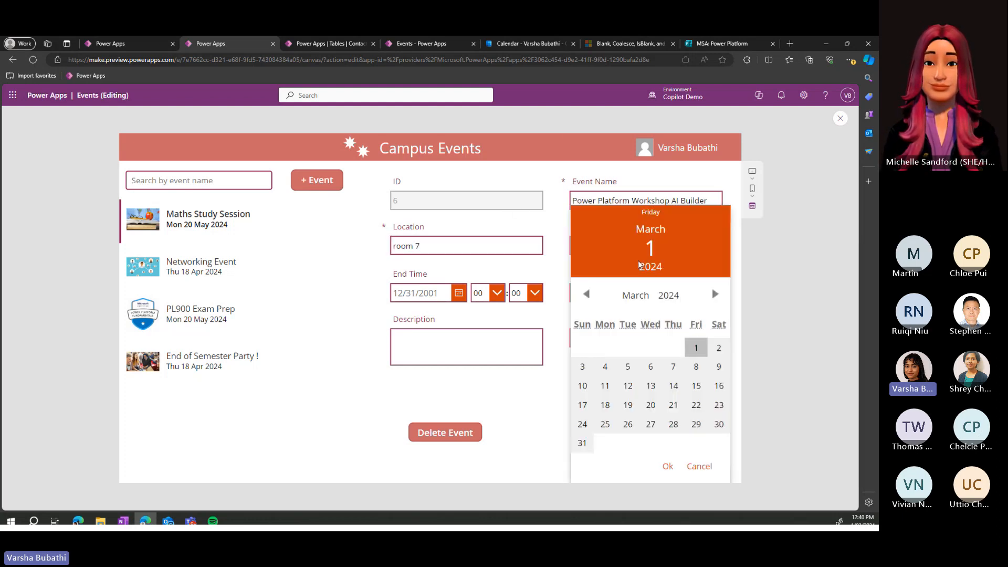
Step: Set the new event's start time to 3/4/2024 at 15:00
left_click(638, 247)
left_click(719, 347)
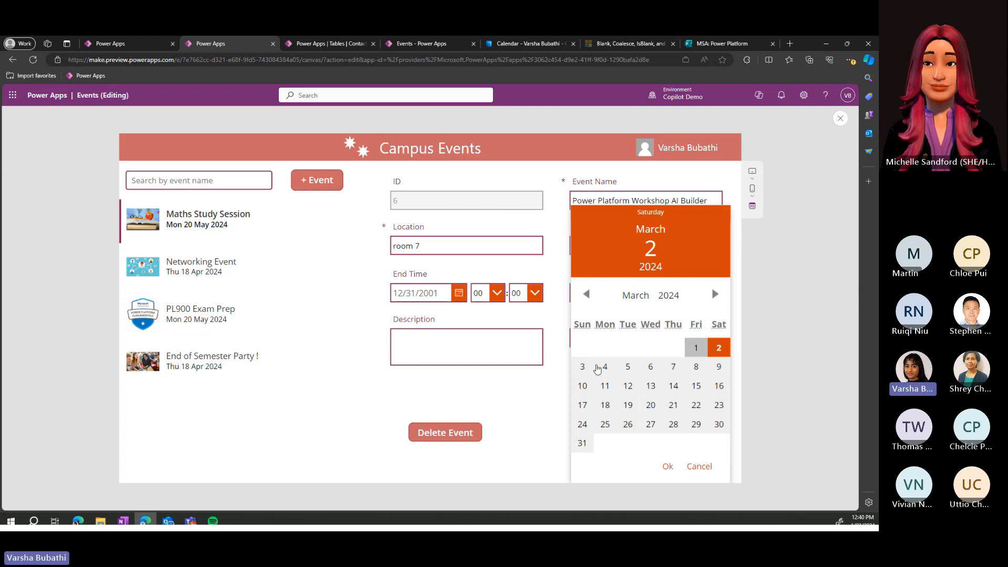
left_click(605, 366)
left_click(668, 474)
left_click(676, 245)
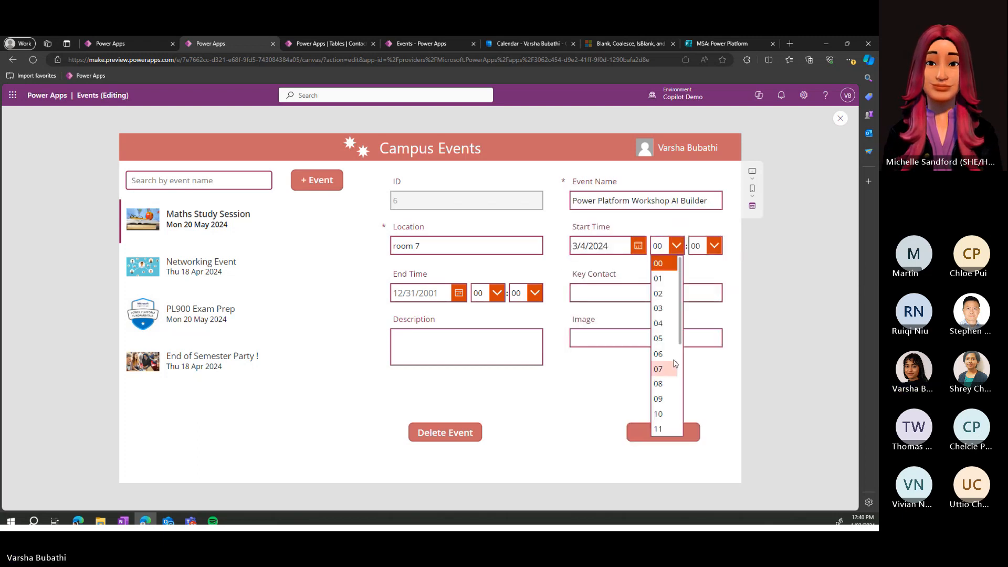
scroll(665, 415, "down", 2)
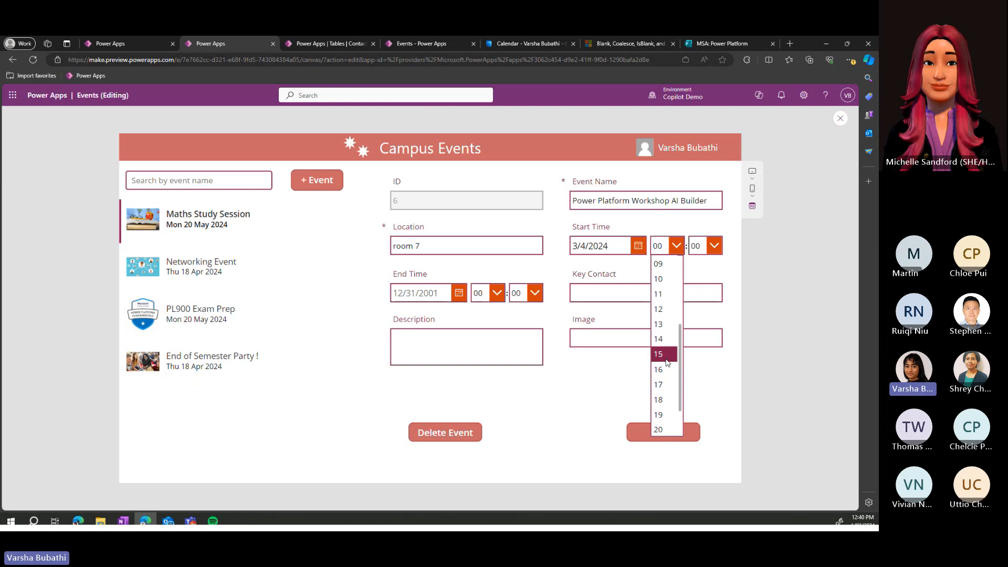
left_click(659, 355)
Step: Set the new event's end time to 3/4/2024 at 16:00
left_click(463, 293)
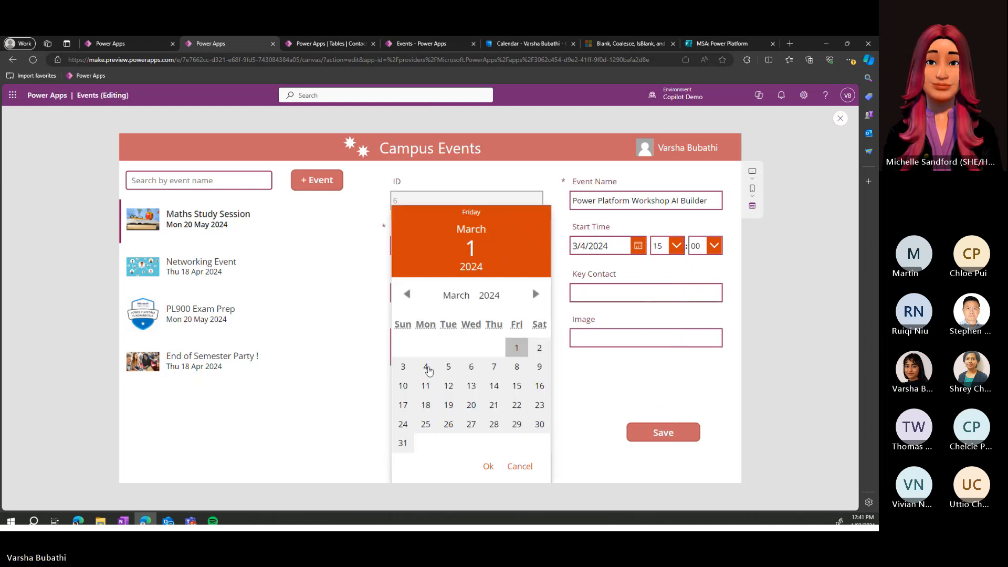
left_click(426, 366)
left_click(488, 466)
left_click(496, 292)
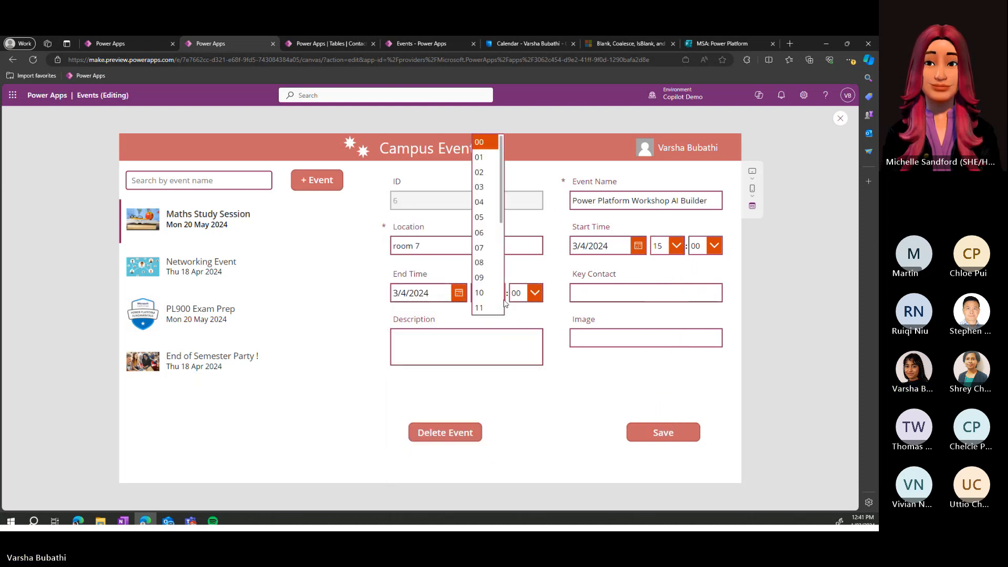
scroll(478, 254, "down", 3)
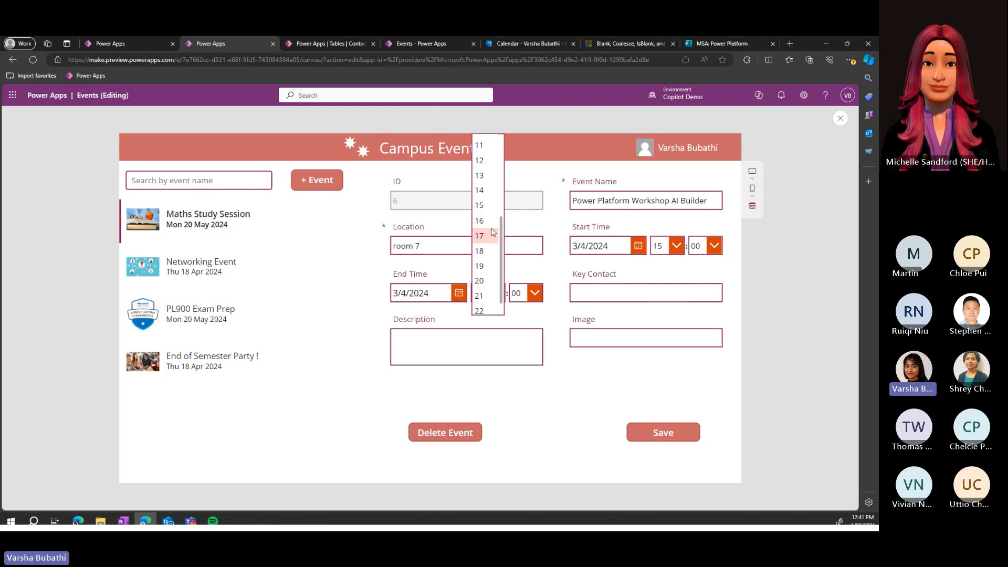
left_click(479, 225)
Step: Copy the prepared workshop text about building models to detect sentiment or read handwriting into the event's description
left_click(455, 344)
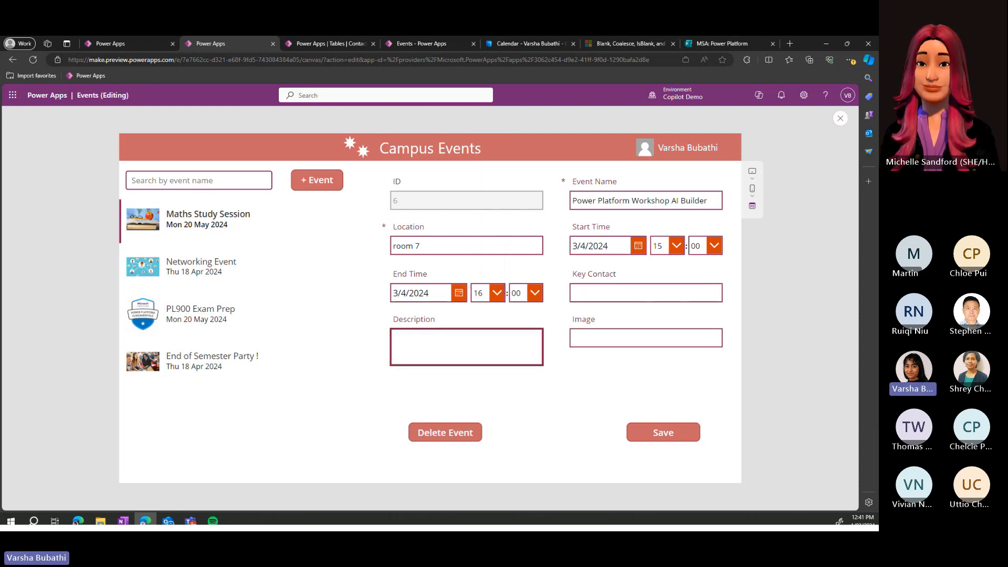
key("alt+Tab")
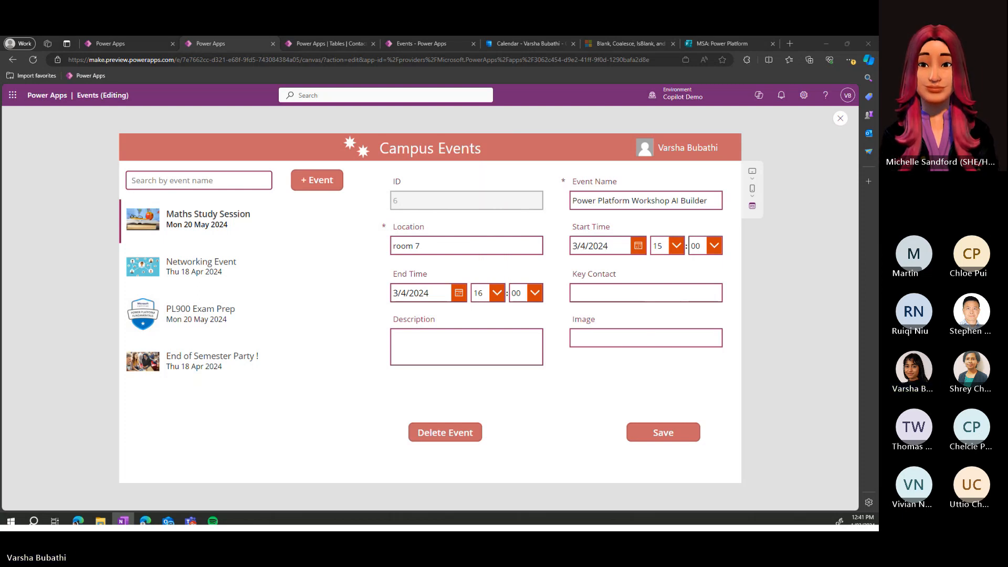
left_click(456, 347)
key("ctrl+v")
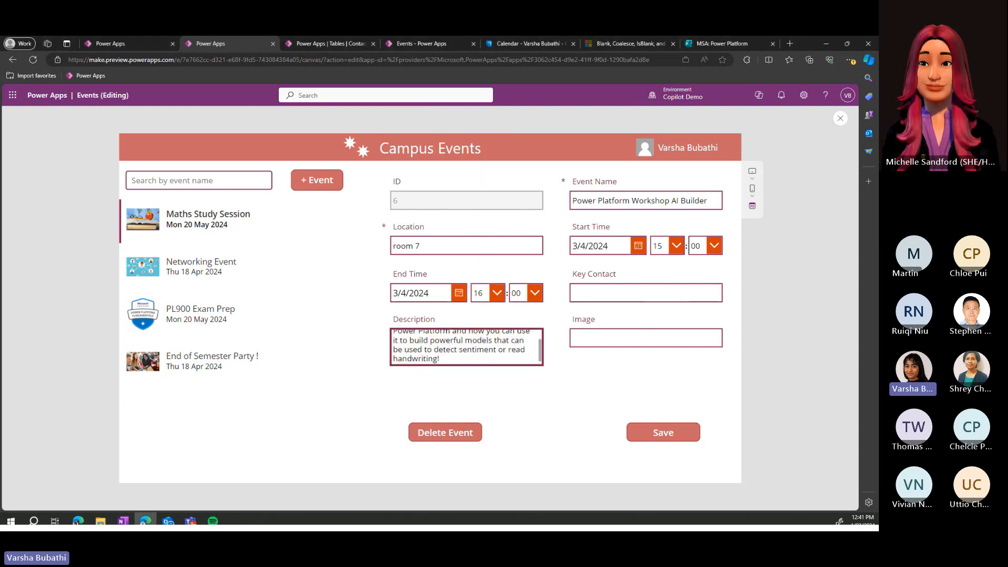
Step: Copy the prepared image URL into the event's image field and save the new event
key("alt+Tab")
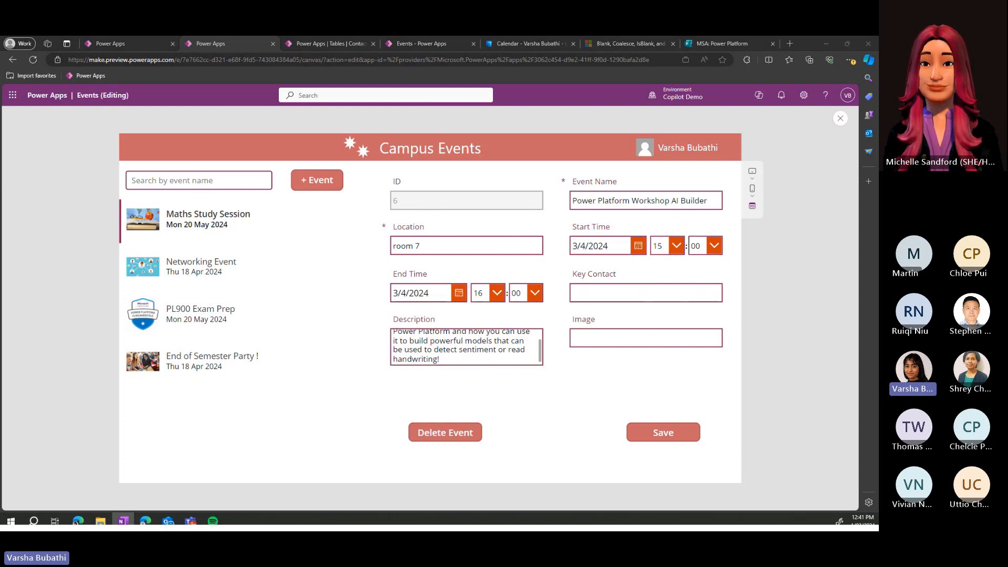
left_click(619, 339)
key("ctrl+v")
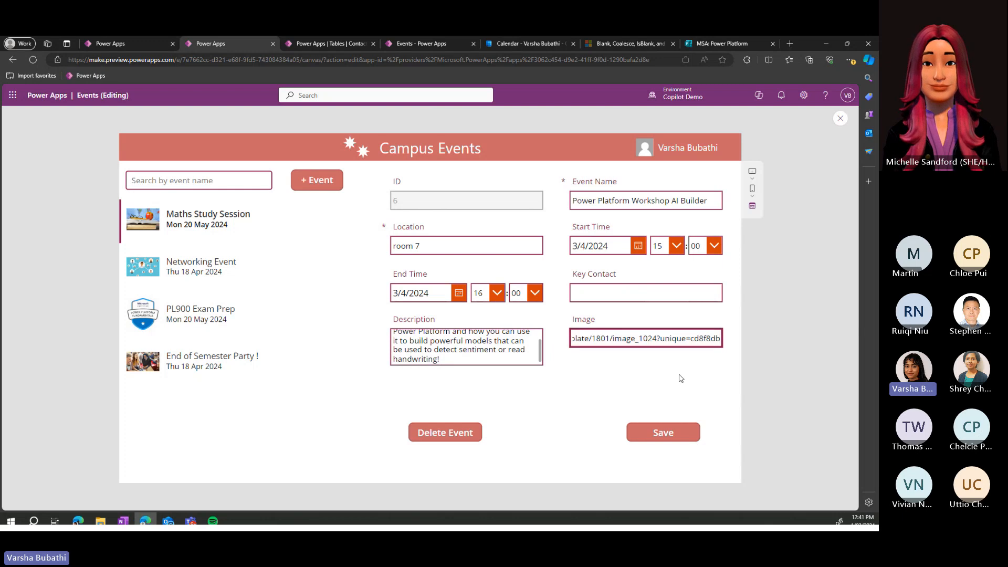
left_click(658, 433)
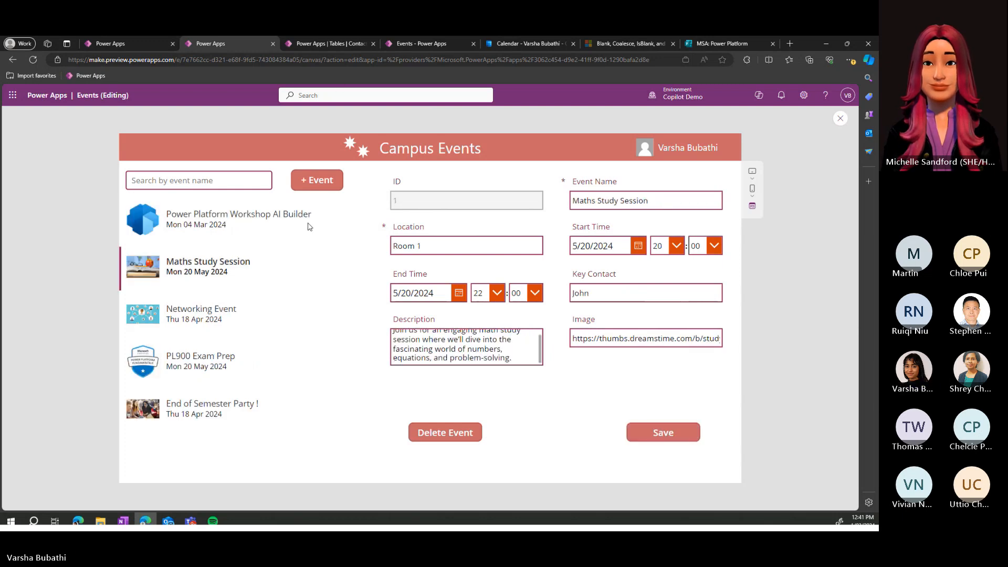
Step: Review the saved Power Platform Workshop AI Builder event's details in the event form and close the app preview
left_click(152, 227)
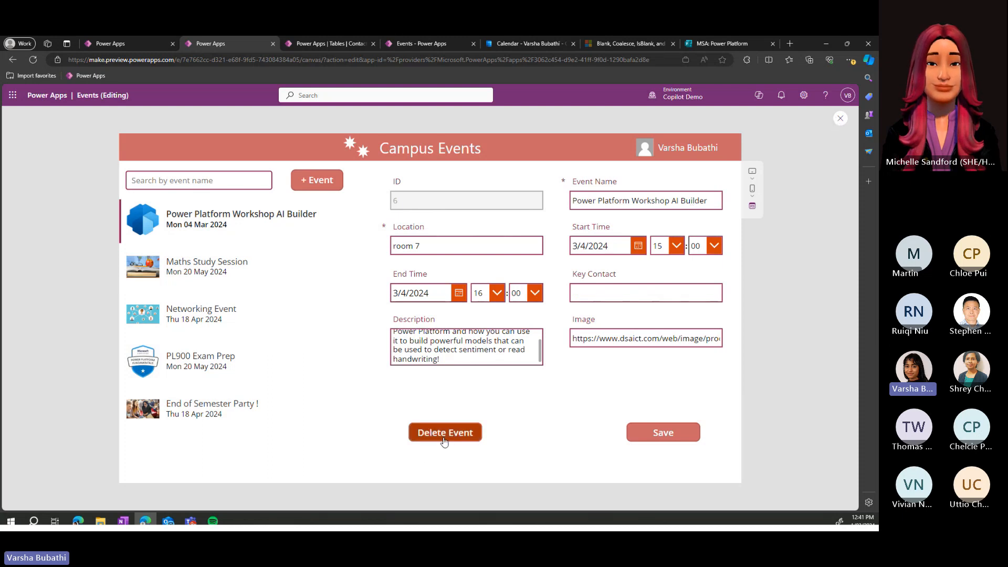
left_click(840, 120)
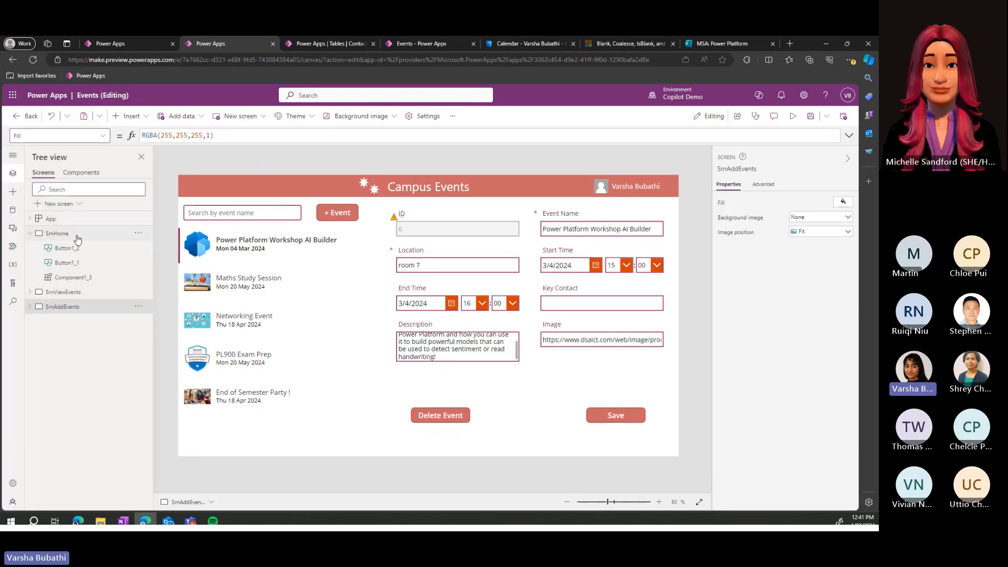
Step: Preview the SrnViewEvents screen and register for the Power Platform Workshop AI Builder event
left_click(73, 292)
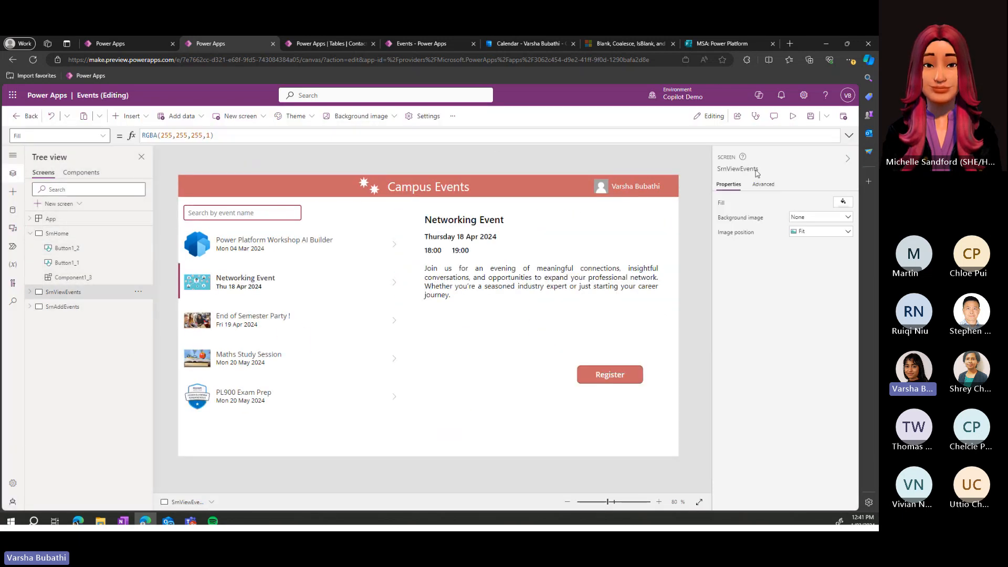
left_click(793, 116)
left_click(135, 224)
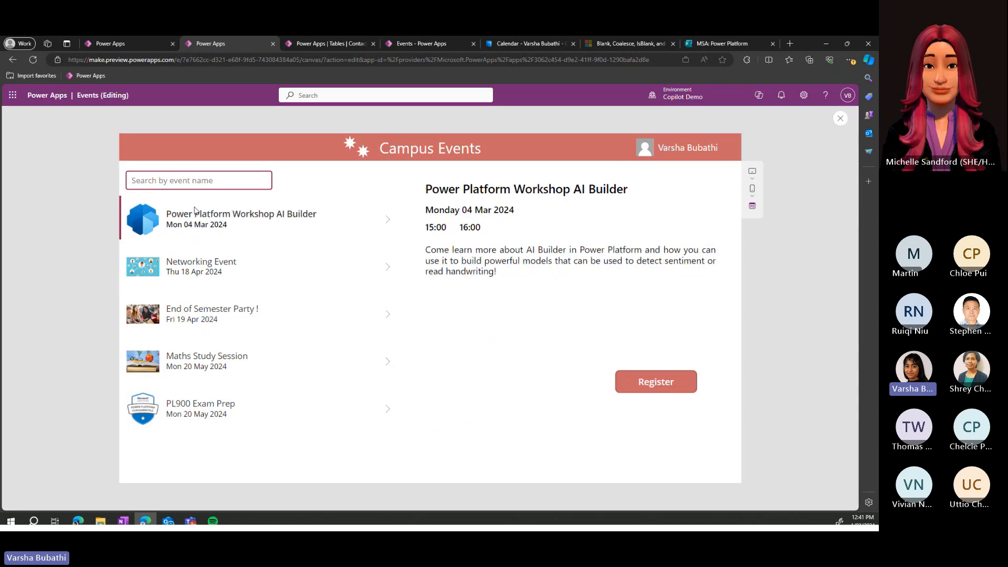
left_click(242, 260)
left_click(232, 229)
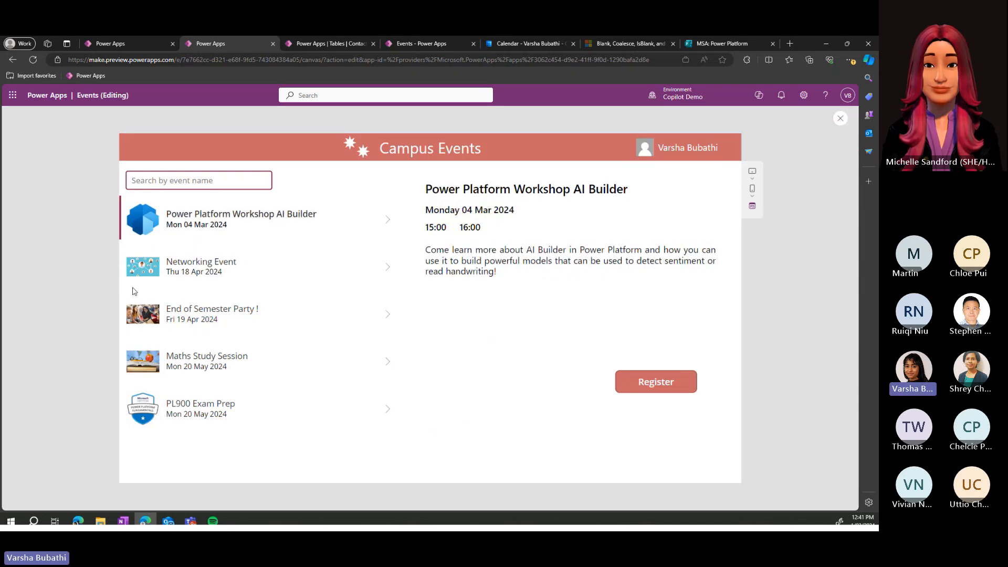
left_click(668, 384)
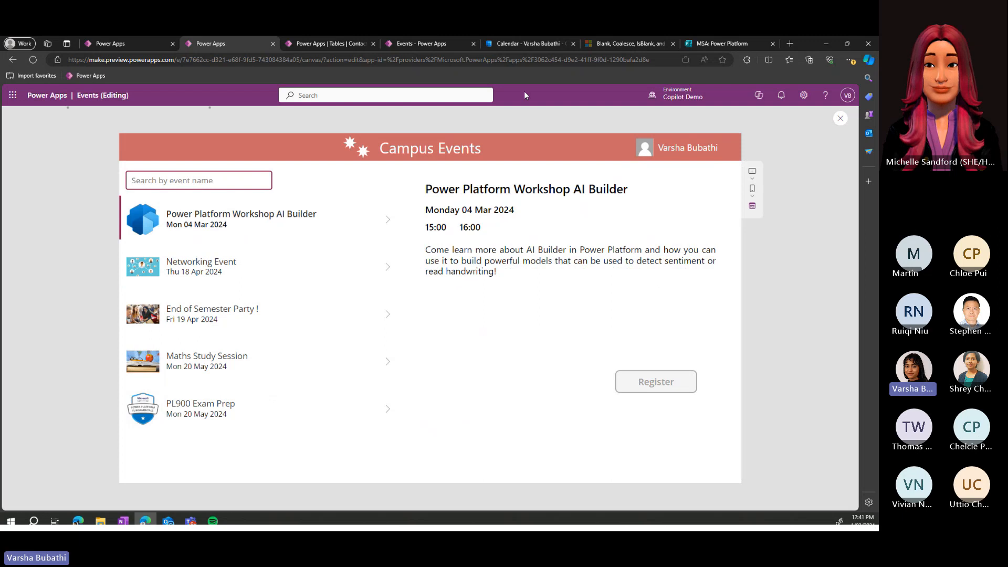
Step: Switch to the Outlook calendar, check March 2024 for the registered workshop, and return to the Events app editor
left_click(549, 44)
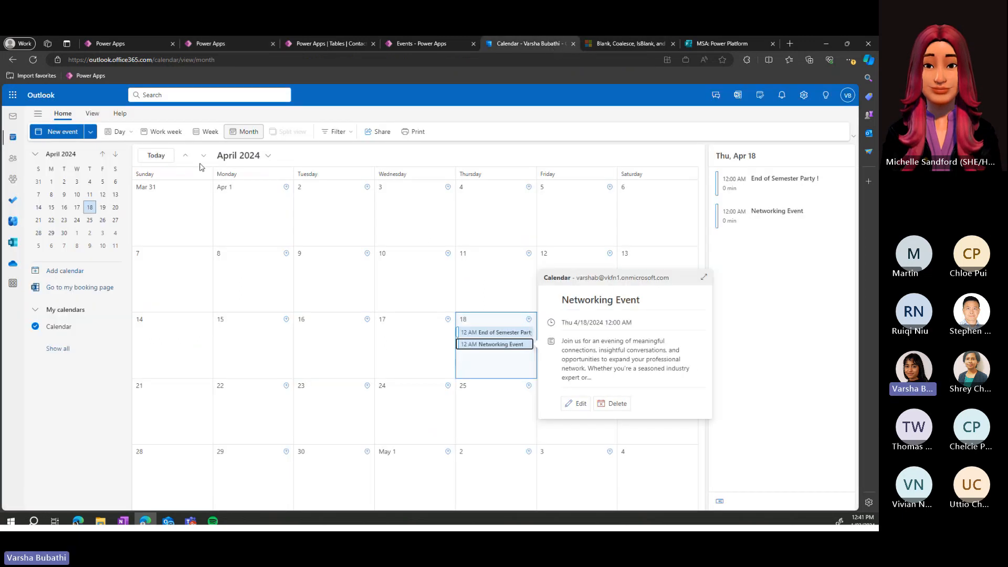
left_click(185, 155)
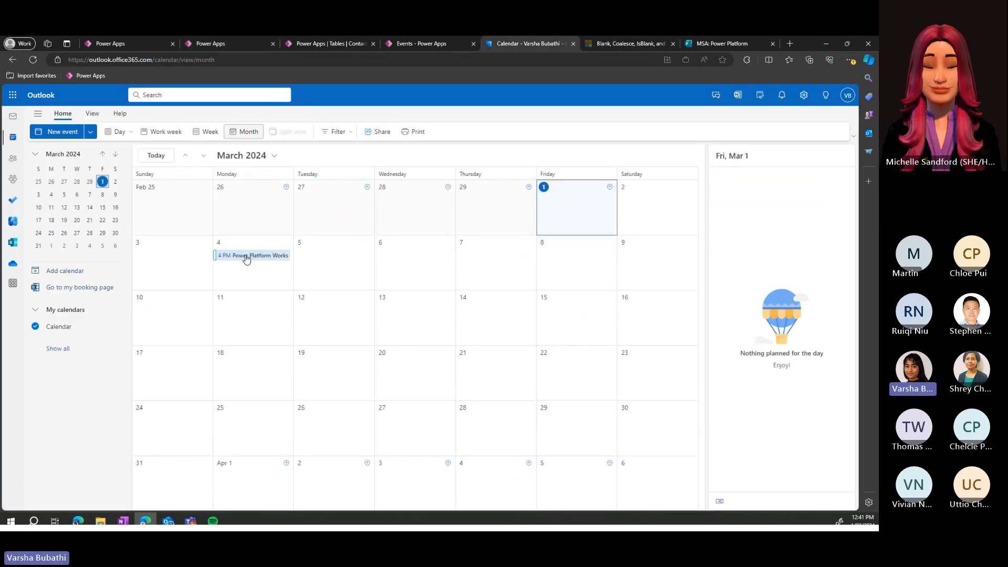
left_click(137, 46)
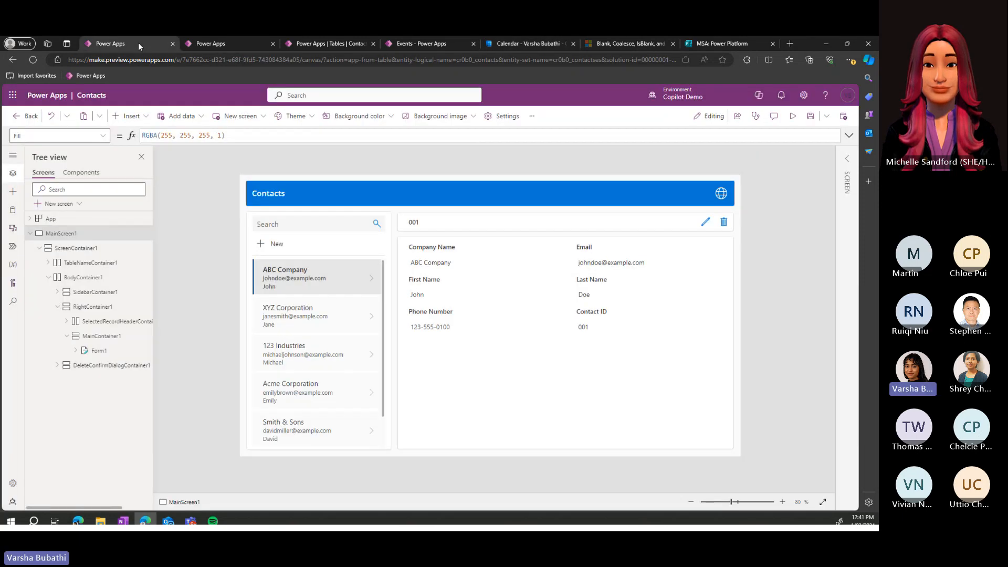
left_click(224, 46)
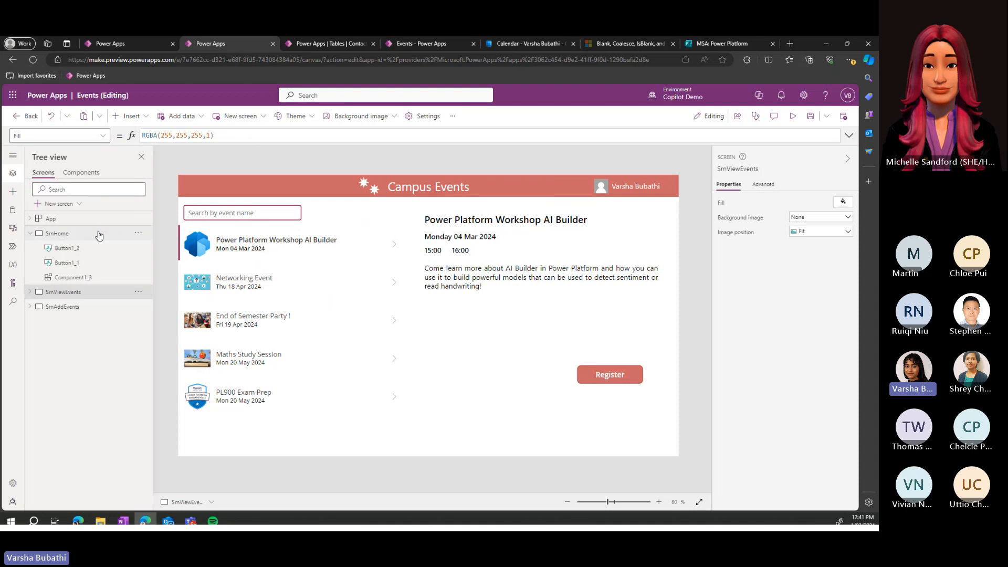
Step: View the SrnHome, SrnViewEvents and SrnAddEvents screens, checking the Maths Study Session and Networking Event records in the event form
left_click(99, 235)
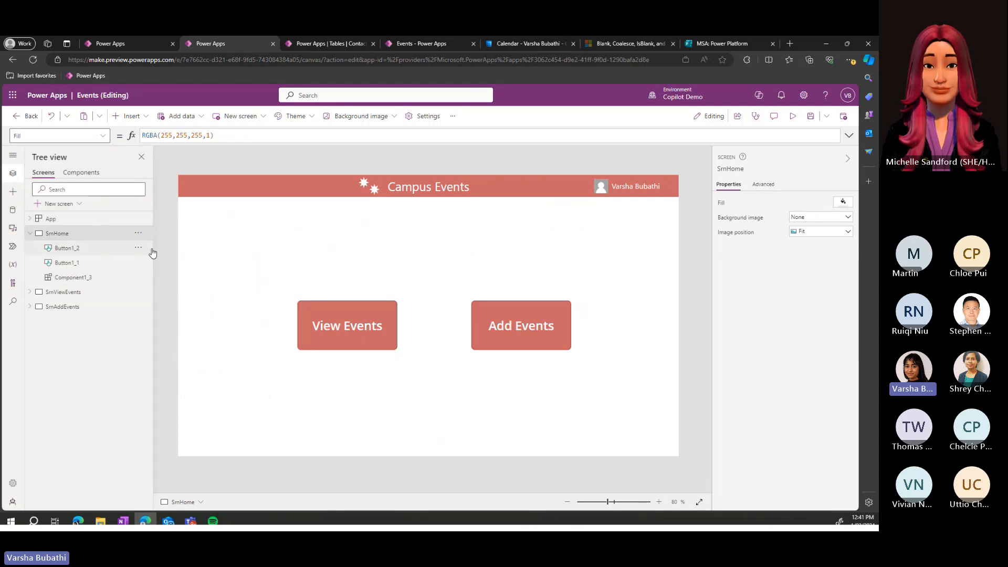
left_click(95, 297)
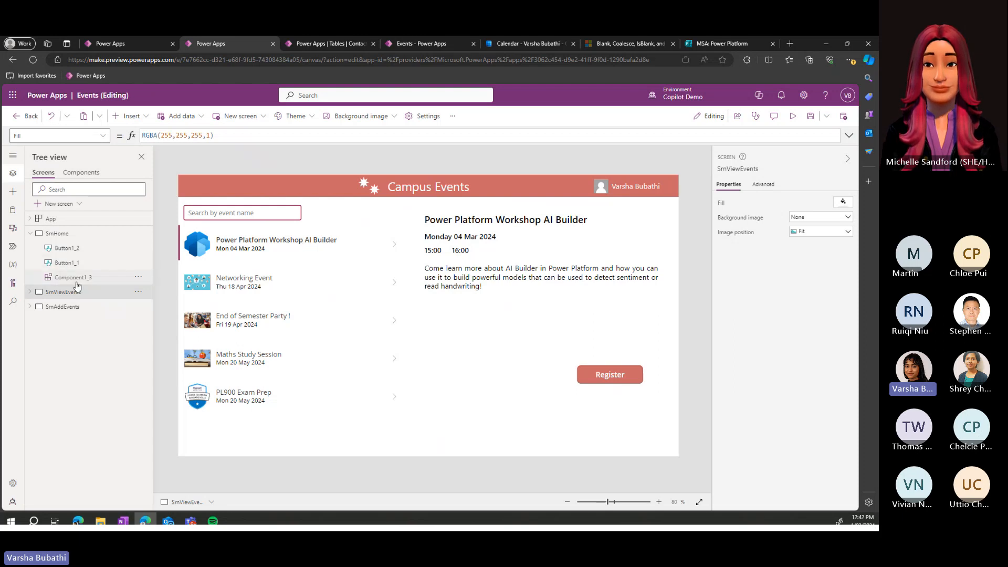
left_click(86, 306)
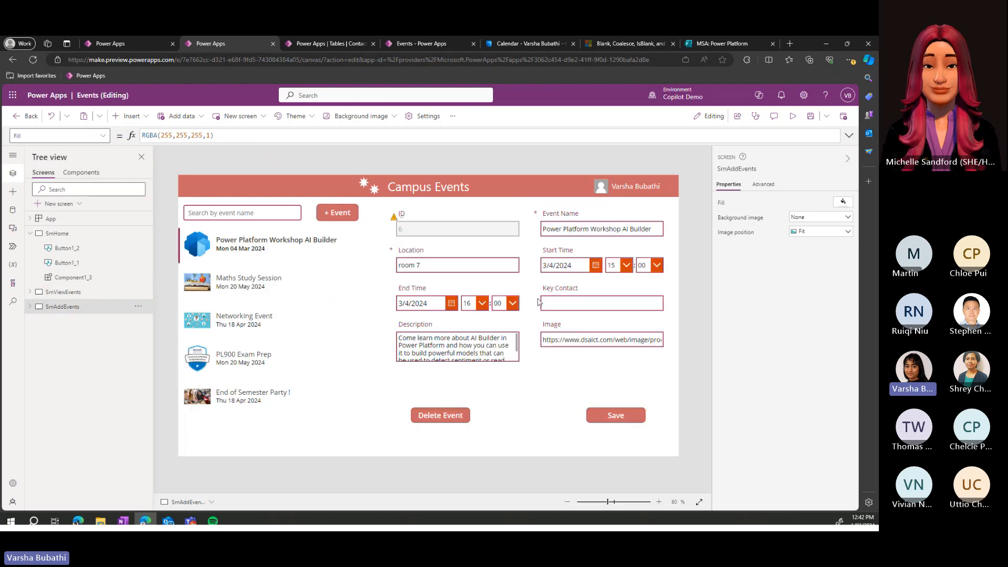
left_click(318, 286)
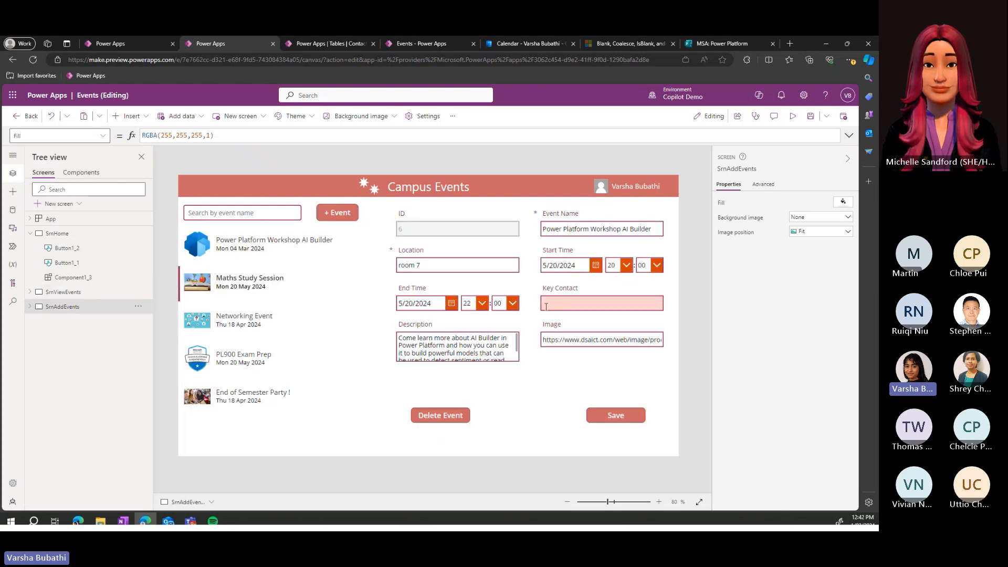
left_click(233, 330)
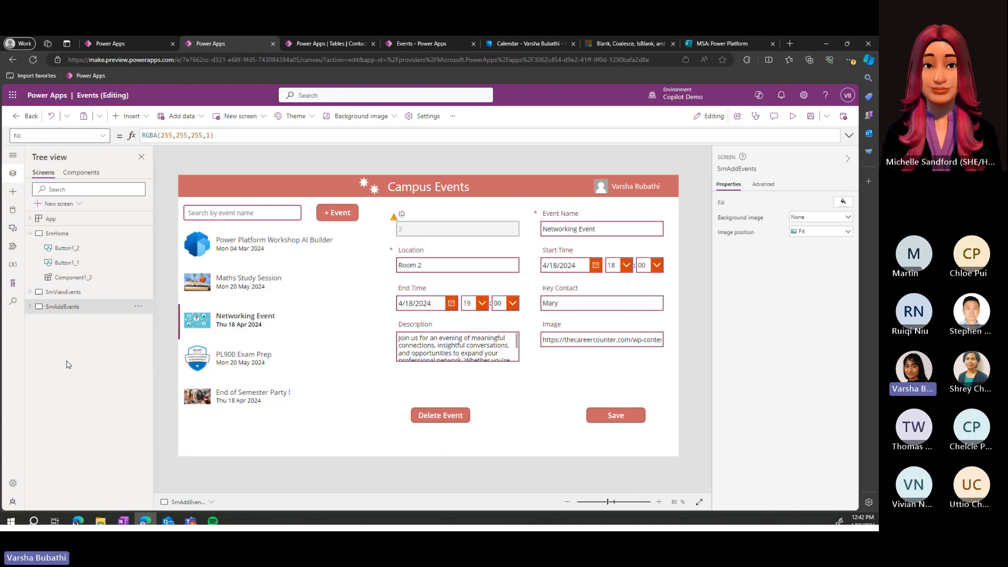
Step: Collapse SrnHome in the screen hierarchy and compare the names and contents of the app's three screens
left_click(11, 157)
left_click(11, 157)
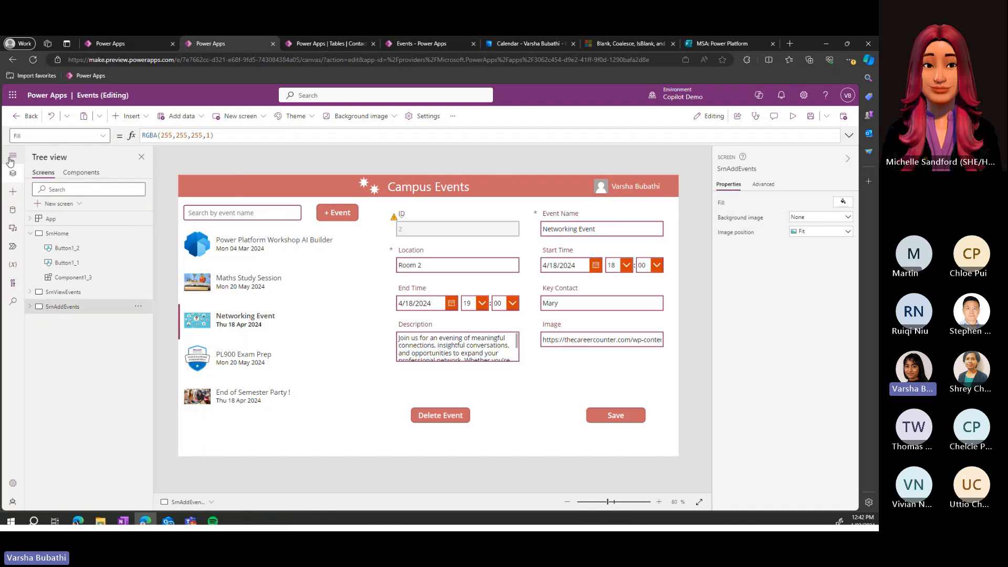
left_click(29, 233)
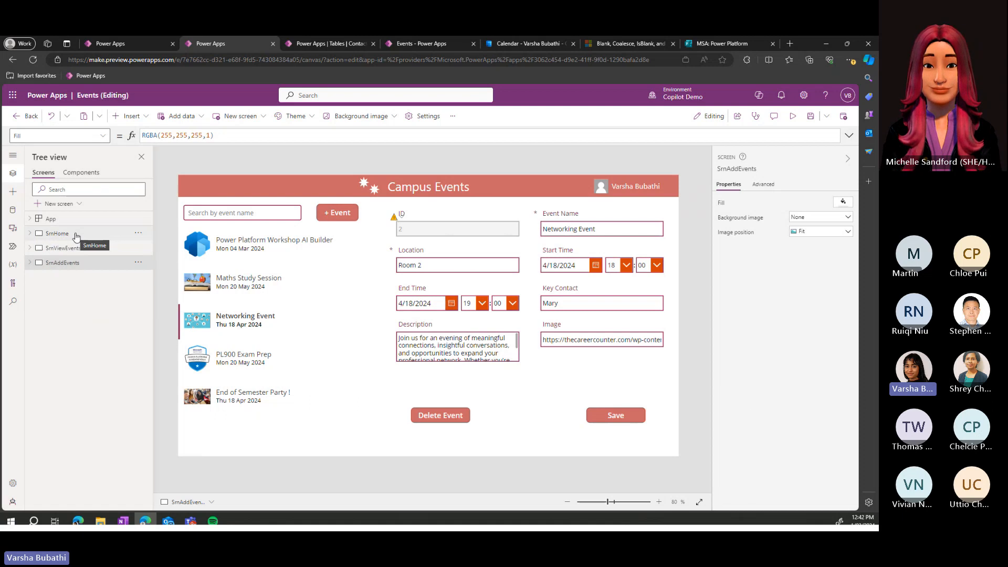
left_click(79, 234)
left_click(79, 248)
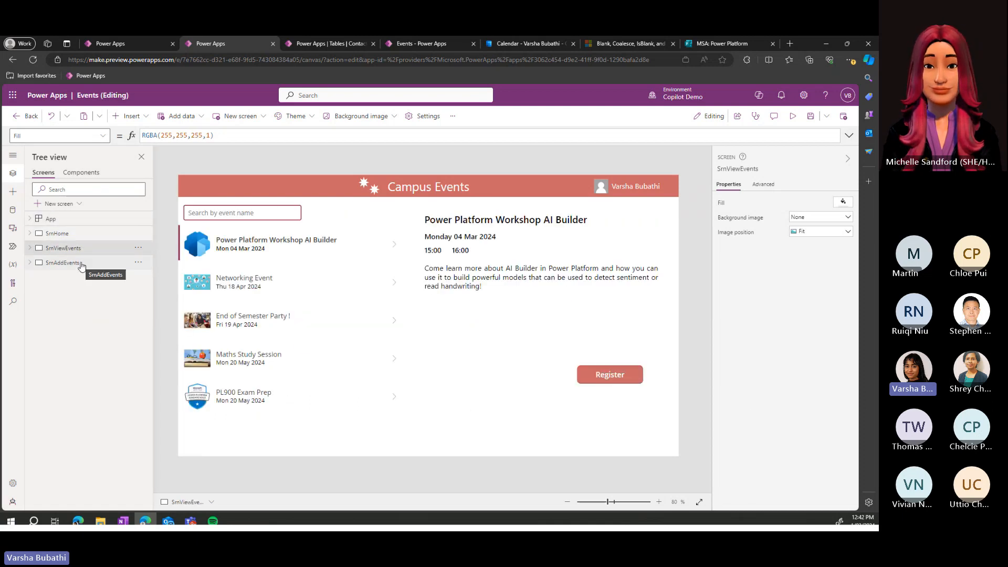
left_click(81, 264)
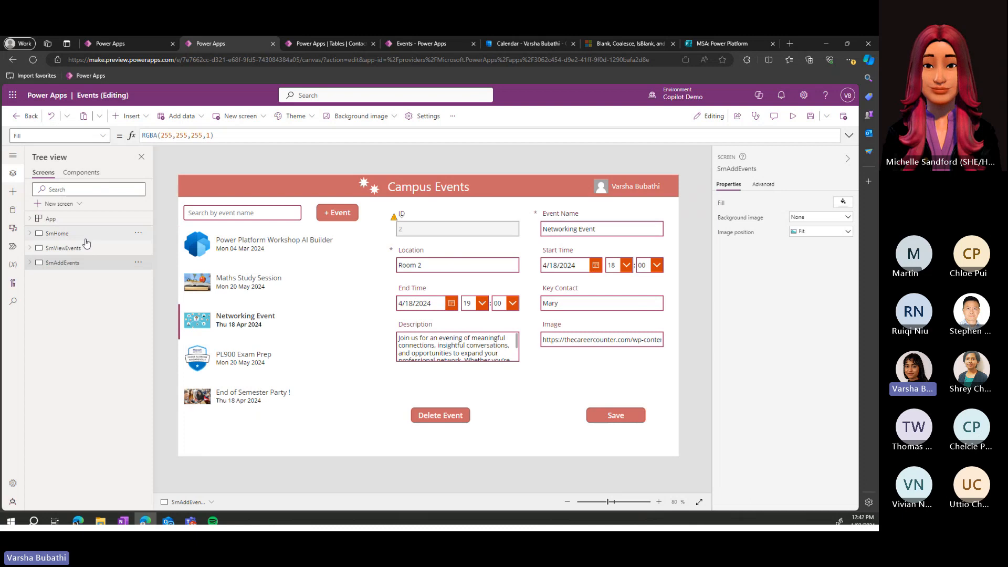
left_click(87, 246)
left_click(82, 265)
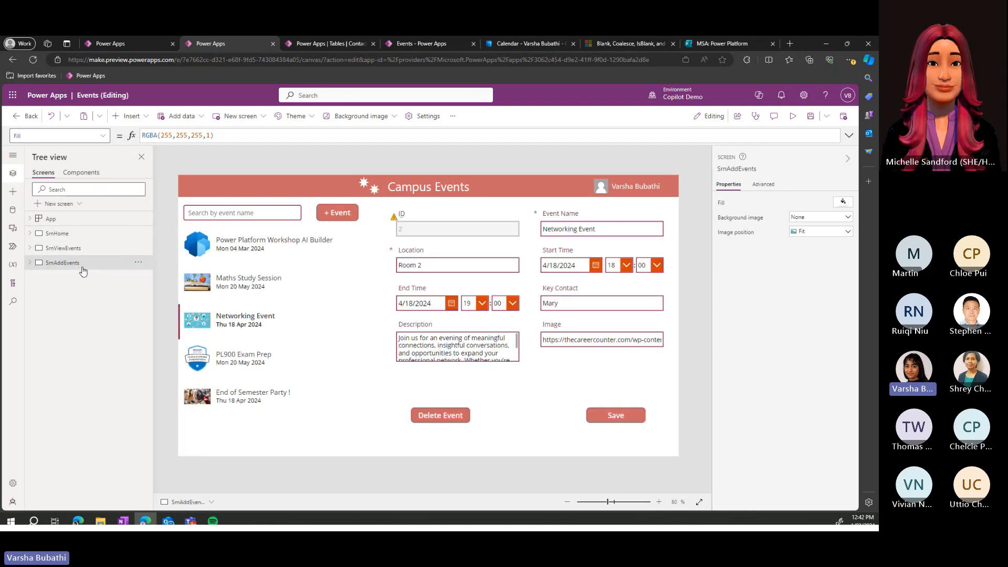
left_click(81, 233)
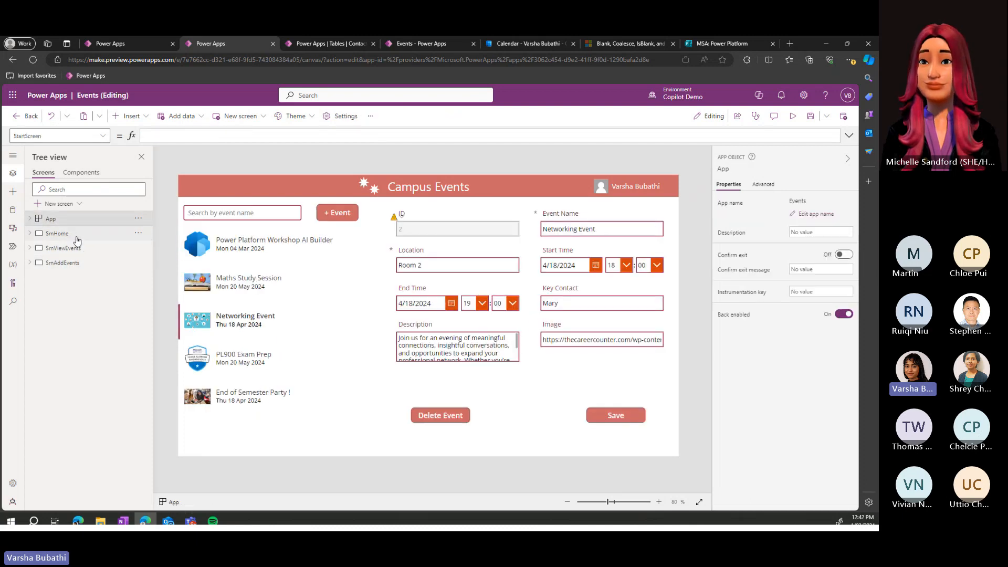
Step: Expand SrnHome and rename its Add Events button control as btnAddEvents
left_click(30, 233)
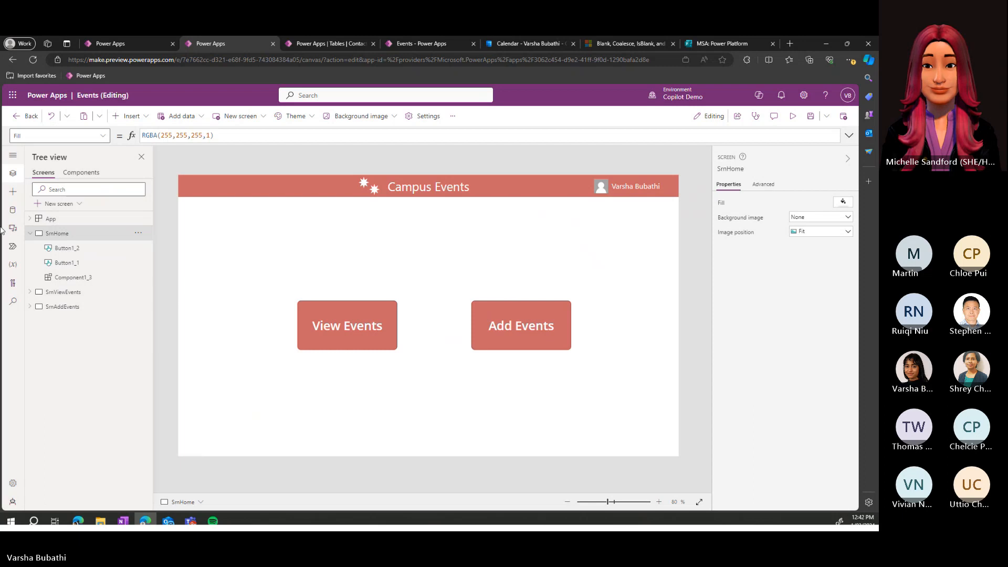
double_click(71, 249)
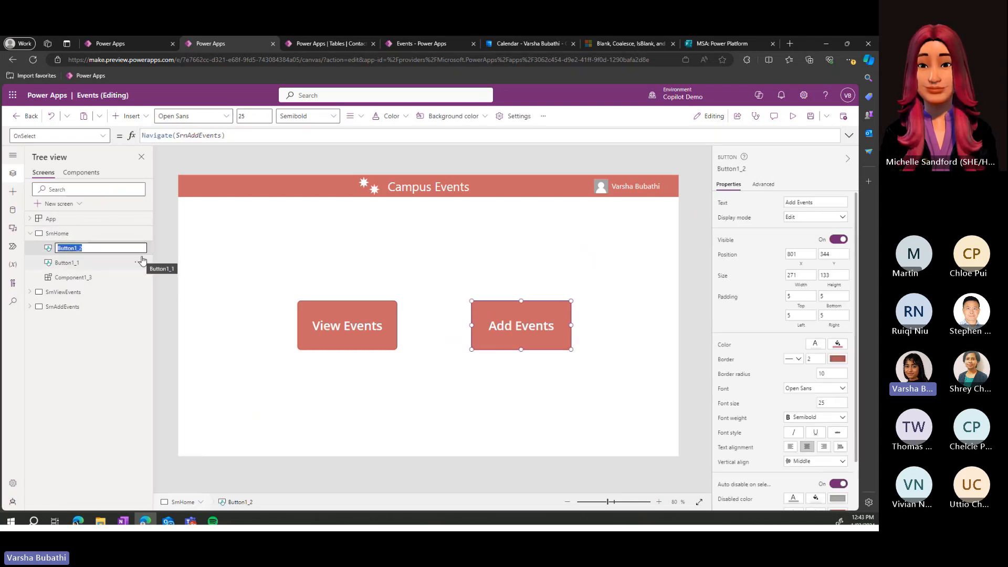
type("btnAddEvents")
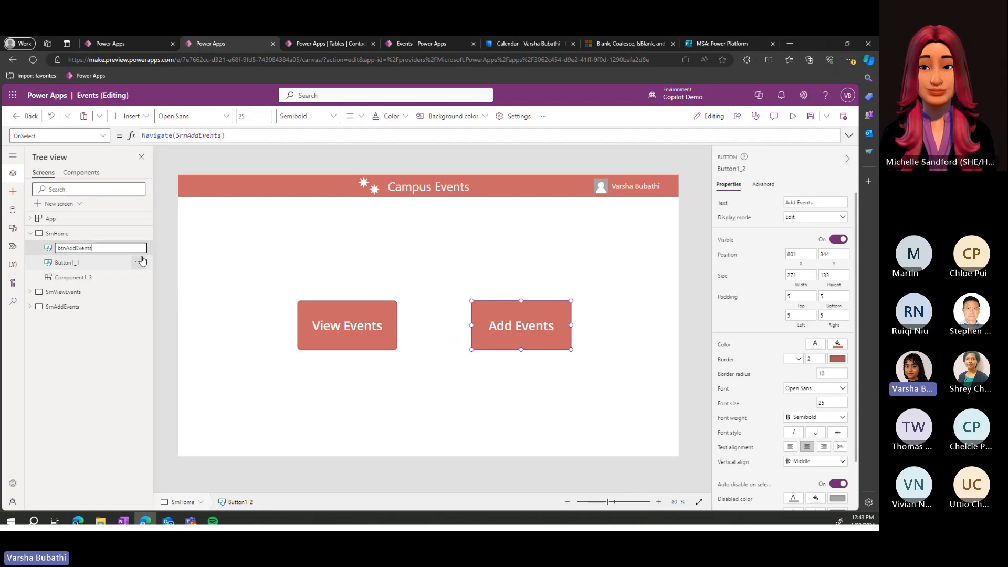
key("Return")
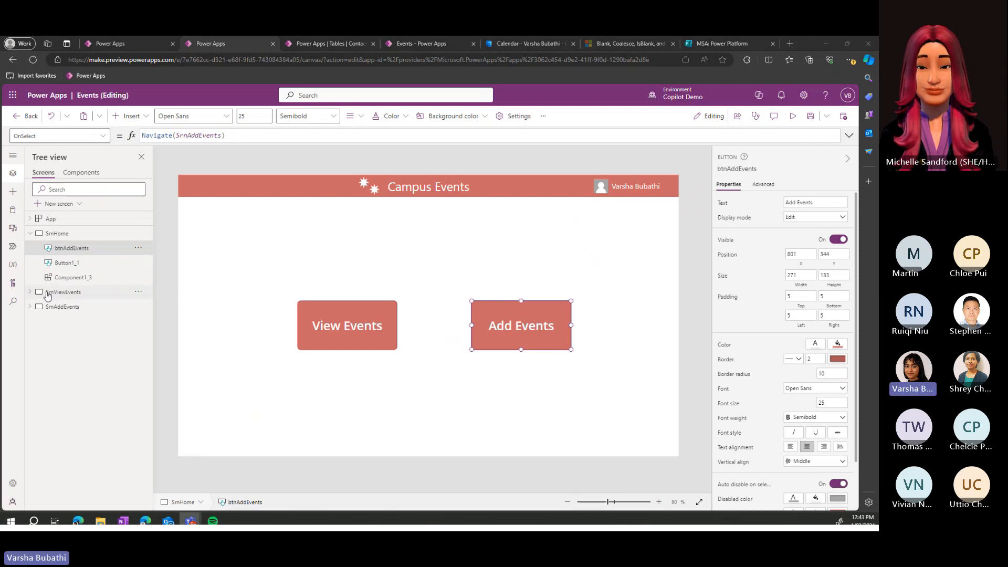
Step: Expand SrnViewEvents, SrnAddEvents and Gallery2 in the screen hierarchy and examine Gallery2 on the view-events screen
left_click(30, 293)
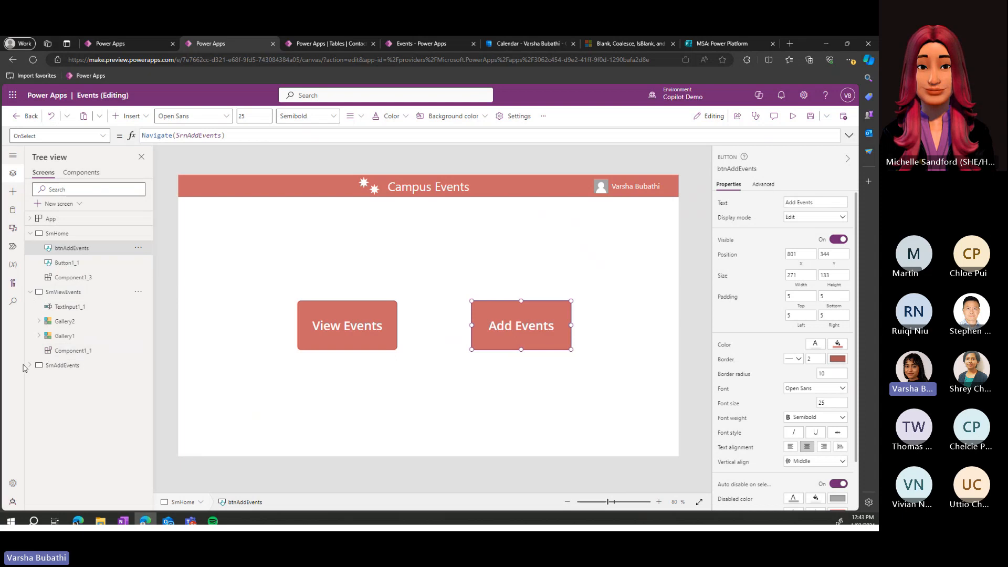
left_click(28, 366)
left_click(40, 322)
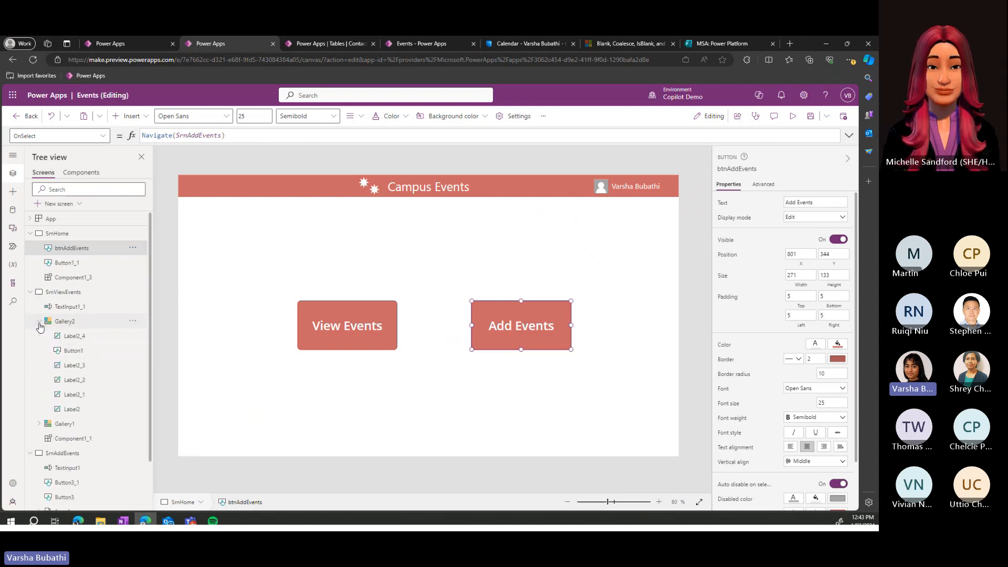
left_click(70, 292)
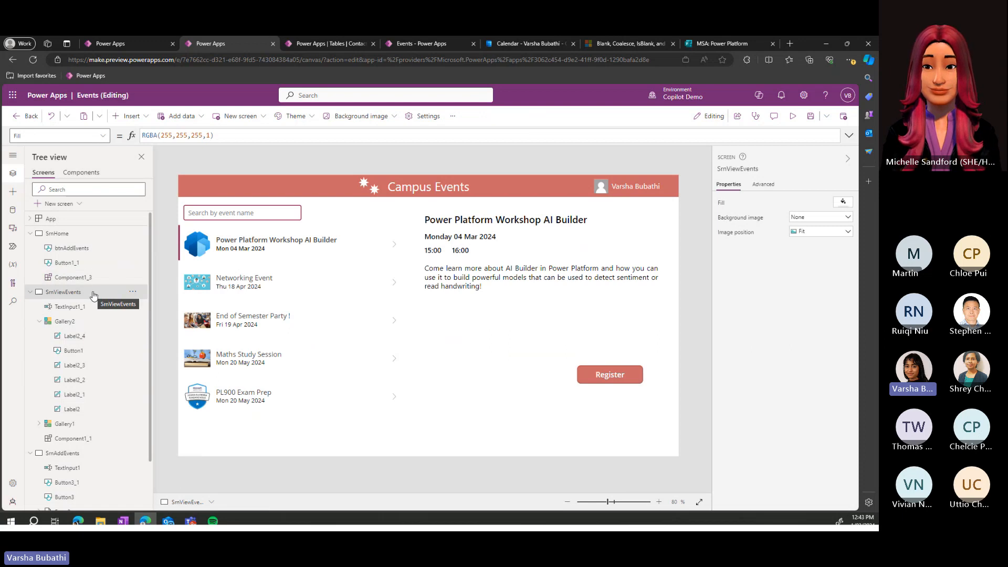
left_click(74, 321)
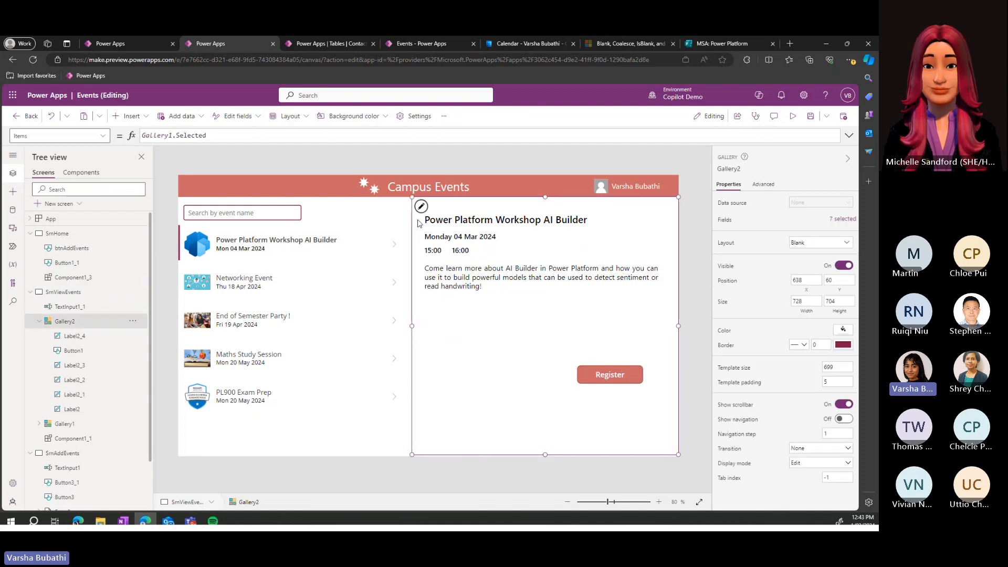
Step: Examine the individual labels and the Register button inside Gallery2, including the end time and description formulas
left_click(94, 338)
left_click(87, 350)
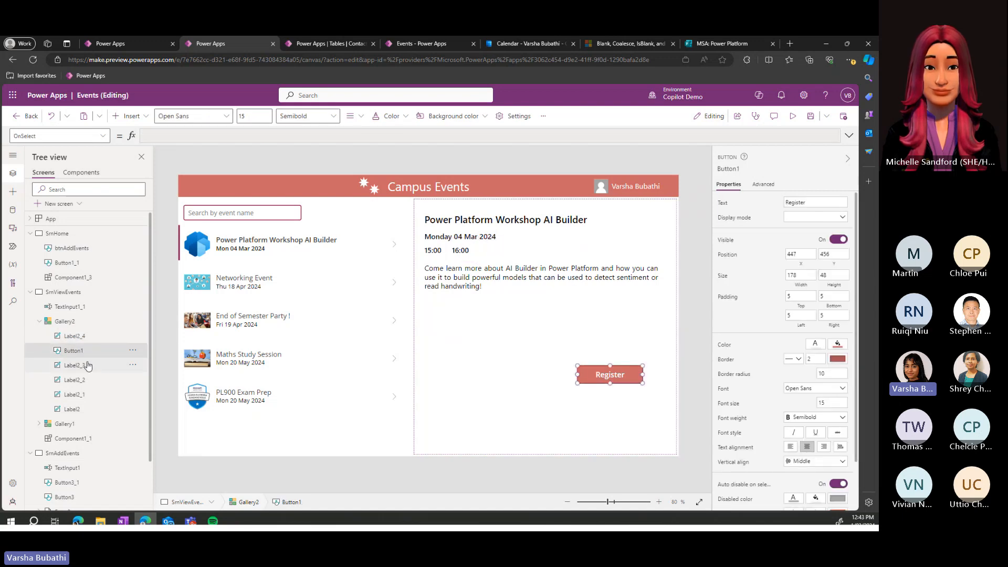
left_click(87, 365)
left_click(90, 381)
left_click(87, 395)
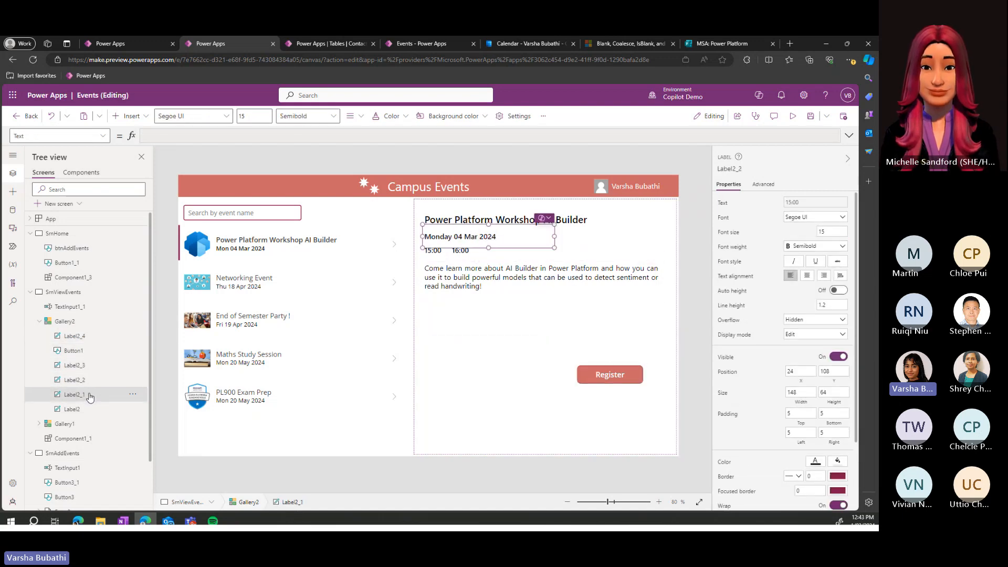
left_click(86, 408)
left_click(87, 339)
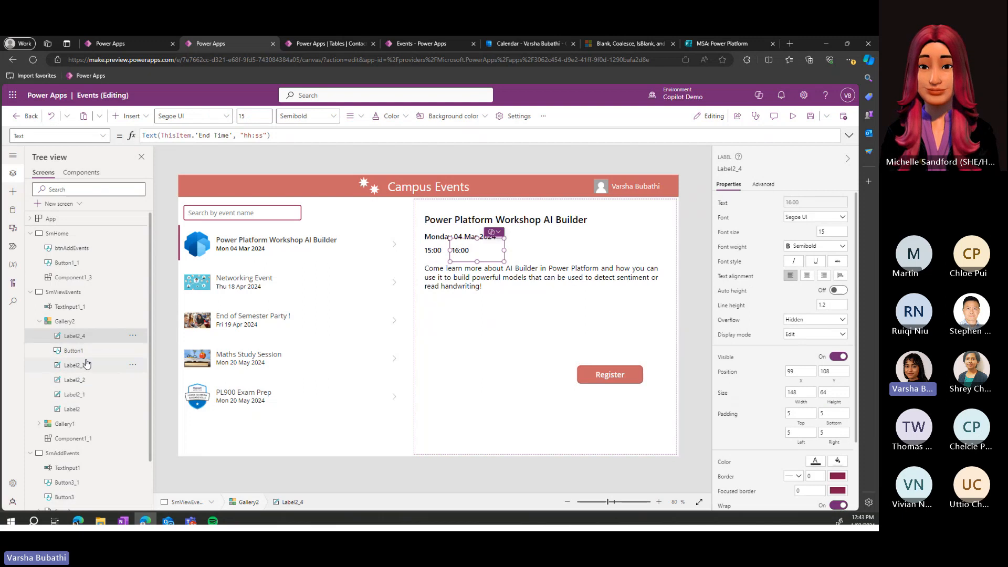
left_click(78, 365)
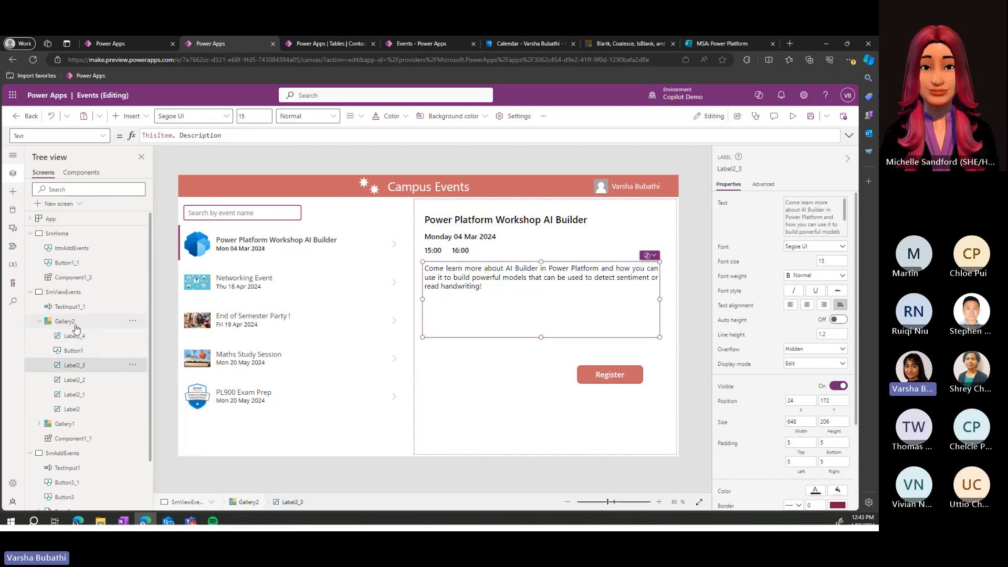
Step: Select the Register button in Gallery2 and examine its OnSelect formula
left_click(65, 321)
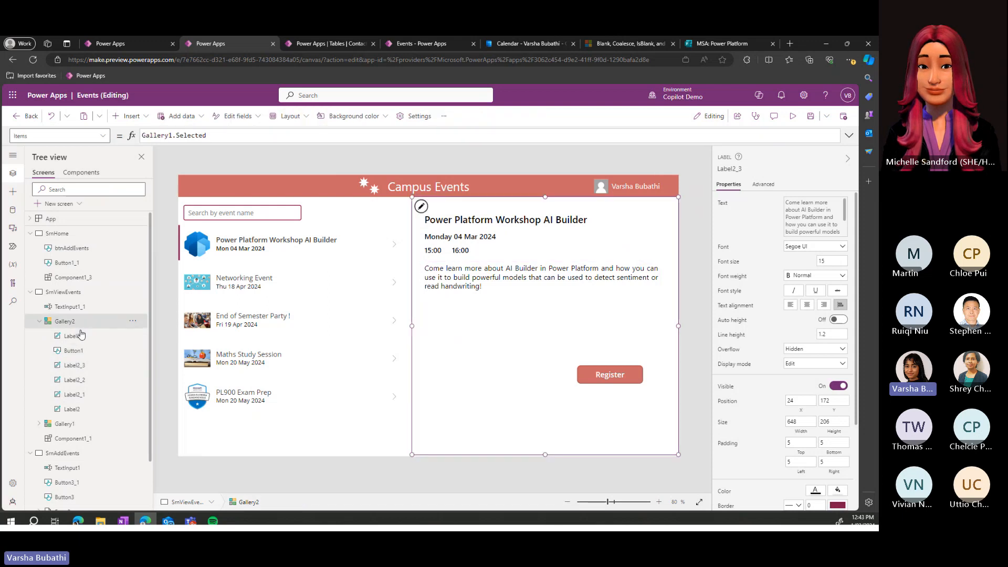
left_click(74, 350)
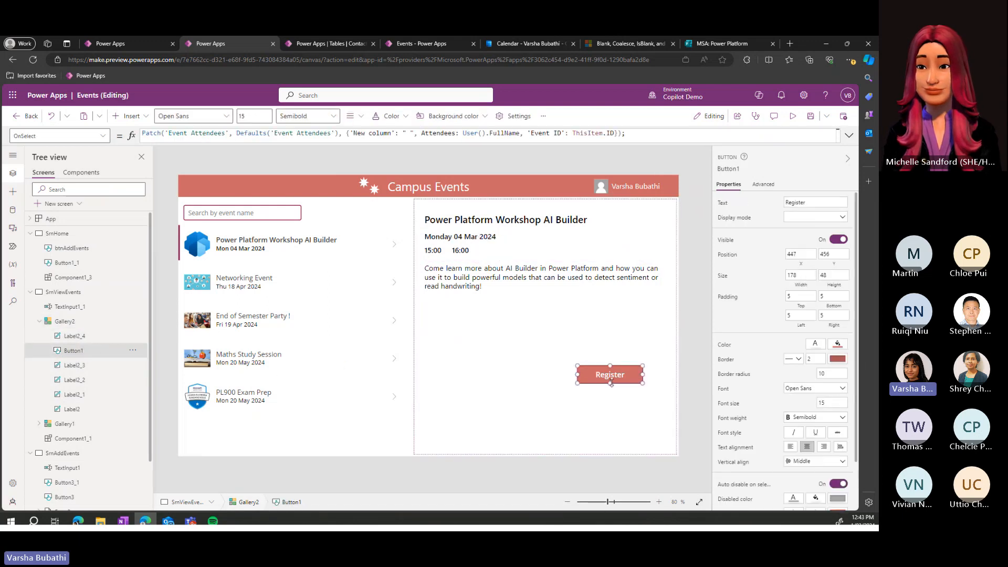
Step: Shrink the event description label in Gallery2 to a height of about 125, enough to fit its full text
left_click(538, 281)
mouse_move(538, 273)
left_mouse_down()
mouse_move(535, 302)
mouse_move(534, 269)
left_mouse_up()
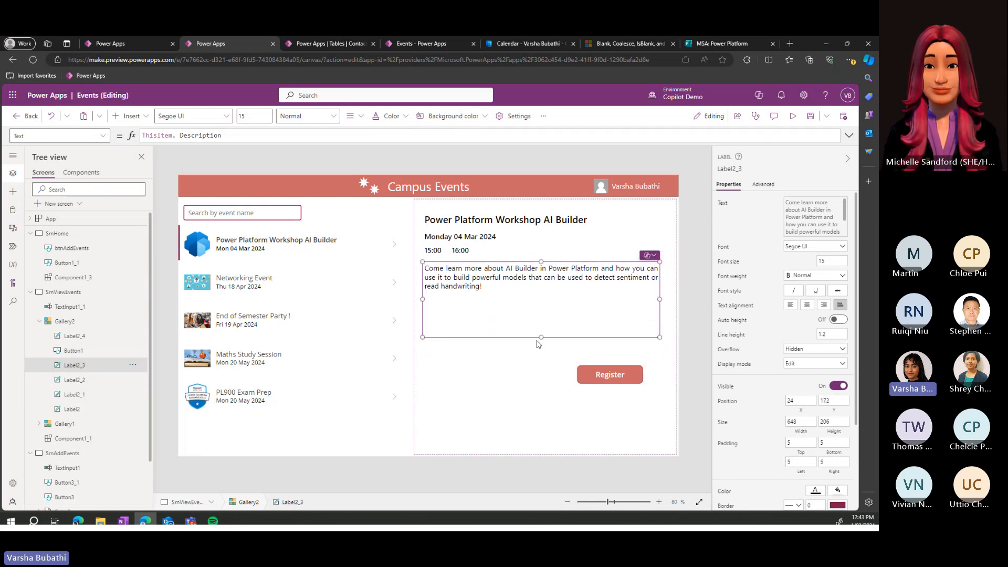
left_click_drag(541, 338, 540, 307)
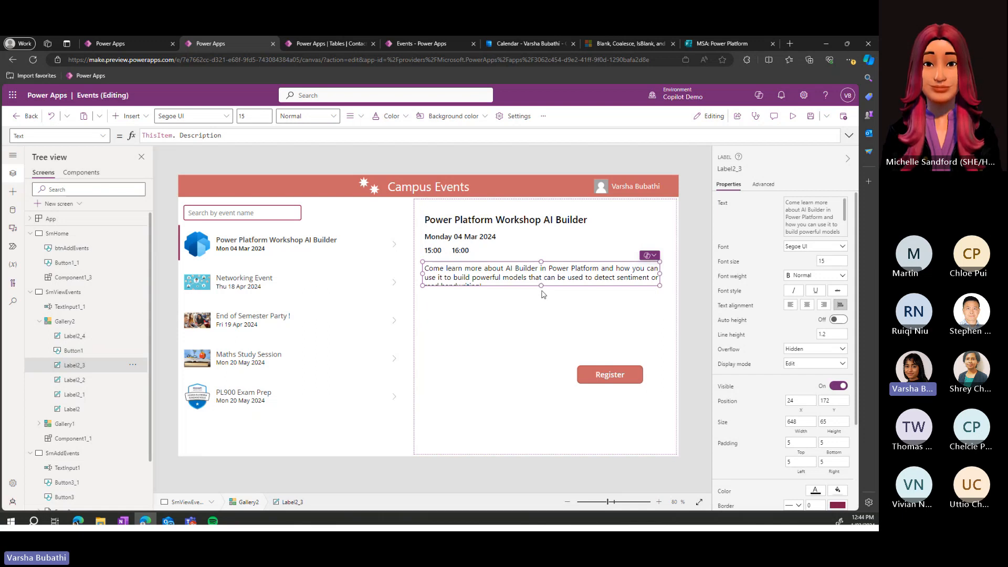
left_click_drag(540, 285, 537, 307)
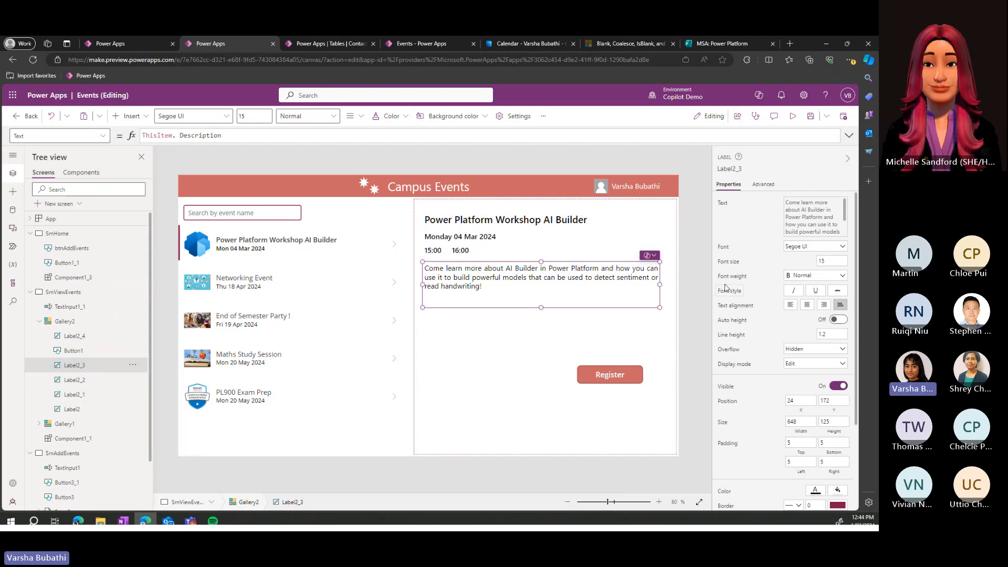
Step: Browse the description label's property list and display its FontWeight formula
left_click(102, 136)
scroll(75, 203, "up", 10)
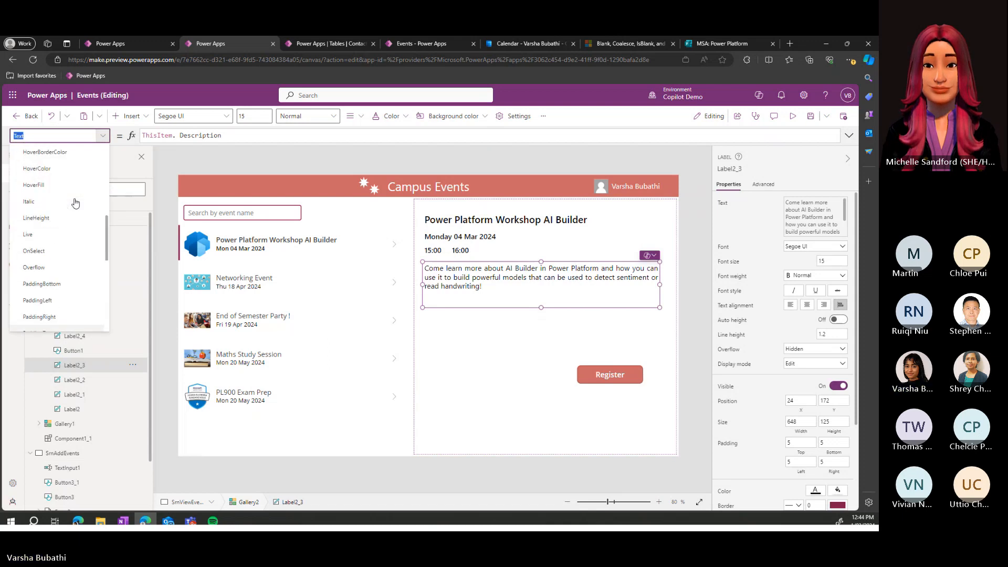
scroll(68, 202, "down", 3)
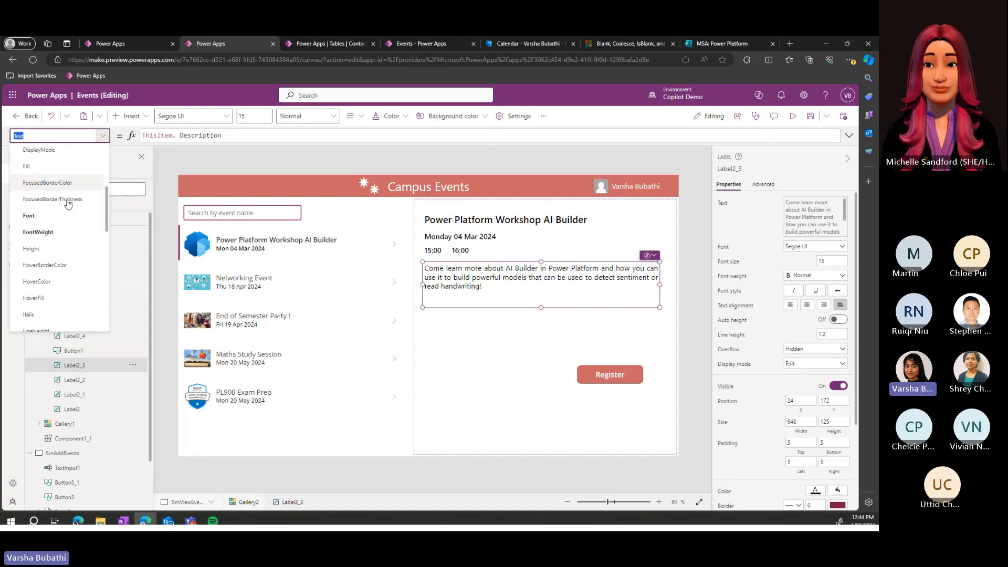
left_click(67, 236)
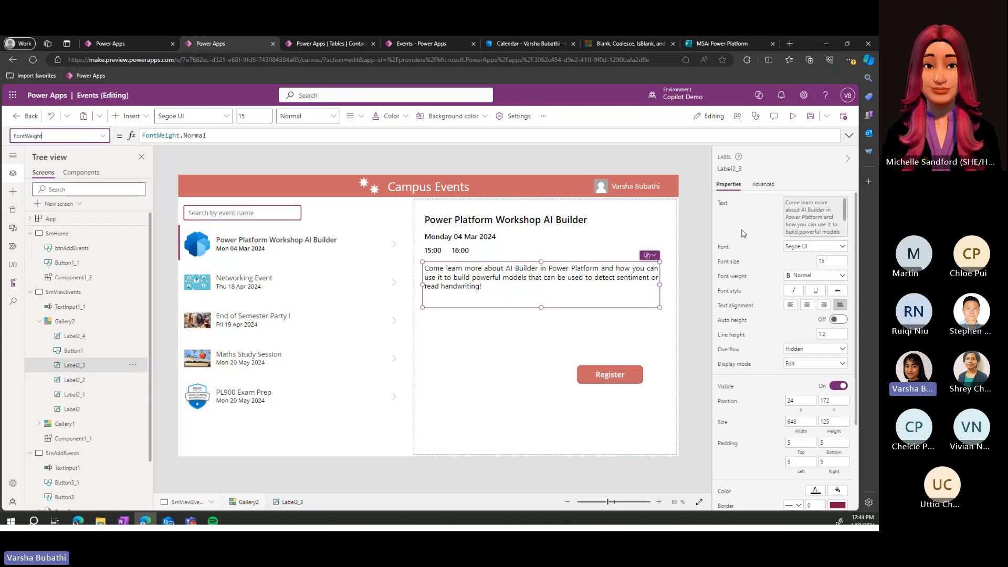
Step: Show the description label's advanced properties and review its action and data settings
left_click(764, 185)
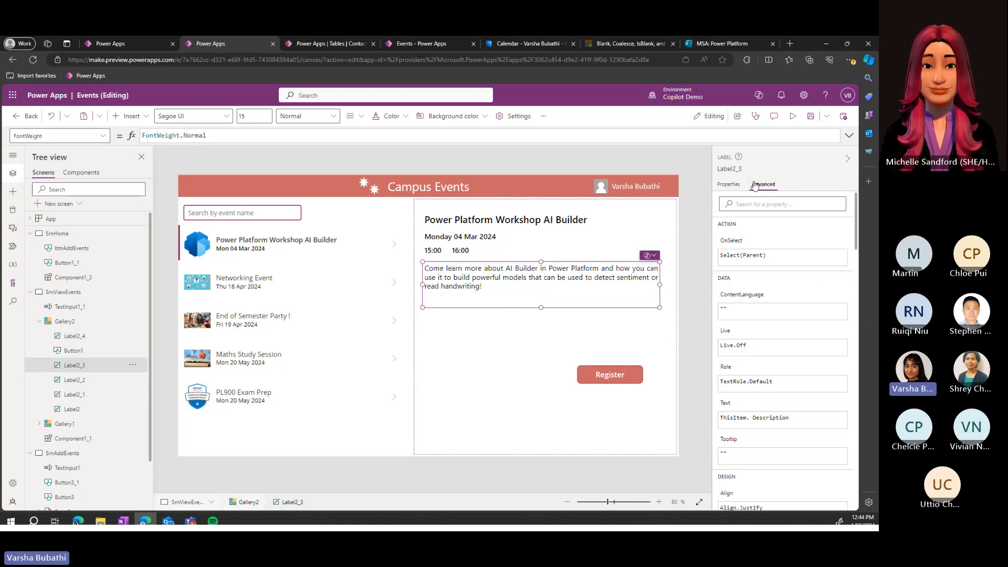
left_click(773, 205)
left_click(696, 198)
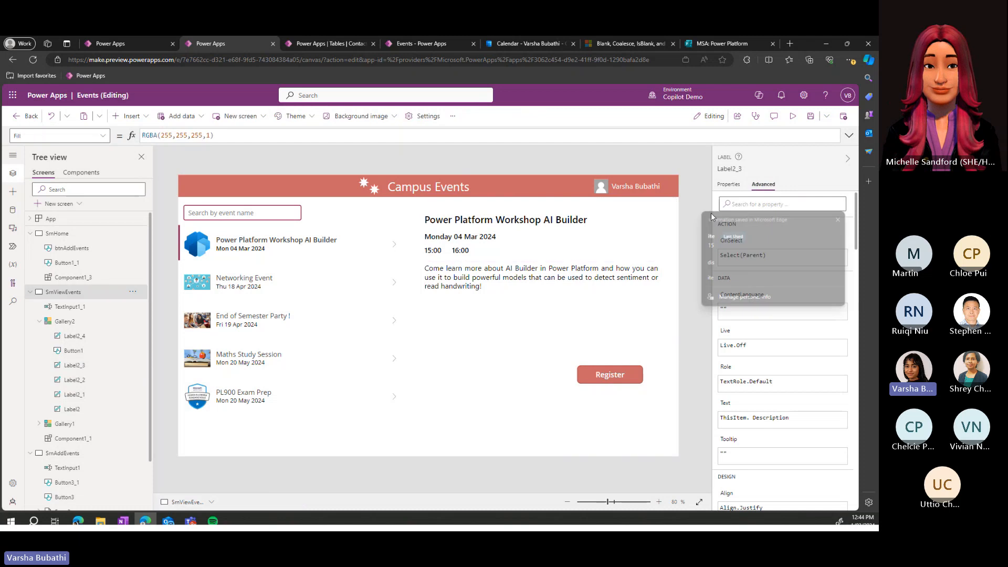
left_click(580, 270)
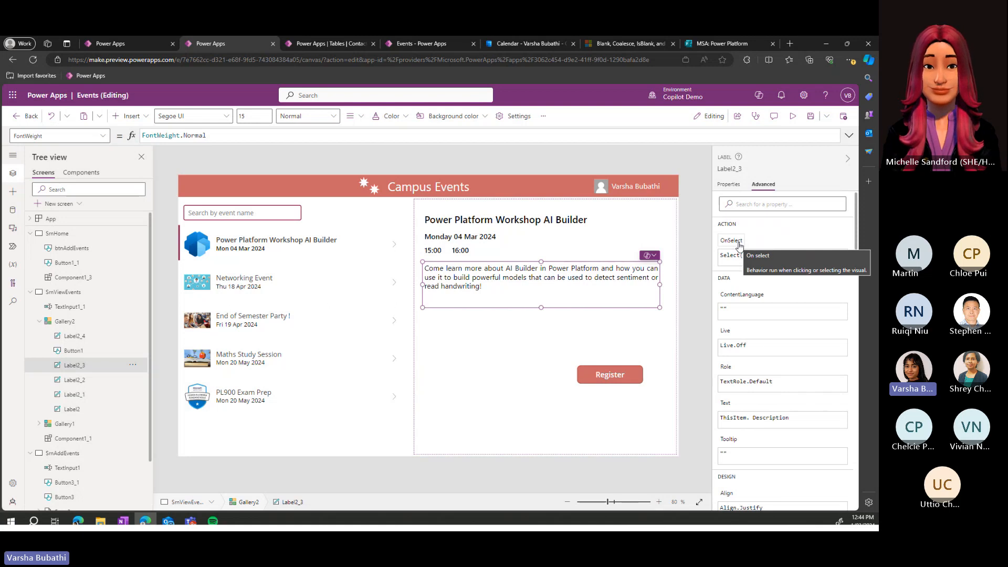
Step: Select Gallery1 and examine its Items formula, covering the Search and Sort functions, the On Campus Events source and the TextInput1_1.Text argument
left_click(356, 400)
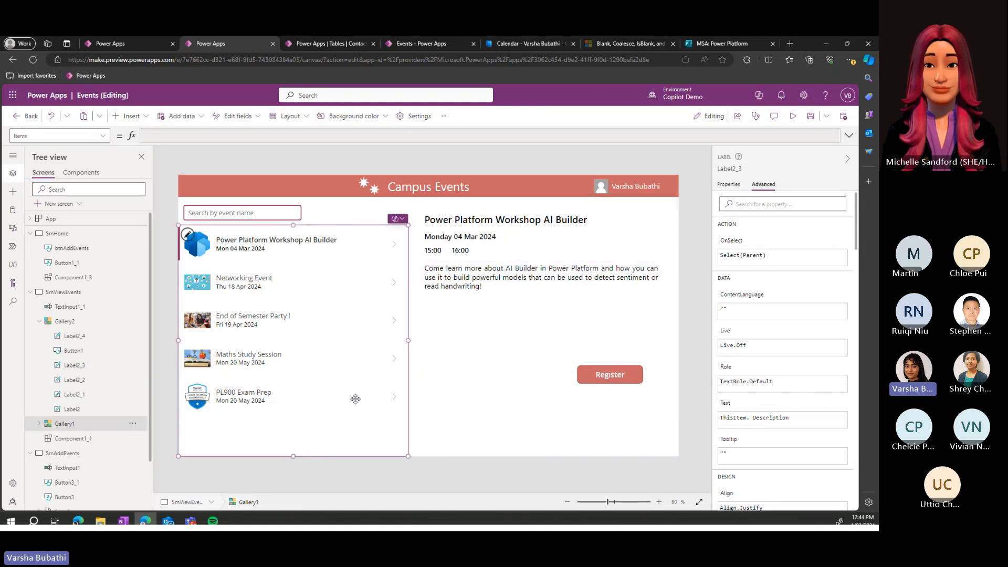
scroll(782, 352, "down", 2)
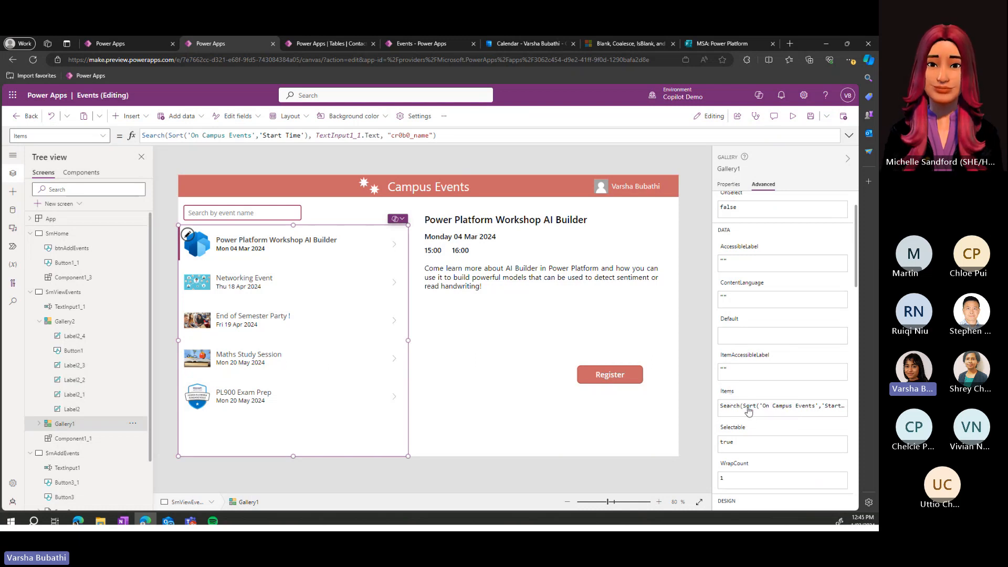
left_click(747, 415)
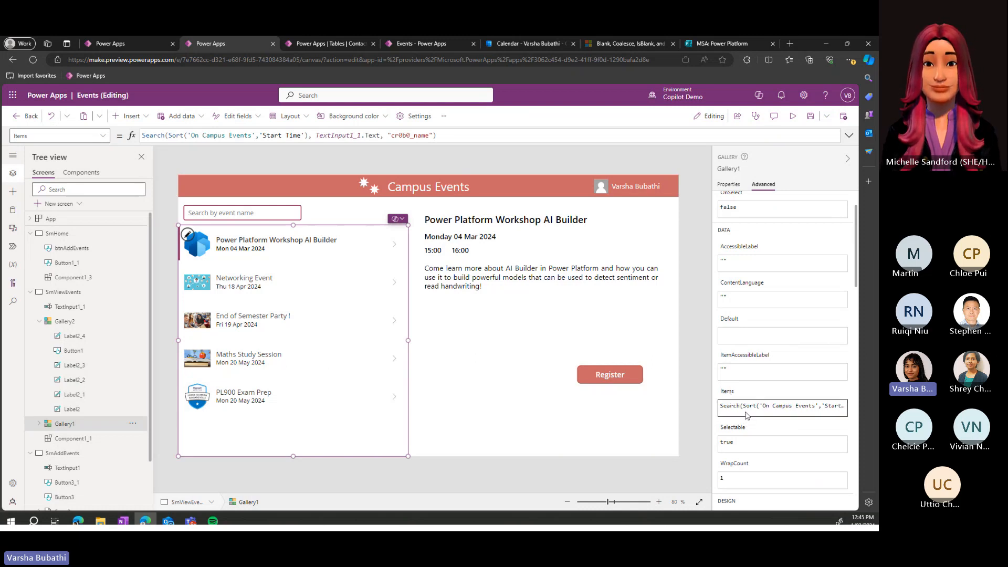
double_click(752, 406)
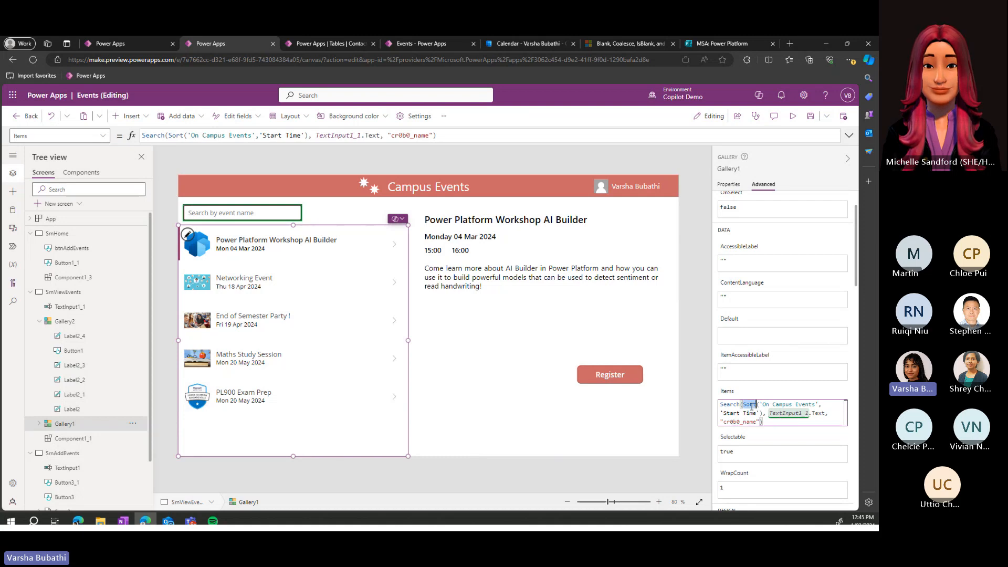
mouse_move(759, 404)
left_mouse_down()
mouse_move(818, 404)
mouse_move(819, 414)
mouse_move(761, 413)
left_mouse_up()
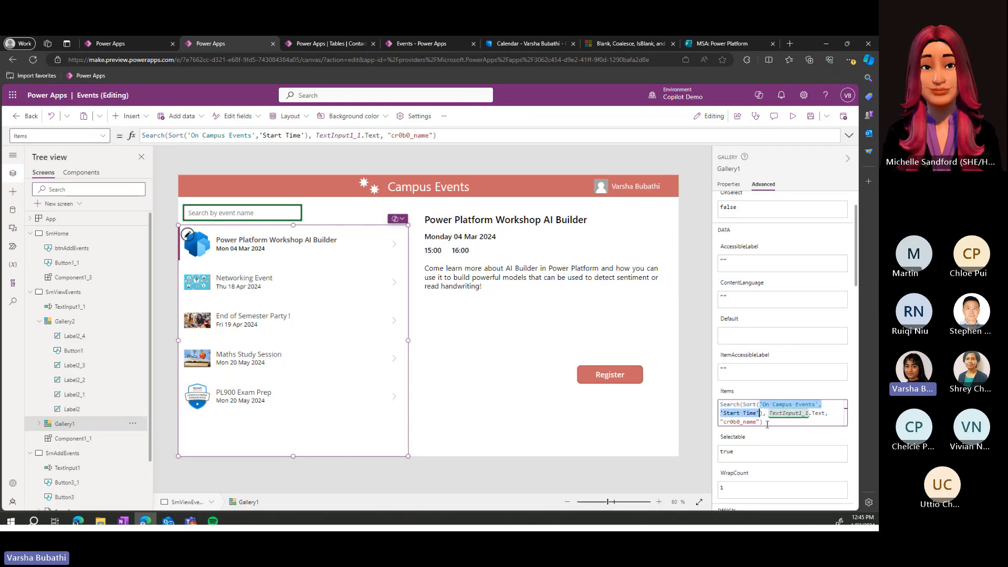
left_click(728, 412)
double_click(732, 405)
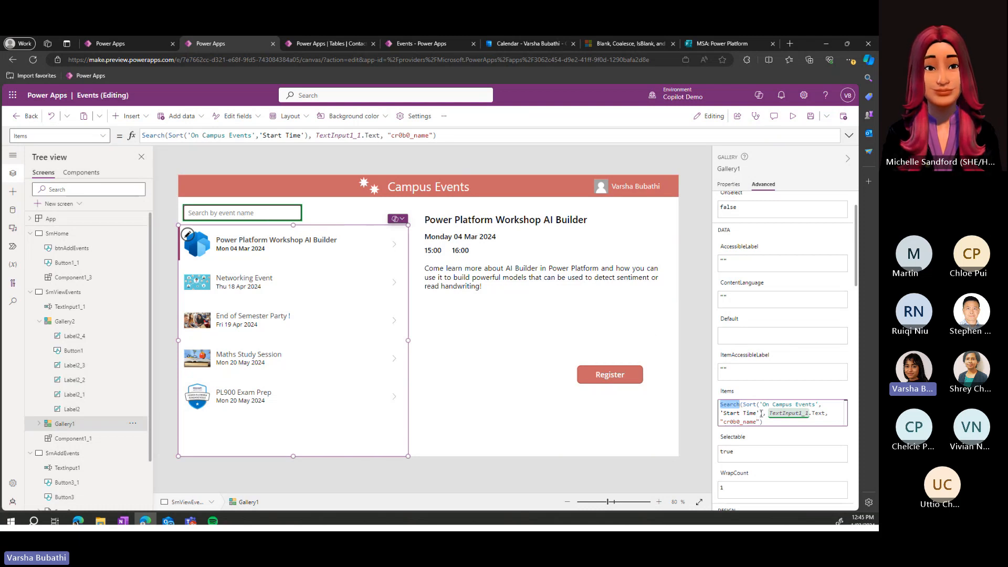
left_click_drag(770, 412, 829, 413)
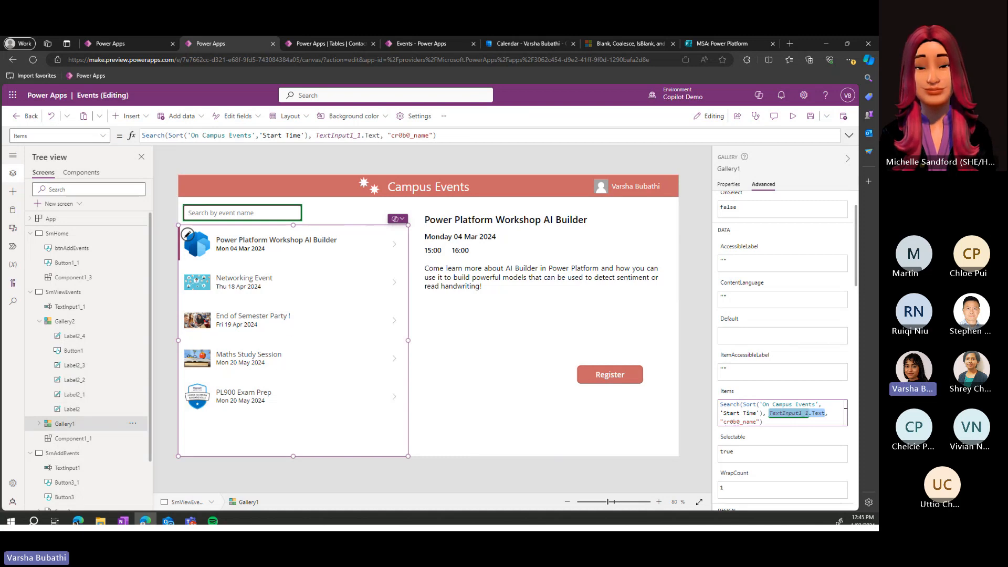
key("alt+Tab")
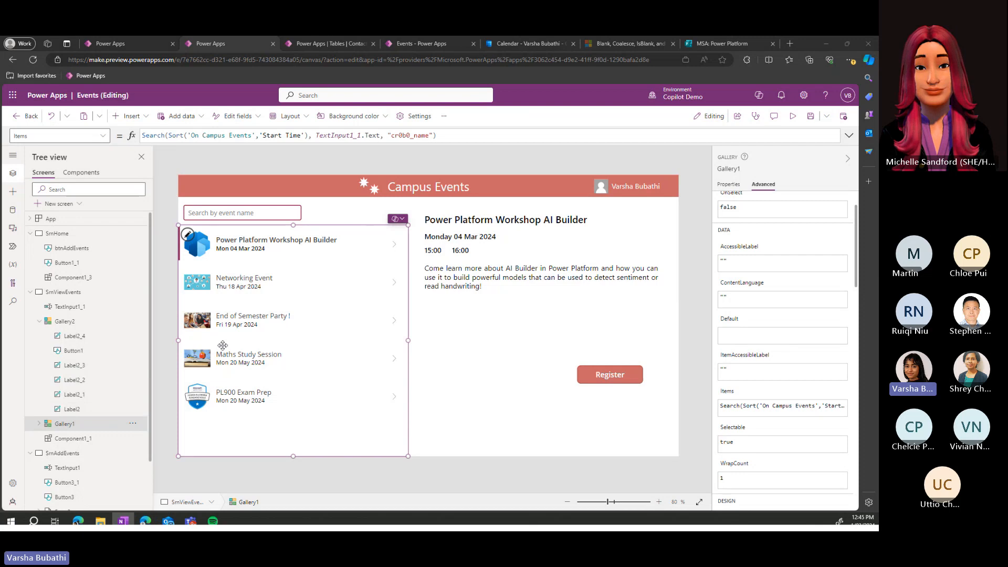
left_click(314, 164)
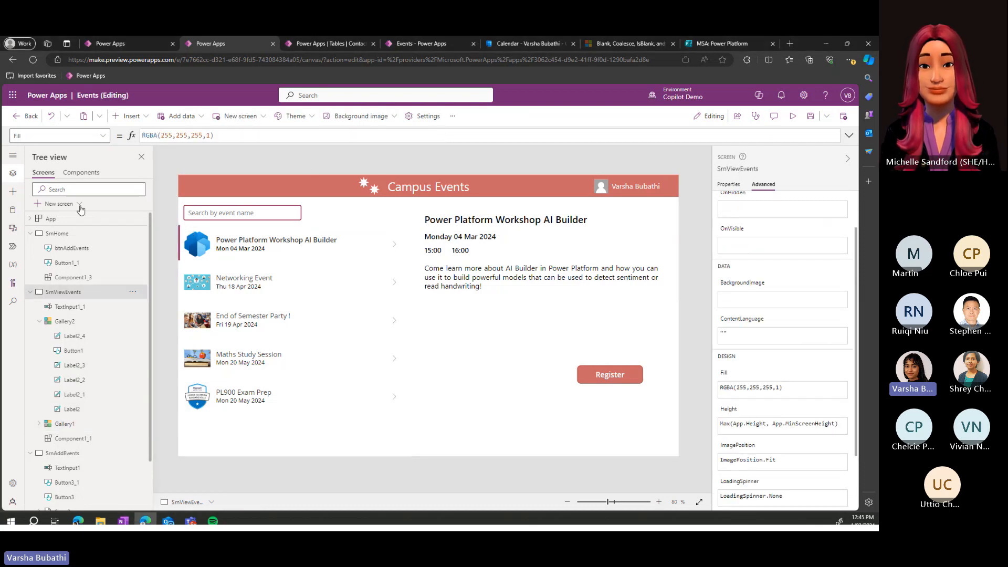
Step: Browse the categories of controls that can be inserted on the view-events screen
left_click(18, 193)
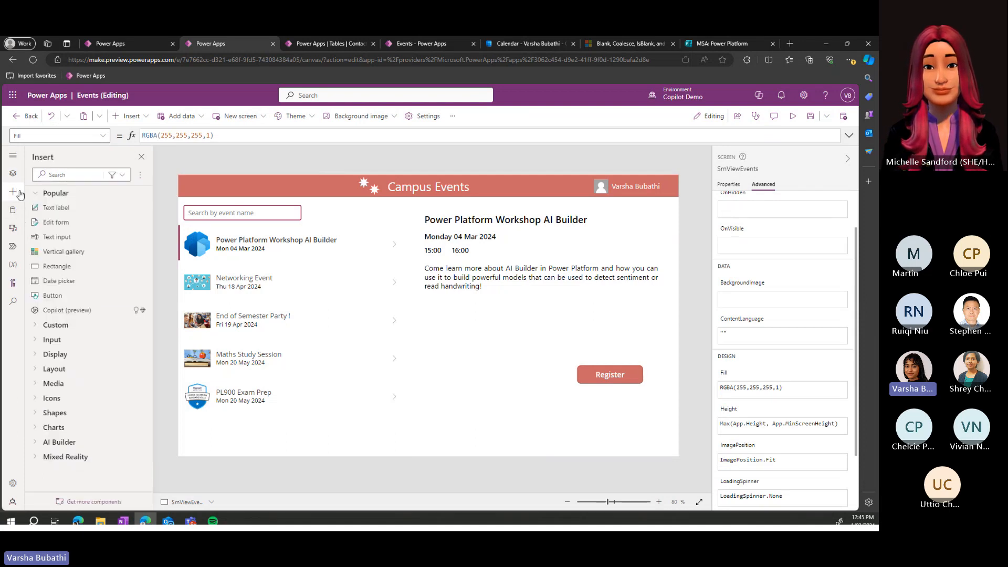
left_click(53, 195)
left_click(53, 194)
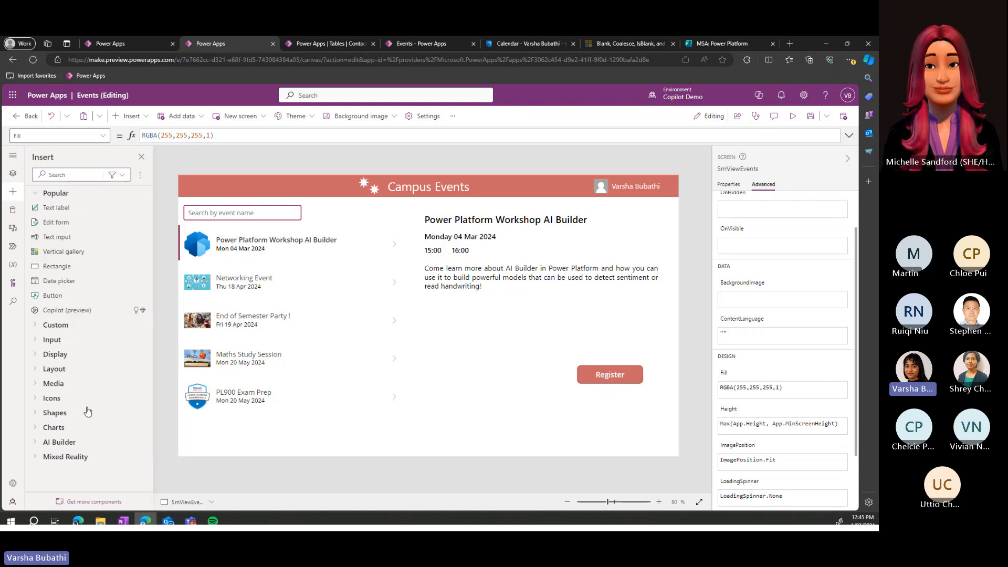
left_click(130, 116)
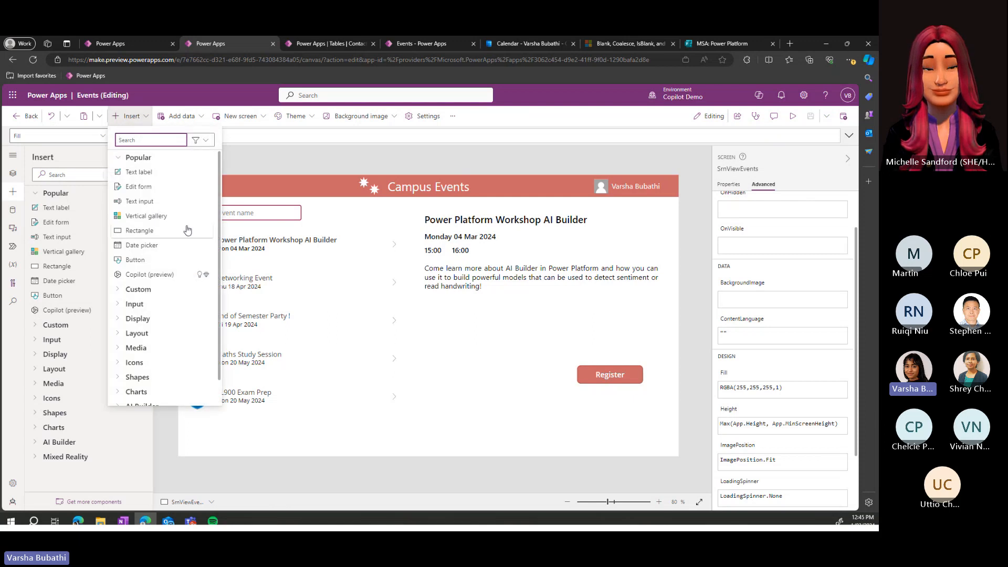
scroll(179, 257, "down", 1)
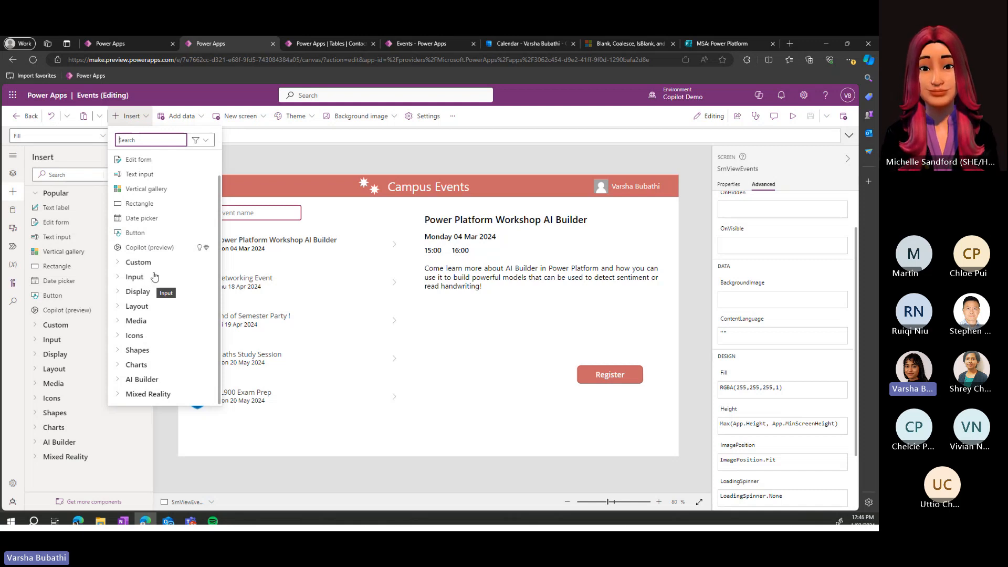
Step: Review the app's connected data sources and browse the connectors available for adding data
left_click(10, 213)
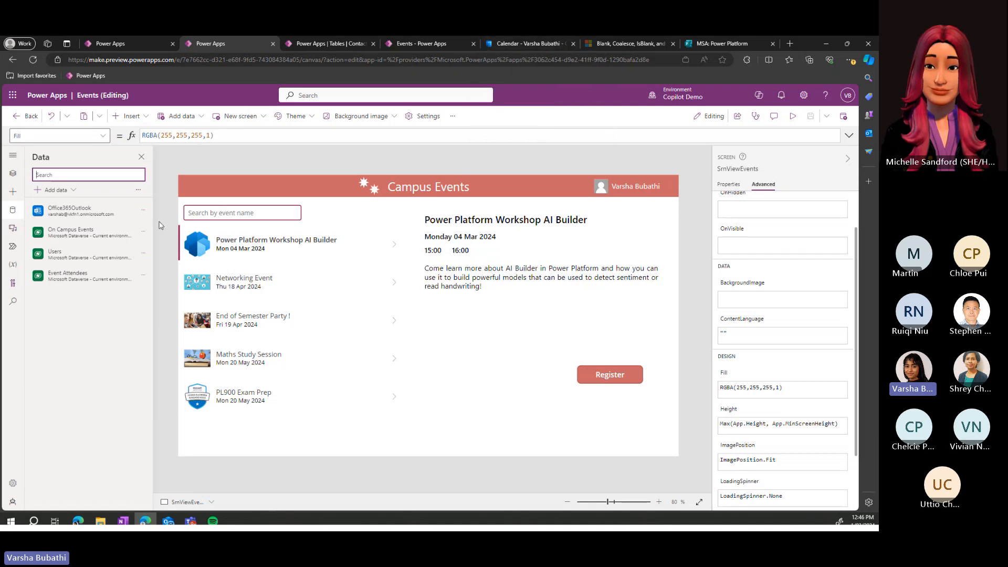
left_click(65, 193)
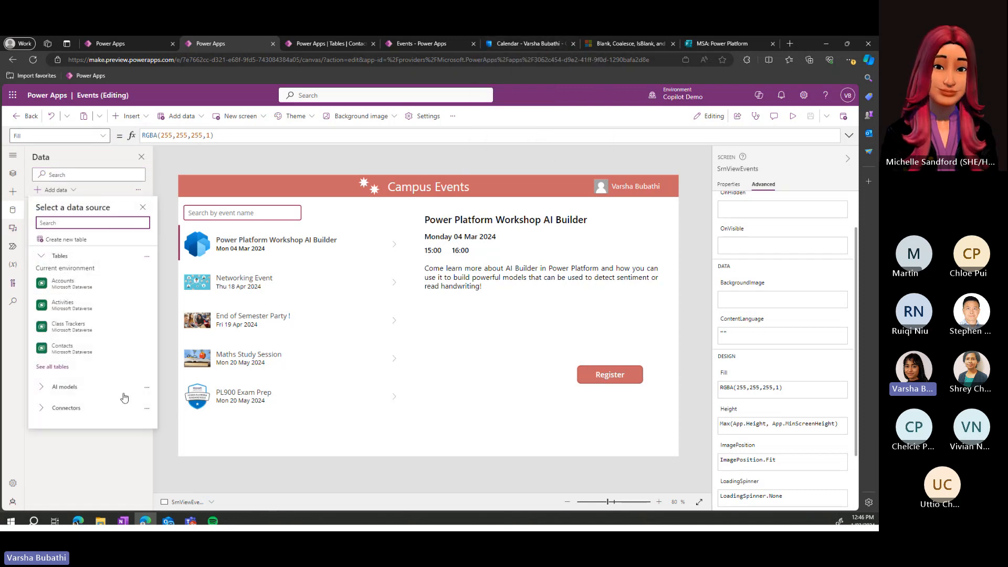
left_click(44, 408)
scroll(79, 404, "down", 2)
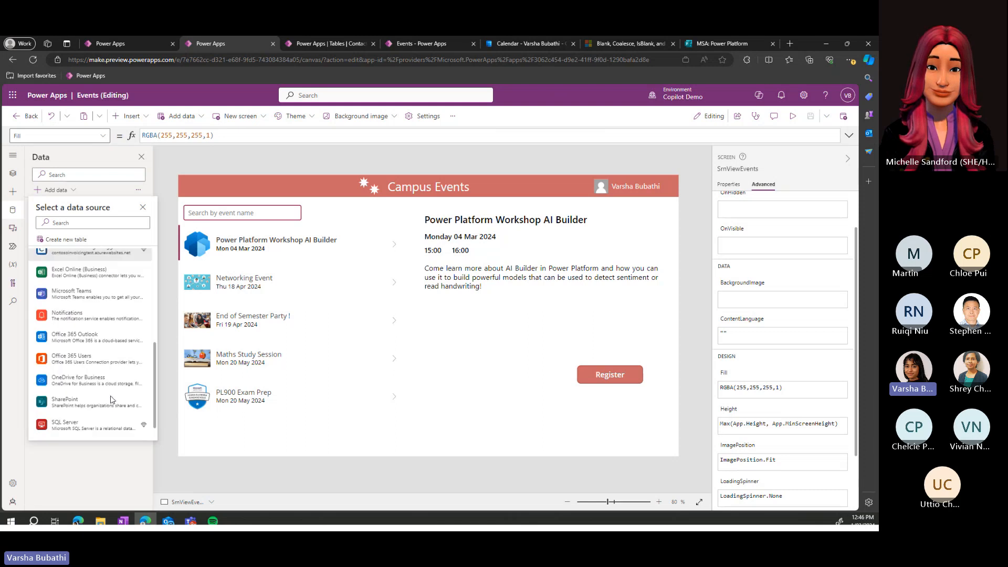
scroll(86, 399, "down", 10)
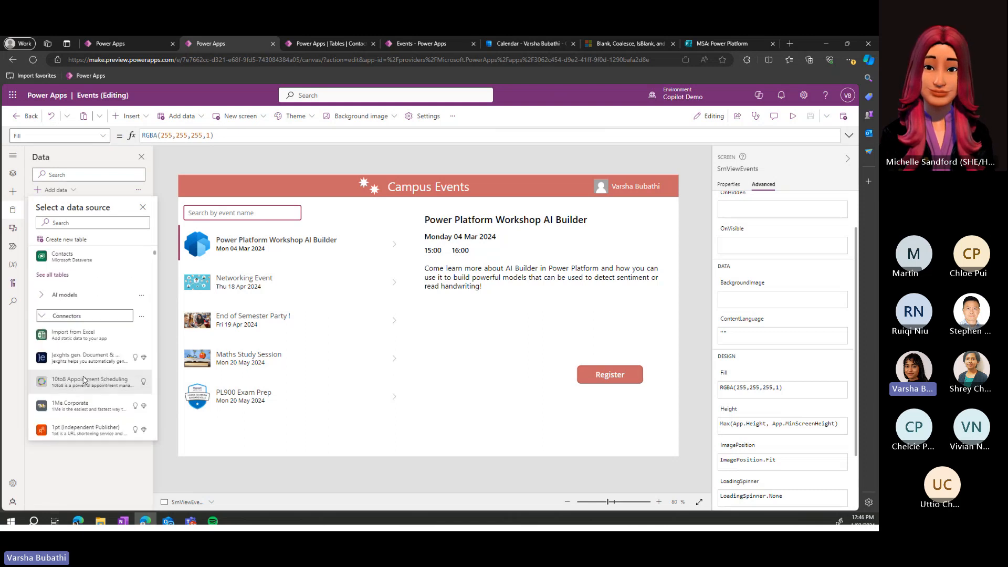
scroll(155, 293, "up", 10)
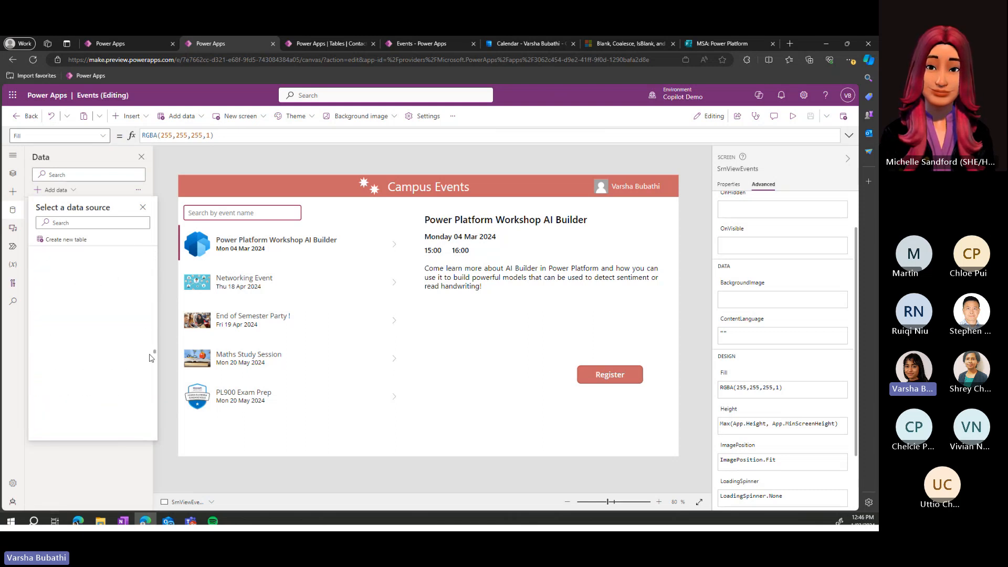
Step: Search the available data sources for twitter and for spotify, view the Spotify connector's details, and clear the search
left_click(111, 221)
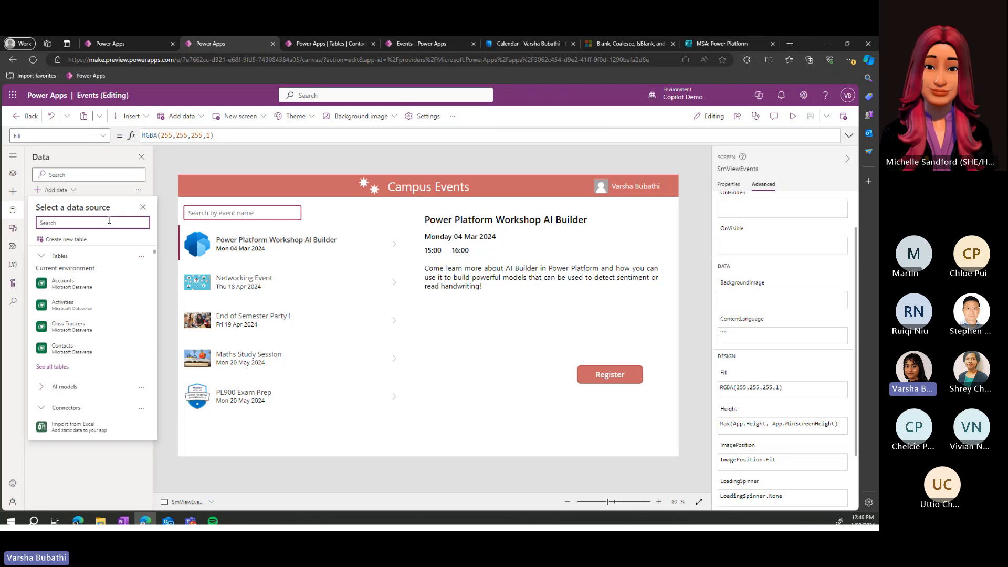
type("twitter")
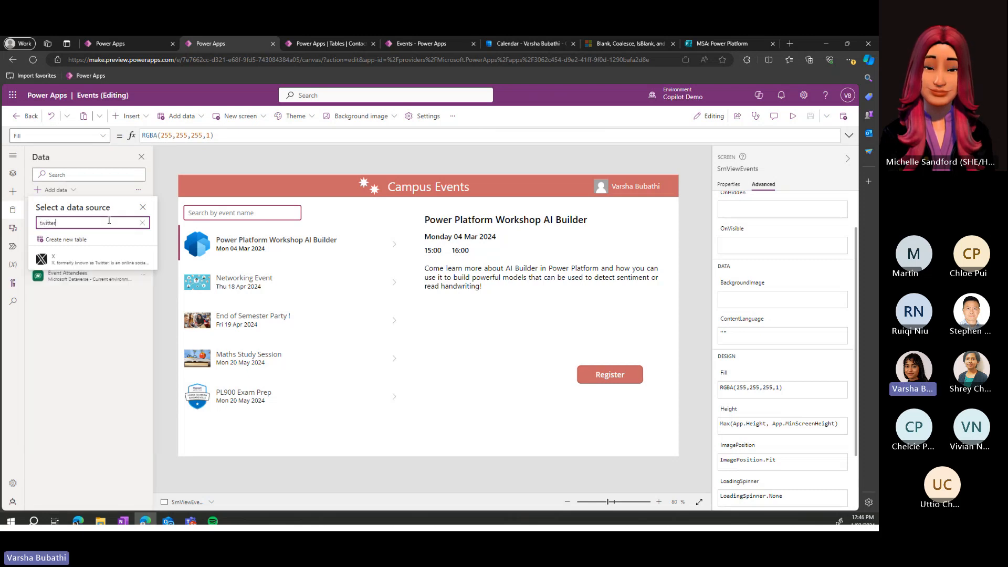
left_click(143, 222)
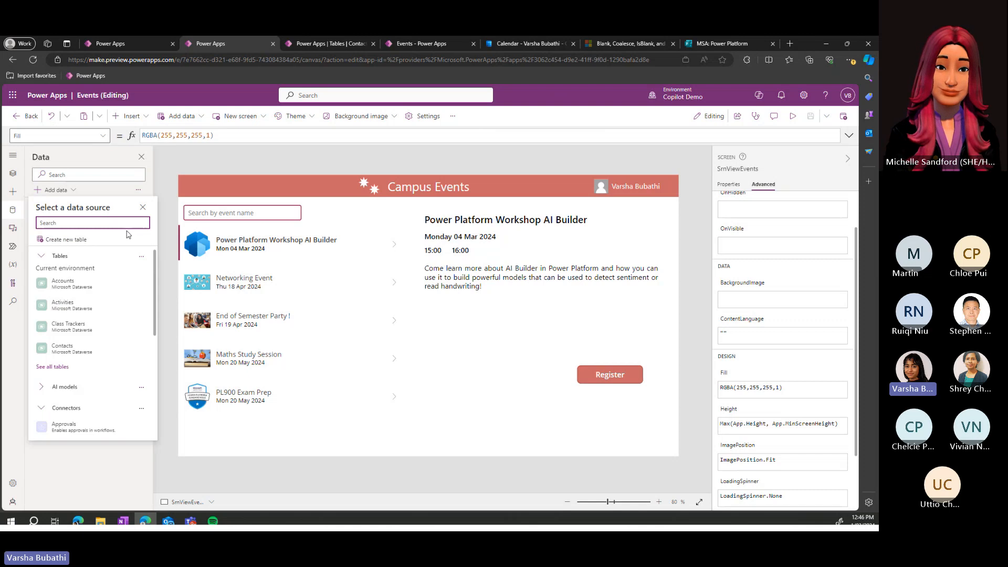
type("spotify")
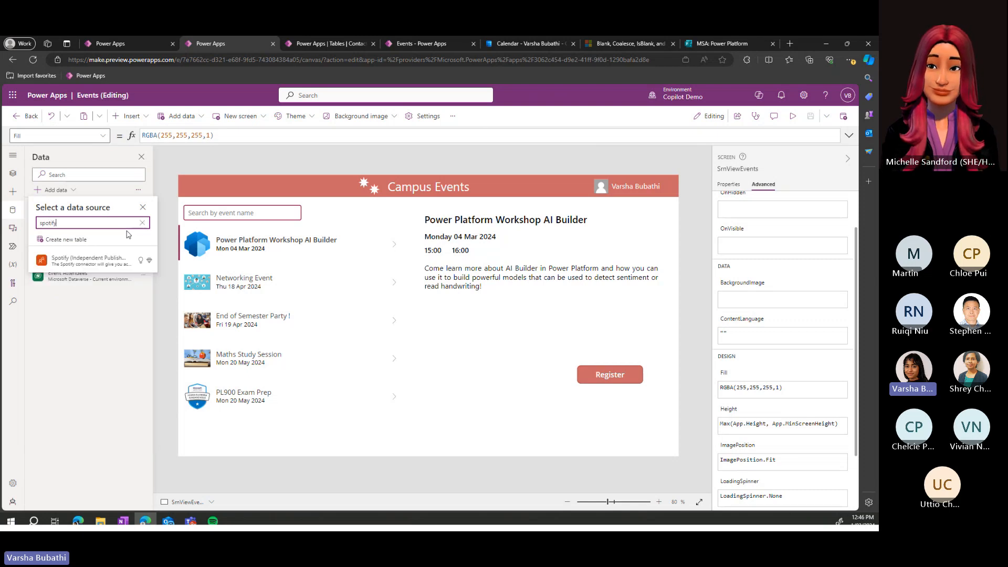
mouse_move(126, 257)
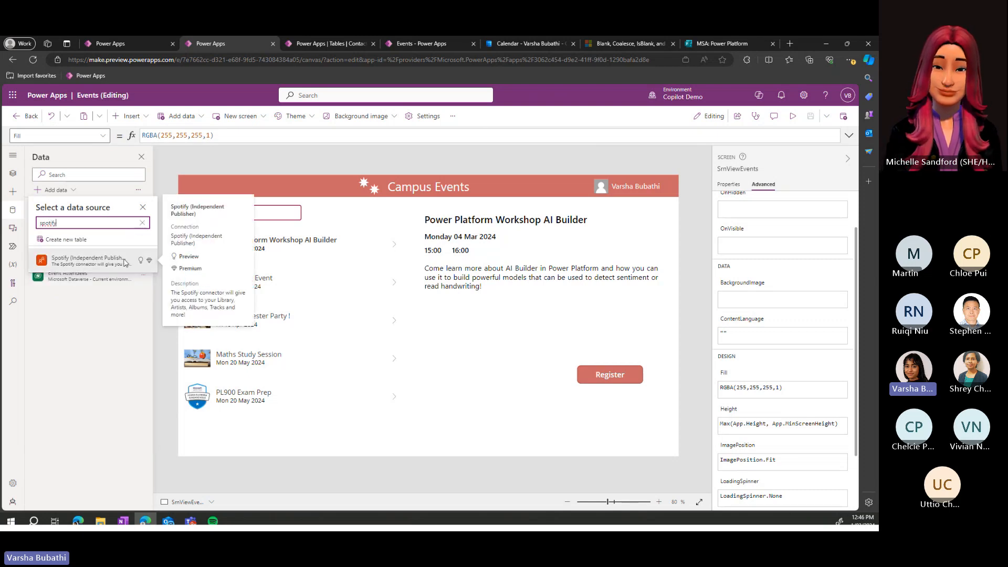
left_click(141, 225)
Step: Look through the suggested connectors and view the details of Office 365 Outlook
scroll(97, 364, "down", 3)
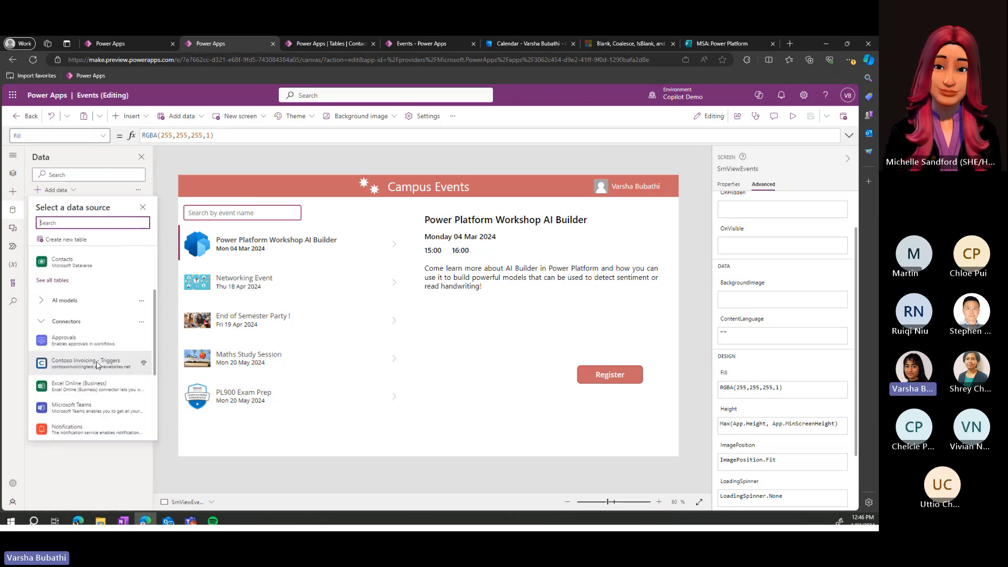
scroll(97, 364, "down", 3)
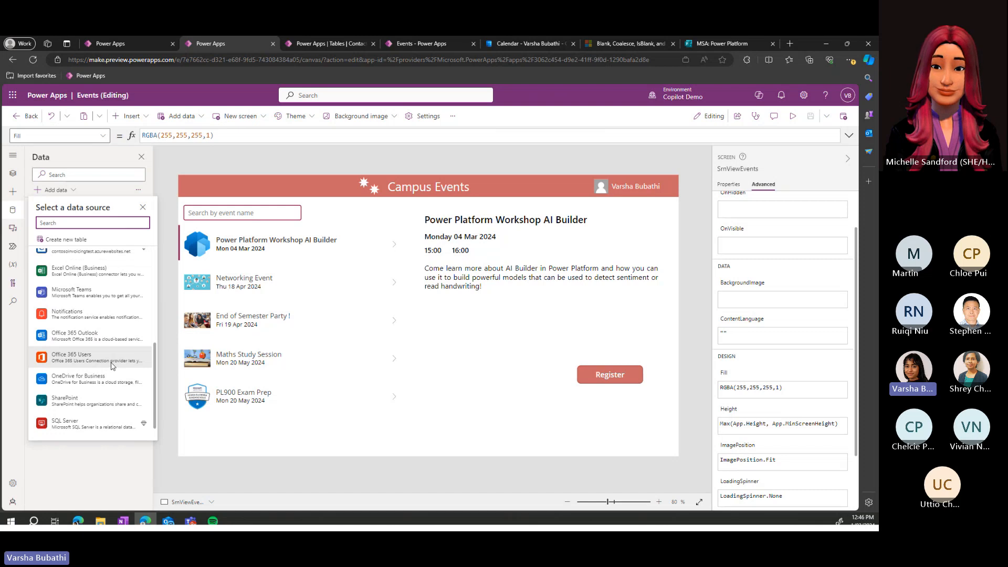
mouse_move(100, 343)
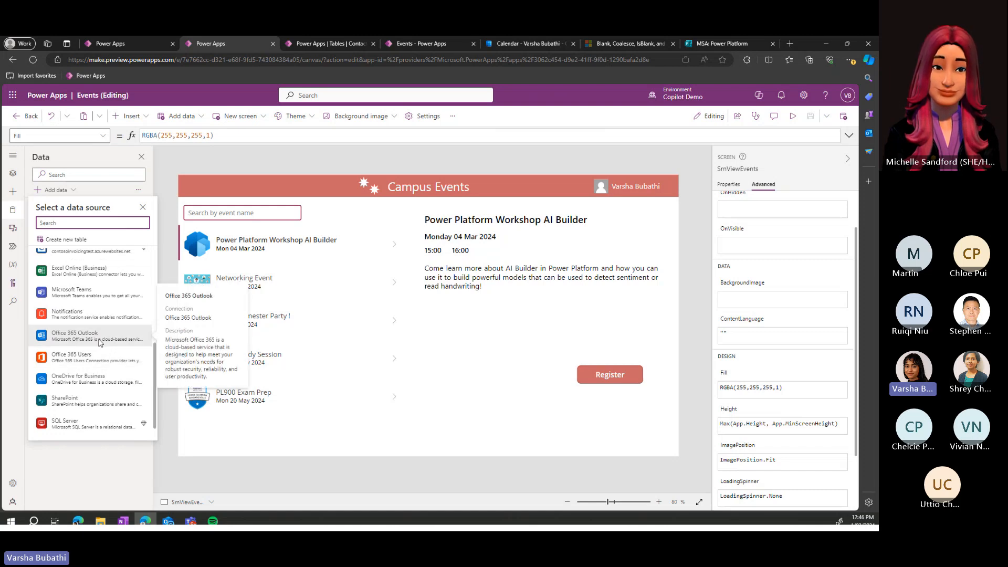
Step: View the details of the OneDrive for Business connector and close the data source picker
mouse_move(101, 387)
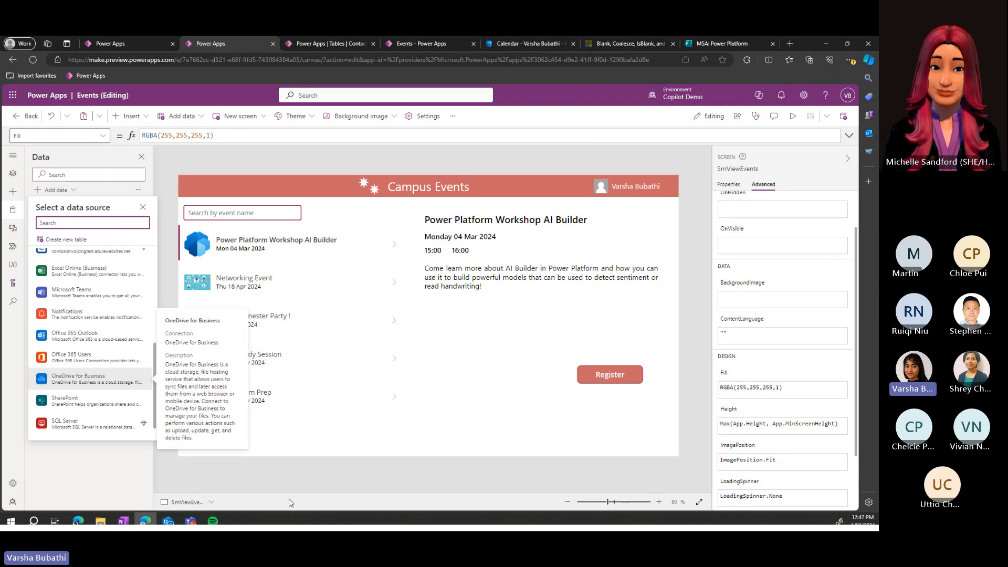
left_click(91, 478)
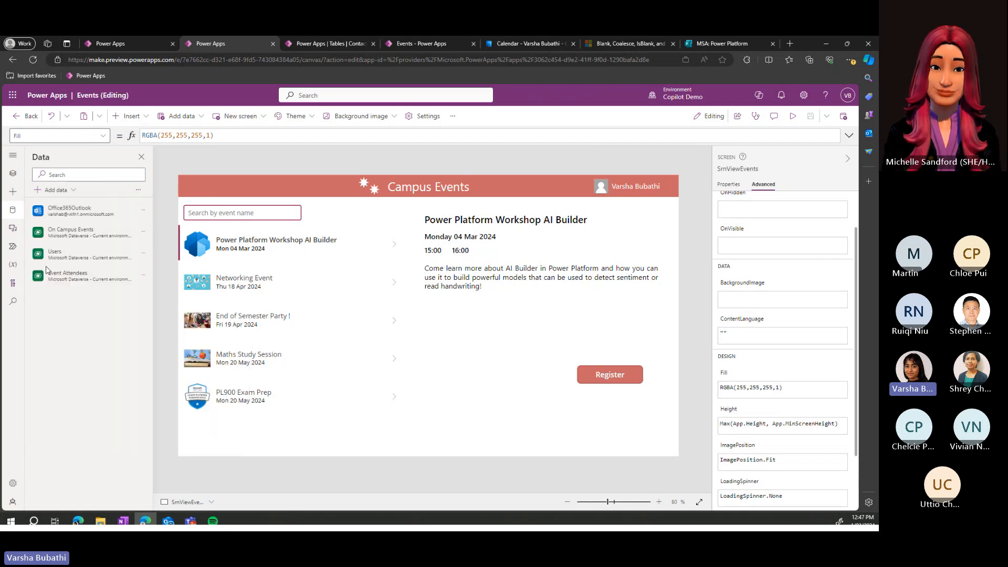
Step: Review the Power Automate flow used in the app and browse the Power Apps templates for creating a new flow
left_click(18, 249)
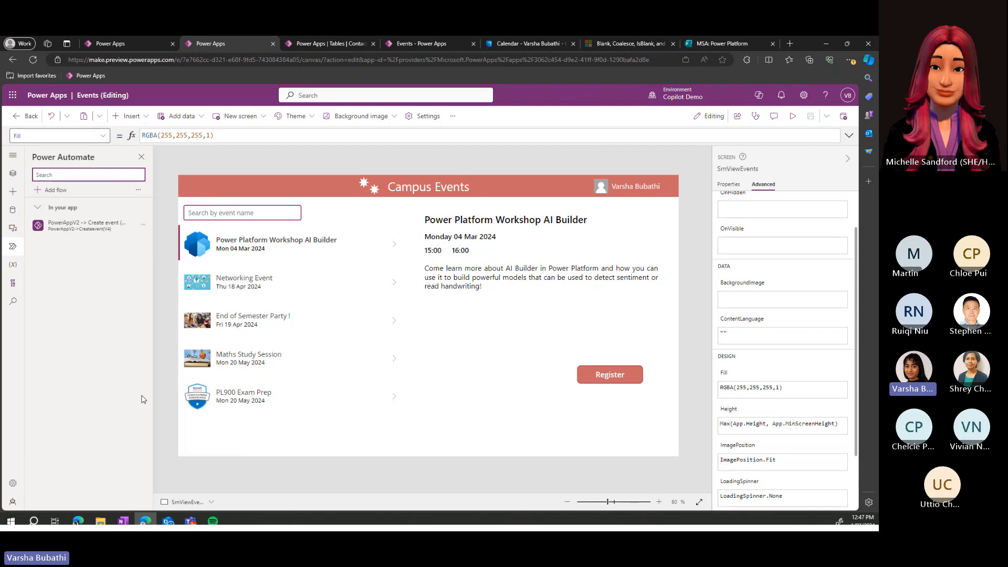
left_click(69, 192)
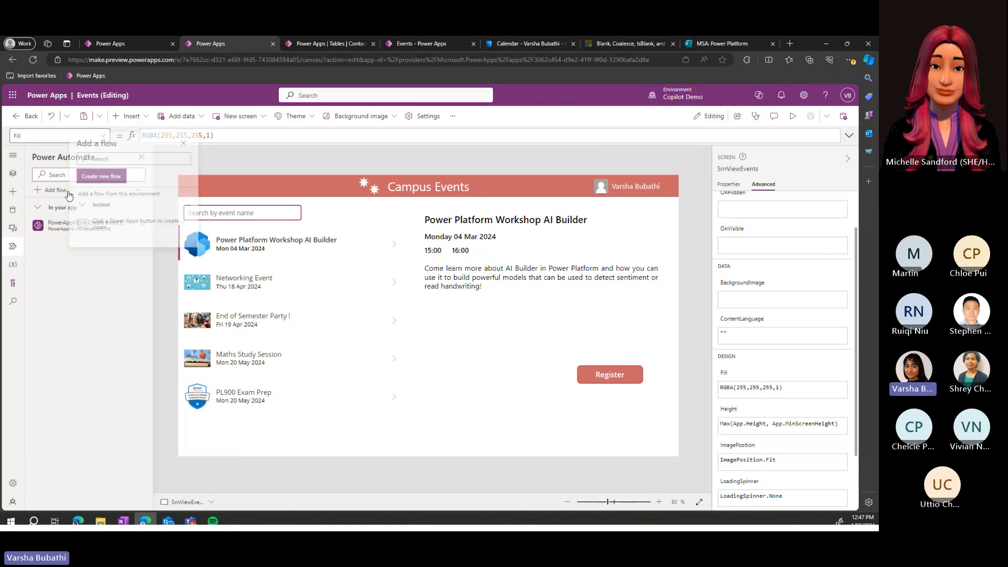
left_click(122, 178)
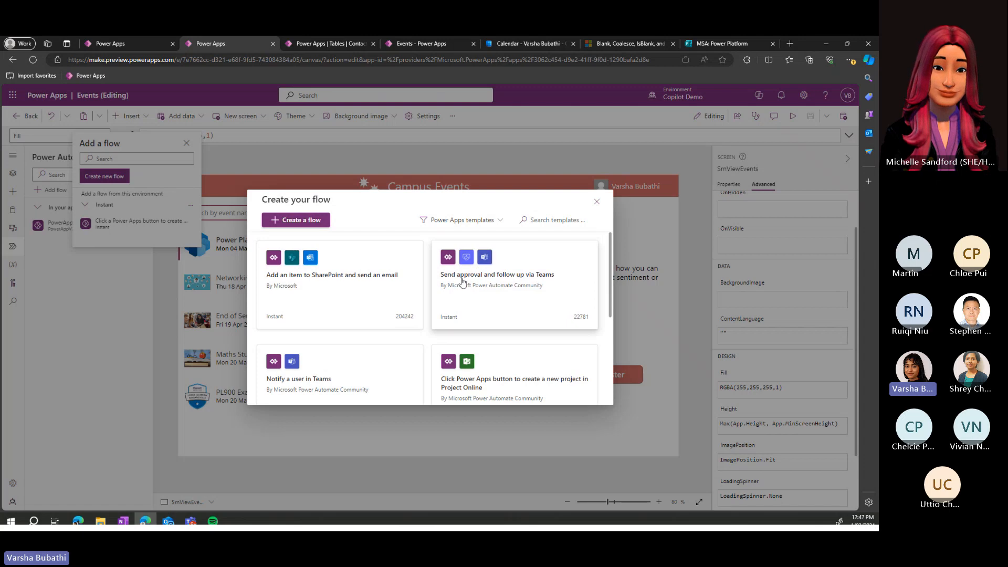
scroll(356, 337, "down", 1)
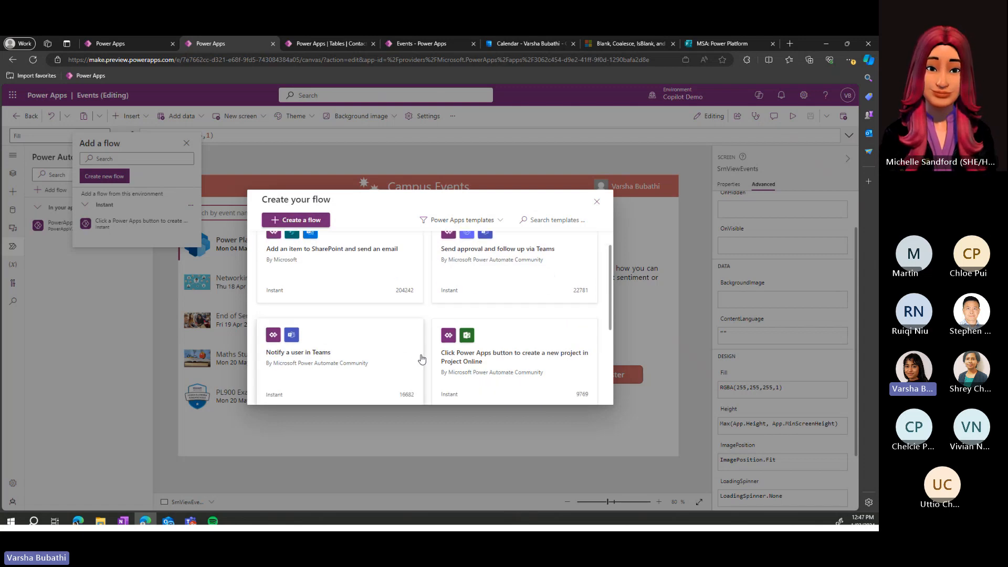
left_click(597, 201)
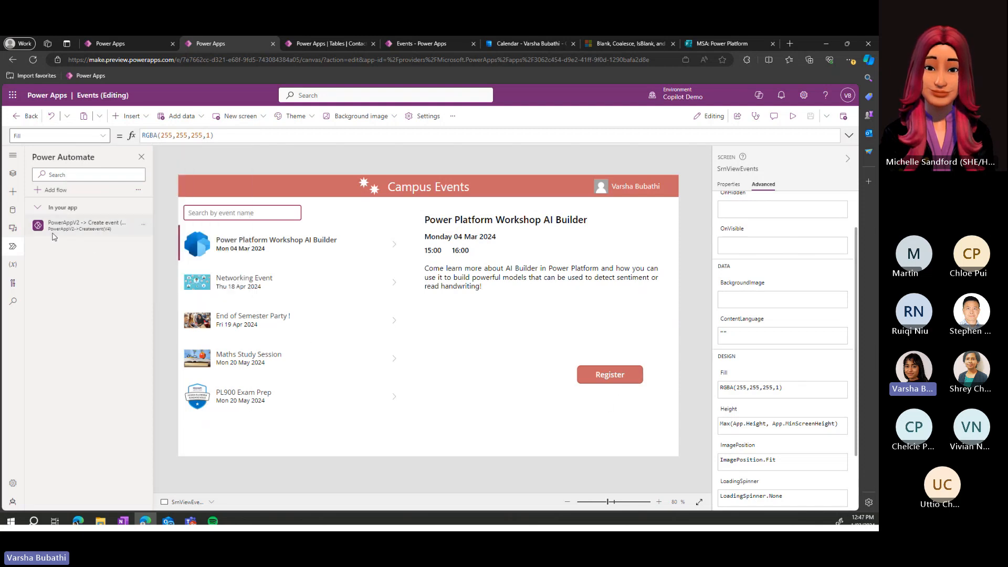
mouse_move(55, 233)
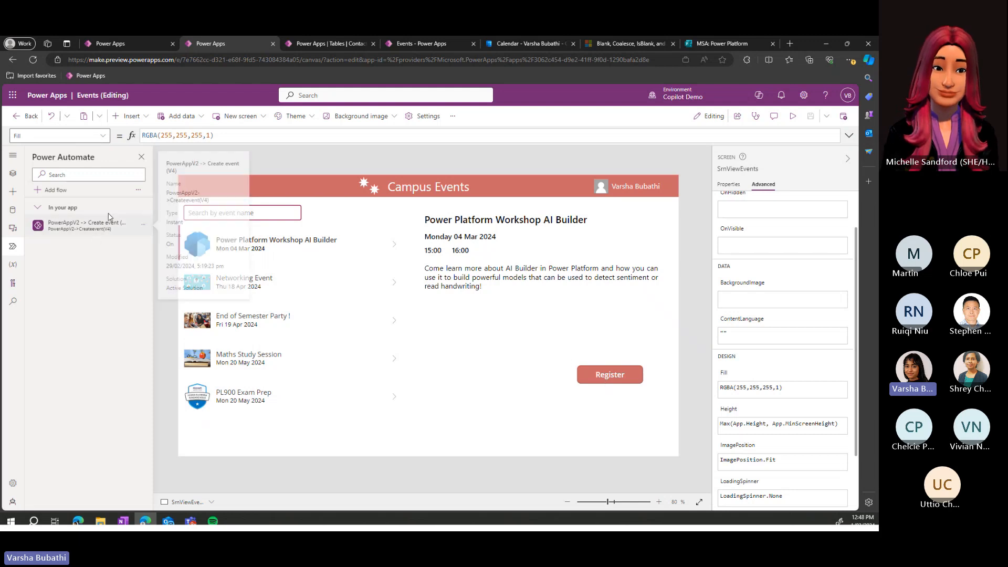
mouse_move(108, 233)
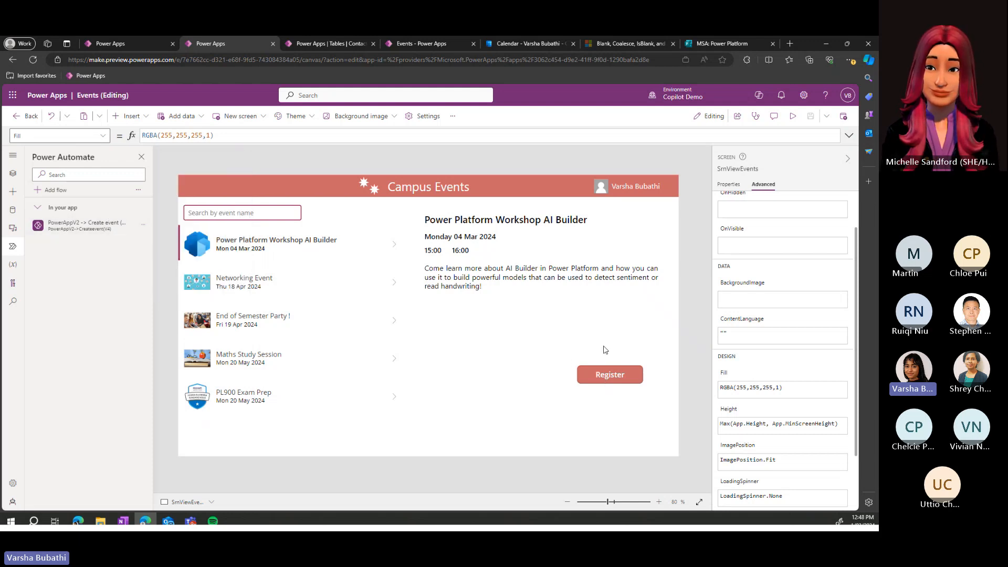
Step: Examine the Register button's full OnSelect formula, including the flow's Run call and its event name, time and description arguments
left_click(607, 378)
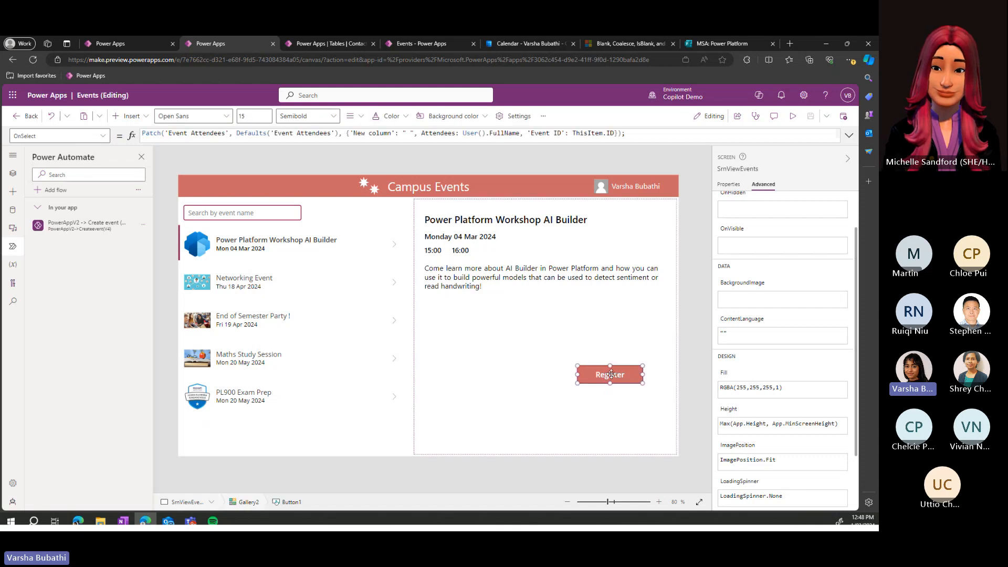
left_click_drag(525, 143, 528, 223)
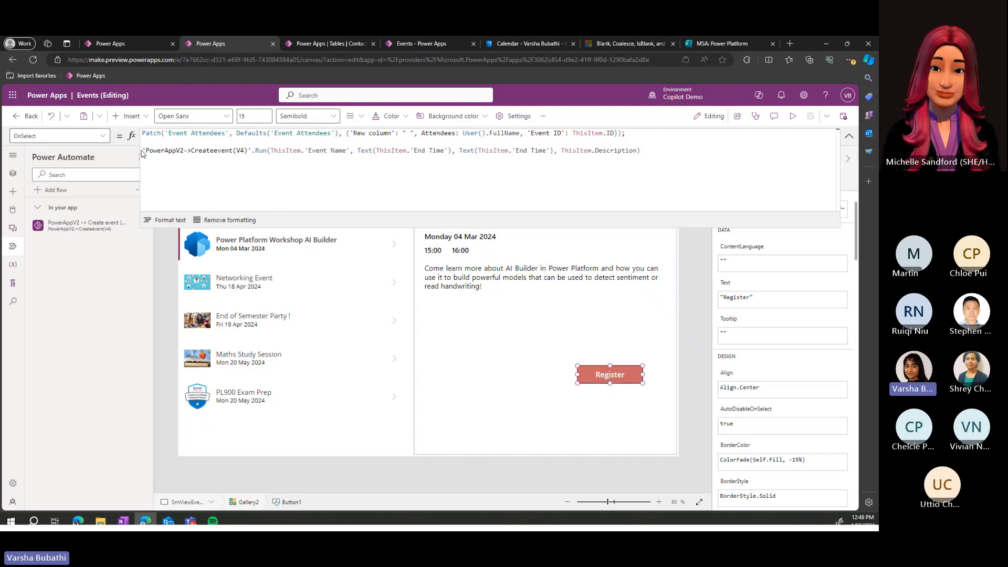
left_click_drag(168, 150, 267, 151)
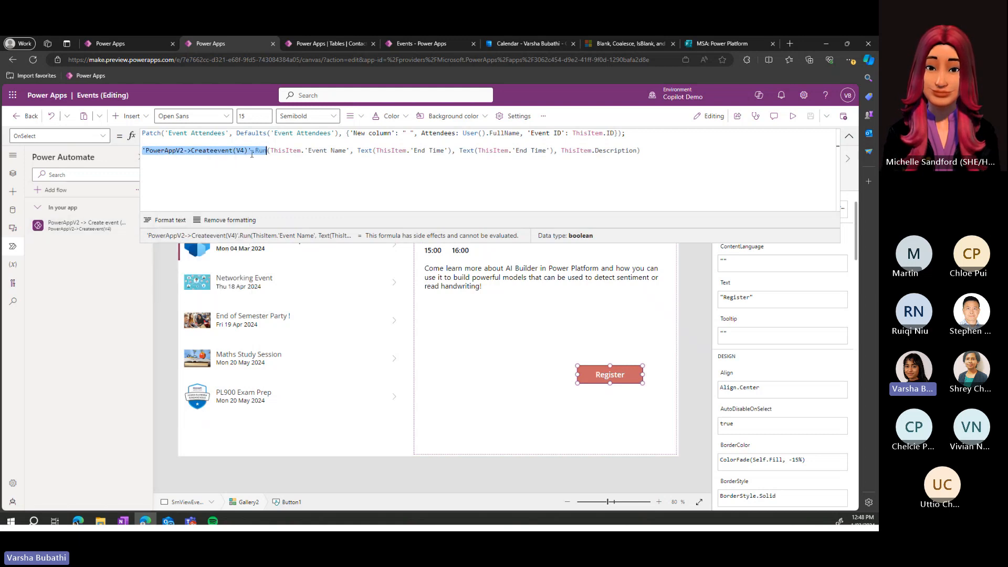
left_click_drag(270, 151, 350, 152)
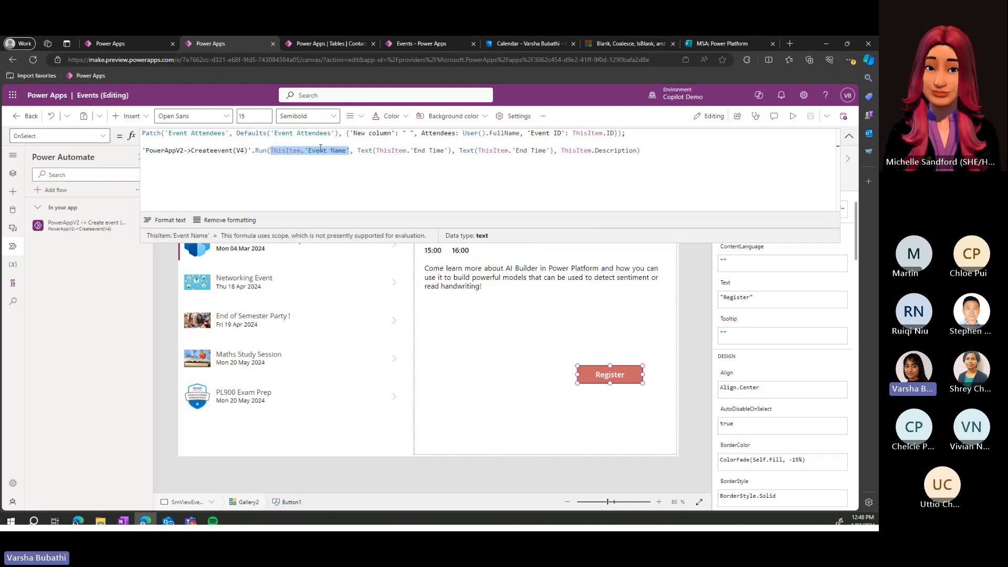
left_click(339, 152)
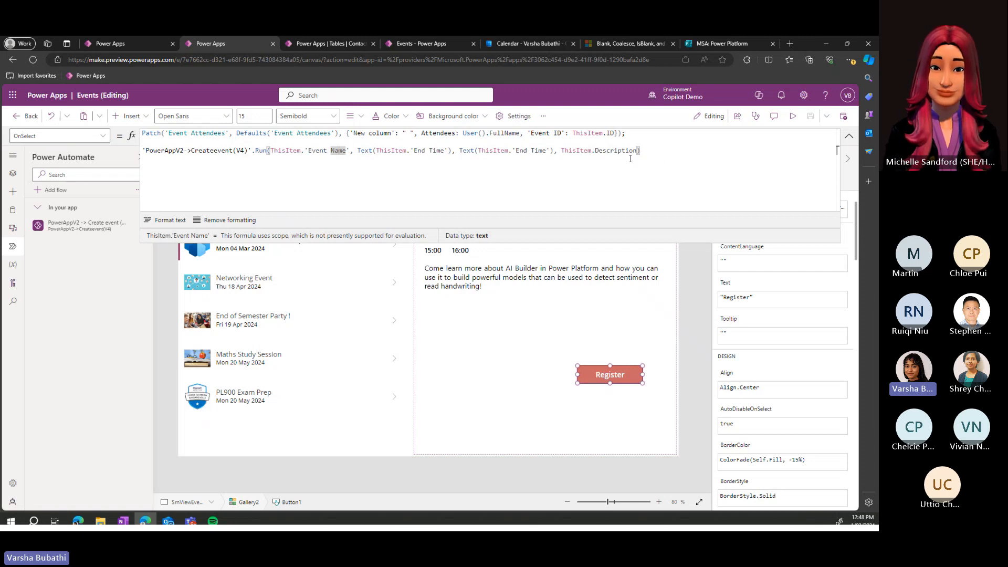
left_click(605, 374)
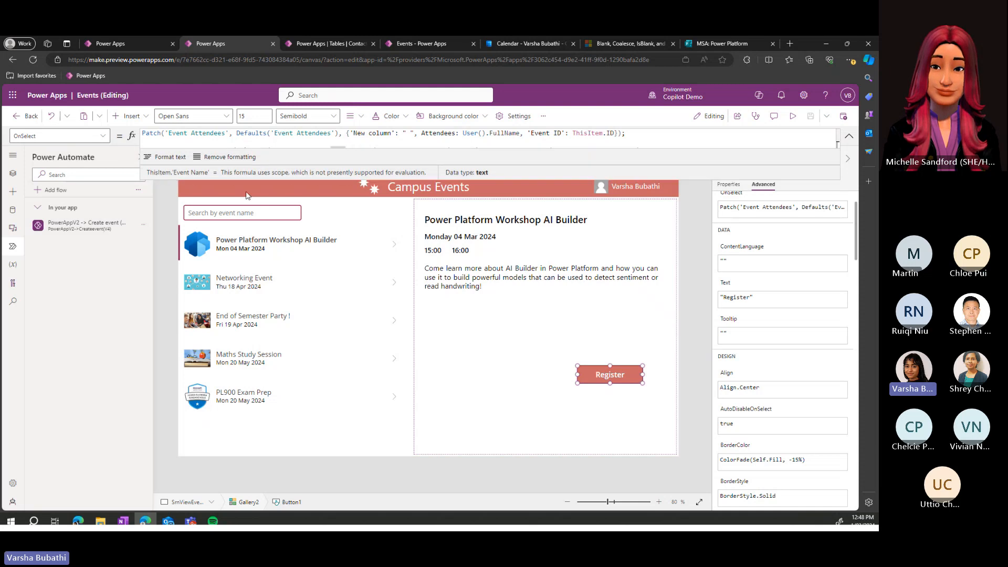
Step: View the reusable Campus Events header component in the app's component list and return to the screens
left_click(13, 173)
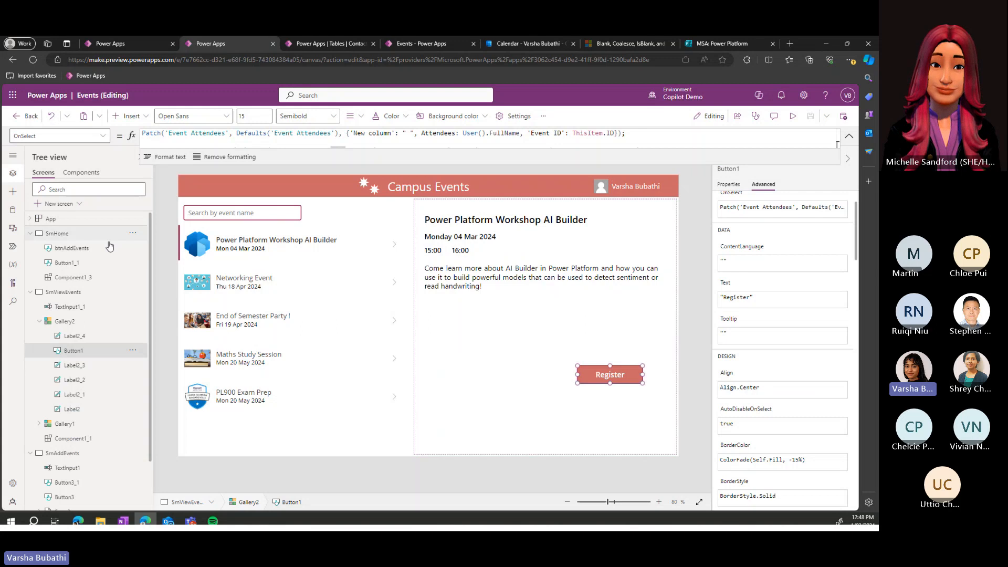
left_click(89, 173)
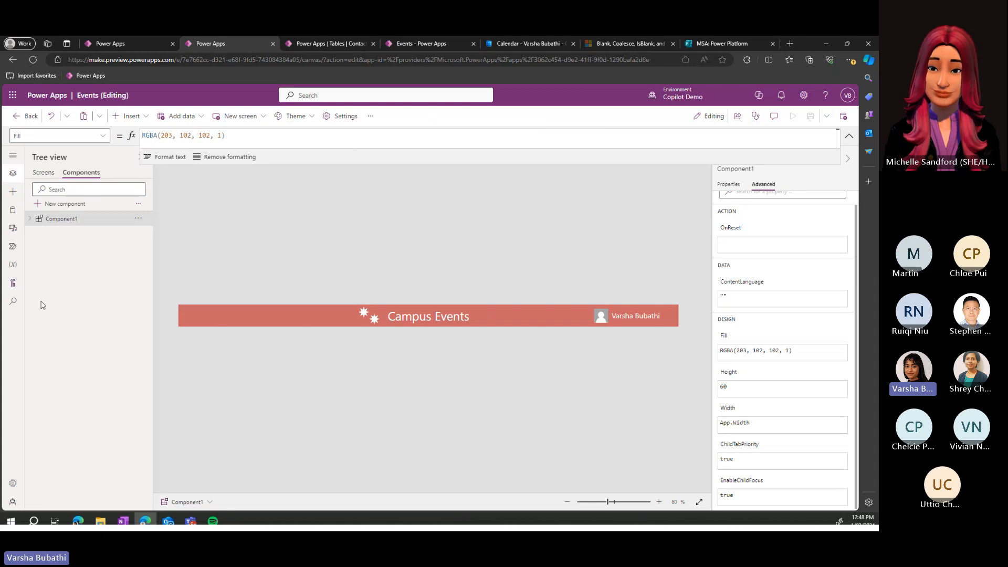
left_click(43, 173)
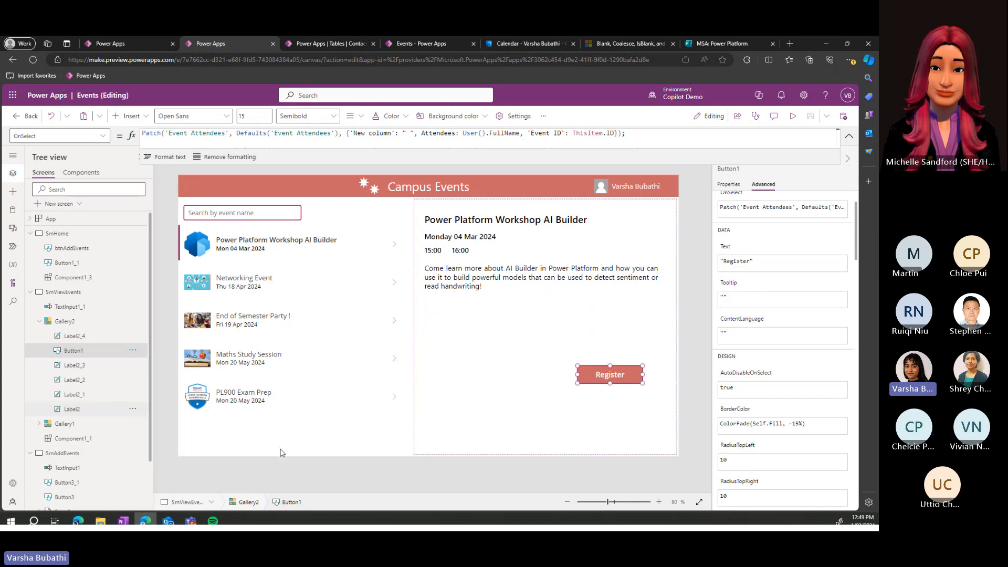
Step: Compare the header on the view-events, home and add-events screens with the header component's definition
left_click(71, 298)
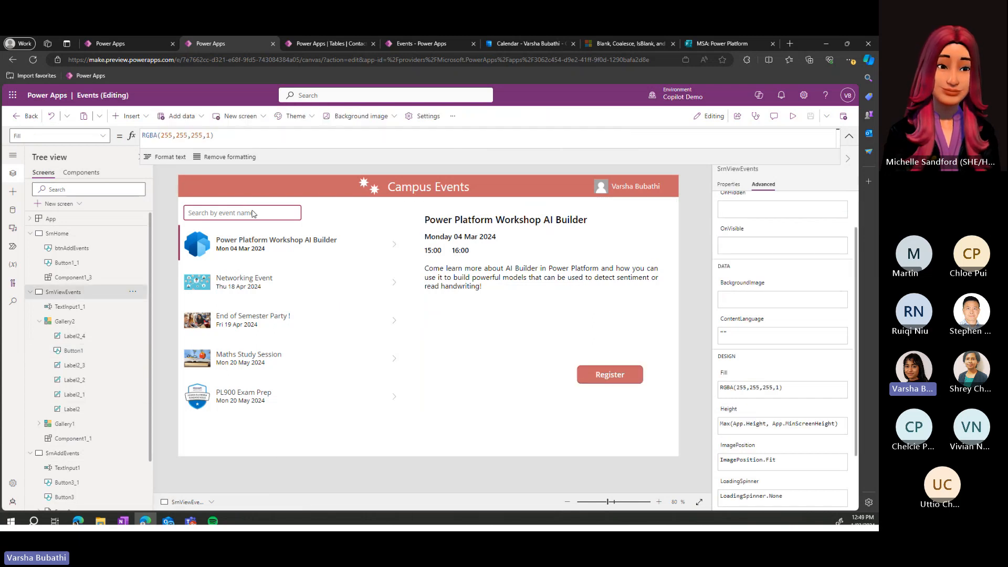
left_click(76, 238)
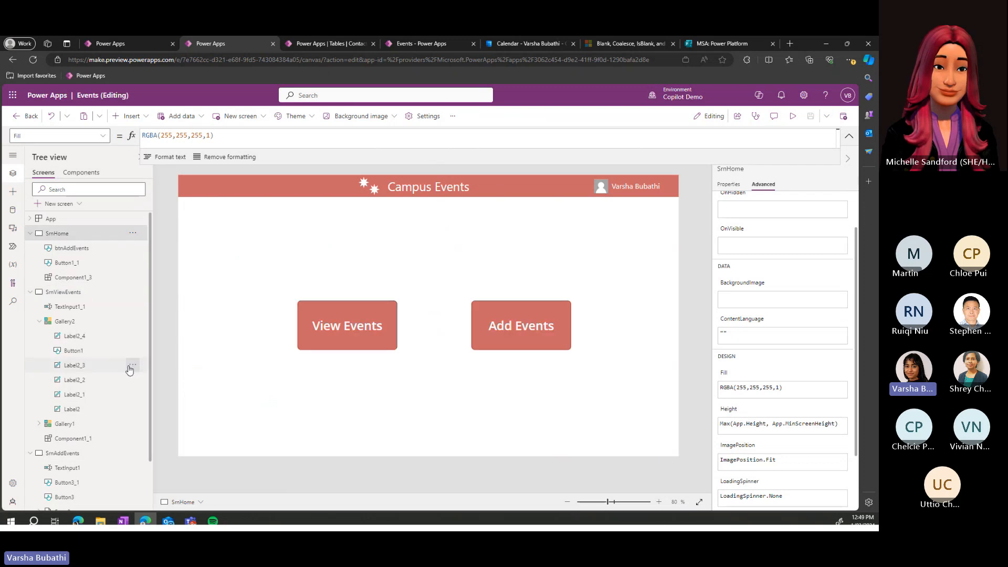
scroll(121, 373, "down", 1)
left_click(67, 394)
scroll(88, 258, "up", 1)
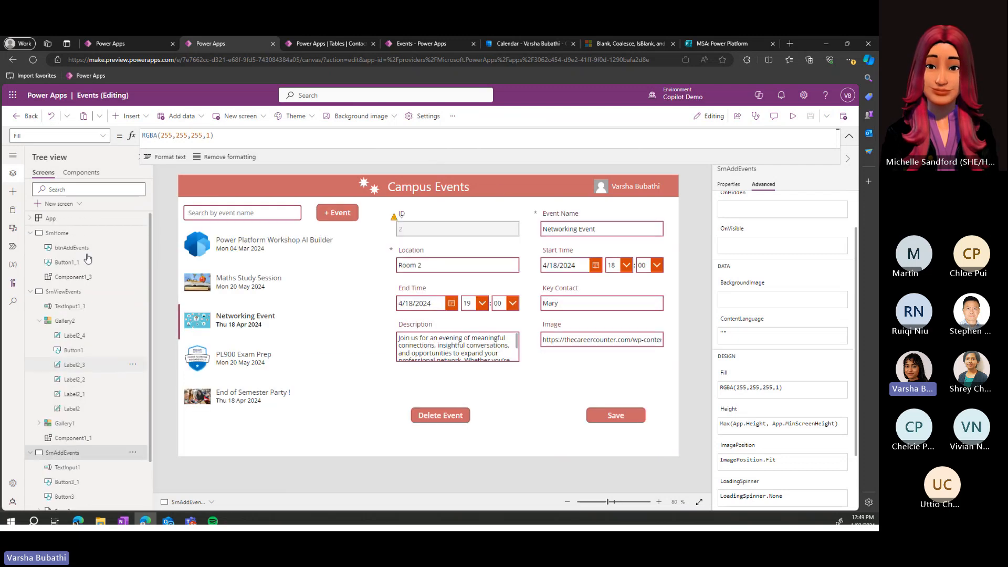
left_click(91, 173)
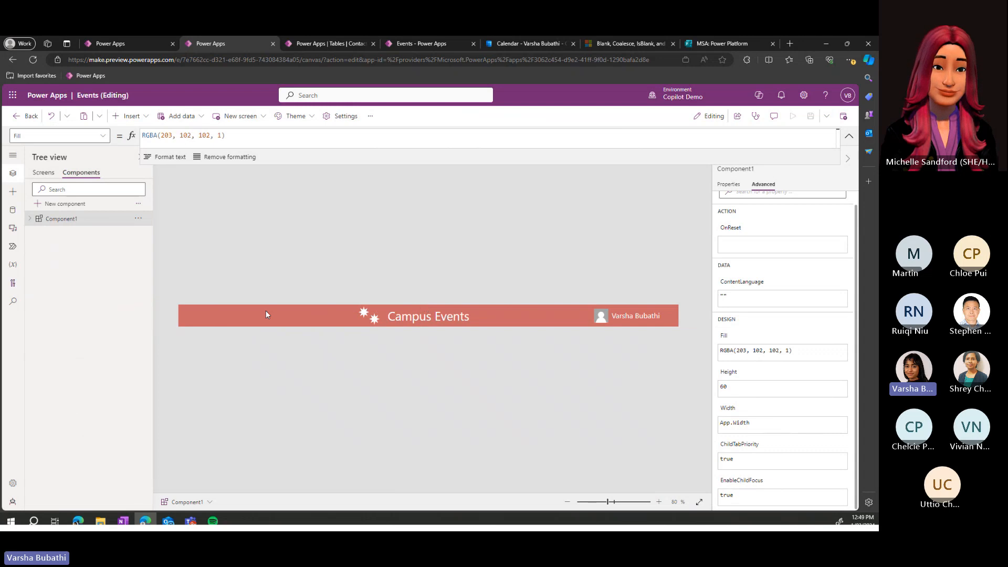
Step: Try inserting another copy of the custom header component on the add-events screen, reposition it over the form, and delete it
left_click(43, 173)
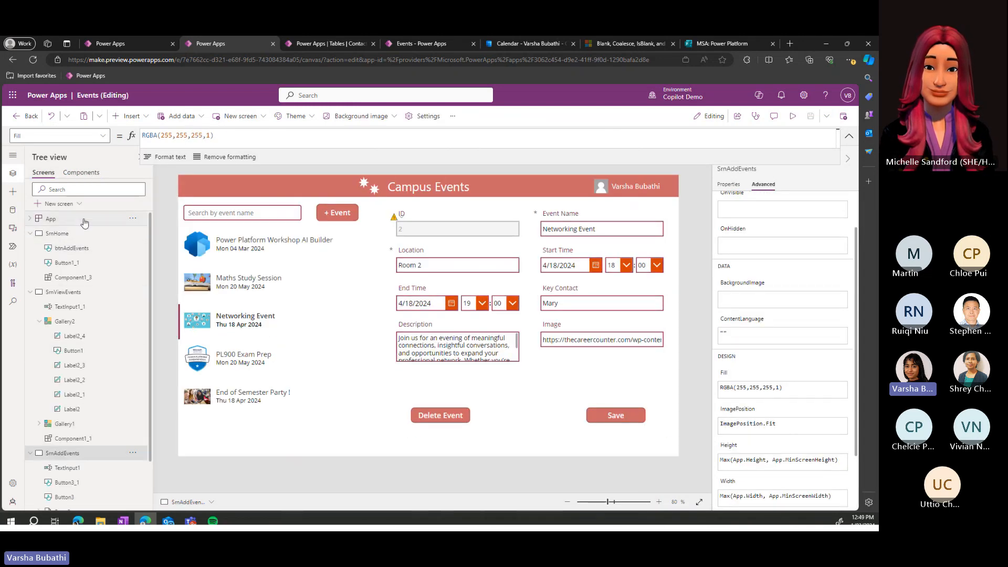
scroll(89, 399, "down", 1)
left_click(129, 116)
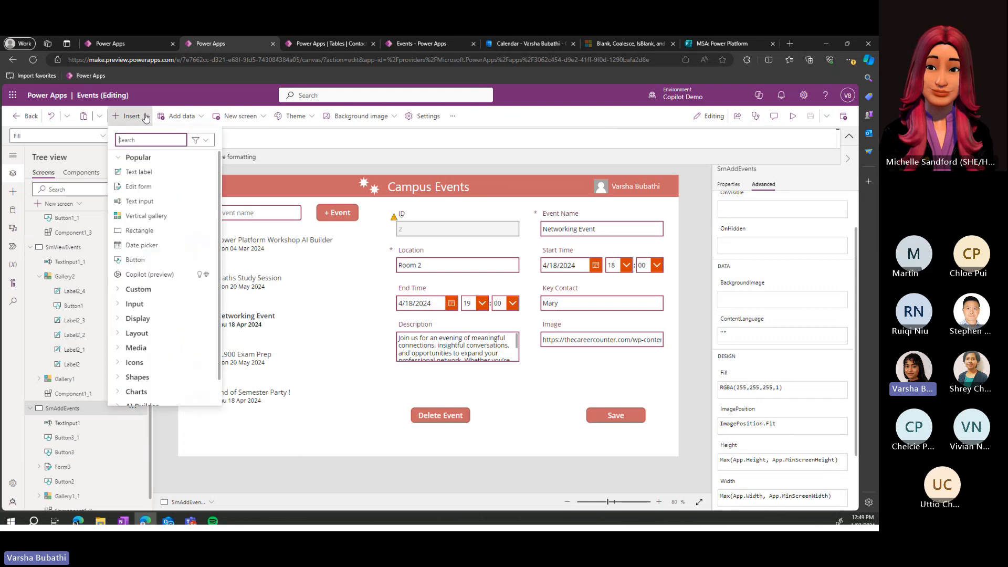
scroll(159, 318, "down", 1)
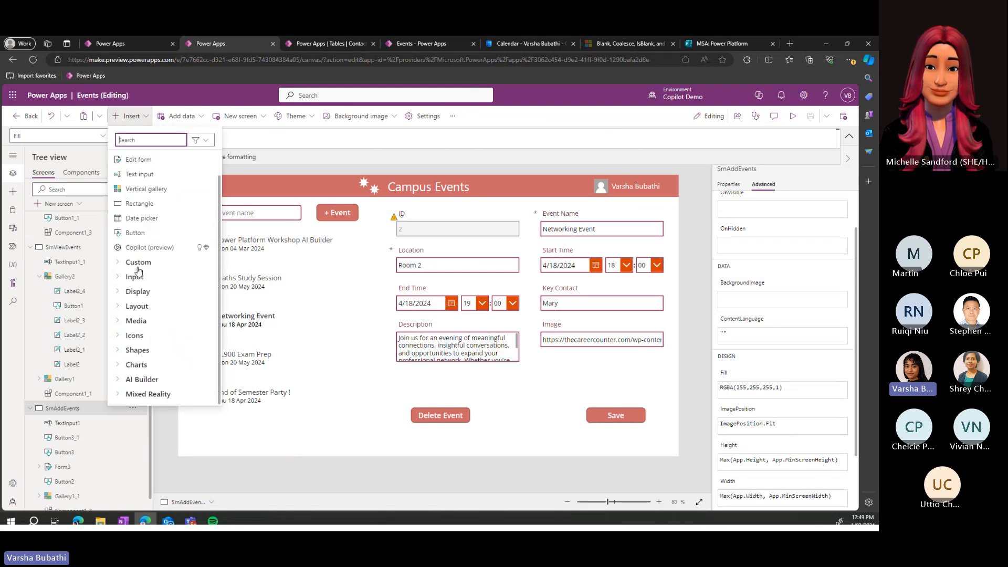
left_click(138, 264)
left_click(152, 278)
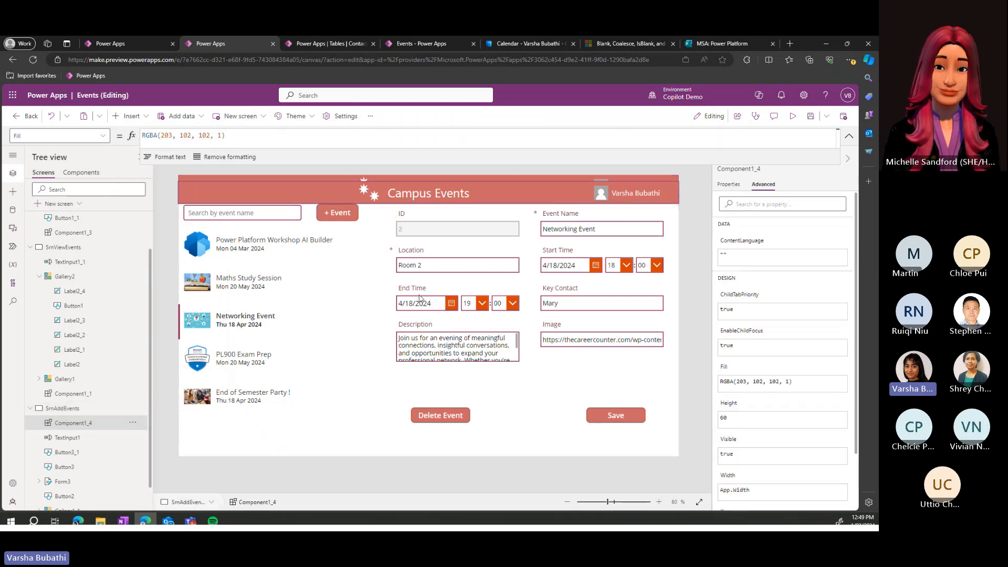
left_click_drag(413, 191, 413, 371)
left_click_drag(415, 330, 432, 251)
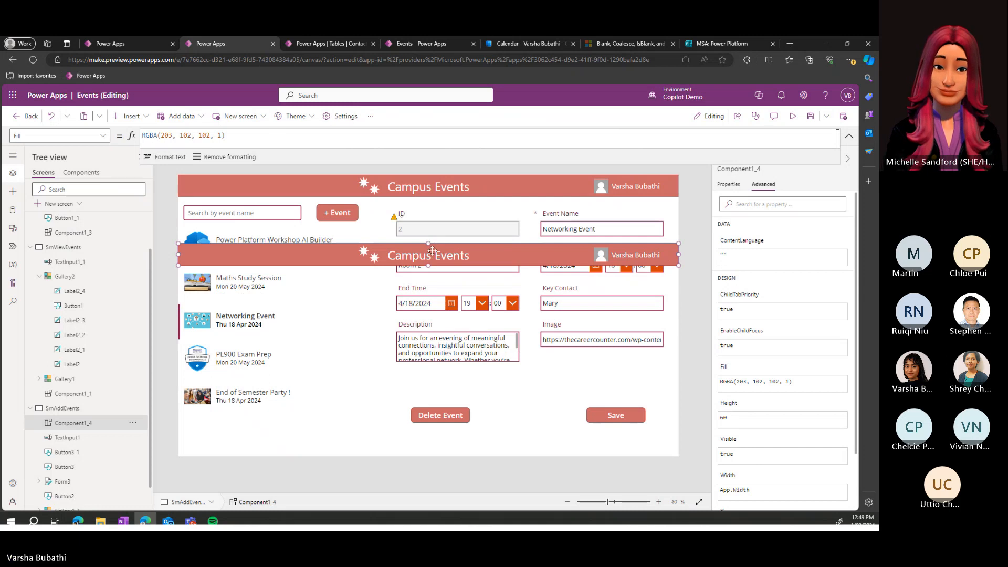
key("Delete")
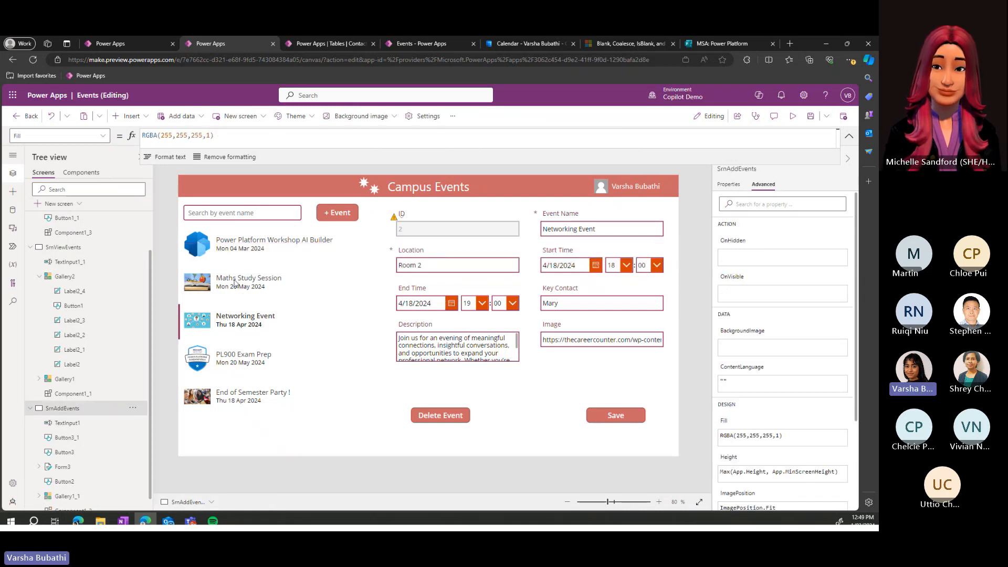
Step: Set the Text formula of the user label in the header component to User().Email
left_click(81, 172)
left_click(589, 315)
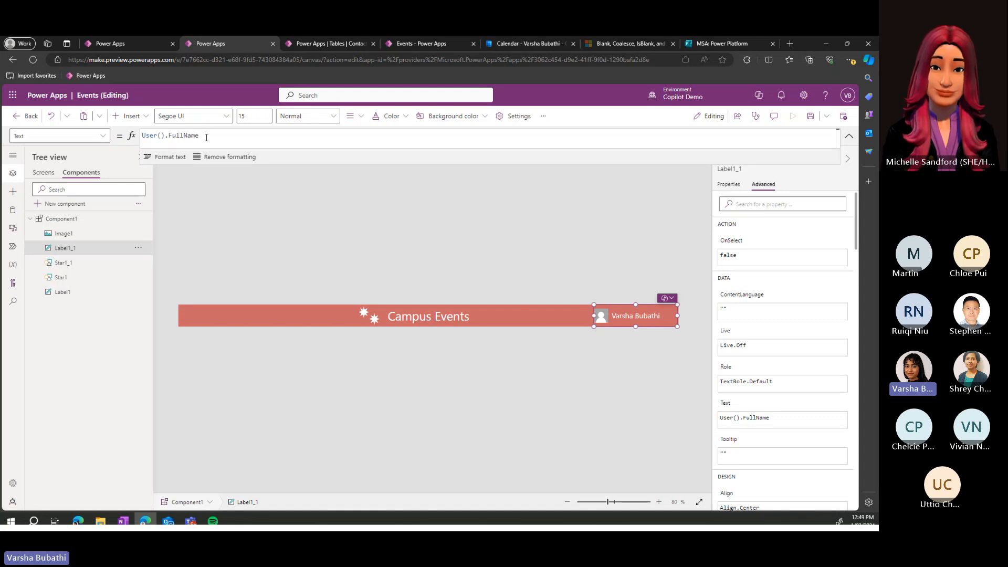
double_click(157, 135)
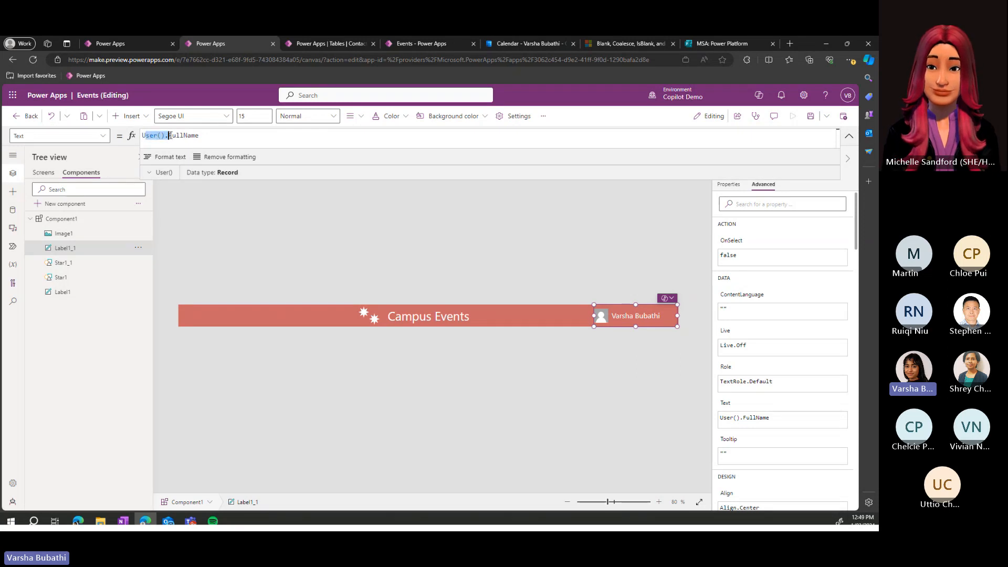
double_click(195, 135)
key("BackSpace")
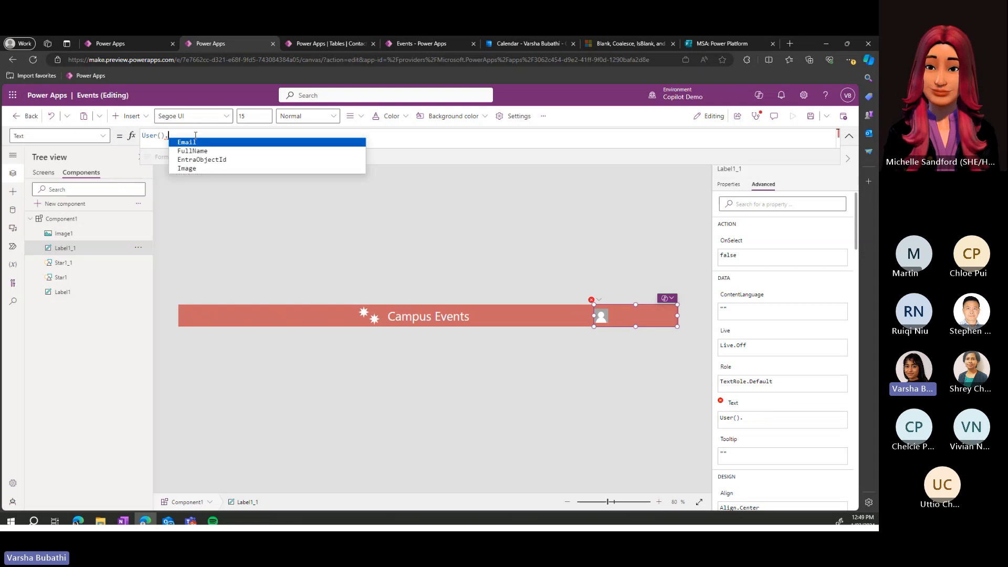
left_click(186, 141)
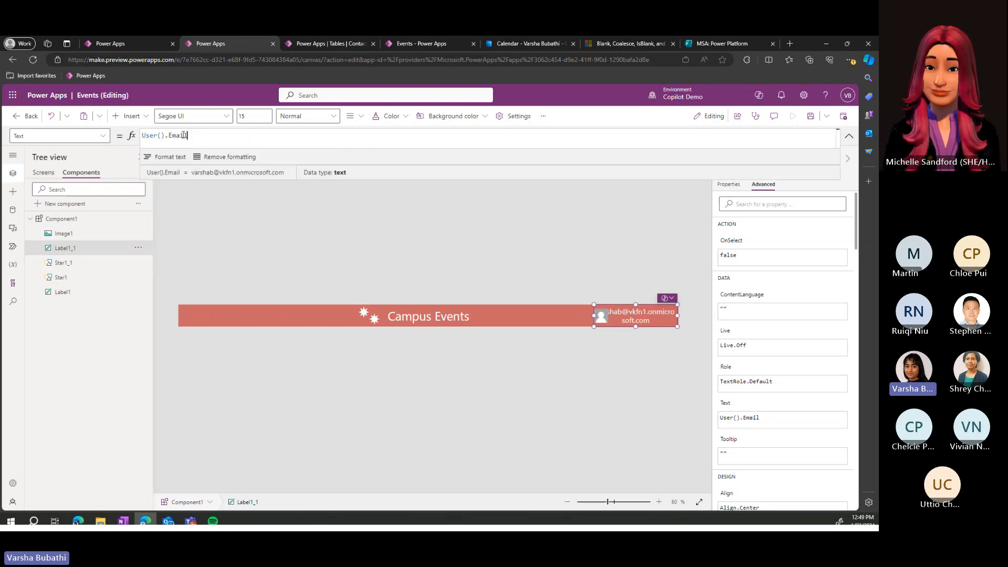
Step: Restore the header user label's Text formula to User().FullName and deselect the label
type("FullName")
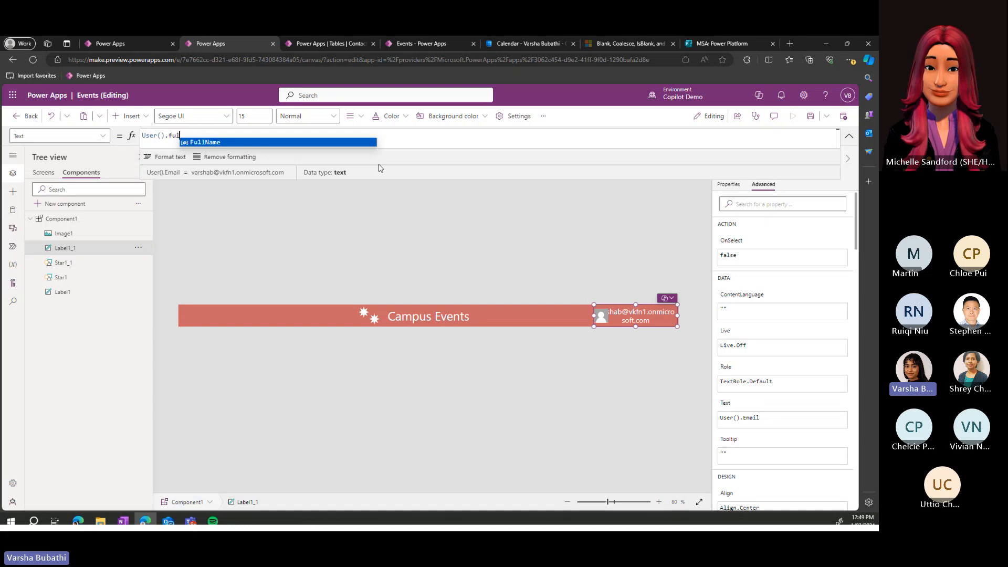
key("Tab")
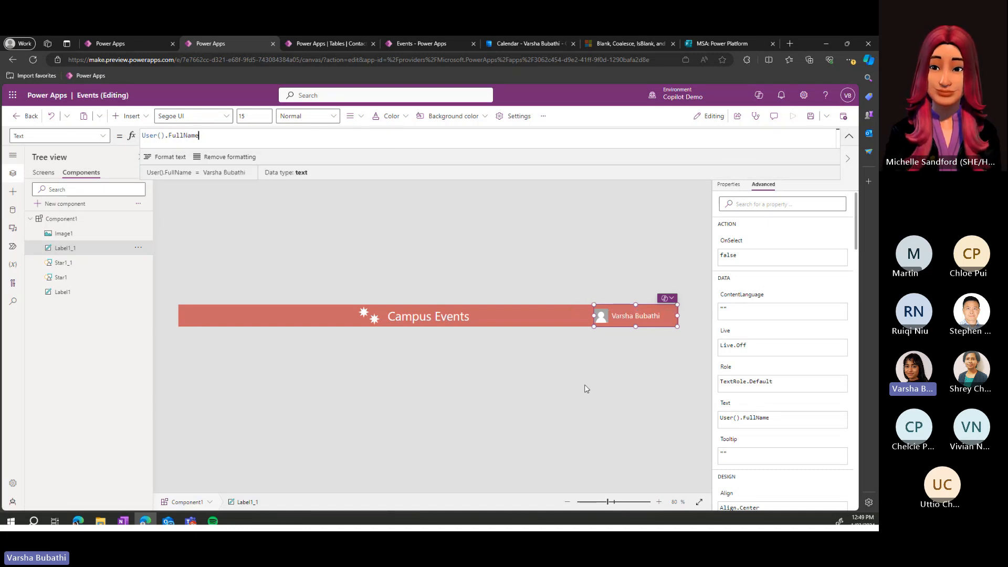
left_click(639, 265)
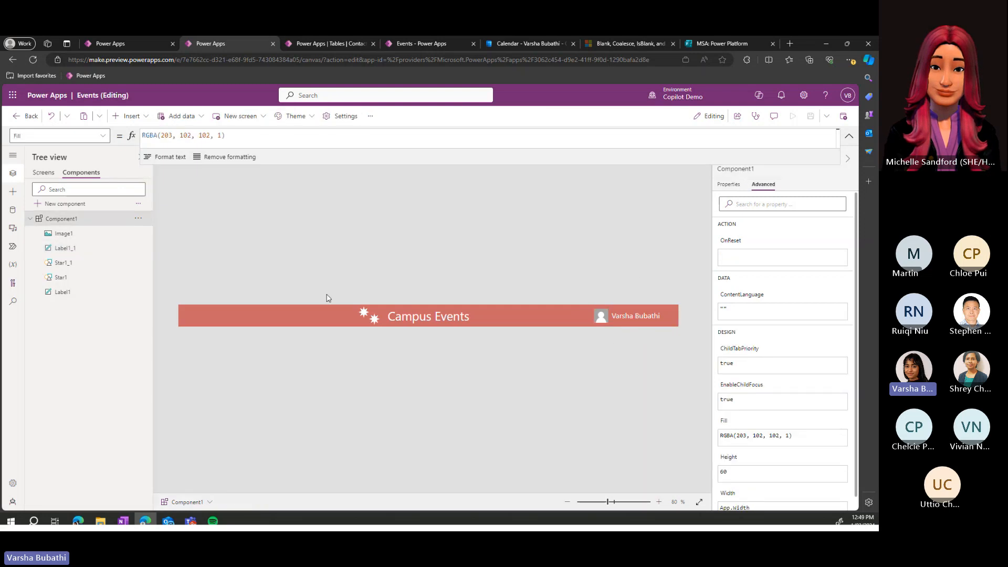
Step: Review the General and Display settings of the Events app, including its icon, orientation and size options
left_click(45, 174)
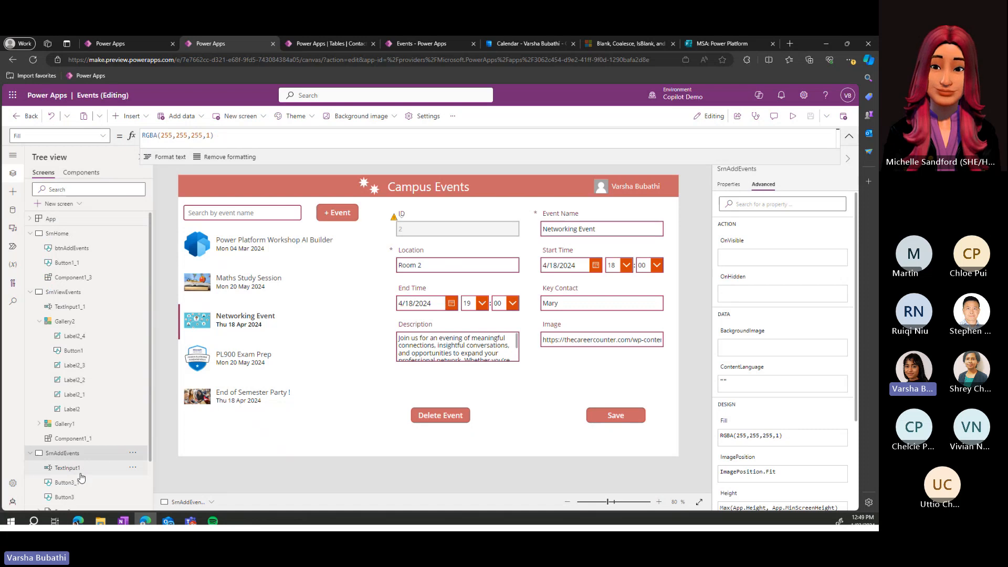
left_click(10, 483)
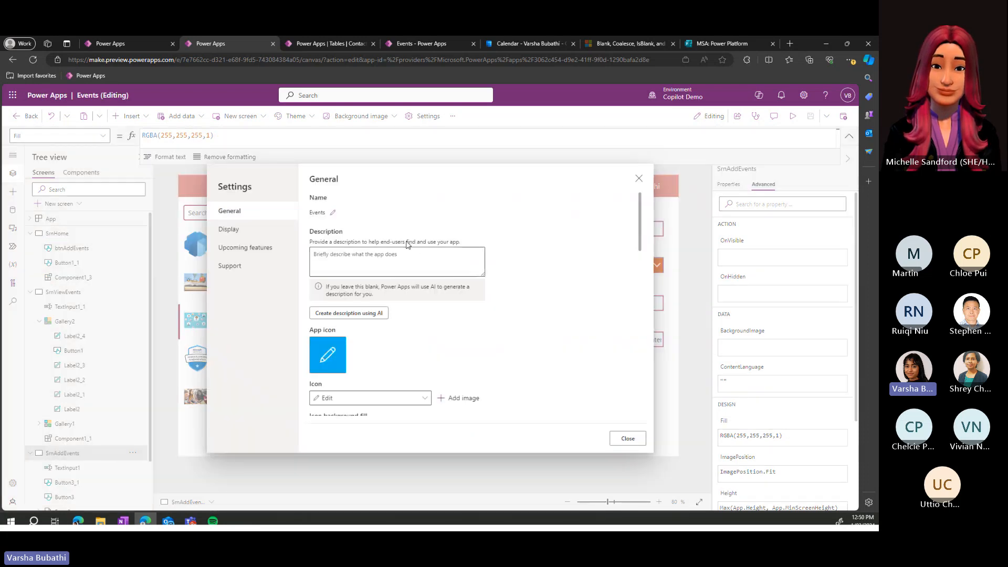
scroll(411, 315, "down", 3)
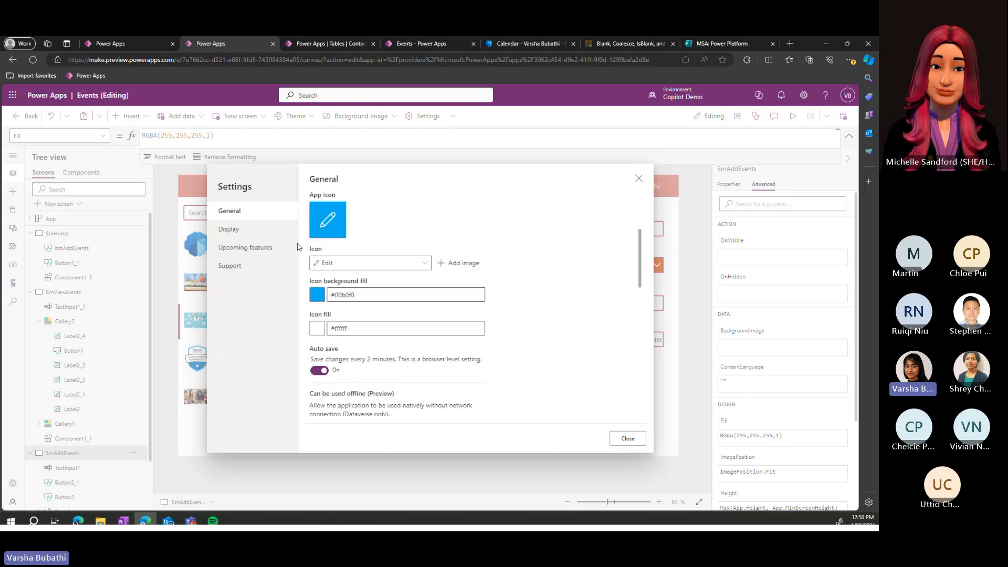
left_click(231, 230)
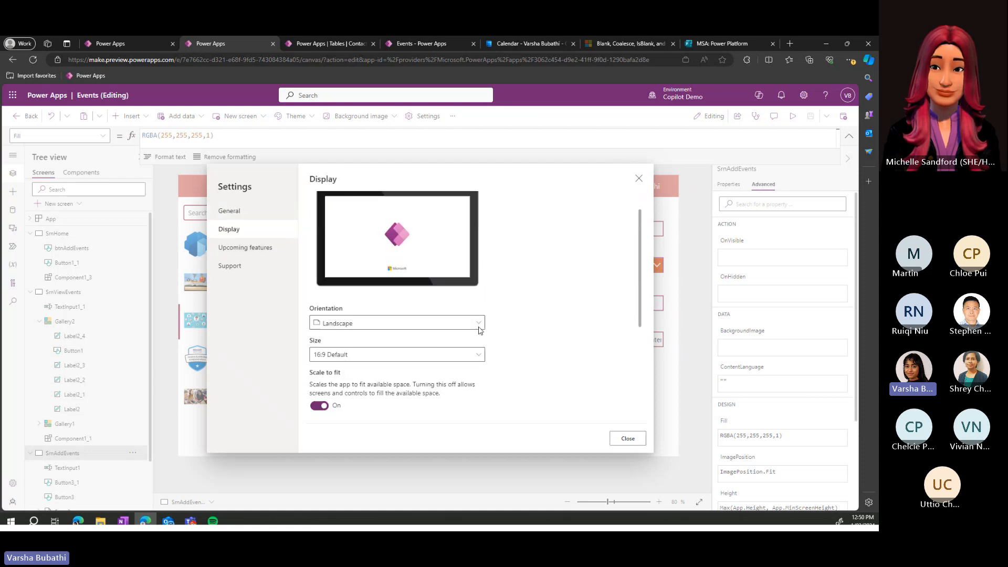
Step: Examine the preview and experimental features among the app's upcoming features, and close the settings
left_click(251, 247)
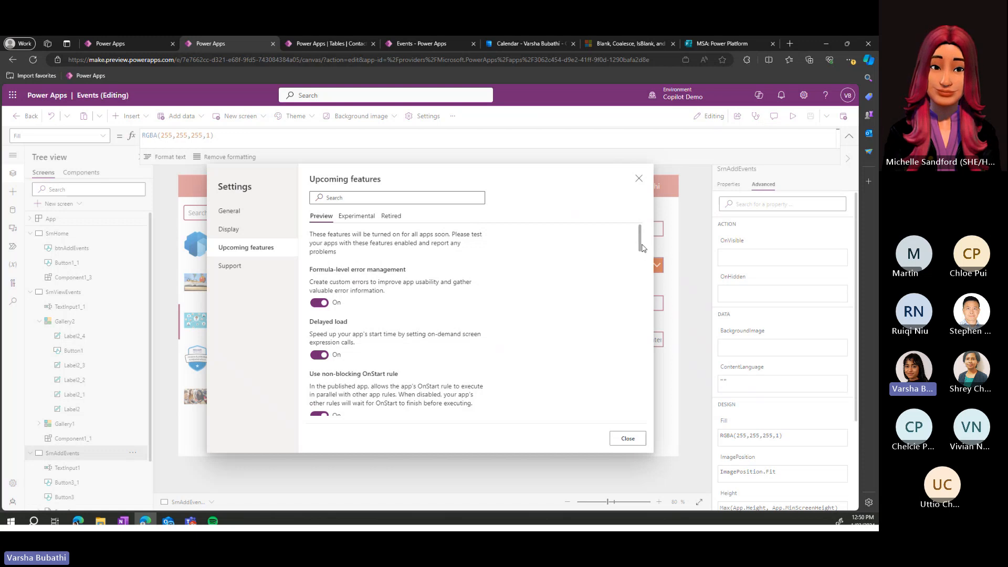
left_click_drag(641, 245, 640, 385)
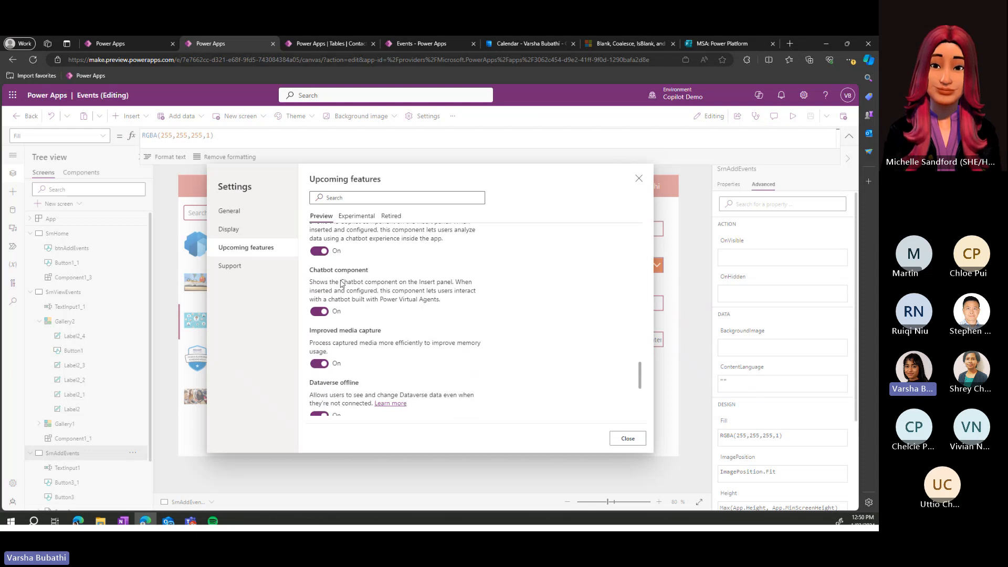
scroll(406, 294, "down", 4)
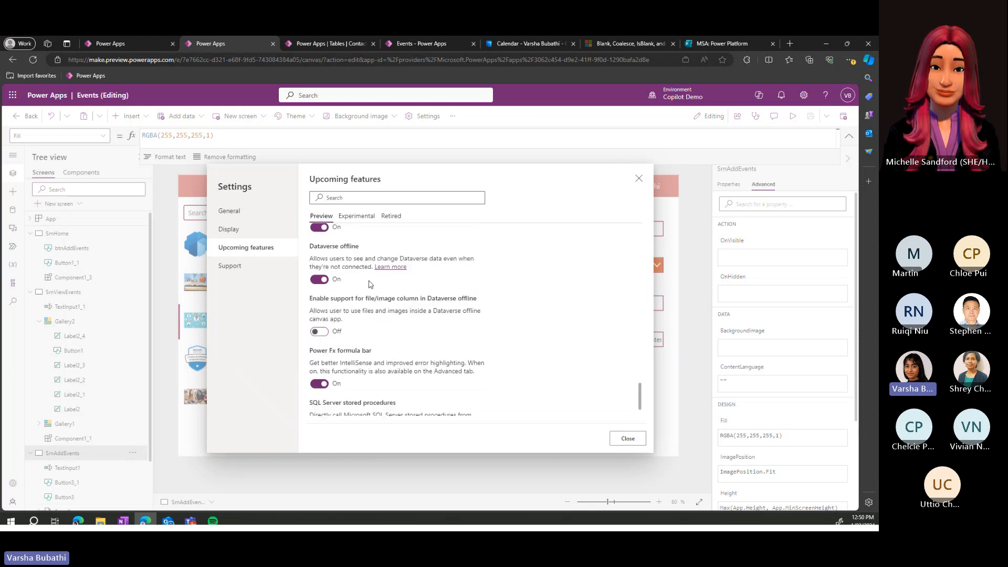
scroll(369, 283, "up", 6)
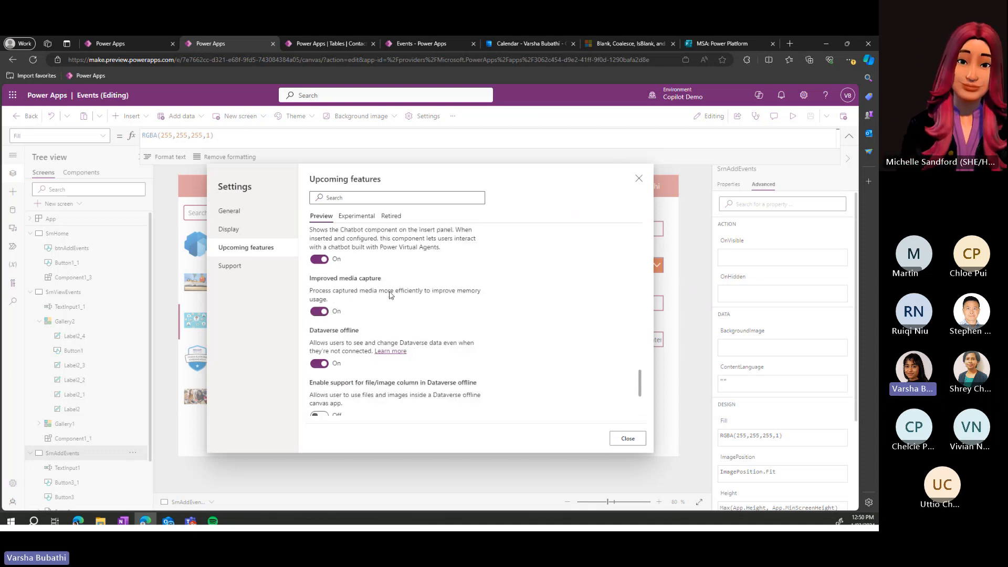
left_click(358, 216)
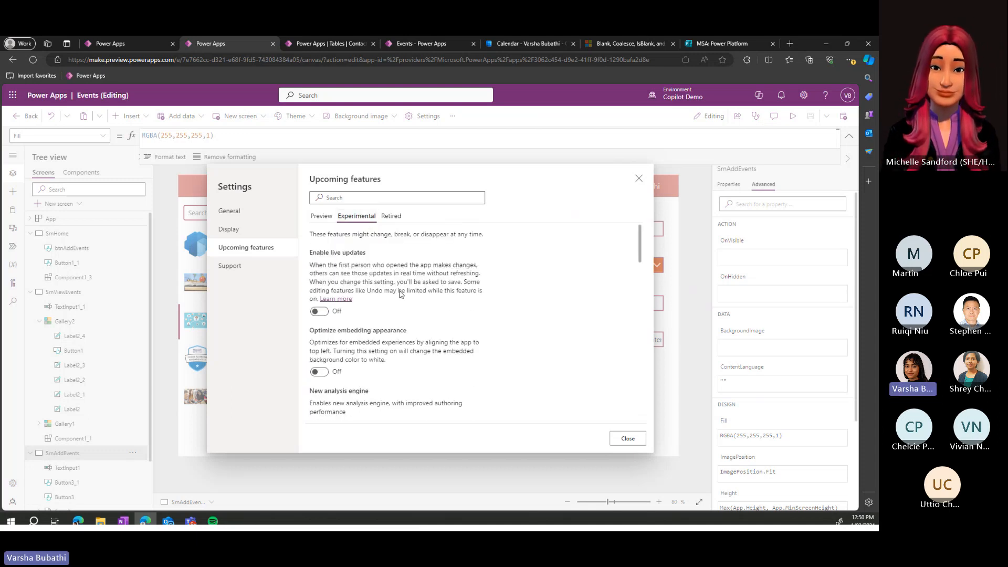
scroll(400, 295, "down", 2)
scroll(400, 296, "down", 2)
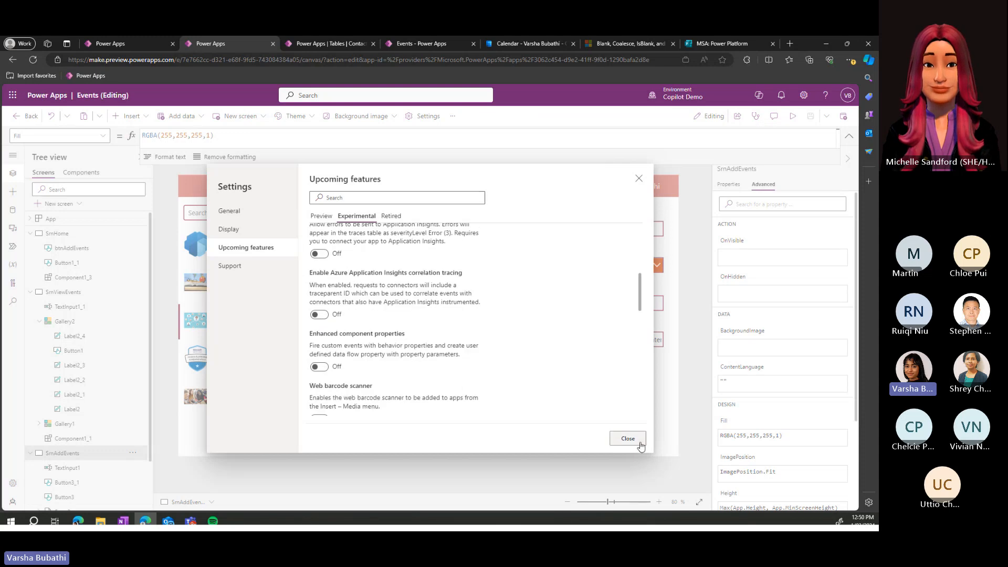
left_click(628, 440)
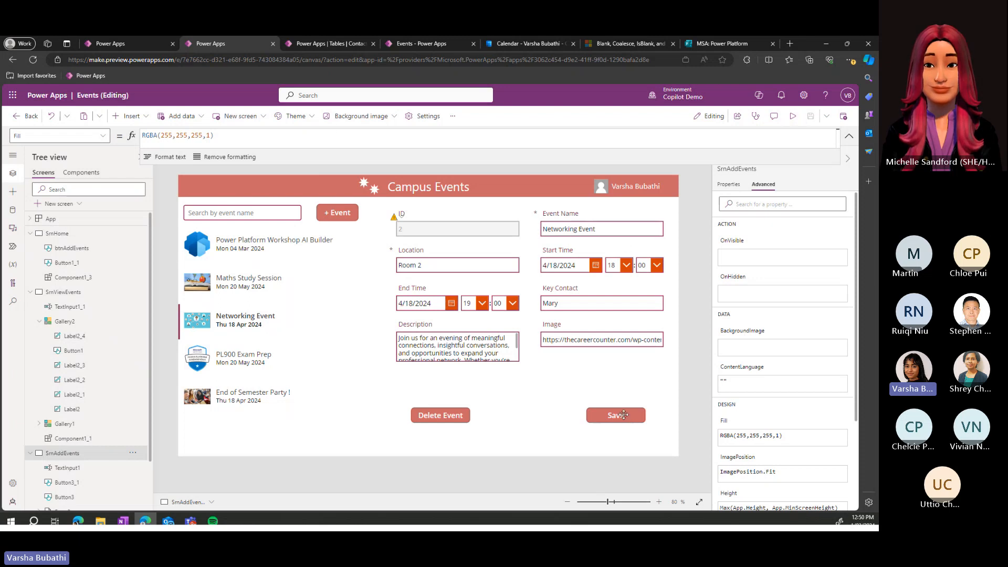
Step: Move the Save button slightly lower on the add-events screen and publish the saved version of the app
left_click_drag(623, 415, 624, 420)
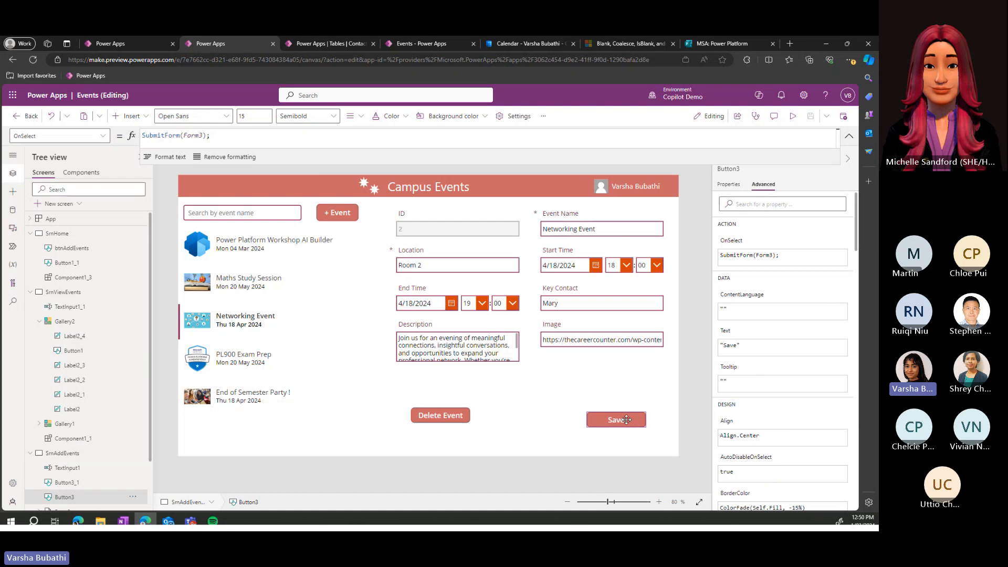
left_click(673, 342)
left_click(811, 114)
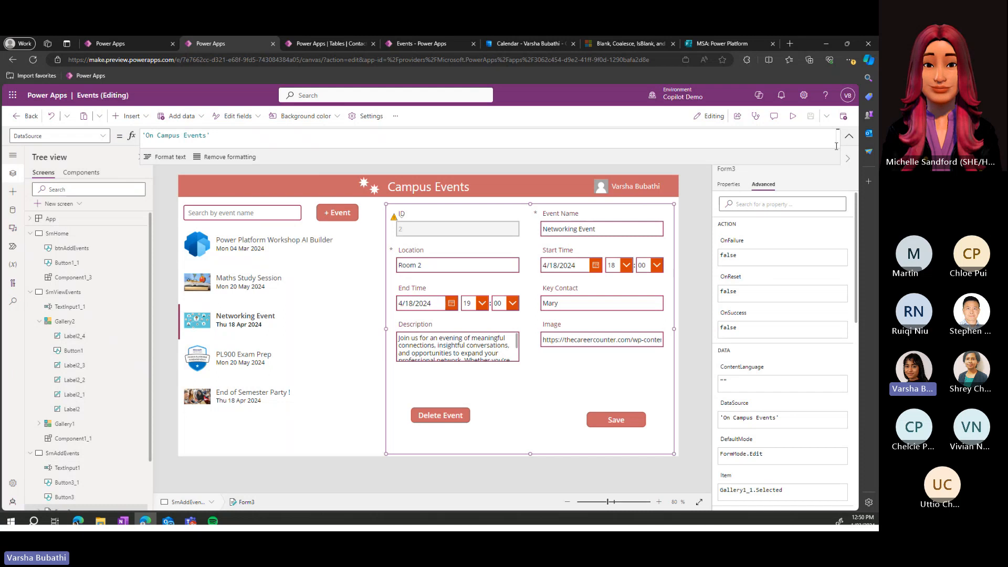
left_click(845, 118)
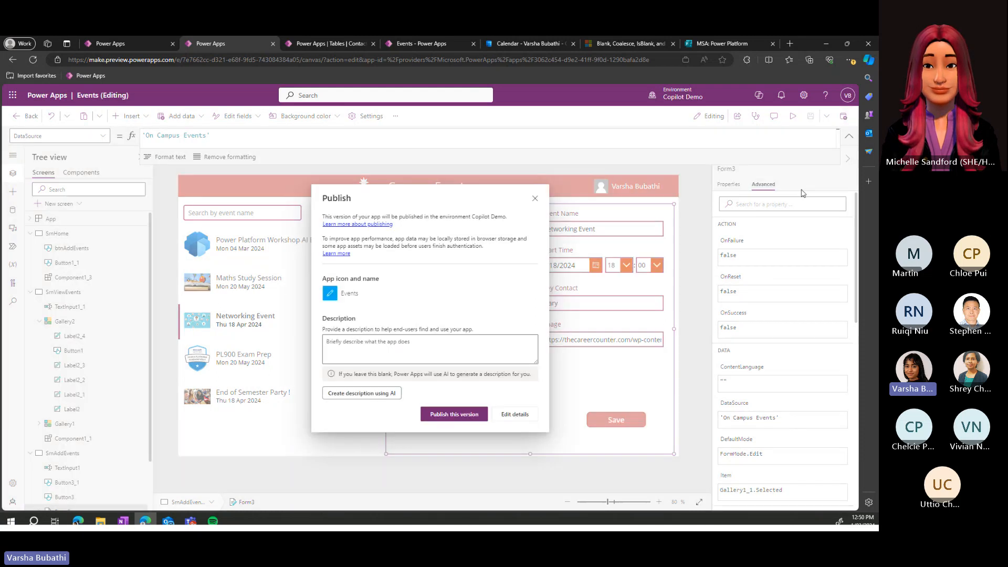
left_click(461, 420)
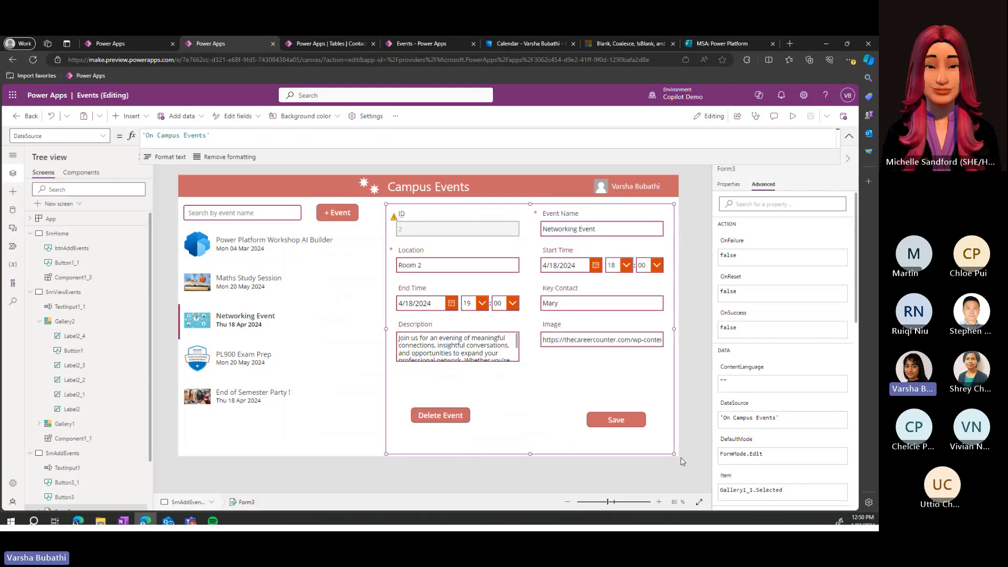
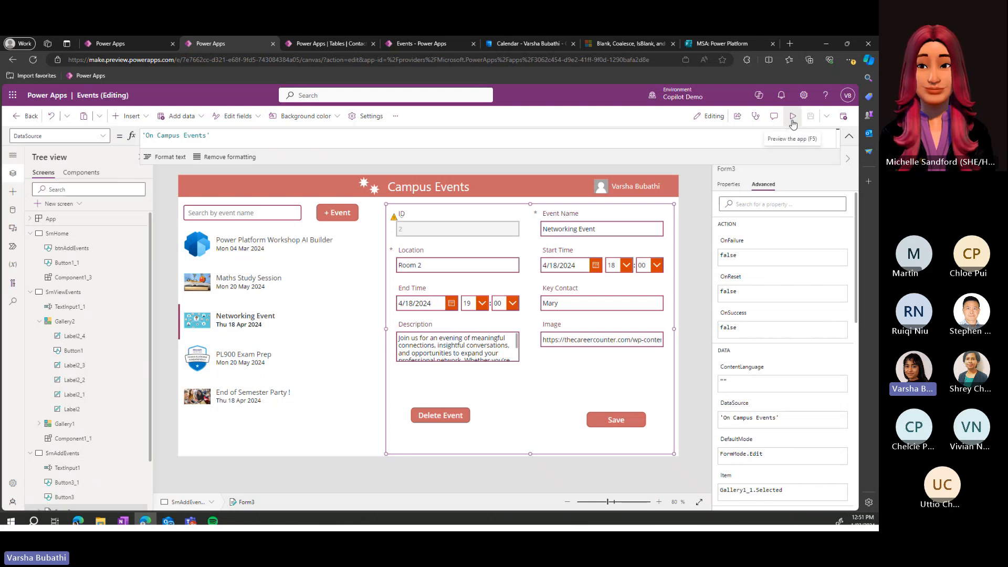
Step: Preview the app from the home screen, check the View Events page, and exit the preview
left_click(69, 234)
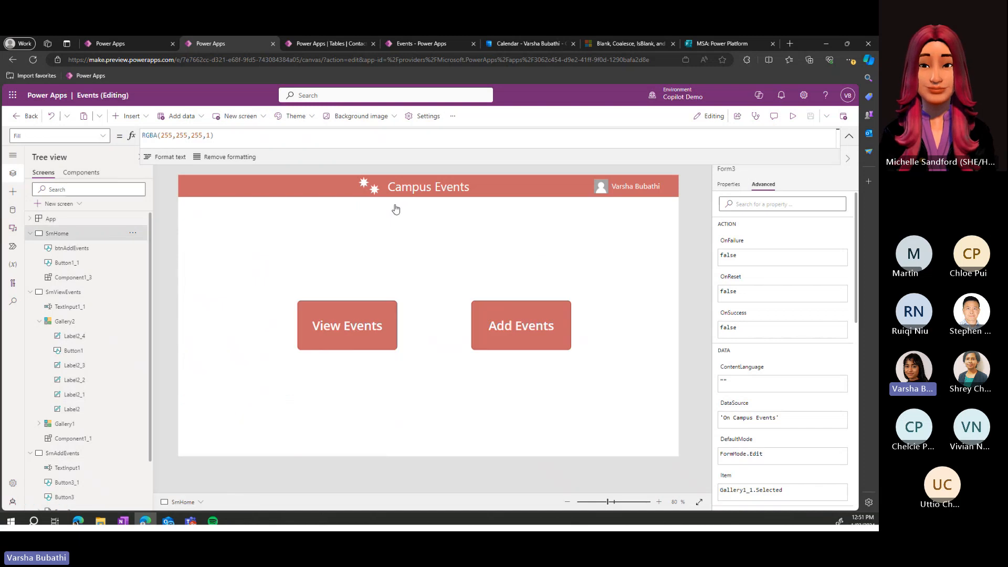
left_click(793, 121)
left_click(345, 323)
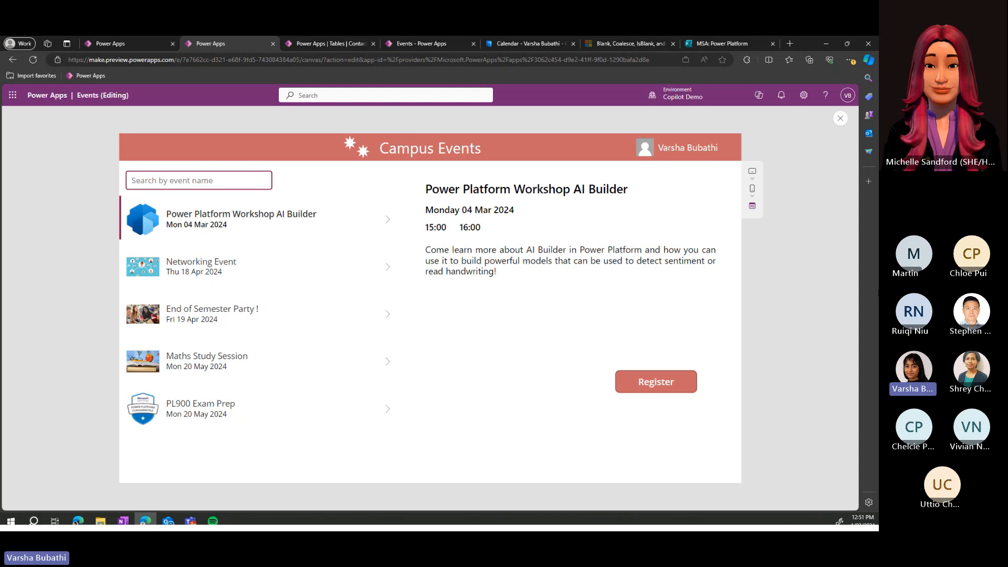
left_click(839, 119)
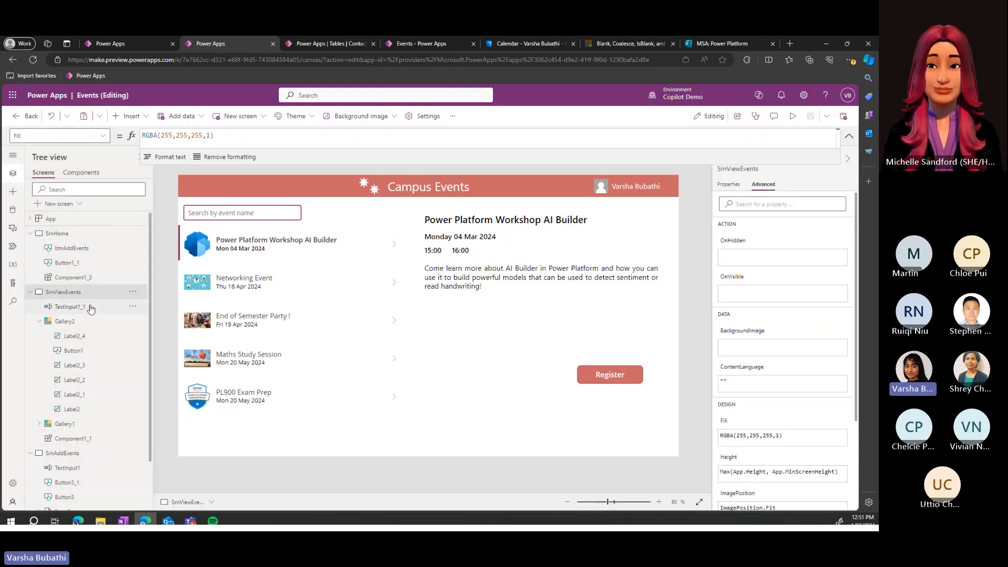
Step: Insert a Back arrow icon into the header component and shrink it to about 52 by 36 at the header's left end
left_click(257, 193)
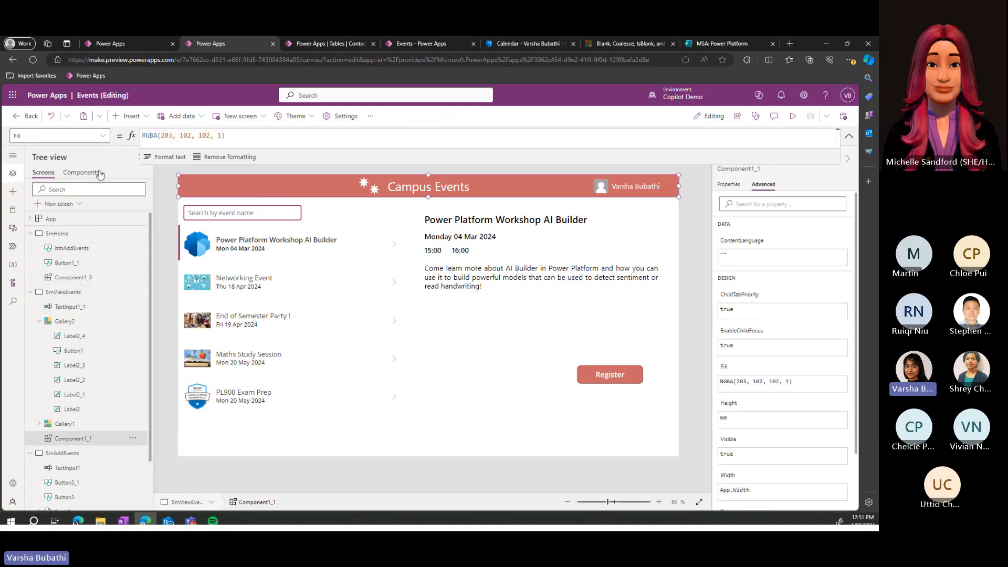
left_click(81, 172)
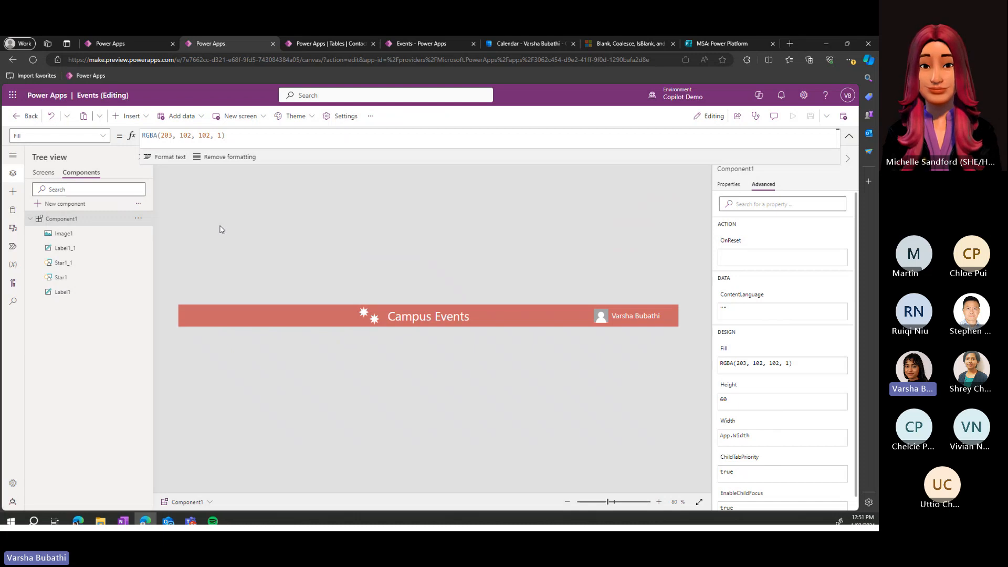
key("alt+Tab")
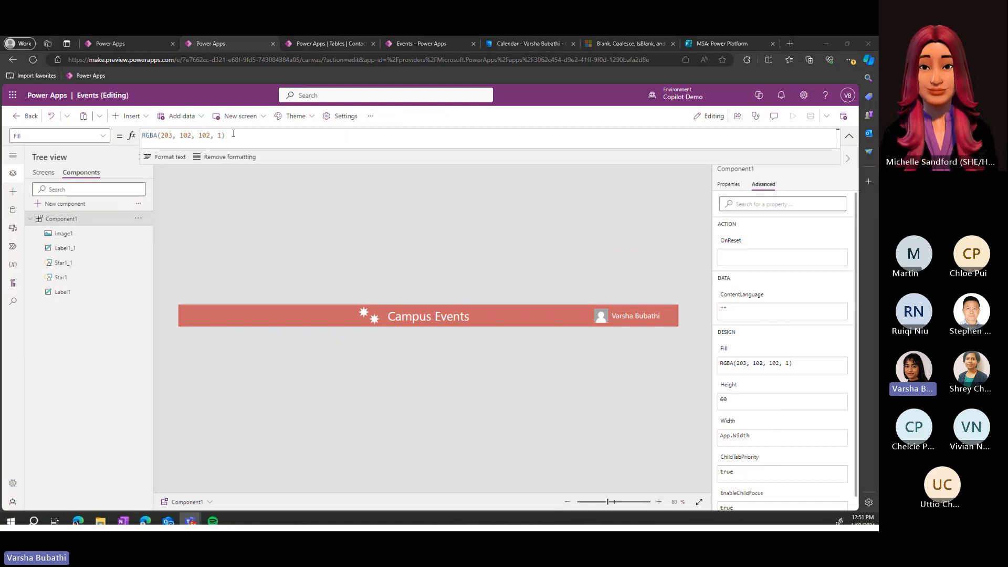
left_click_drag(268, 164, 282, 134)
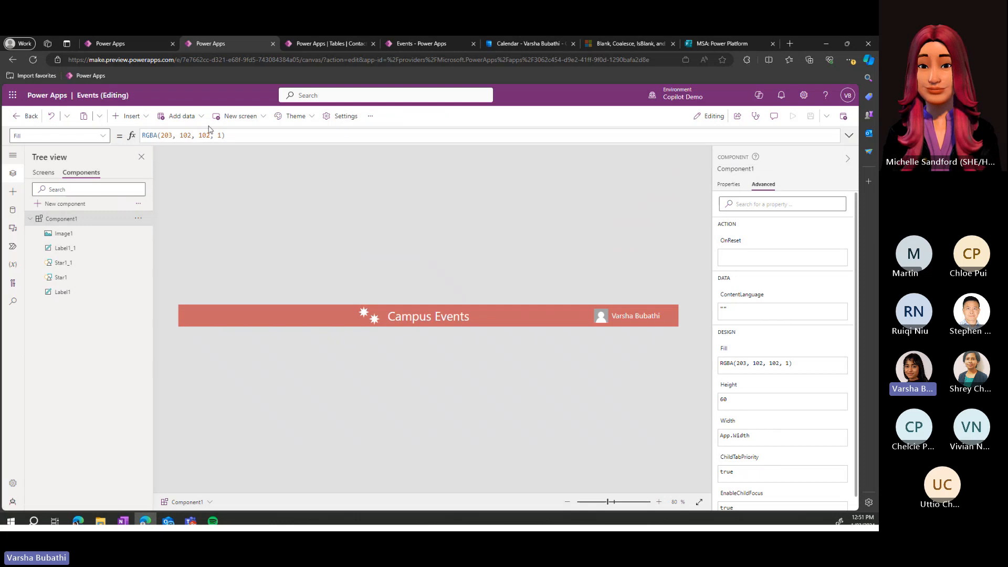
left_click(140, 121)
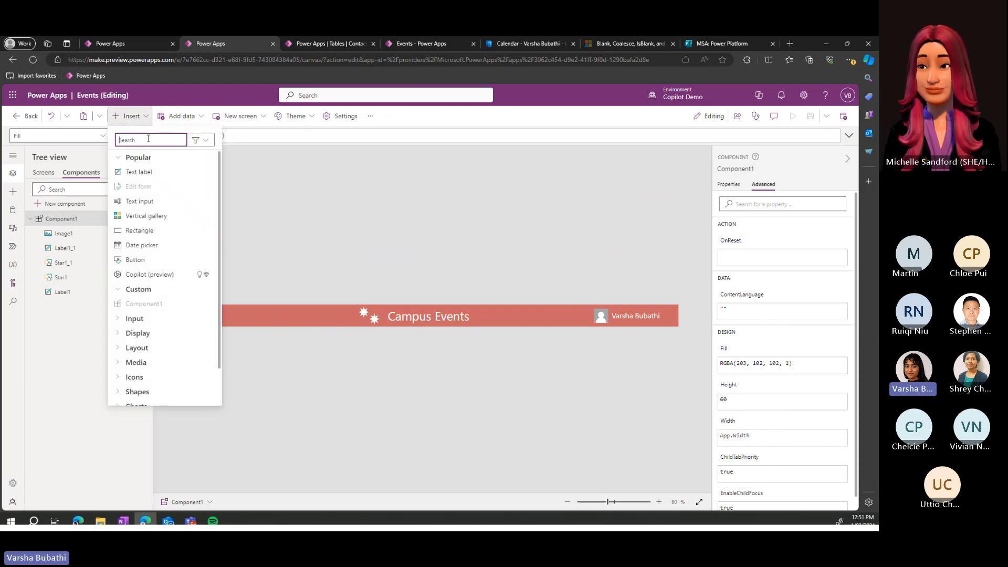
type("bac")
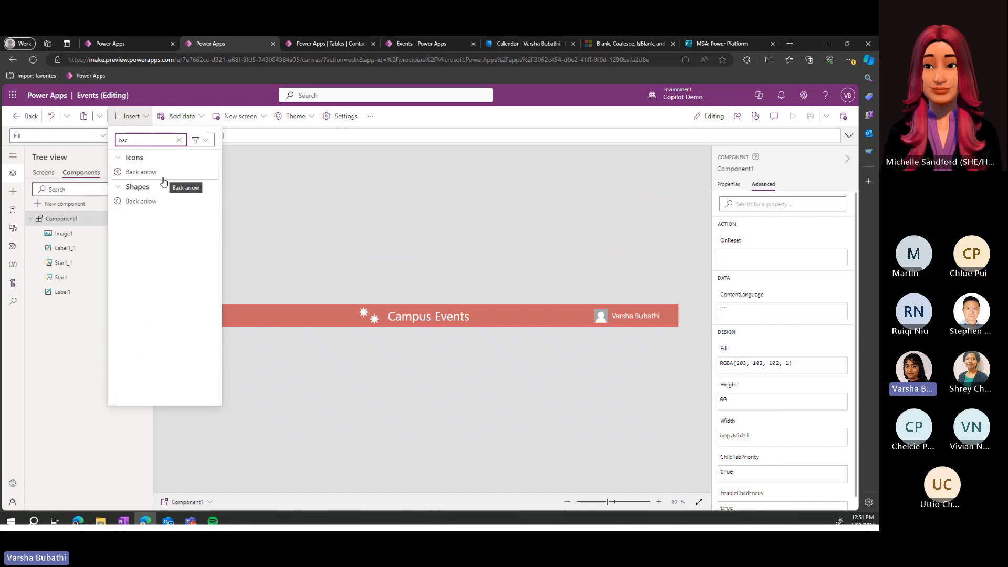
left_click(177, 181)
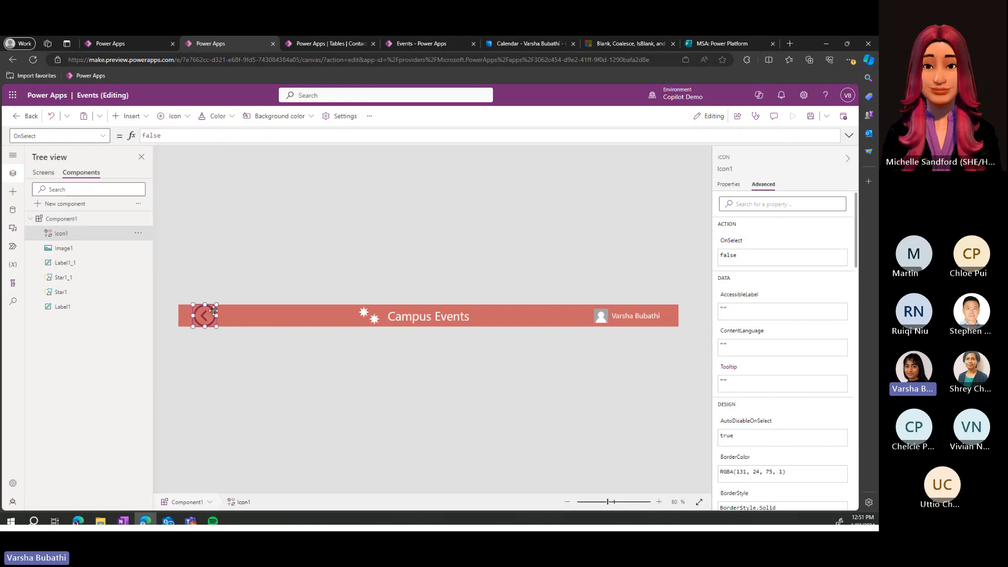
left_click_drag(217, 305, 194, 315)
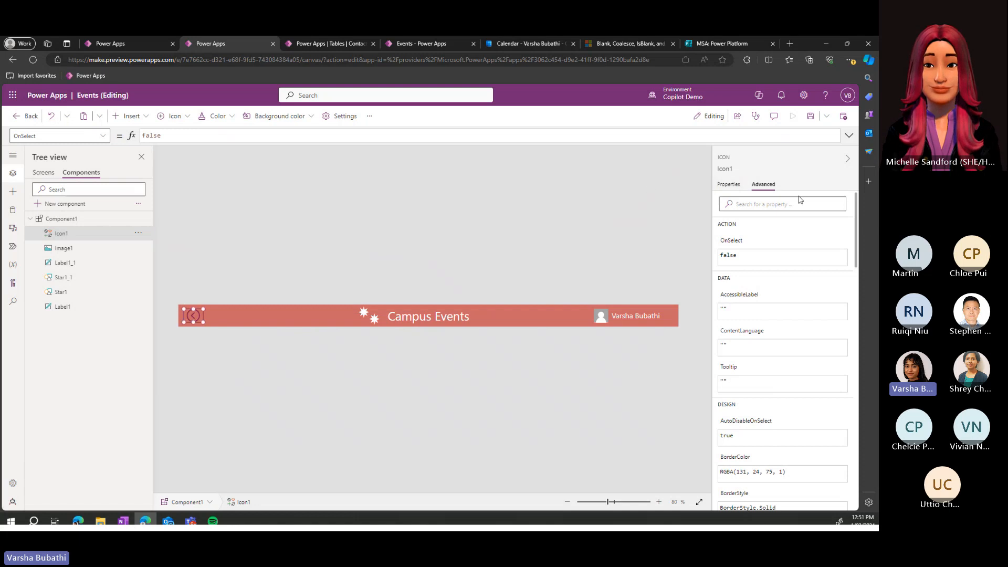
Step: Color the header component's back icon white and set its OnSelect formula to Back()
left_click(730, 185)
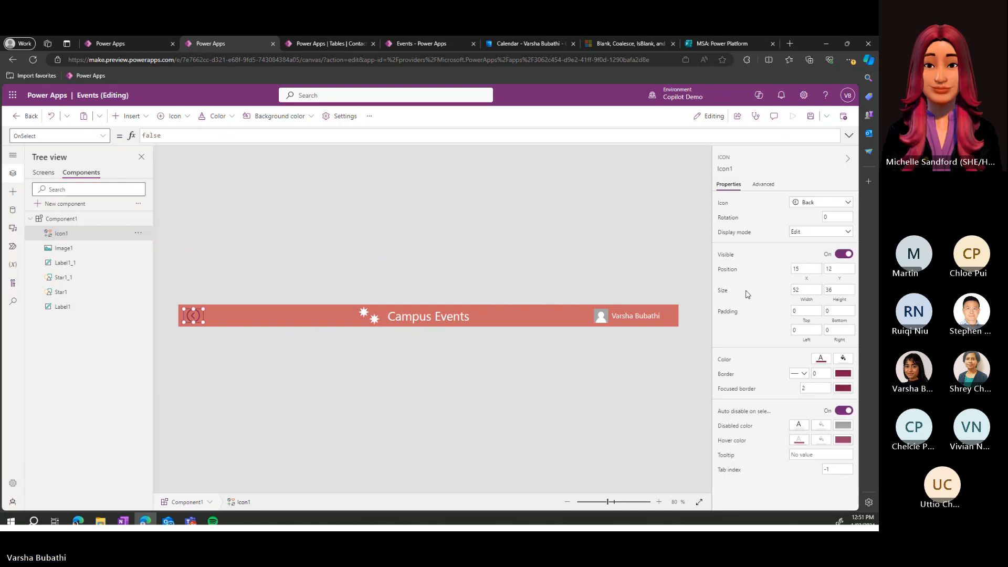
left_click(843, 360)
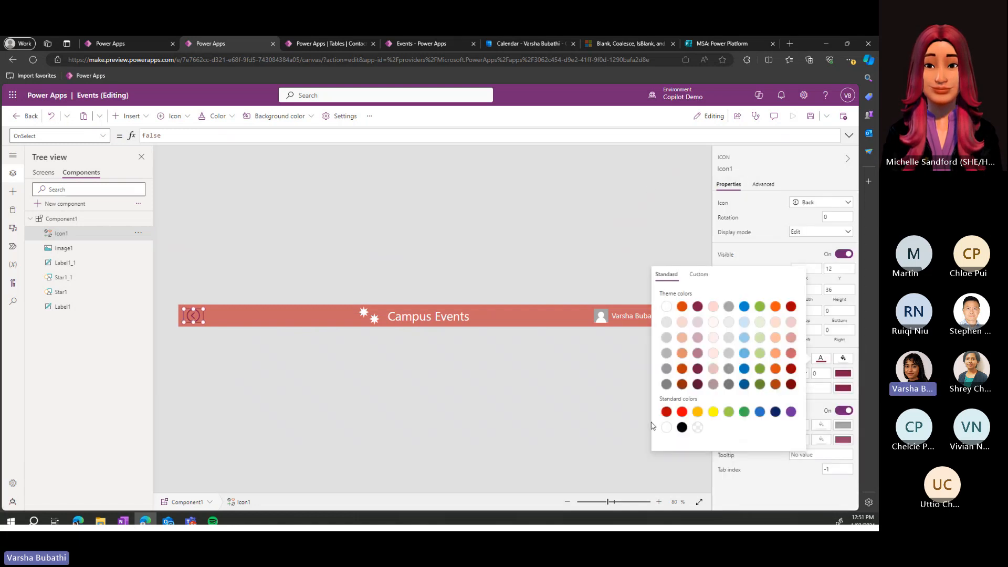
left_click(757, 185)
left_click(745, 248)
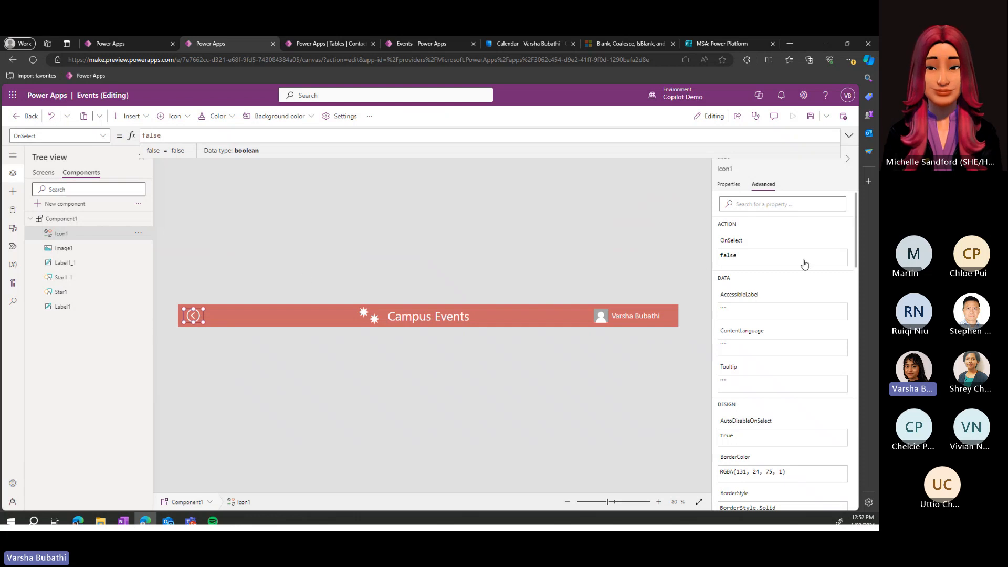
left_click(782, 258)
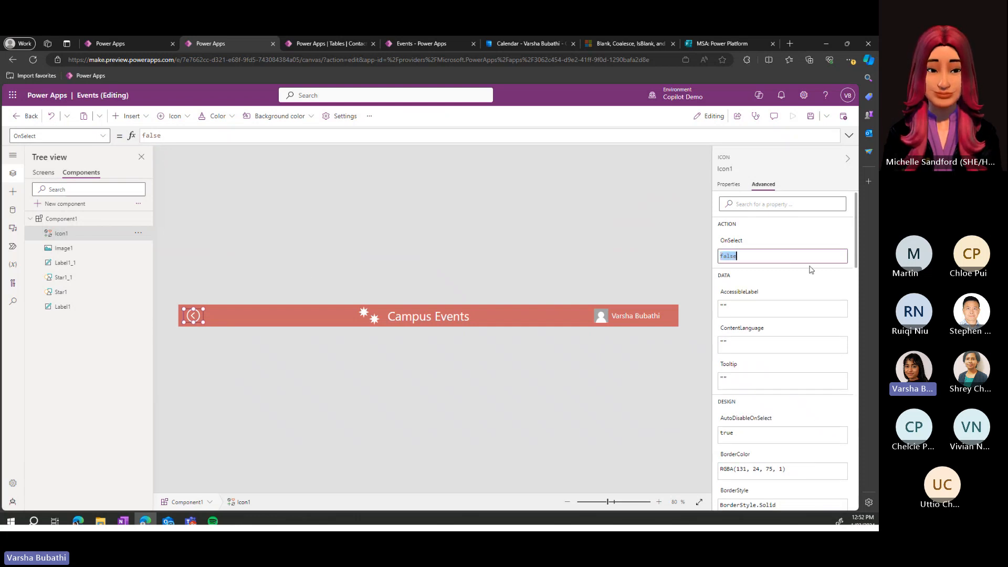
type("Back")
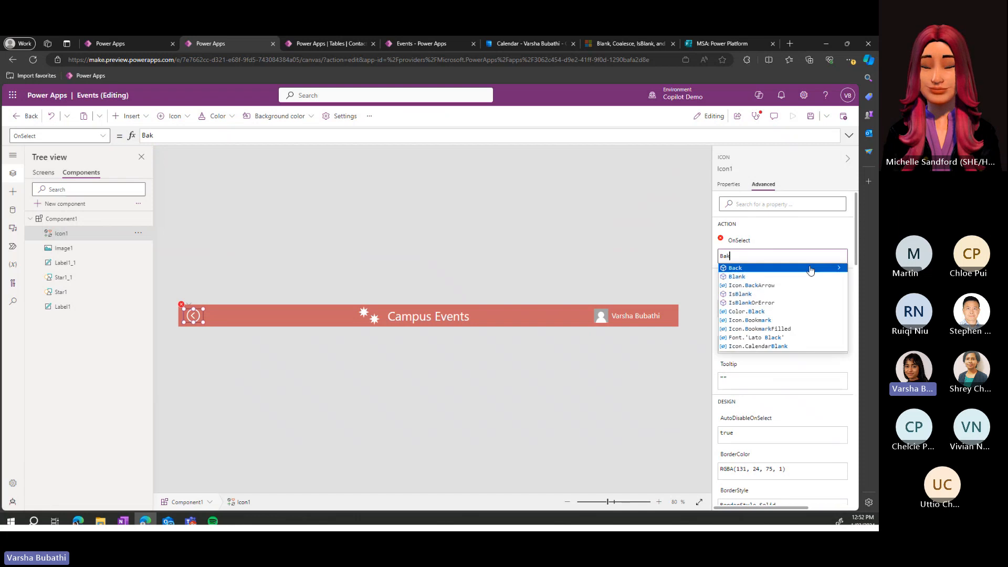
left_click(810, 270)
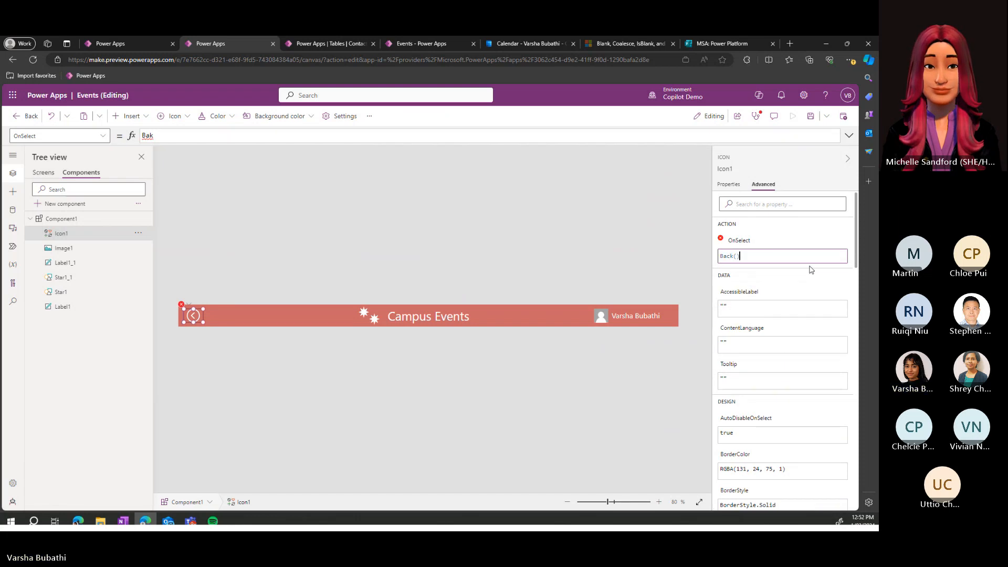
left_click(793, 229)
left_click(118, 219)
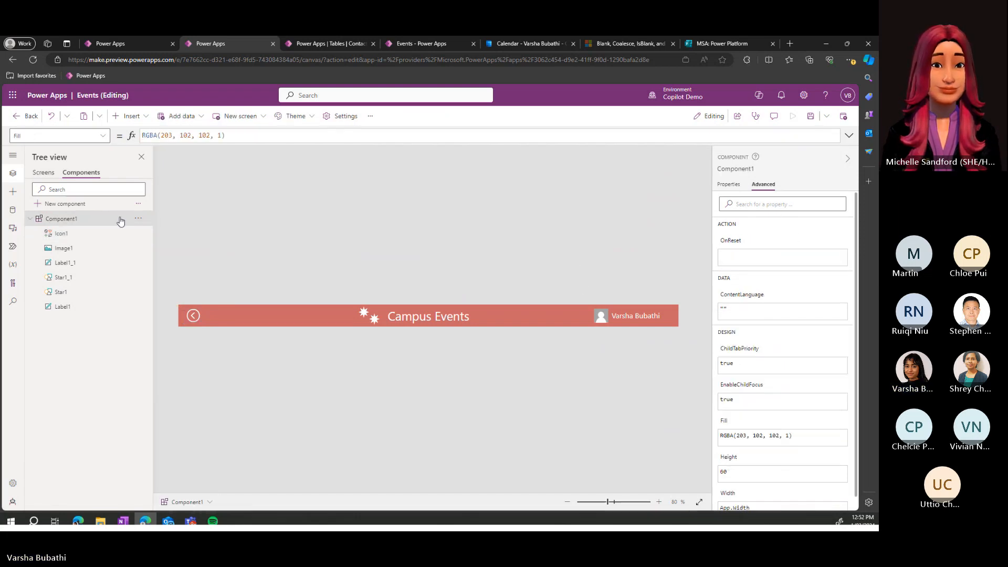
left_click(42, 174)
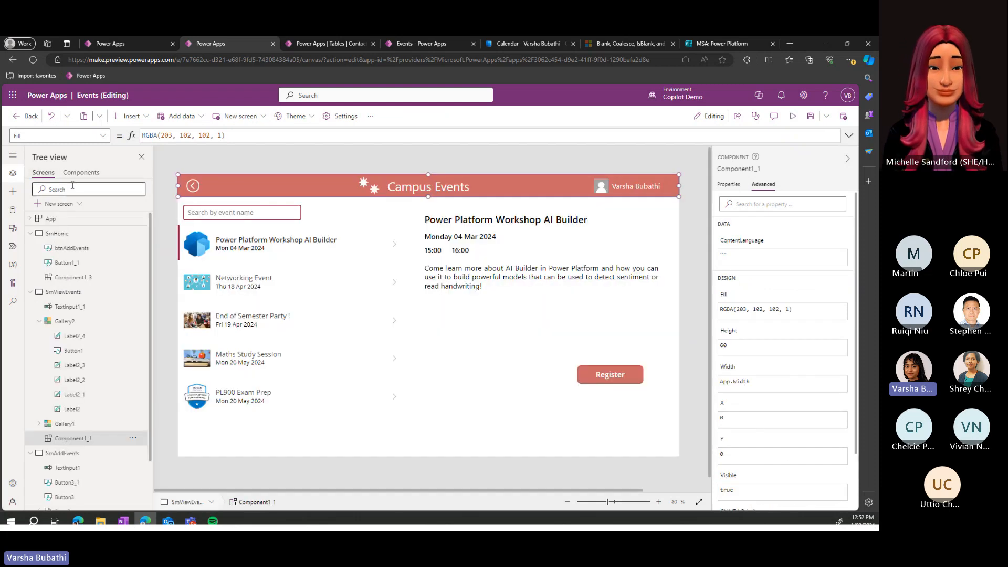
Step: Check the header component's back icon on the home, view-events and add-events screens, ending on the home screen
left_click(62, 233)
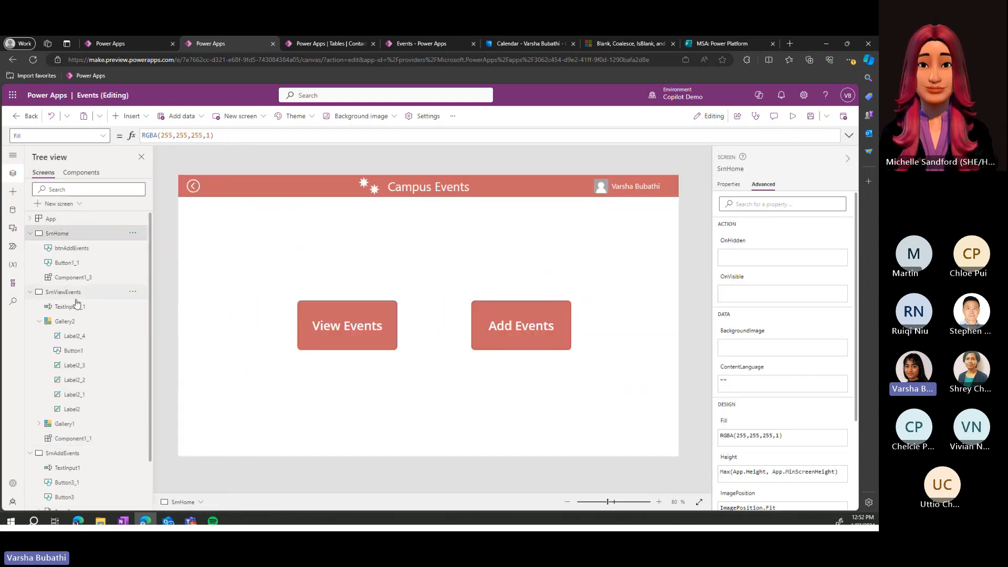
left_click(66, 292)
left_click(73, 453)
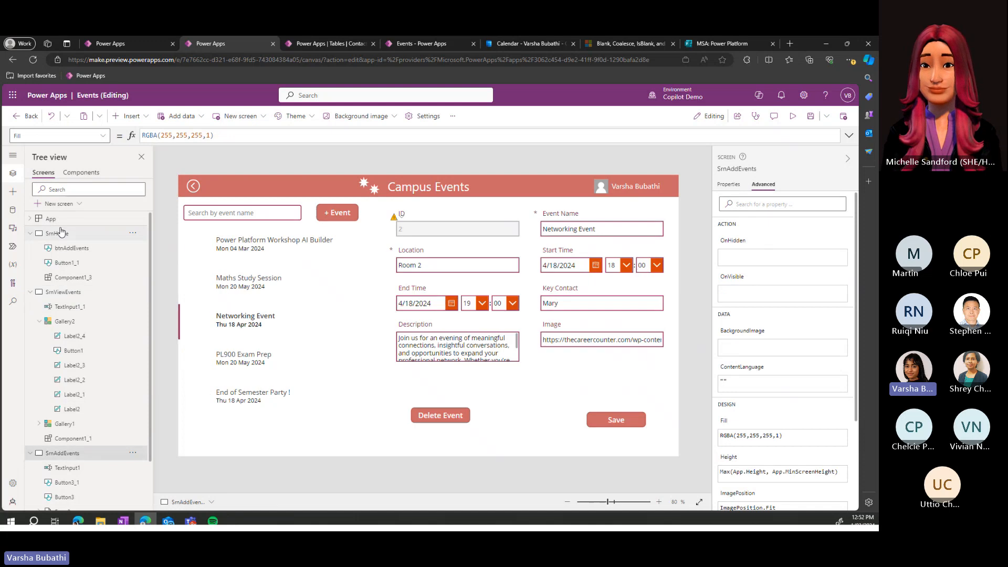
left_click(61, 234)
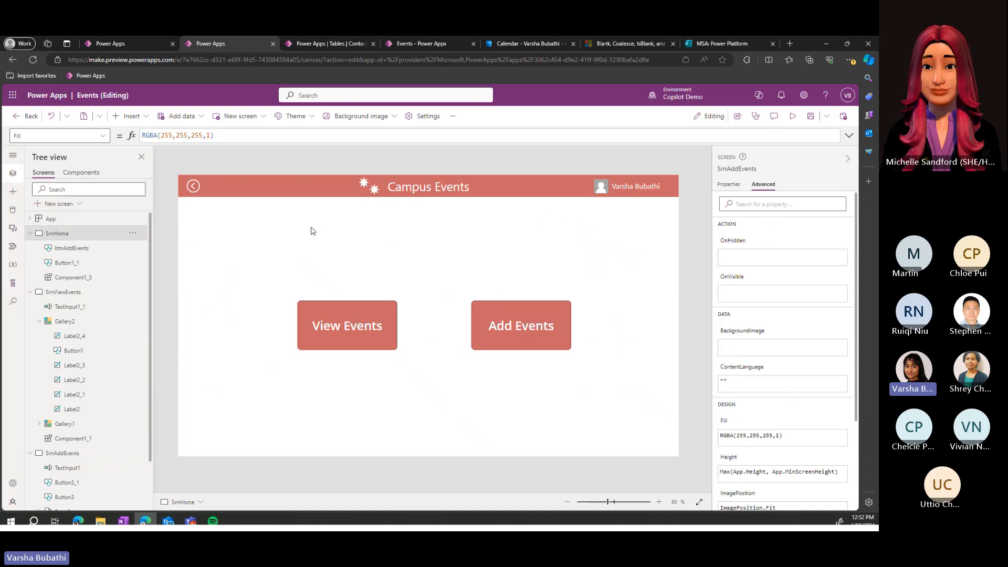
Step: Preview the app, test the header's back icon from the View Events and Add Events pages, and exit the preview
left_click(790, 116)
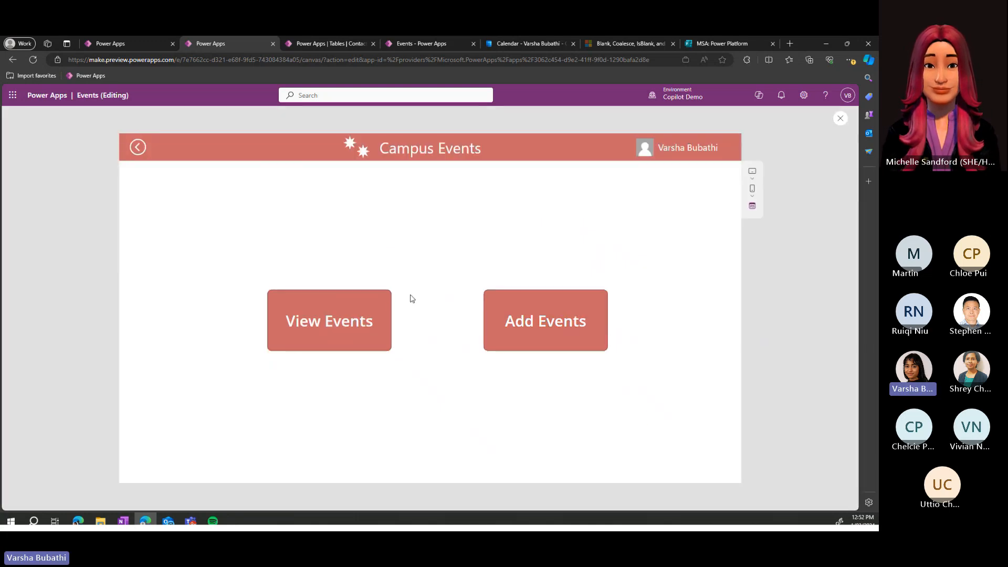
left_click(361, 317)
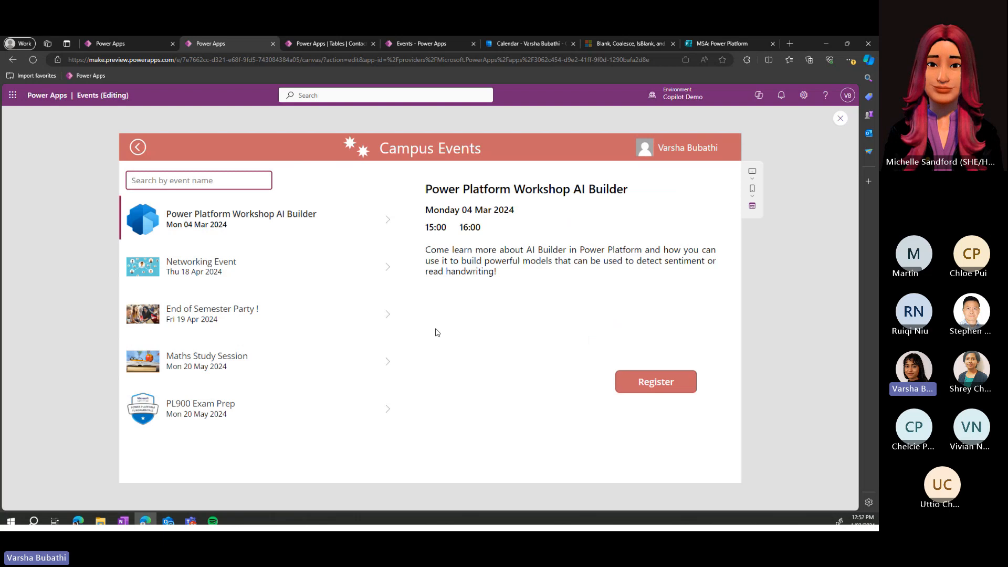
left_click(139, 151)
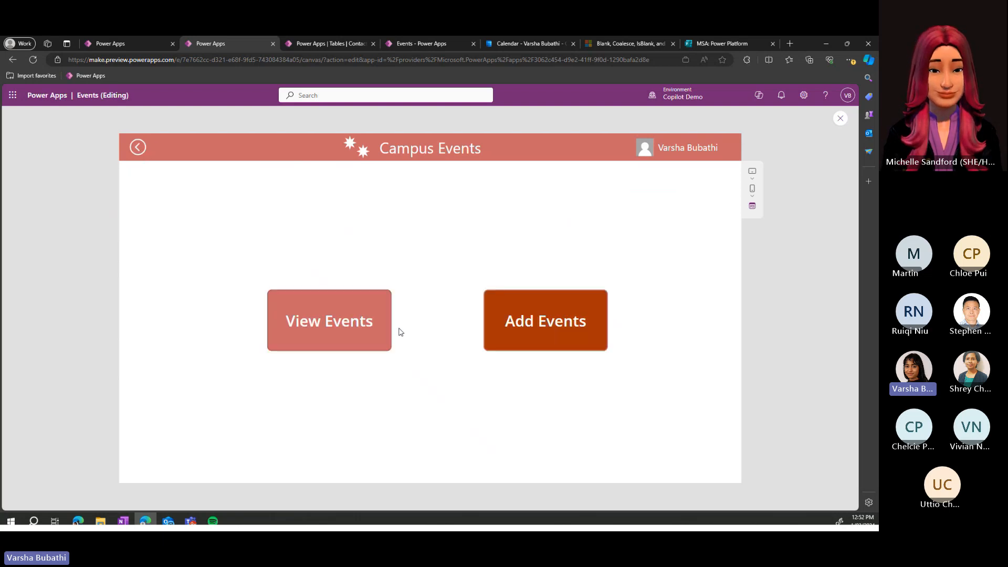
left_click(566, 346)
left_click(147, 152)
left_click(345, 321)
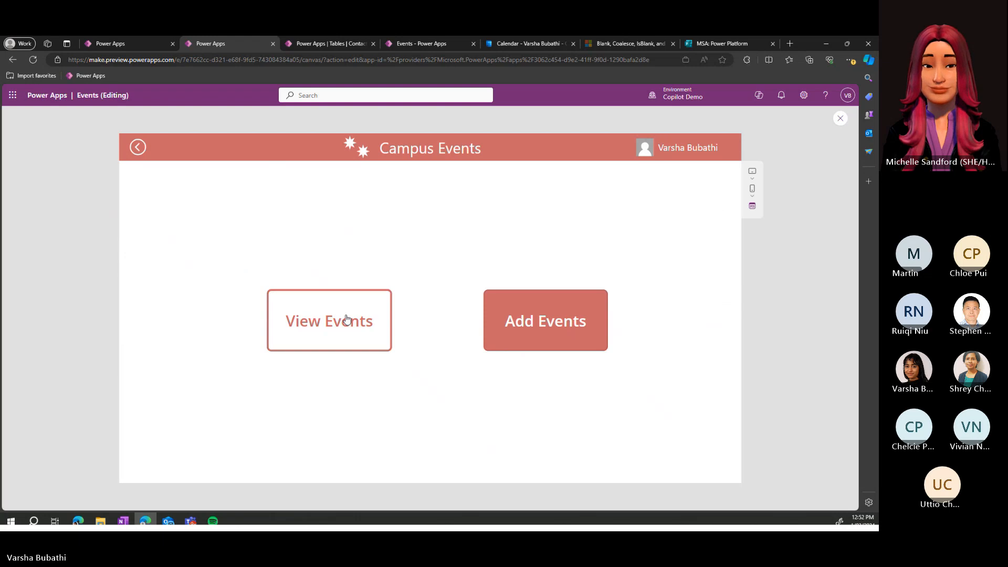
left_click(135, 147)
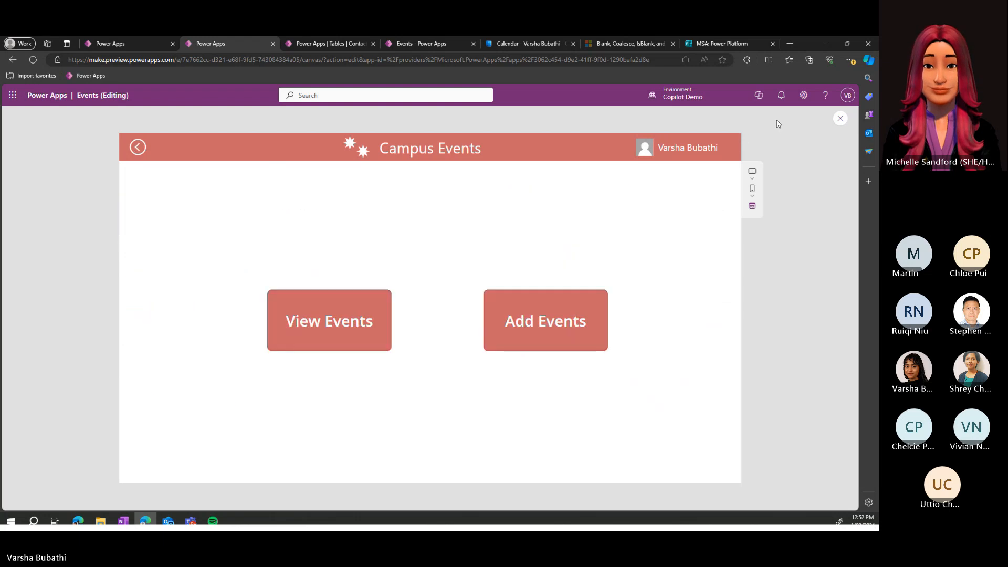
left_click(840, 119)
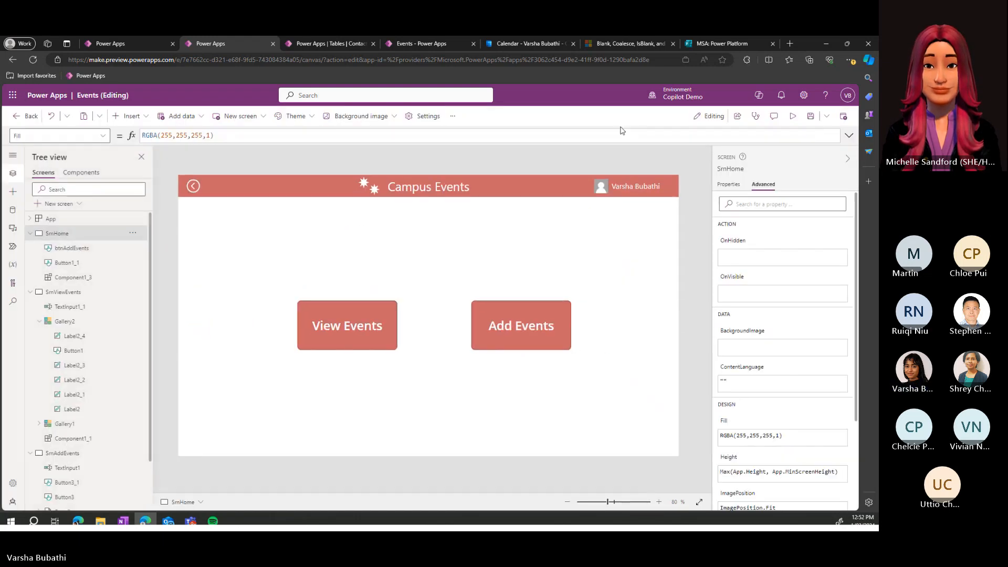
Step: Switch to Microsoft Learn and open the Power Fx reference article for the Back function
left_click(618, 44)
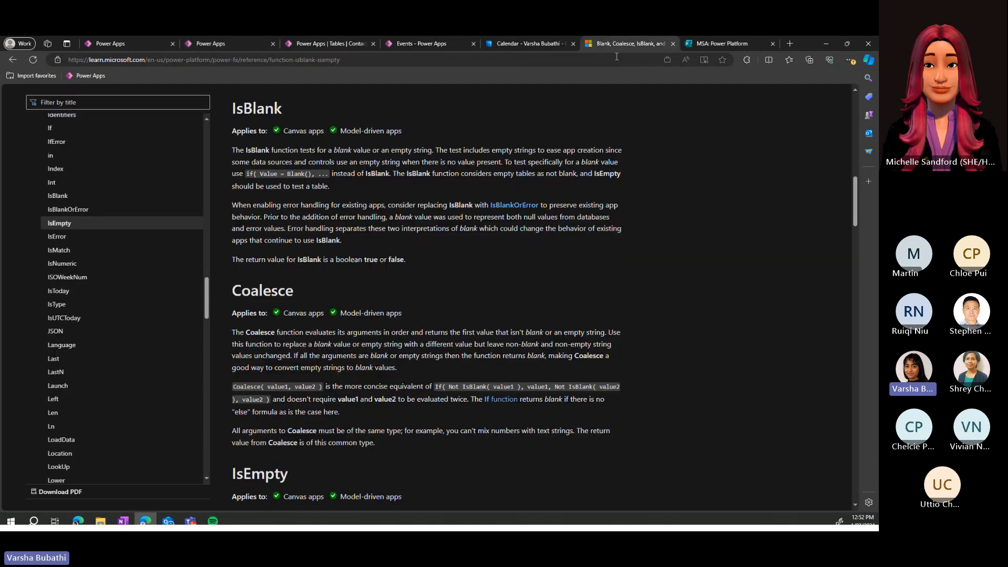
scroll(329, 295, "up", 10)
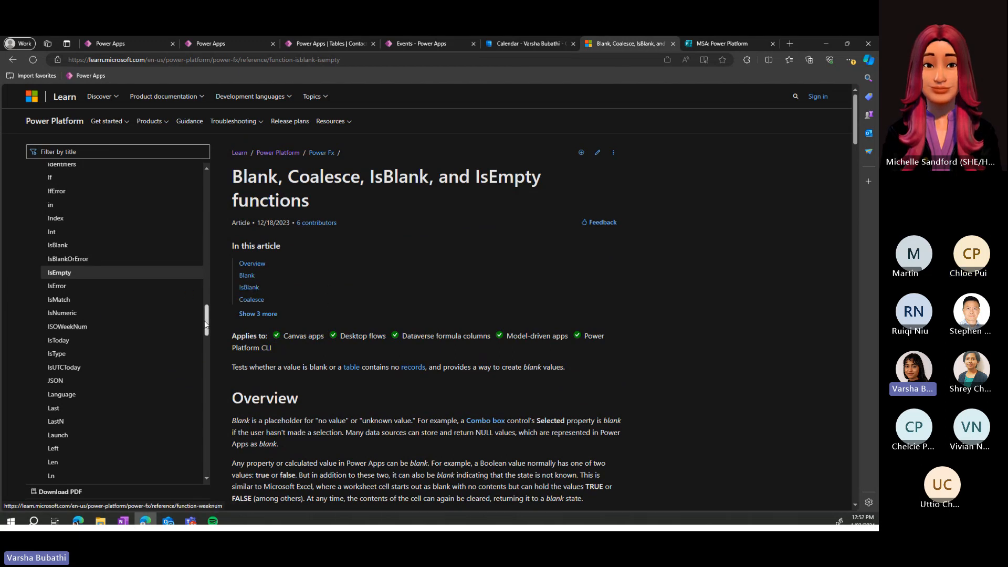
left_click_drag(205, 324, 209, 273)
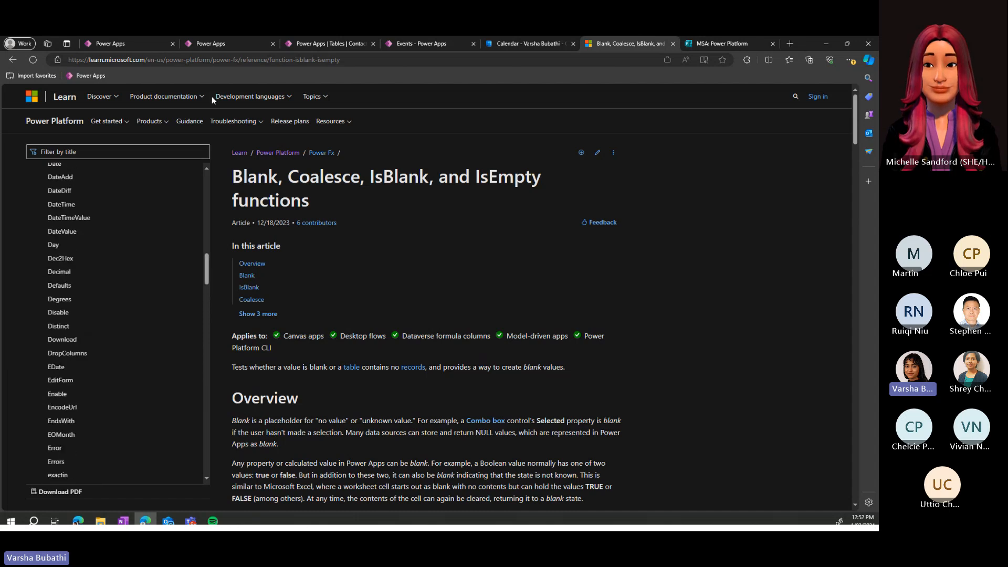
left_click_drag(206, 275, 207, 227)
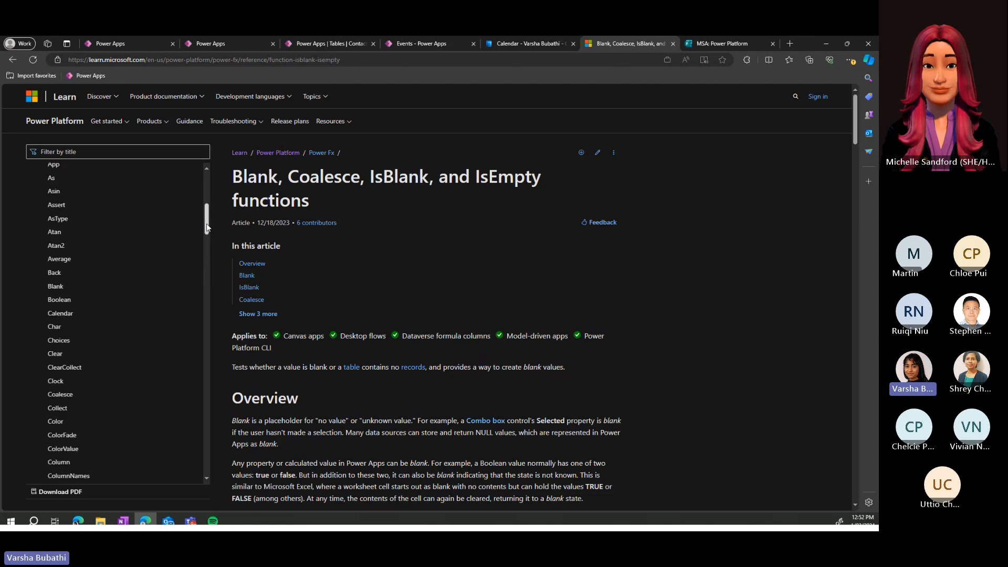
left_click(78, 274)
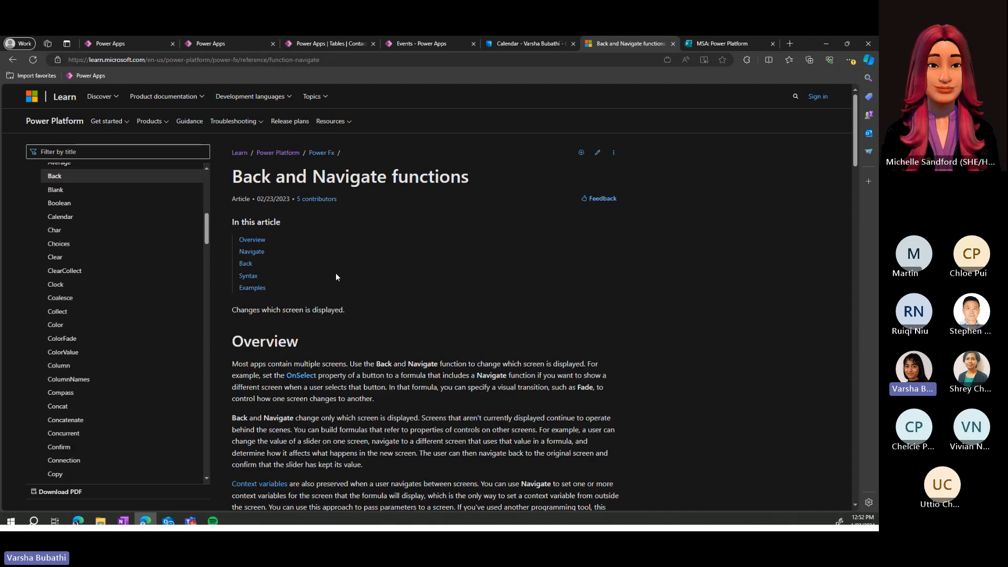
Step: Examine the Overview and Navigate sections of the Back and Navigate functions article
left_click_drag(242, 177, 391, 171)
left_click(391, 171)
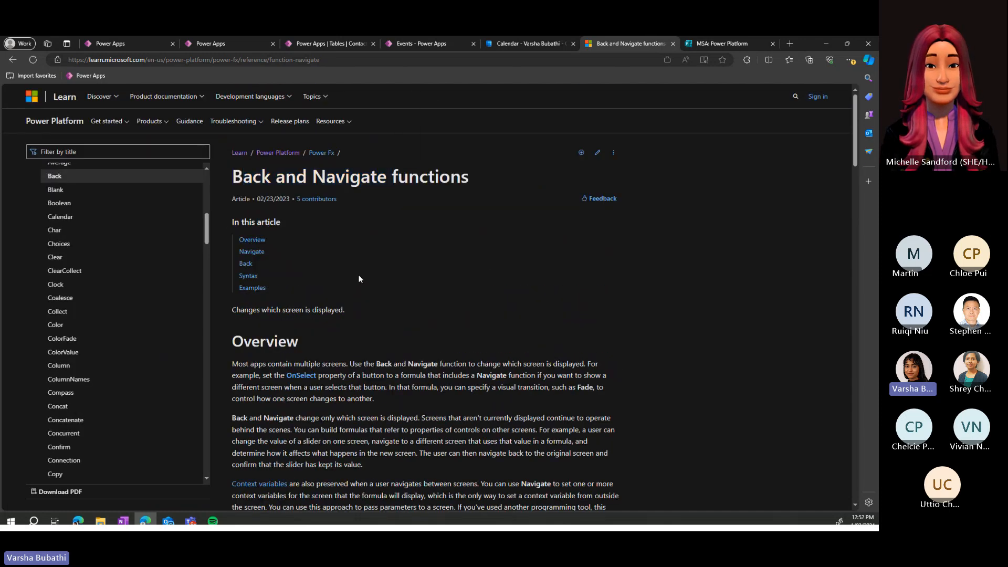
scroll(359, 280, "down", 5)
scroll(359, 279, "down", 2)
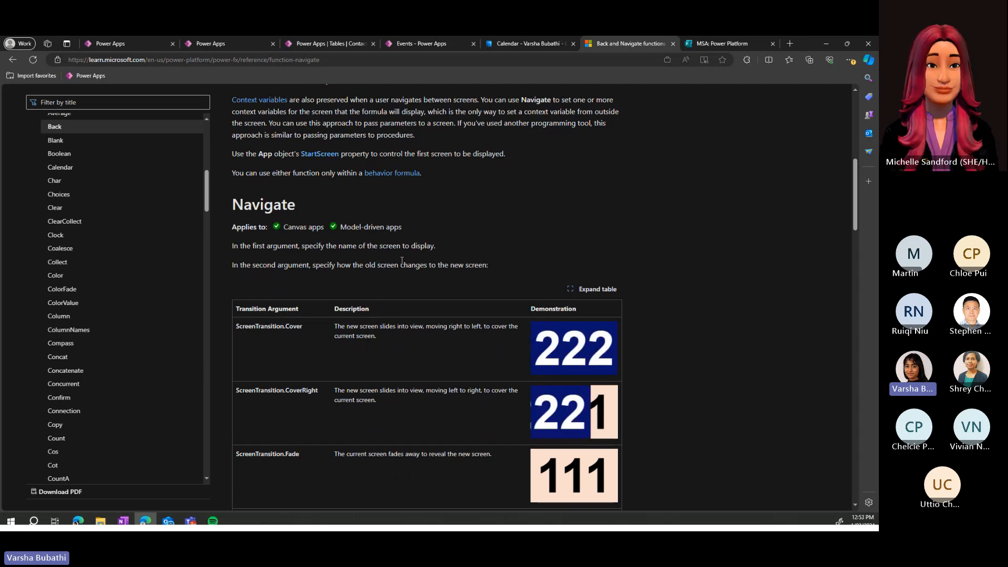
scroll(401, 266, "up", 2)
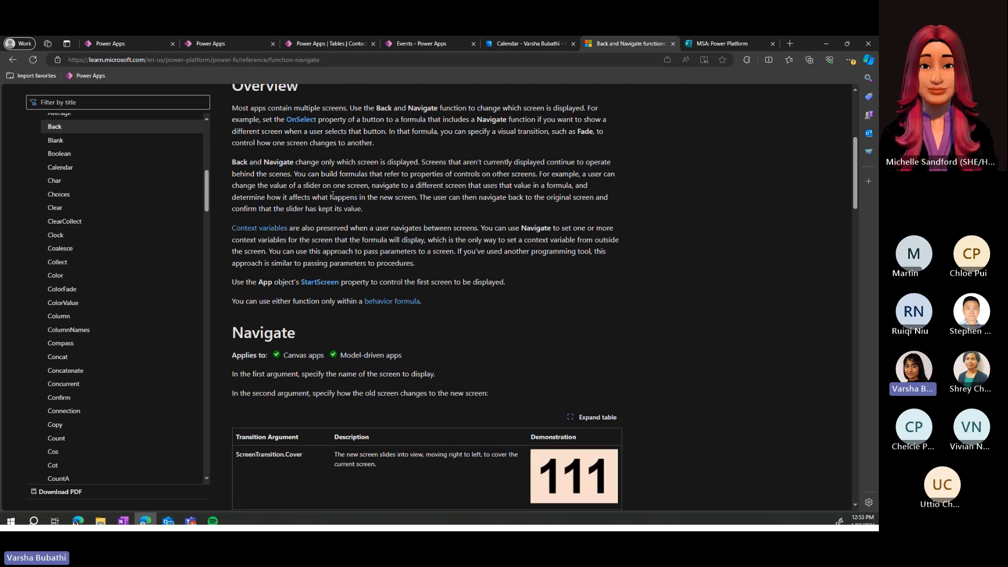
Step: Return to the Events app in Power Apps and collapse the home, view-events and add-events screens in the tree
left_click(219, 47)
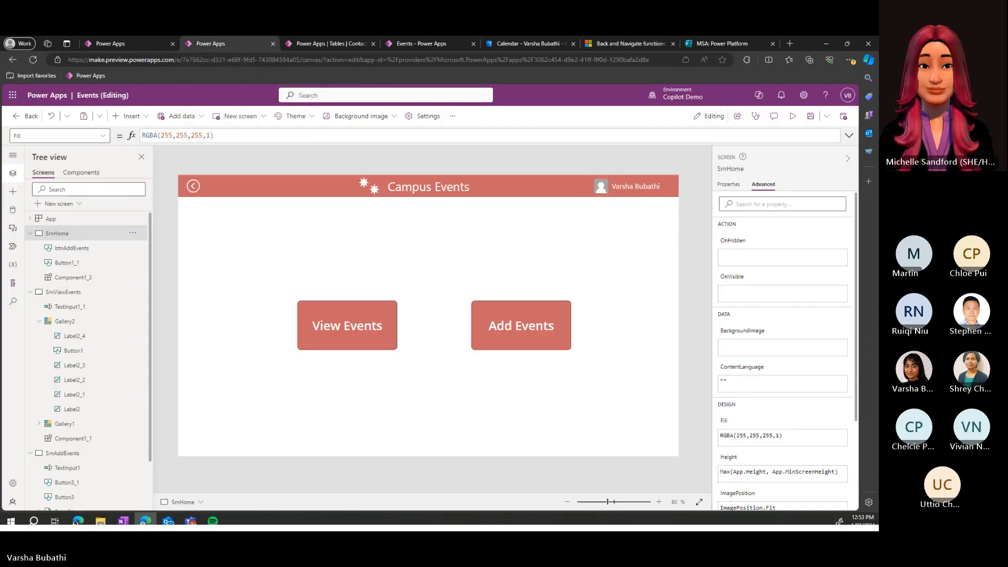
key("alt+Tab")
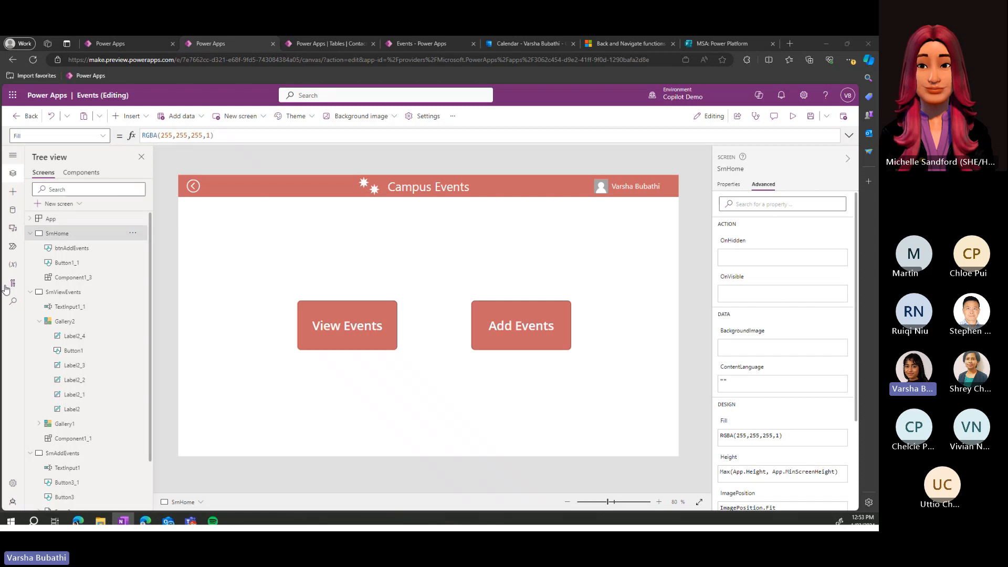
left_click(30, 233)
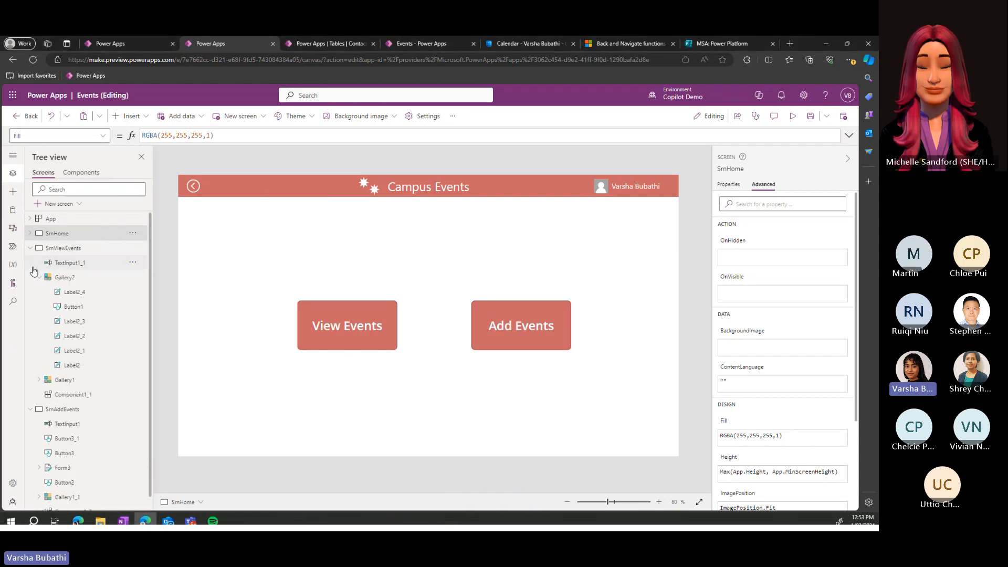
left_click(30, 249)
left_click(30, 262)
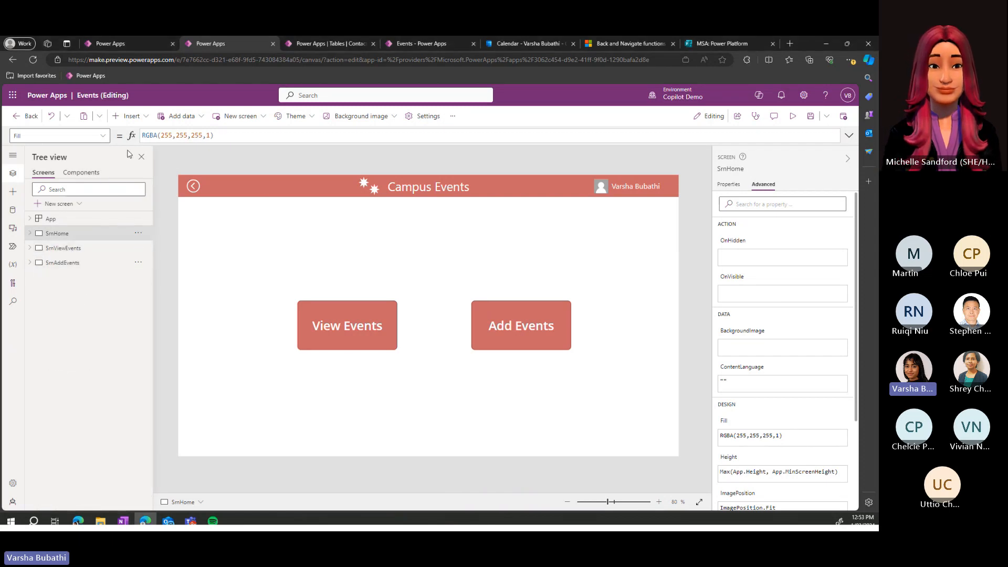
Step: Add a new screen from the Calendar template and view the Outlook calendar while it is being created
left_click(237, 117)
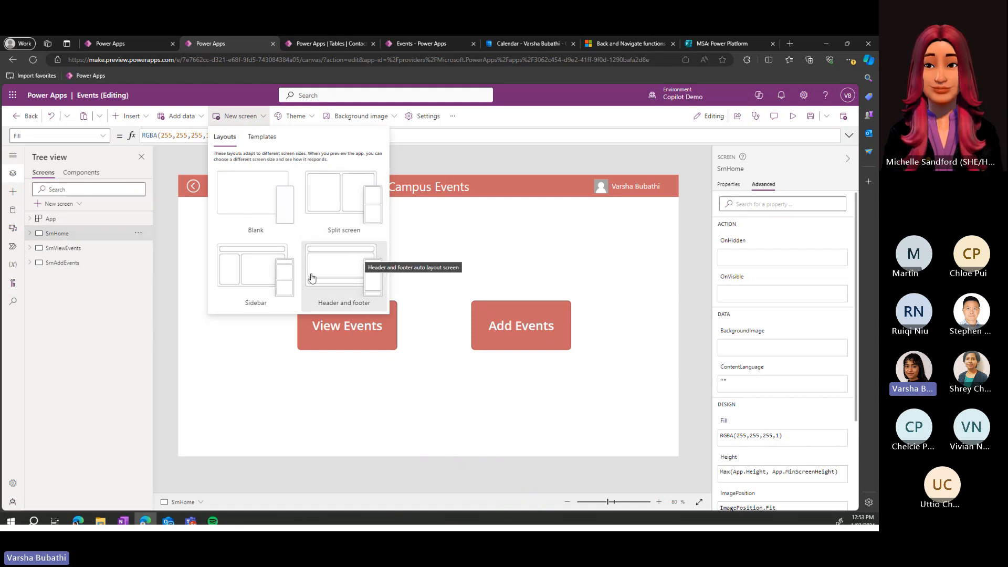
left_click(262, 136)
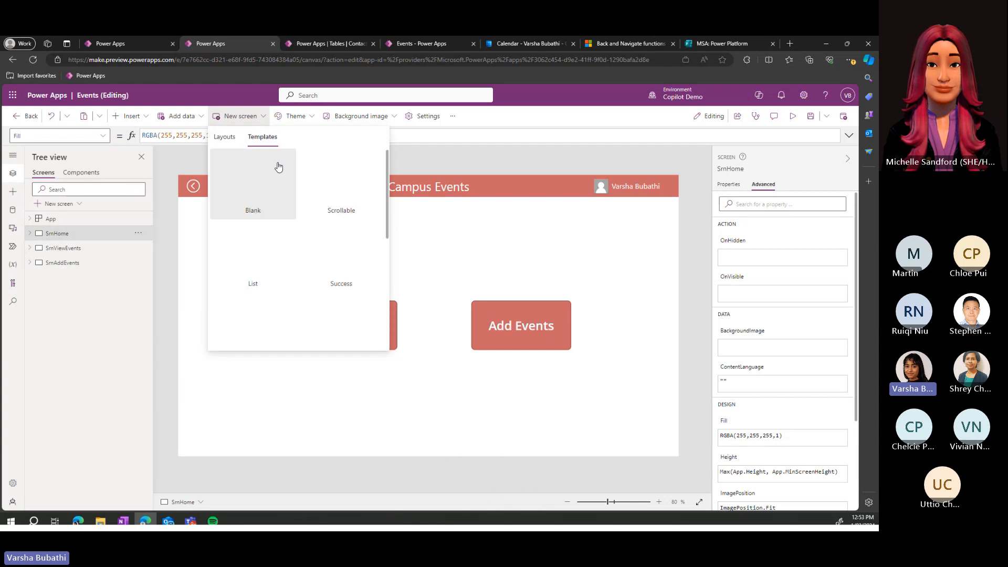
scroll(278, 204, "down", 3)
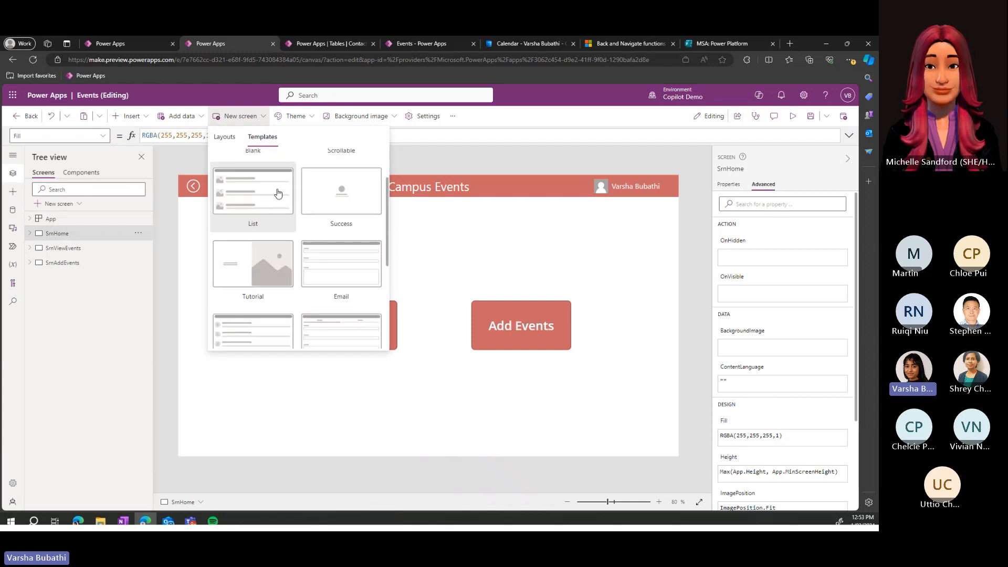
scroll(281, 214, "down", 4)
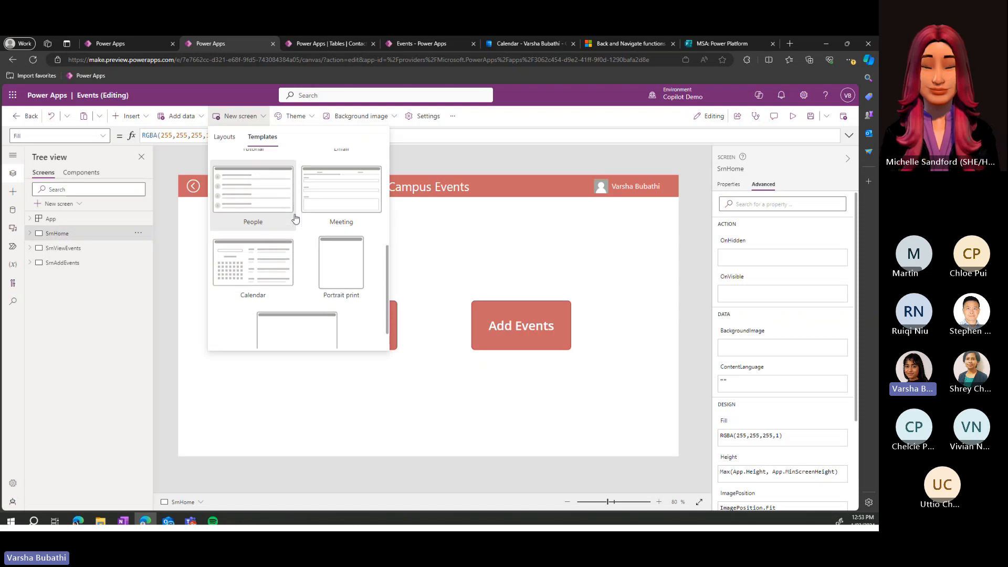
left_click(254, 258)
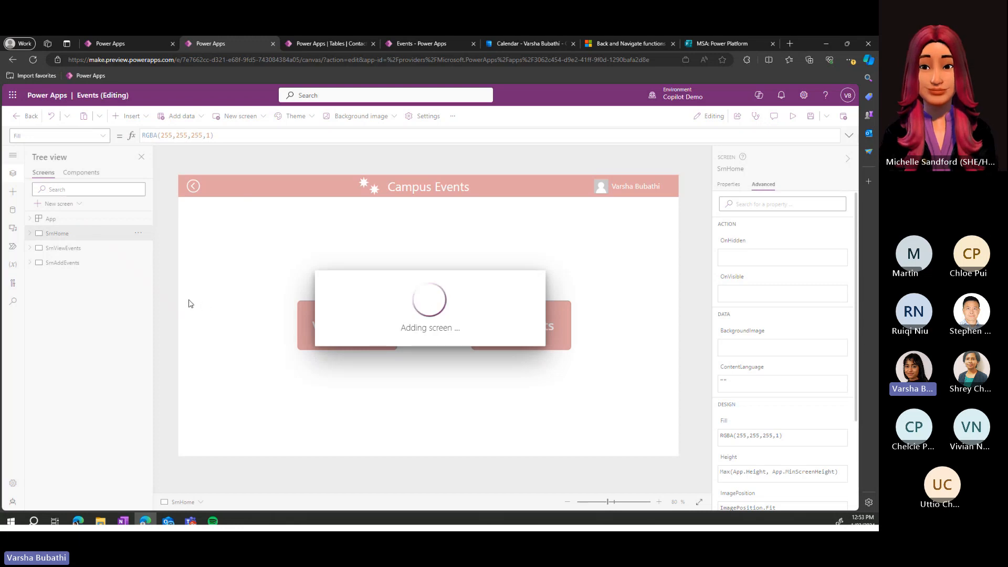
left_click(550, 42)
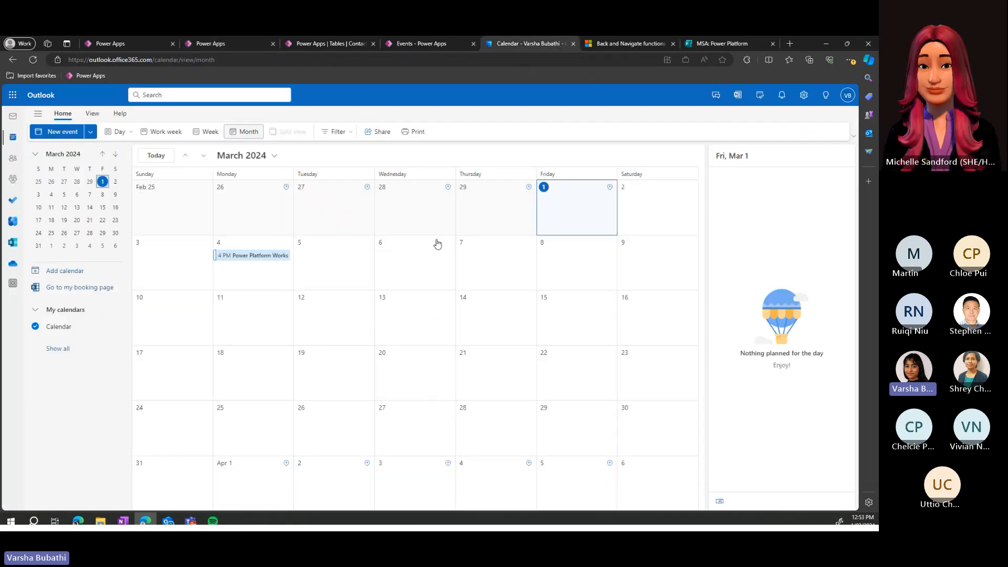
left_click(234, 43)
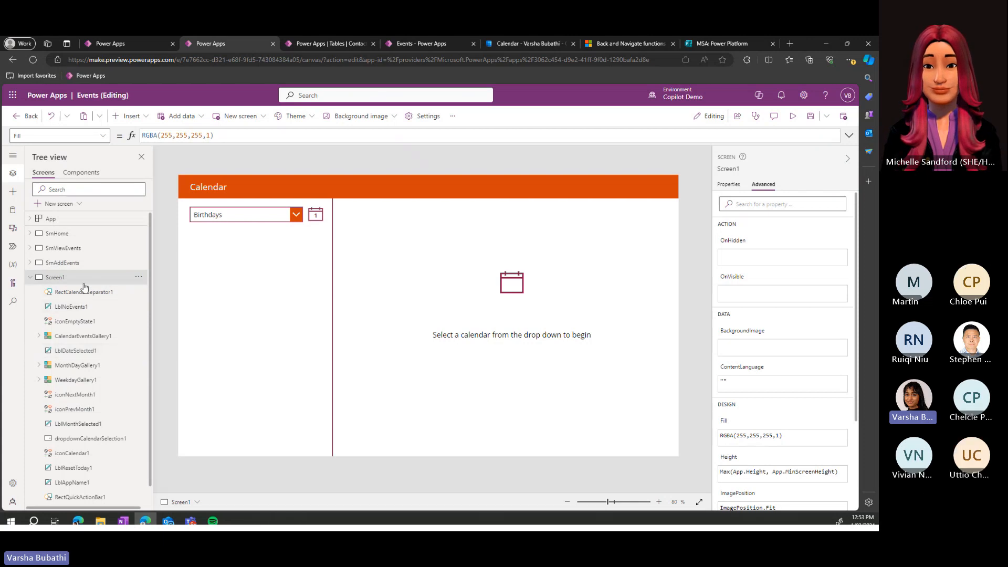
Step: Inspect the calendar screen's controls, including its galleries, labels, next-month icon and calendar selection dropdown
left_click(97, 336)
left_click(91, 363)
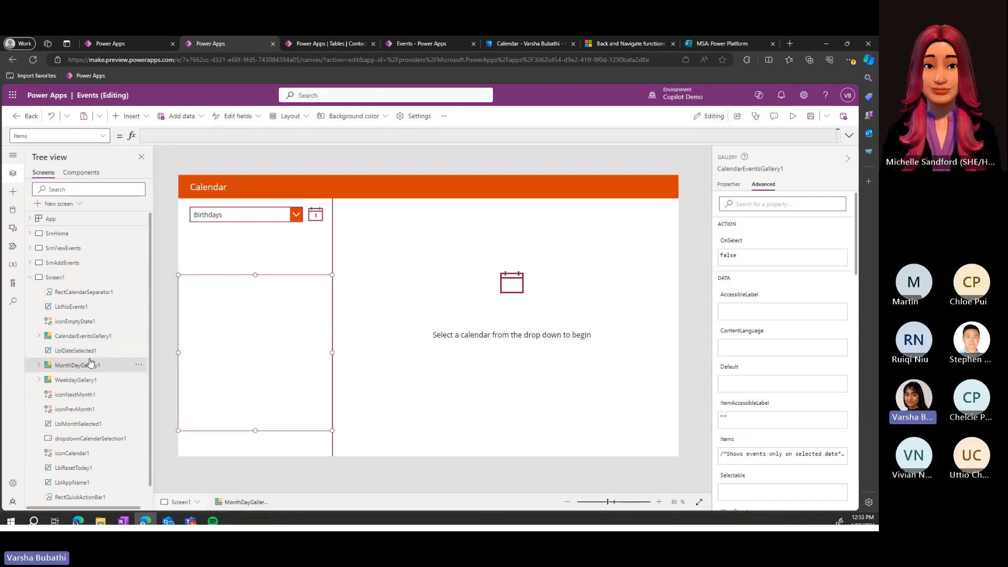
left_click(93, 308)
left_click(90, 351)
left_click(85, 394)
left_click(84, 440)
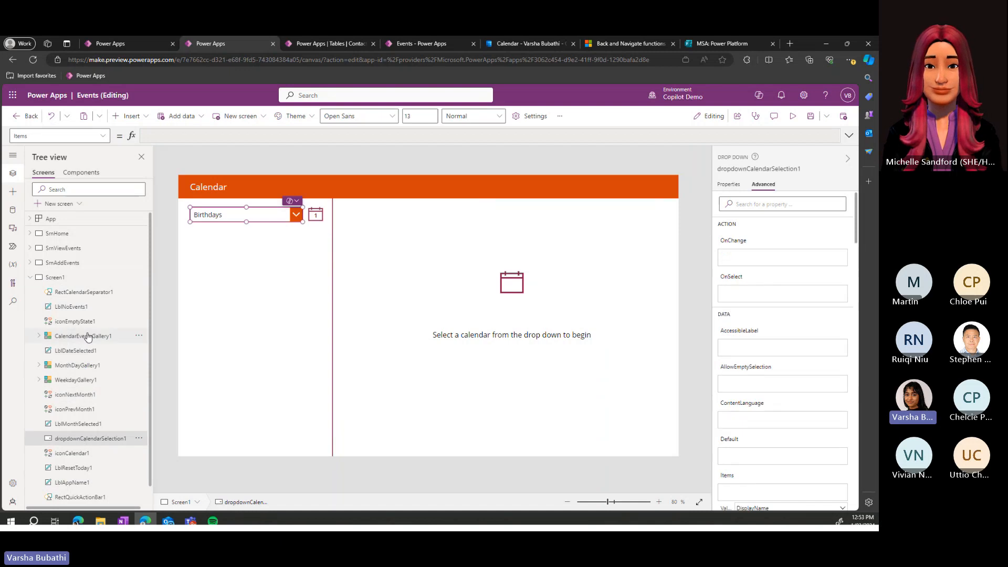
left_click(87, 336)
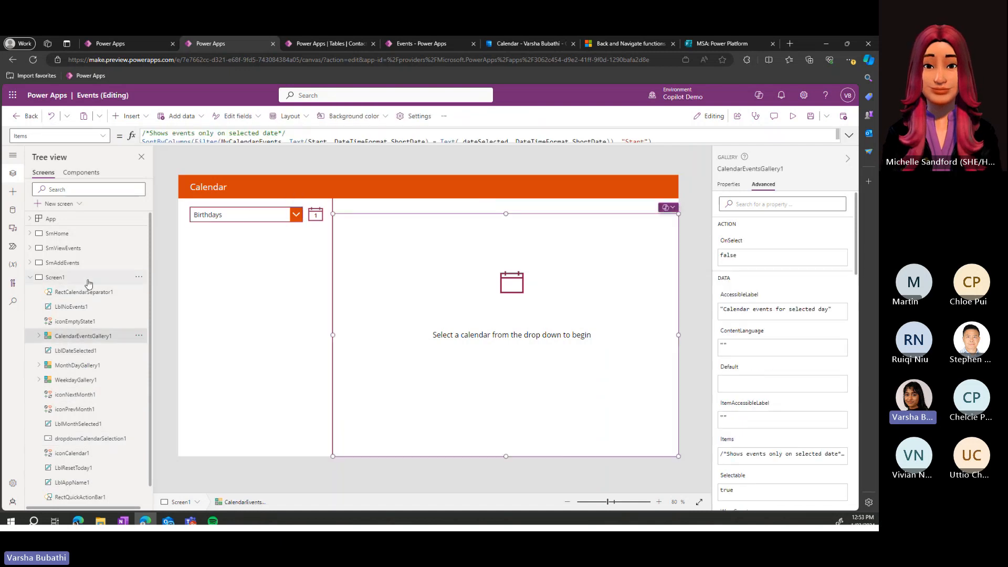
Step: Preview the calendar screen, choose the Calendar calendar, and view the events for April 18, 2024
left_click(792, 116)
left_click(266, 185)
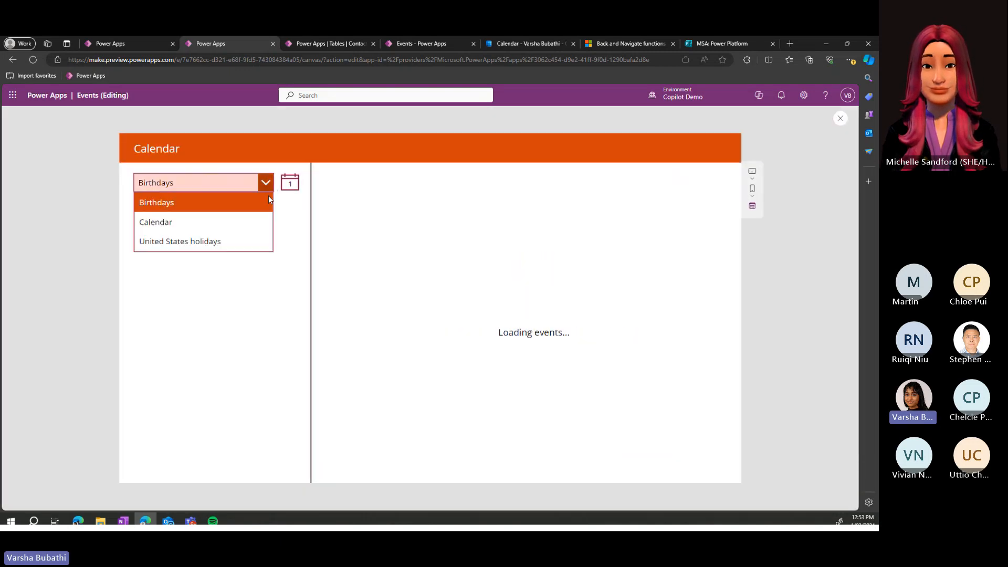
left_click(242, 223)
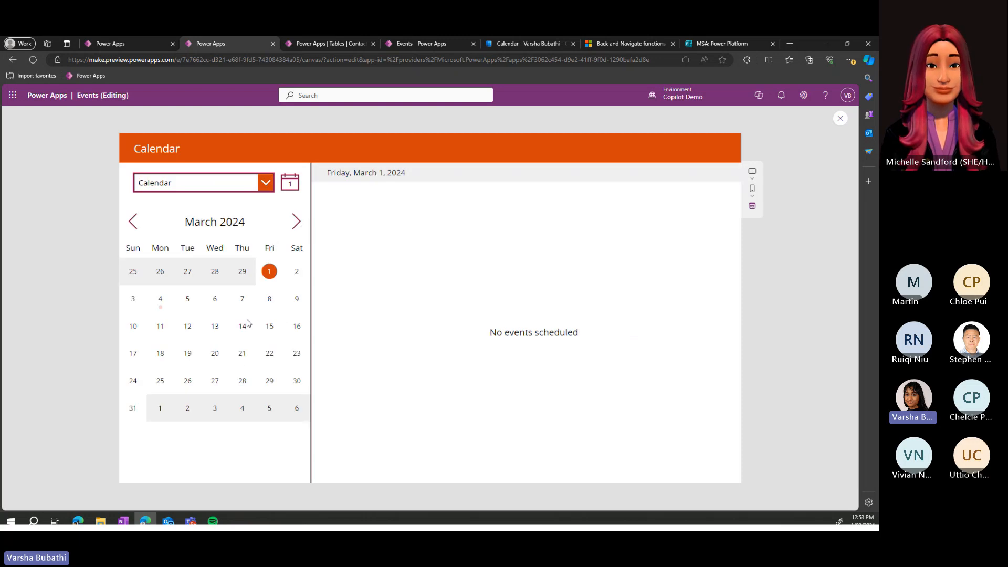
left_click(297, 222)
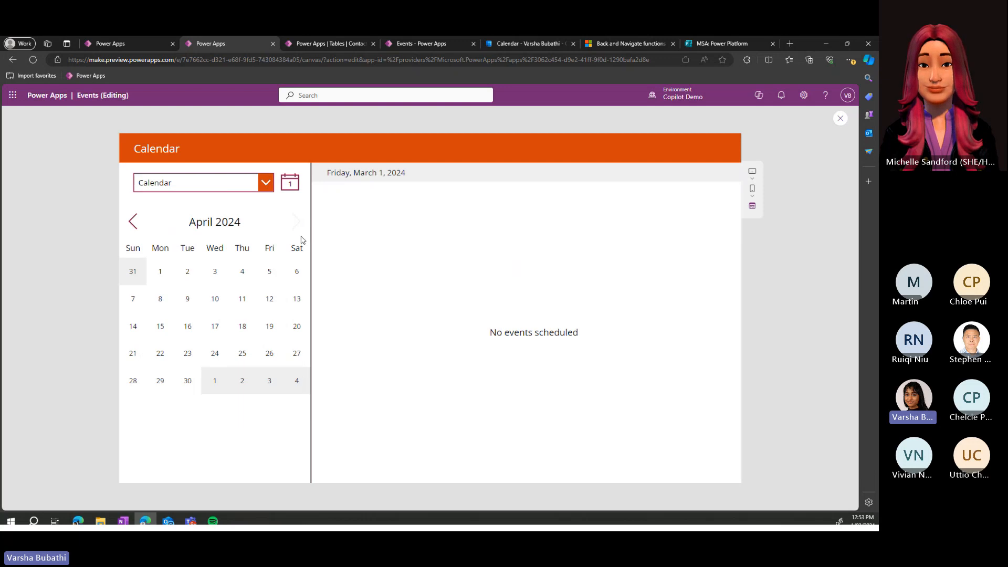
left_click(248, 330)
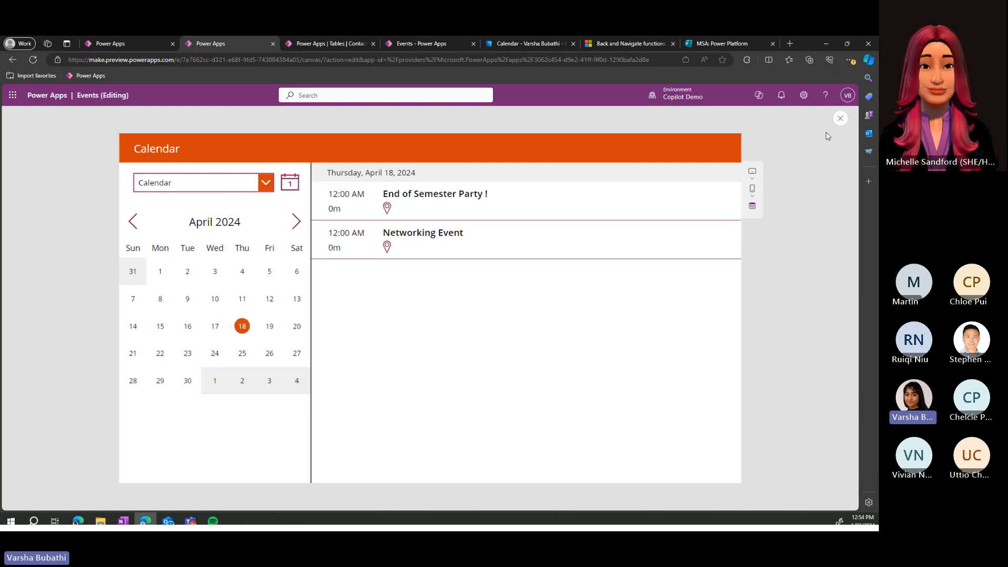
Step: Close the preview and examine the Items formula of the calendar events gallery
left_click(840, 119)
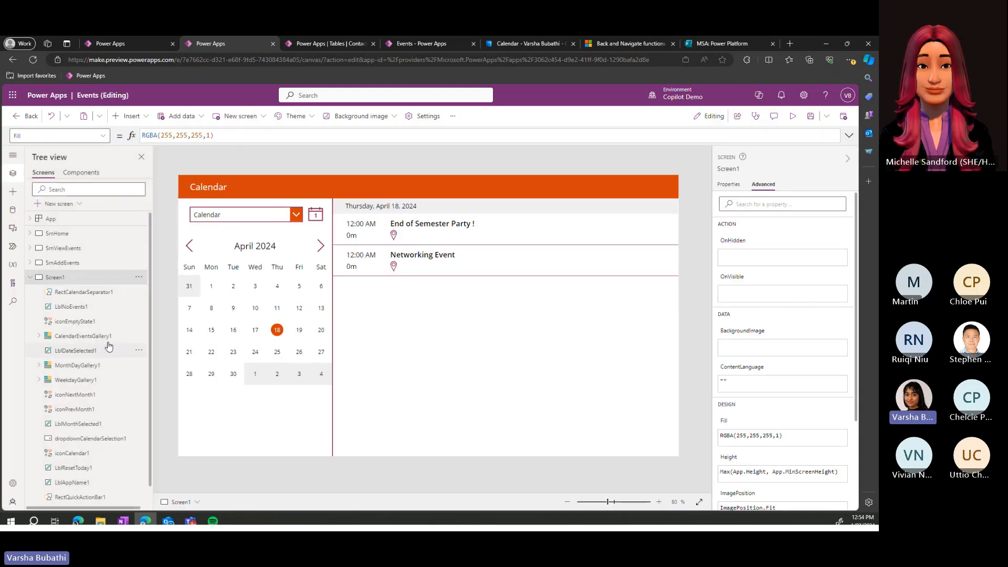
scroll(61, 322, "down", 1)
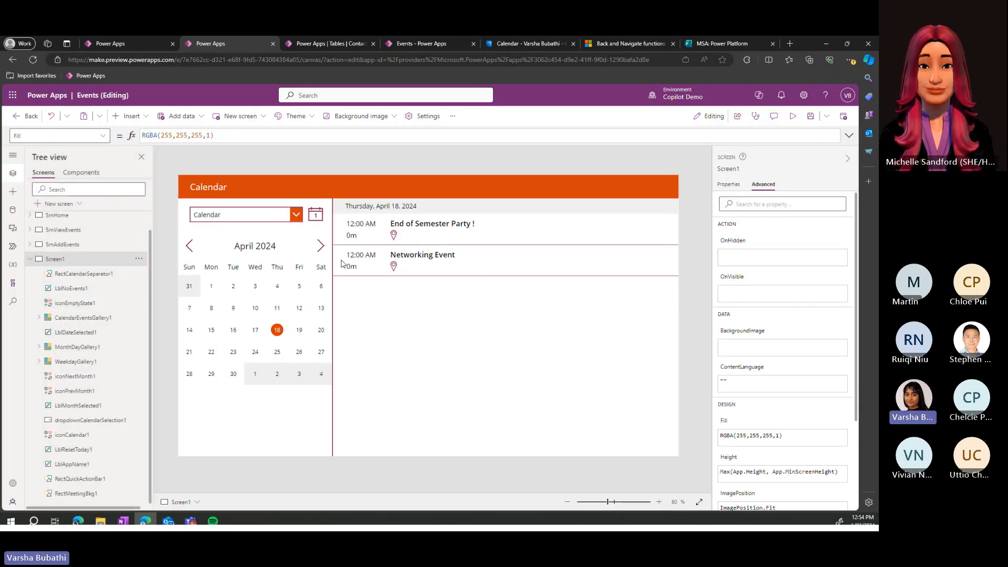
left_click(362, 265)
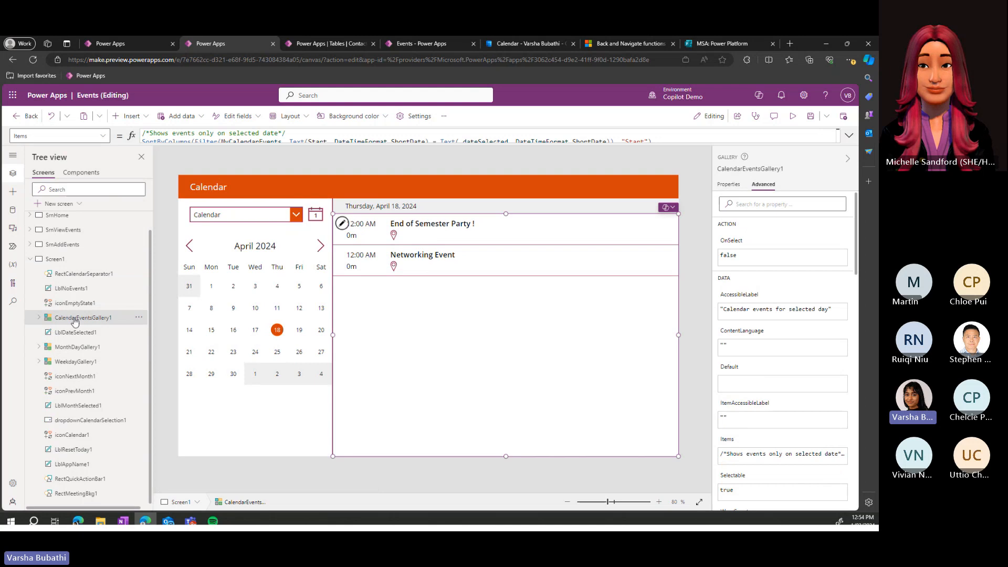
left_click(433, 142)
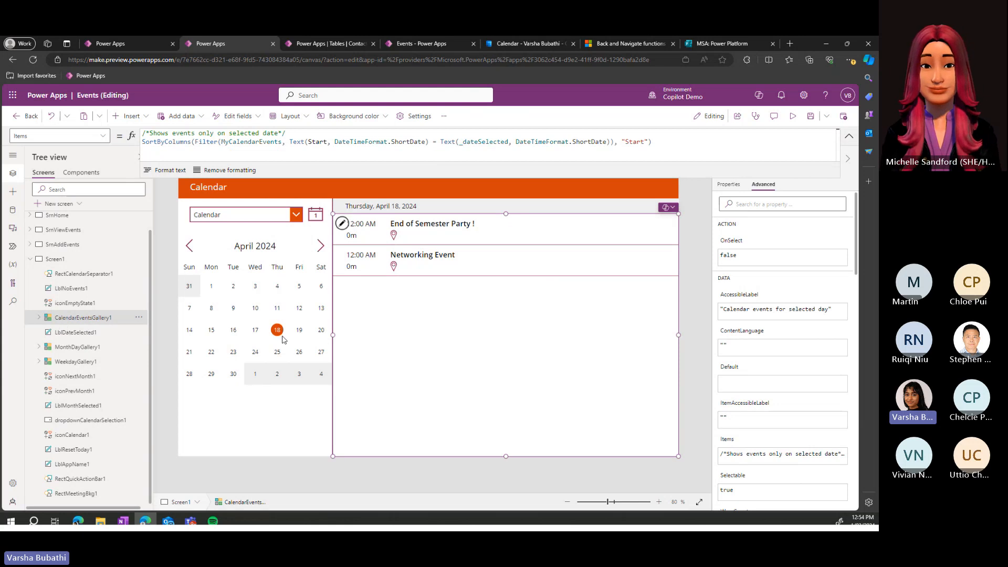
Step: Delete the event duration label Description1 and the location label Subtitle2 from the calendar events gallery
left_click(40, 317)
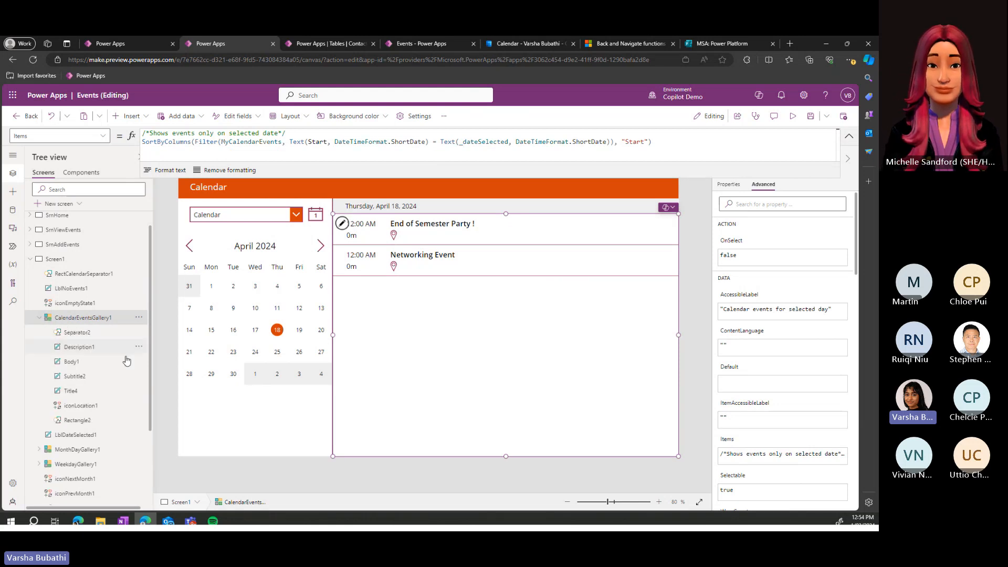
left_click(83, 335)
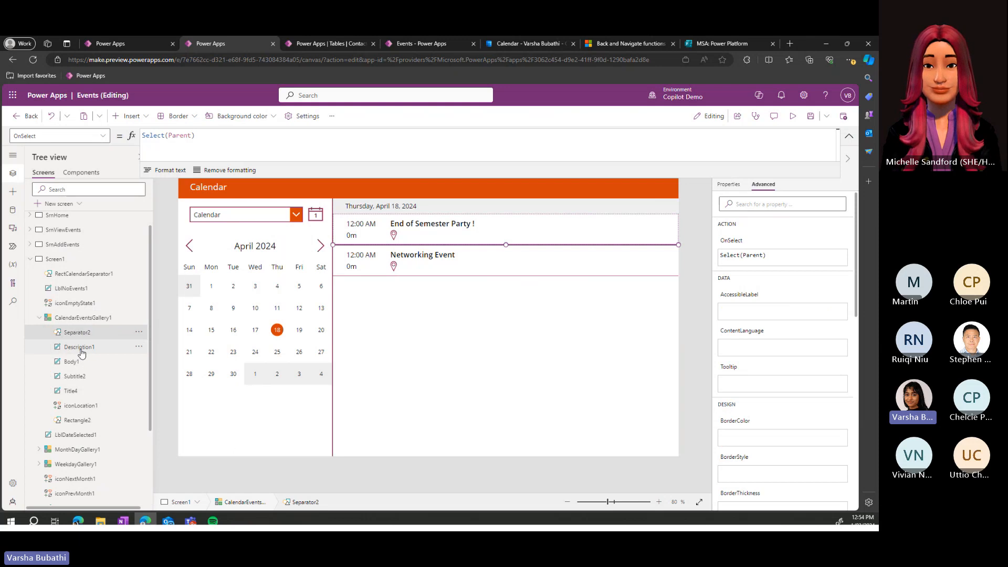
left_click(81, 351)
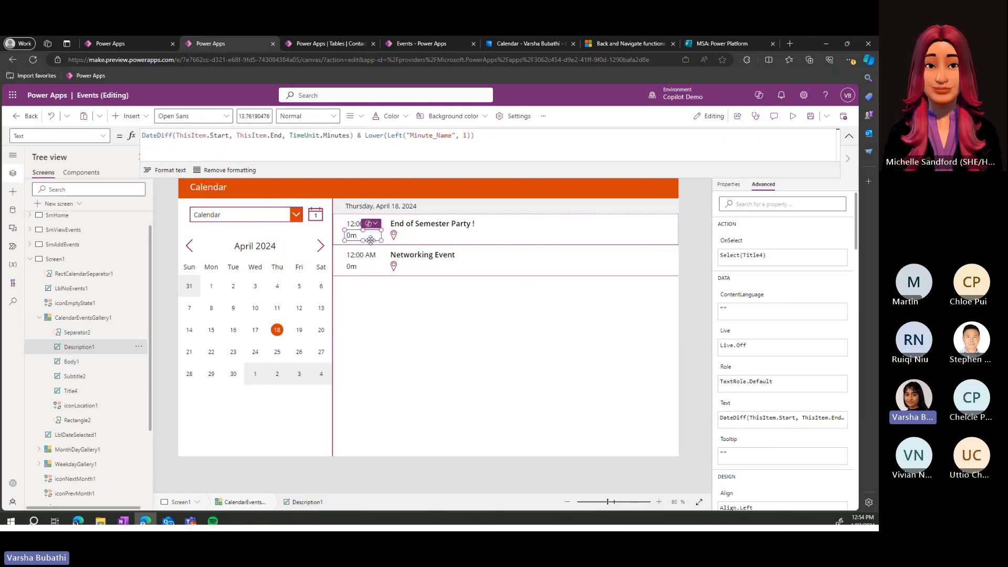
key("Delete")
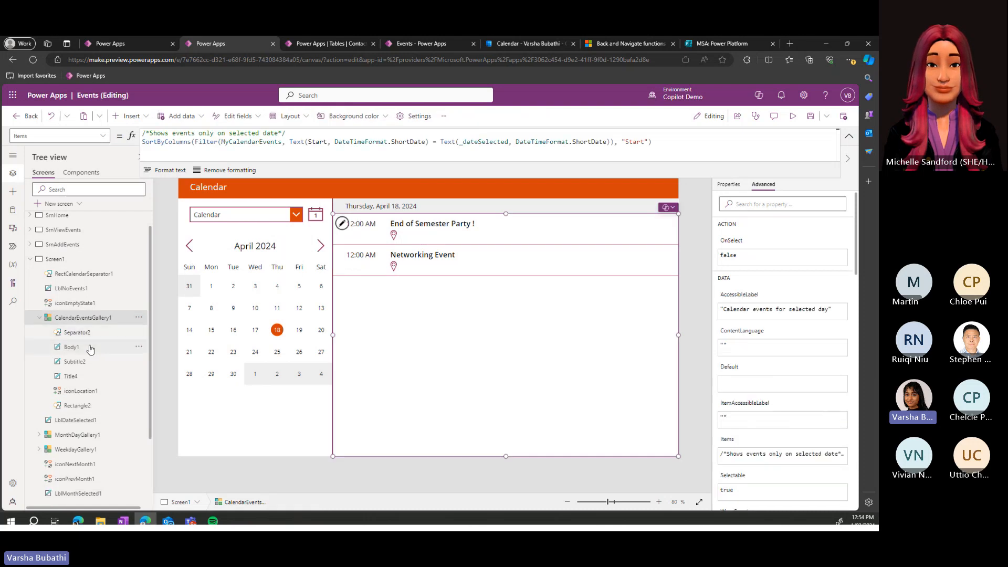
left_click(90, 349)
left_click(84, 365)
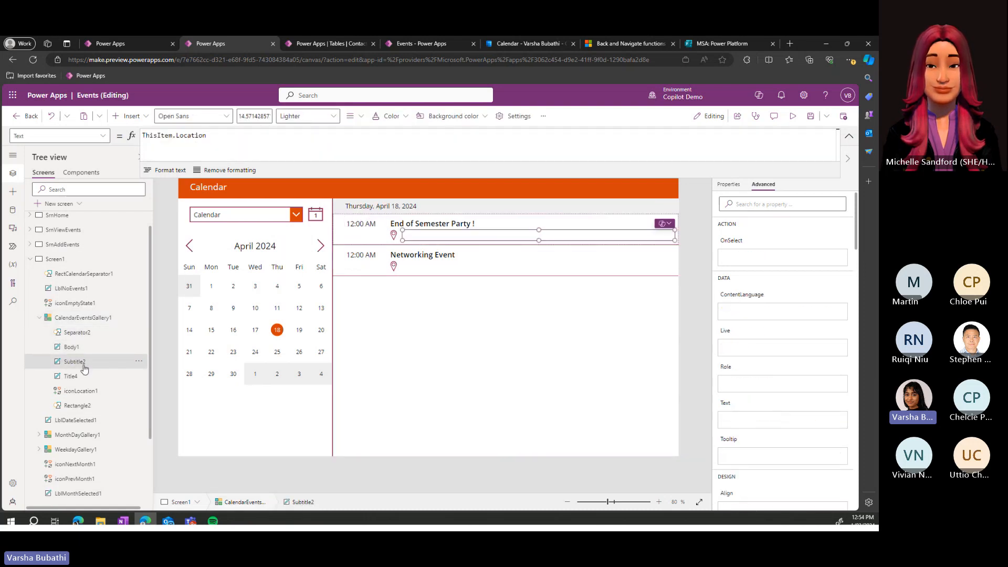
key("Delete")
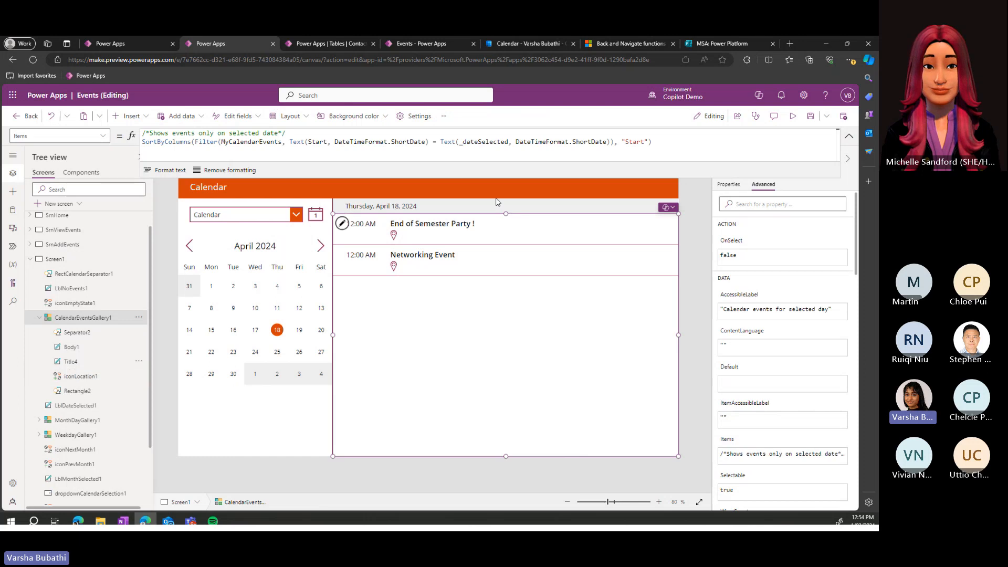
Step: Delete the location pin icon from the calendar events gallery and select the first event row's rectangle
left_click(392, 239)
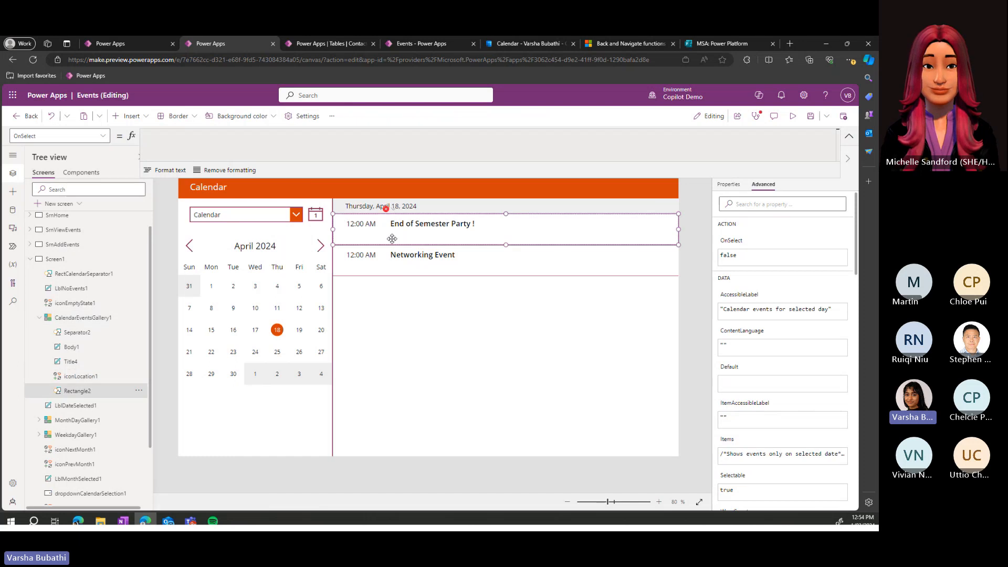
left_click(386, 211)
left_click(441, 251)
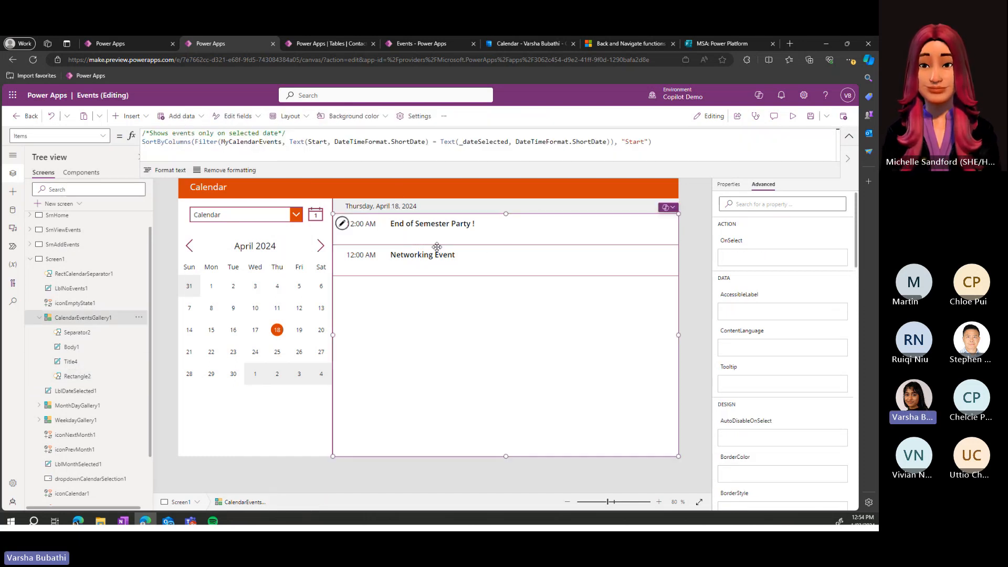
left_click(434, 221)
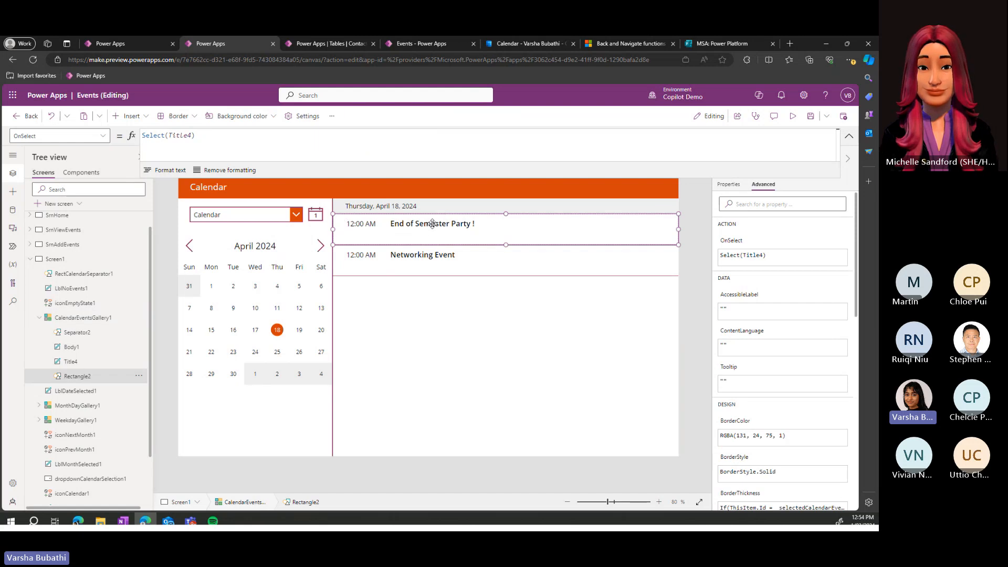
Step: Undo the recent deletions of the location icon, subtitle and description controls in the calendar events gallery
left_click(109, 360)
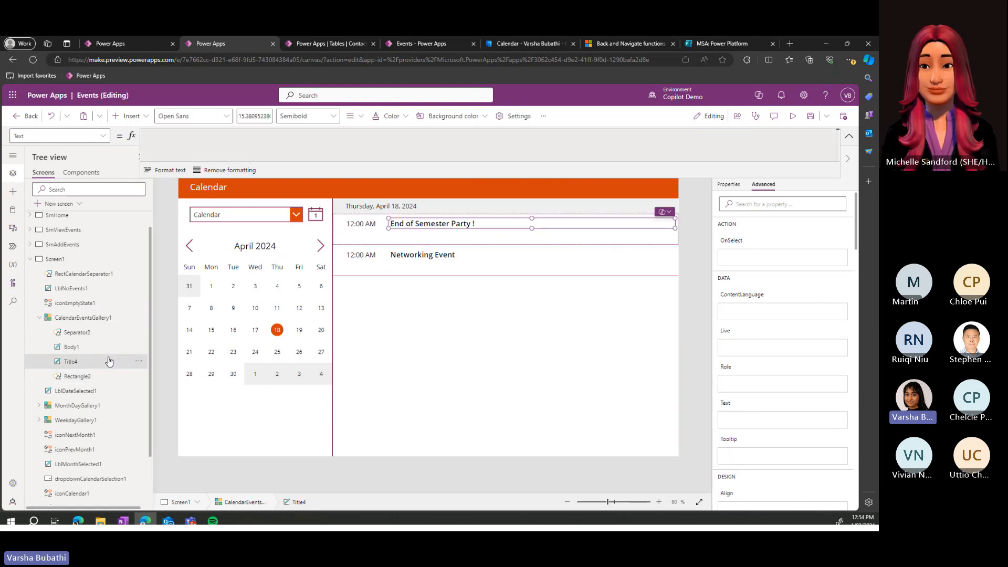
left_click(104, 346)
left_click(101, 332)
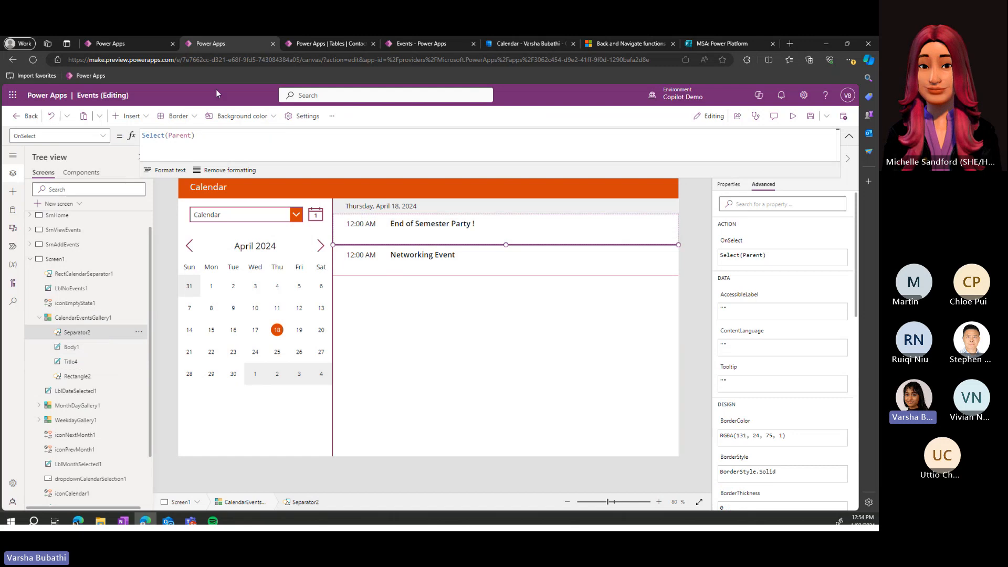
left_click(55, 117)
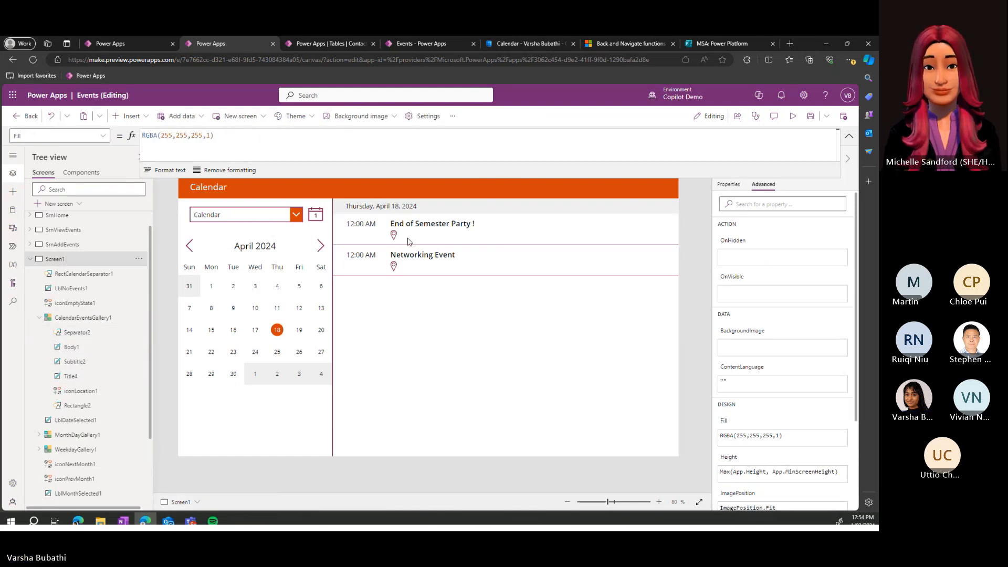
Step: Delete the location icon and the location subtitle label from the calendar events gallery
left_click(396, 236)
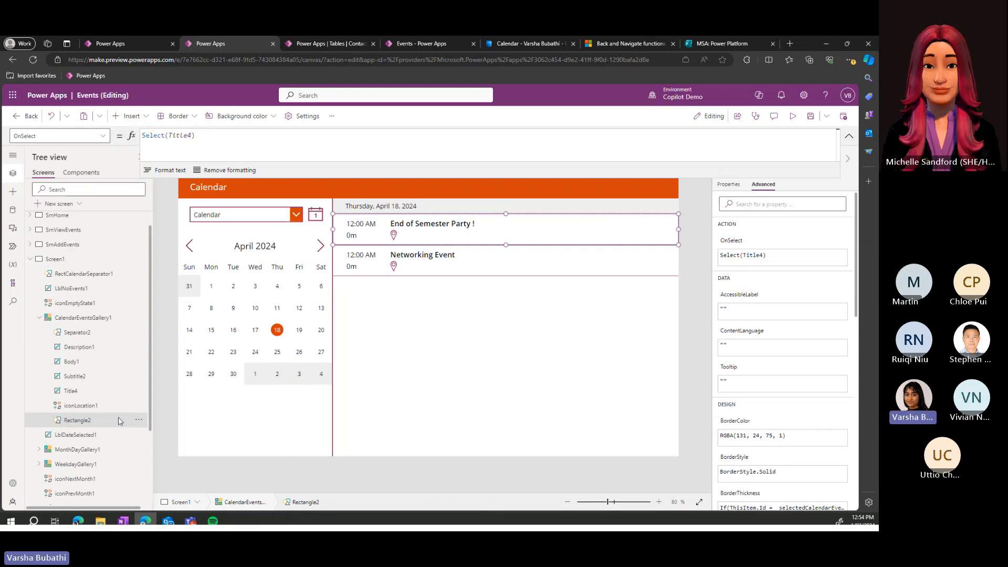
left_click(105, 395)
left_click(97, 404)
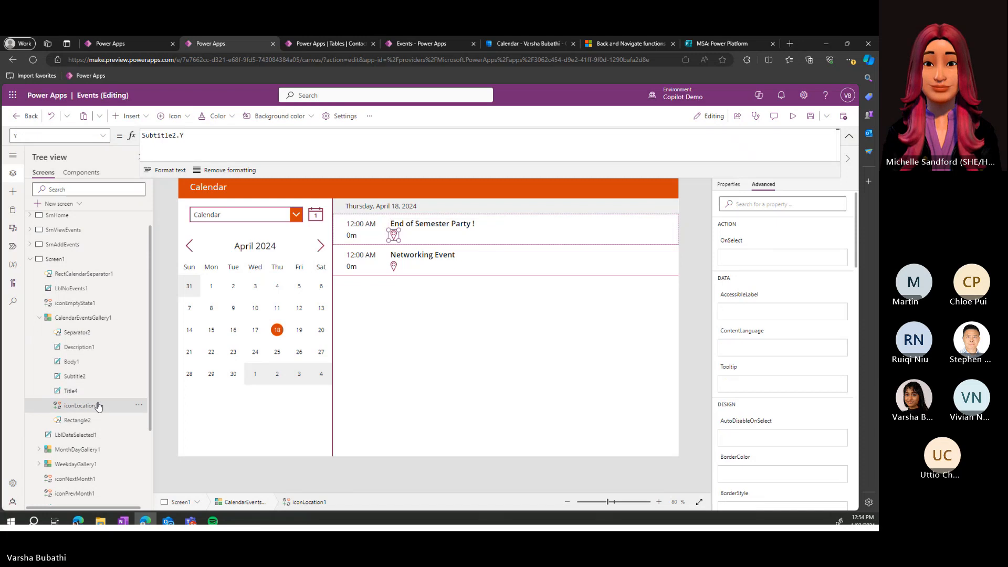
key("Delete")
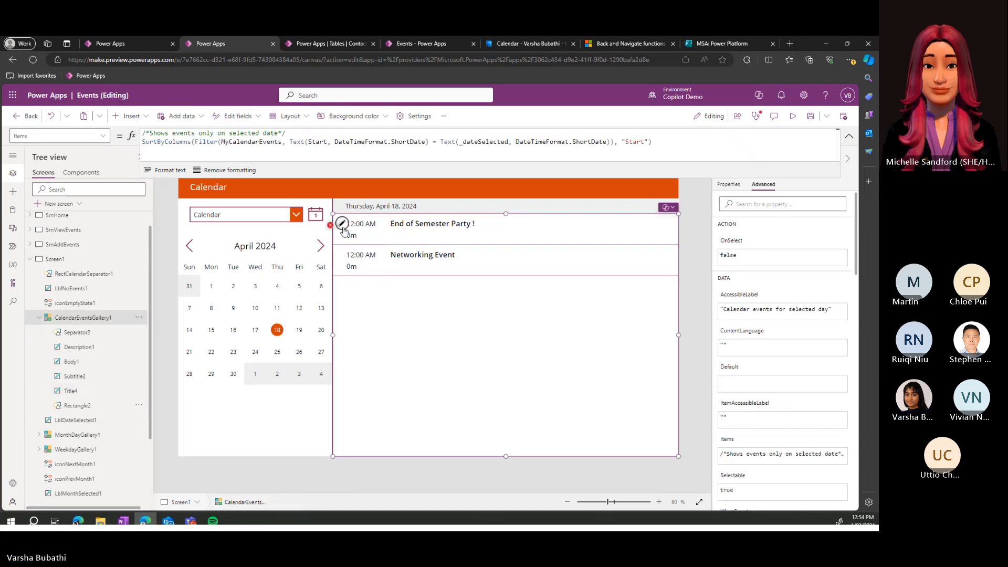
left_click(352, 236)
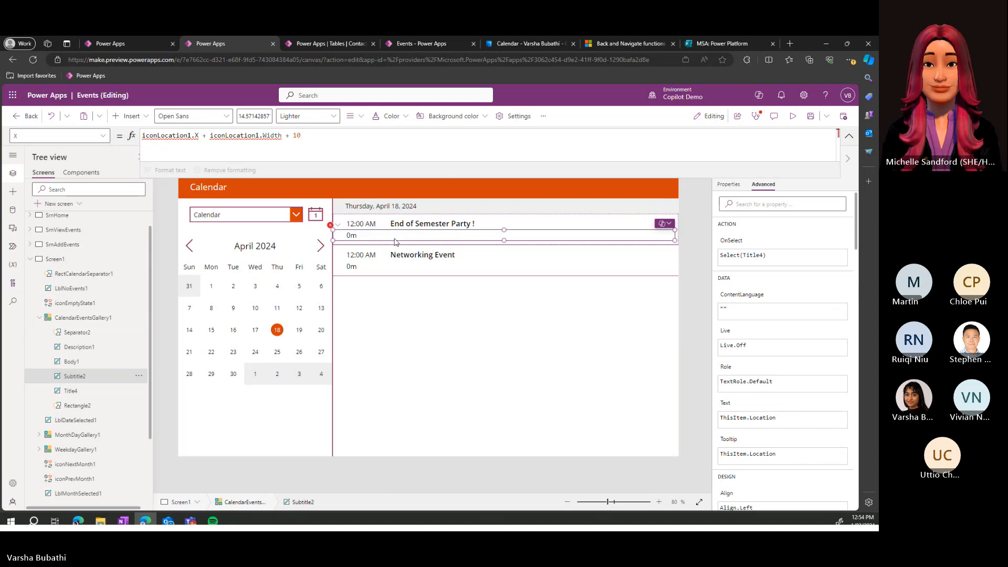
key("Delete")
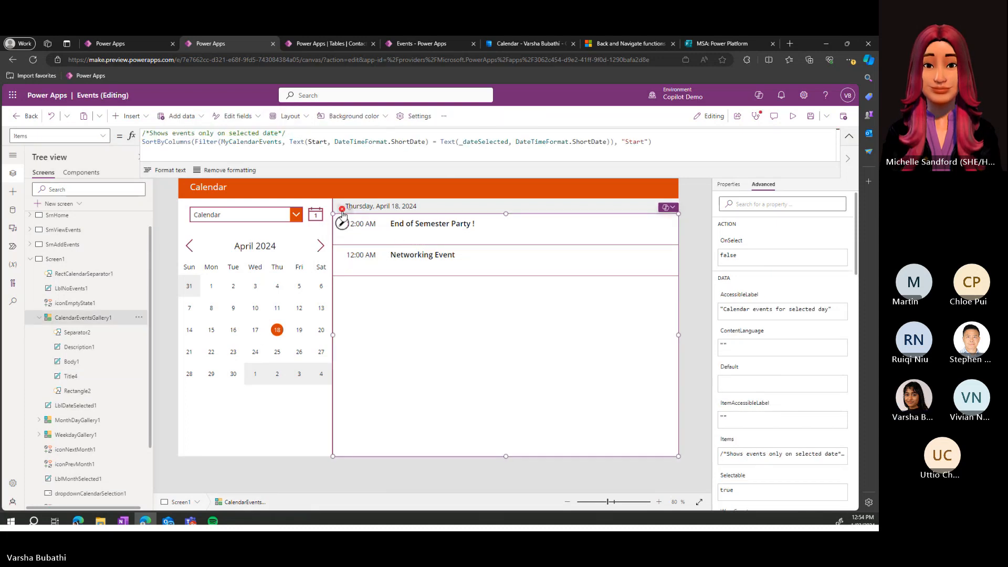
Step: Inspect the description label's Y formula and the properties of the event row rectangle
left_click(407, 240)
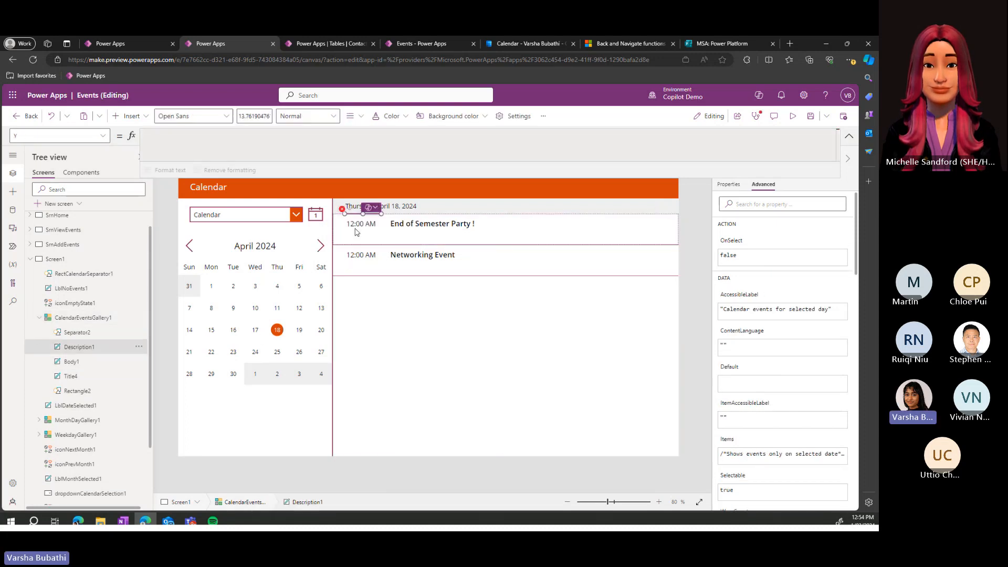
left_click(407, 236)
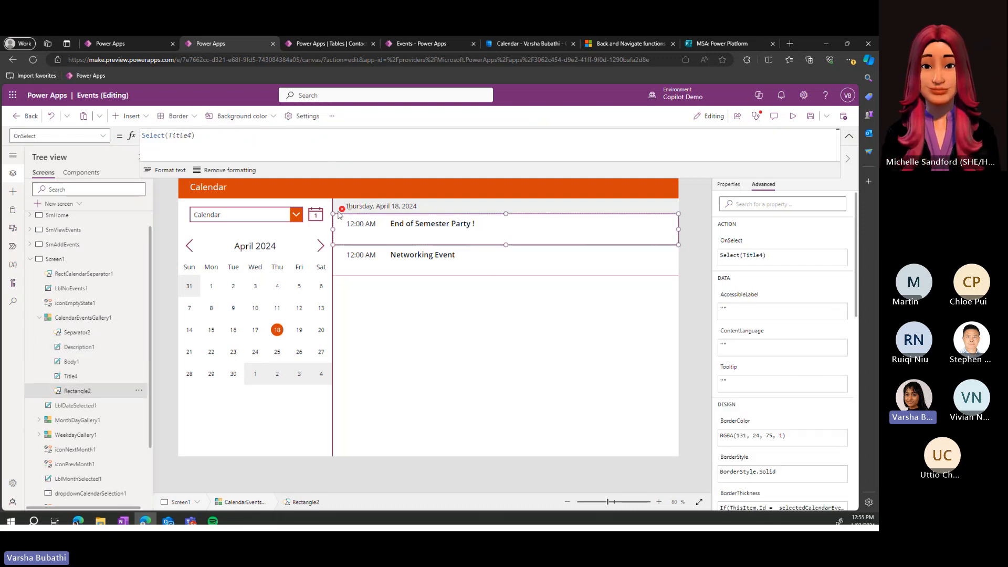
left_click(396, 236)
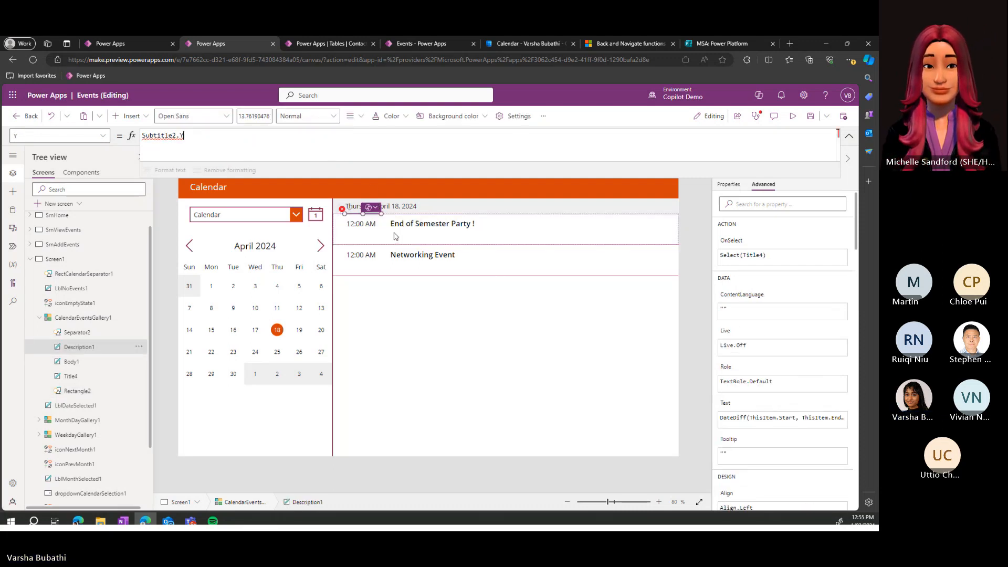
left_click(415, 234)
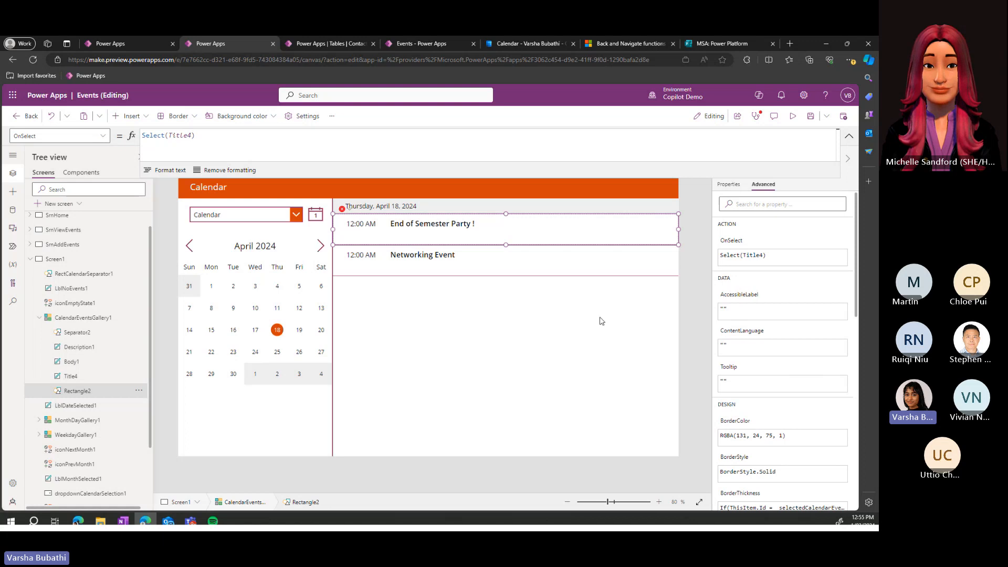
mouse_move(632, 177)
left_mouse_down()
mouse_move(637, 151)
mouse_move(635, 167)
left_mouse_up()
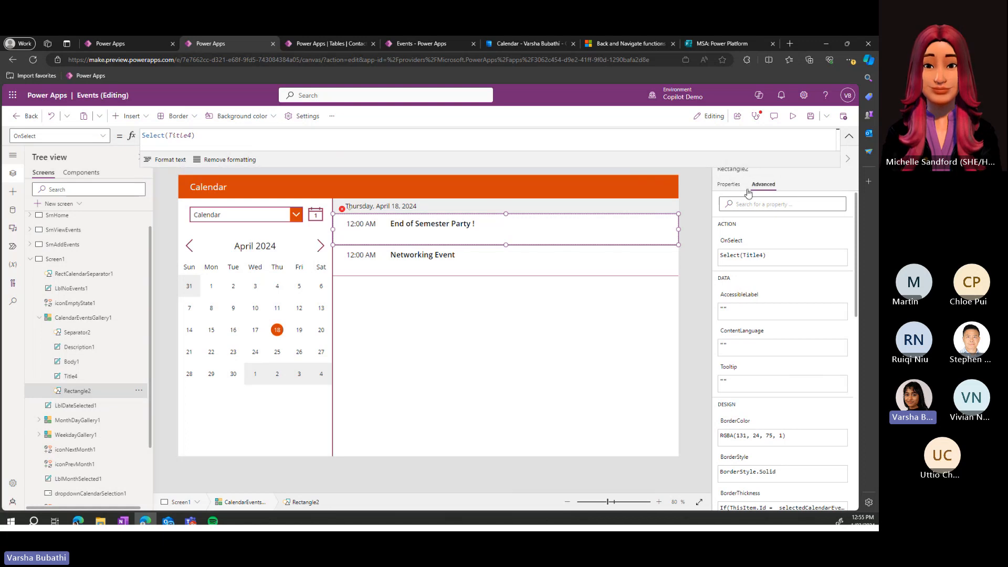
left_click(728, 184)
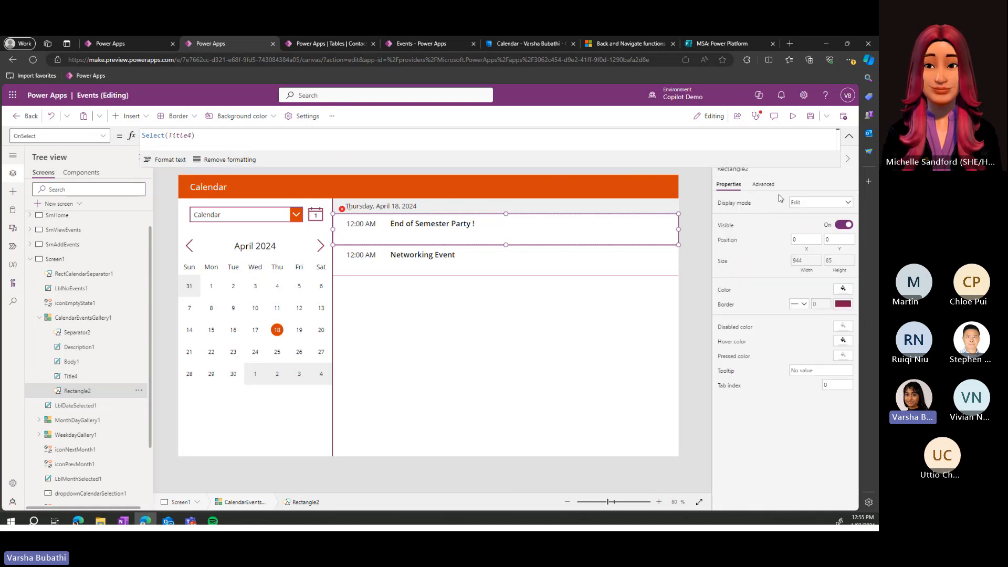
left_click(762, 184)
Step: Review the advanced properties of the calendar events gallery, including Items, and of its row rectangle
left_click(584, 318)
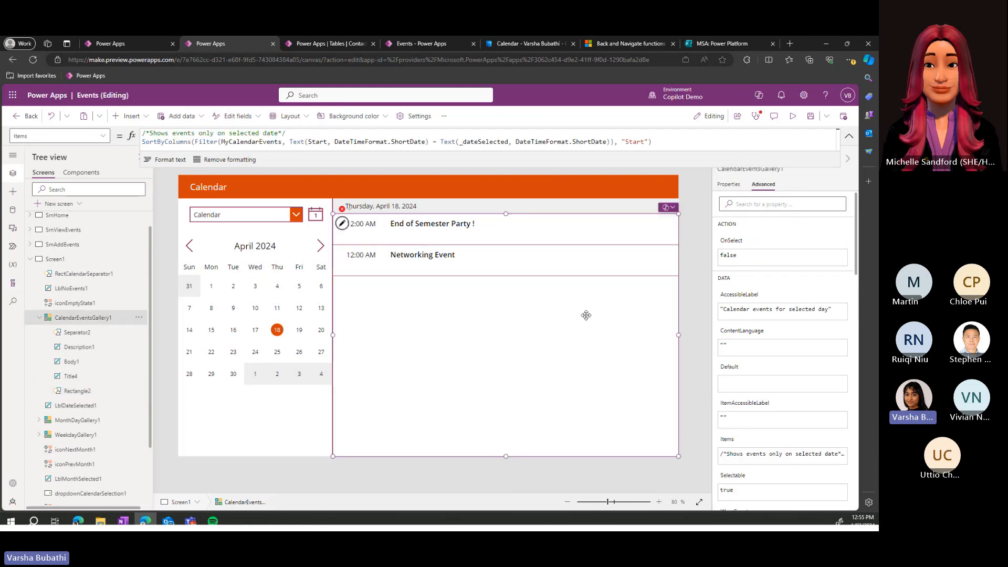
scroll(774, 317, "down", 5)
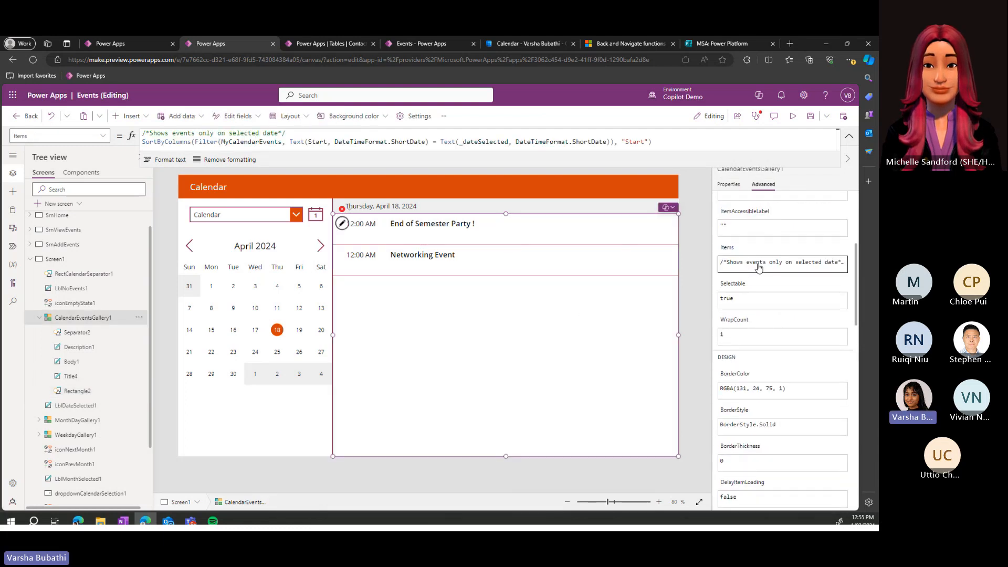
left_click(733, 271)
left_click_drag(720, 278, 645, 286)
left_click(442, 240)
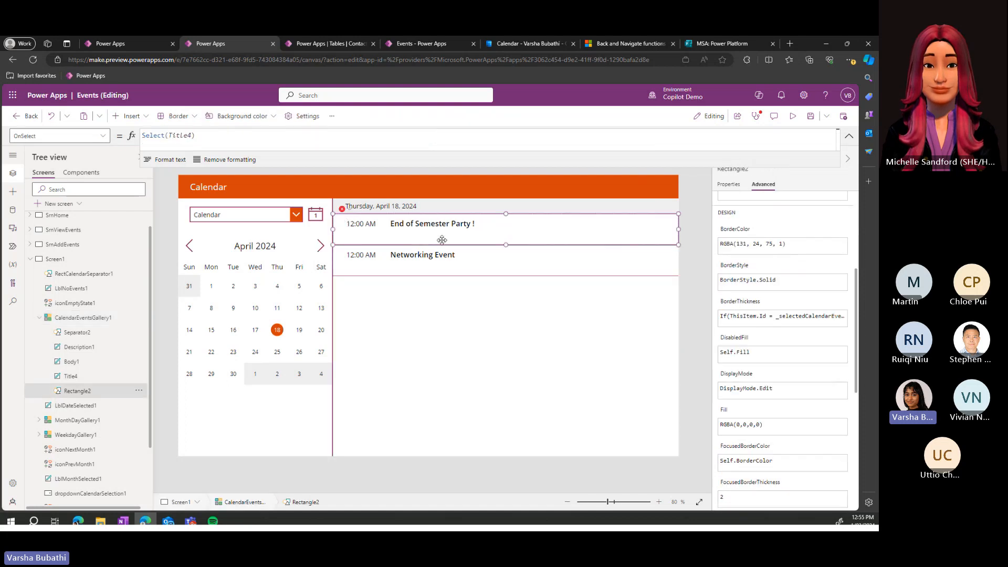
left_click(443, 258)
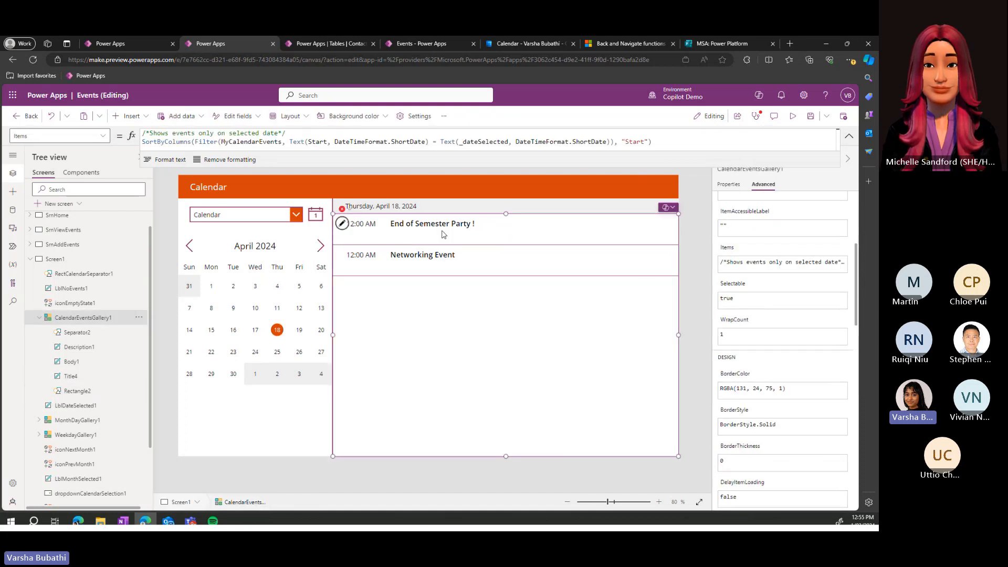
left_click(442, 231)
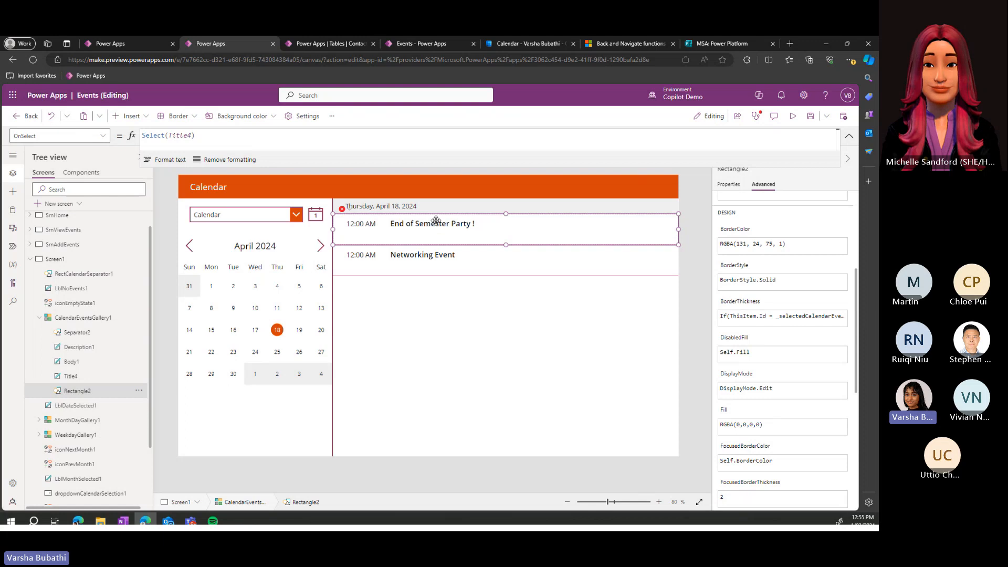
Step: Examine the formulas of the event title, start time and description labels in the gallery, including the ThisItem.Start reference
left_click(95, 373)
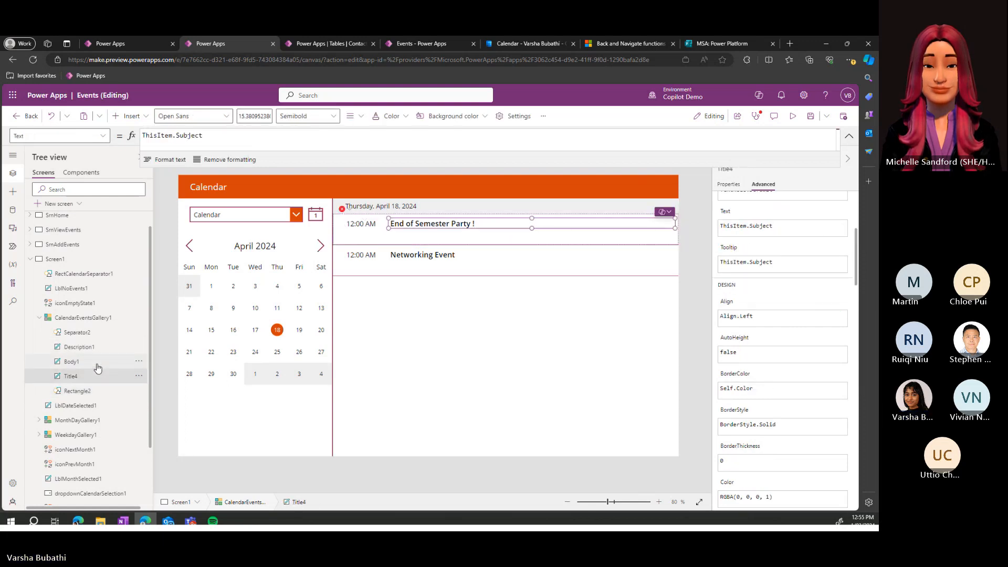
left_click(97, 363)
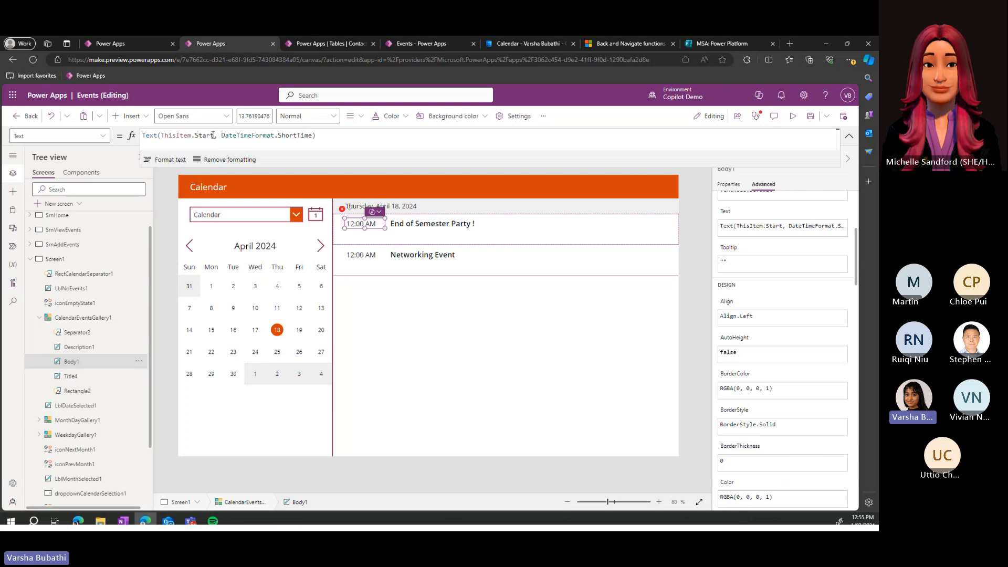
left_click_drag(213, 135, 202, 136)
double_click(180, 136)
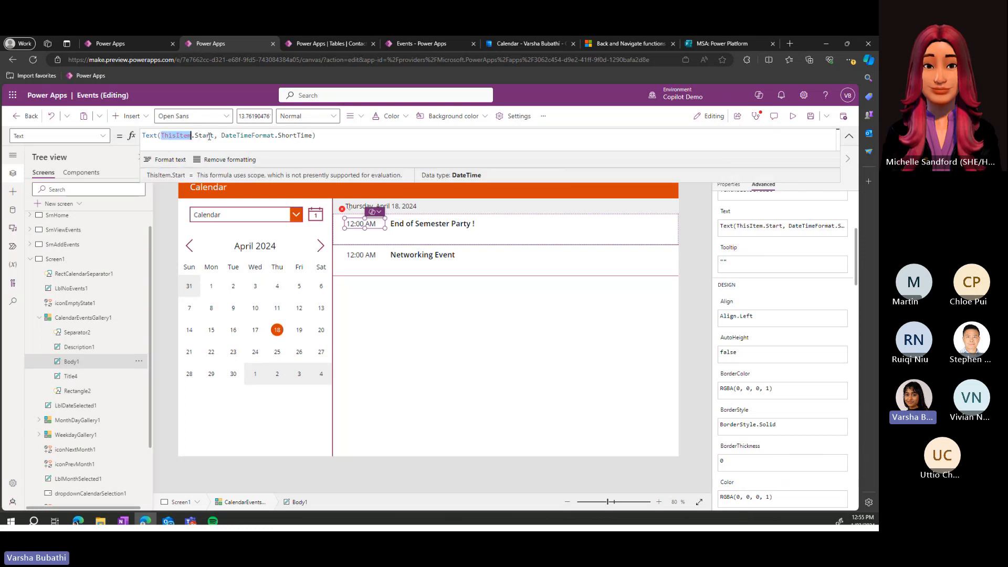
double_click(209, 137)
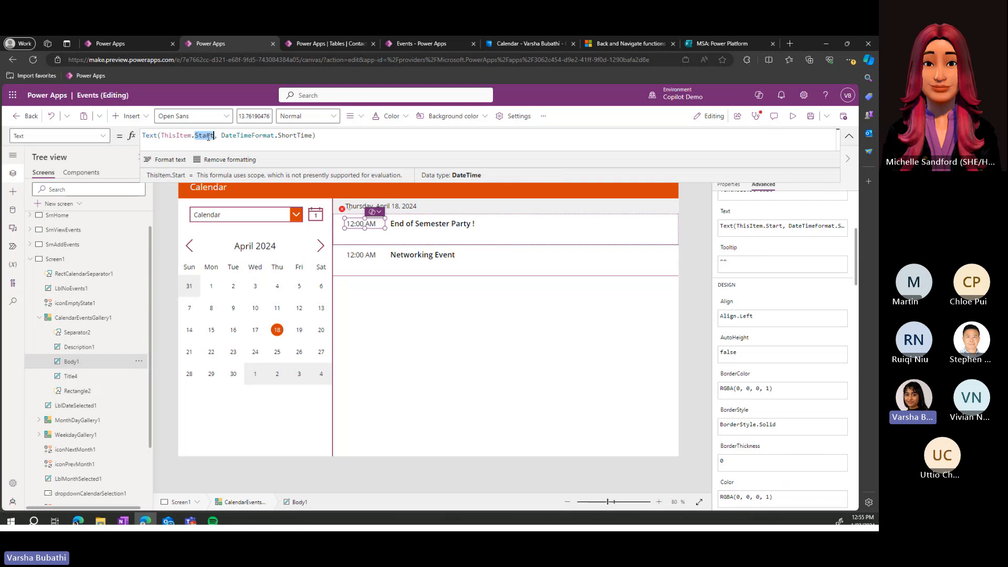
left_click(452, 231)
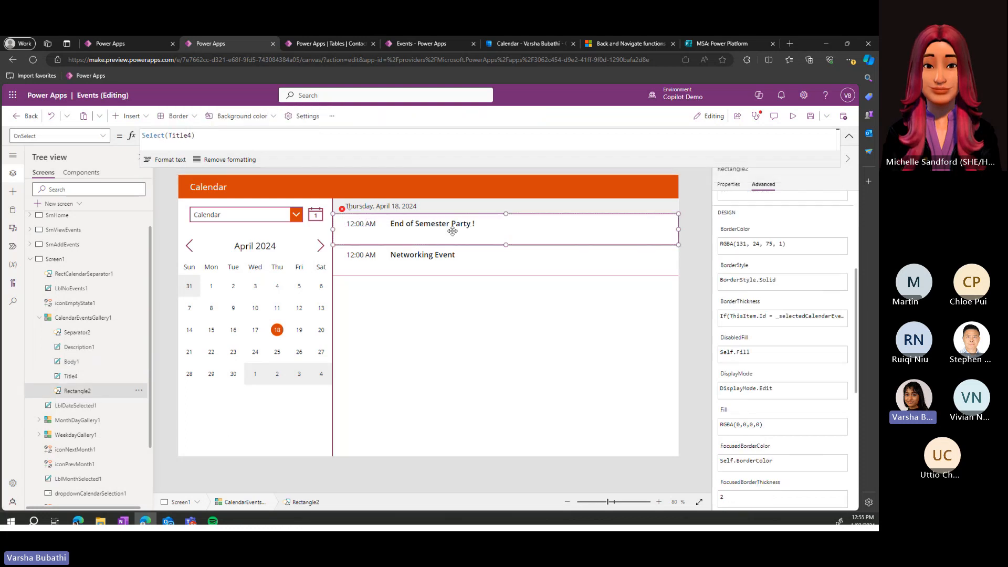
left_click(104, 363)
left_click(100, 347)
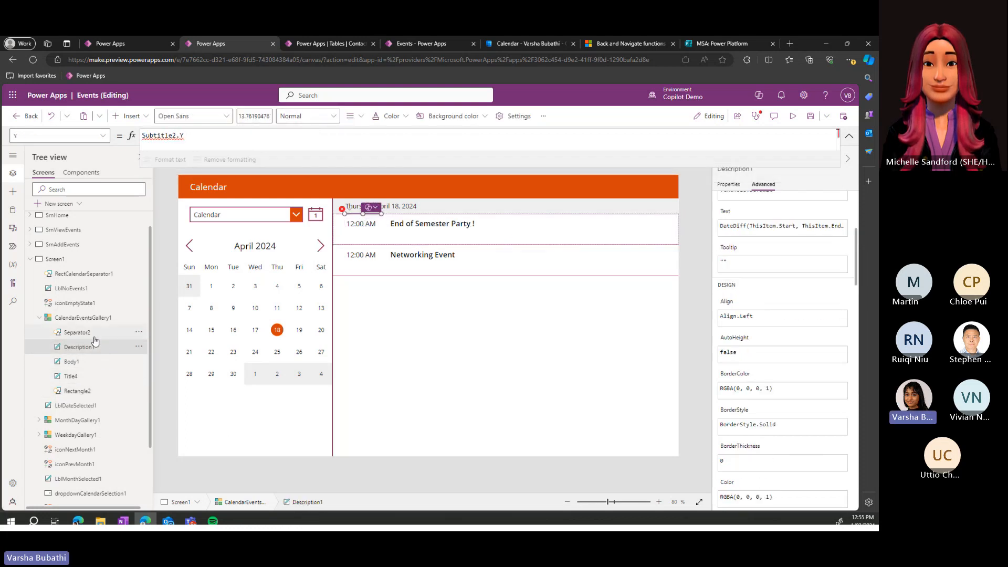
Step: Try ThisItem.Id as the event title label's text after browsing the available fields, and set it back to ThisItem.Subject
left_click(70, 376)
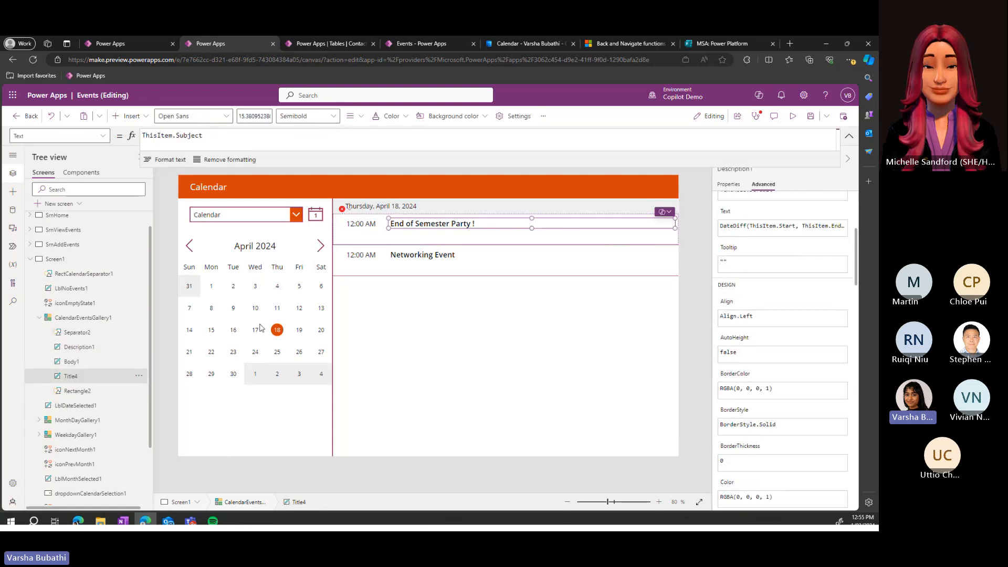
left_click(217, 138)
double_click(198, 138)
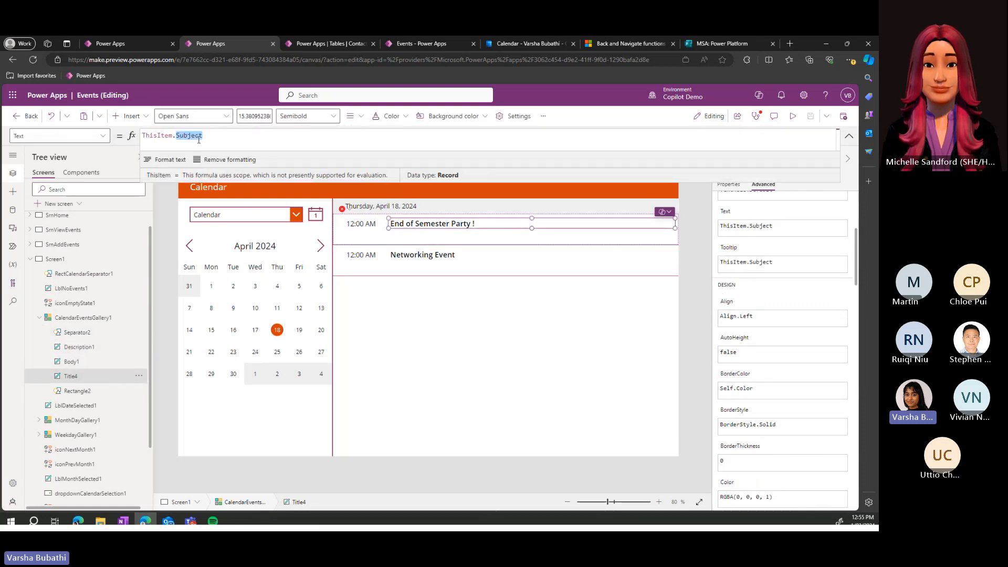
key("BackSpace")
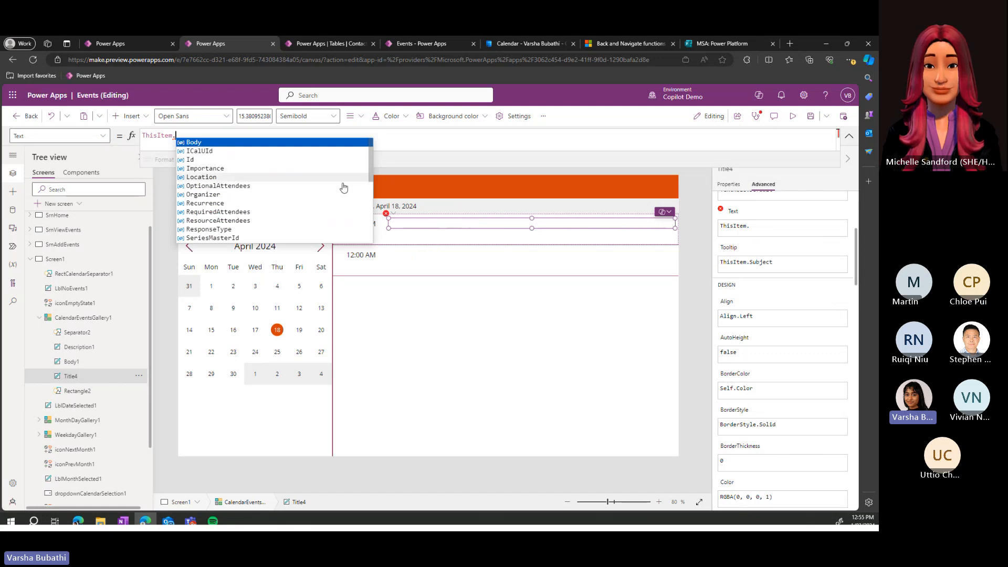
scroll(289, 187, "down", 2)
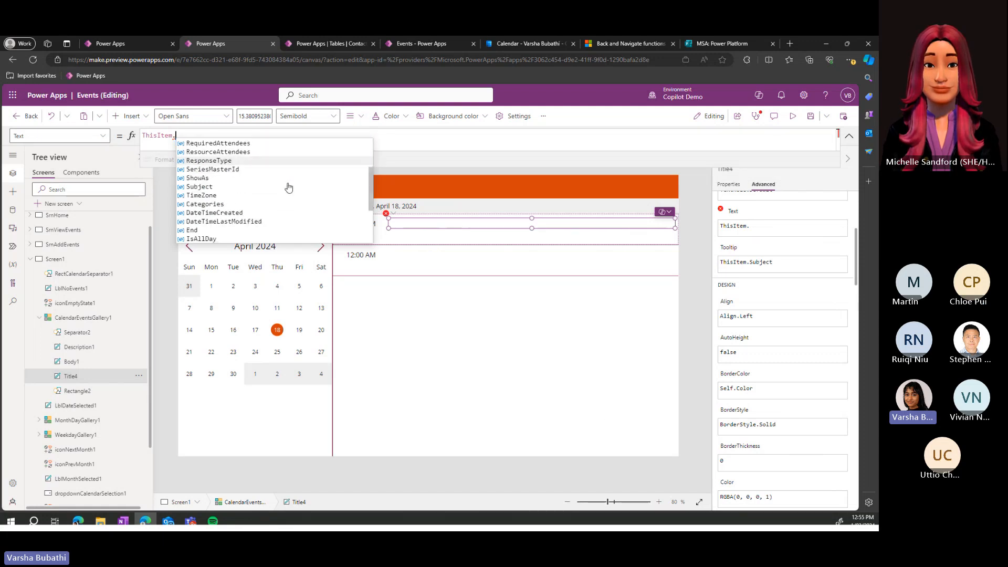
scroll(244, 231, "down", 3)
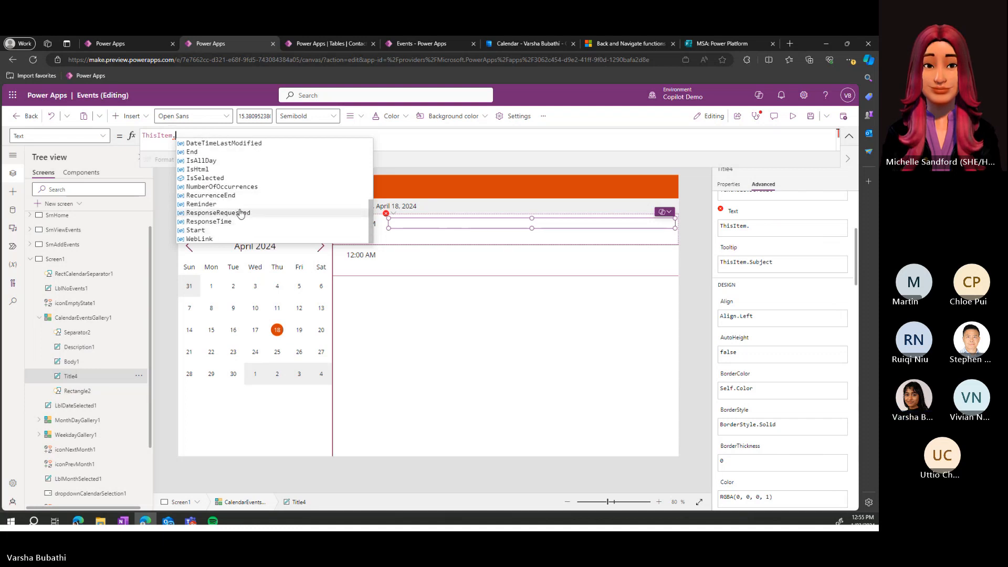
scroll(244, 196, "up", 5)
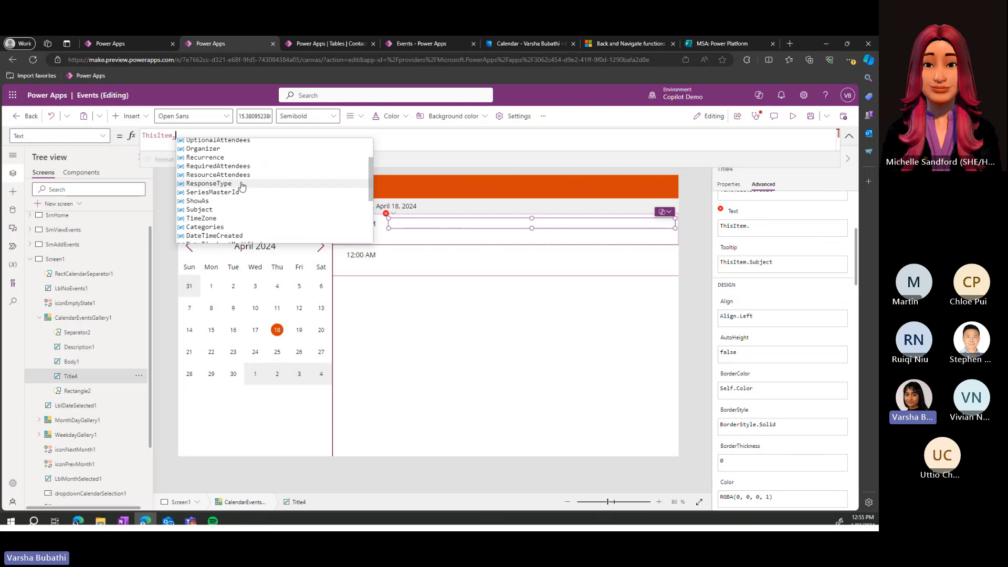
scroll(242, 186, "down", 3)
scroll(245, 222, "up", 6)
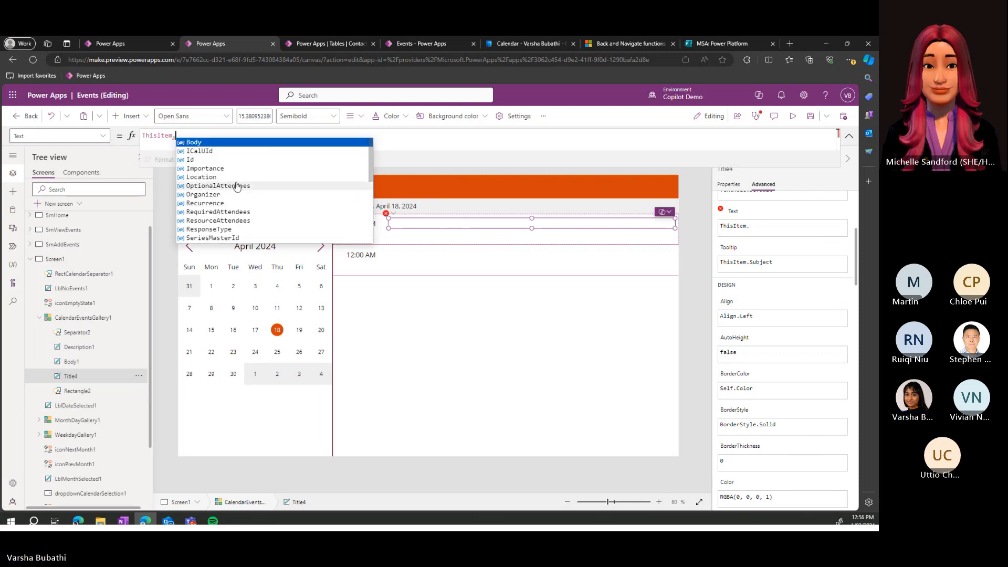
scroll(239, 188, "down", 1)
scroll(238, 188, "up", 1)
left_click(207, 161)
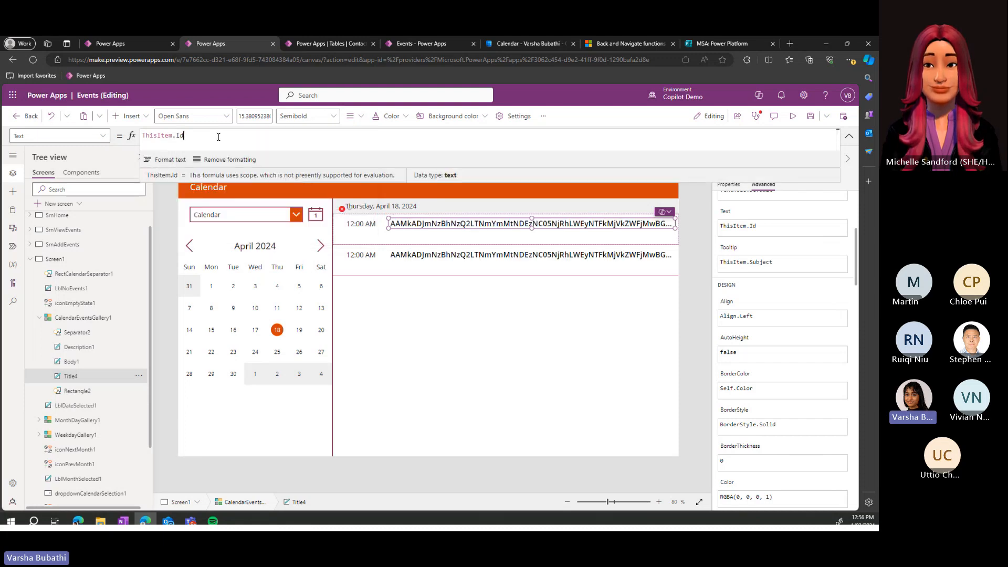
type("Subject")
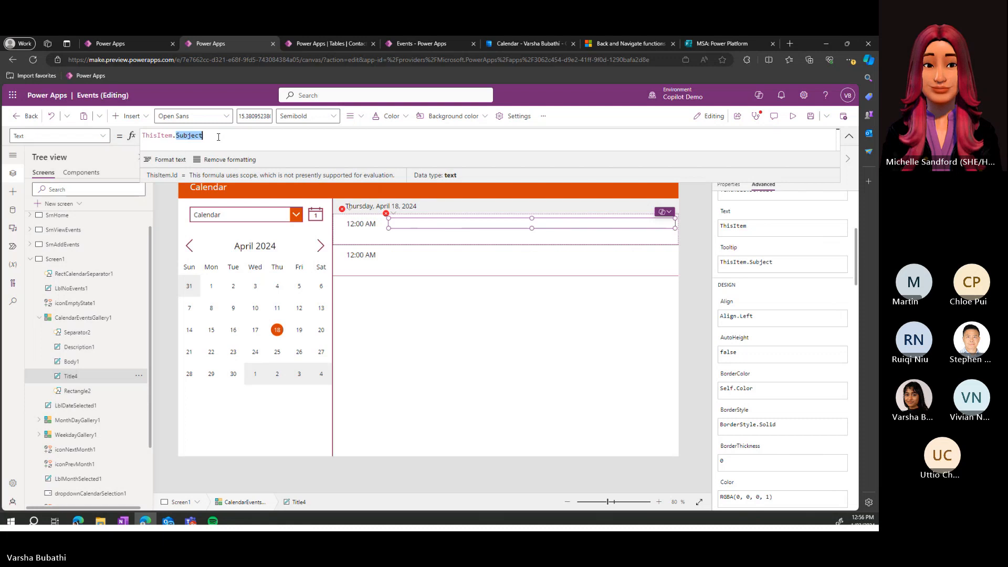
left_click(449, 321)
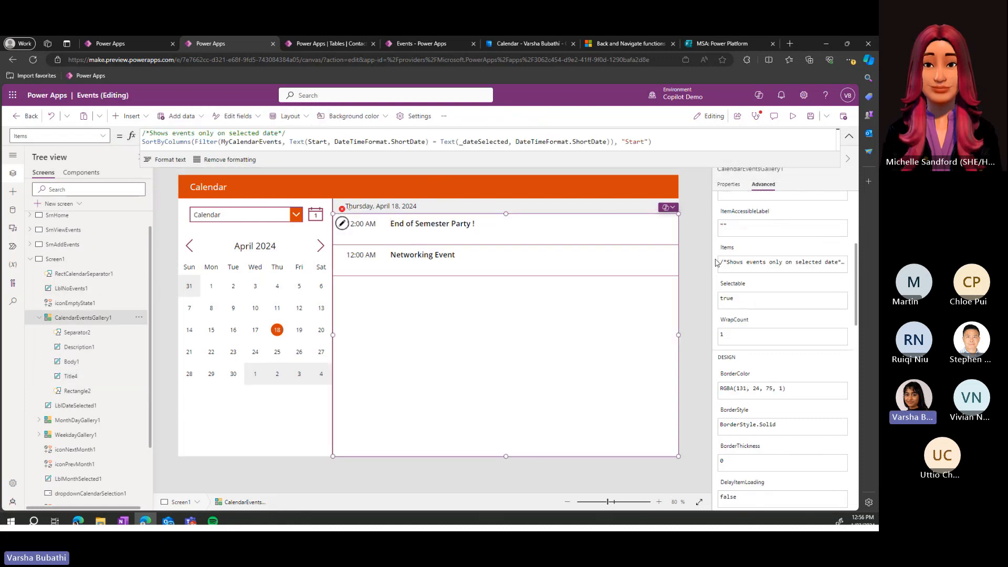
Step: Delete the "Calendar" title label from the orange header bar of Screen1
left_click(512, 186)
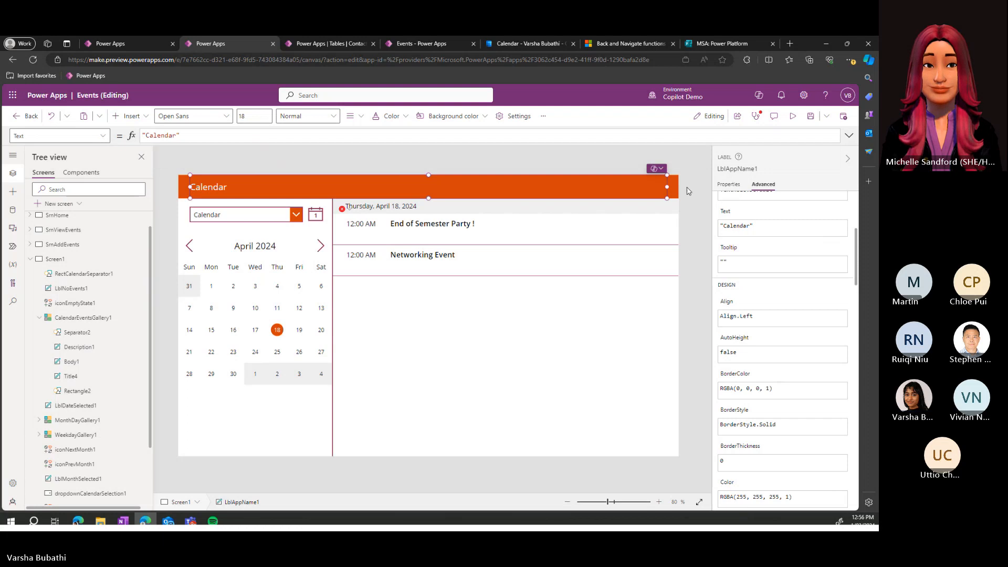
left_click(566, 159)
left_click(194, 188)
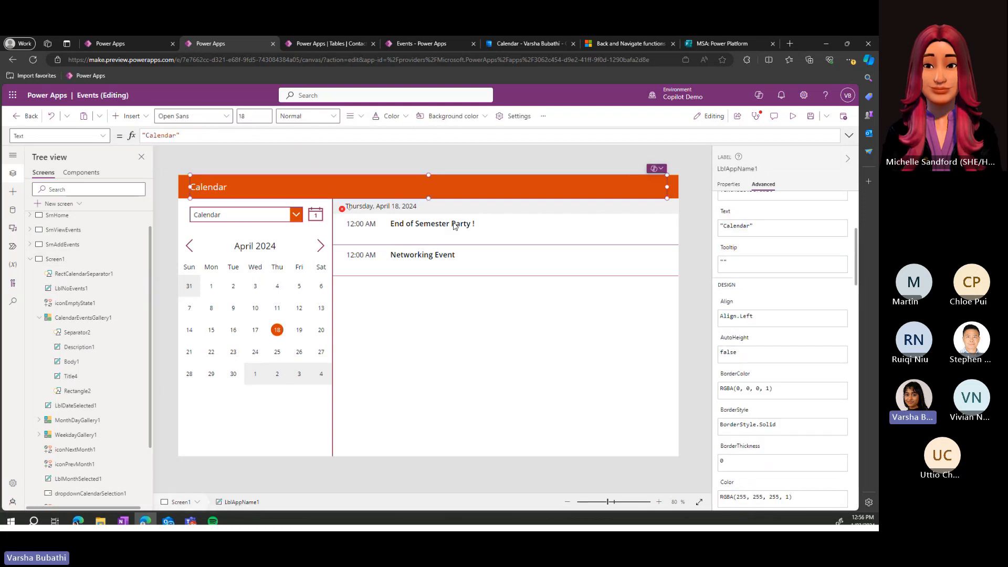
key("Delete")
Step: Try deleting the orange header rectangle from the calendar screen, and undo the deletion
left_click(237, 178)
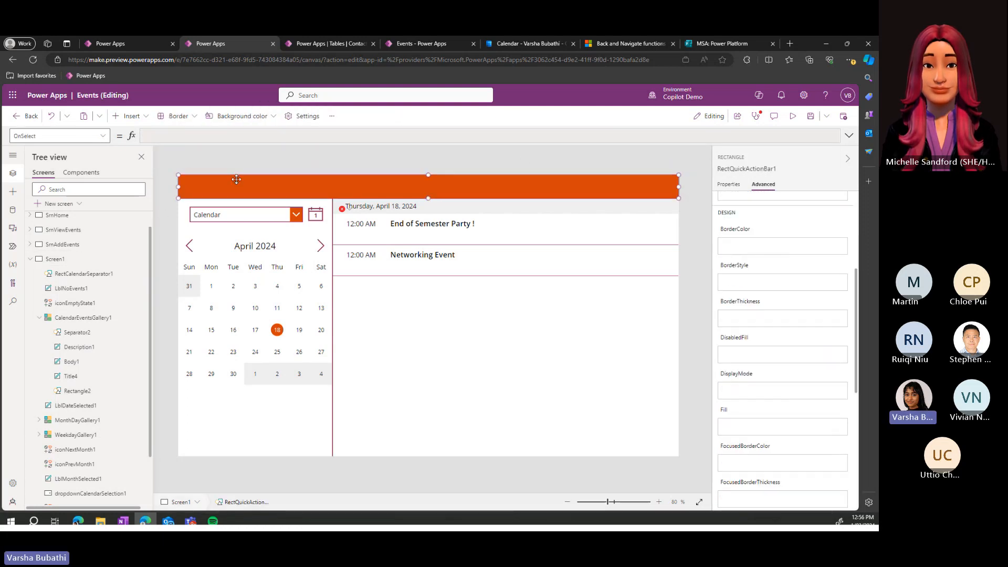
key("Delete")
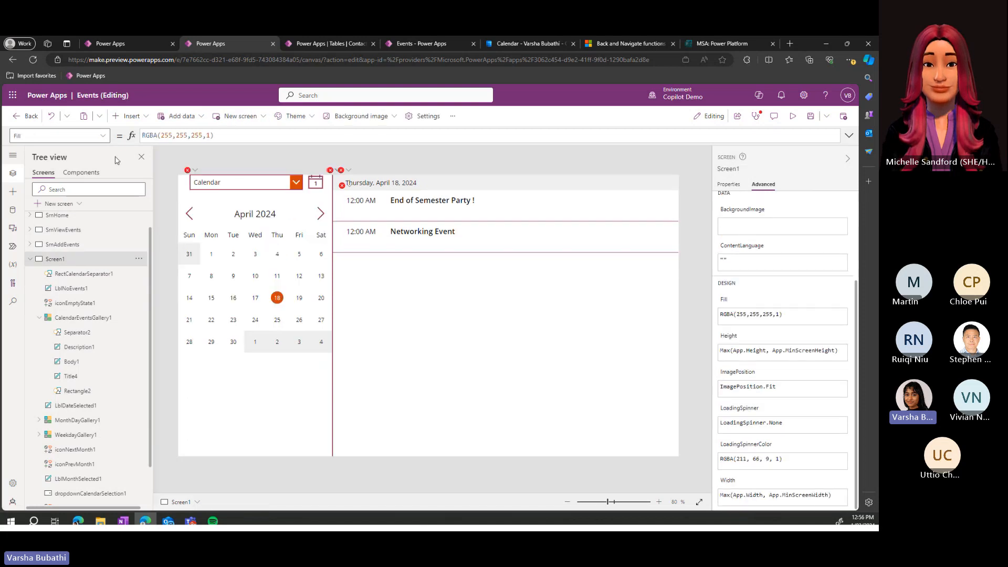
key("ctrl+z")
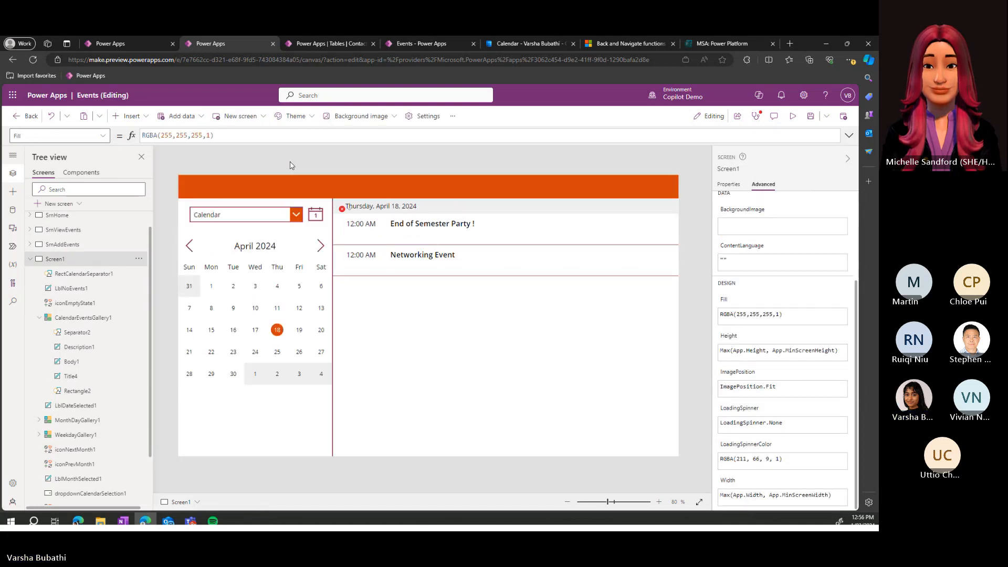
Step: Check the custom Campus Events header among the app's components and insert Component1 on Screen1
left_click(83, 172)
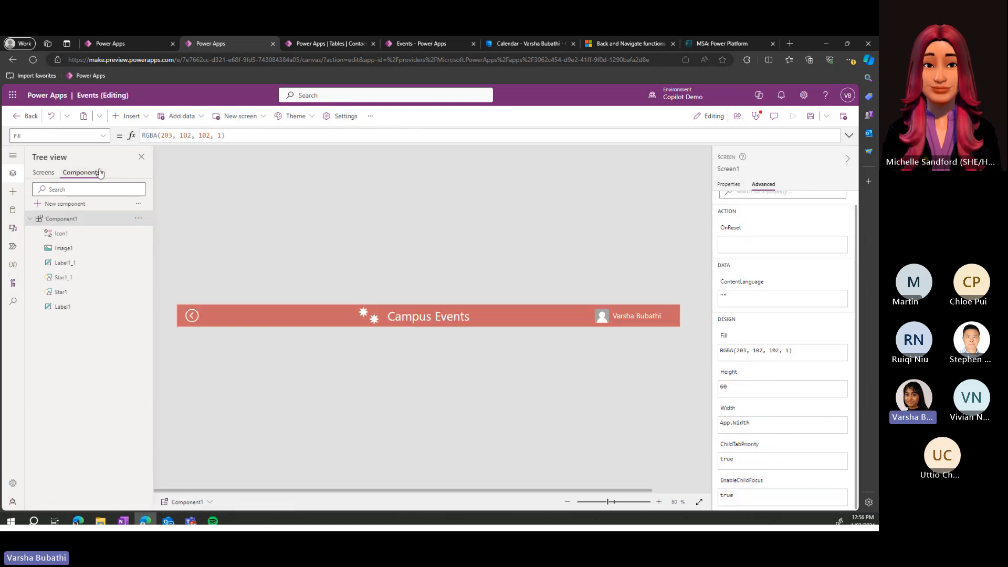
left_click(51, 177)
left_click(130, 116)
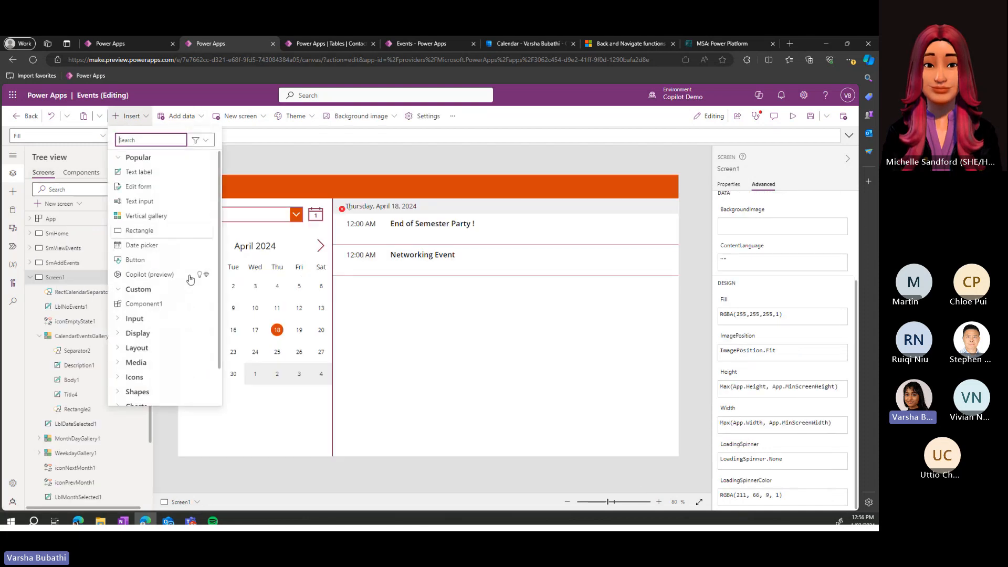
left_click(145, 304)
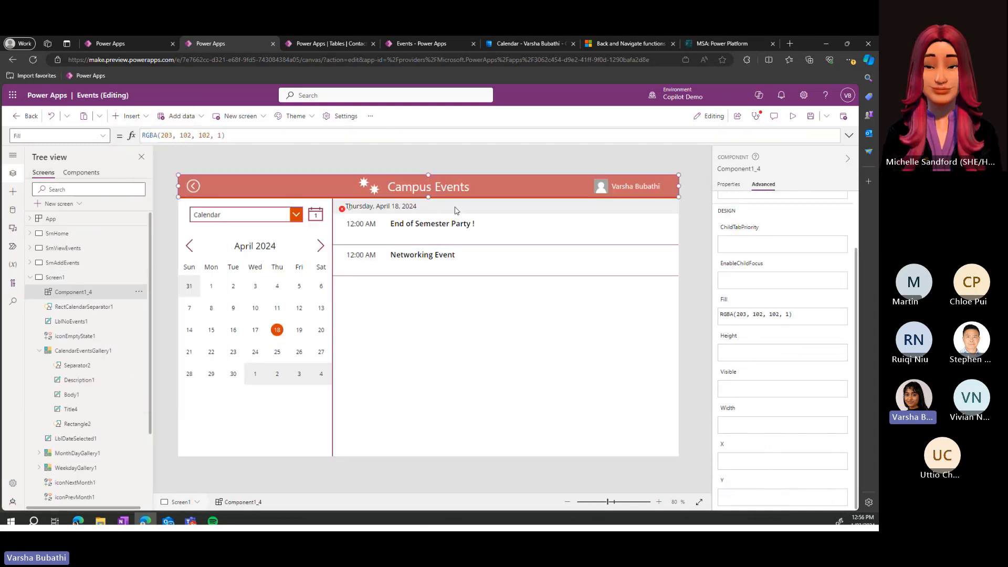
Step: Move the Campus Events header component below the orange bar and delete the orange header rectangle
left_click(688, 208)
left_click(676, 201)
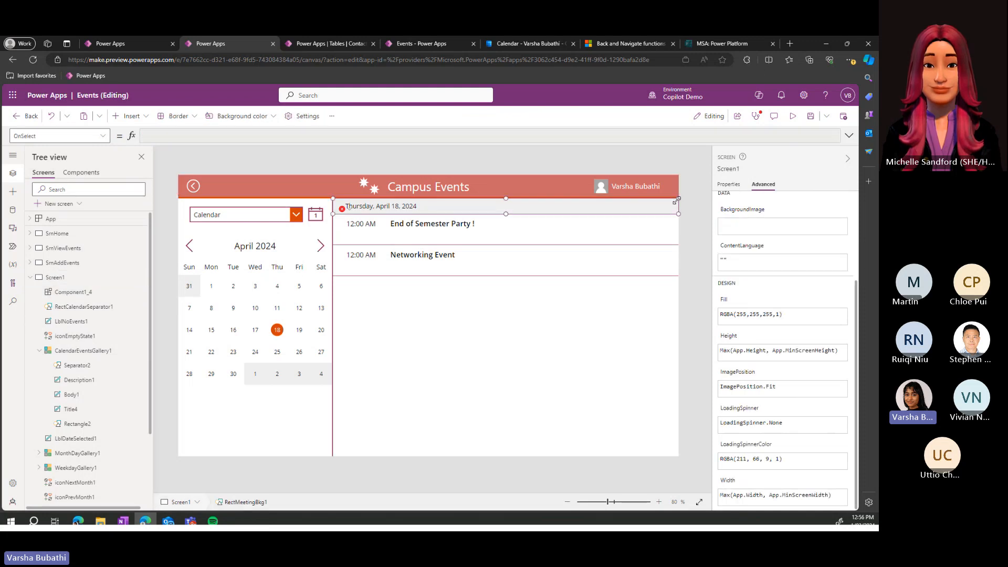
left_click_drag(245, 183, 257, 200)
left_click(271, 179)
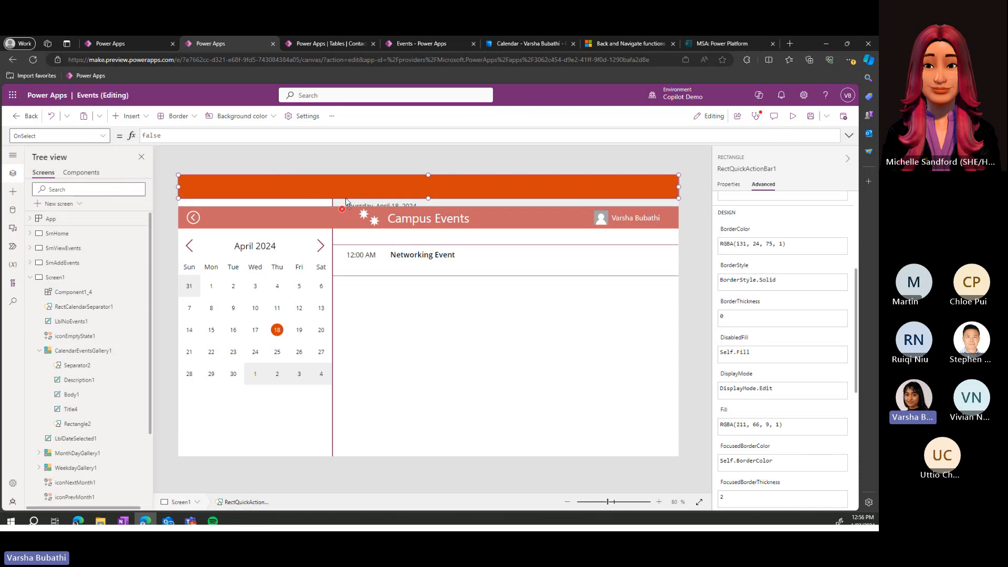
key("Delete")
Step: Move the Campus Events header component further down across the calendar area to Y 256, and hide the control tree
left_click_drag(382, 220, 391, 319)
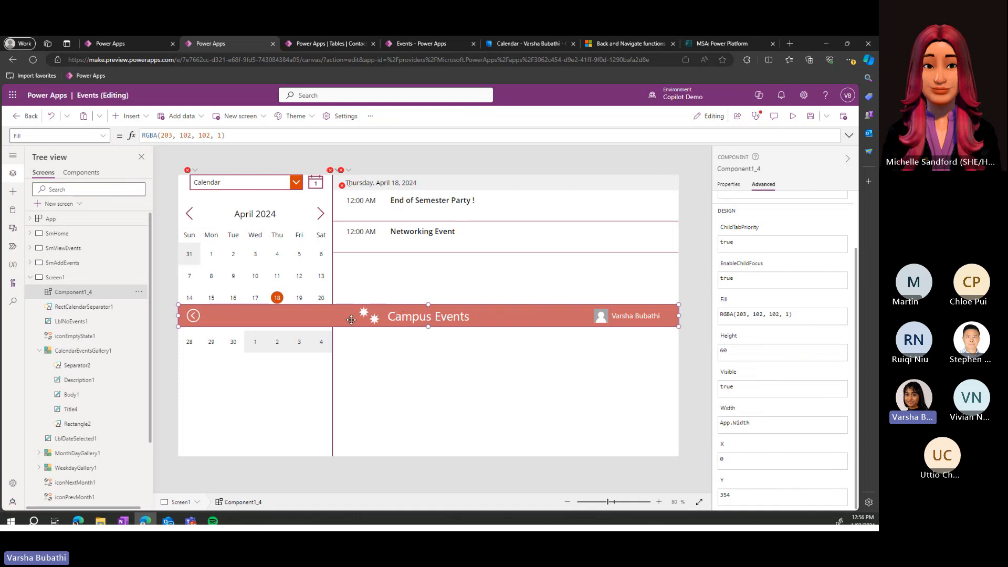
left_click_drag(351, 321, 351, 284)
left_click(382, 365)
left_click(141, 156)
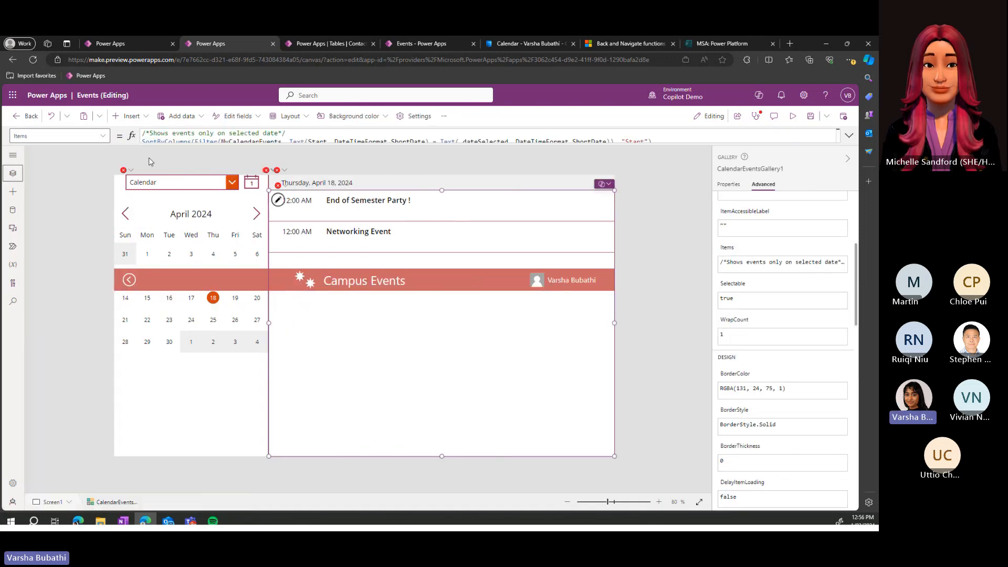
left_click(84, 157)
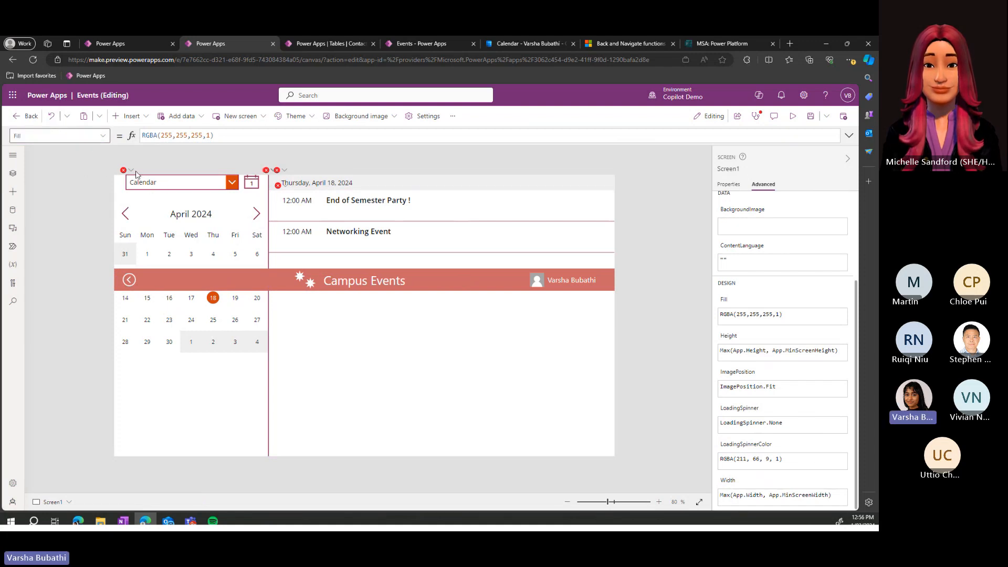
Step: Inspect the calendar dropdown's Y formula, including its RectQuickActionBar1.Height reference
left_click(169, 181)
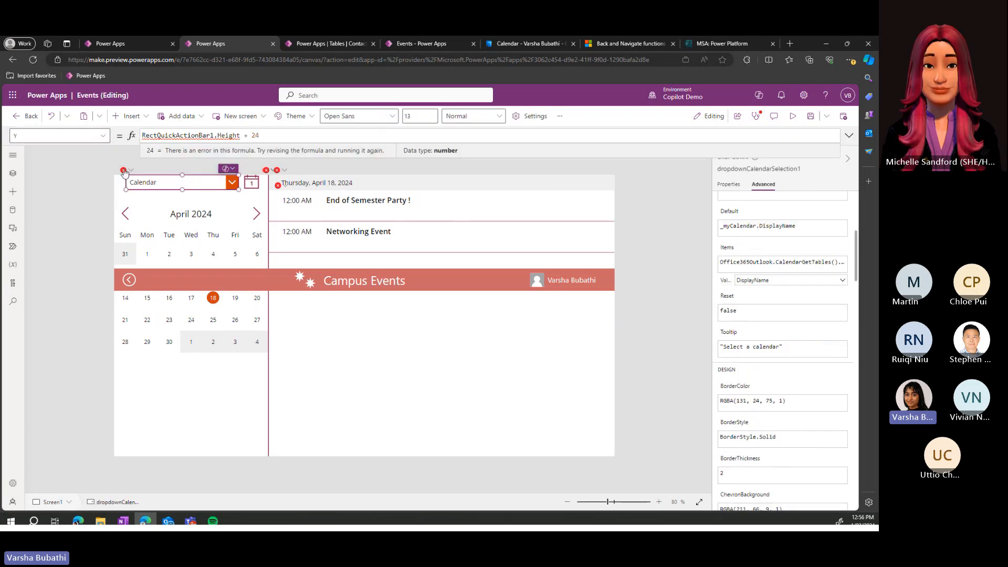
double_click(176, 135)
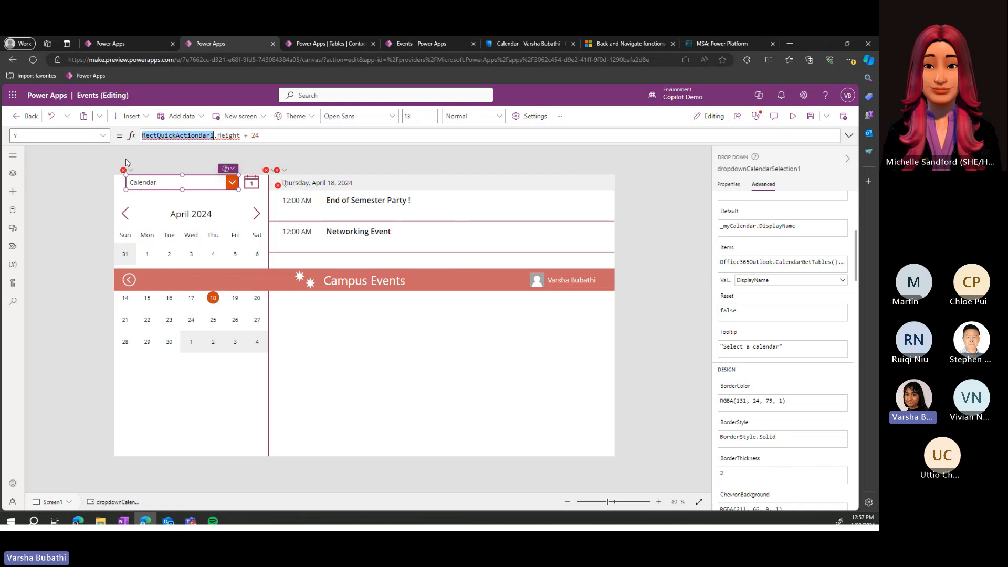
double_click(228, 135)
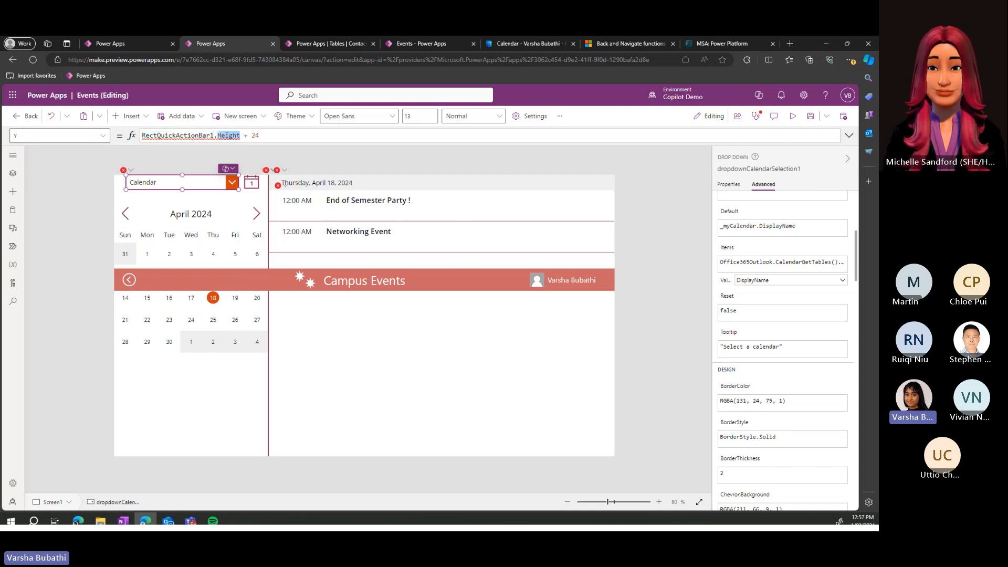
double_click(173, 135)
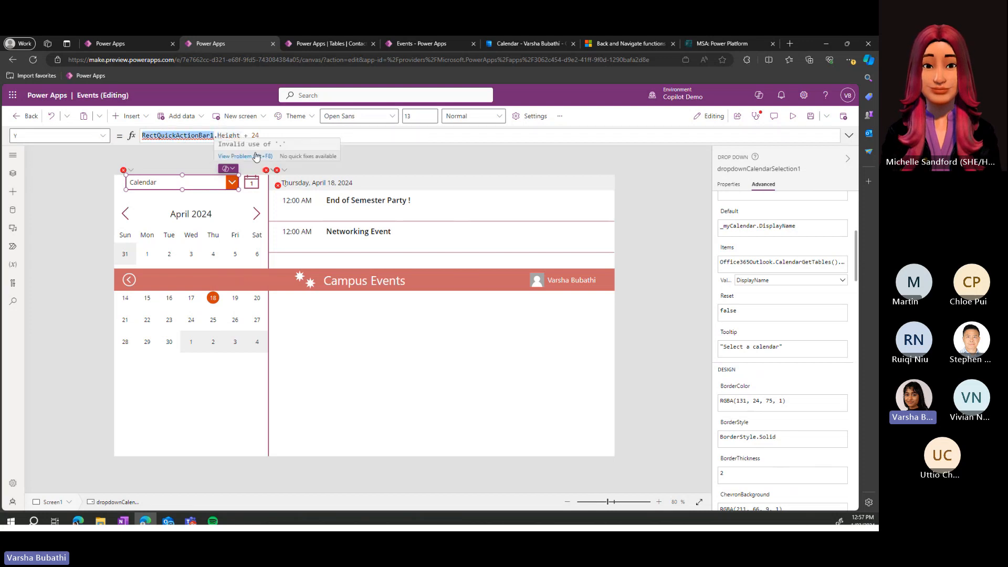
Step: Show the control tree again and rename the Campus Events header component on Screen1 as cmpHeader1
left_click(21, 159)
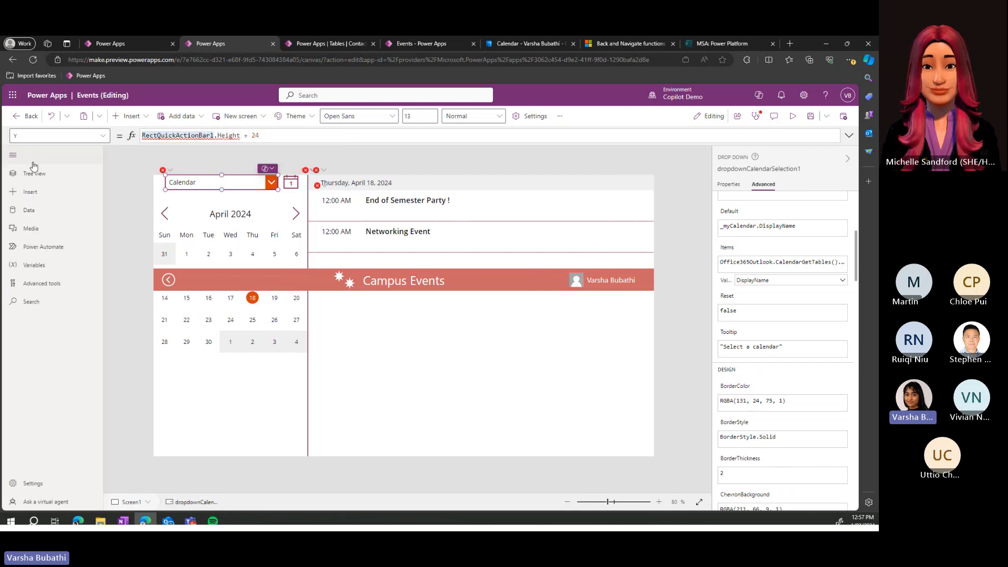
left_click(31, 173)
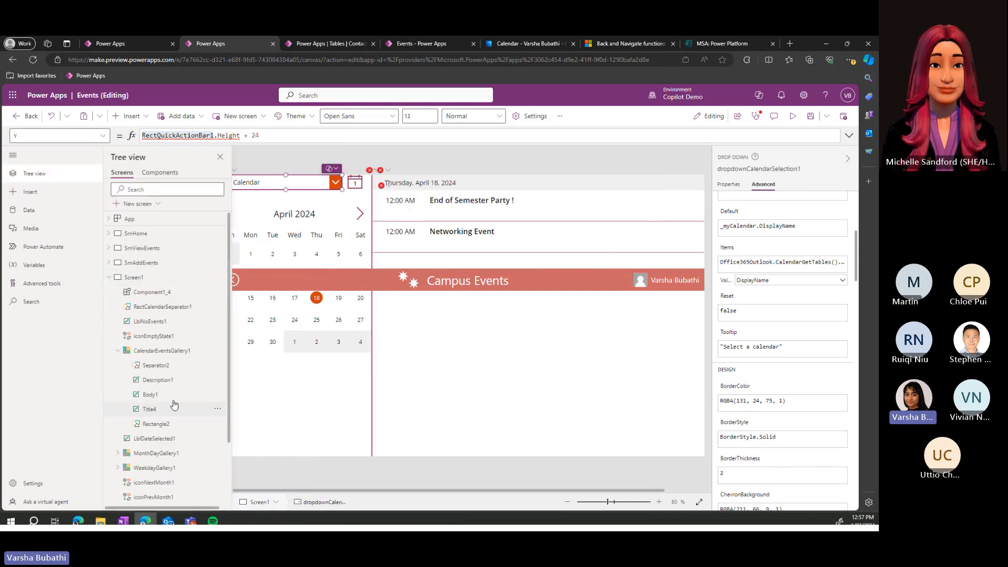
left_click(304, 298)
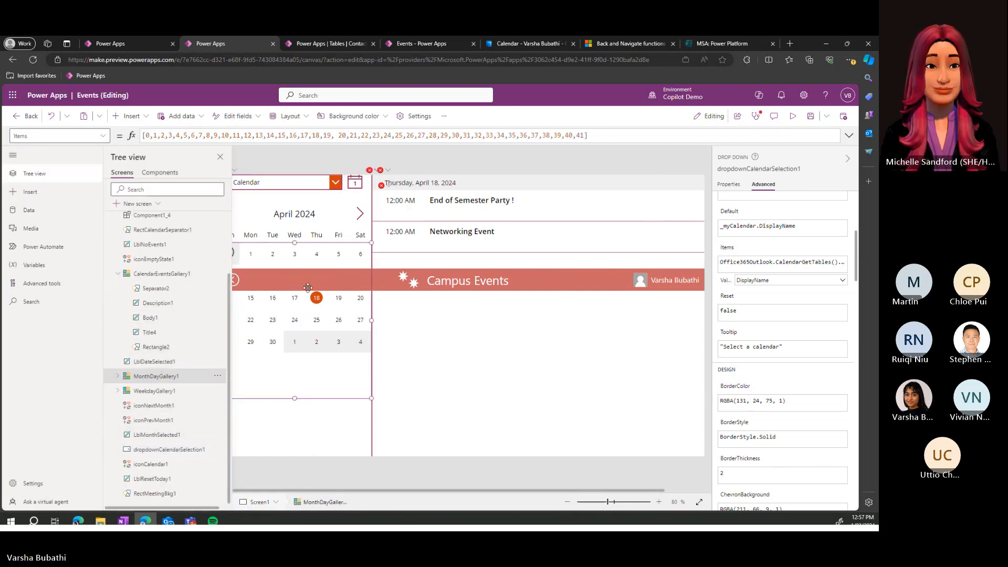
left_click(512, 286)
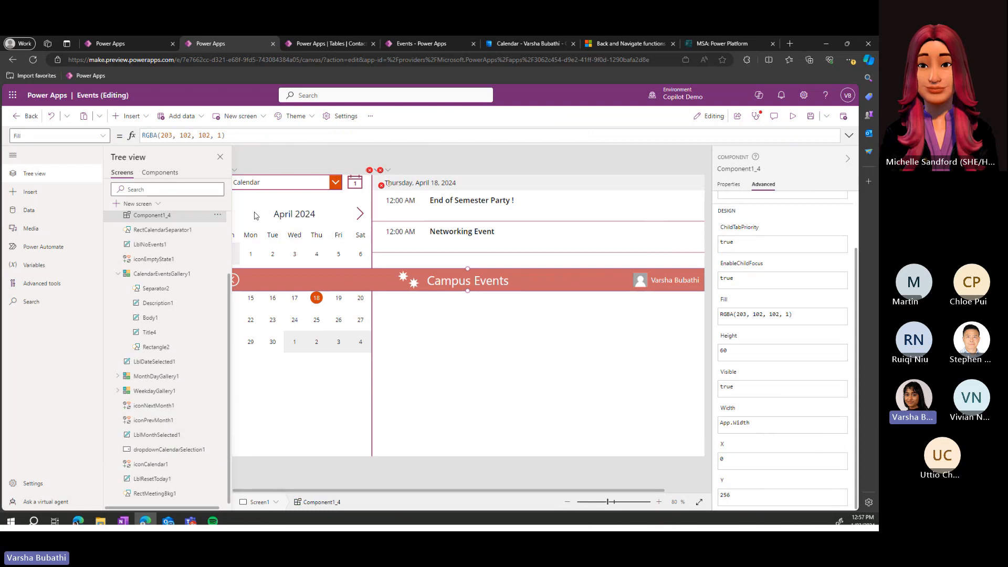
scroll(196, 282, "up", 1)
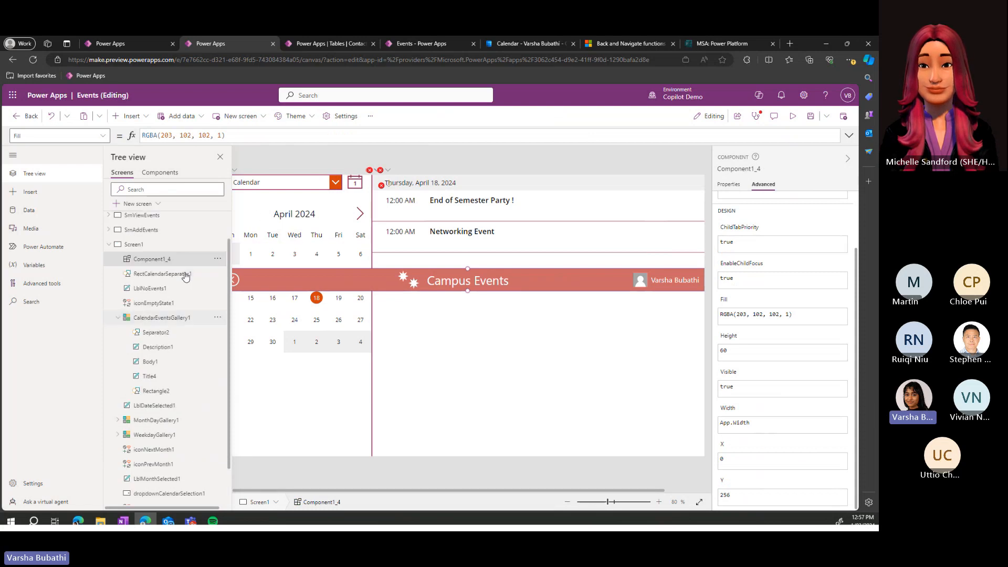
double_click(166, 259)
type("cmpHeader1")
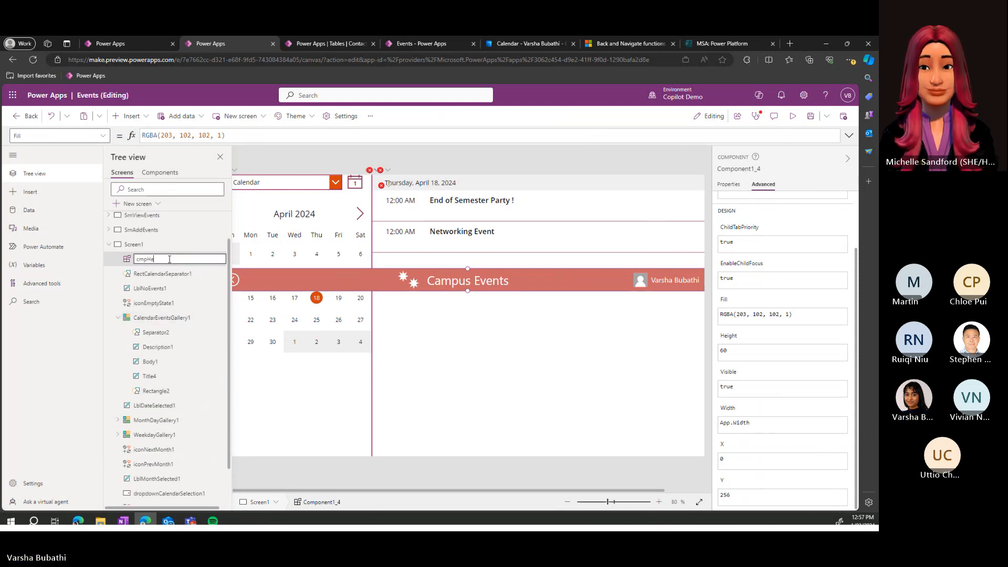
Step: Replace RectQuickActionBar1 with cmpHeader1 in the calendar dropdown's Y formula so it reads cmpHeader1.Height + 24
left_click(272, 188)
double_click(197, 136)
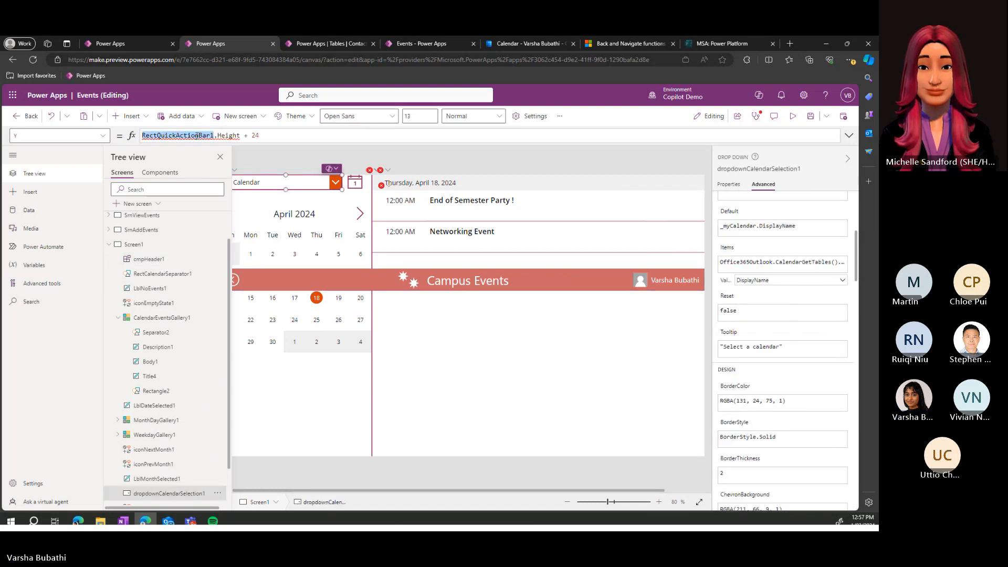
type("cmpHeader")
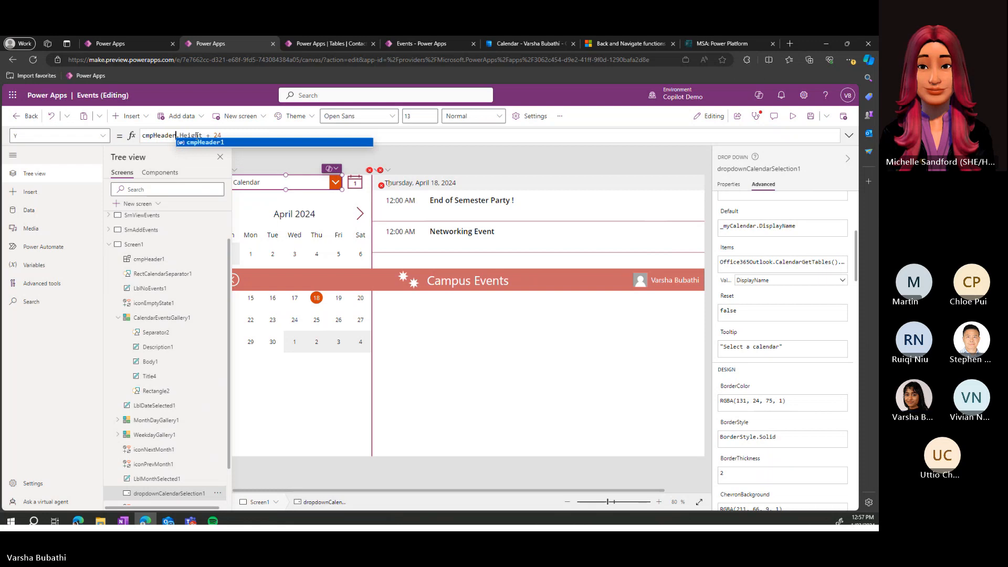
type("1")
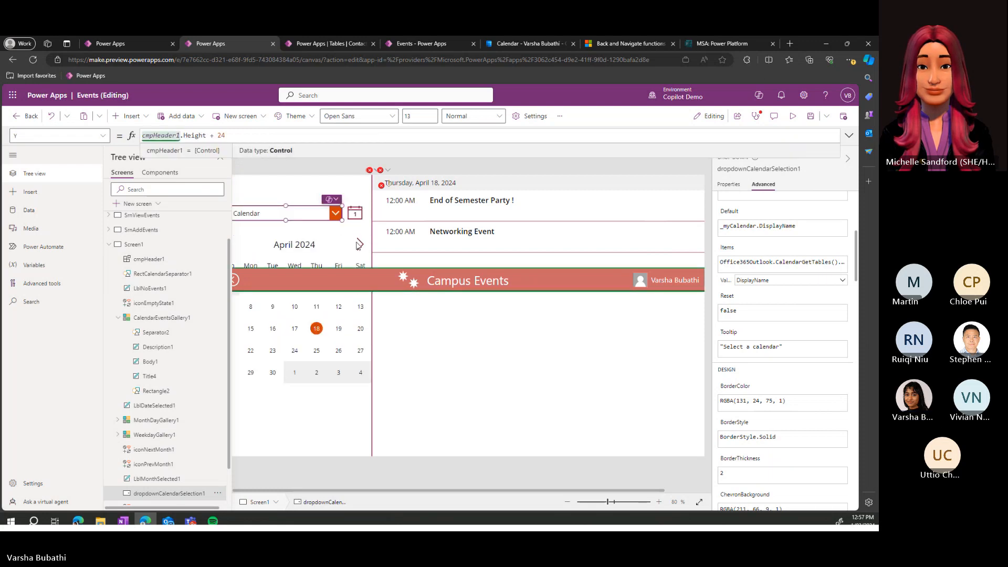
scroll(358, 244, "down", 2)
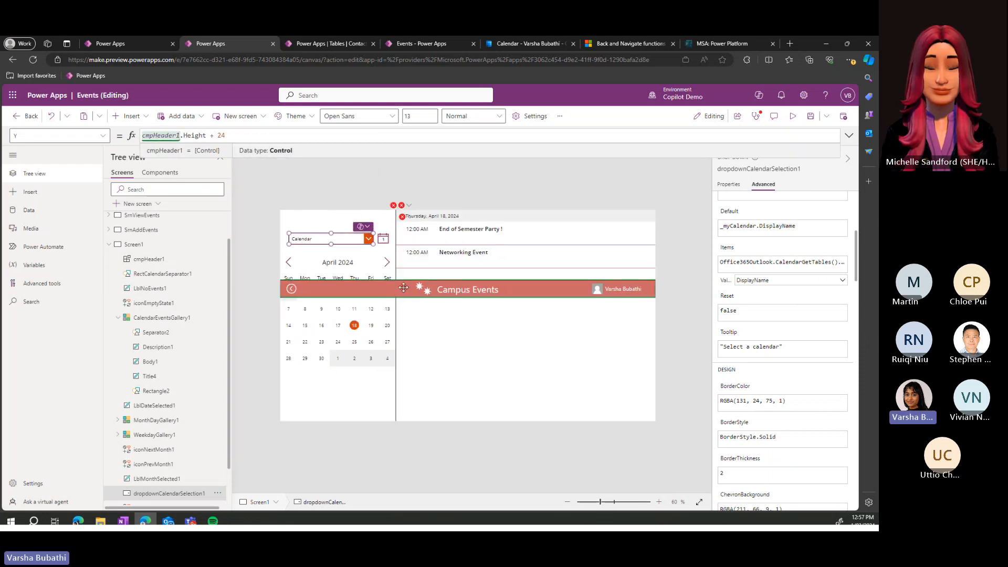
left_click(403, 287)
left_click(344, 243)
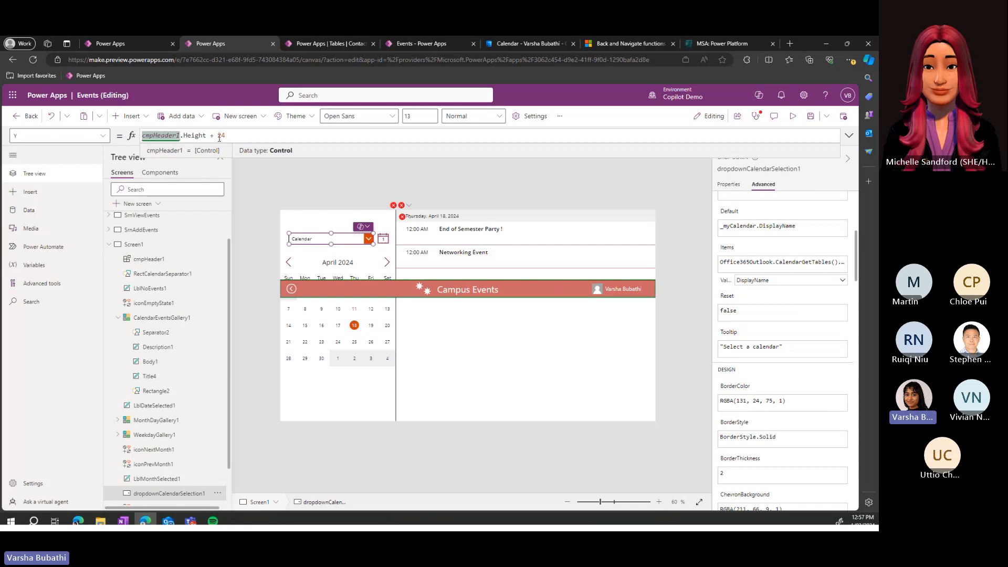
key("shift+Tab")
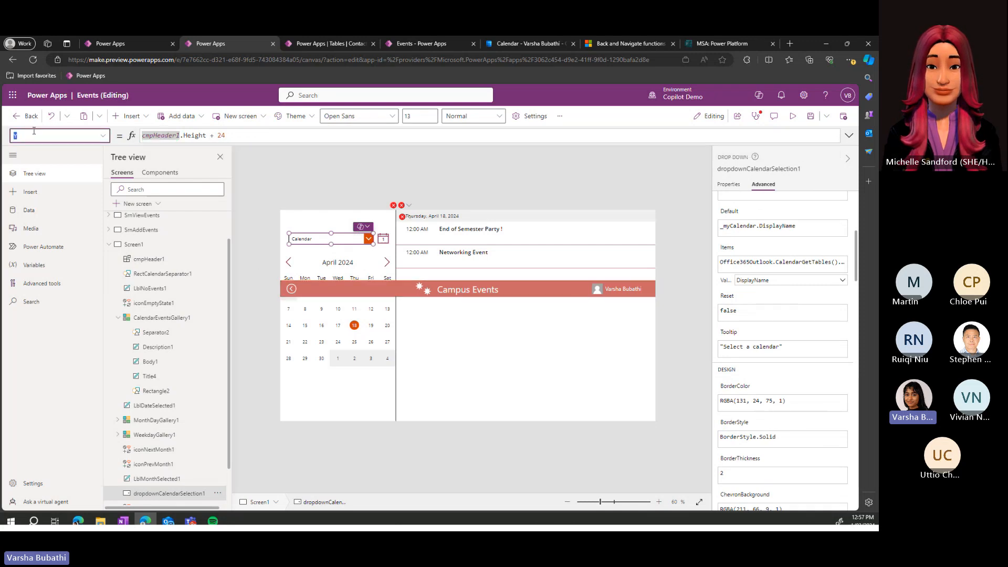
Step: Examine the event row rectangle and the Y formula of the selected-date label above the events gallery
left_click(475, 253)
left_click(475, 253)
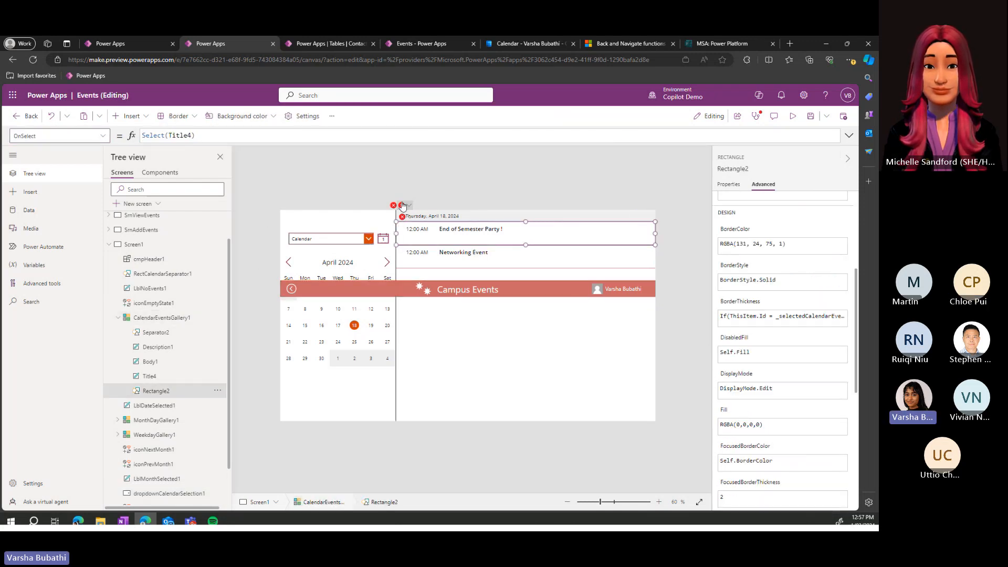
left_click(457, 215)
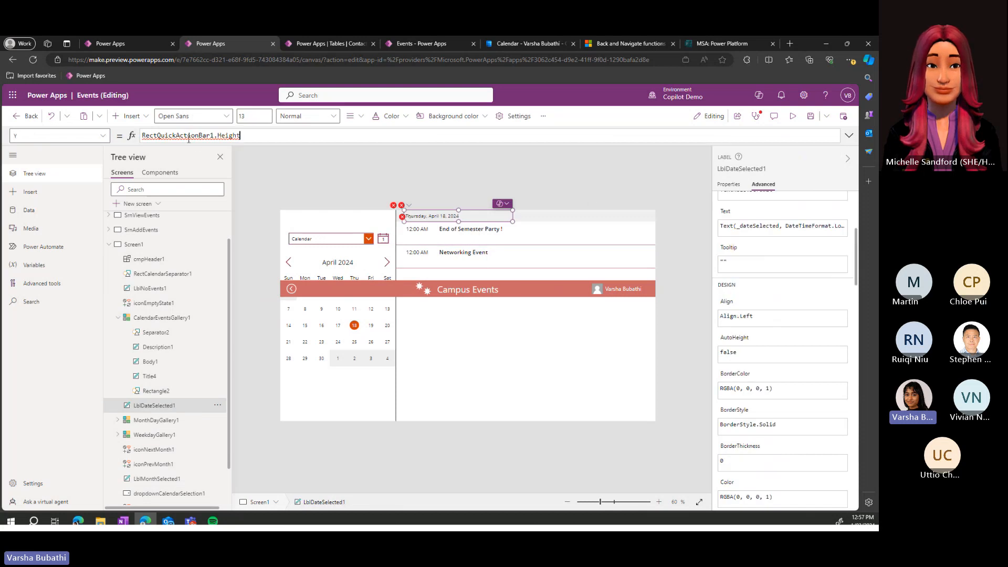
left_click(311, 192)
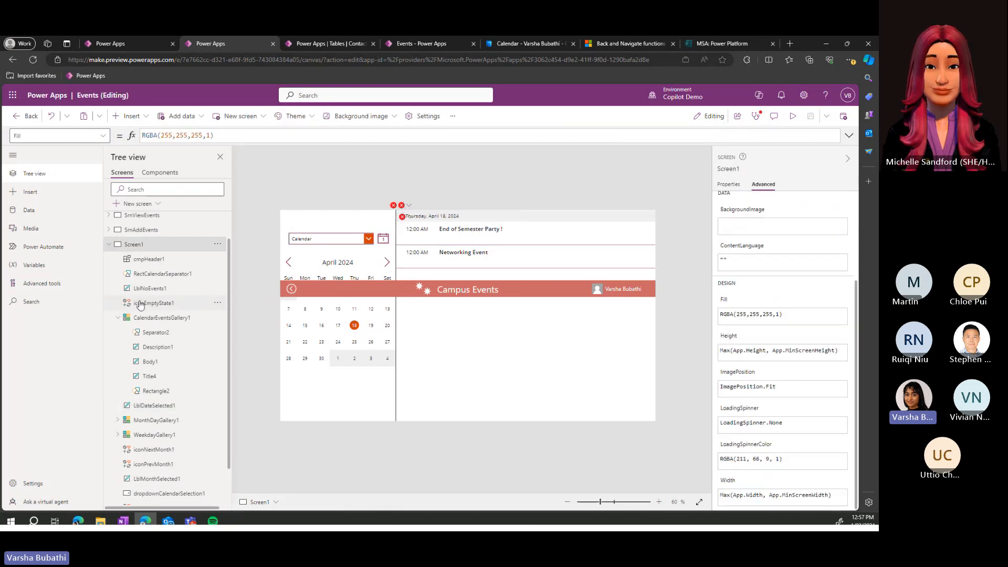
Step: Review the view events and add events screens, and select the ID card in the event form
scroll(140, 305, "up", 1)
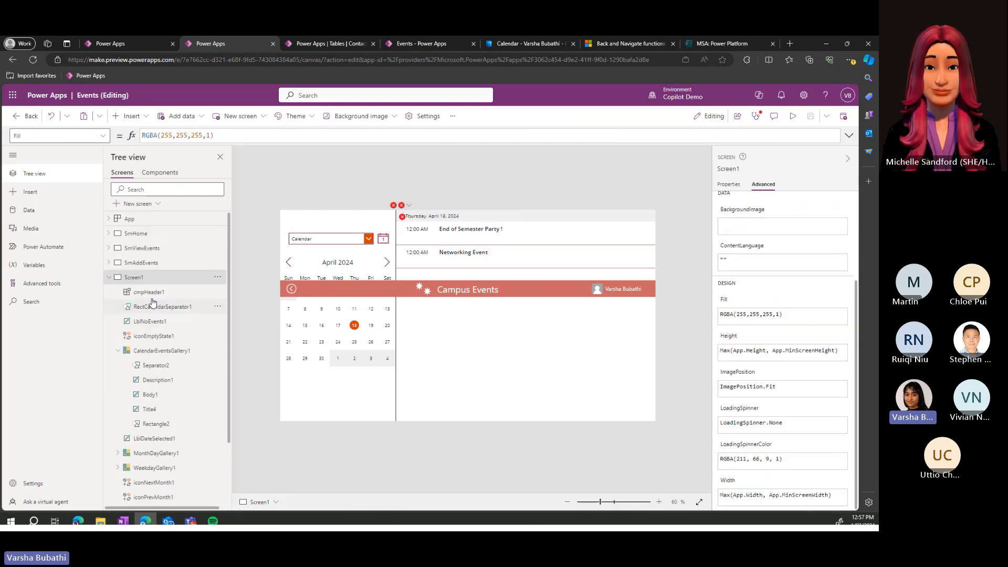
left_click(171, 248)
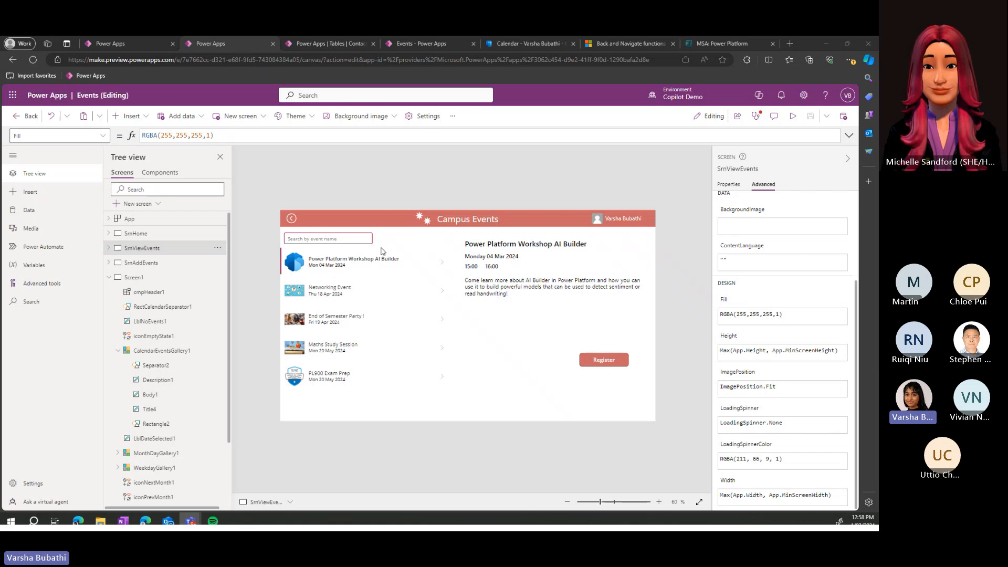
left_click(180, 263)
left_click(443, 256)
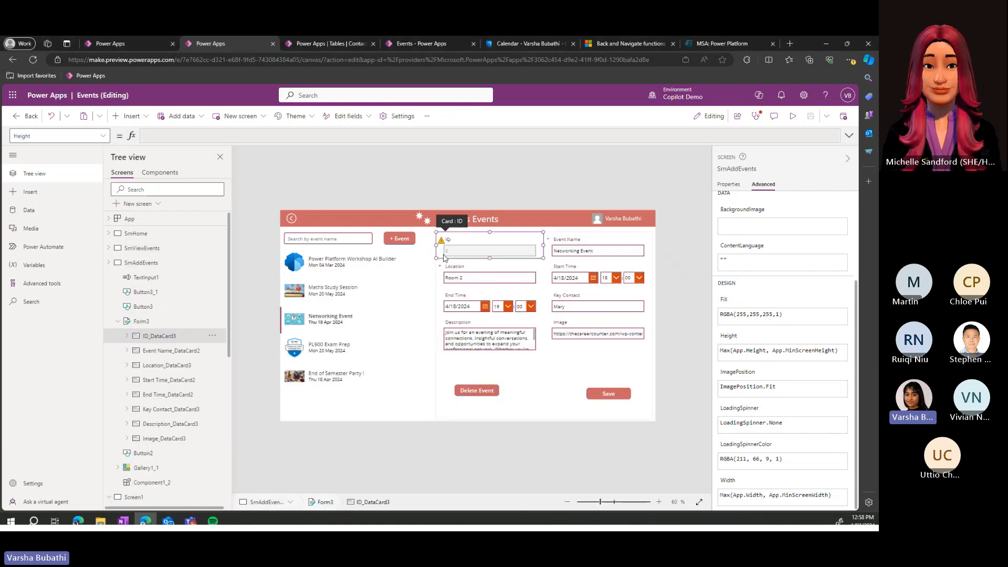
Step: Inspect the Default formula of the ID text input in the event form, evaluating its Max('On Campus Events', ID) part
left_click(444, 253)
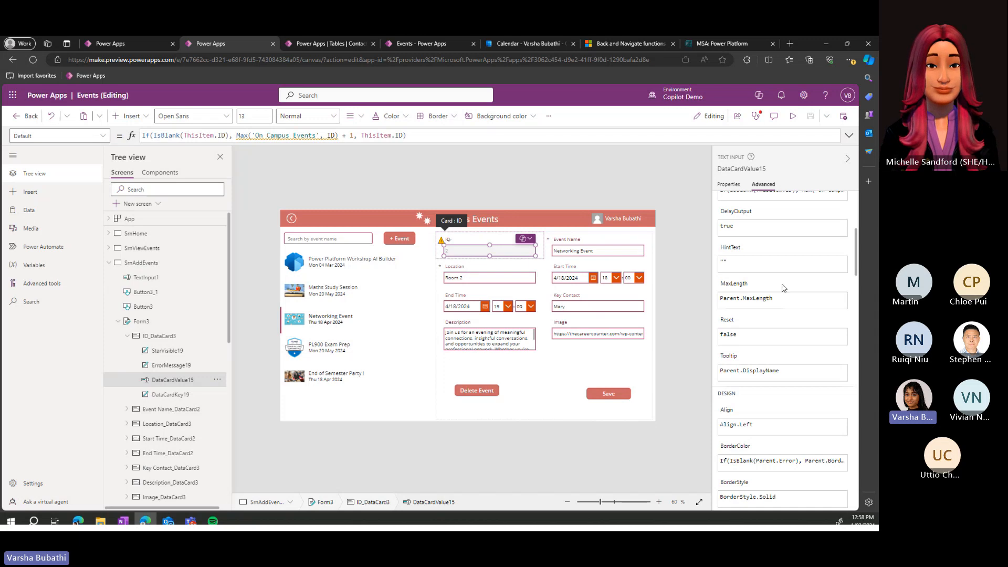
scroll(782, 287, "up", 5)
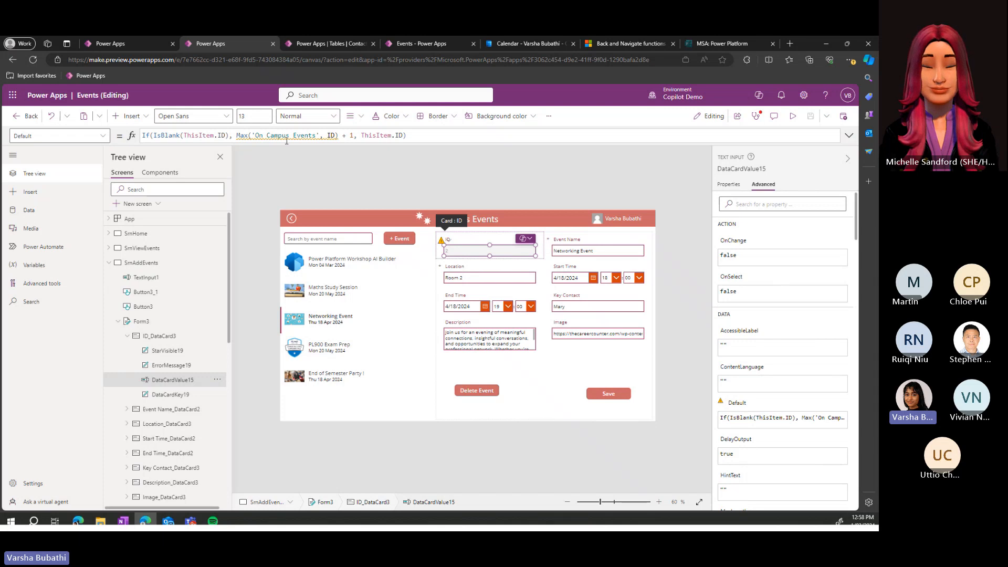
left_click(239, 136)
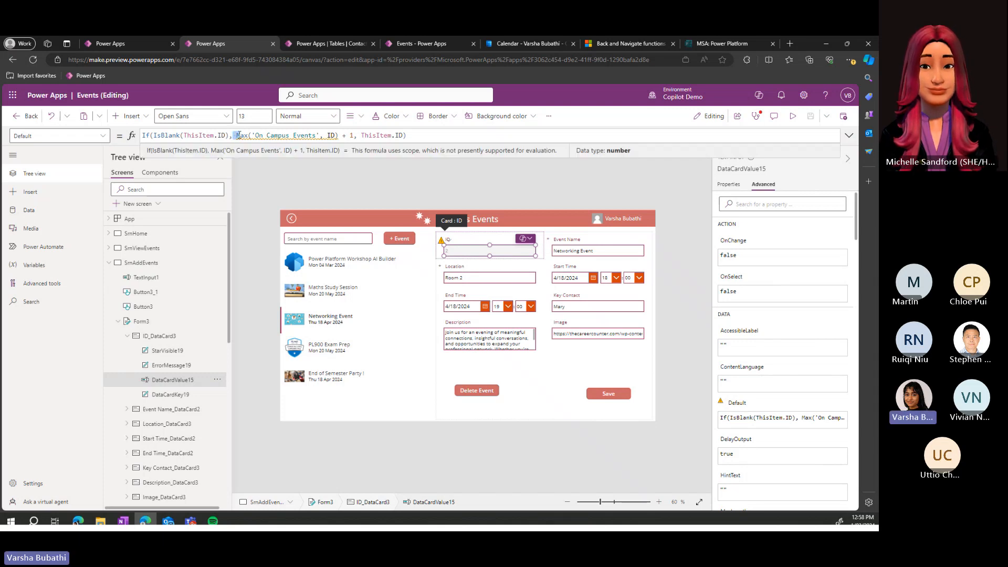
left_click(239, 135)
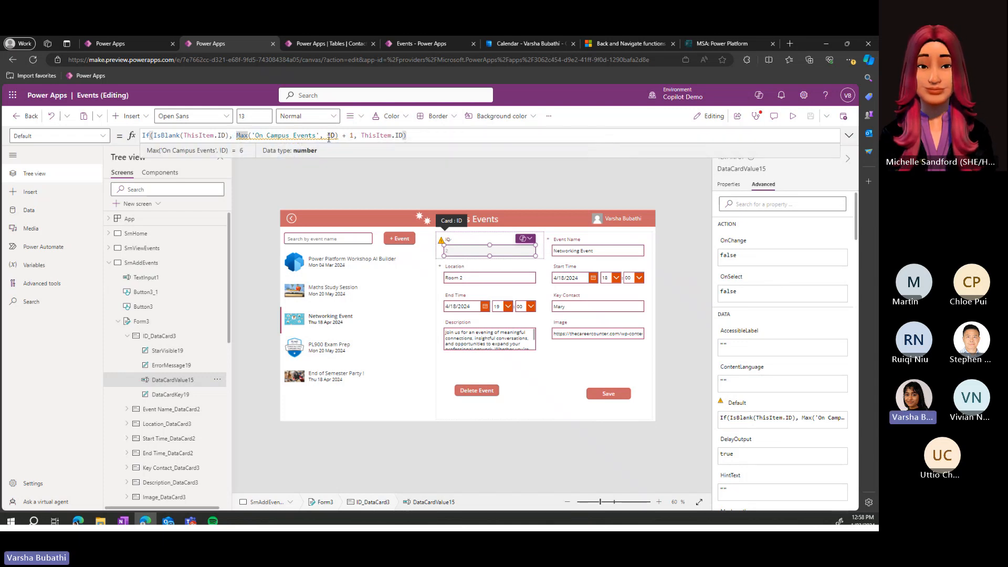
left_click(302, 135)
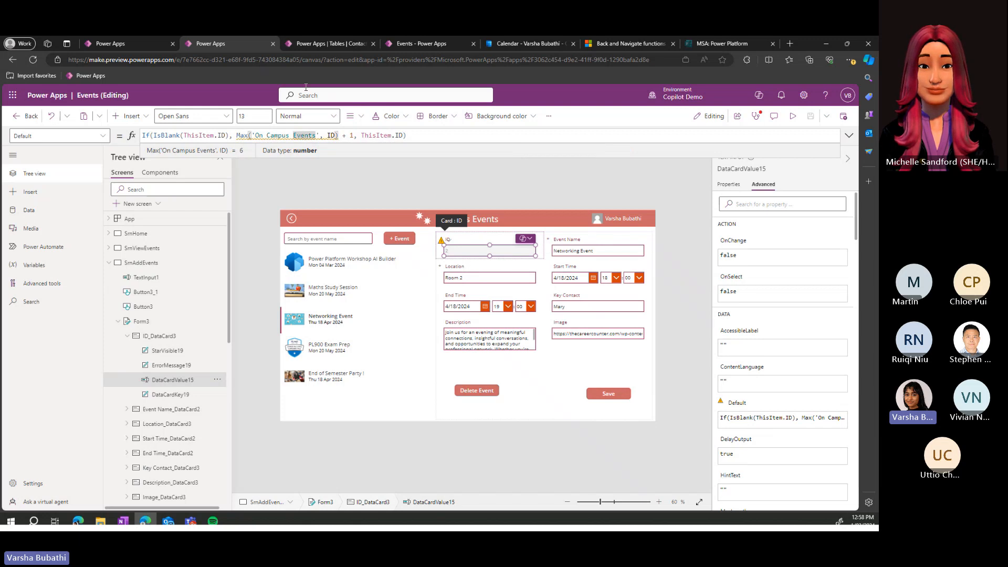
Step: Open the On Campus Events table among the custom tables to review its ID column, and return to the Events app editor
left_click(313, 57)
left_click(315, 46)
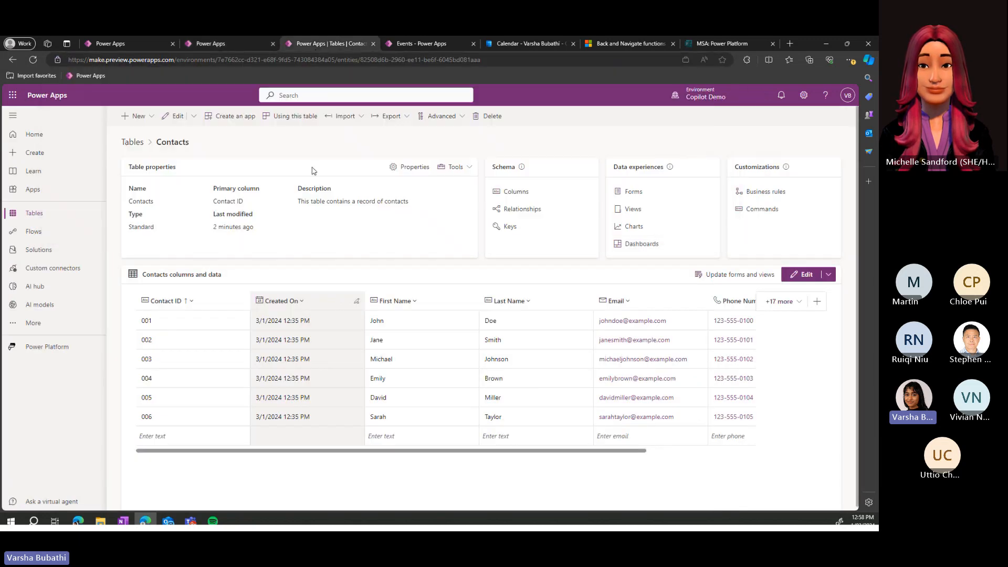
left_click(133, 142)
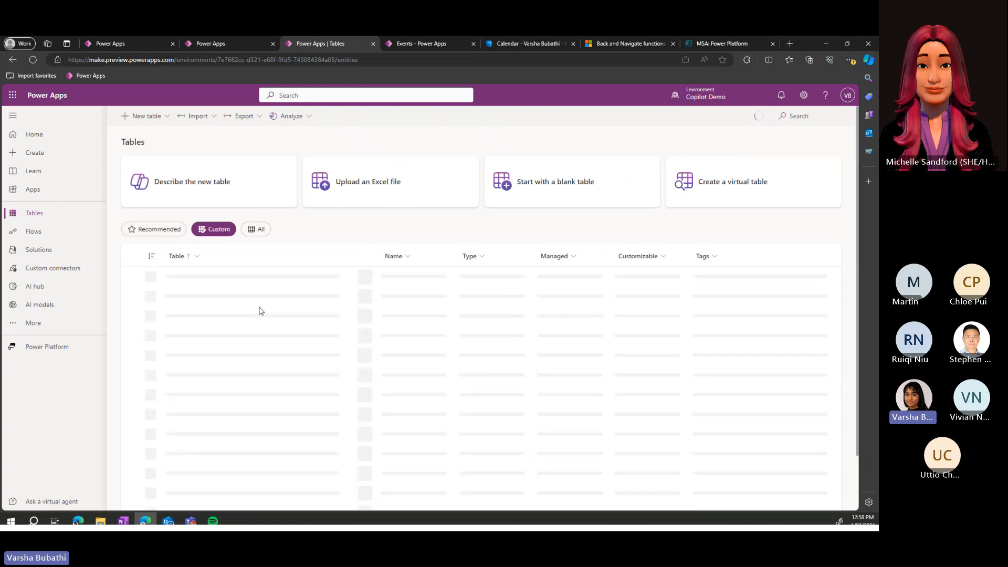
left_click(211, 355)
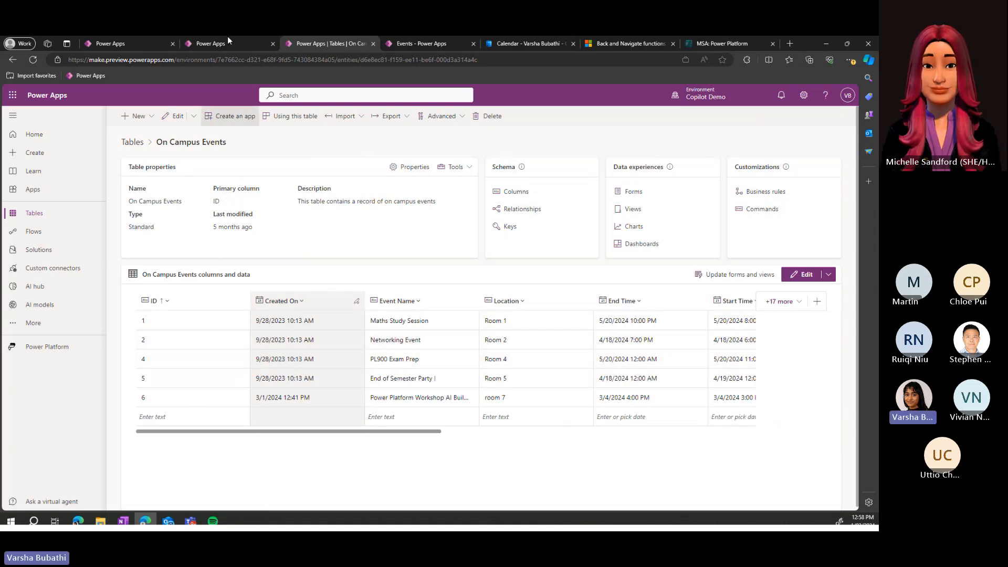
left_click(257, 44)
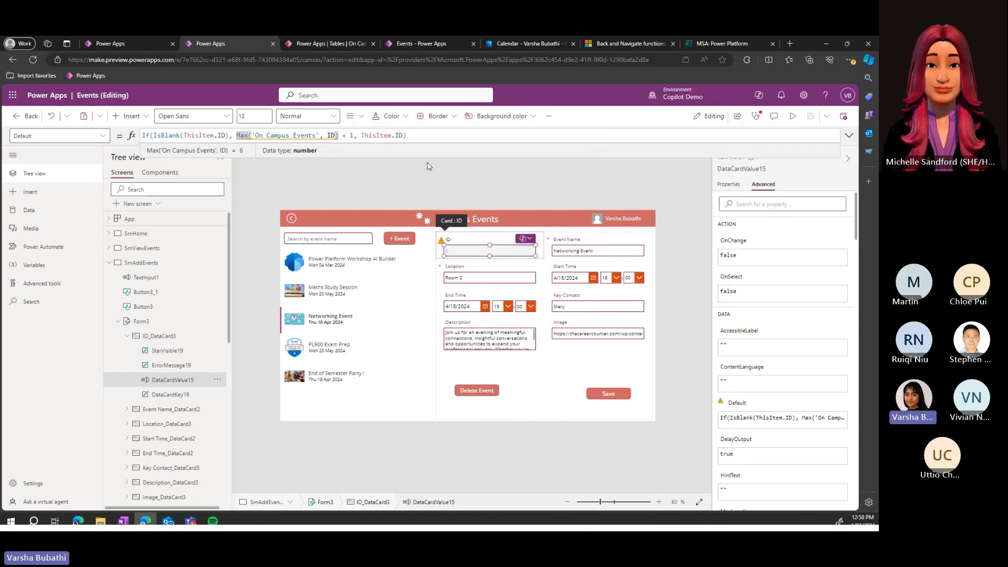
Step: Run the + Event button on SmAddEvents to get a blank event form and check its ID card
left_click(499, 202)
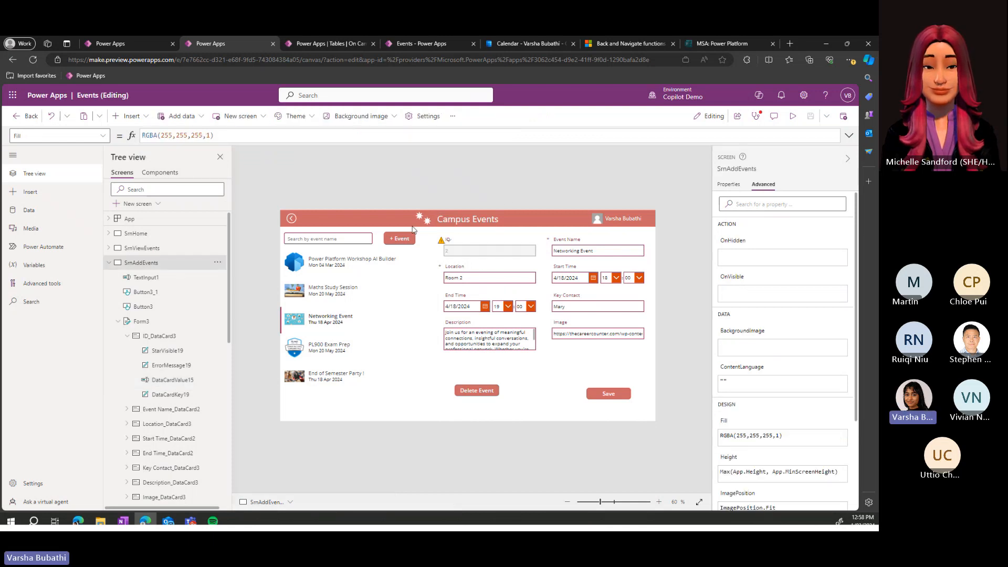
left_click(402, 245, "alt")
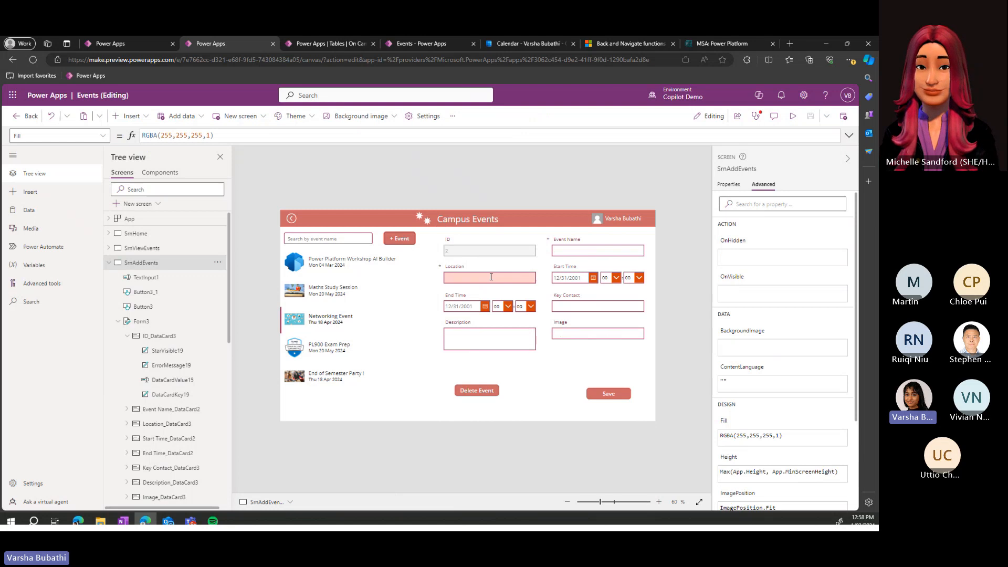
left_click(460, 247)
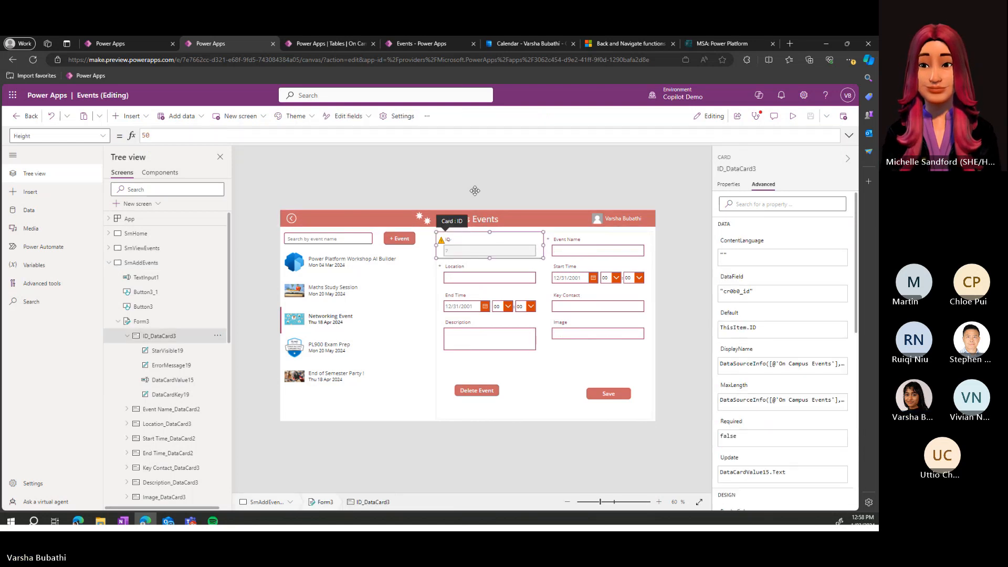
left_click(374, 190)
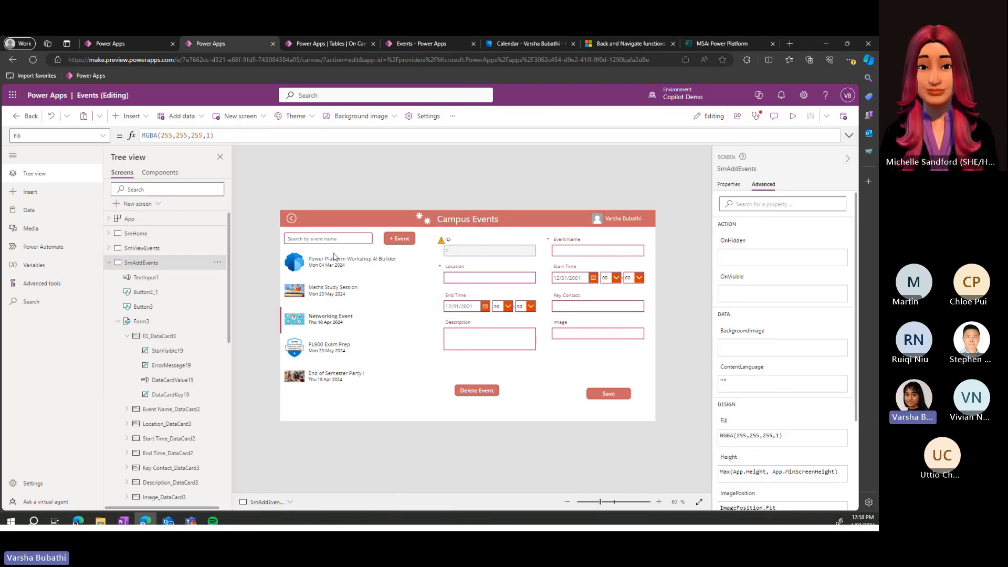
Step: On SmViewEvents, run the Register button to sign up for the Power Platform Workshop AI Builder event
left_click(164, 248)
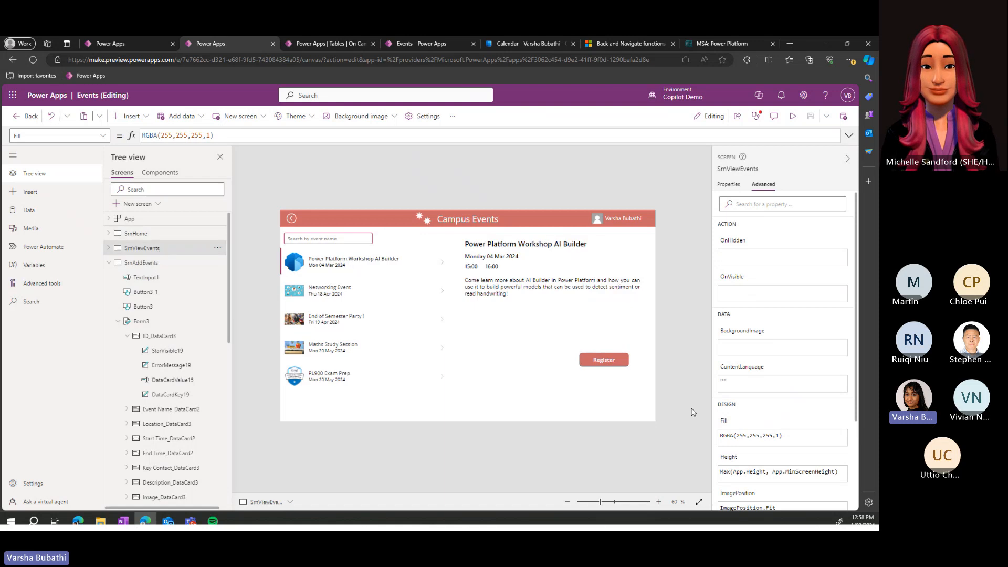
left_click(581, 360)
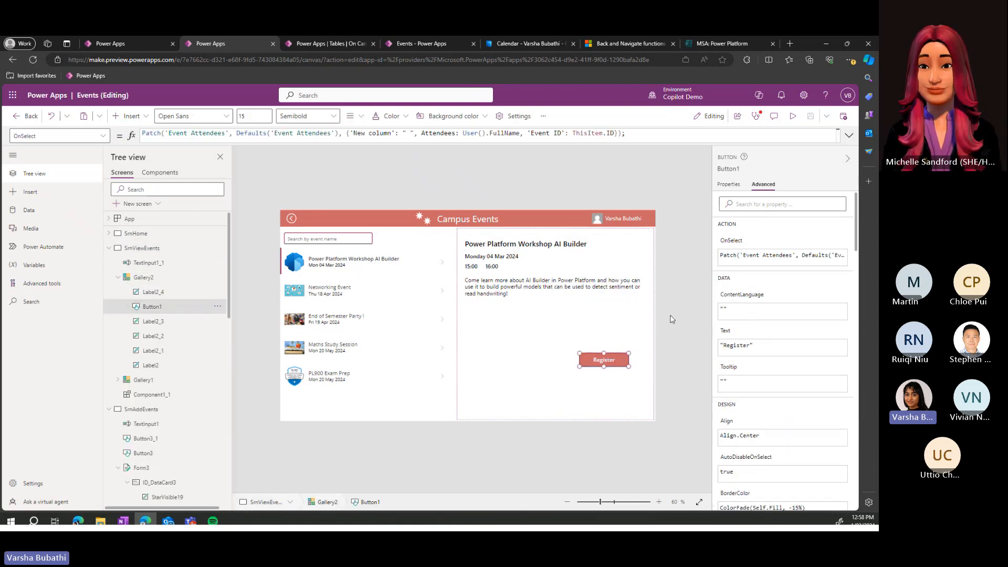
left_click(615, 366, "alt")
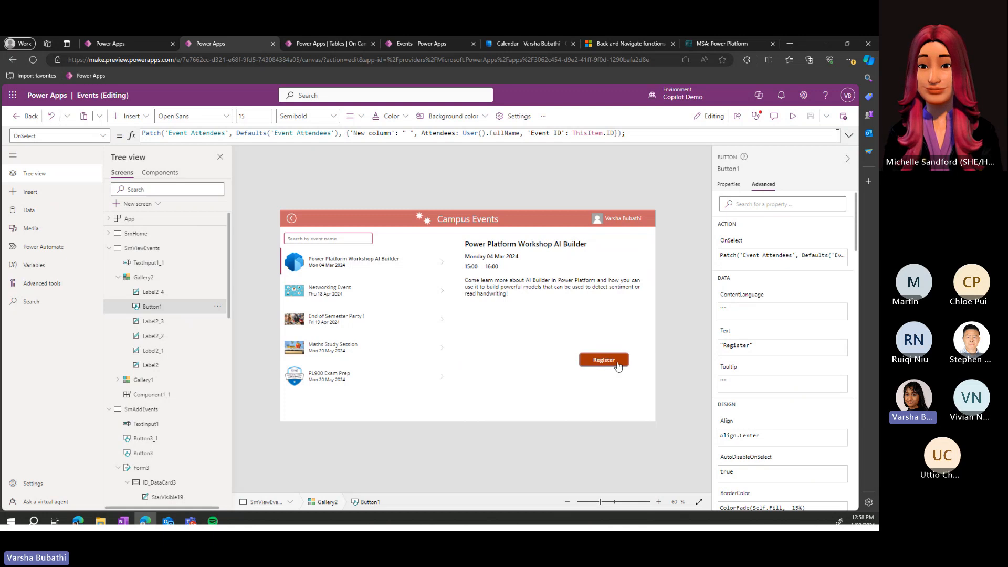
left_click(612, 369, "alt")
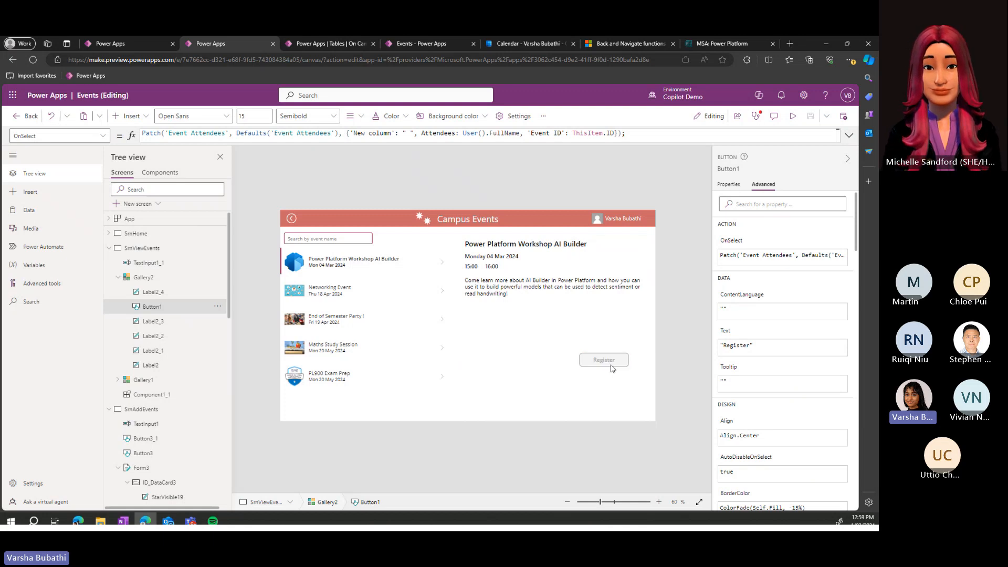
Step: Open the custom Event Attendees table to check the attendee and event ID records, and return to the Events app editor
left_click(317, 43)
left_click(143, 144)
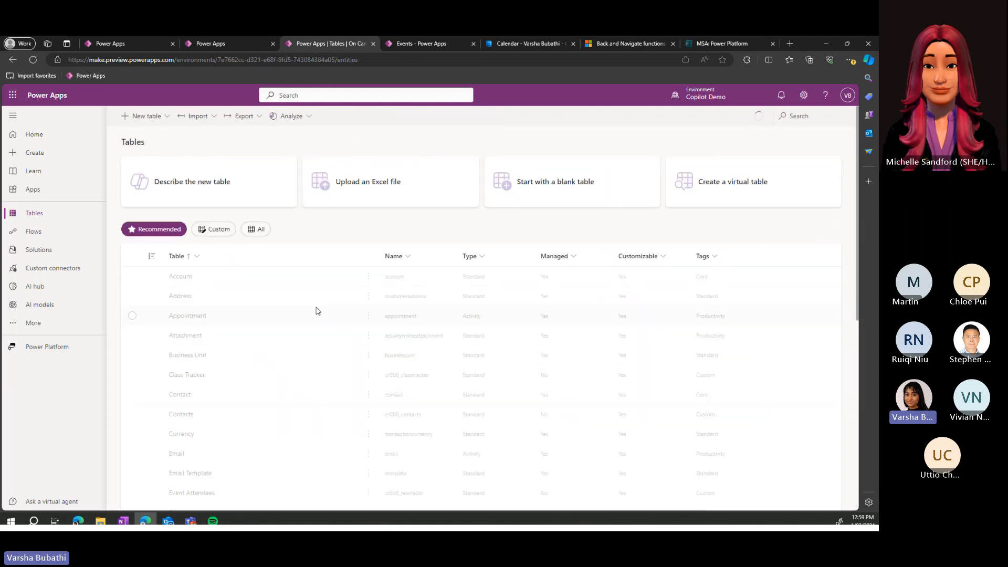
left_click(214, 228)
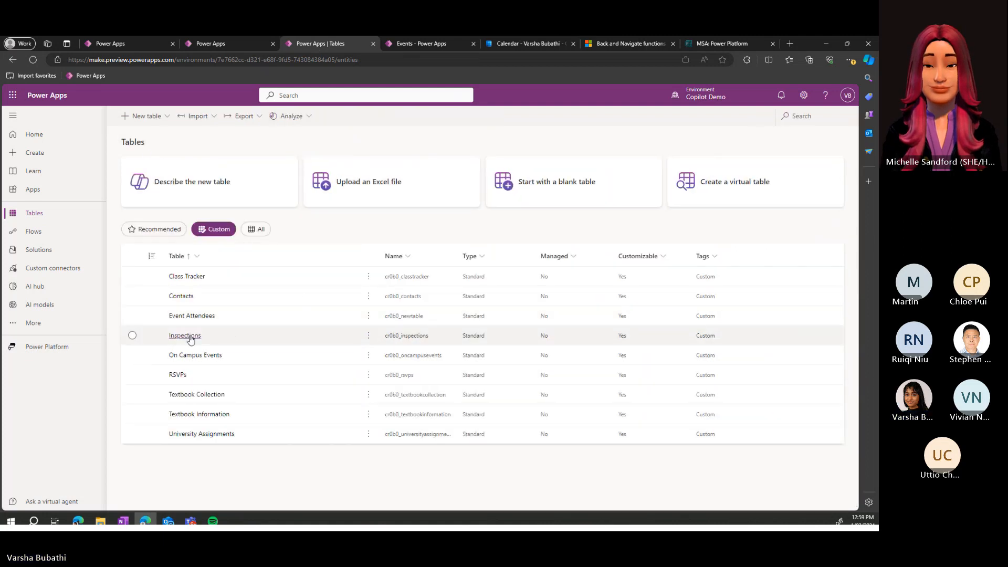
left_click(202, 318)
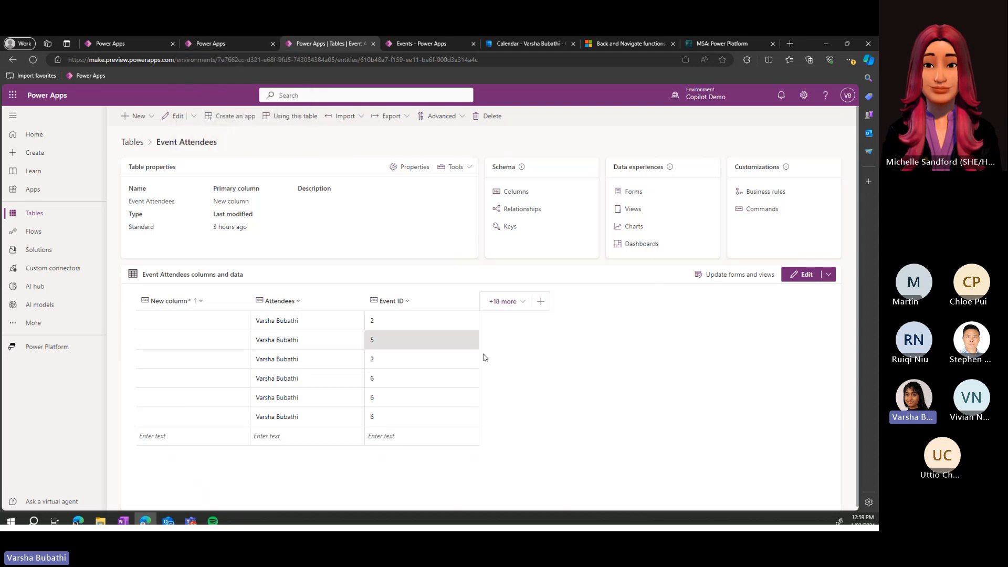
left_click(207, 46)
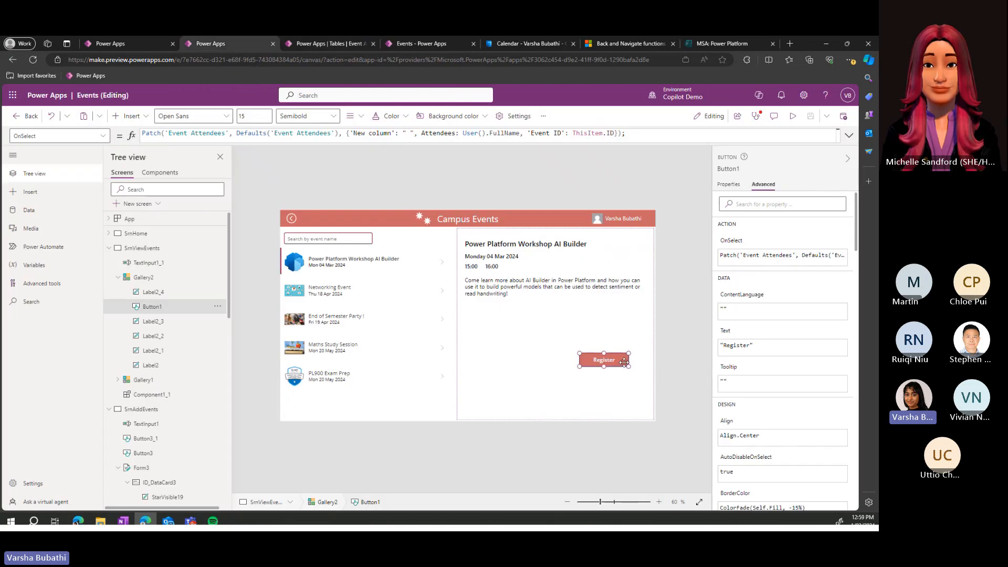
Step: Set the Register button's DisplayMode property to DisplayMode.Edit
key("alt")
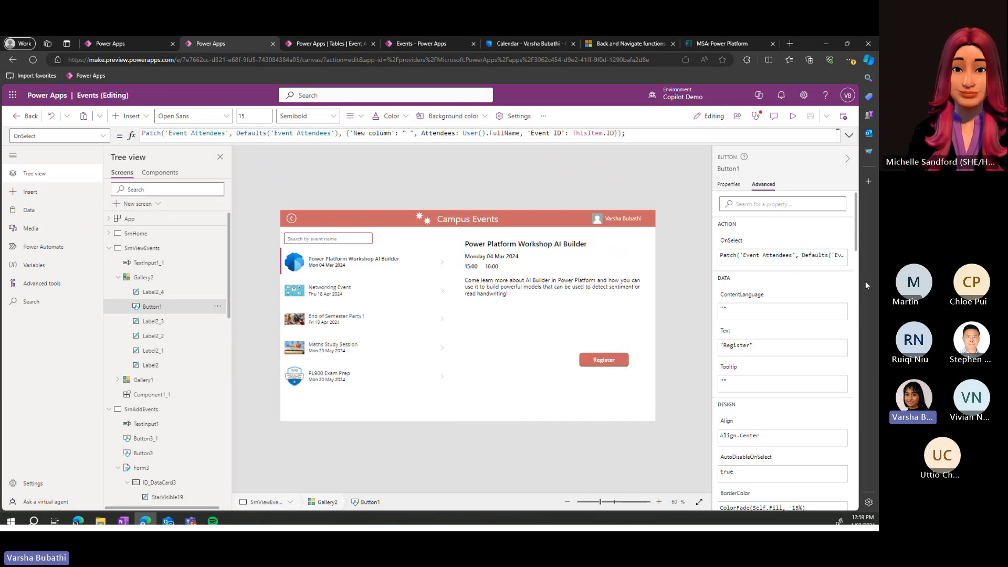
scroll(799, 219, "down", 1)
scroll(798, 219, "down", 5)
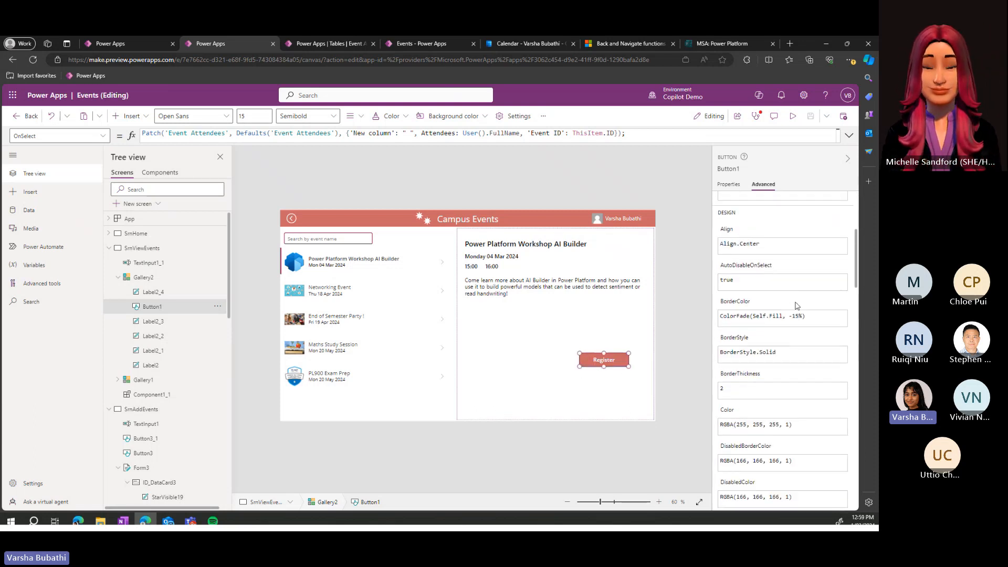
scroll(796, 306, "down", 1)
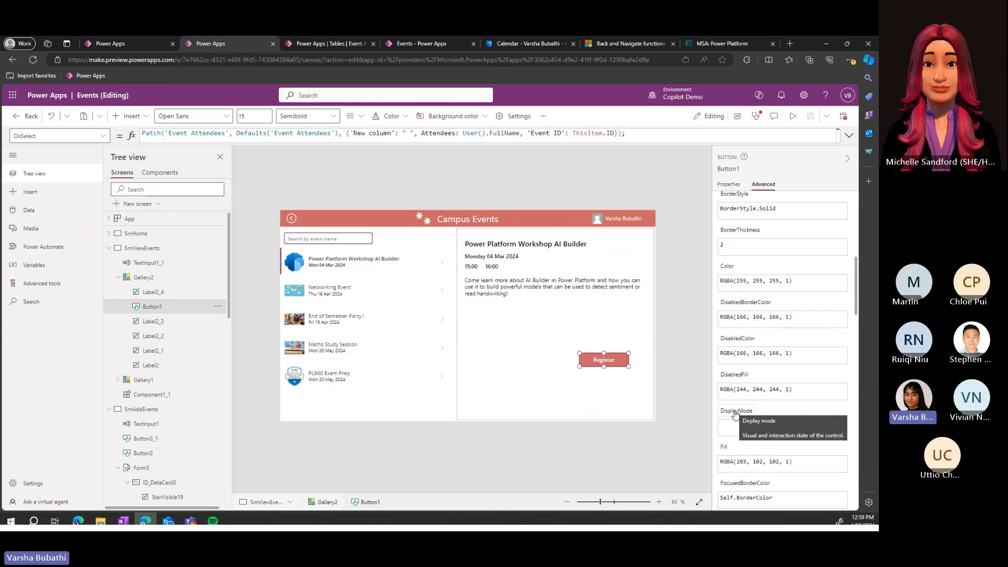
left_click(745, 426)
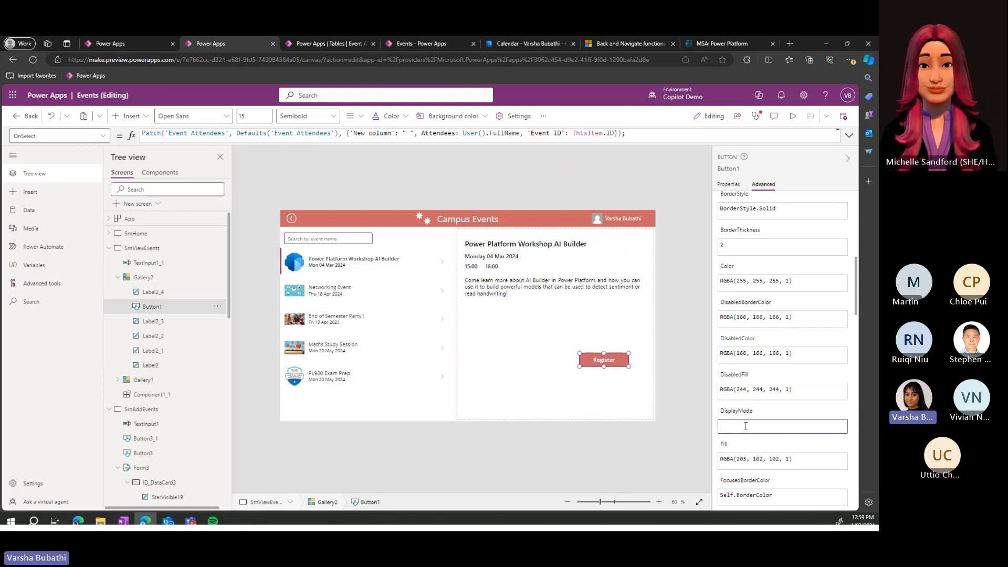
type("Dis")
key("Tab")
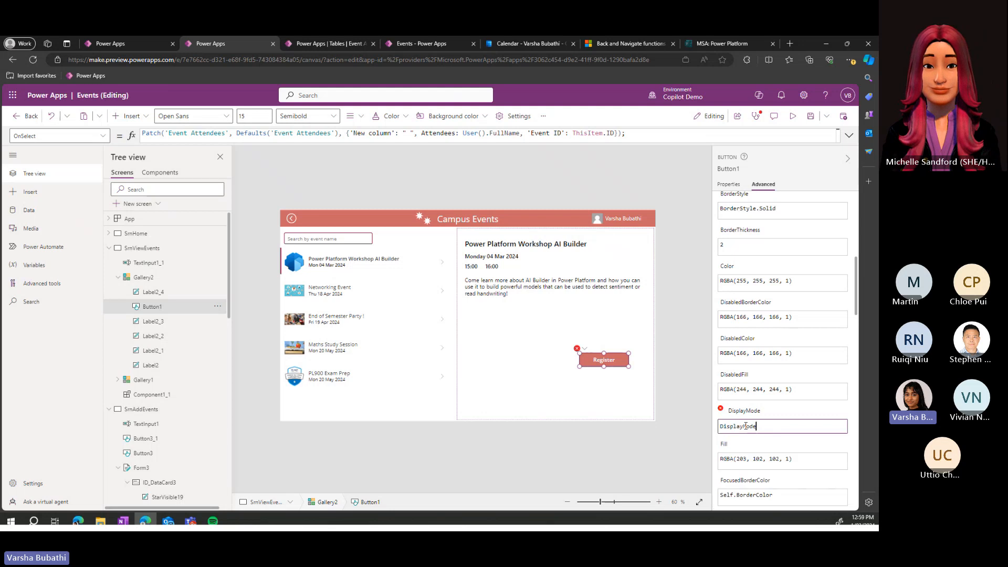
type(".")
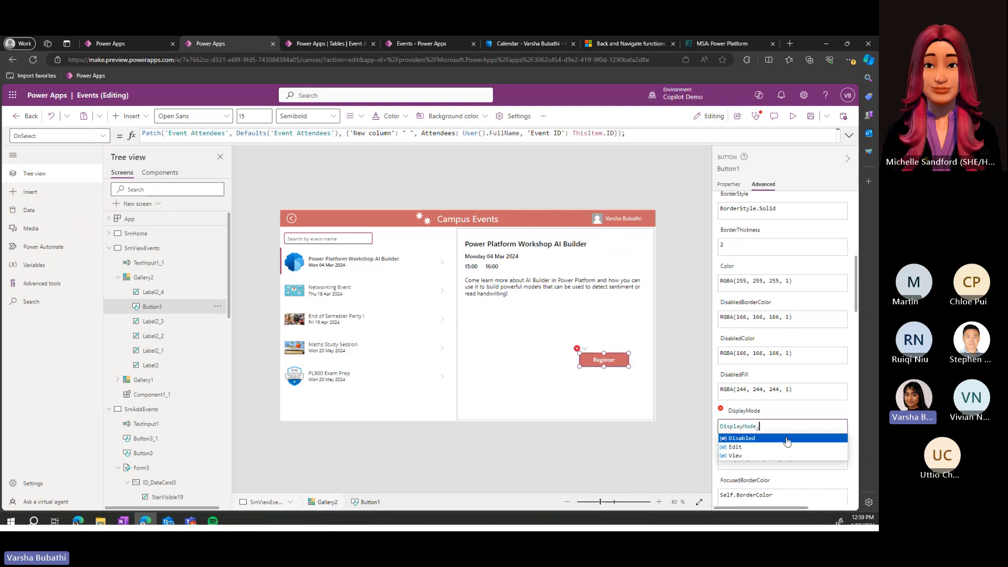
left_click(771, 447)
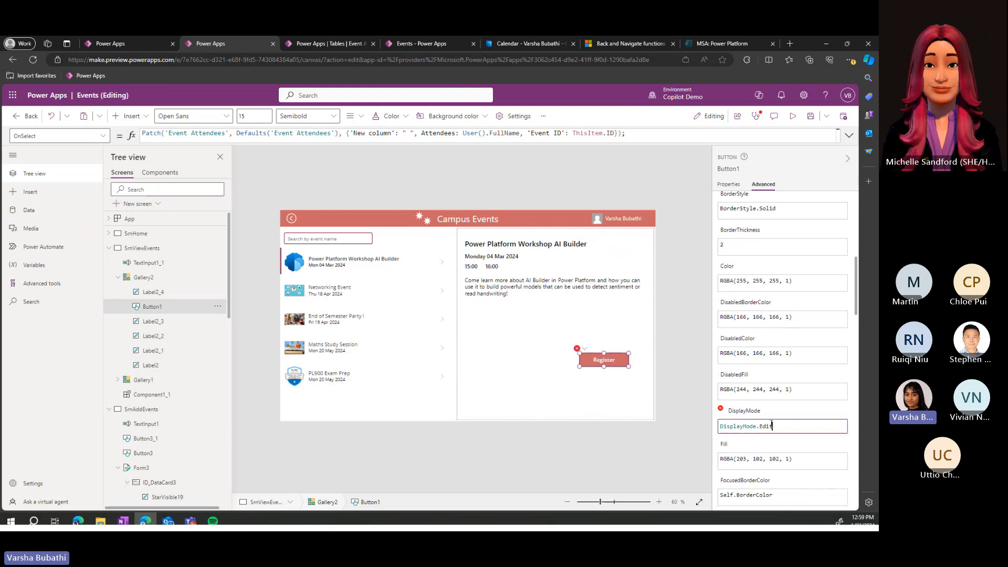
Step: Replace Edit with Disabled in the Register button's DisplayMode so it reads DisplayMode.Disabled
double_click(767, 425)
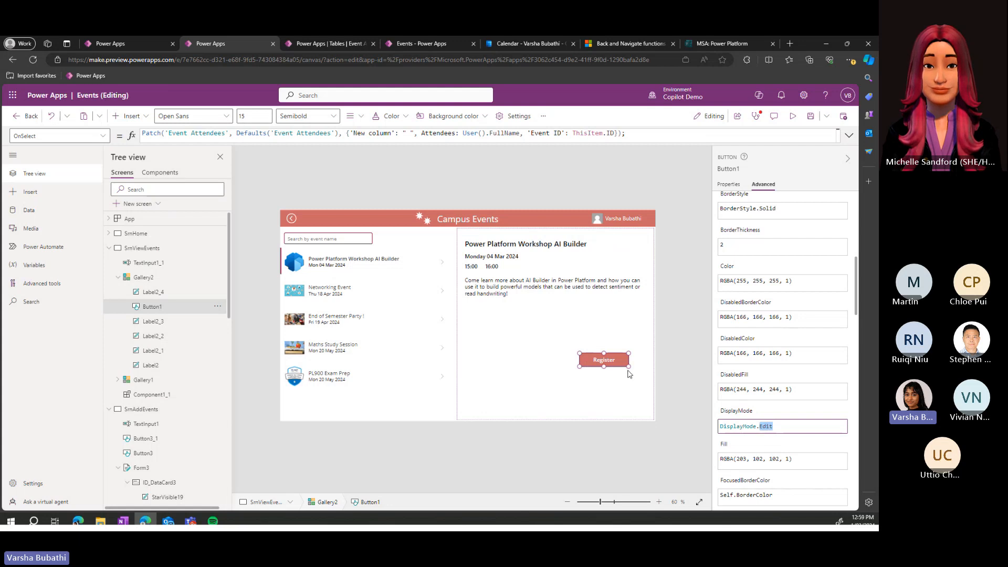
key("BackSpace")
type("di")
left_click(787, 439)
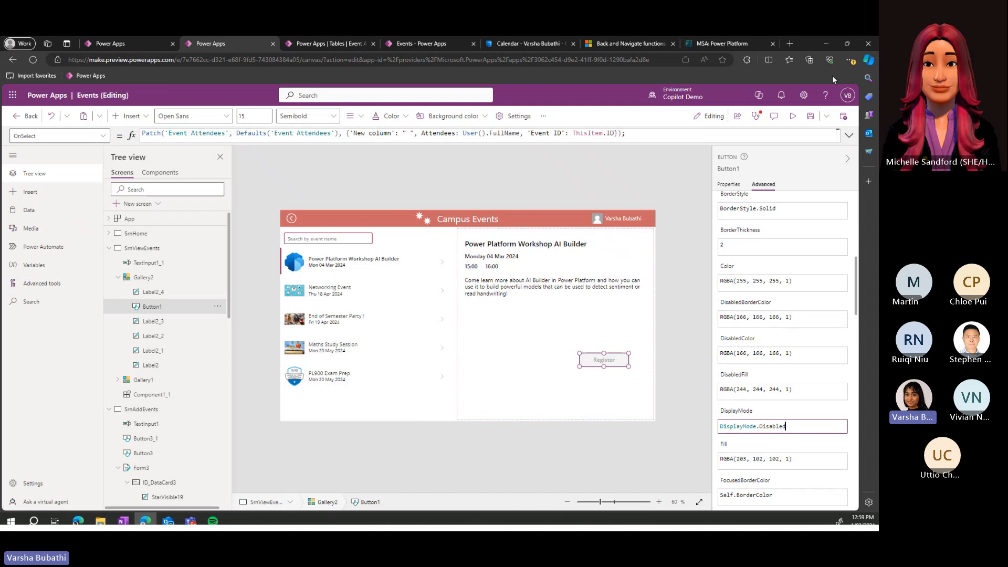
Step: Preview the app, check the Register button on several events including Maths Study Session and PL900 Exam Prep, and exit the preview
left_click(793, 116)
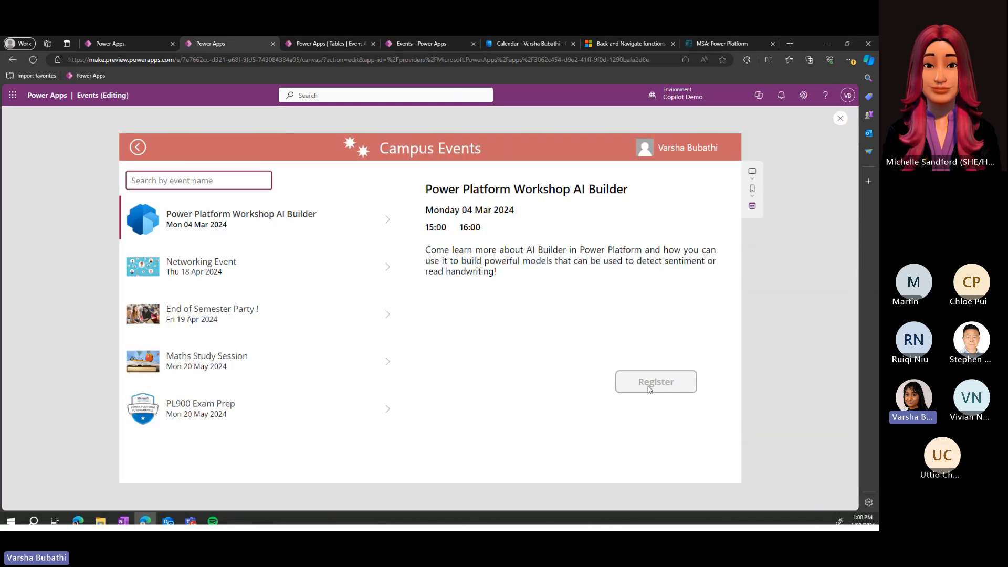
left_click(245, 267)
left_click(243, 360)
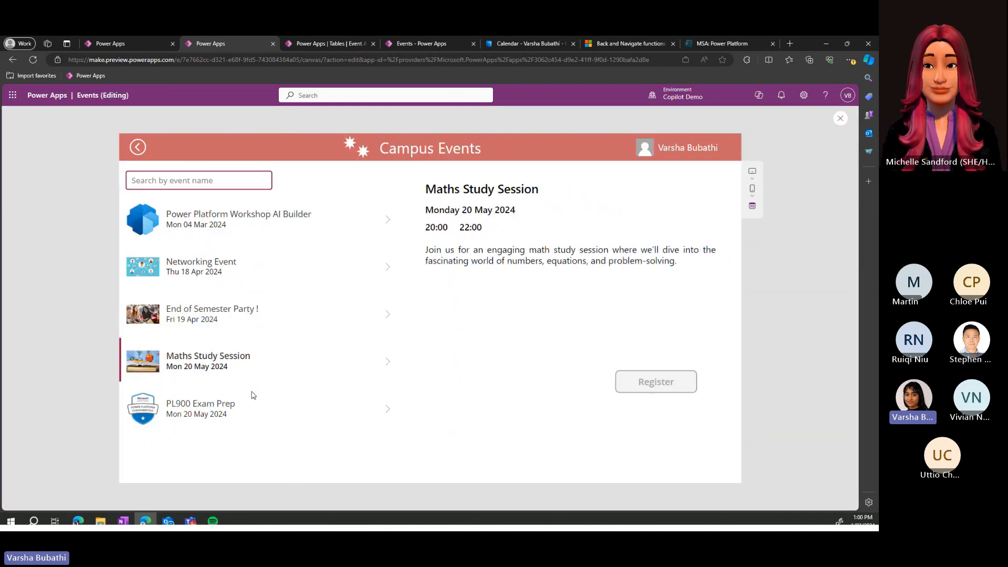
left_click(254, 405)
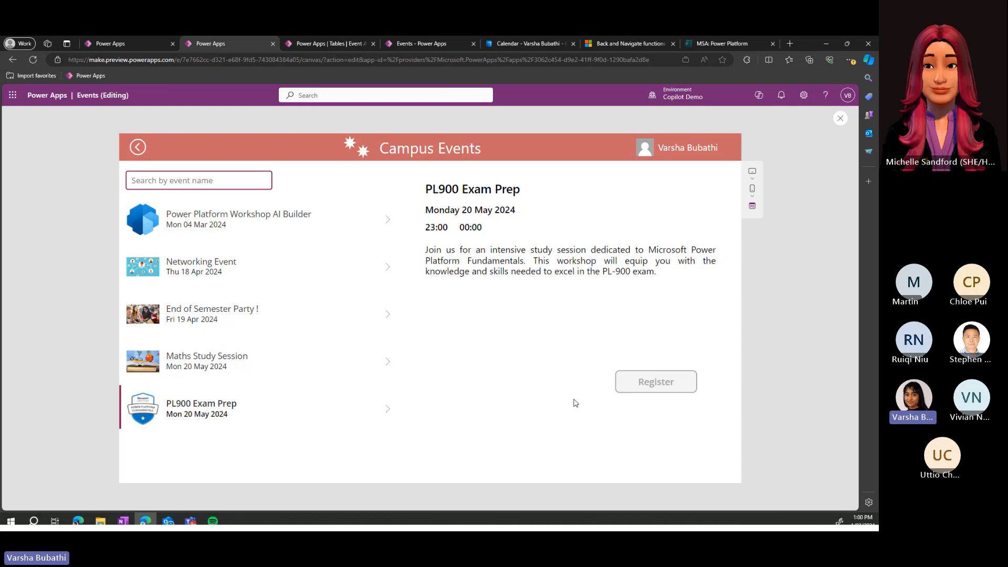
left_click(201, 229)
left_click(840, 119)
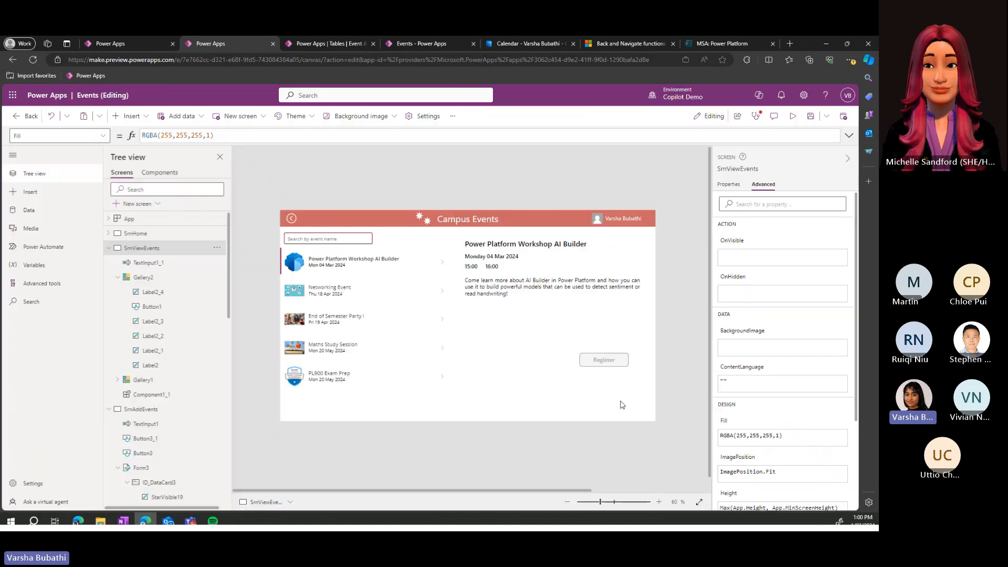
Step: Examine the Register button's advanced properties, including its display mode and the colour settings for its disabled, hover and pressed states
left_click(616, 360)
scroll(757, 402, "down", 7)
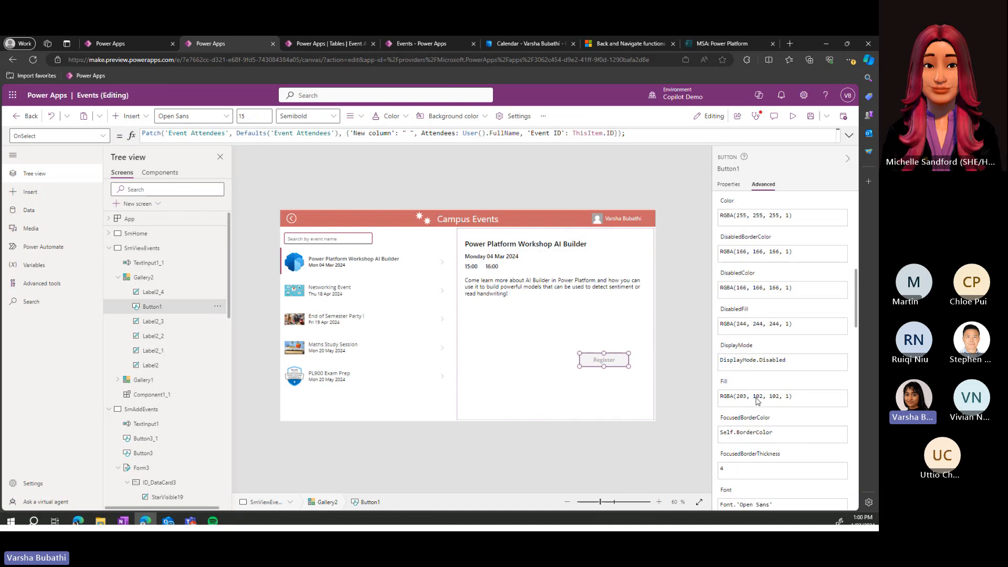
scroll(757, 402, "down", 11)
scroll(759, 400, "up", 8)
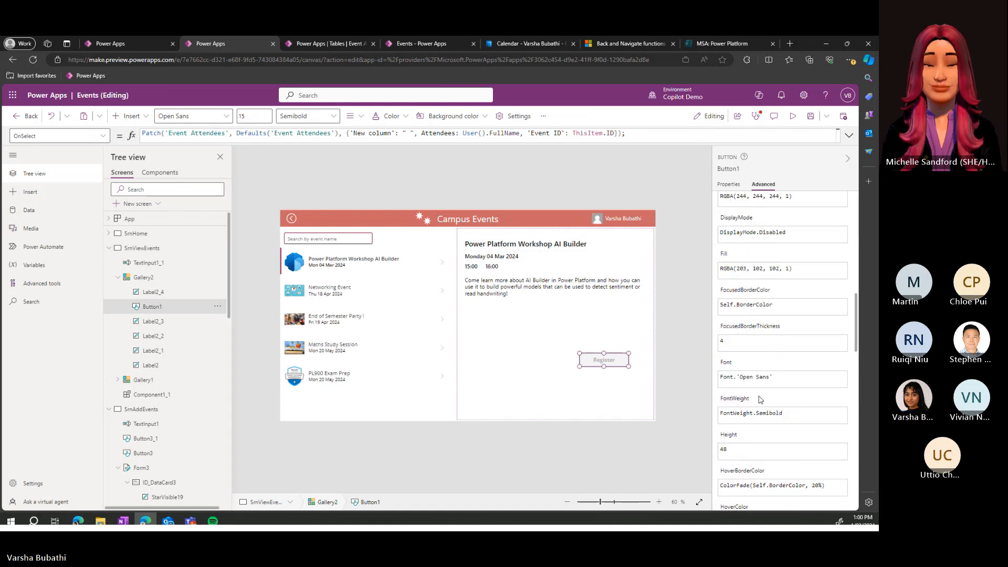
scroll(759, 400, "down", 4)
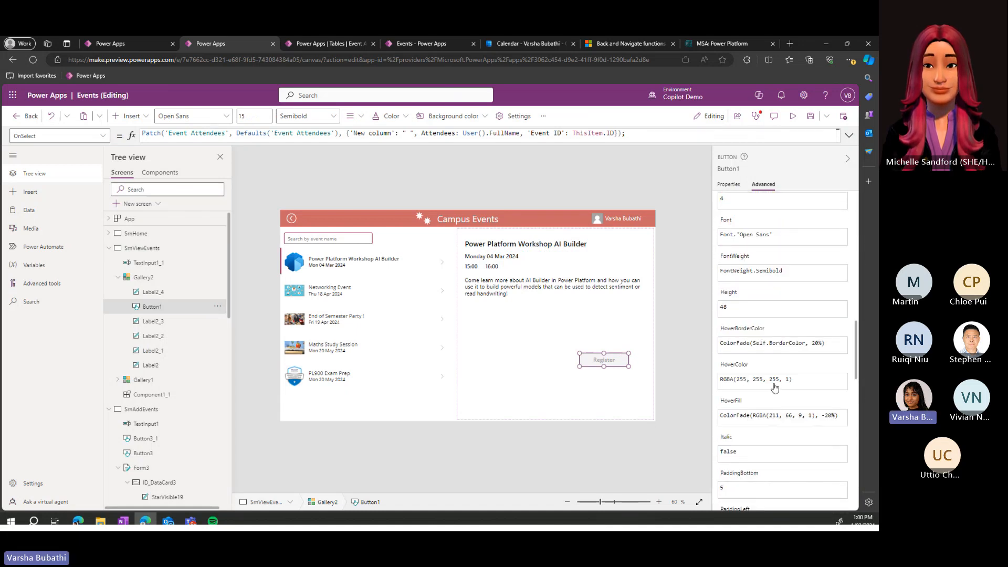
scroll(773, 391, "up", 5)
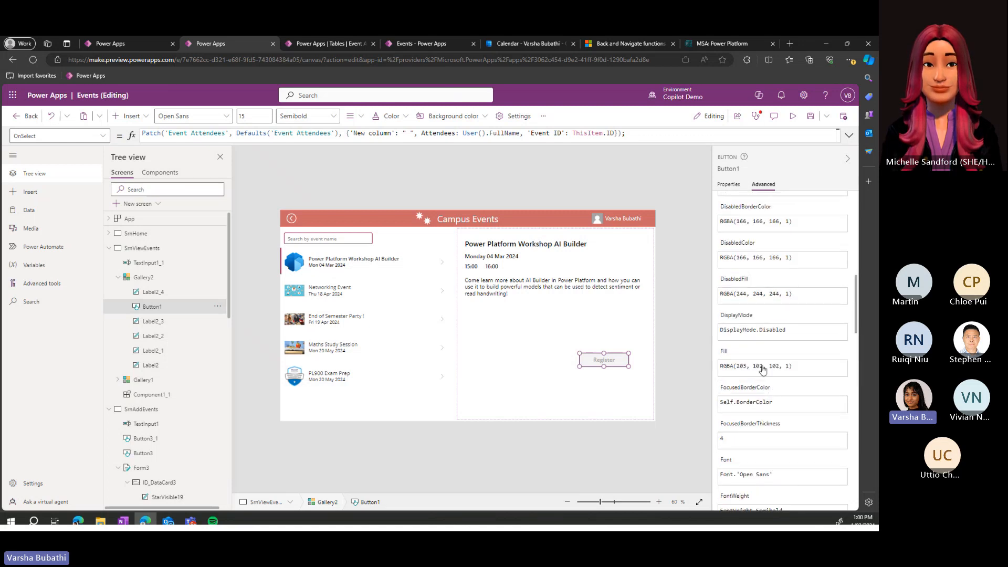
scroll(754, 373, "up", 3)
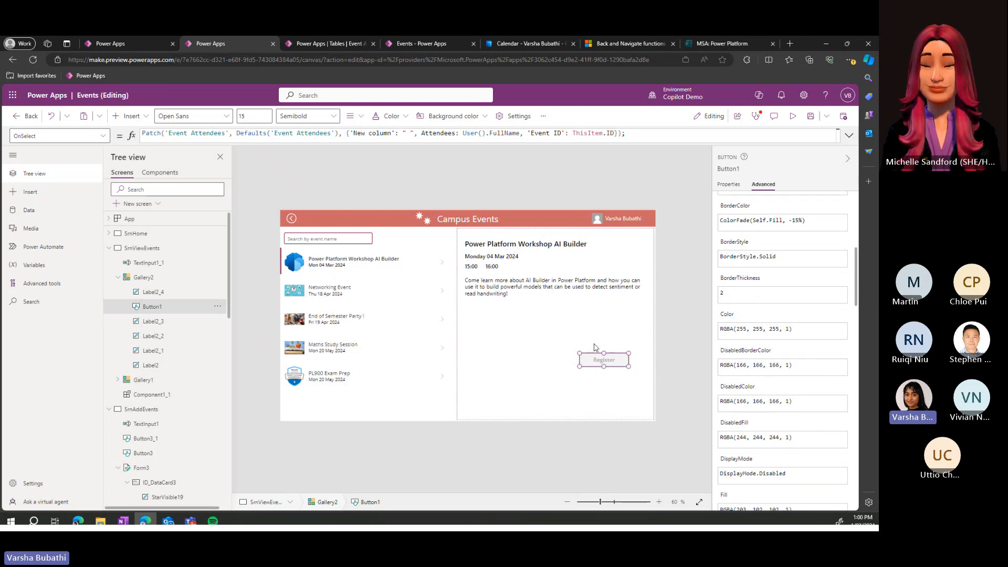
scroll(798, 323, "up", 5)
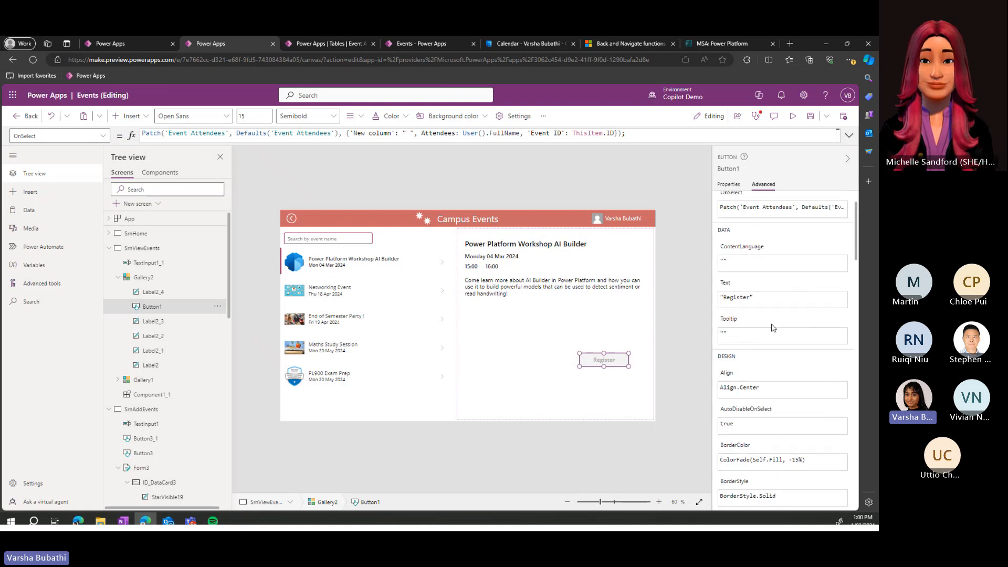
scroll(771, 329, "down", 6)
scroll(771, 328, "down", 8)
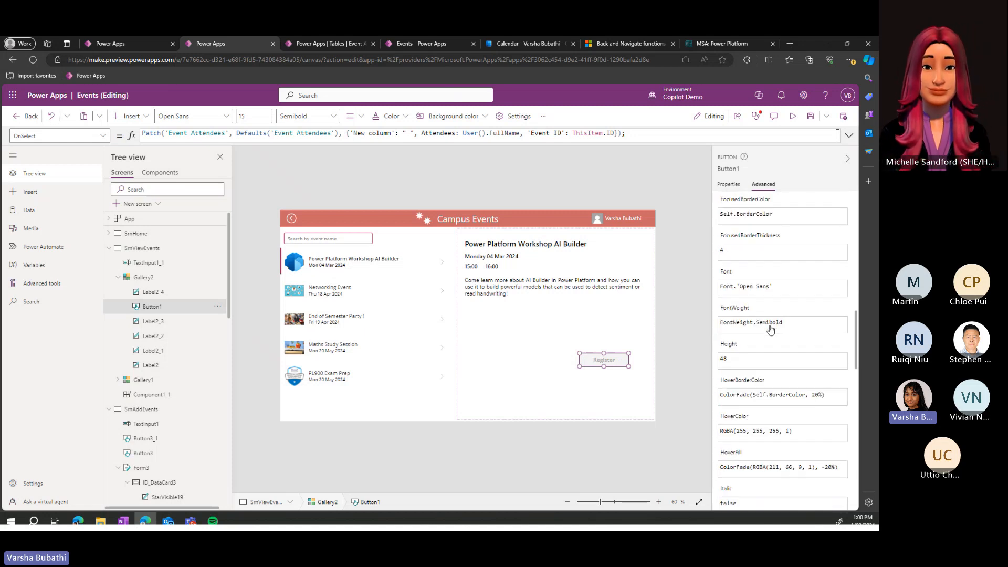
scroll(770, 329, "down", 4)
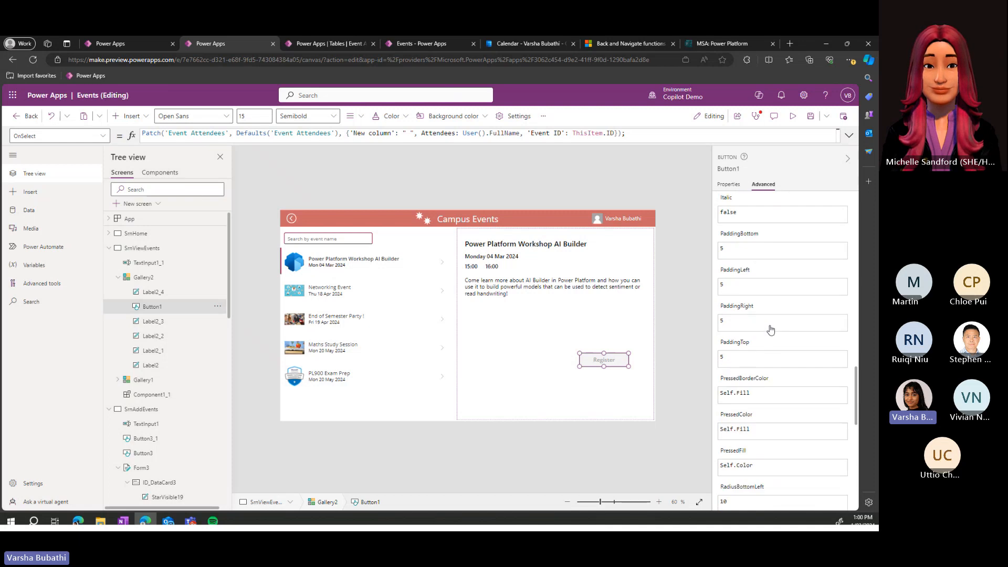
left_click(316, 158)
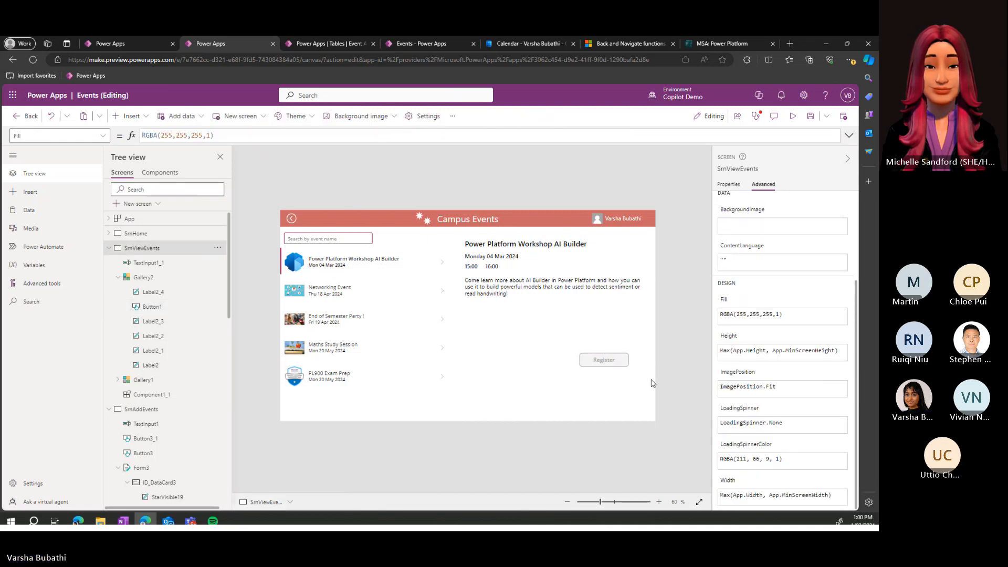
left_click(613, 360)
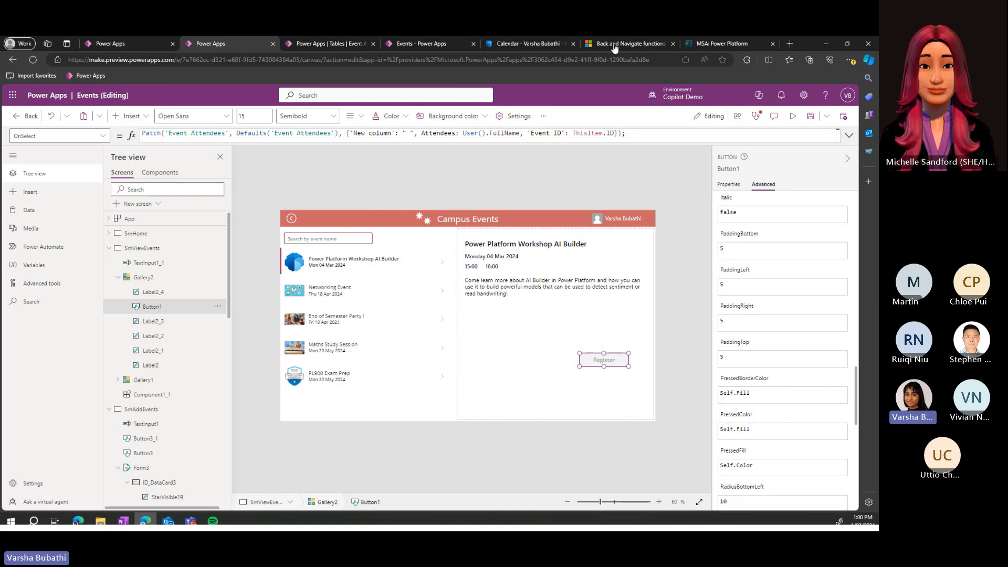
left_click(467, 248)
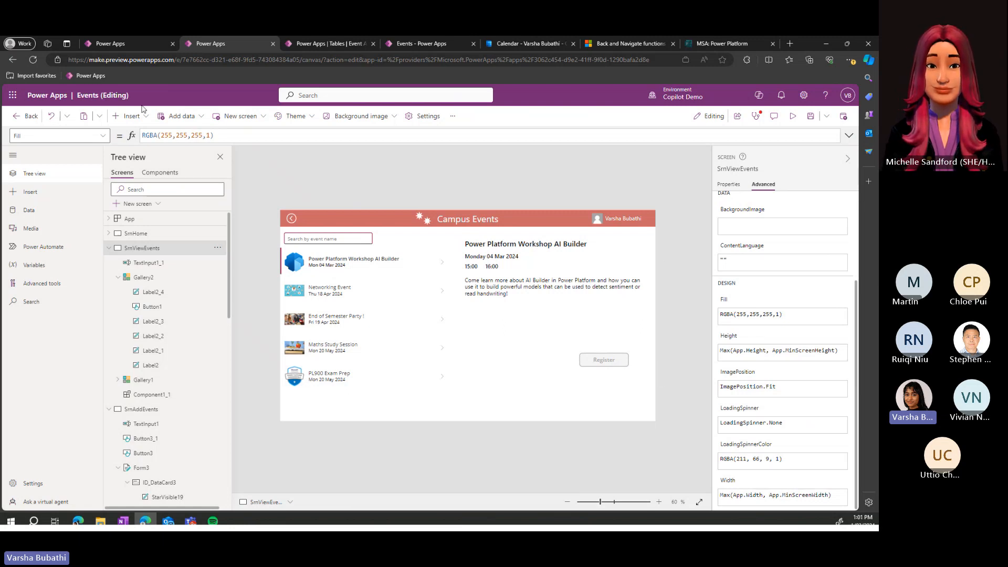
Step: Insert an image, title and subtitle gallery about 370 by 413 below the event description, with Event Attendees as its data source
left_click(483, 301)
left_click(513, 354)
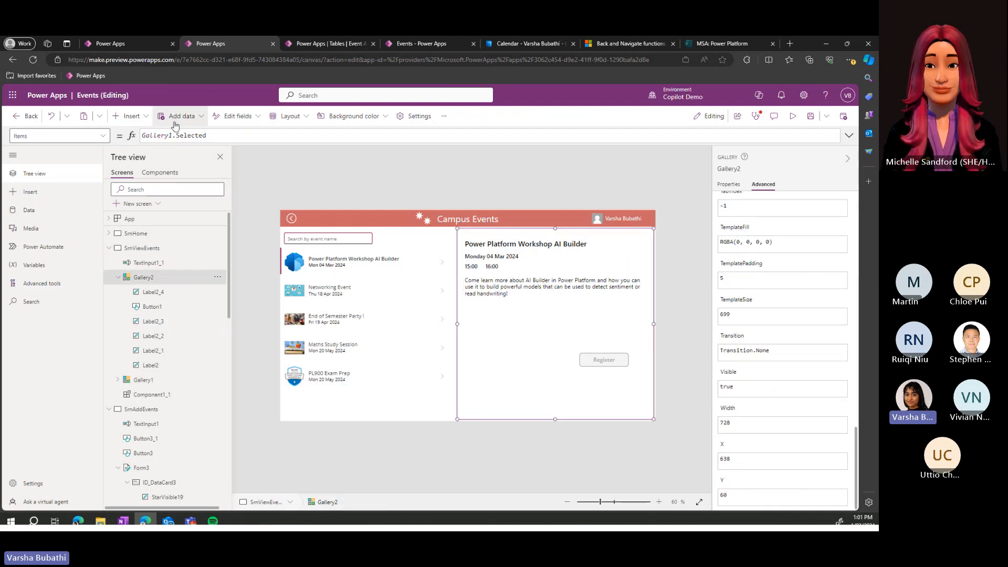
left_click(131, 116)
key("Escape")
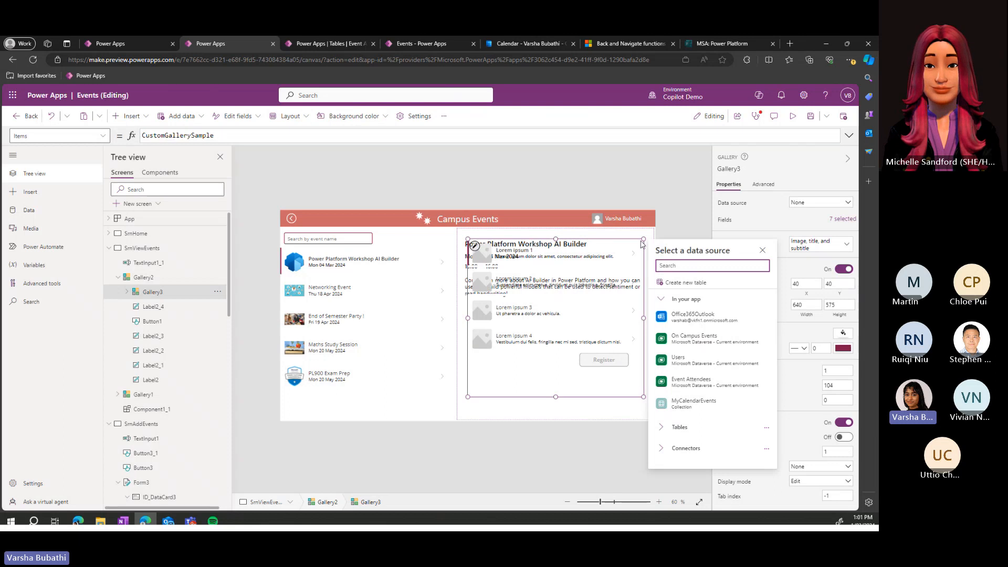
left_click_drag(644, 240, 569, 284)
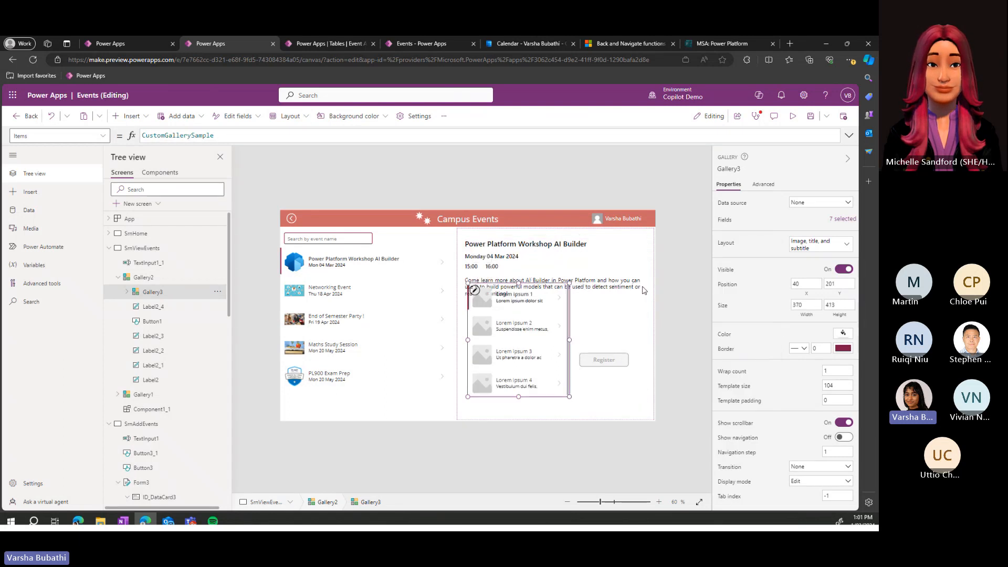
left_click(806, 209)
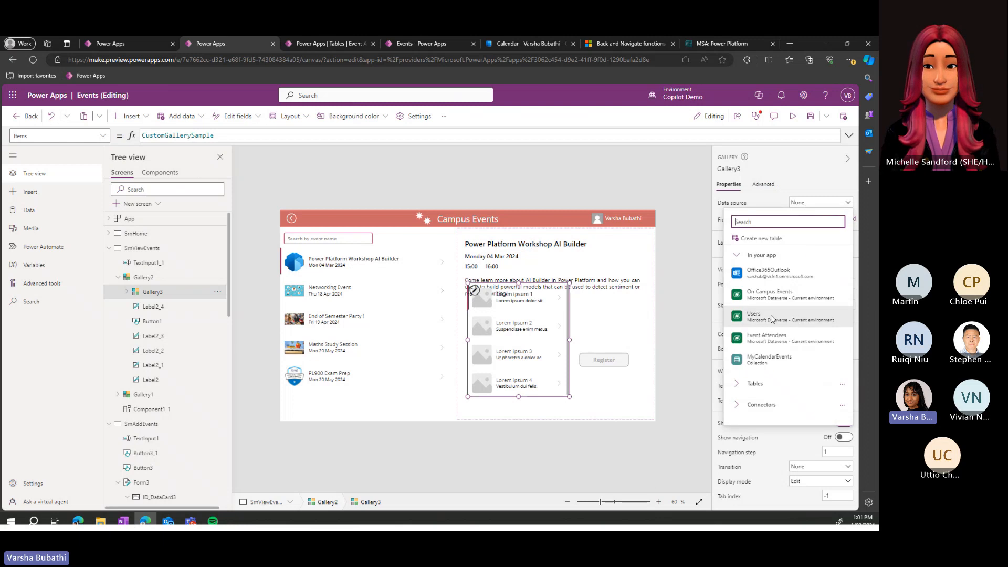
left_click(767, 335)
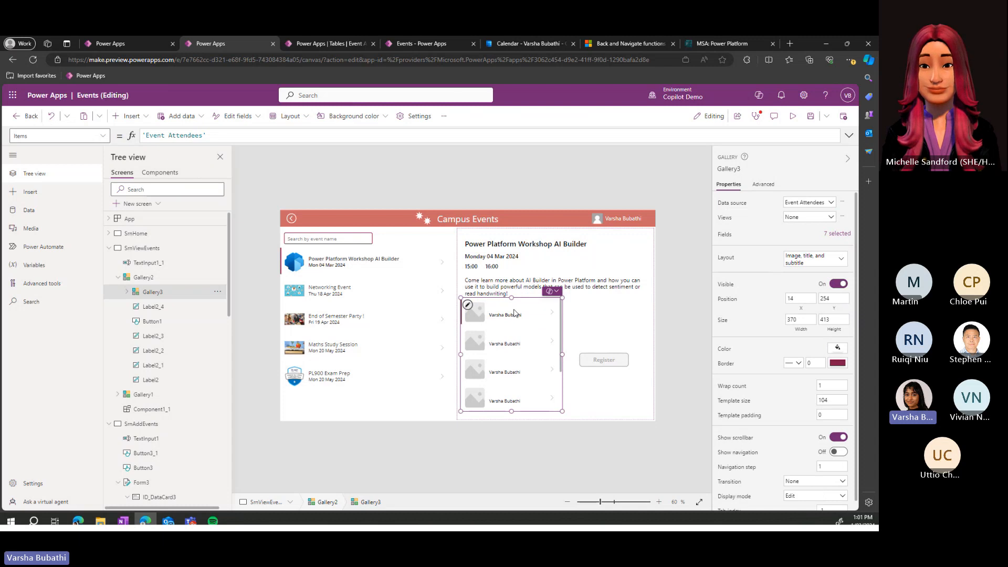
Step: Set the title label's Text in the new attendee gallery to ThisItem.'Event ID'
left_click(491, 304)
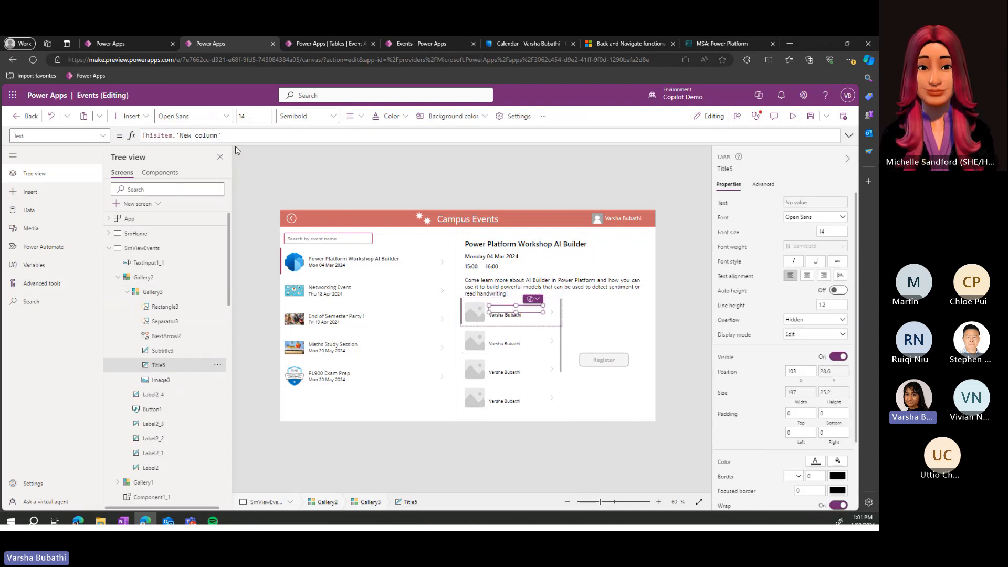
left_click(197, 136)
left_click_drag(222, 135, 178, 136)
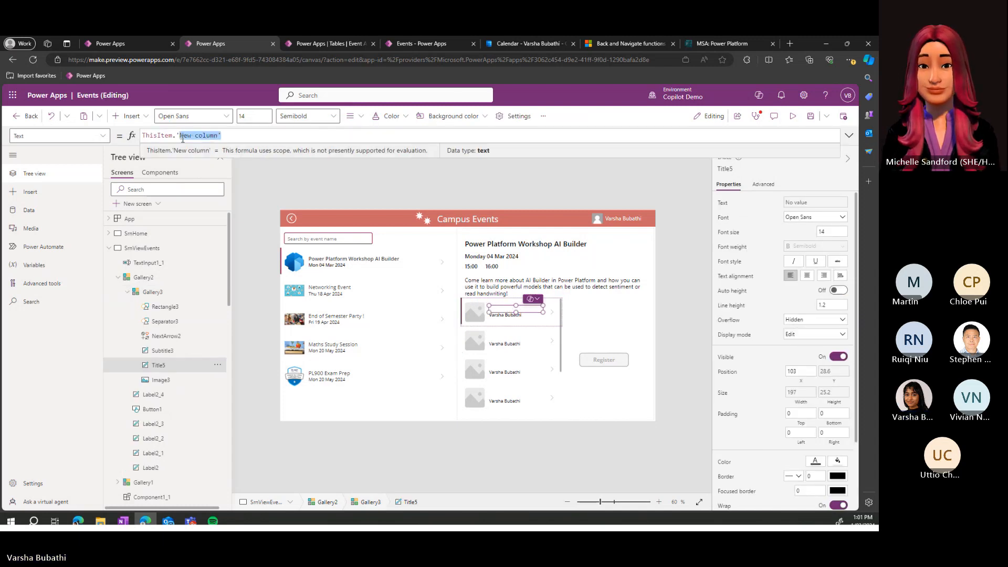
key("BackSpace")
type("ev")
left_click(199, 147)
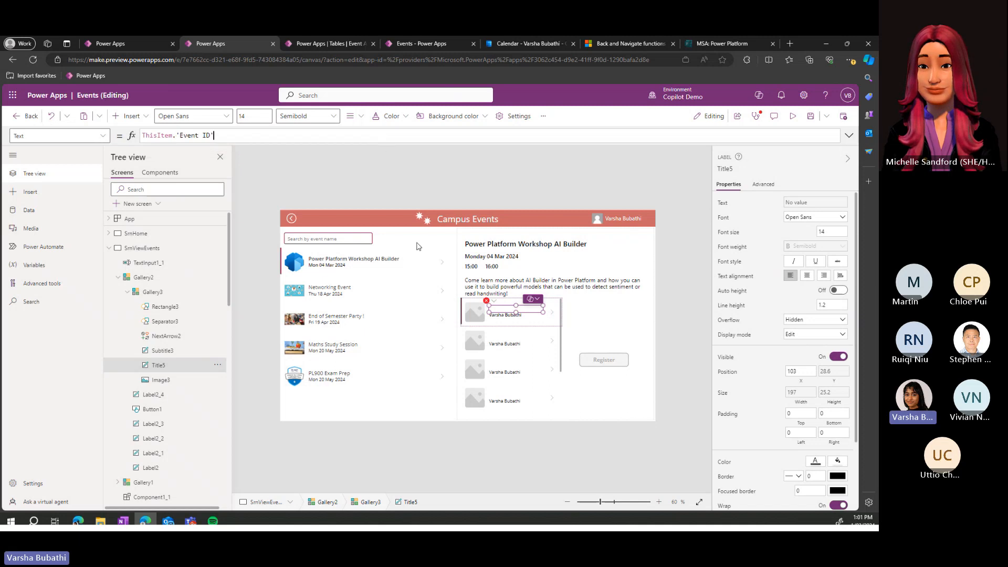
Step: Check which event IDs and attendees the new gallery lists
scroll(546, 360, "down", 3)
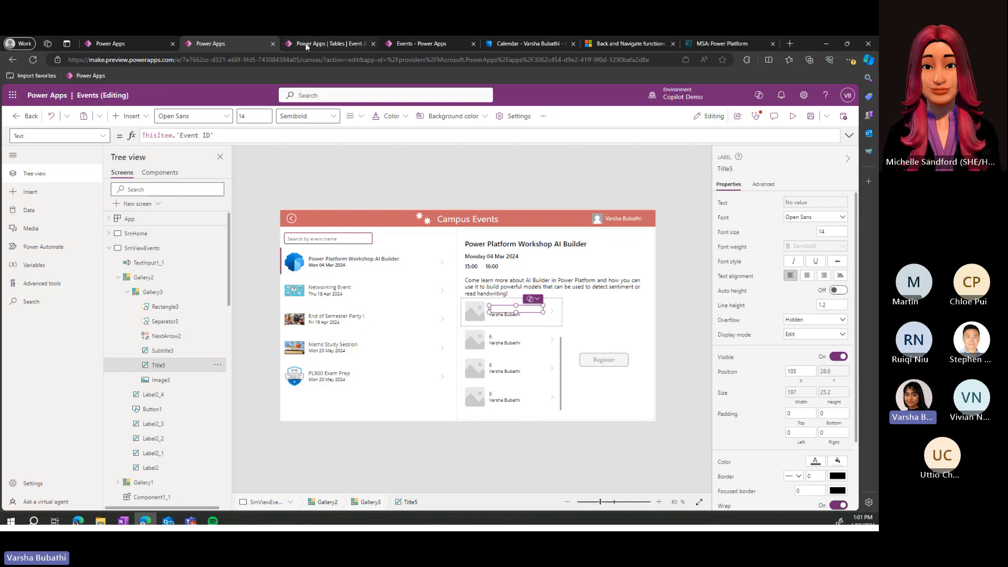
left_click(325, 43)
left_click(226, 49)
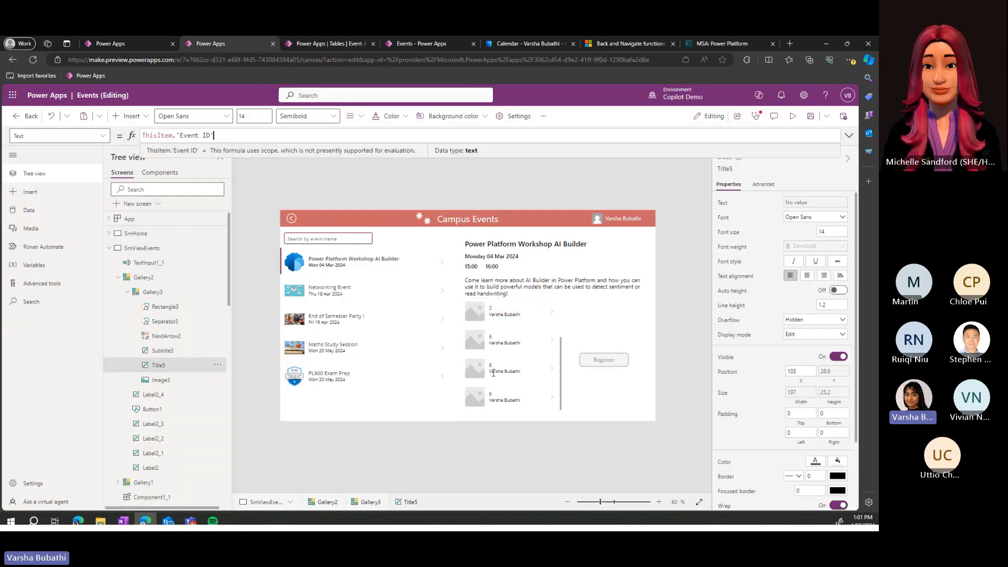
scroll(520, 362, "up", 2)
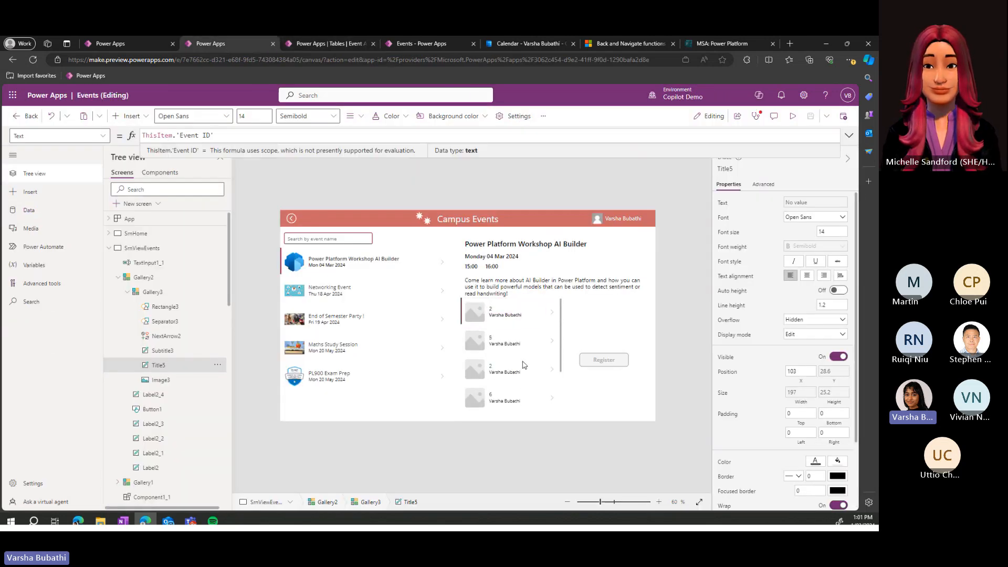
scroll(524, 365, "up", 1)
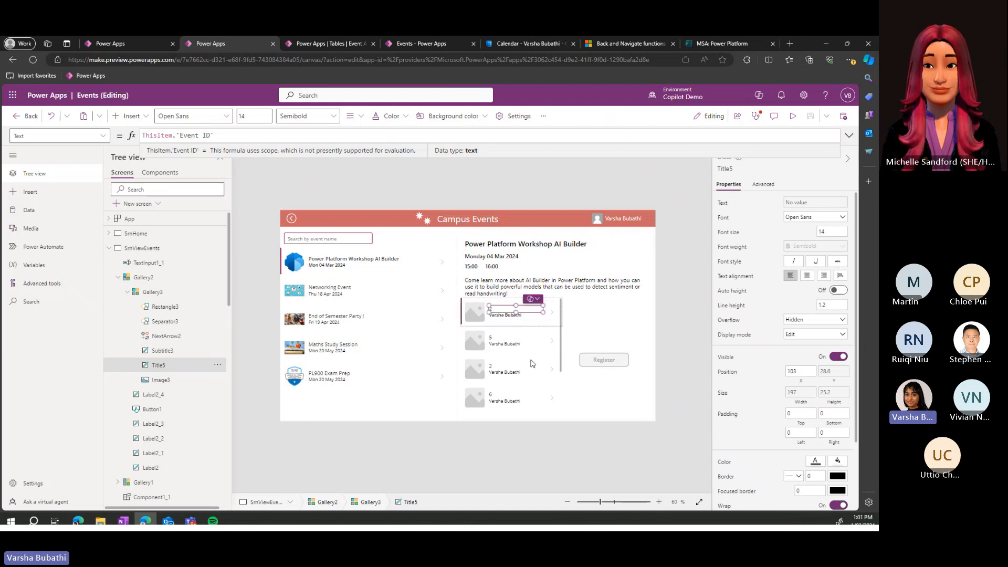
Step: Widen the attendee gallery to about 433
left_click(519, 386)
left_click_drag(564, 354, 581, 355)
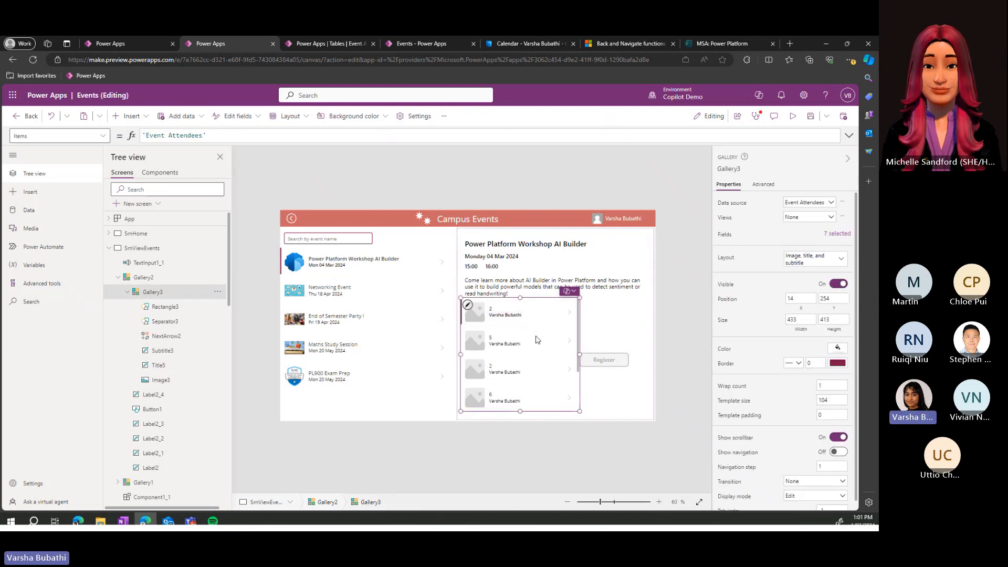
left_click(511, 303)
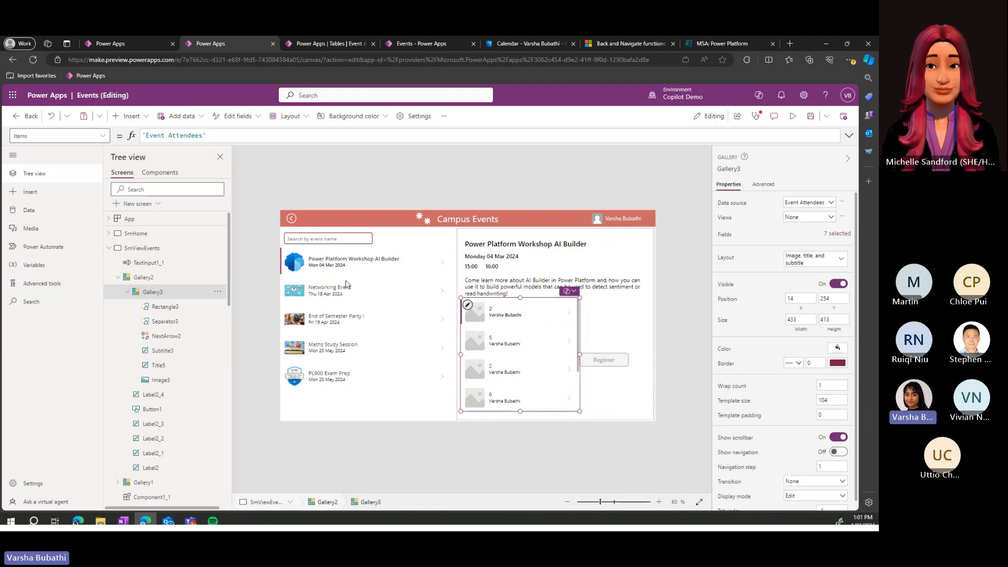
Step: Select Networking Event, End of Semester Party and Power Platform Workshop AI Builder in turn to compare the attendees listed for each
left_click(384, 293, "alt")
left_click(372, 318, "alt")
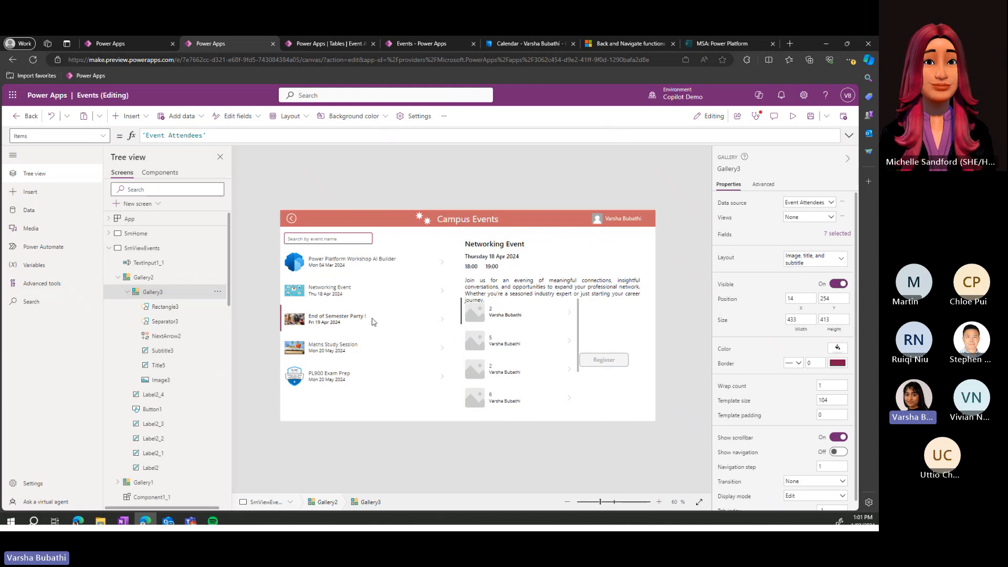
left_click(390, 269, "alt")
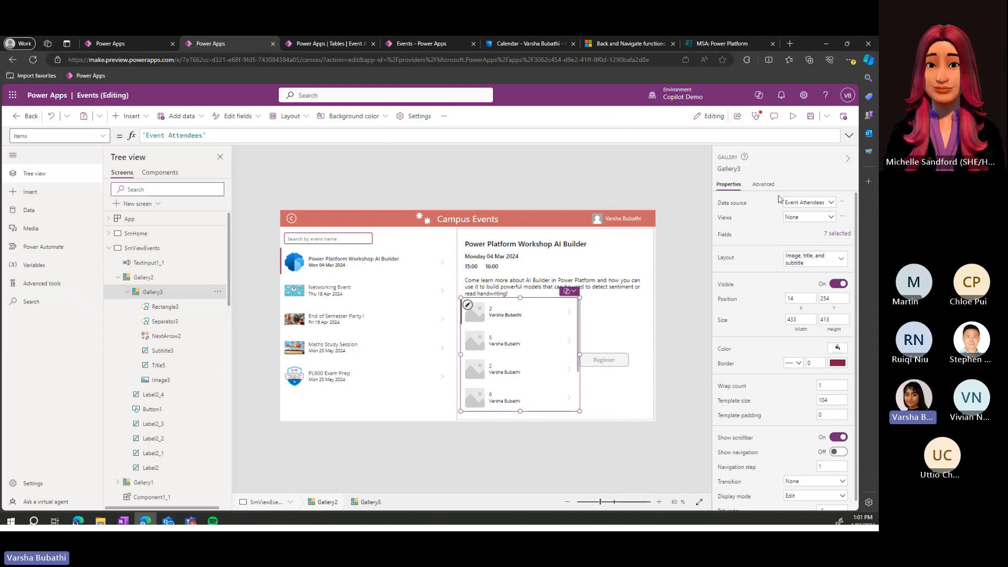
Step: Open the attendee gallery's Items formula for editing at the start of 'Event Attendees'
left_click(762, 184)
scroll(775, 284, "down", 3)
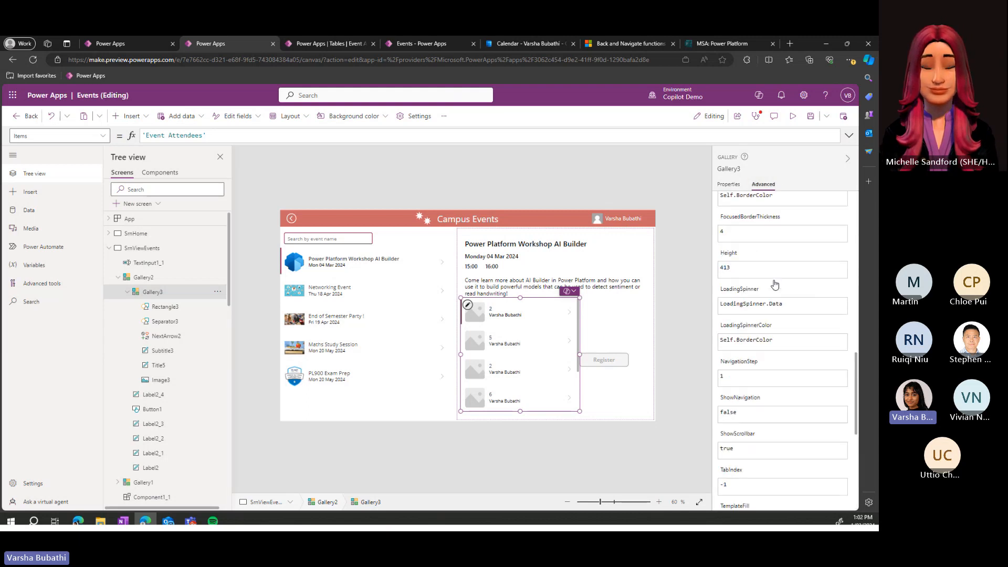
scroll(775, 284, "up", 6)
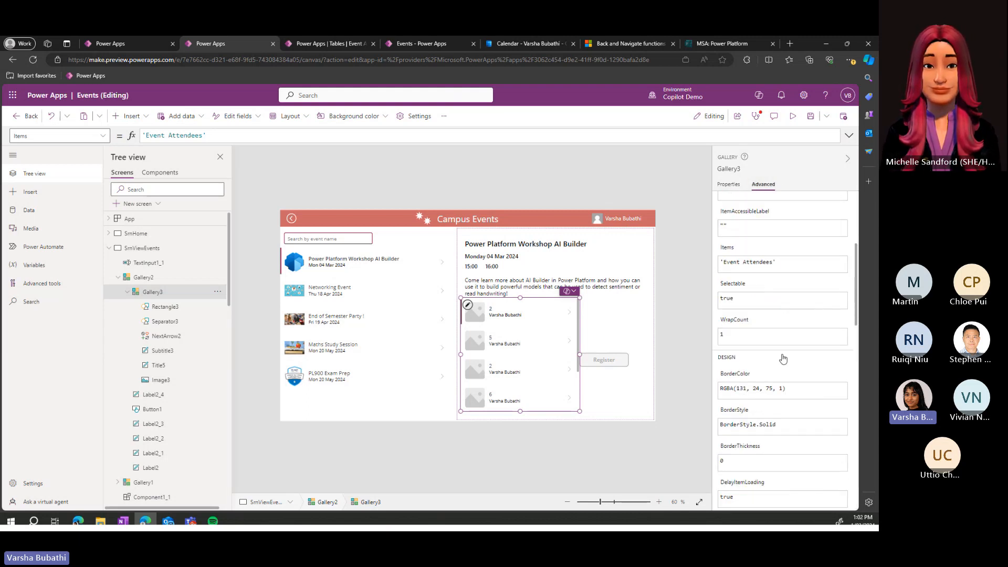
scroll(782, 358, "up", 1)
double_click(723, 293)
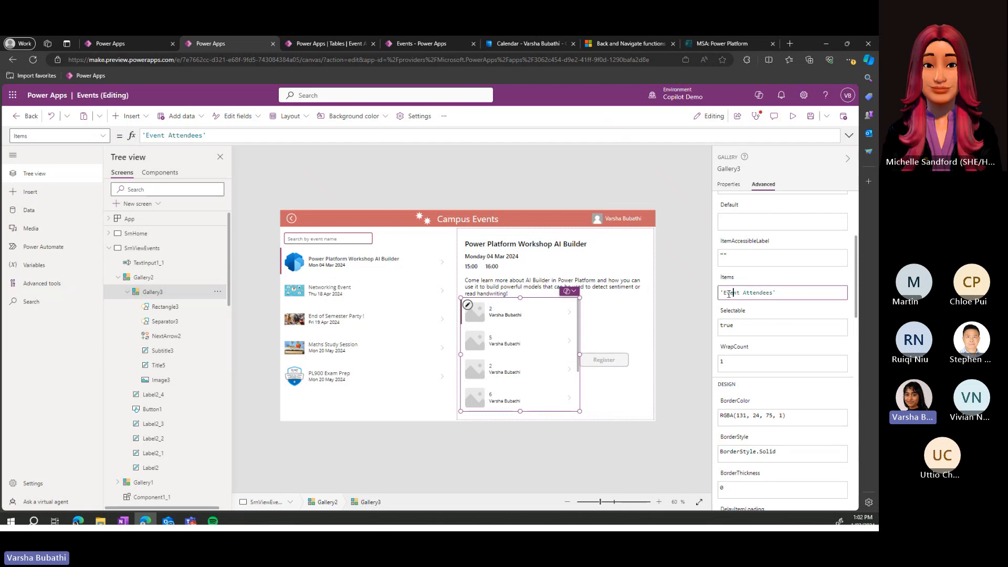
left_click(722, 294)
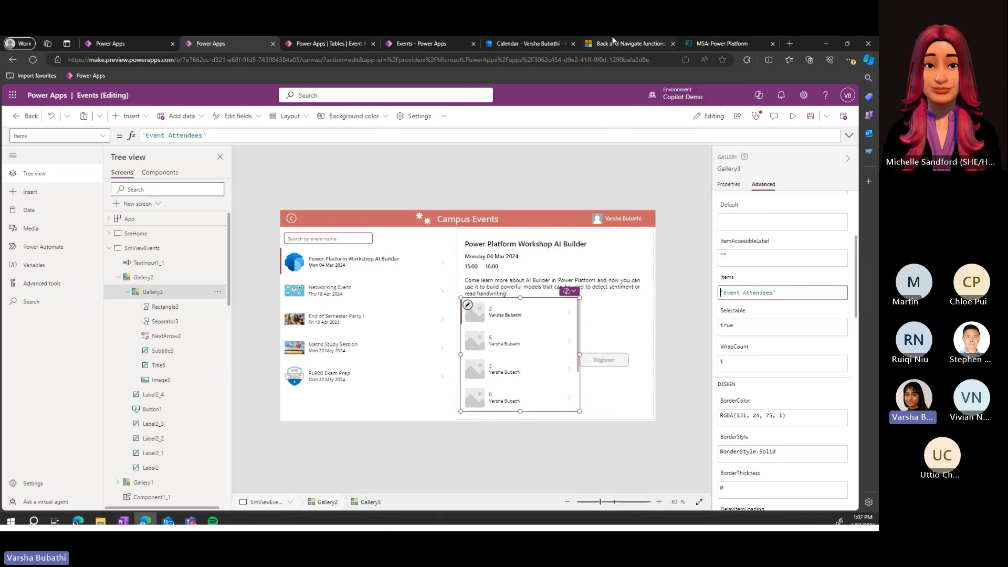
Step: Switch to the Microsoft Learn Power Fx reference, search its titles for "filter" and open the Filter function article
left_click(617, 43)
left_click(75, 101)
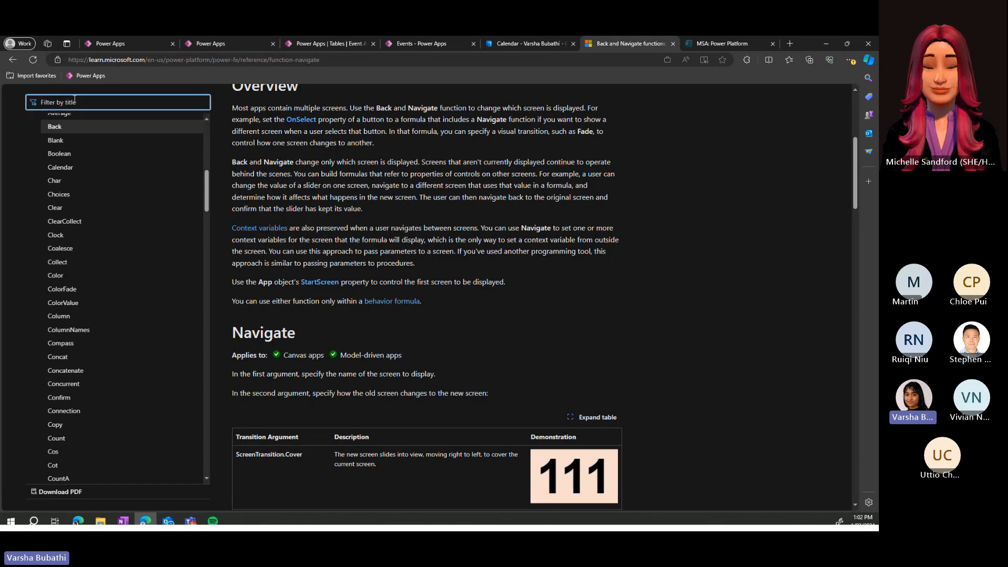
type("filter")
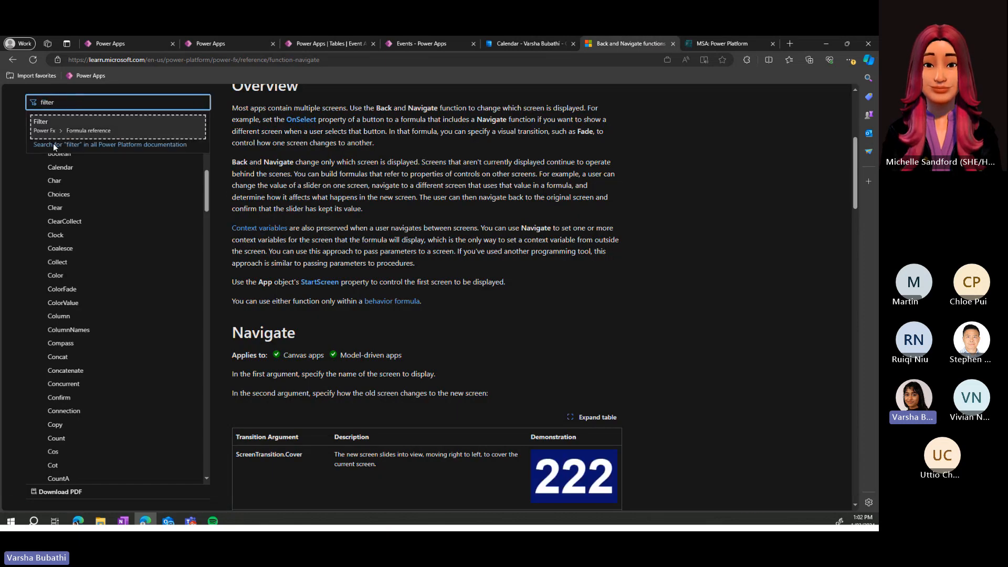
left_click(88, 128)
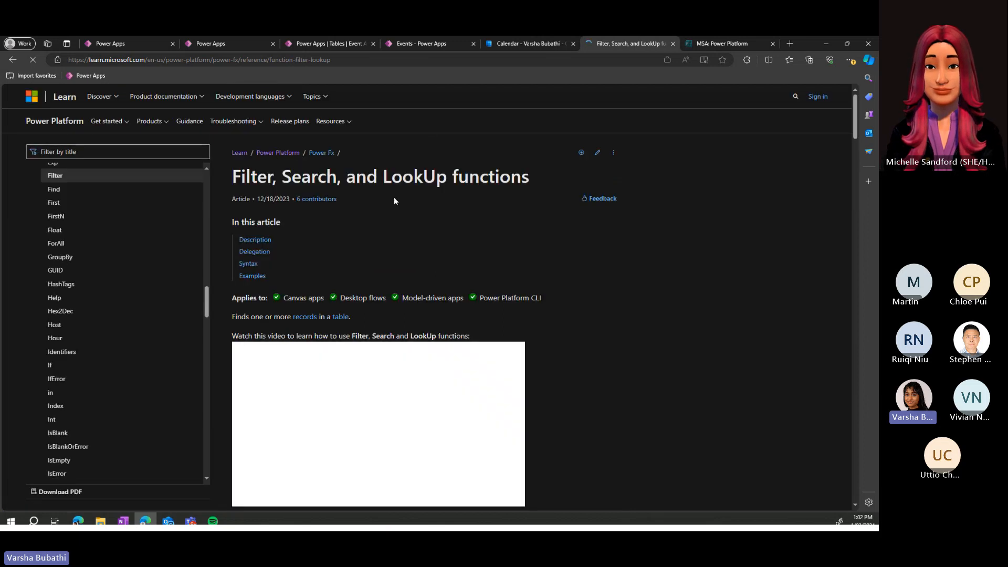
Step: Read the Filter function's syntax and the first IceCream example that filters on OnOrder > 0
scroll(411, 212, "down", 2)
scroll(297, 168, "down", 10)
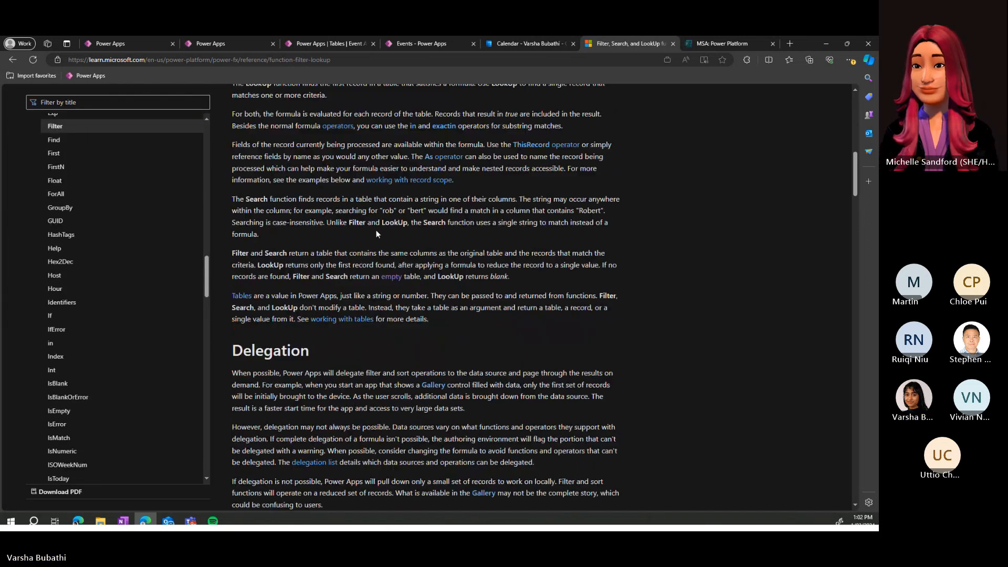
scroll(319, 224, "down", 3)
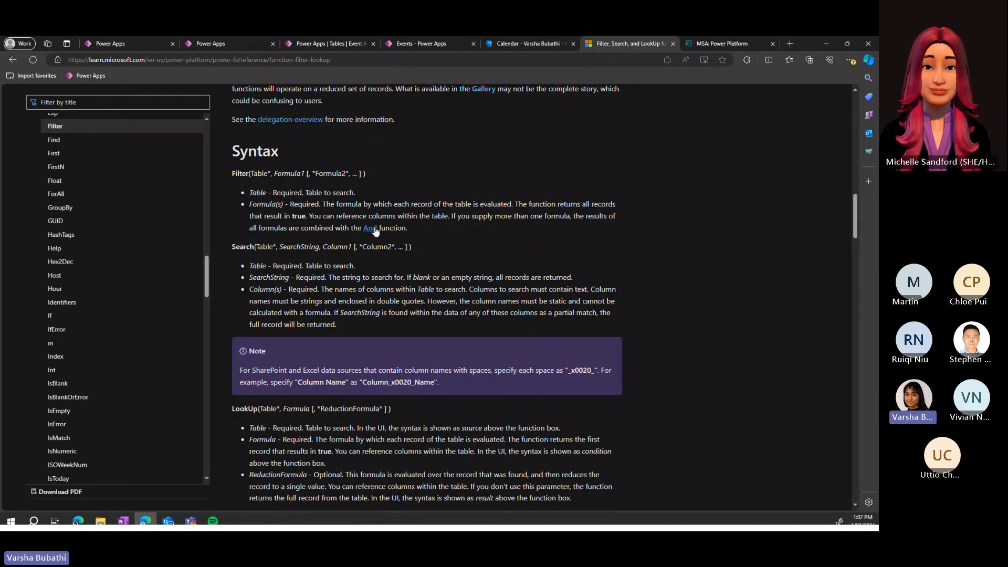
scroll(375, 230, "down", 4)
scroll(374, 226, "up", 4)
left_click_drag(232, 173, 455, 226)
scroll(461, 232, "down", 3)
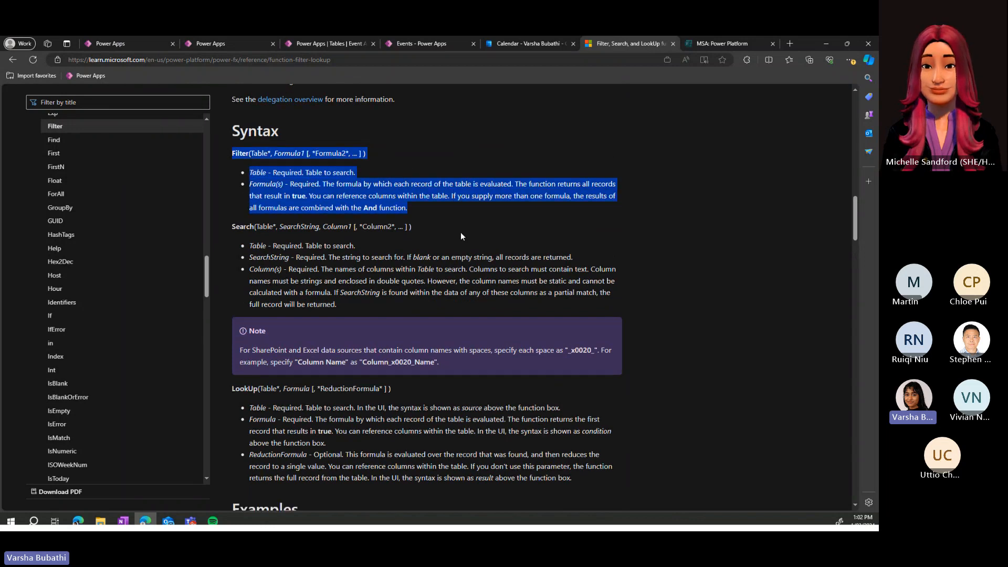
scroll(507, 256, "down", 3)
left_click_drag(252, 364, 523, 385)
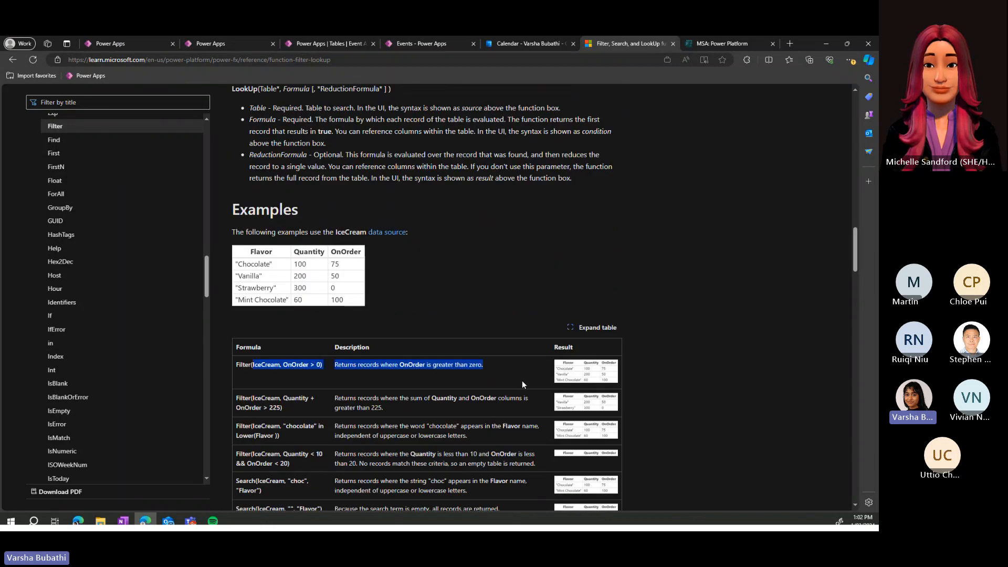
left_click(367, 408)
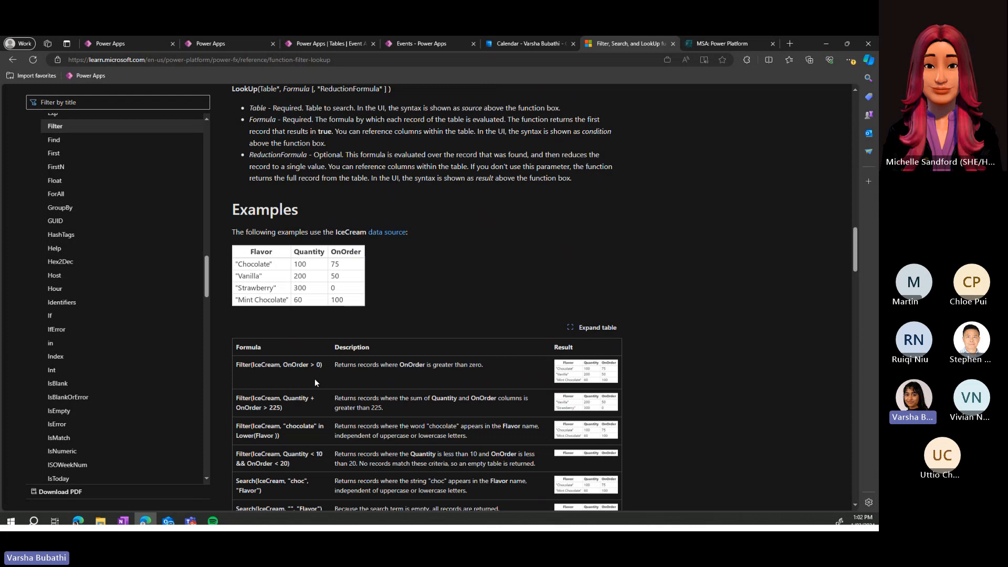
Step: Review the Filter formula argument again and compare the single-condition example with the one combining two conditions with &&
scroll(315, 382, "up", 5)
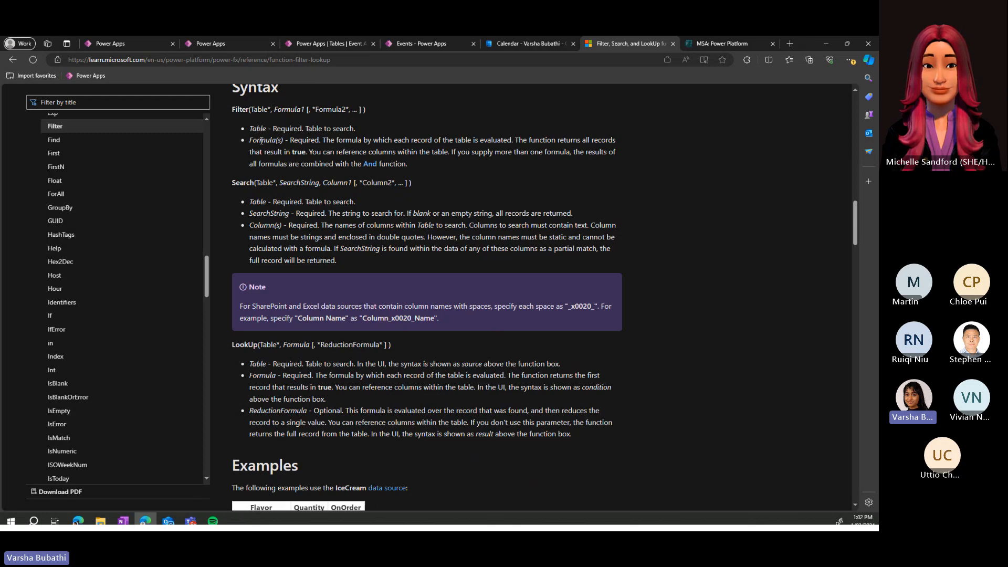
left_click_drag(261, 141, 324, 157)
left_click(322, 158)
scroll(359, 234, "down", 1)
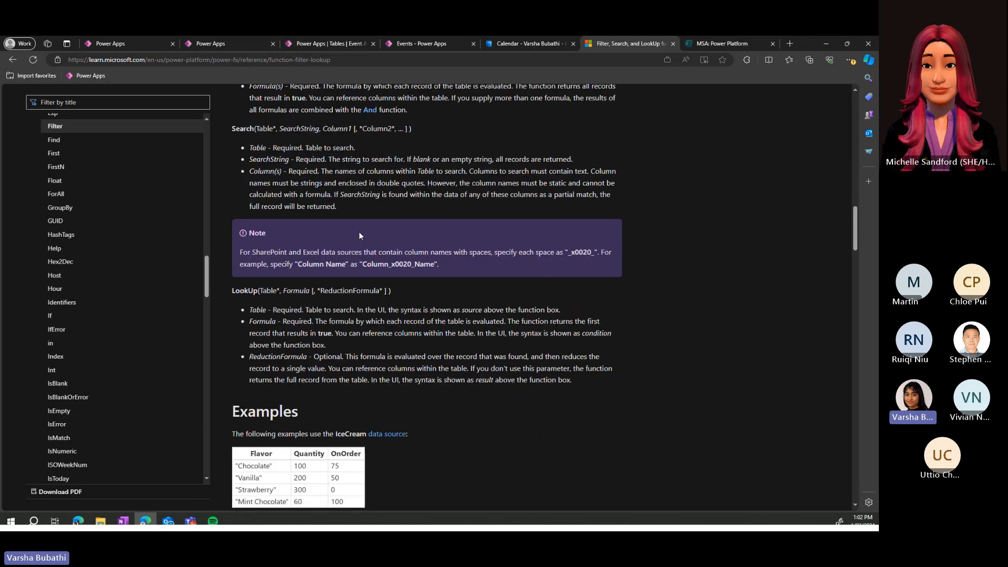
scroll(359, 235, "down", 5)
left_click_drag(238, 300, 323, 301)
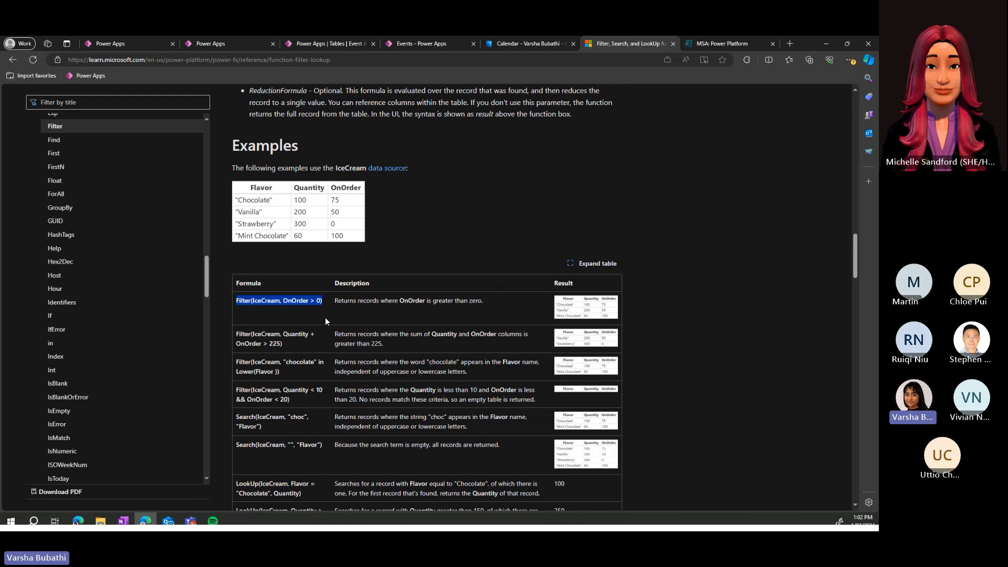
left_click(310, 319)
scroll(311, 319, "down", 2)
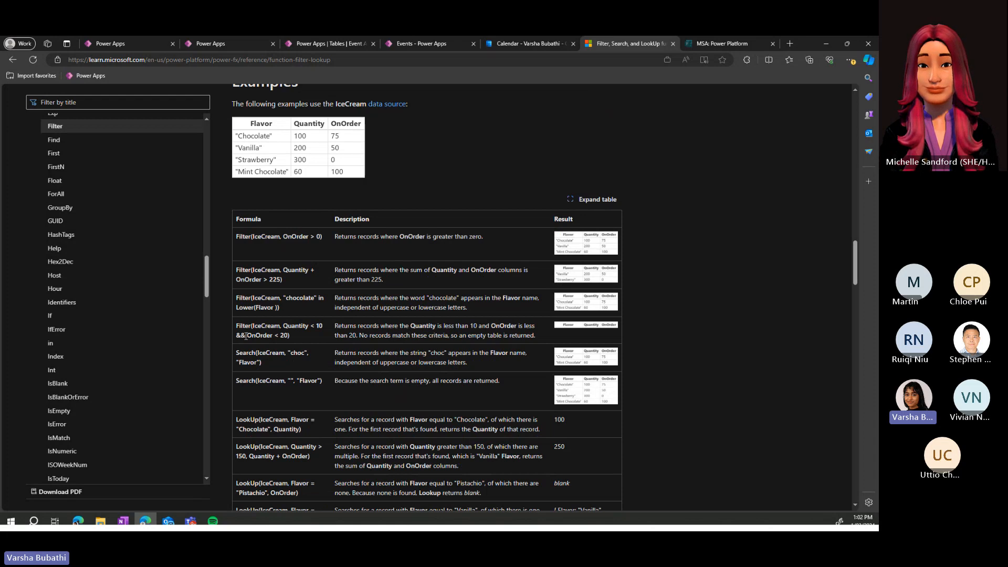
left_click_drag(242, 335, 232, 329)
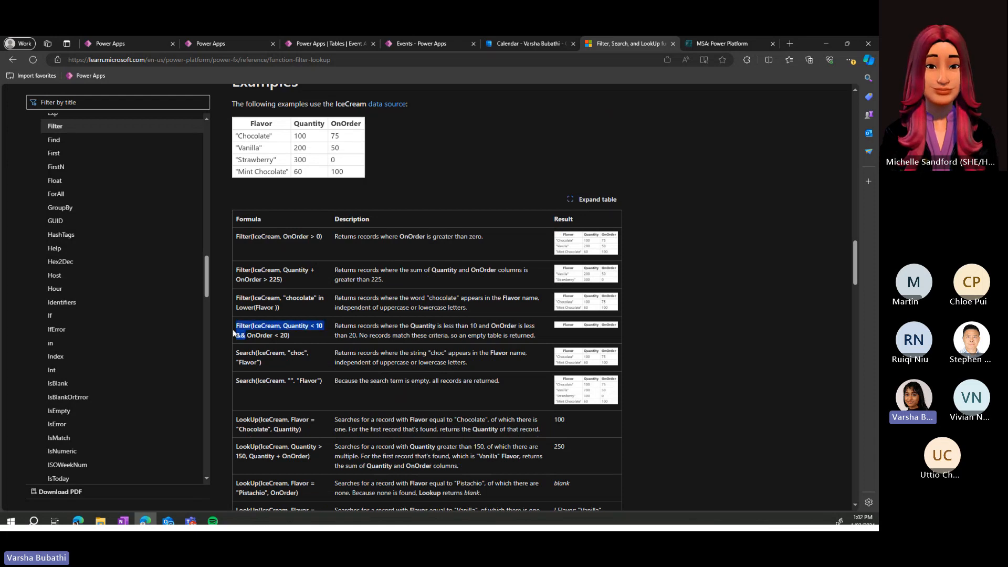
left_click(297, 335)
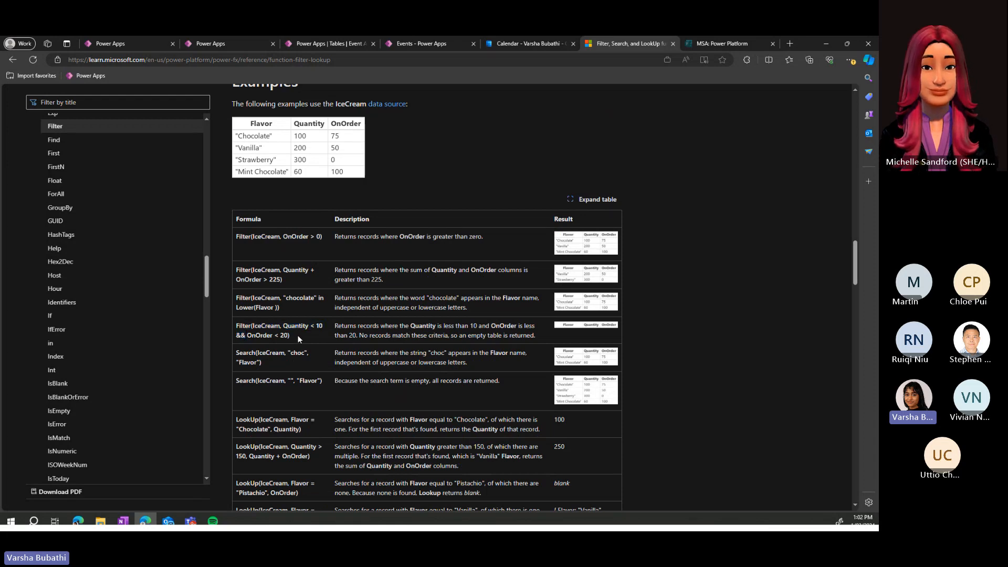
Step: Switch back to the Events app in Power Apps and wrap the attendee gallery's 'Event Attendees' source in a Filter function
left_click(228, 40)
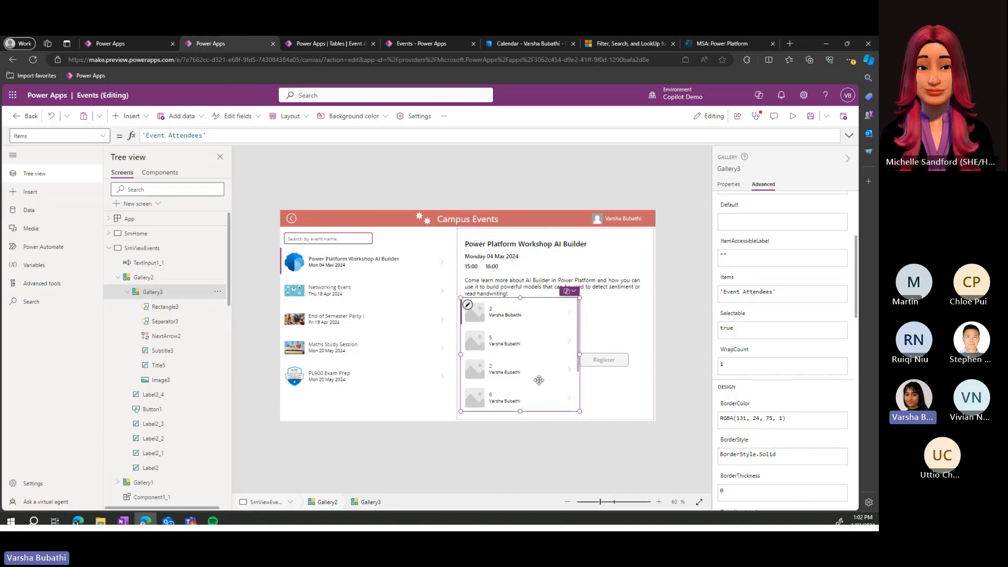
left_click(776, 295)
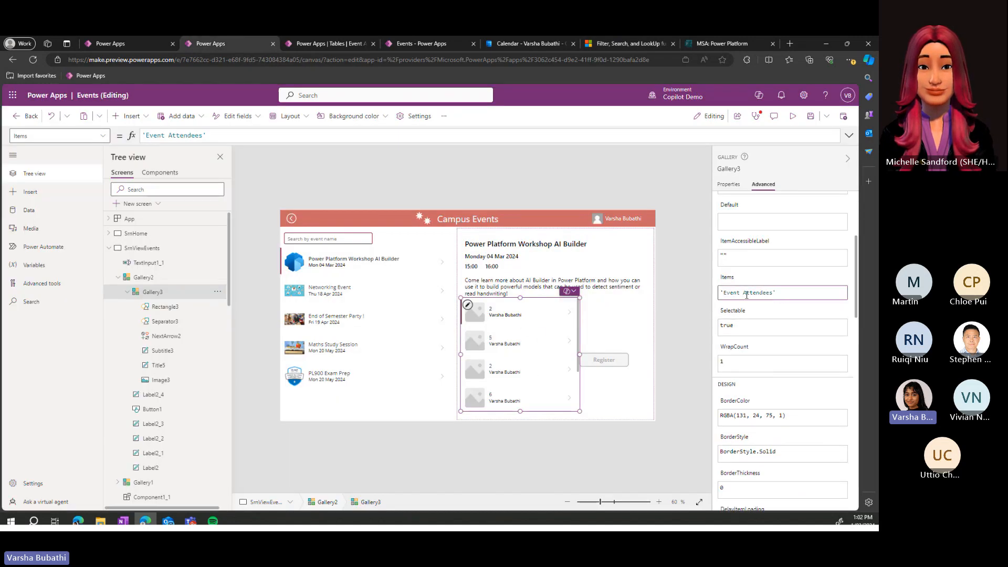
key("Home")
type("Filter(")
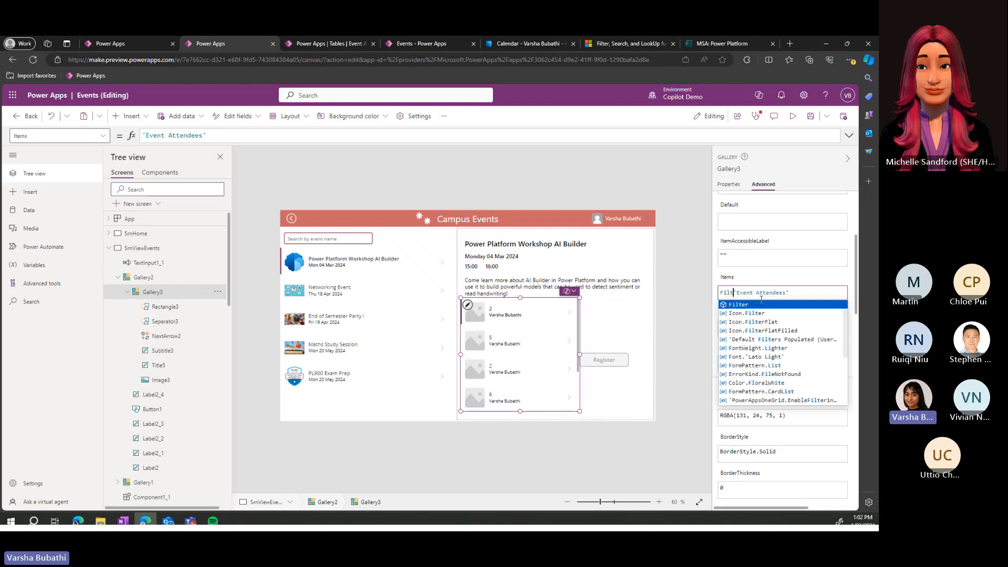
key("End")
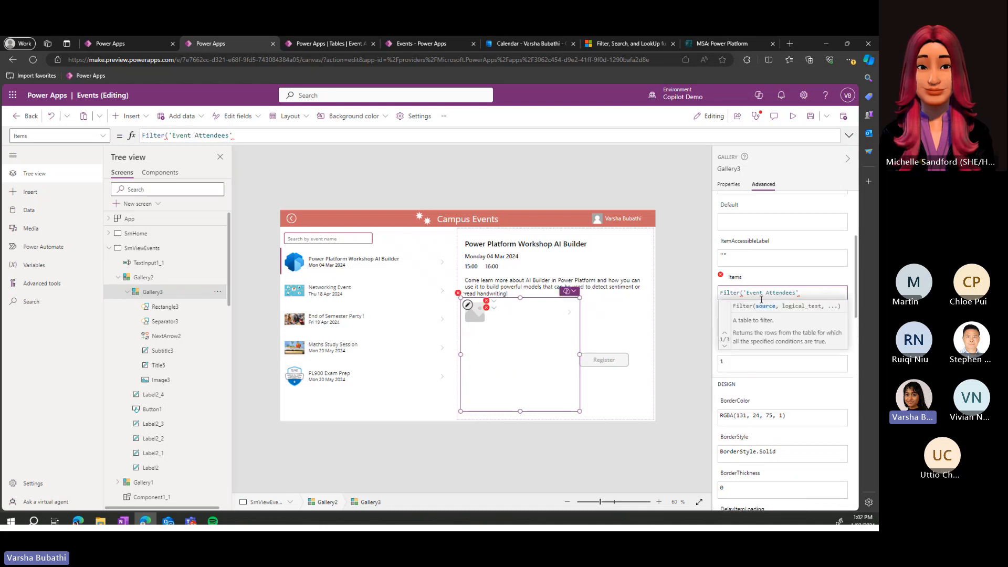
type(",")
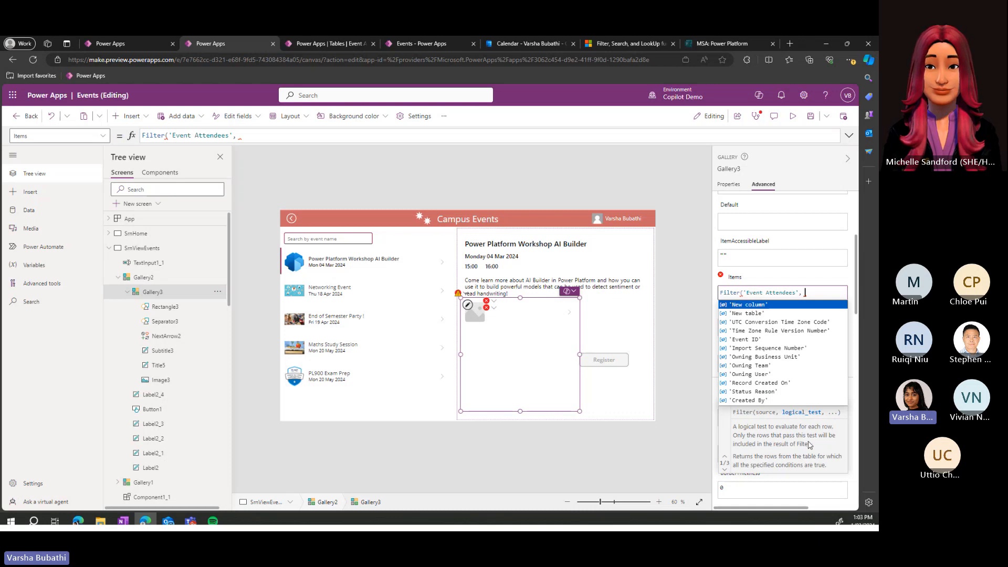
Step: Complete the gallery's Filter formula with the condition 'Event ID' = ThisItem.ID
left_click(771, 341)
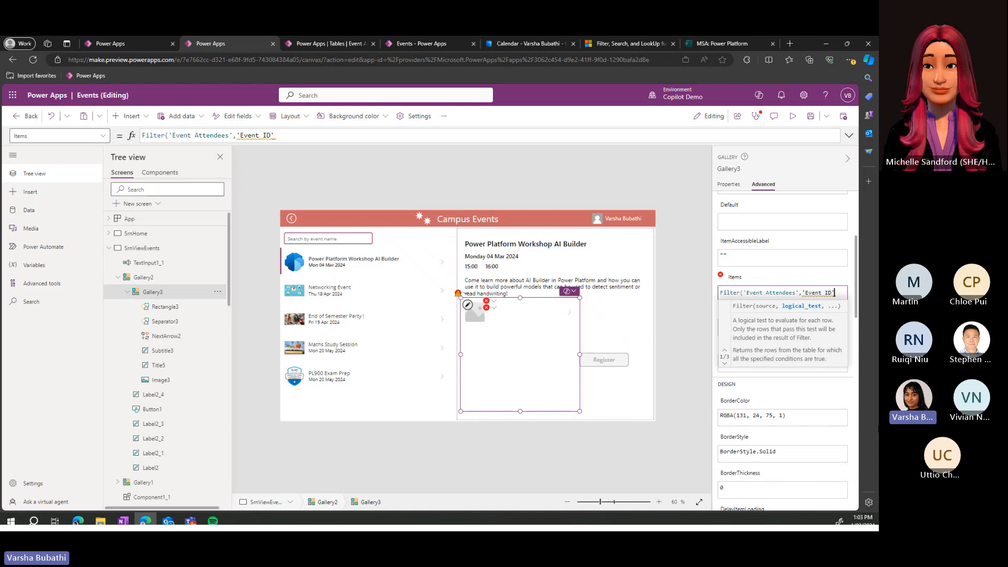
type("= This")
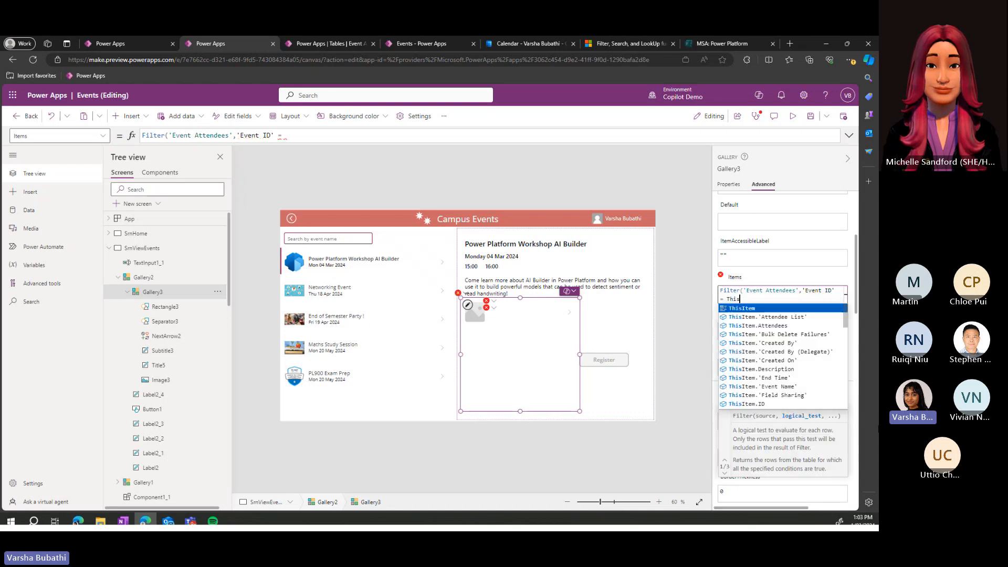
type("Ite")
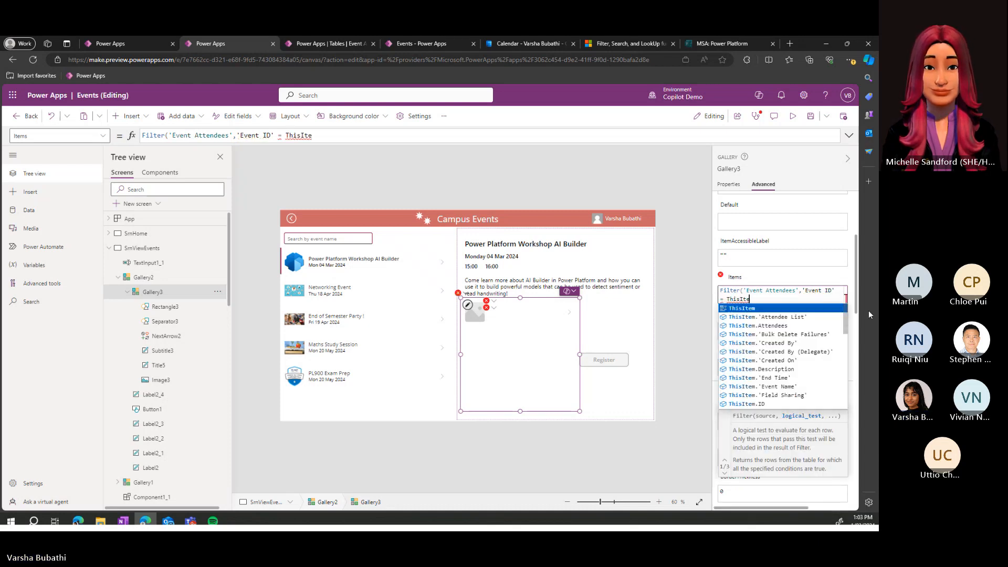
left_click(750, 403)
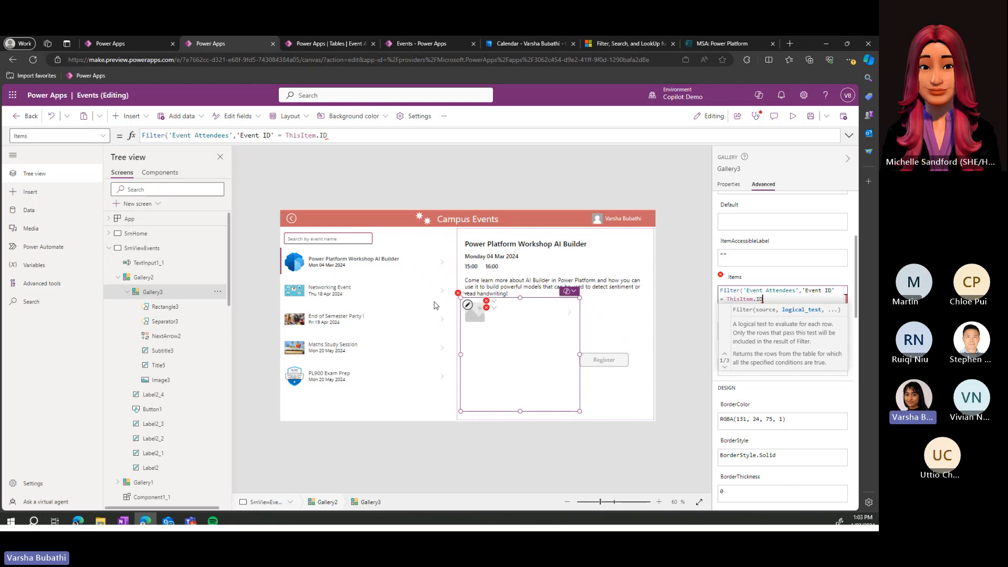
key("BackSpace")
type("d)")
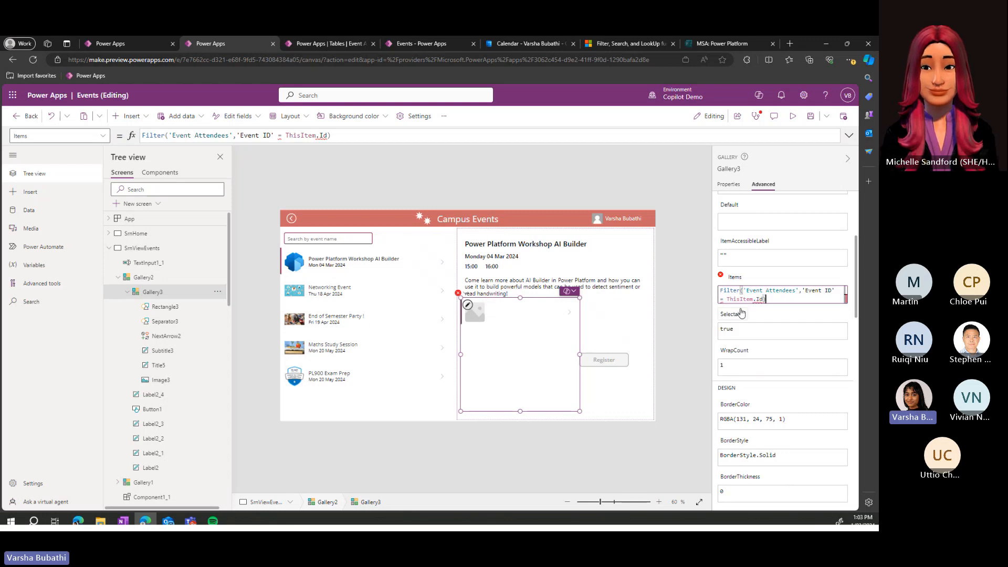
left_click(762, 299)
key("BackSpace")
type("D")
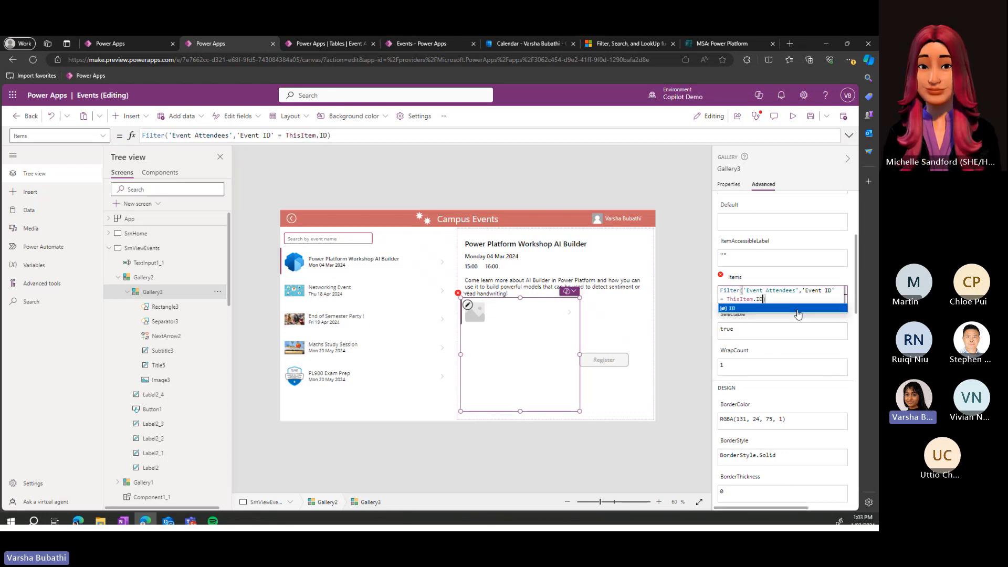
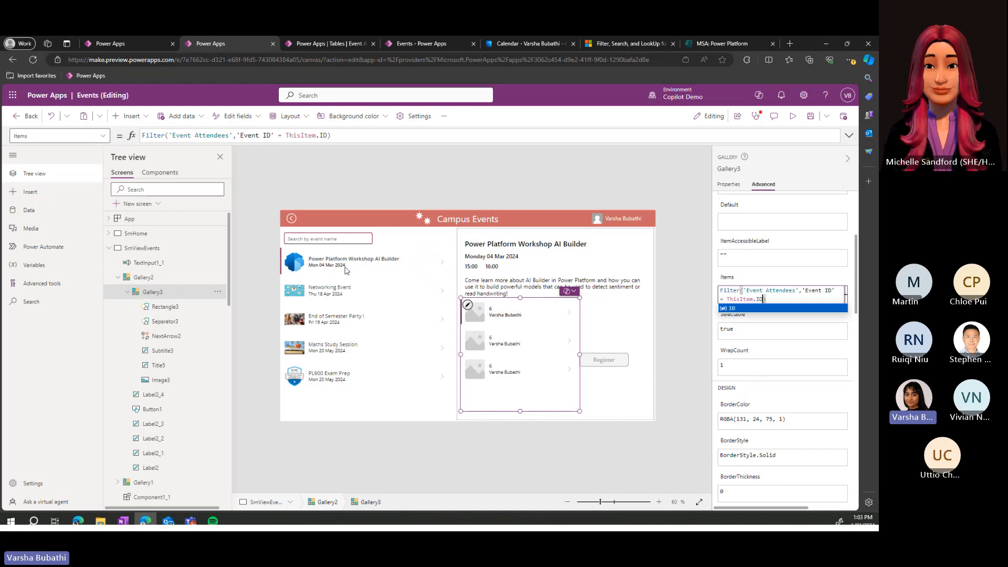
Step: Select each of the other events in turn, ending on Power Platform Workshop AI Builder, to check the filtered attendees
left_click(349, 301)
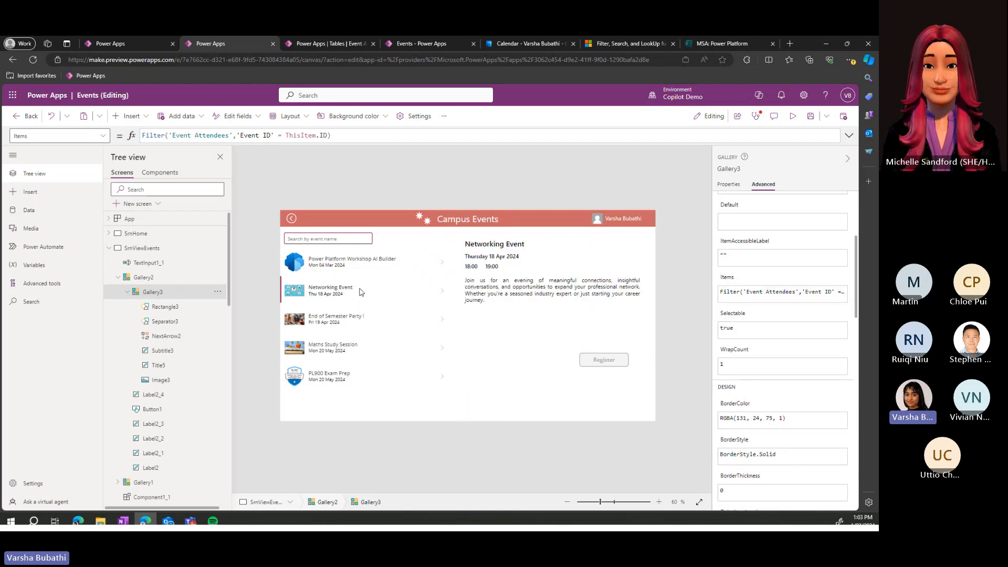
left_click(370, 317)
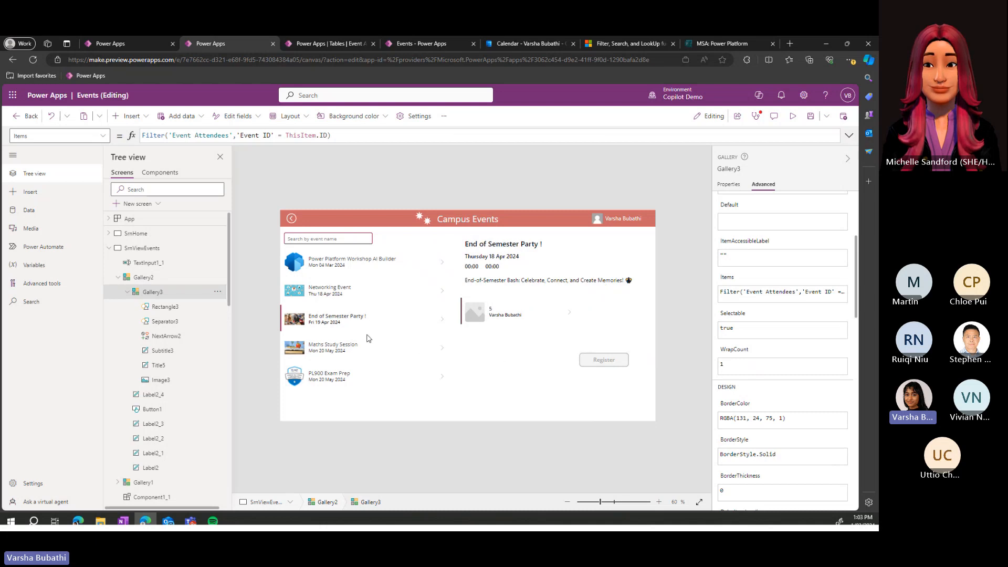
left_click(377, 347)
left_click(379, 375)
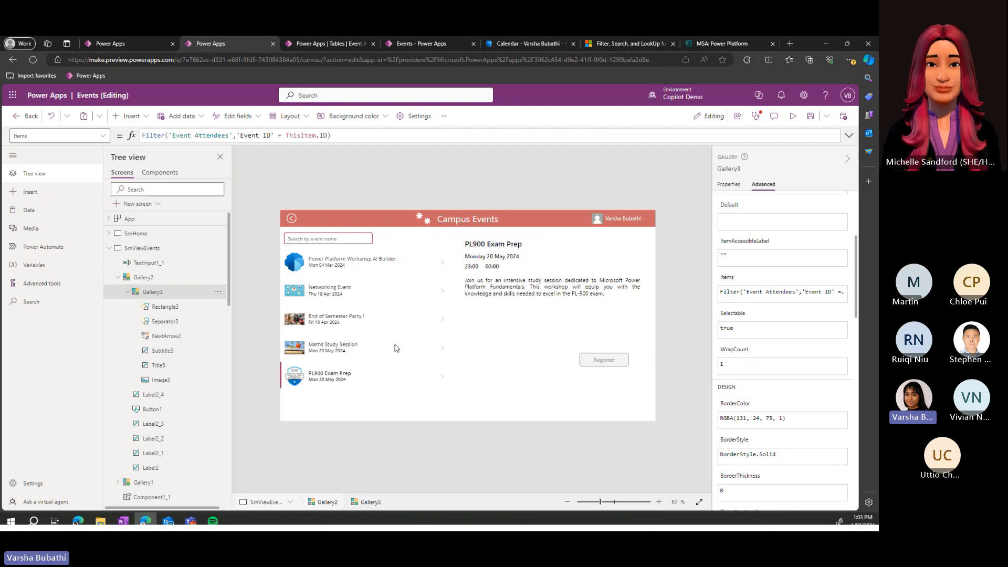
left_click(379, 381)
left_click(362, 260)
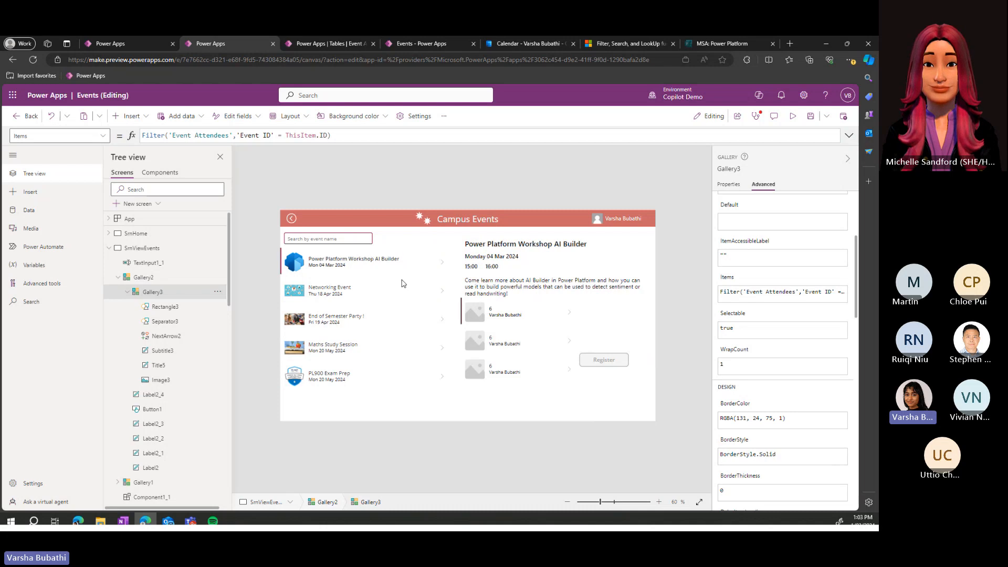
Step: Extend the attendee gallery's Filter condition after ThisItem.ID with && Attendees
left_click(811, 294)
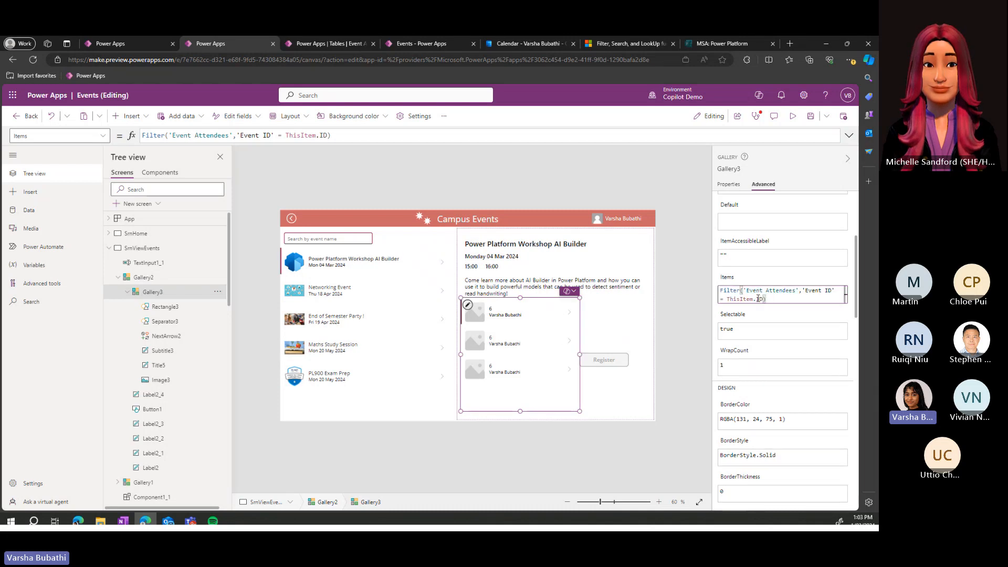
left_click(763, 300)
type("&")
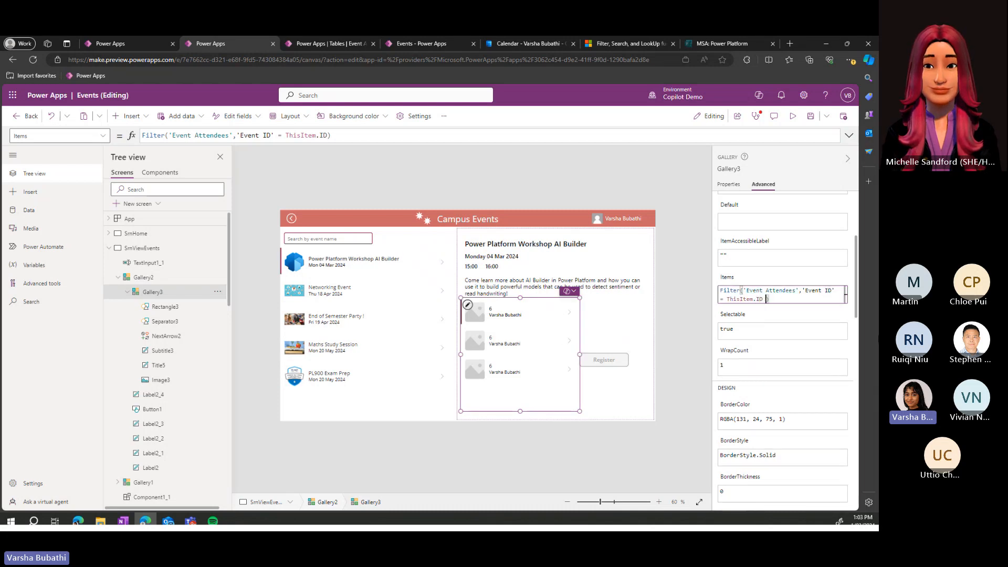
type("& att")
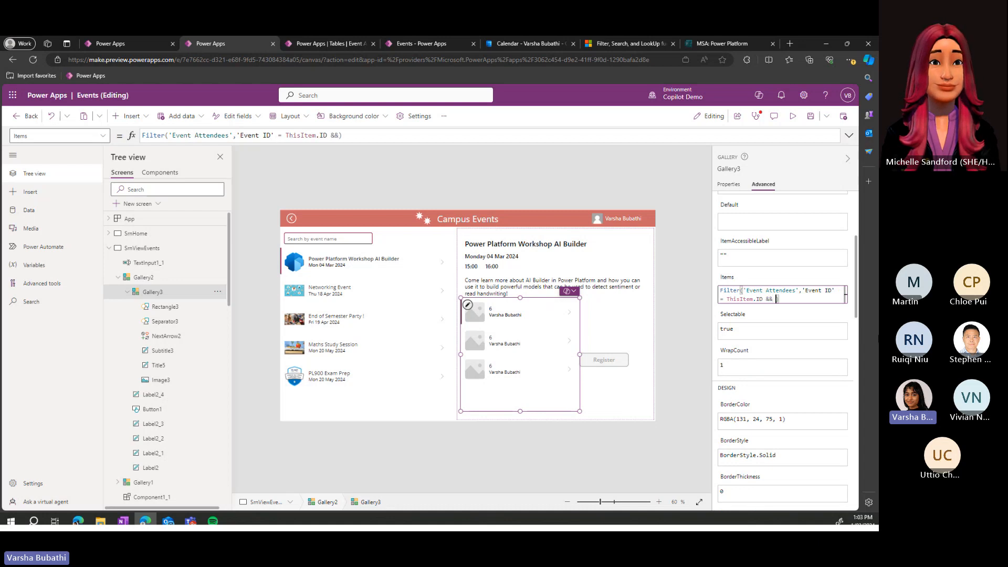
key("Tab")
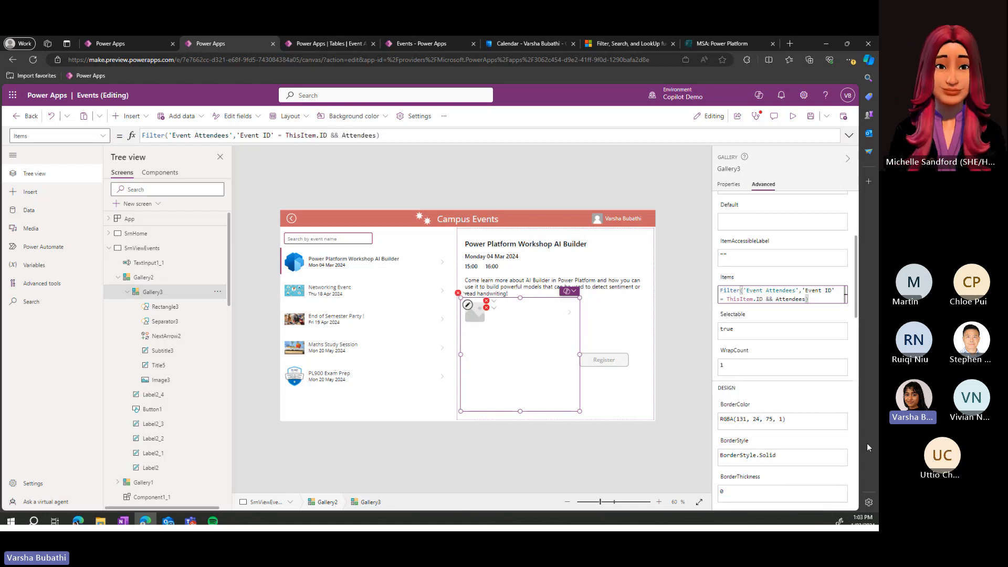
Step: Check the Event Attendees table's columns, return to the Events app and complete the gallery's Filter condition with Attendees = User().FullName
left_click(322, 45)
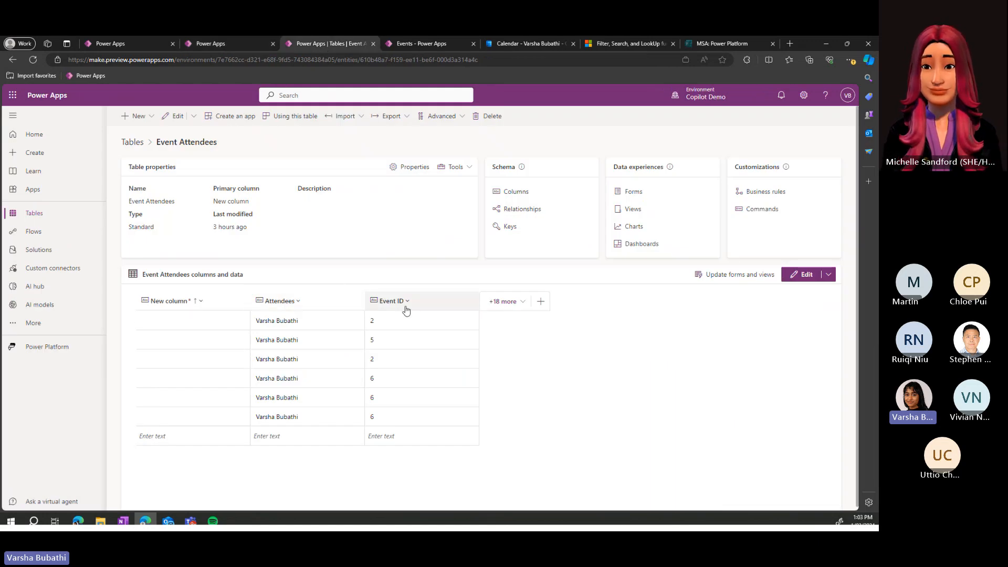
left_click(219, 44)
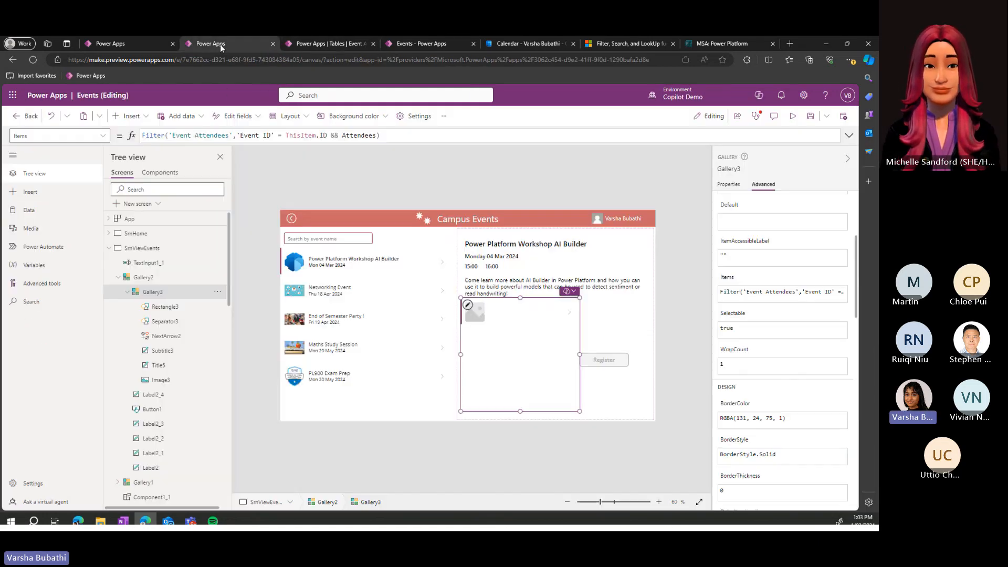
left_click(807, 297)
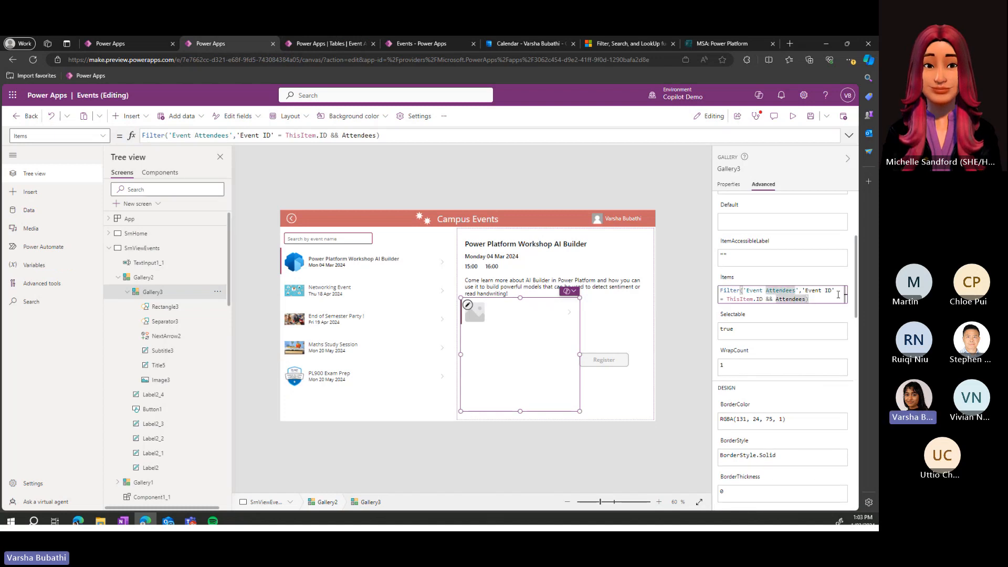
type("= Use")
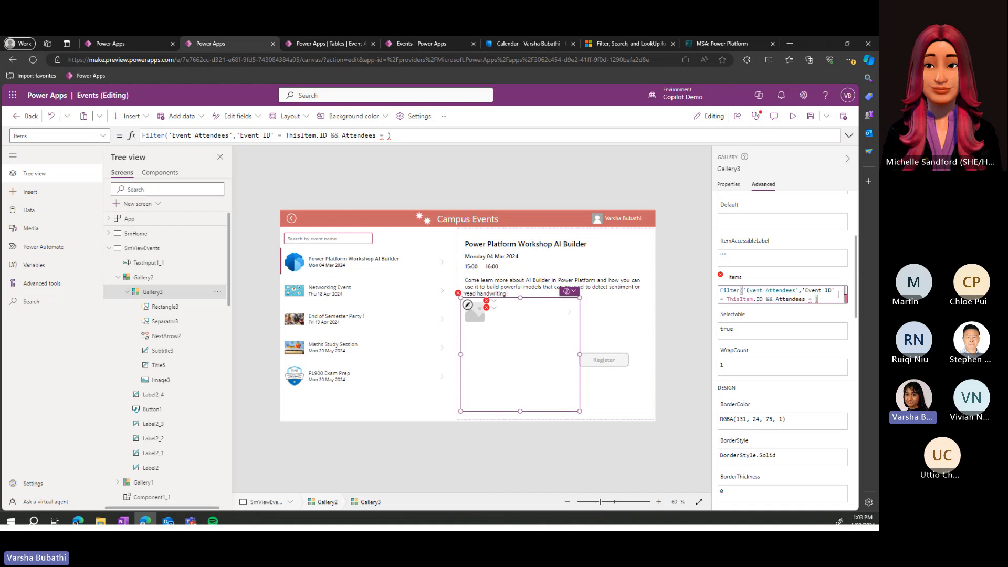
type("r")
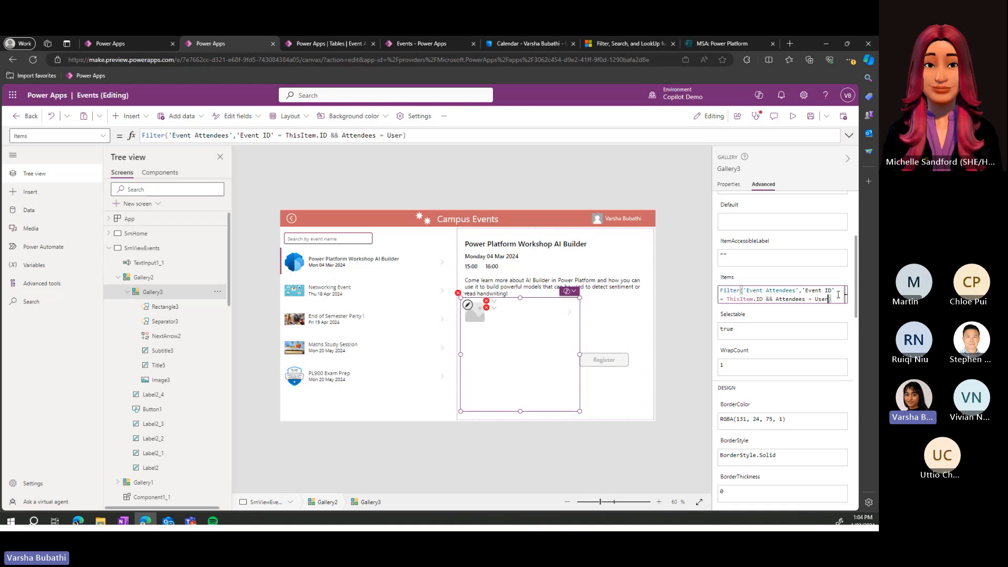
type("().Fu")
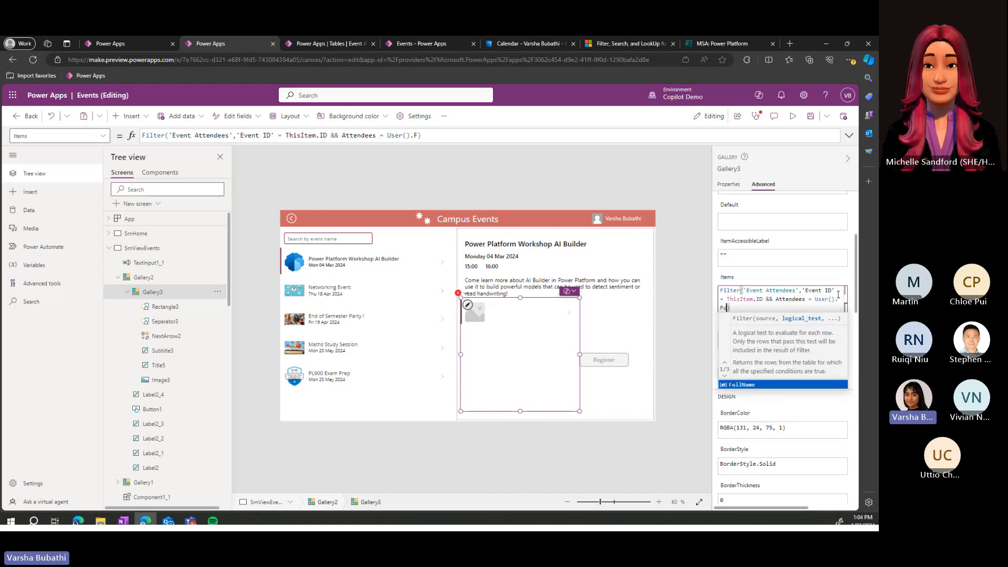
key("Tab")
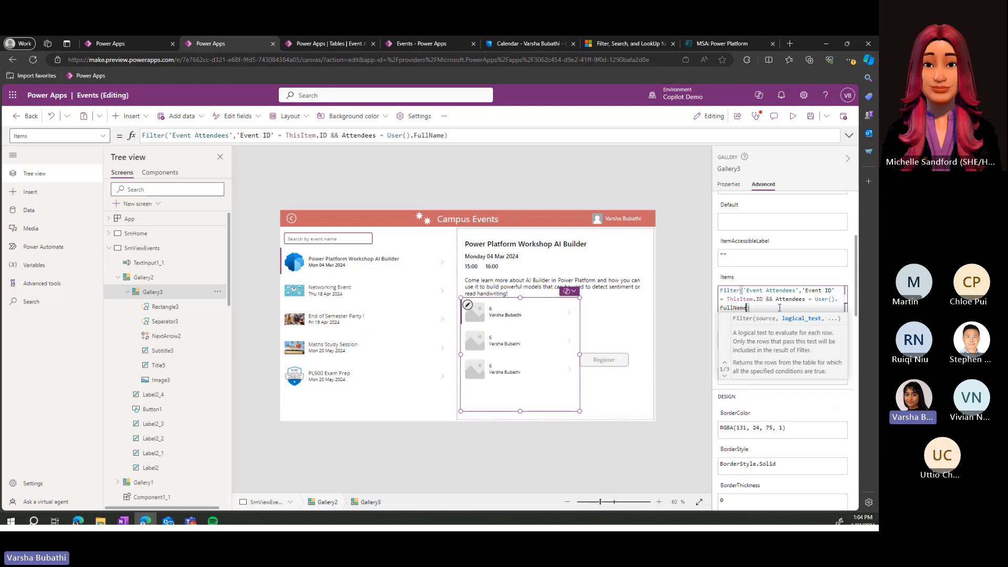
Step: Select Networking Event and End of Semester Party, ending on Power Platform Workshop AI Builder, to check the attendees filtered by user
left_click(339, 318)
left_click(335, 291)
left_click(341, 318)
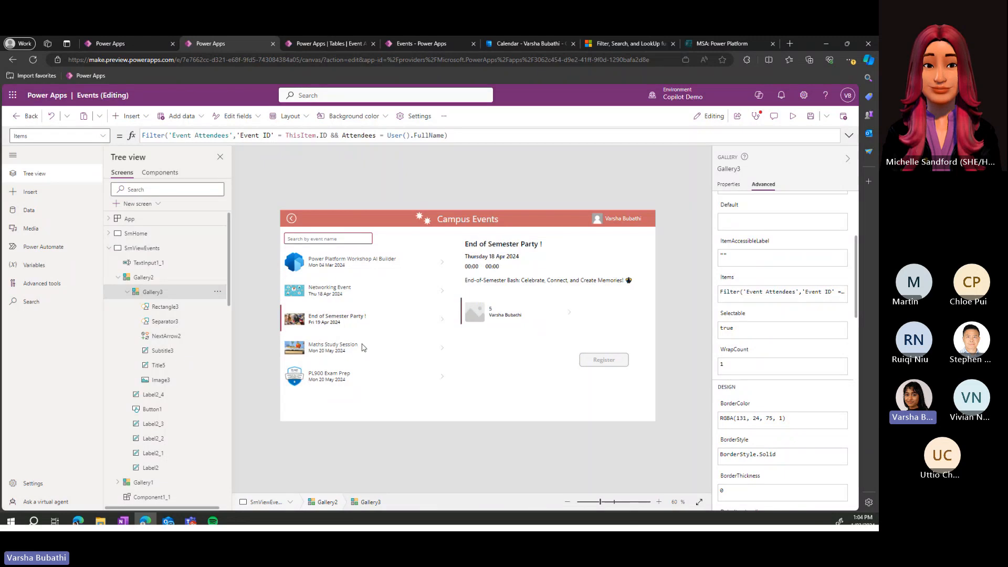
left_click(368, 266)
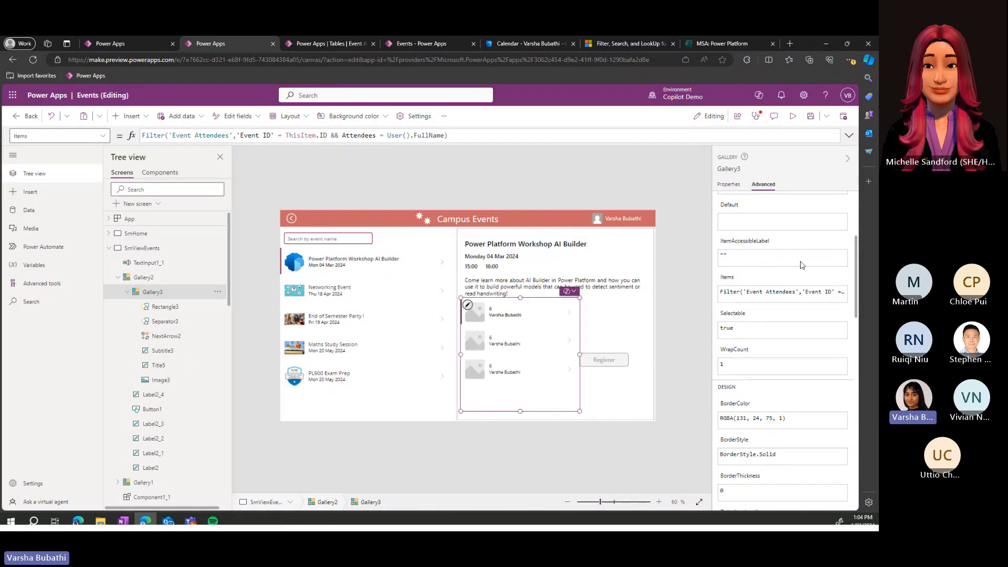
Step: Review the Attendees and Event ID columns in the Event Attendees table and return to the gallery's Items formula
left_click(330, 44)
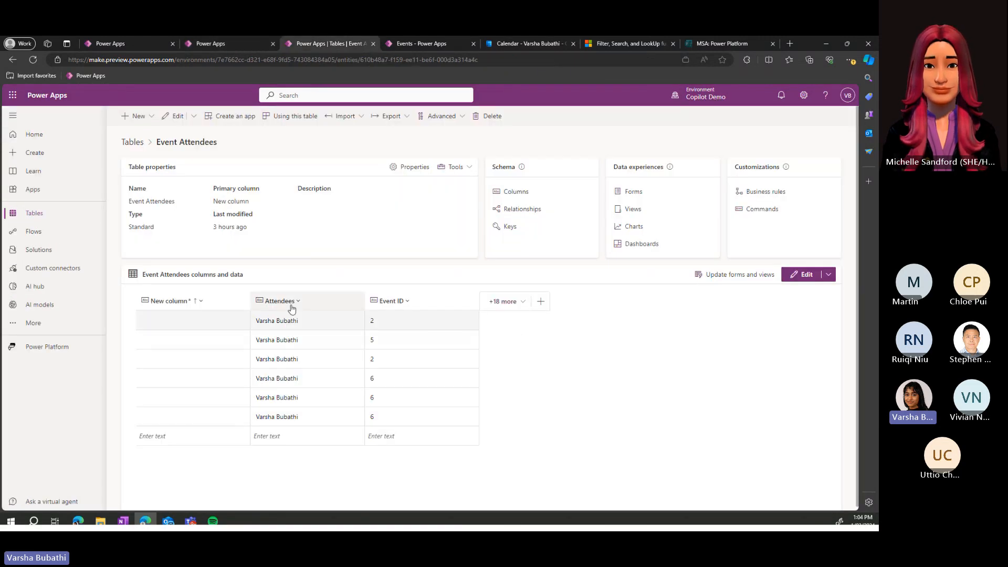
left_click(236, 45)
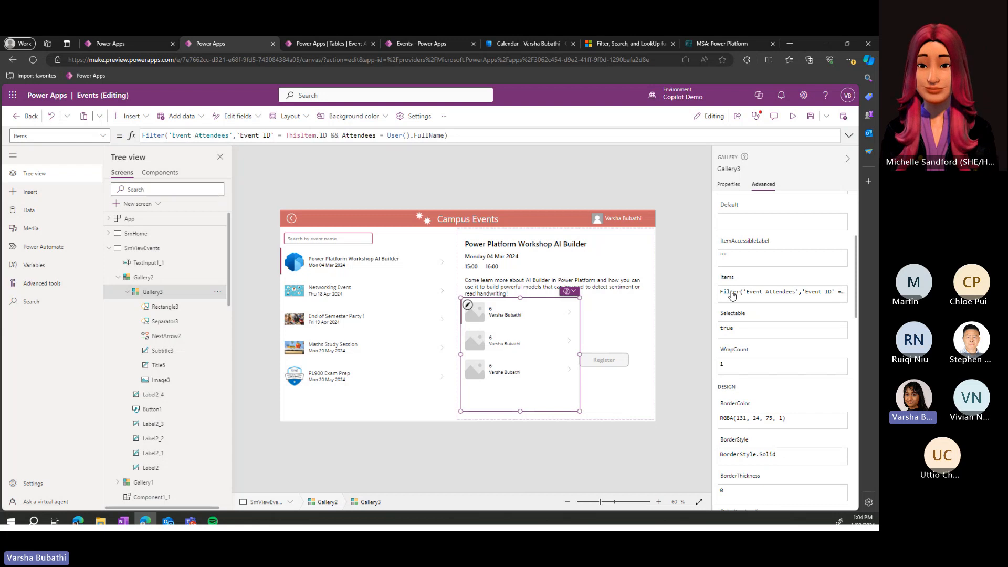
left_click(732, 295)
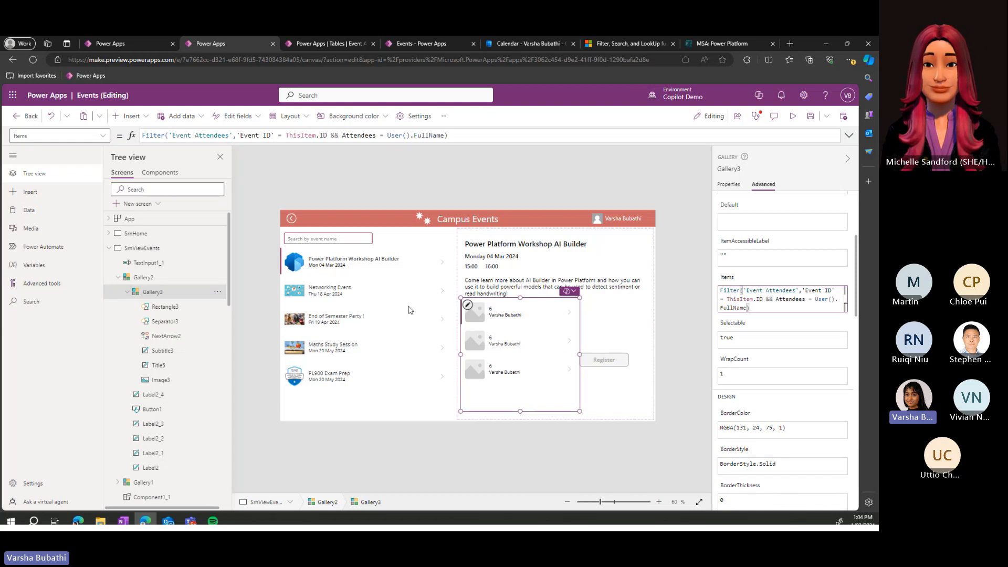
Step: Select Networking Event, Maths Study Session and PL900 Exam Prep in turn to check the attendee gallery's contents for each
left_click(374, 292)
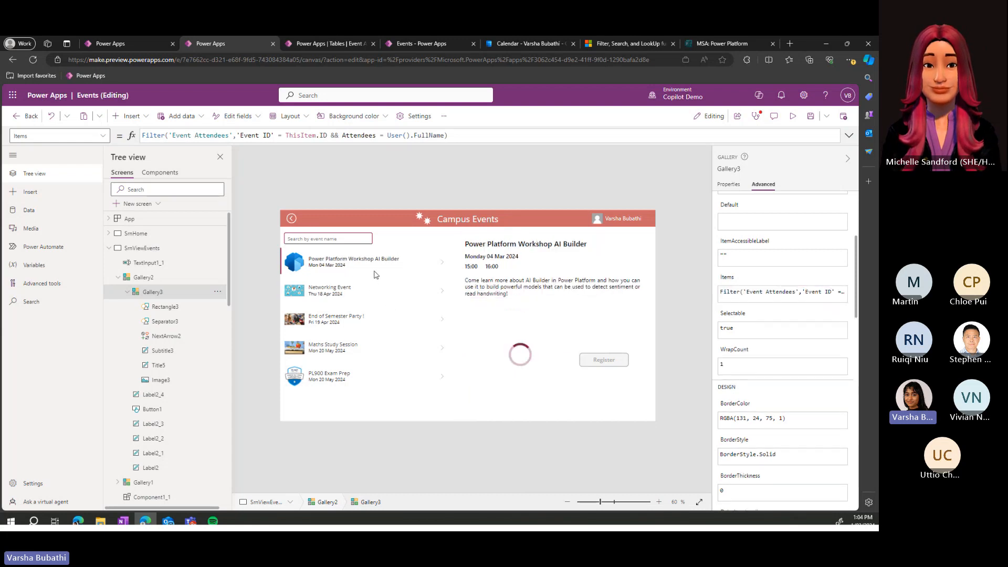
left_click(336, 347)
left_click(336, 375)
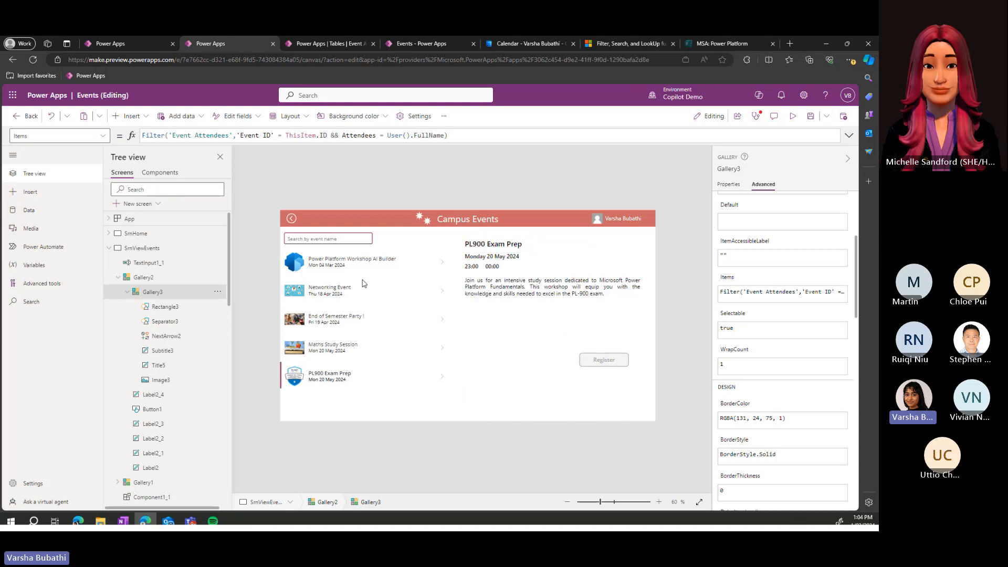
left_click(507, 346)
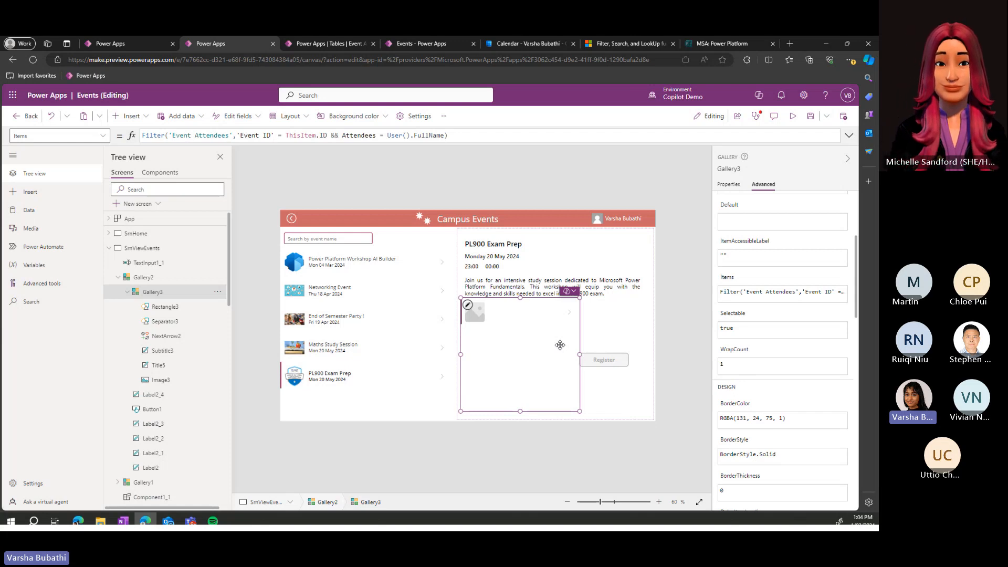
Step: Switch to the Microsoft Learn documentation, find the IsEmpty function and read the descriptions of IsBlank and IsEmpty
left_click(628, 43)
left_click(115, 102)
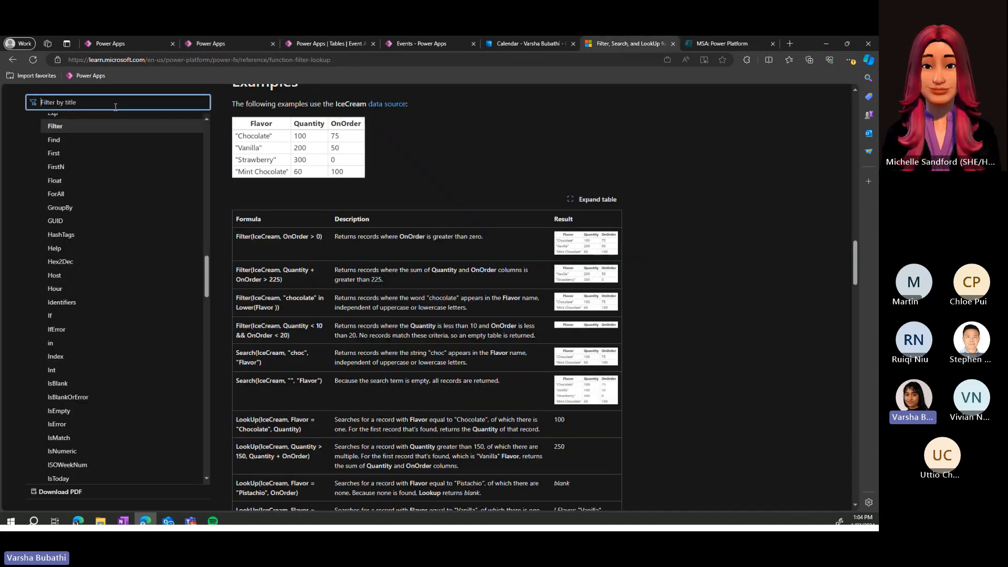
type("isem")
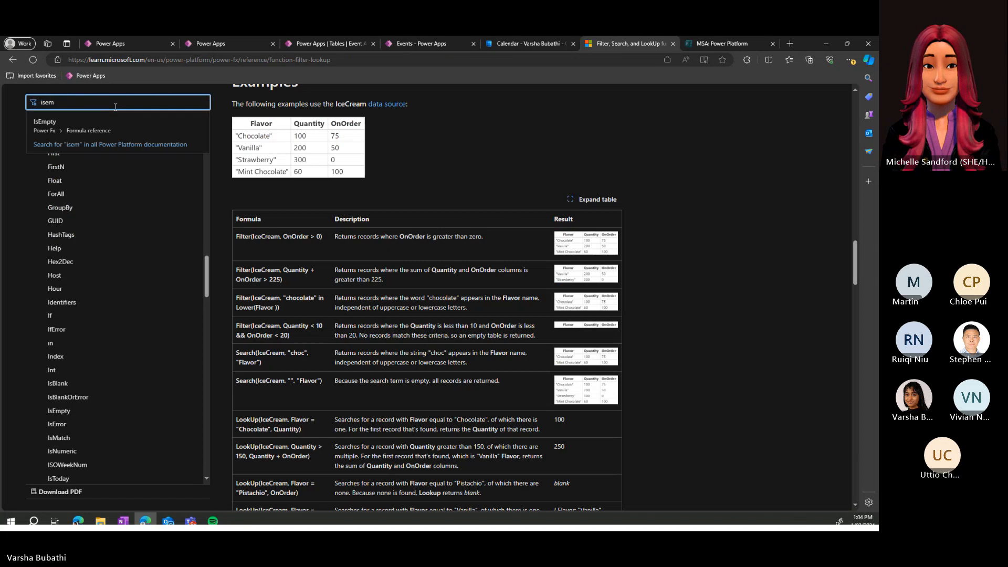
left_click(105, 131)
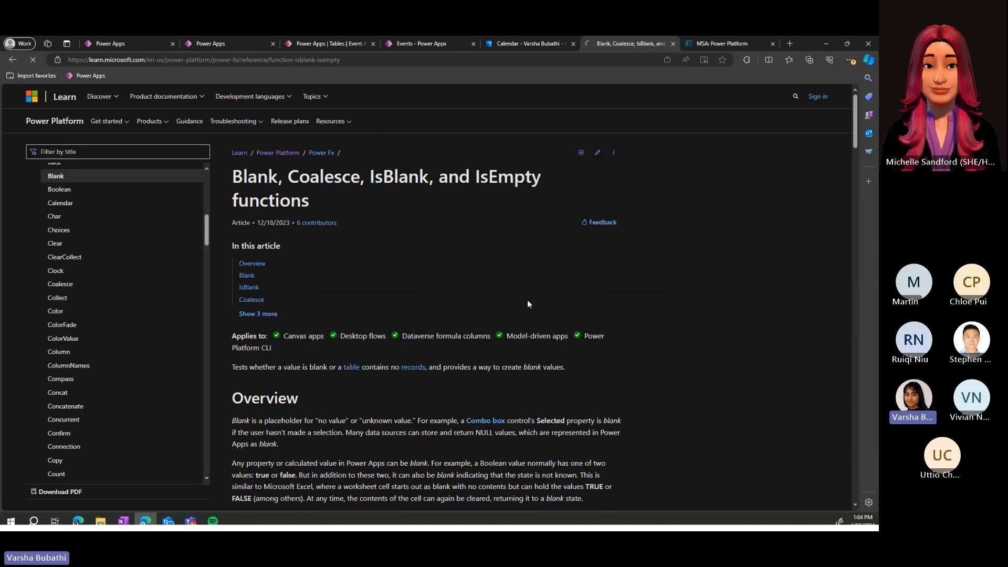
scroll(367, 279, "down", 5)
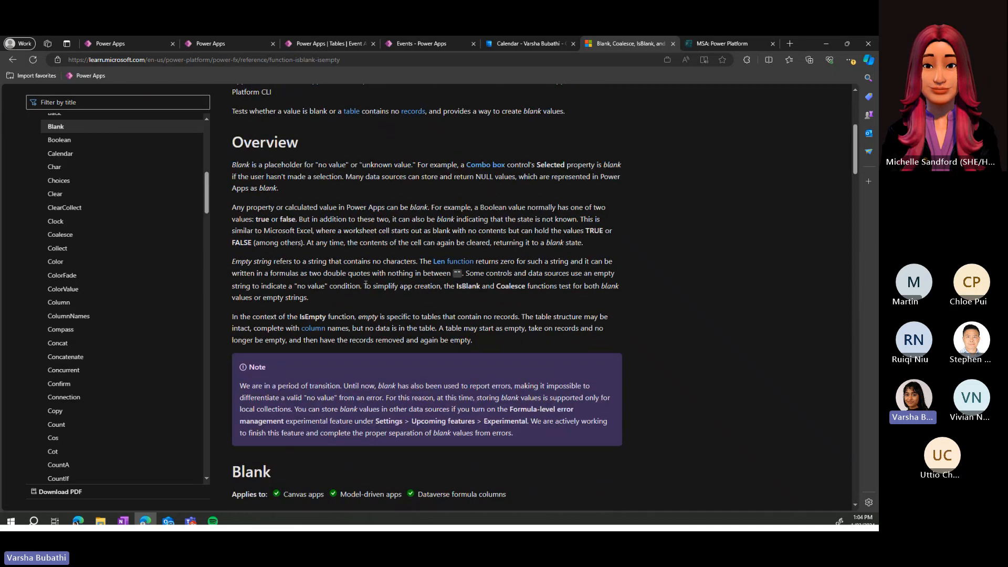
scroll(423, 294, "down", 6)
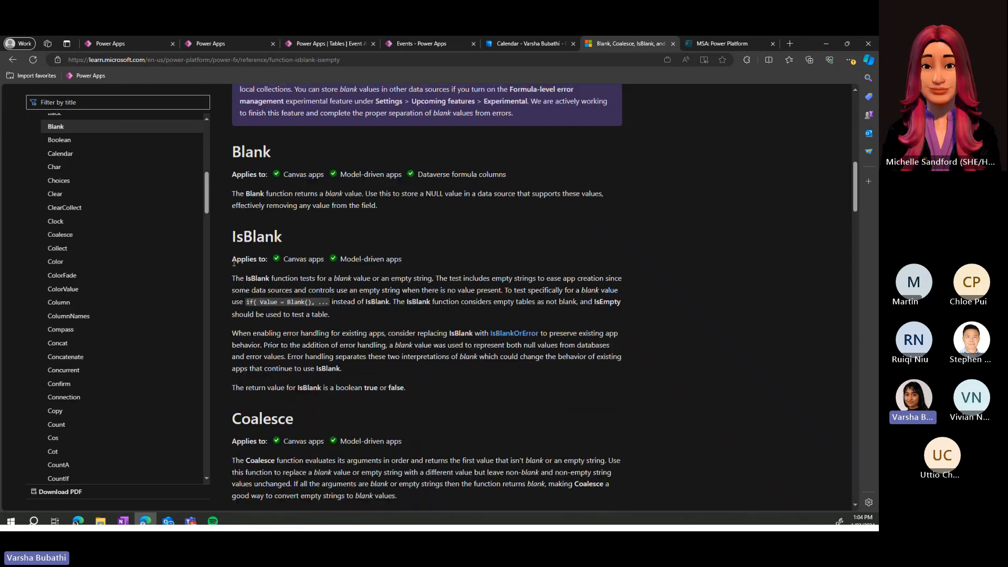
scroll(286, 252, "down", 1)
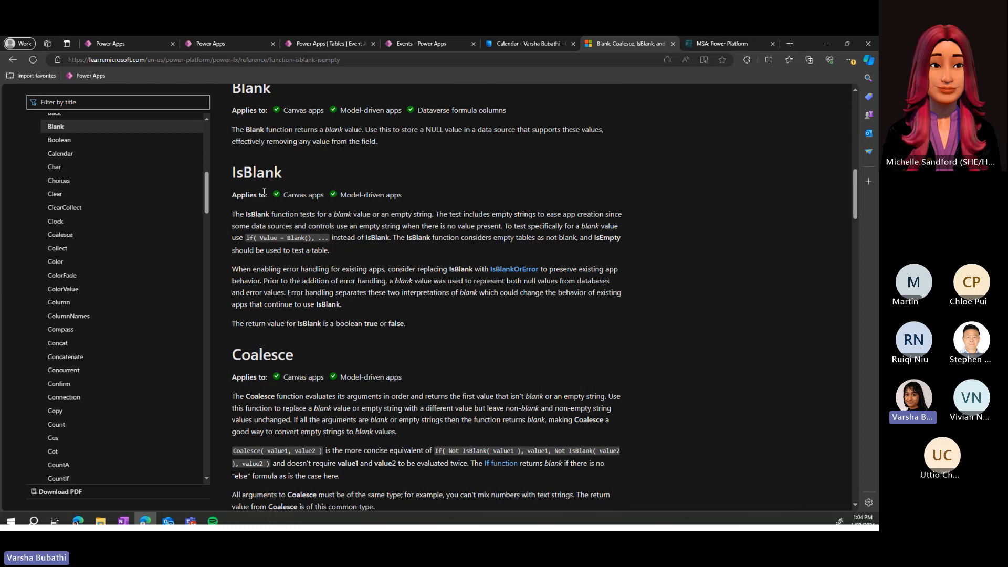
scroll(454, 262, "down", 1)
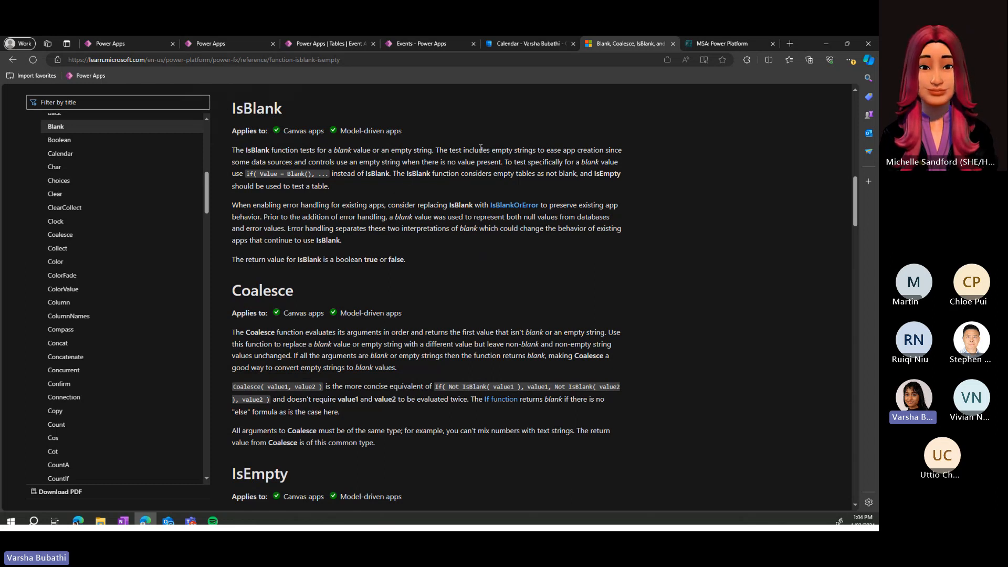
scroll(349, 211, "down", 1)
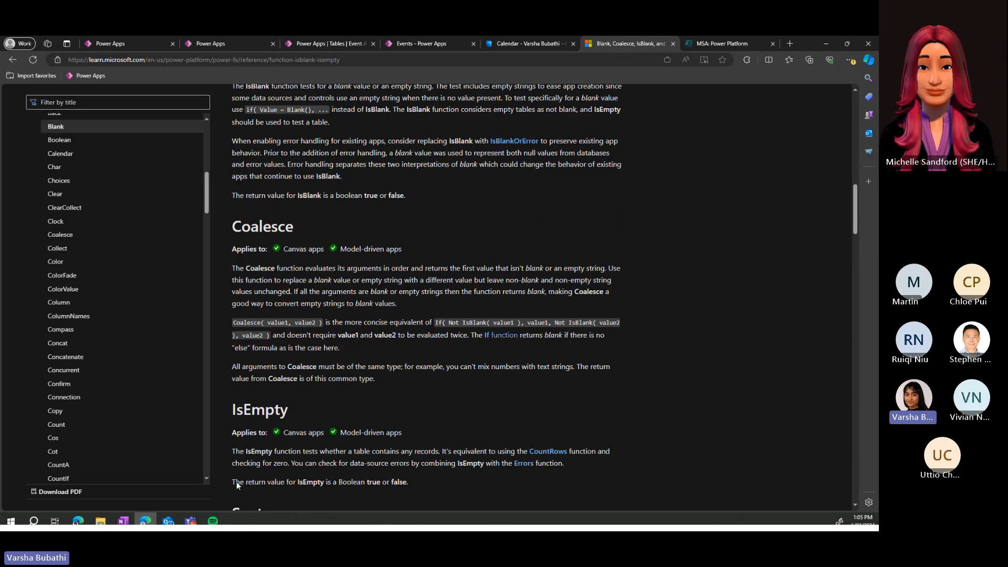
Step: Switch back to the Events app and wrap the attendee gallery's entire Filter formula in an IsEmpty function
left_click(202, 42)
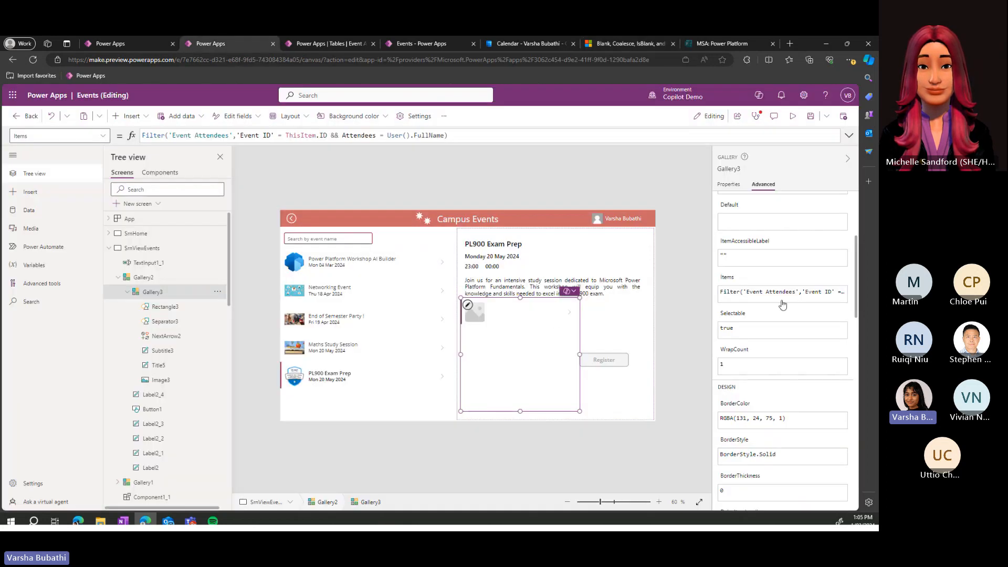
left_click(764, 298)
double_click(728, 290)
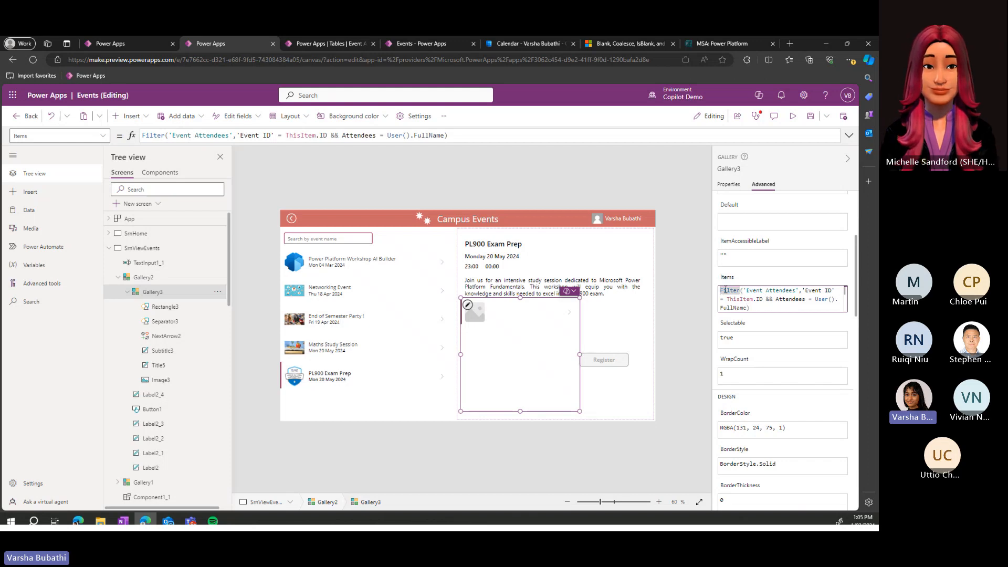
left_click(724, 291)
type("is")
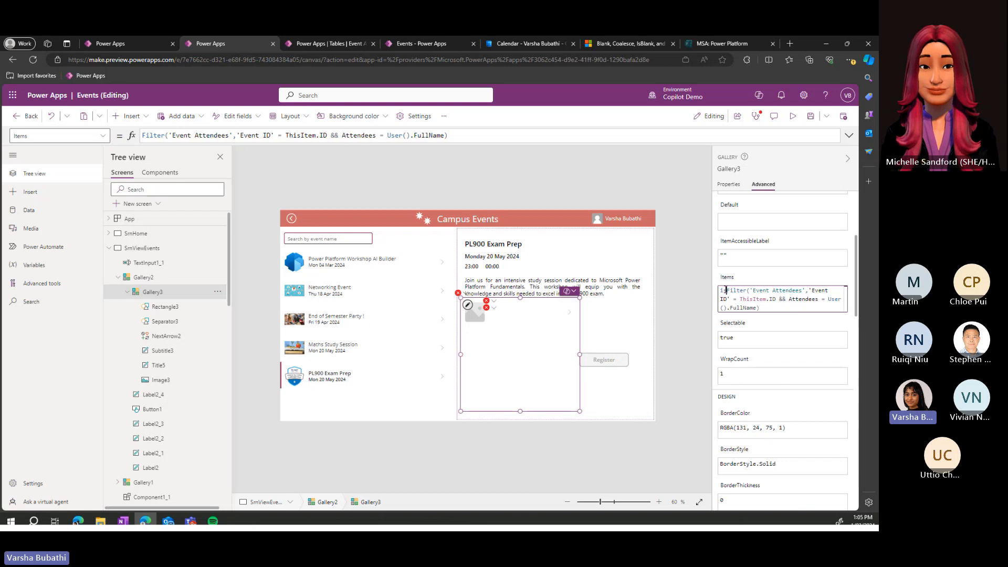
type("Empty")
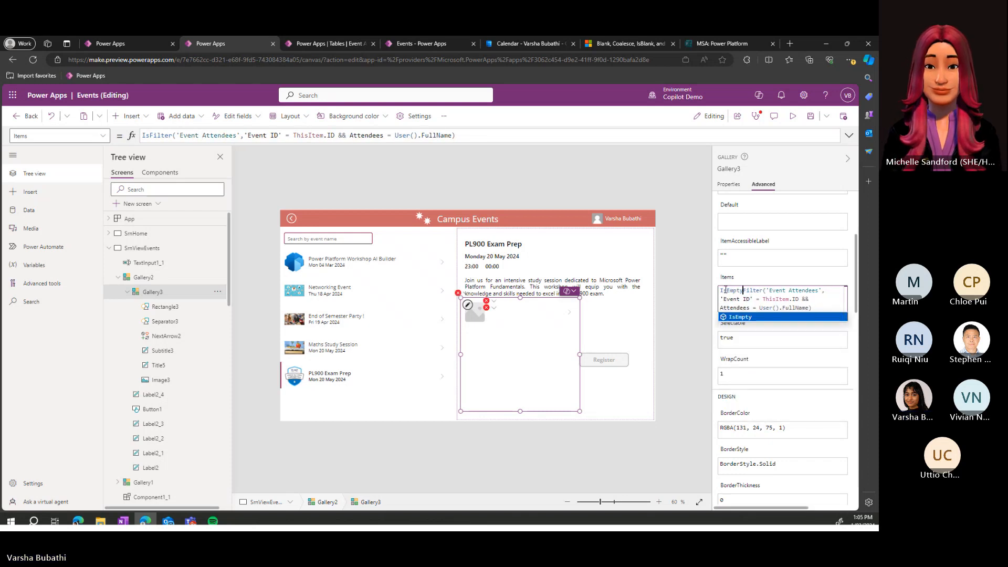
type("(")
left_click(817, 309)
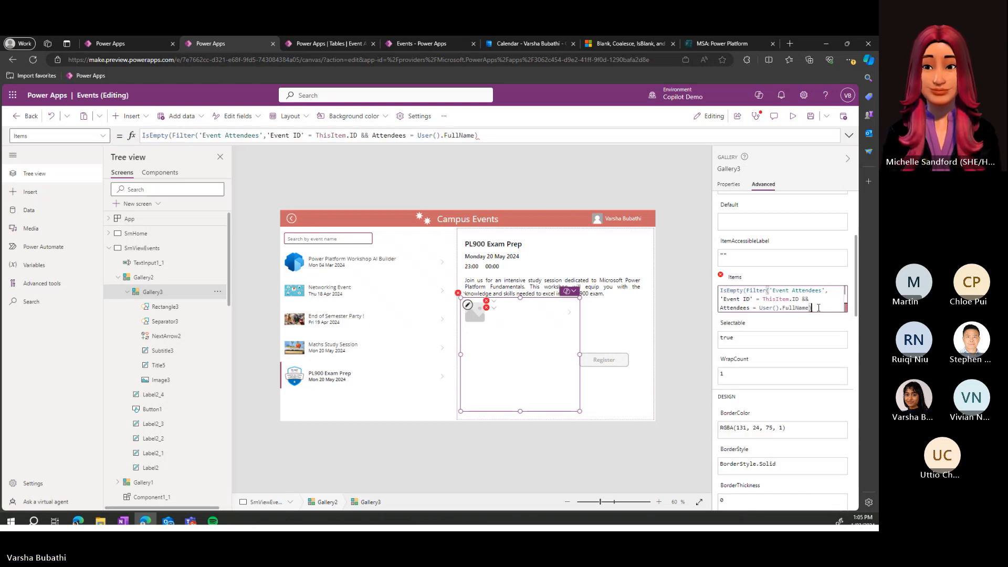
type(")")
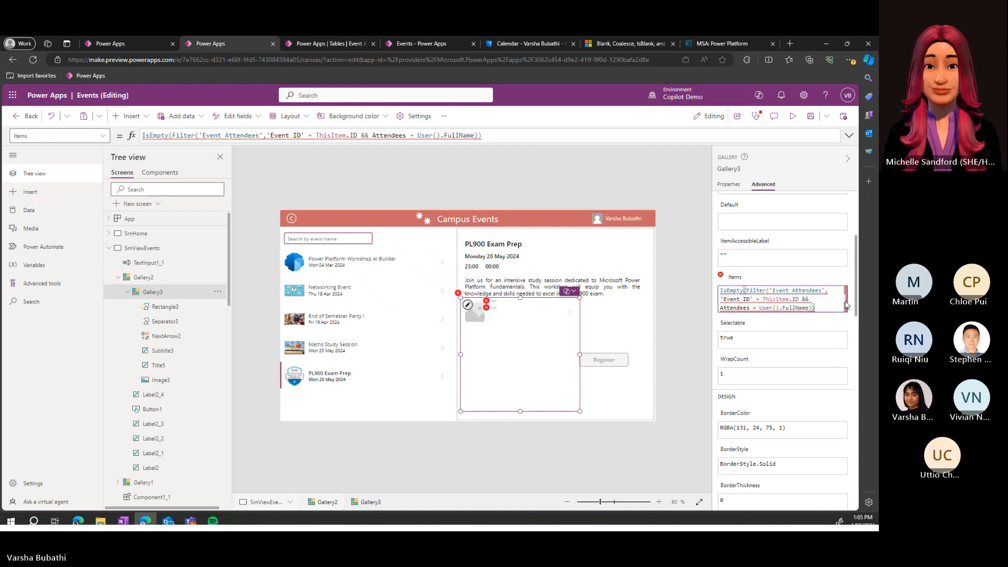
Step: Select the full IsEmpty formula in the attendee gallery's Items property and inspect the error flagged on that property
mouse_move(810, 299)
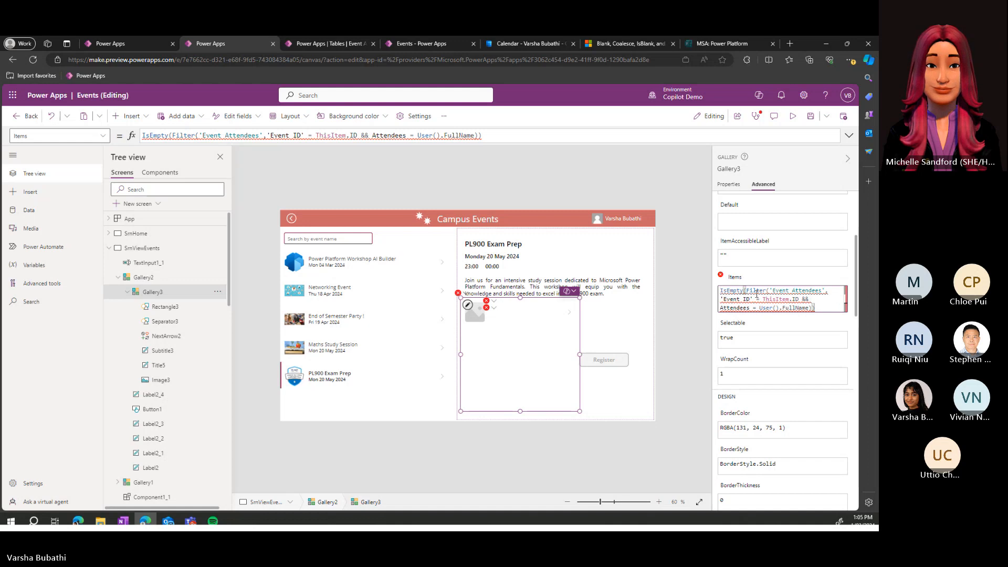
key("alt+Tab")
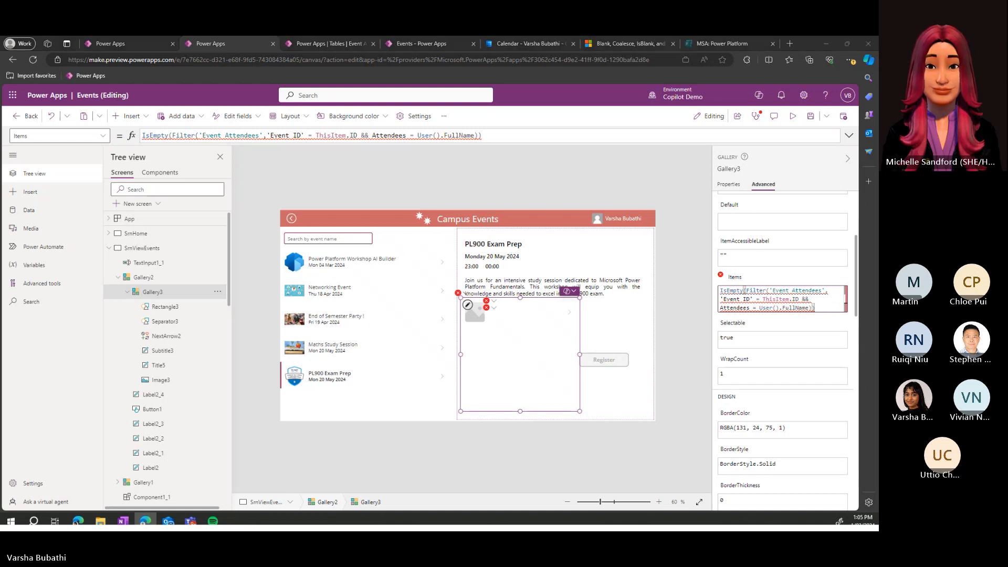
left_click(778, 300)
key("ctrl+a")
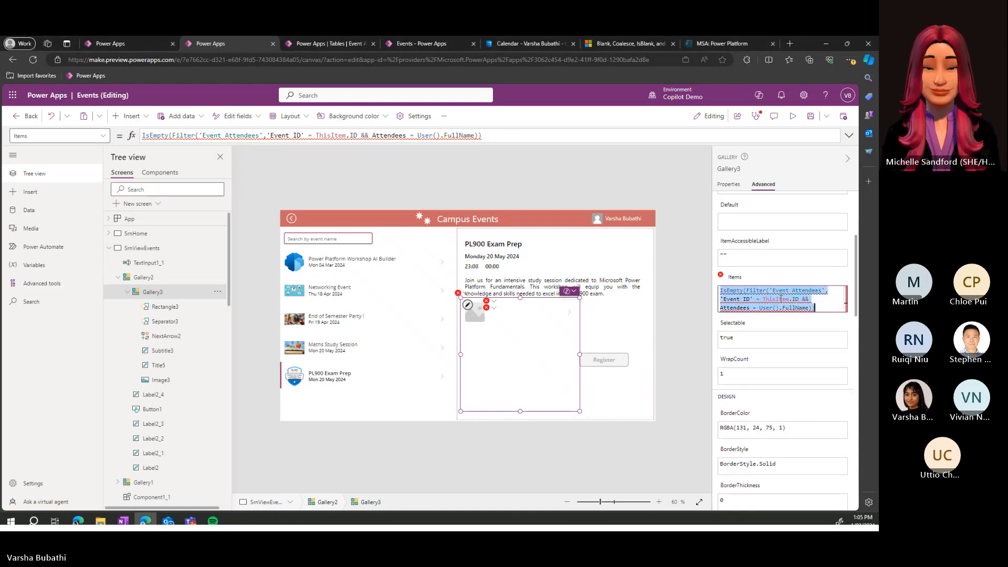
type("IsEmpty(Filter('Event Attendees','Event ID' = ThisItem.ID && Attendees = User().FullName))")
key("BackSpace")
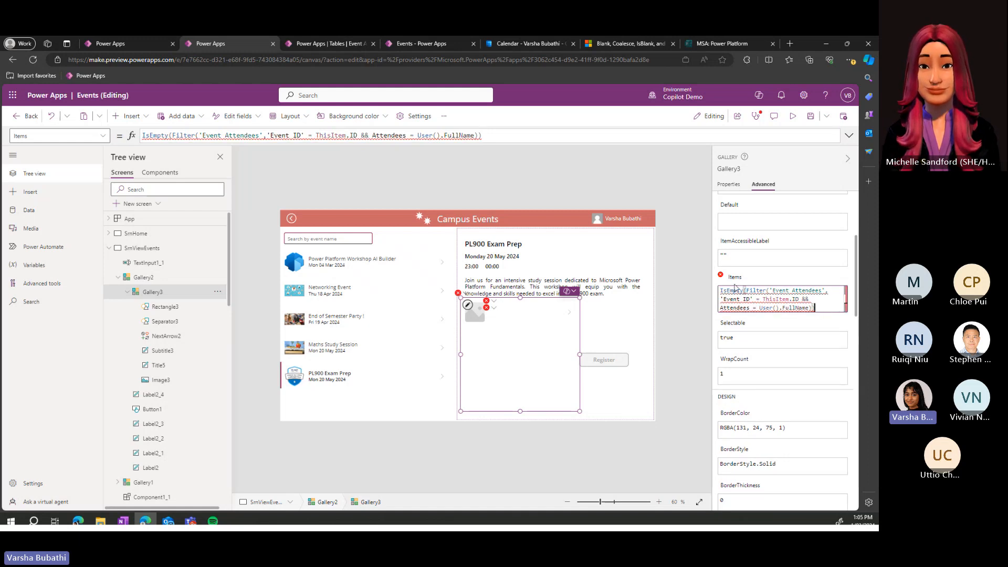
mouse_move(722, 279)
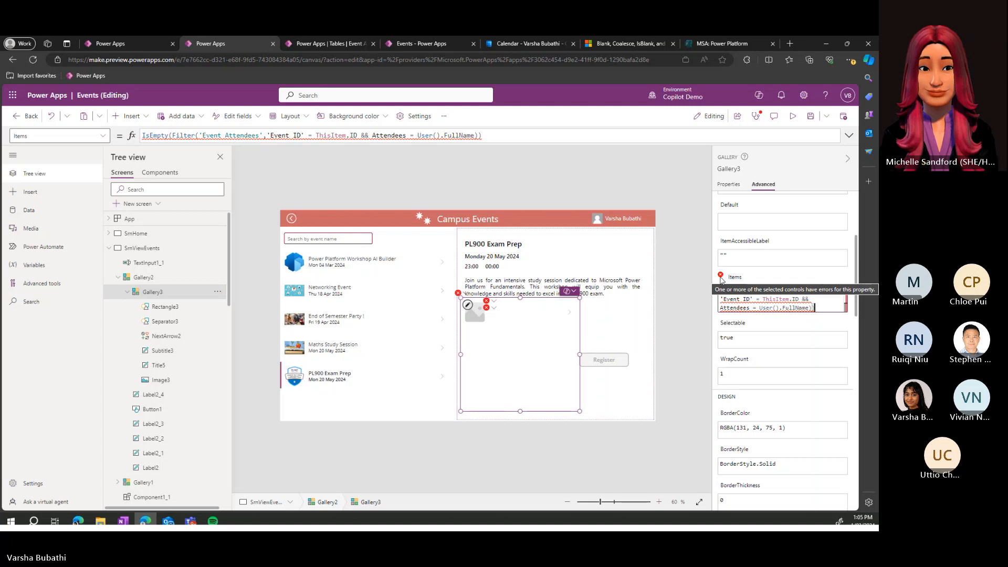
left_click(783, 324)
left_click(780, 293)
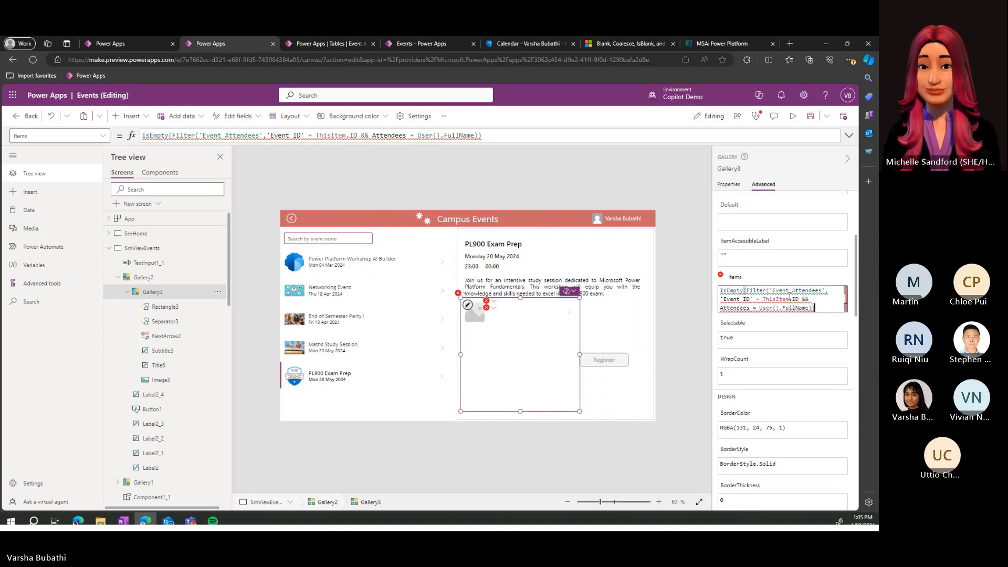
Step: Remove the IsEmpty wrapper from the attendee gallery's Items formula and select the Power Platform Workshop AI Builder event
left_click(721, 278)
left_click(745, 291)
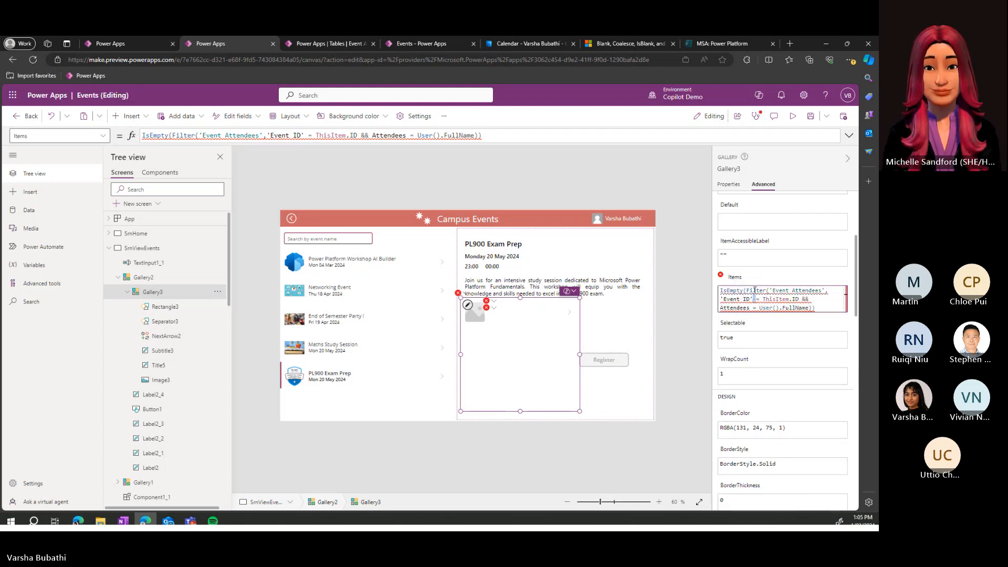
key("BackSpace")
key("BackSpace")
key("BackSpace")
key("BackSpace")
key("BackSpace")
key("BackSpace")
key("BackSpace")
key("BackSpace")
left_click(777, 309)
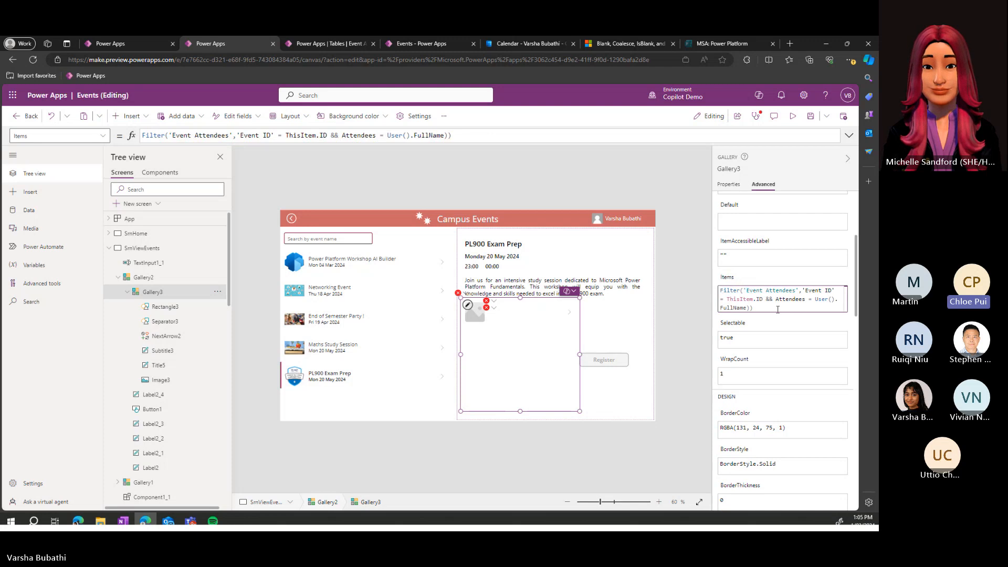
key("BackSpace")
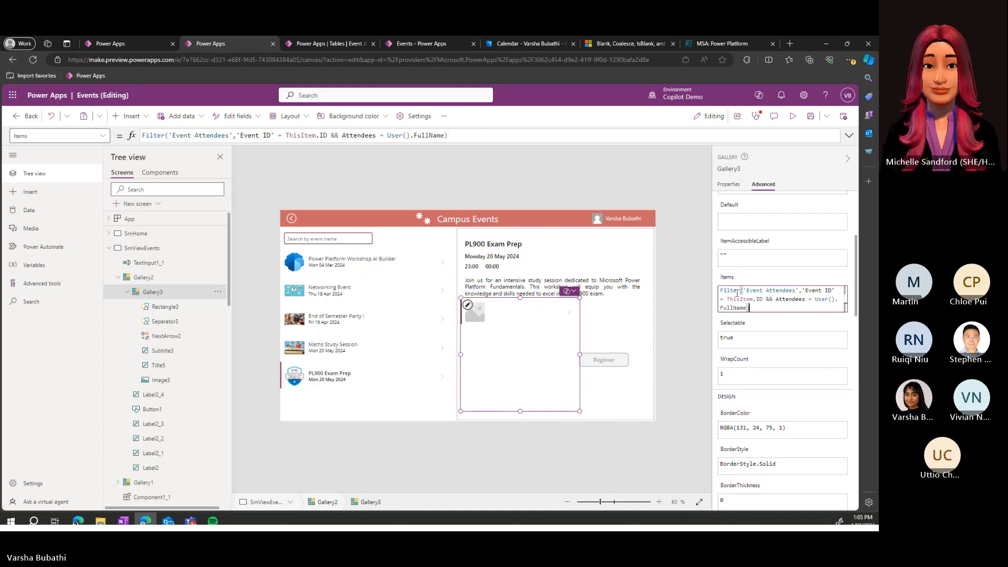
left_click(720, 290)
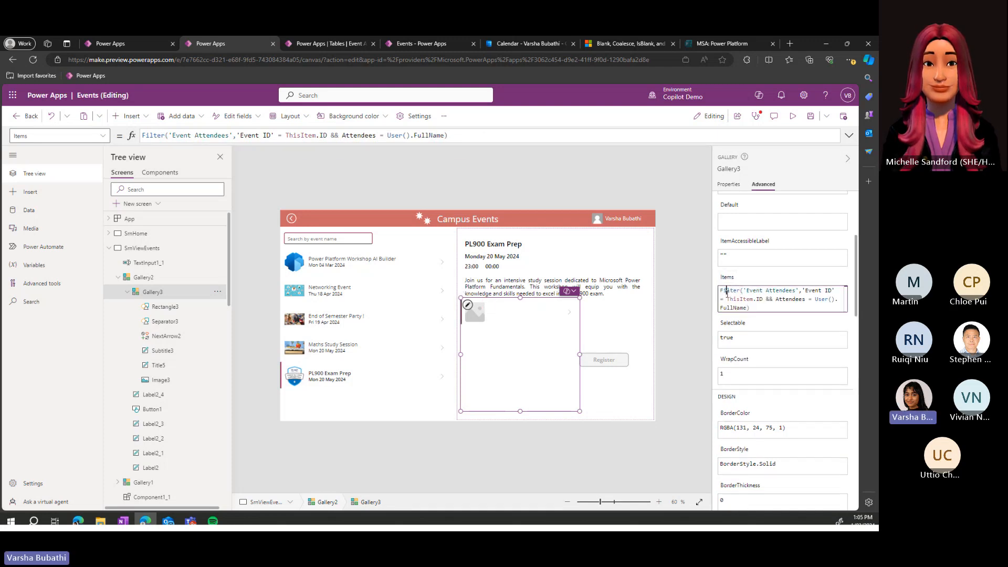
left_click(350, 262, "alt")
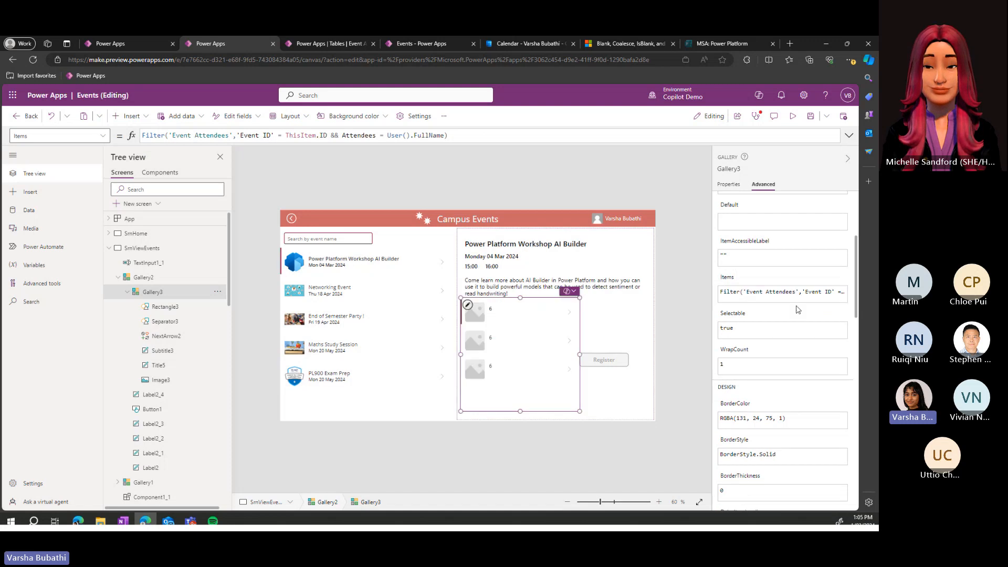
Step: Wrap the attendee gallery's Filter formula in IsEmpty and copy the complete formula
left_click(726, 298)
left_click(721, 289)
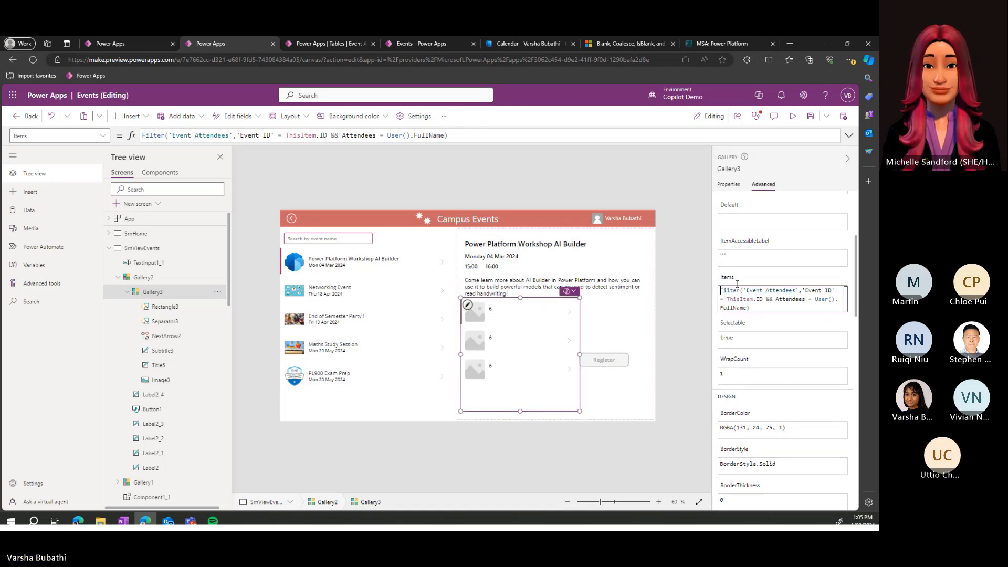
type("IsEmp")
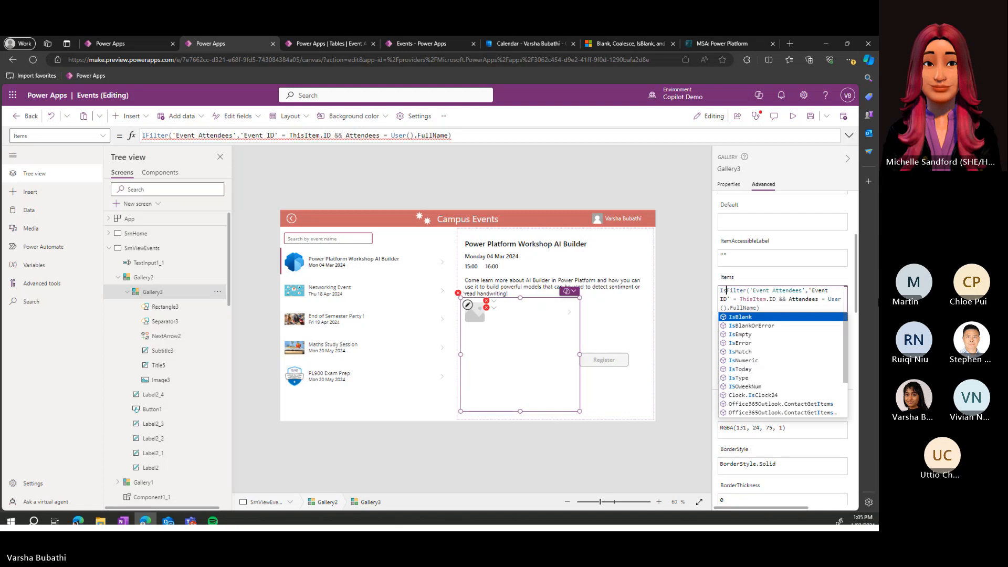
type("ty(")
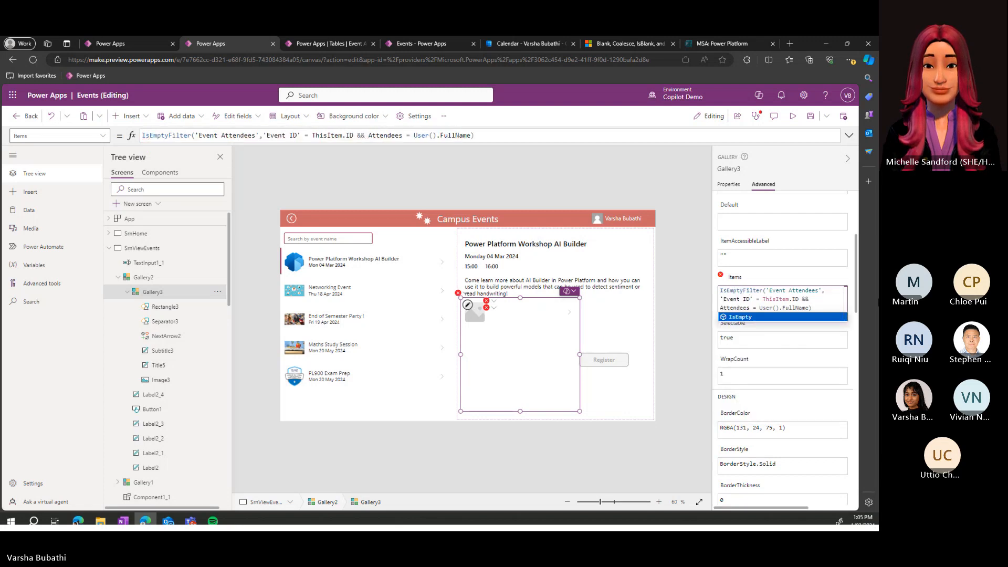
left_click(816, 309)
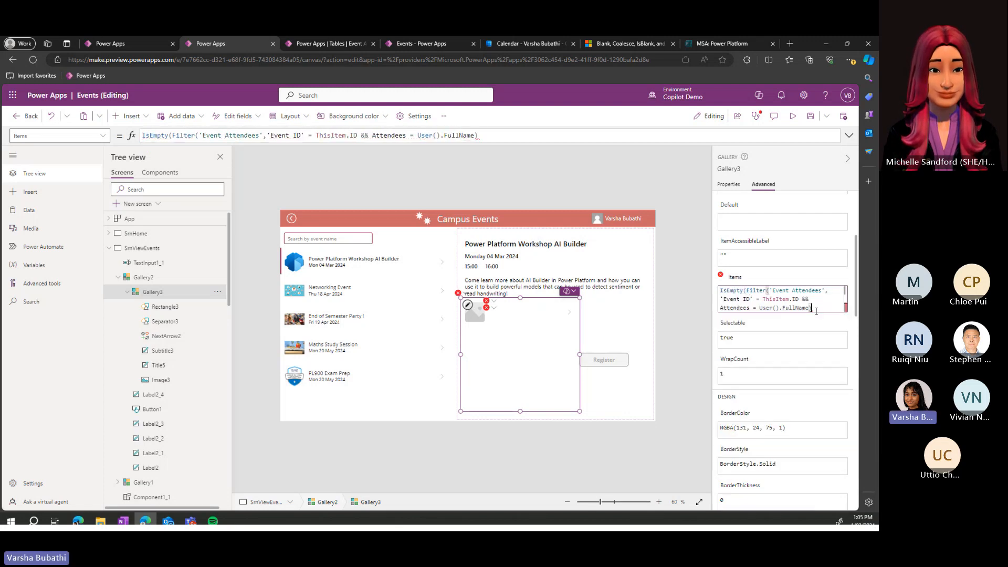
type(")")
left_click_drag(817, 311, 720, 289)
key("ctrl+c")
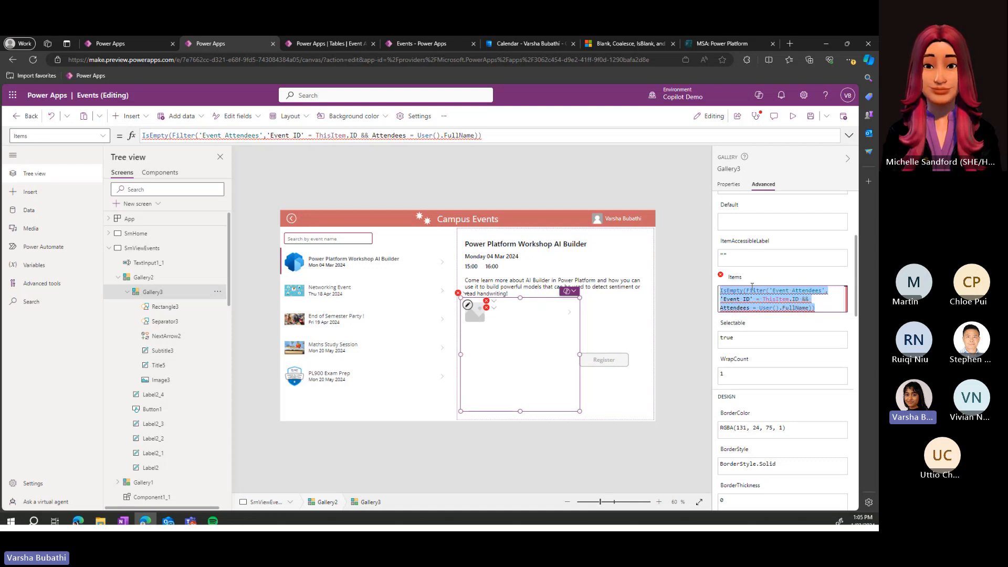
Step: Strip IsEmpty and its closing parenthesis from the attendee gallery's Items property, restoring the plain Filter formula
left_click(746, 290)
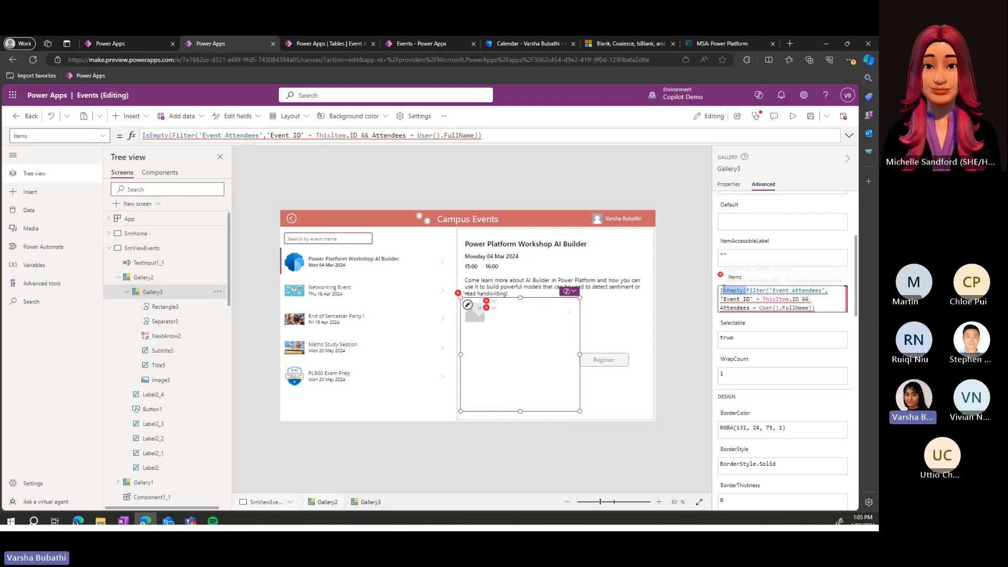
type("I")
left_click(784, 309)
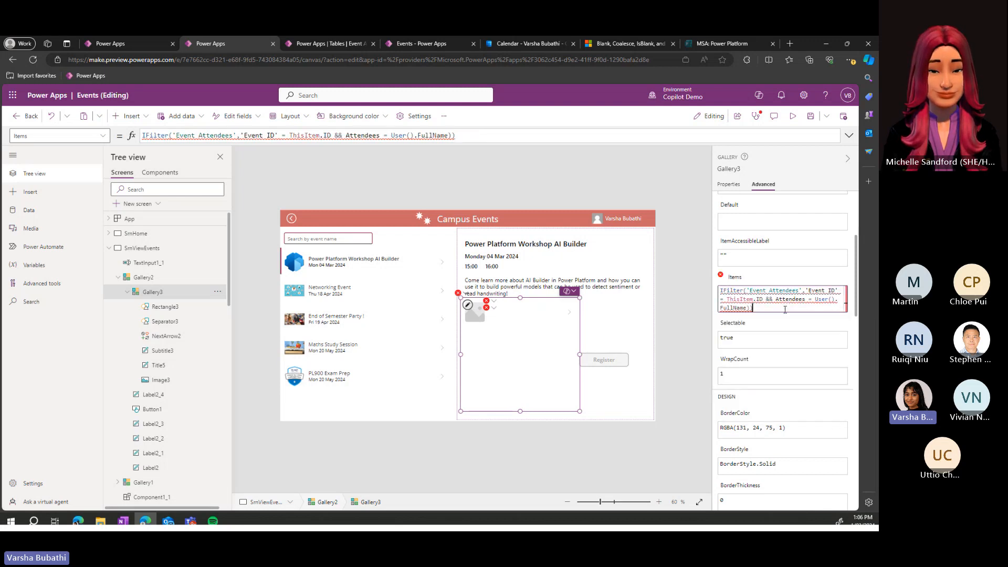
key("BackSpace")
left_click(723, 290)
key("BackSpace")
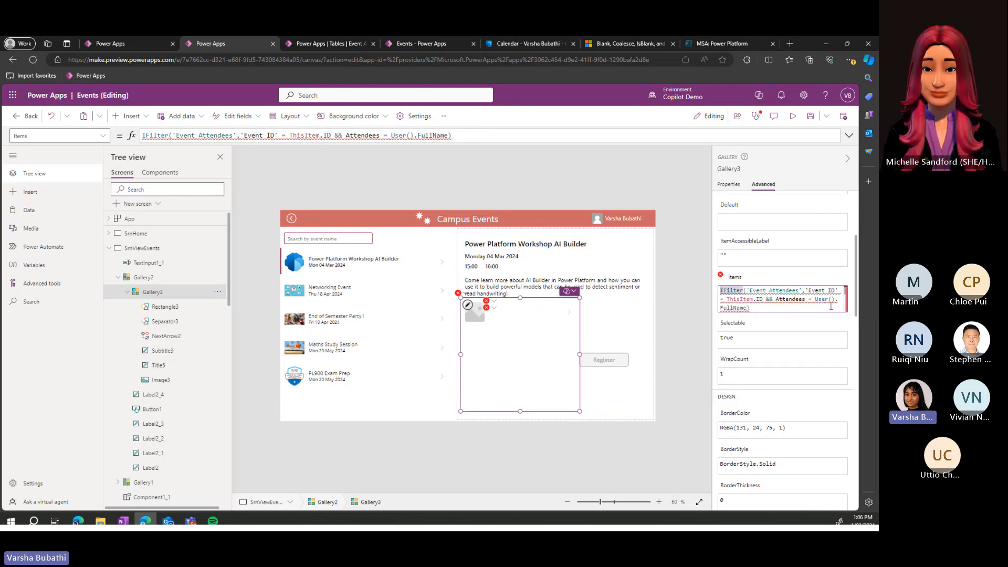
Step: Insert a text label into the event details gallery, outside the nested attendee gallery
left_click(620, 324)
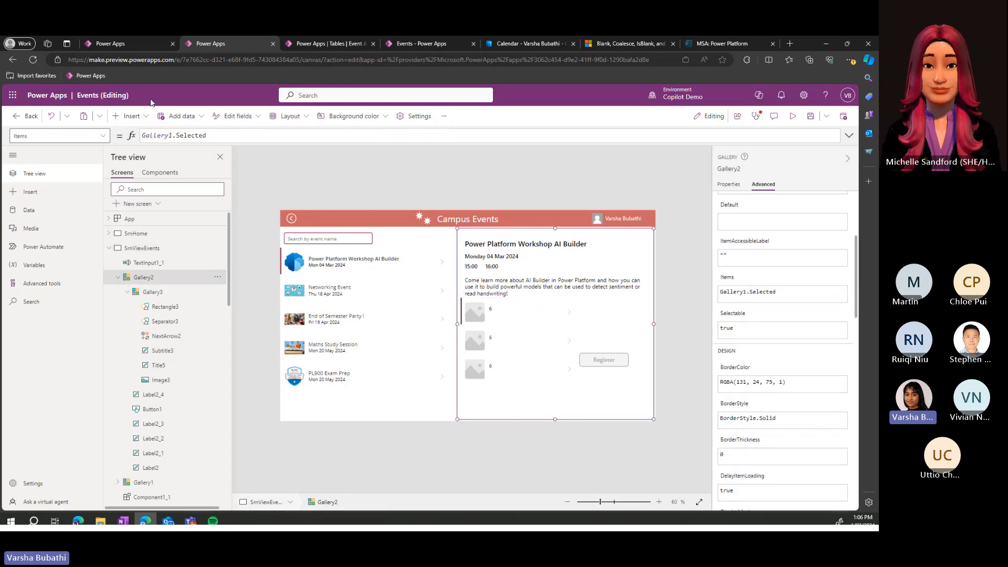
left_click(136, 116)
left_click(149, 173)
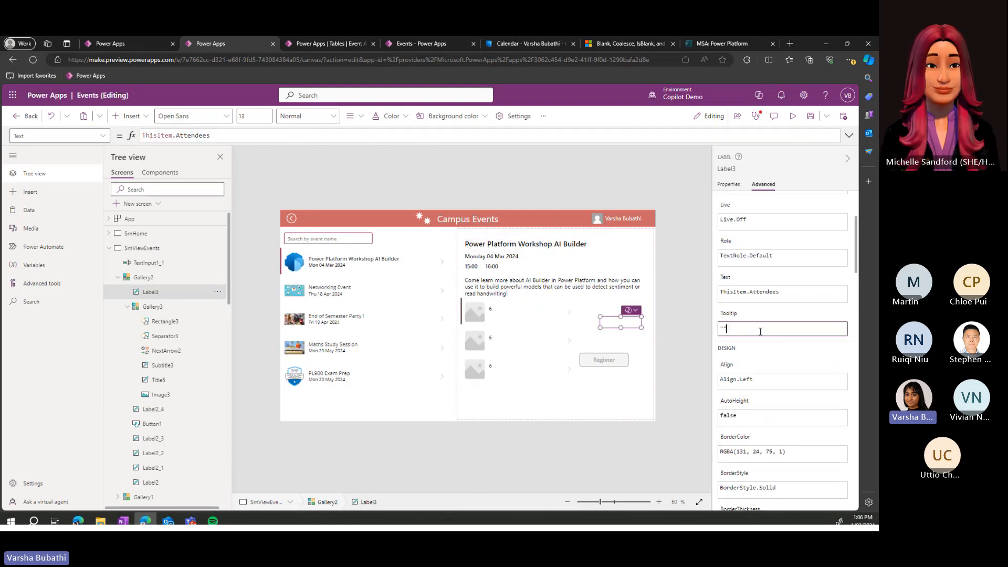
Step: Replace the new label's Text formula with the copied IsEmpty(Filter(...)) formula on 'Event Attendees'
scroll(761, 315, "up", 3)
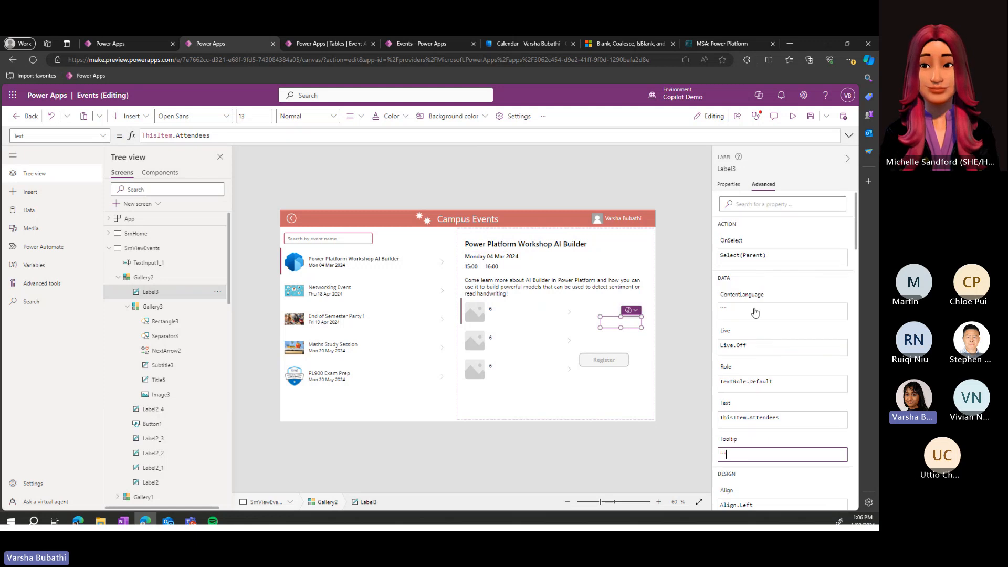
scroll(756, 321, "down", 5)
scroll(750, 387, "up", 5)
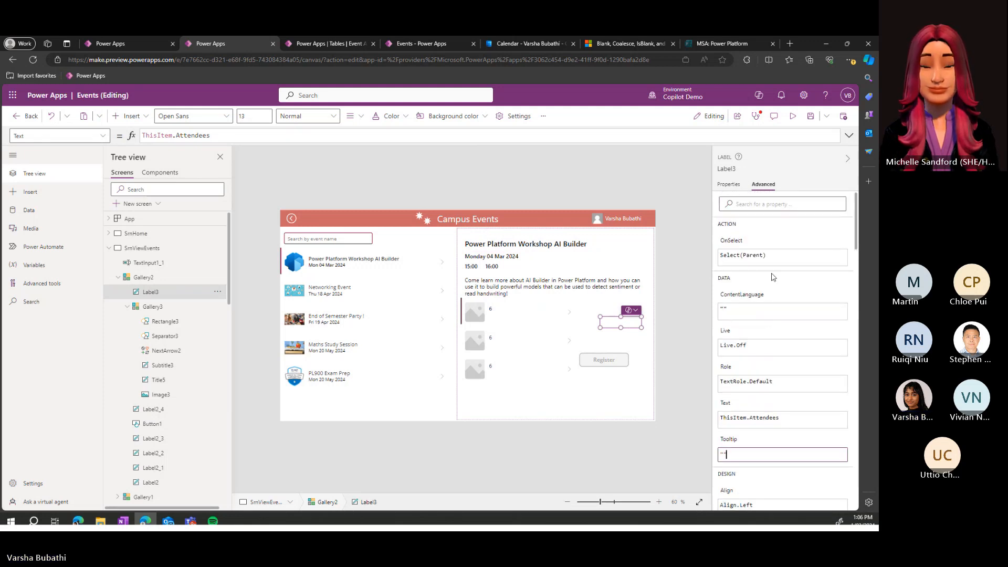
left_click(727, 418)
triple_click(728, 419)
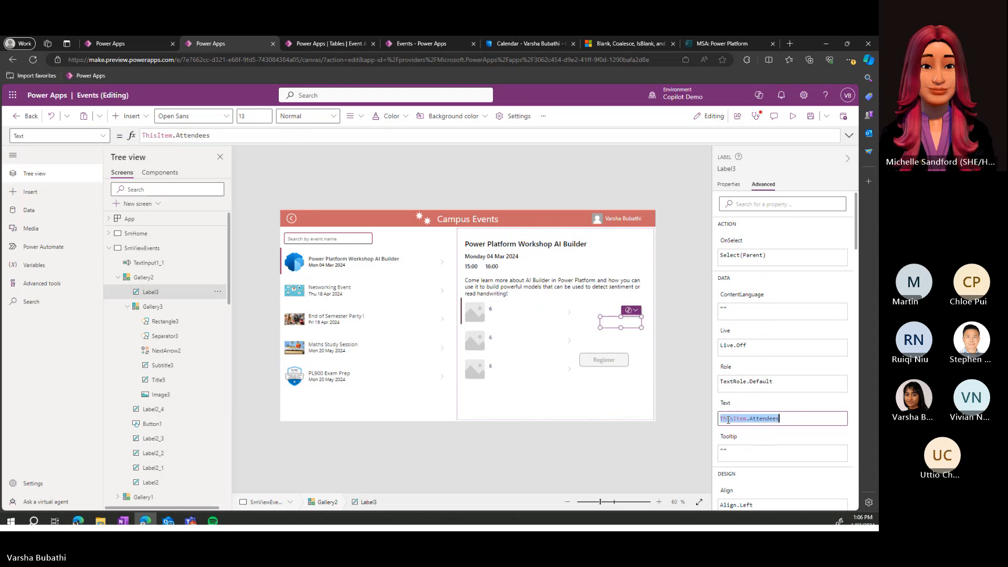
key("ctrl+v")
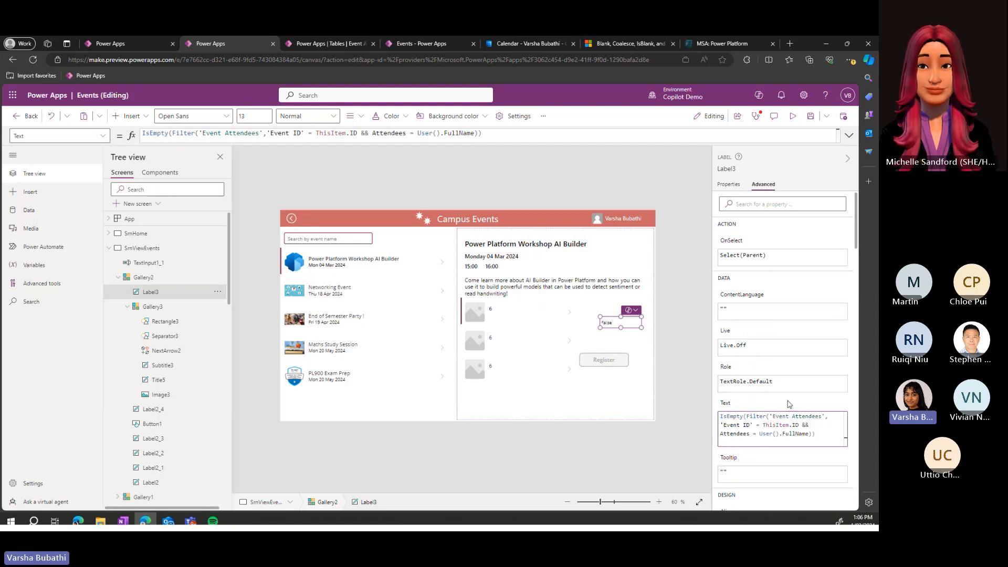
key("BackSpace")
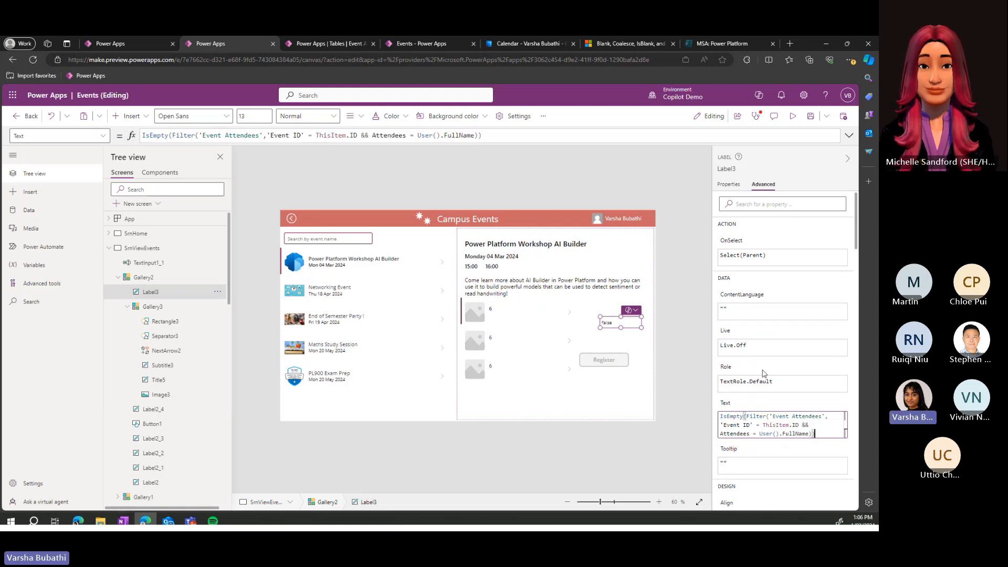
left_click(750, 400)
left_click(749, 420)
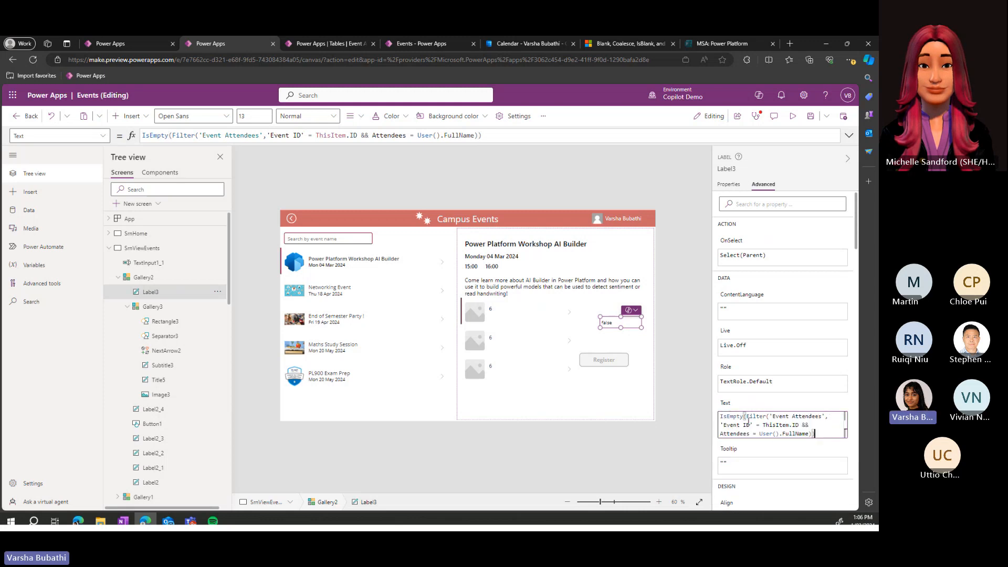
Step: Select End of Semester Party!, Networking Event and Maths Study Session in turn to check the label's value for each
left_click(388, 315)
left_click(347, 294)
left_click(338, 347)
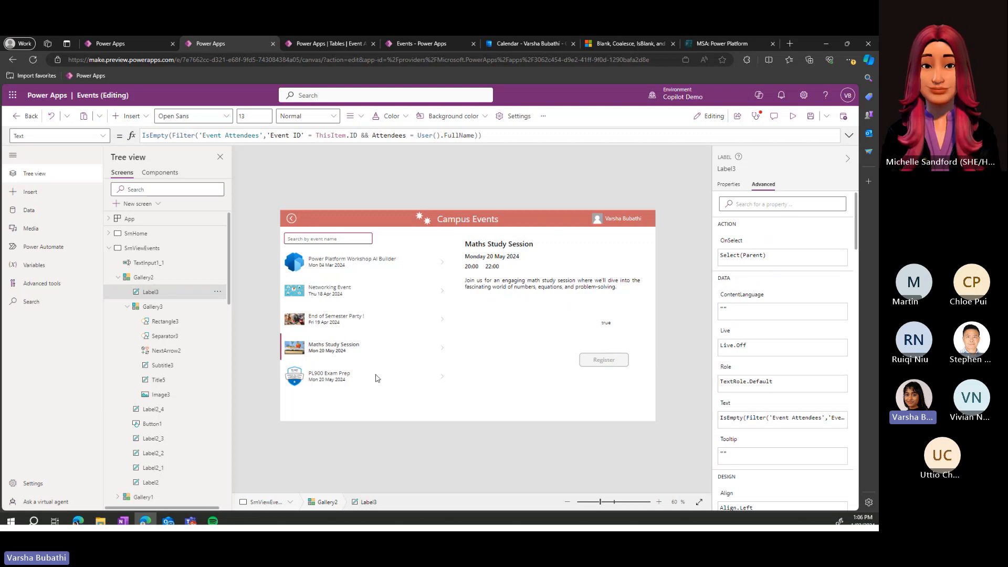
Step: Put If( in front of the IsEmpty test in the label's Text formula
left_click(721, 419)
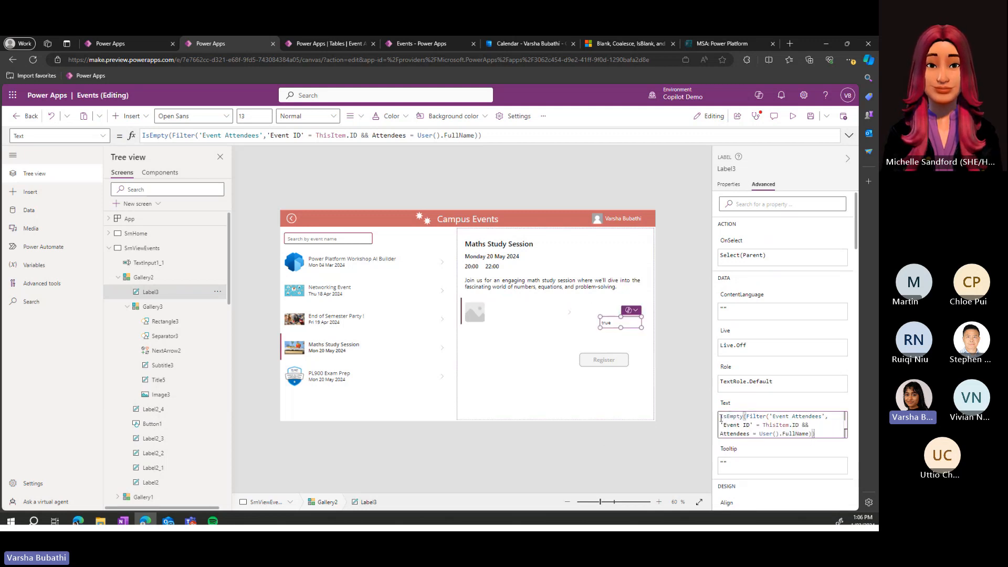
double_click(731, 417)
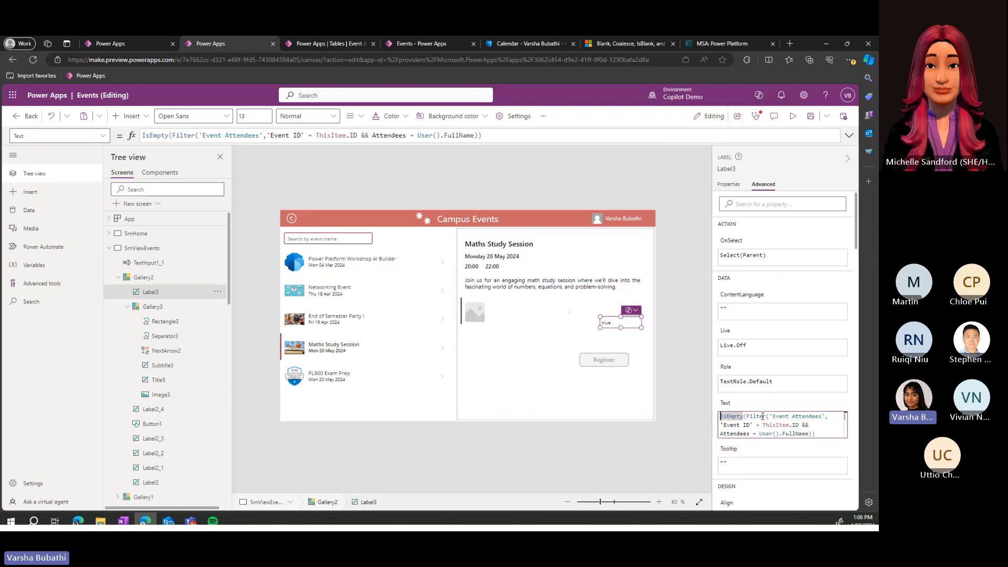
key("Left")
type("if(")
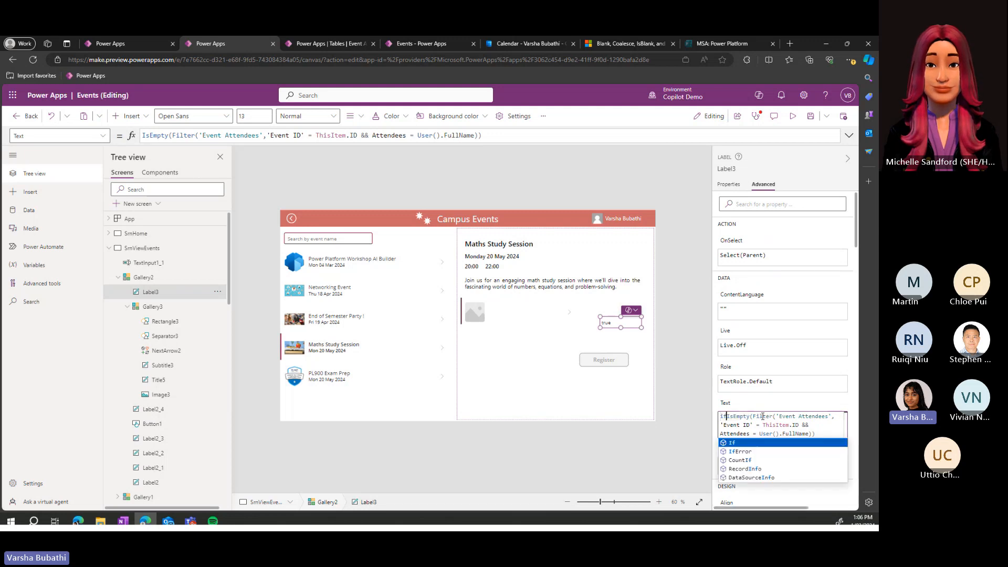
key("Escape")
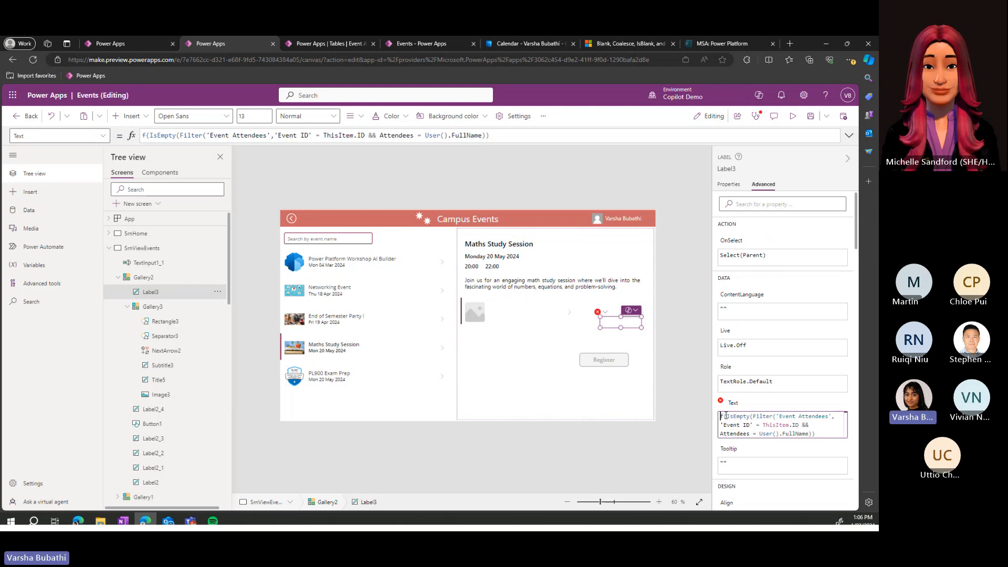
type("I")
left_click(816, 433)
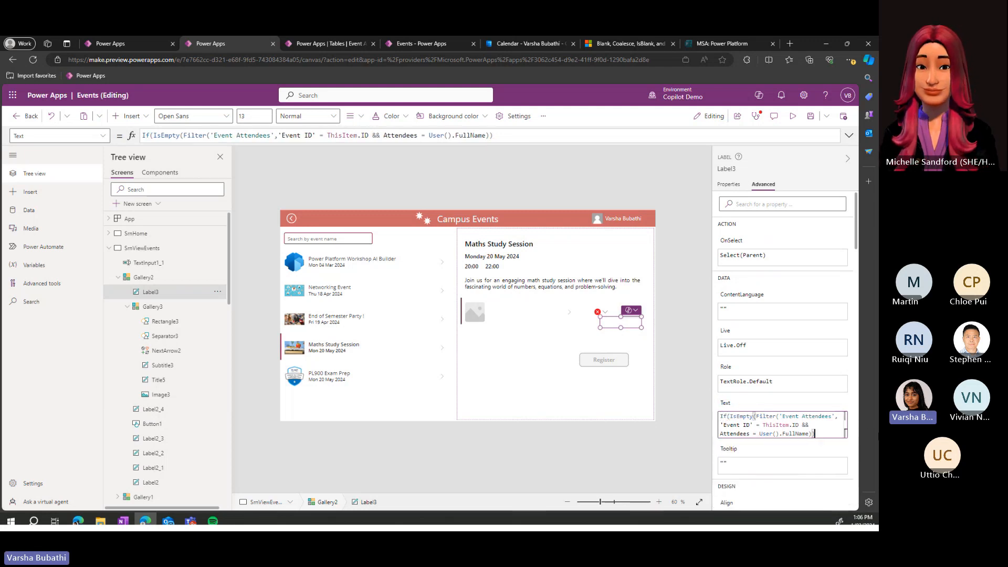
Step: Complete the label's If formula with "DisplayMode.Edit" as the true result and "DisplayMode.Disabled" as the false result
type(", ")
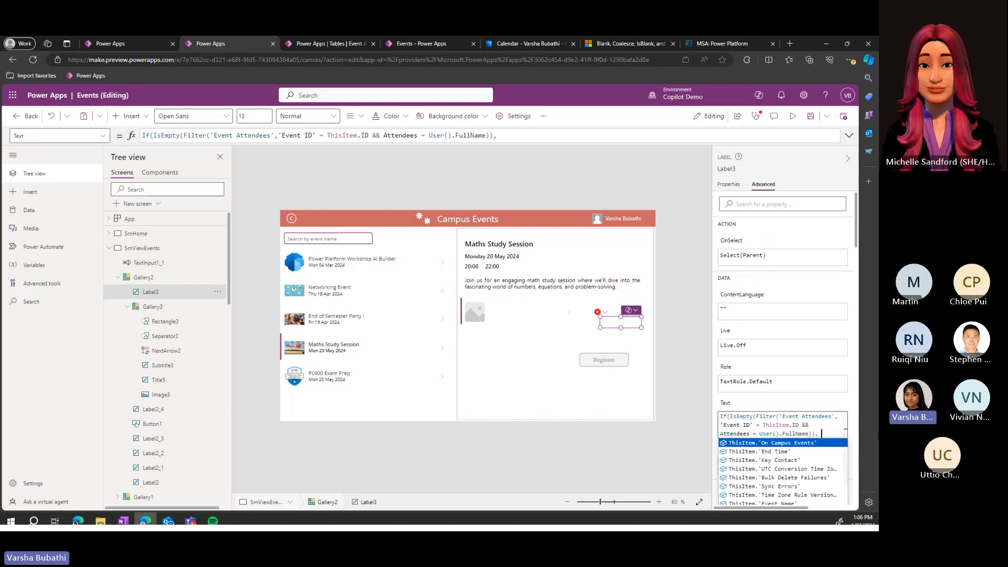
type("\"")
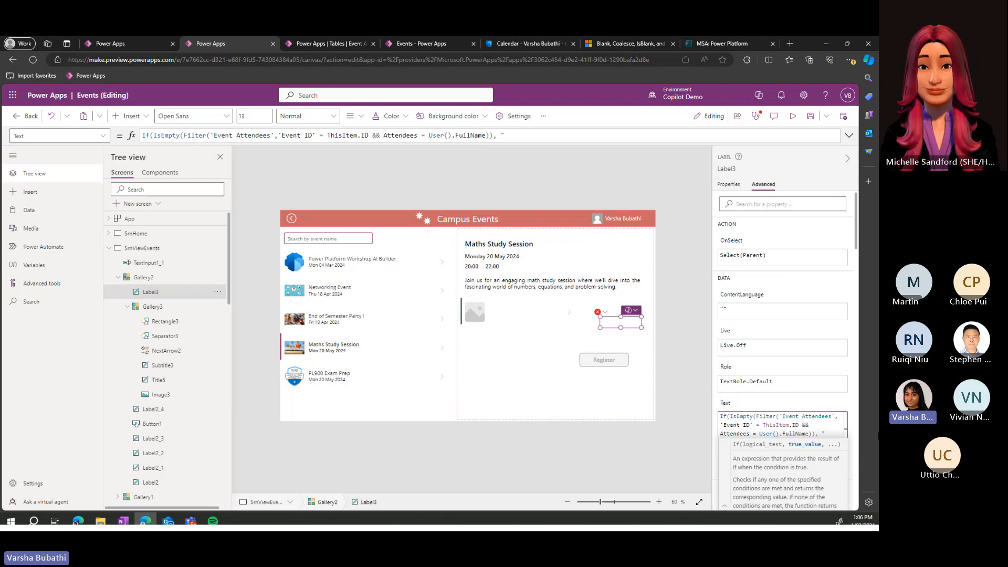
type("Display")
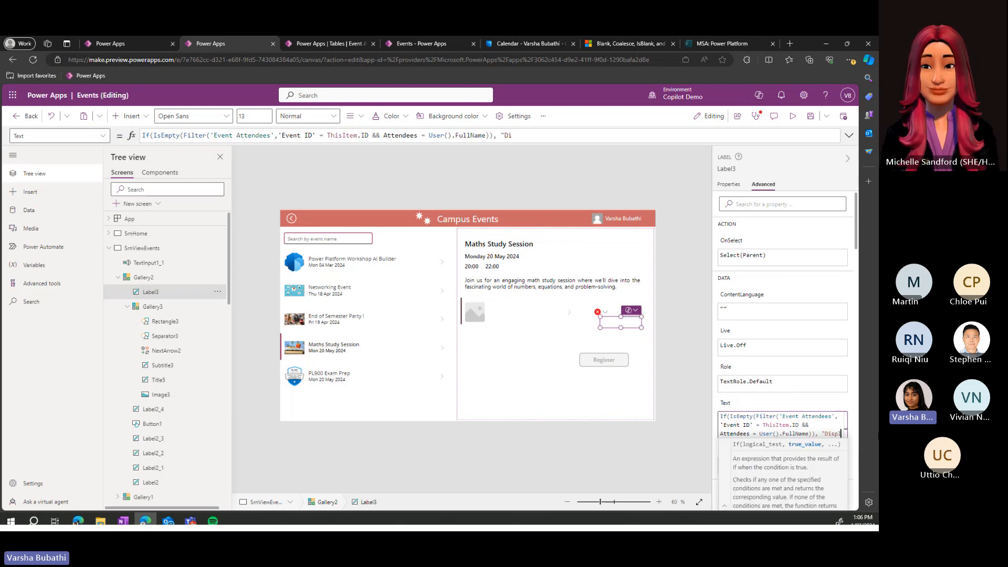
type("Mod")
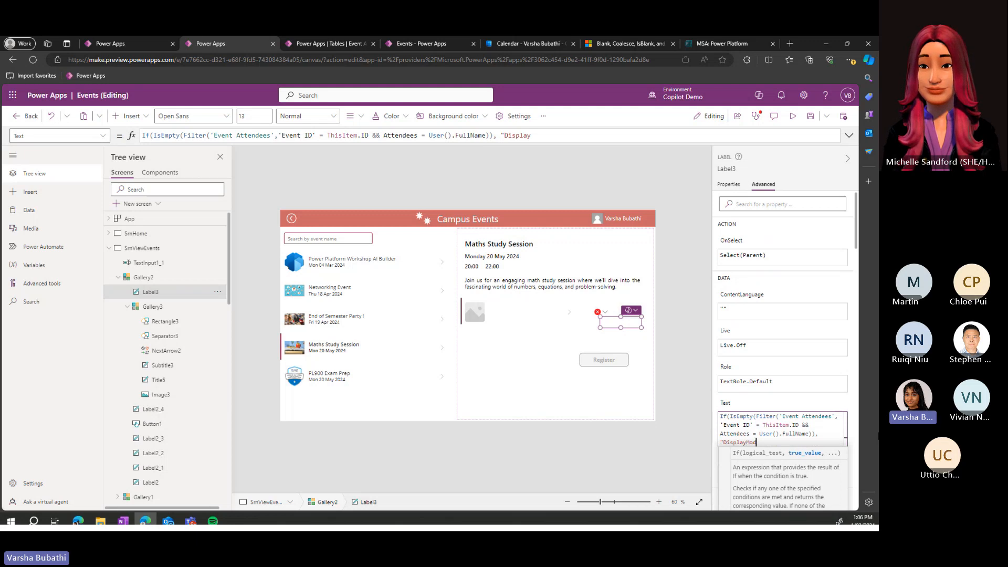
type("e.Edit")
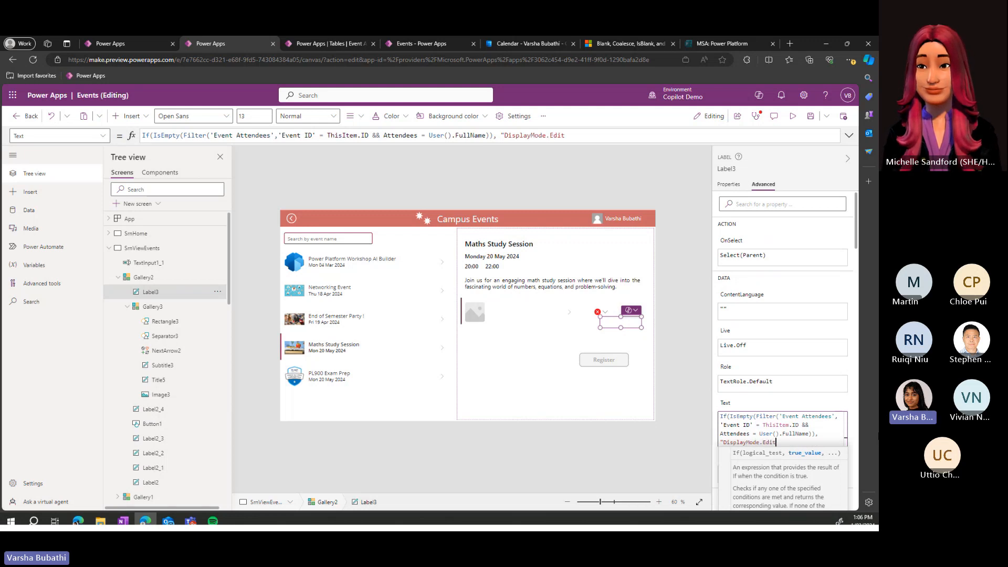
type("\", ")
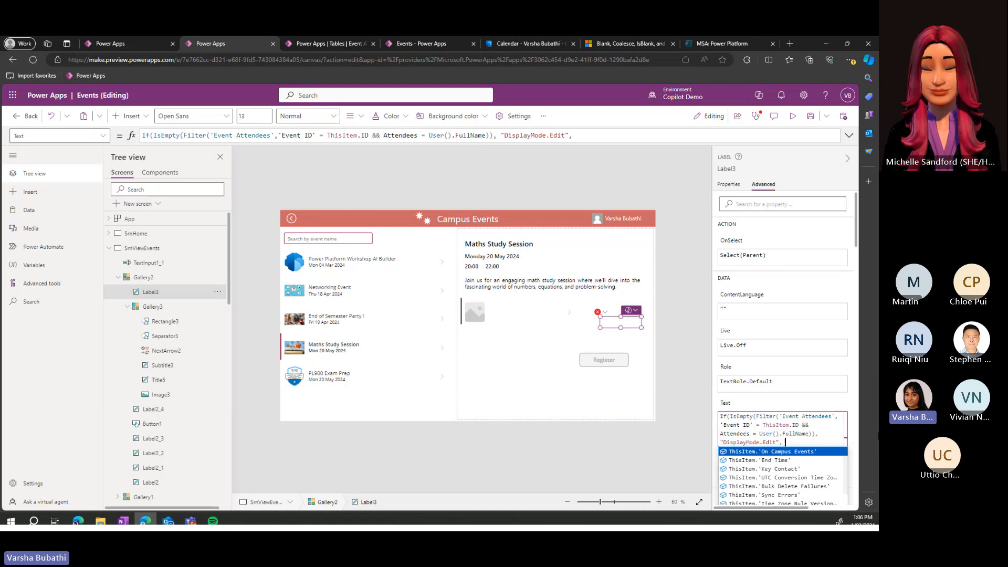
type("\"DisplayMod")
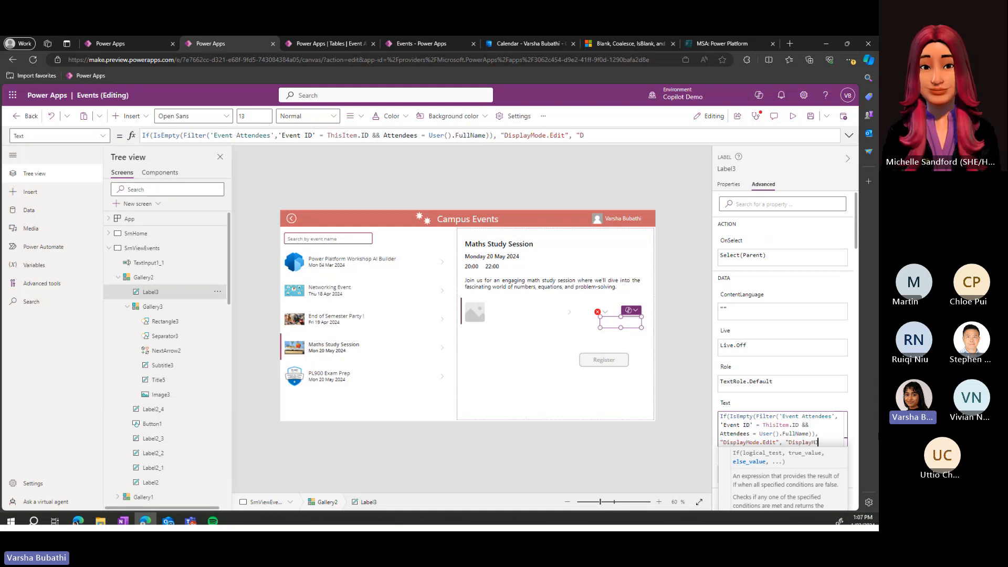
type("e")
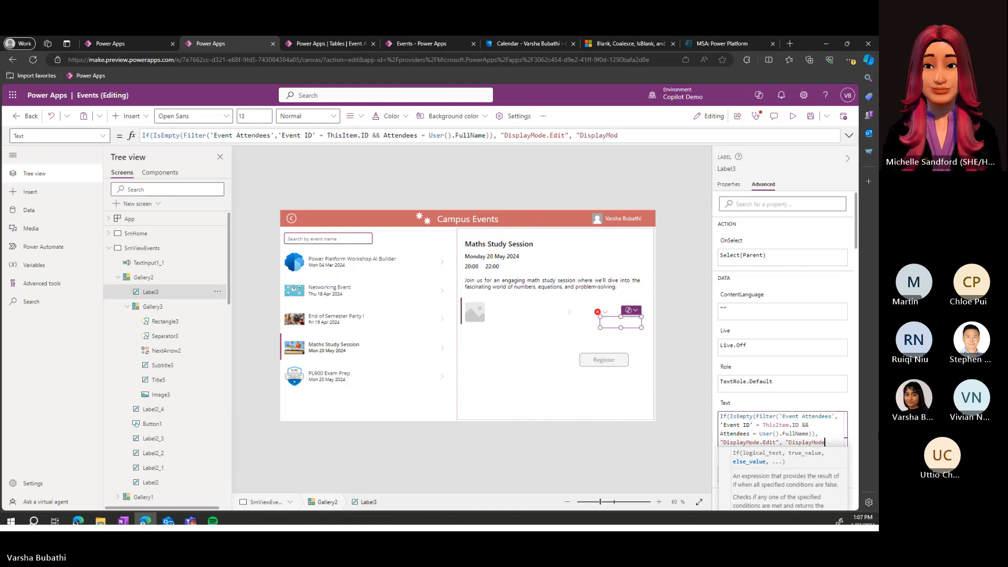
type(".Disabled")
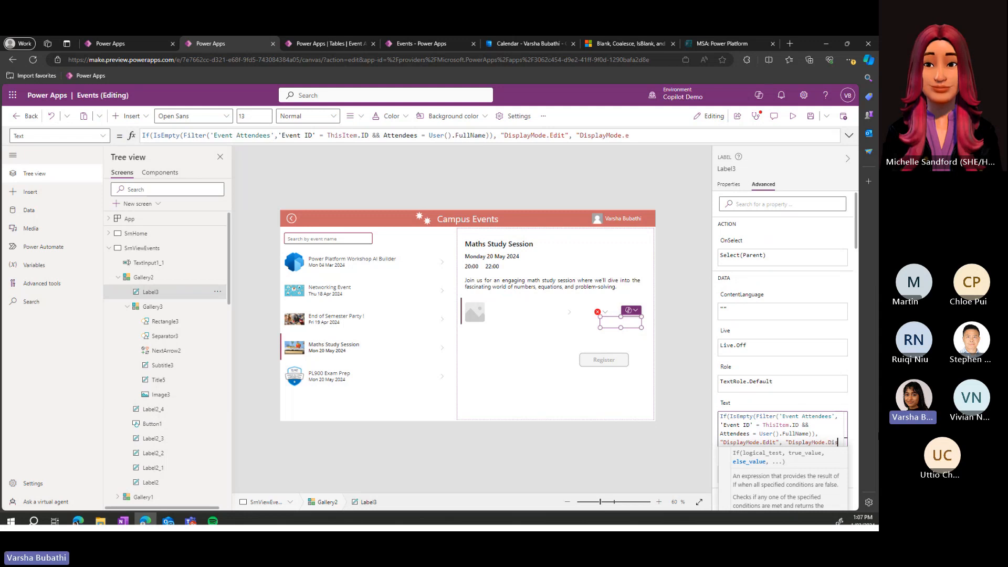
type("\")")
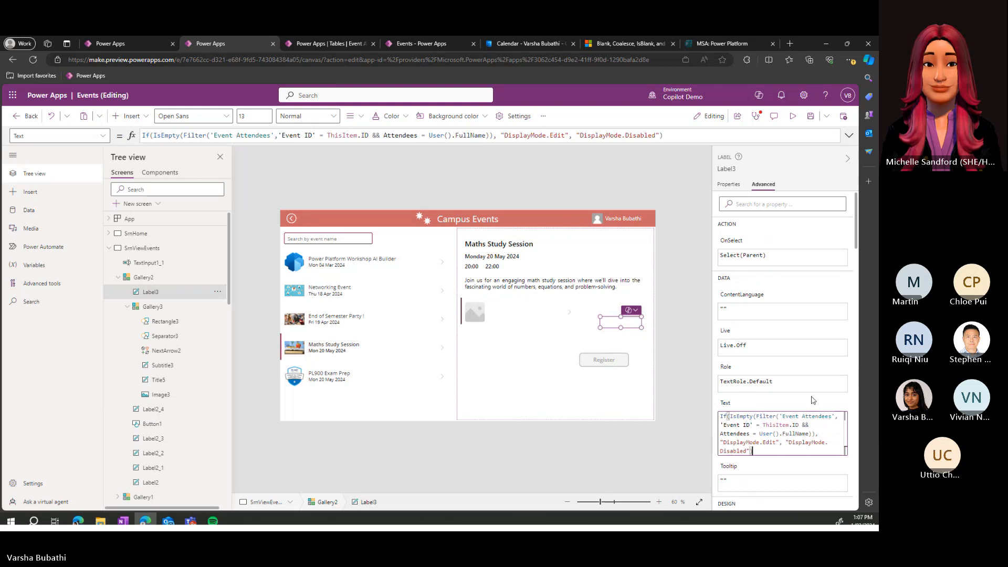
Step: Move the label to just above the Register button and select Networking Event to check the label's value
left_click_drag(641, 319, 614, 340)
left_click(664, 324)
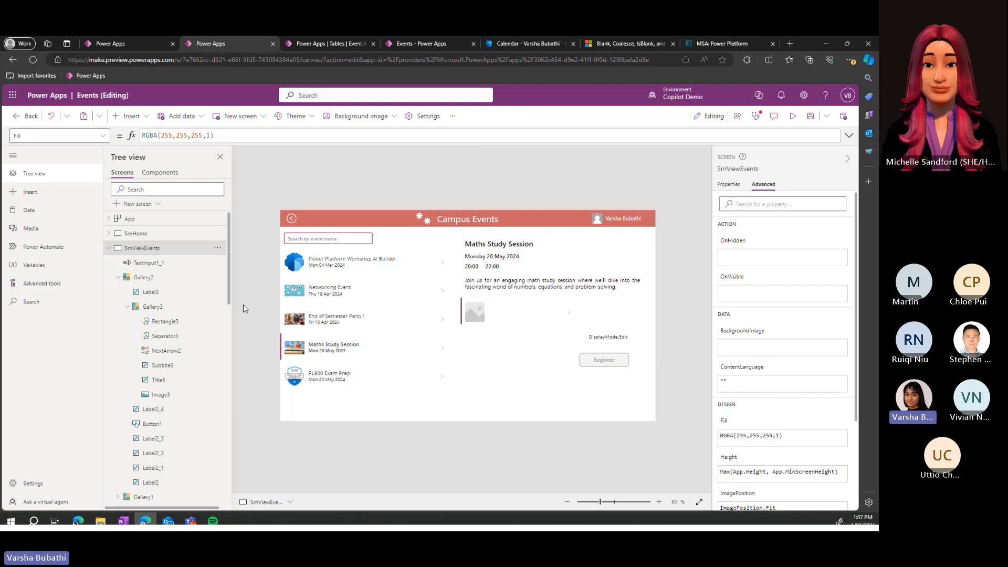
left_click(364, 292, "alt")
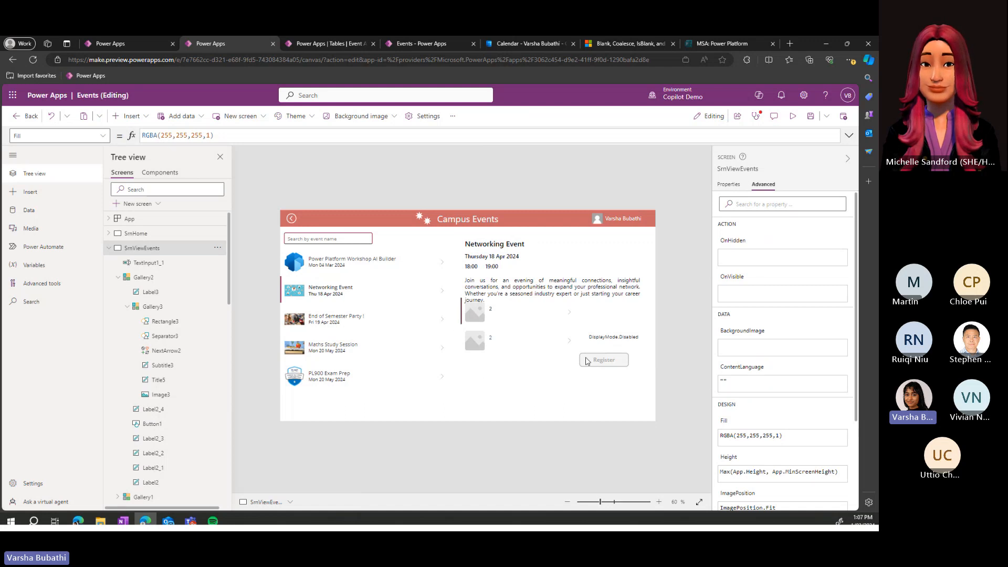
Step: Copy the label's full If(IsEmpty(Filter(...))) formula into the Register button's DisplayMode property
left_click(633, 335)
left_click(781, 418)
triple_click(781, 418)
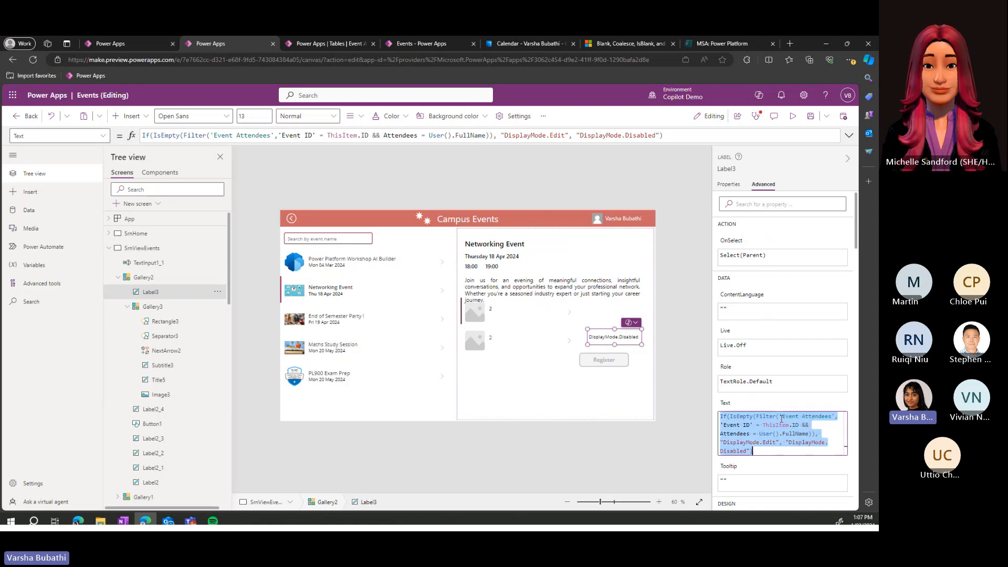
left_click(603, 359)
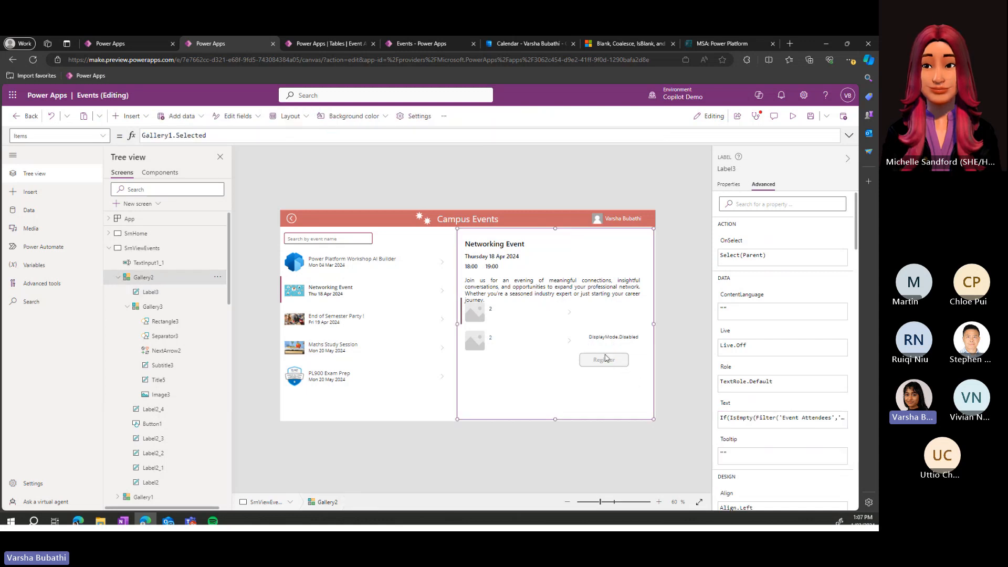
left_click(601, 358)
scroll(776, 342, "down", 10)
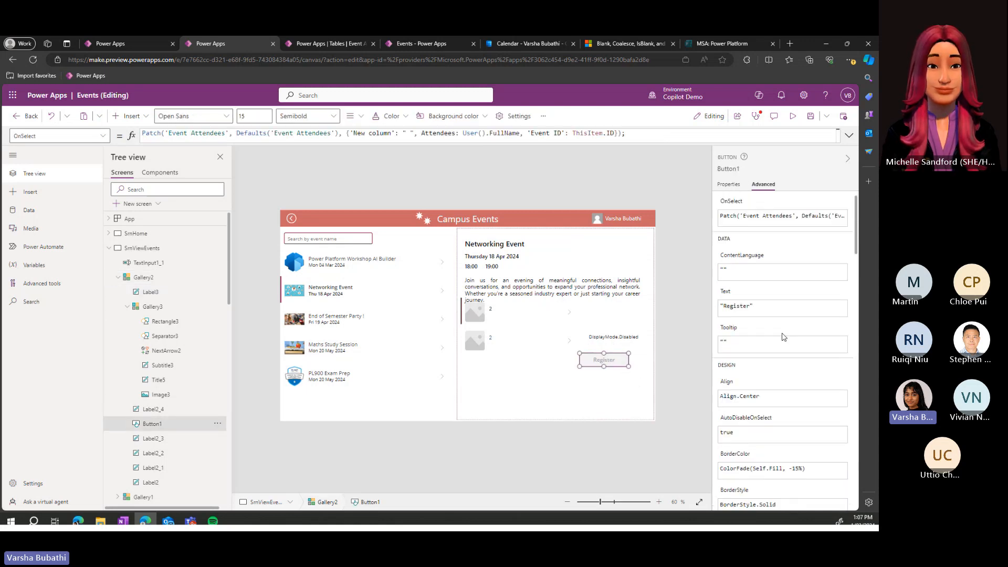
scroll(774, 355, "up", 3)
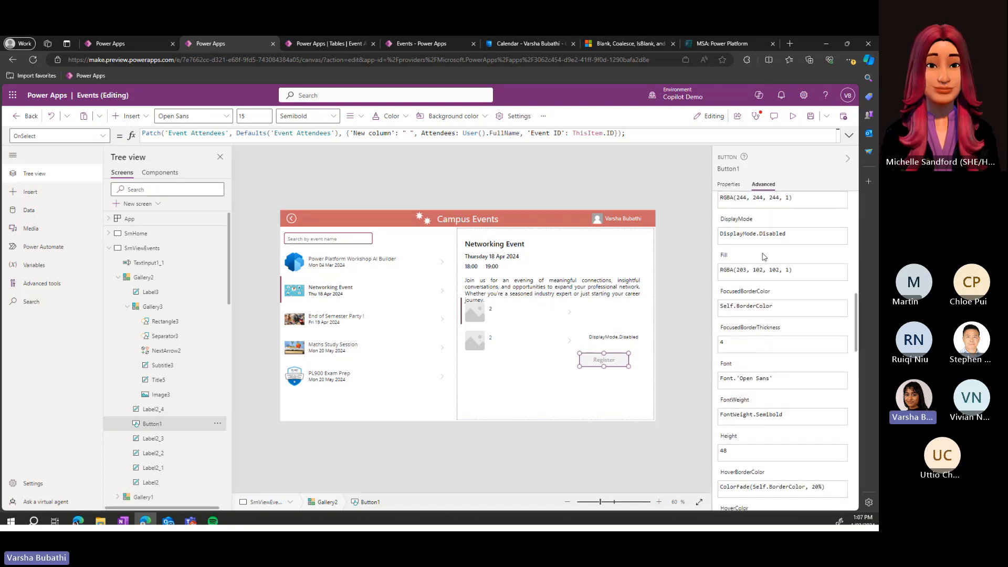
left_click_drag(721, 234, 785, 234)
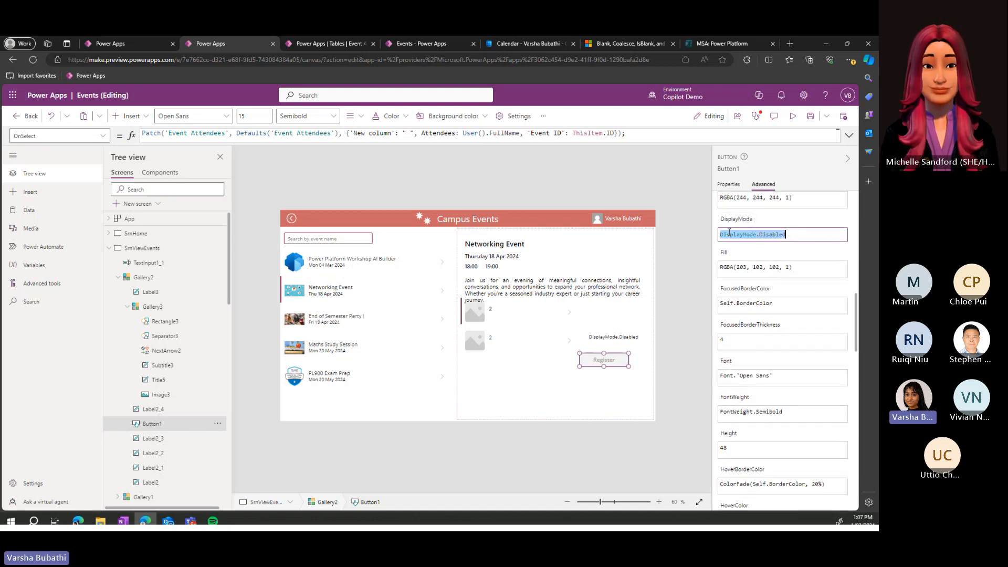
type("If(IsEmpty(Filter('Event Attendees', 'Event ID' = ThisItem.ID && Attendees = User().FullName)), \"DisplayMode.Edit\", \"DisplayMode.Disabled\")")
Step: Remove the quotation marks around DisplayMode.Edit and DisplayMode.Disabled in the Register button's DisplayMode formula
double_click(748, 267)
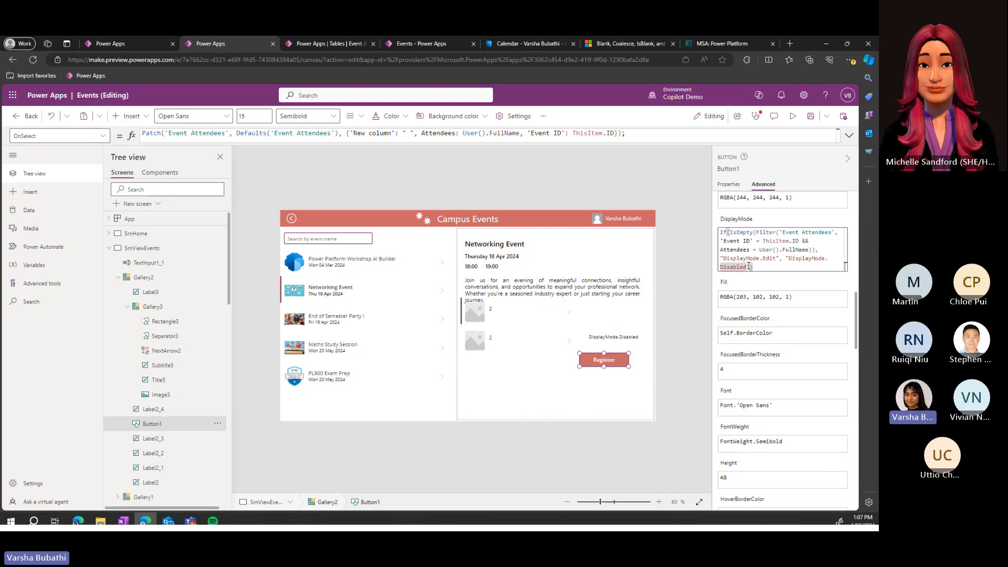
key("Right")
key("BackSpace")
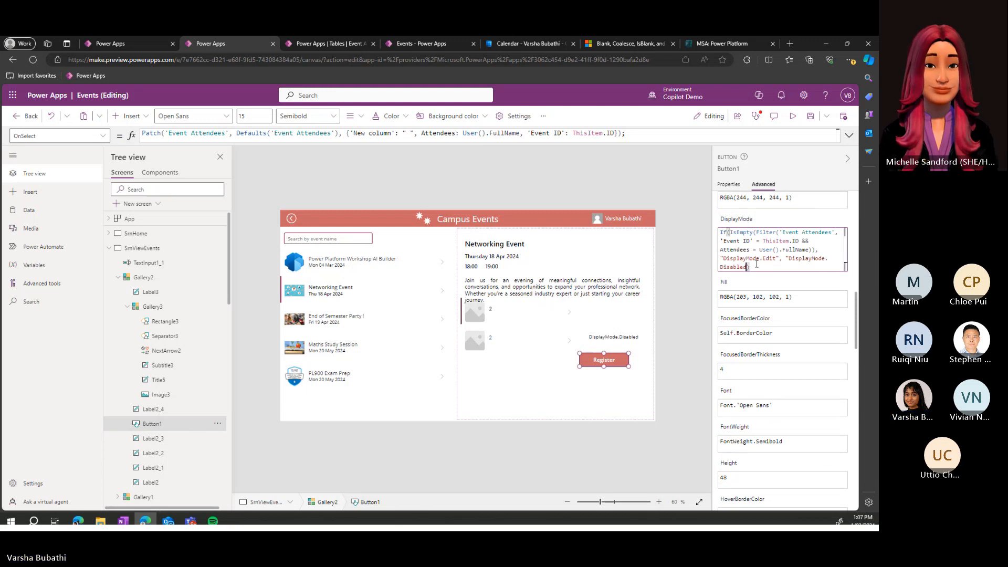
key("ctrl+Left")
key("ctrl+Left")
key("BackSpace")
key("ctrl+Left")
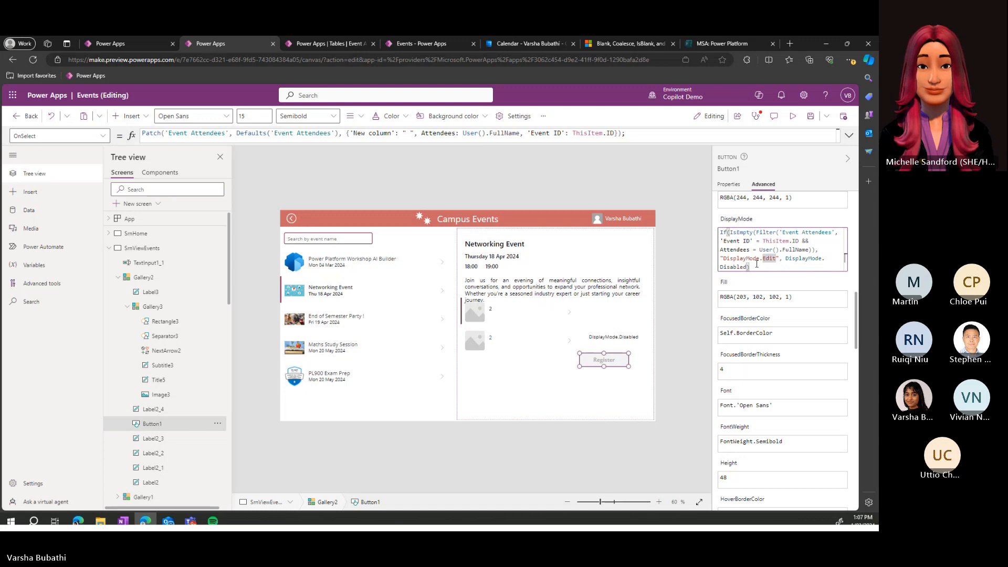
key("Delete")
key("ctrl+Left")
key("ctrl+Left")
key("BackSpace")
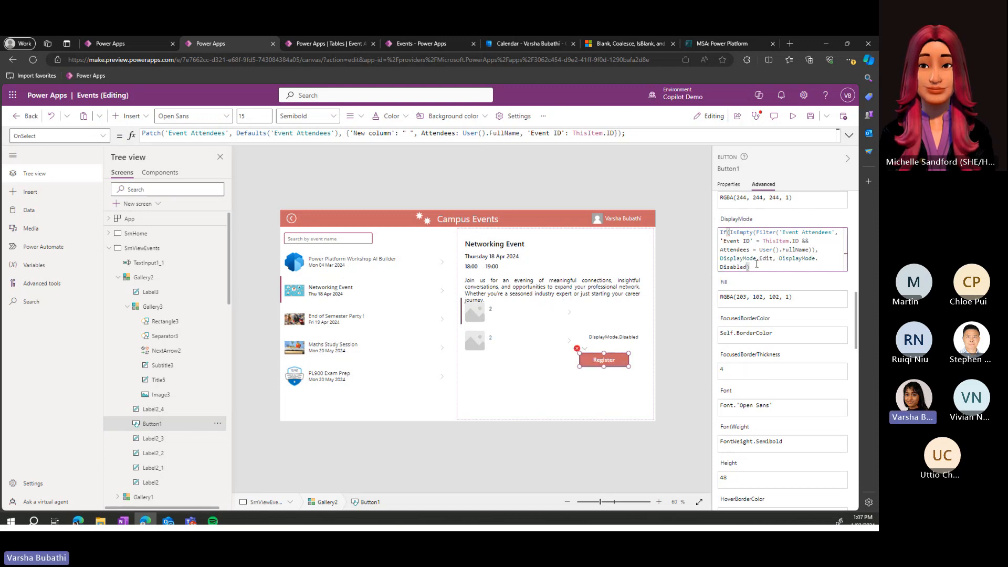
left_click(681, 303)
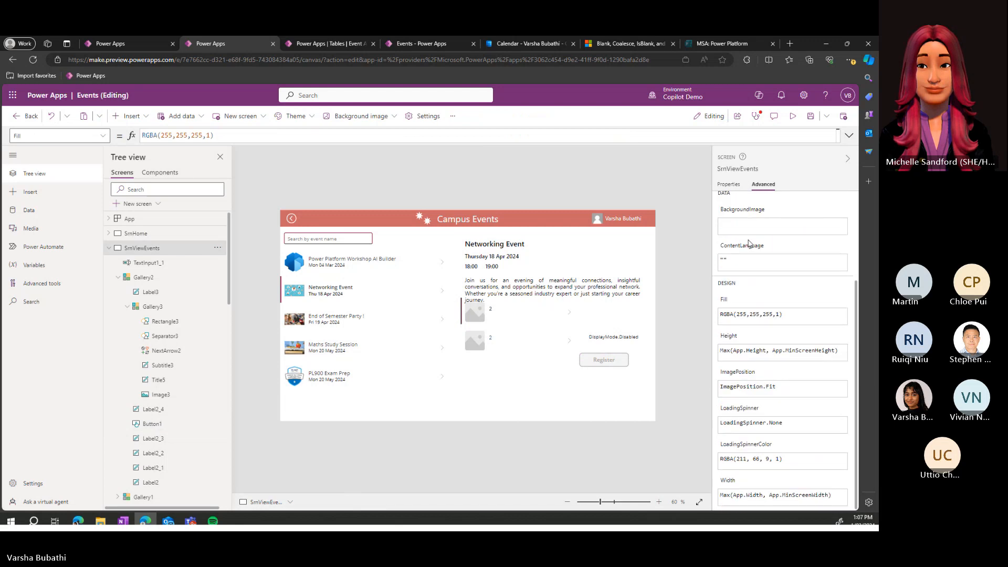
Step: Select Power Platform Workshop AI Builder, Networking Event, End of Semester Party! and Maths Study Session in turn to check the Register button's state
left_click(382, 269)
left_click(356, 290)
left_click(346, 322)
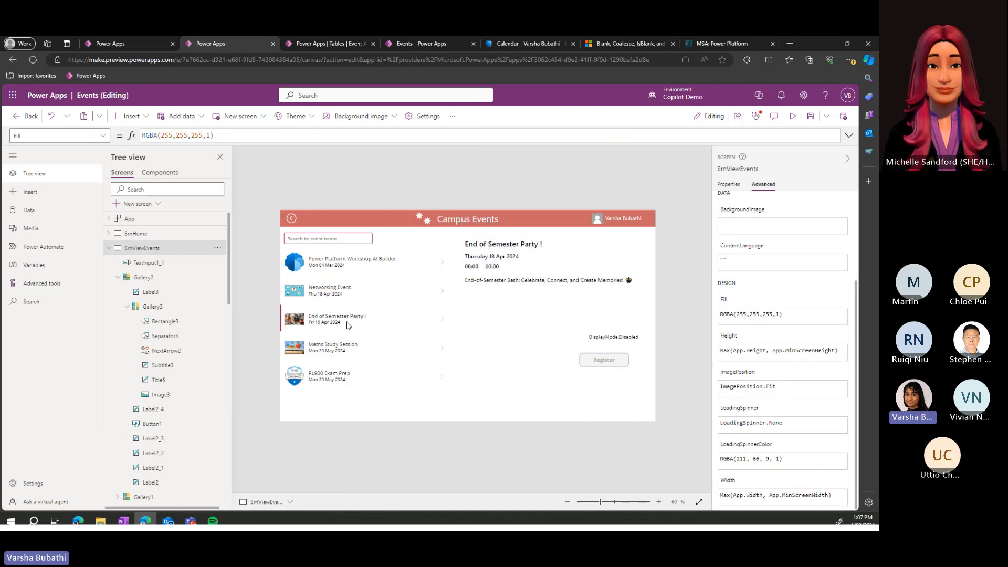
left_click(346, 345)
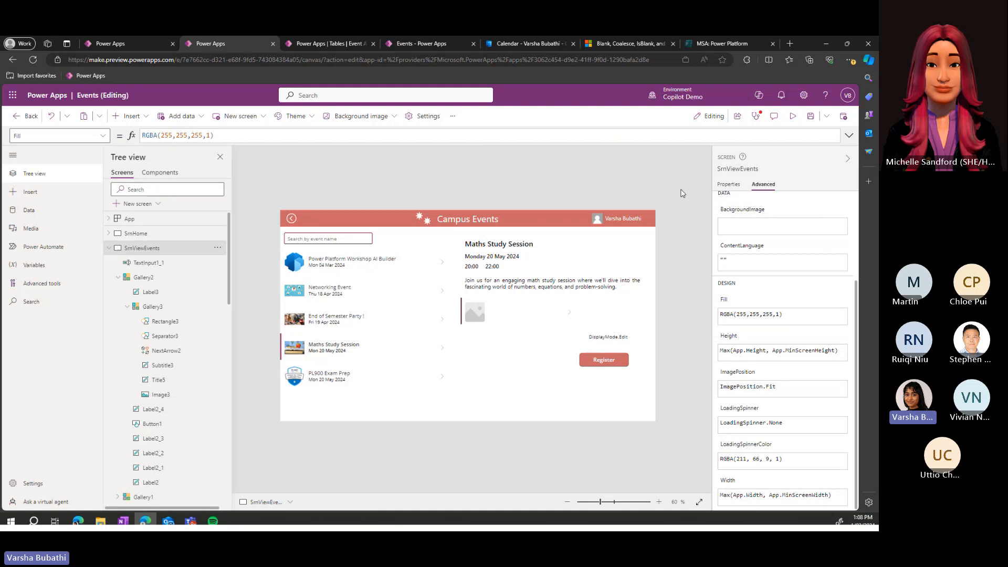
Step: Browse the function list in the Microsoft Learn Power Fx formula reference and open the Back and Navigate functions article
left_click(621, 42)
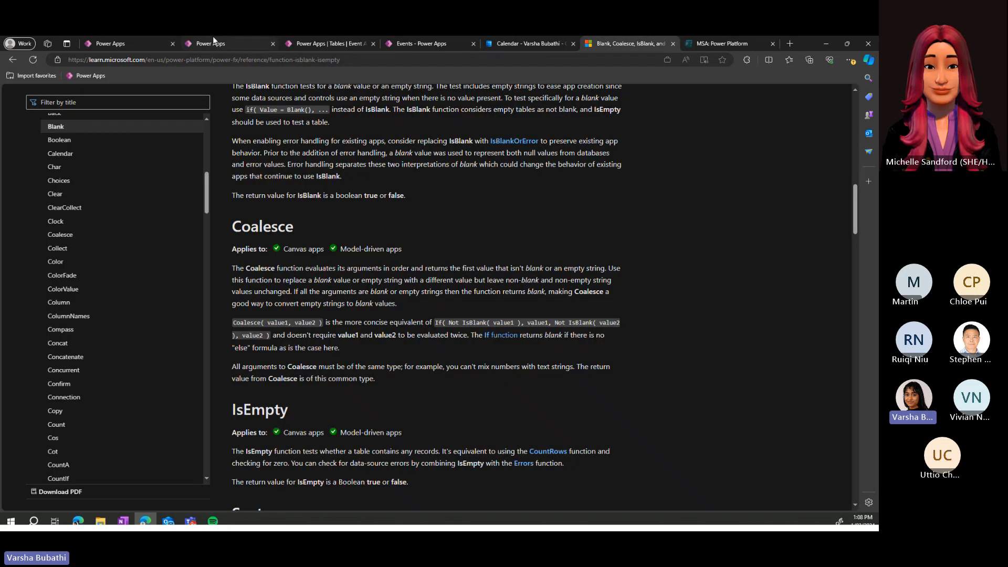
left_click(247, 43)
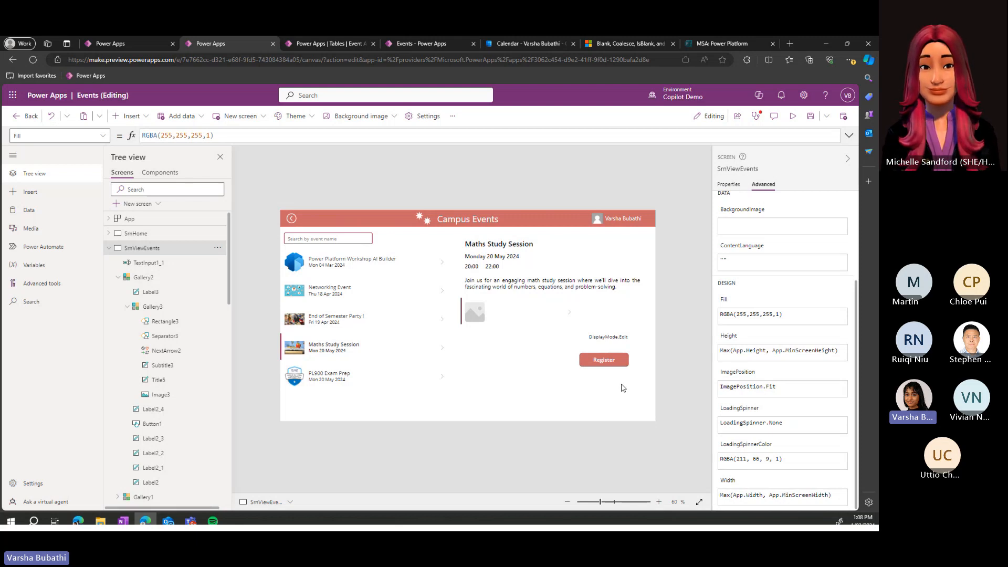
left_click(617, 344)
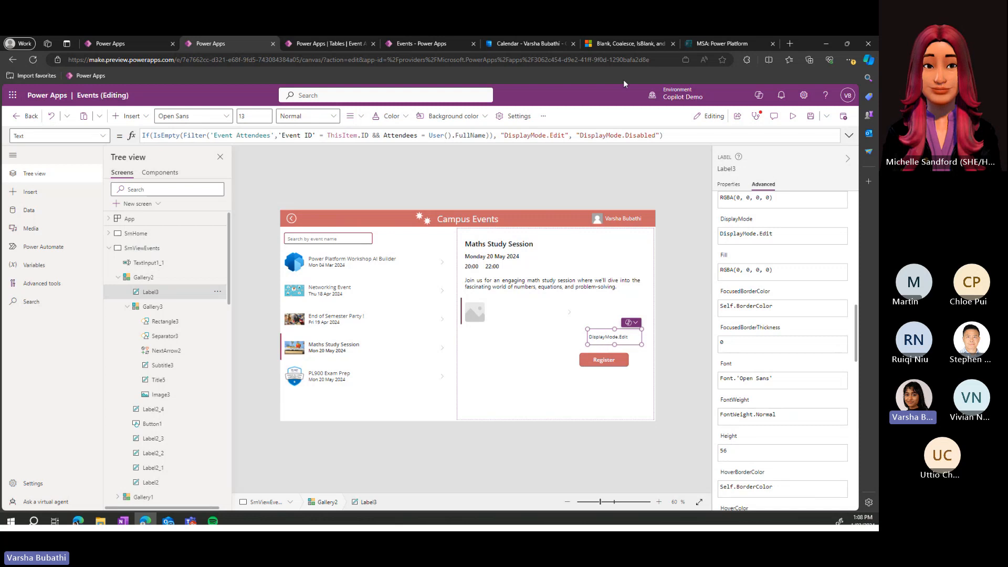
left_click(633, 44)
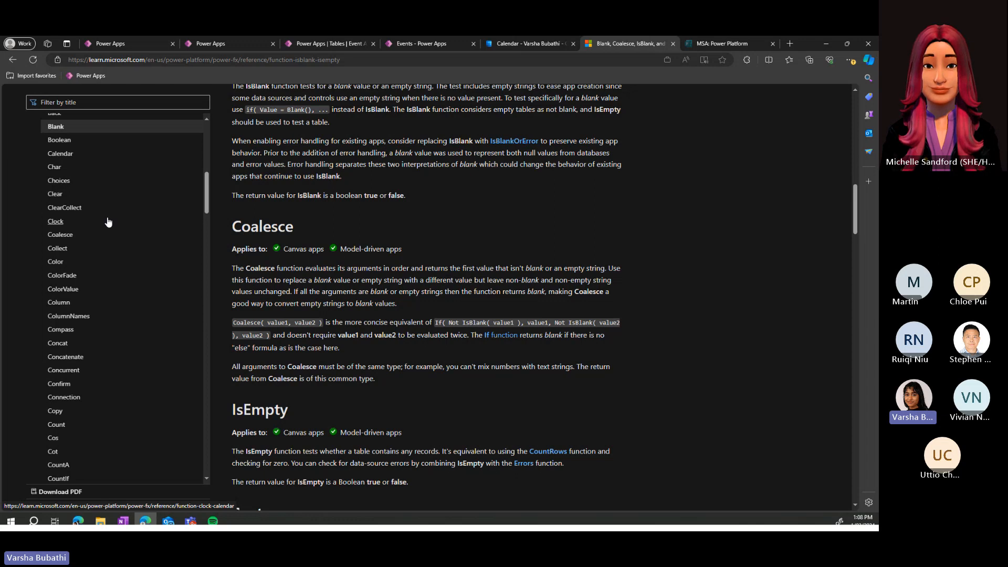
scroll(108, 221, "up", 4)
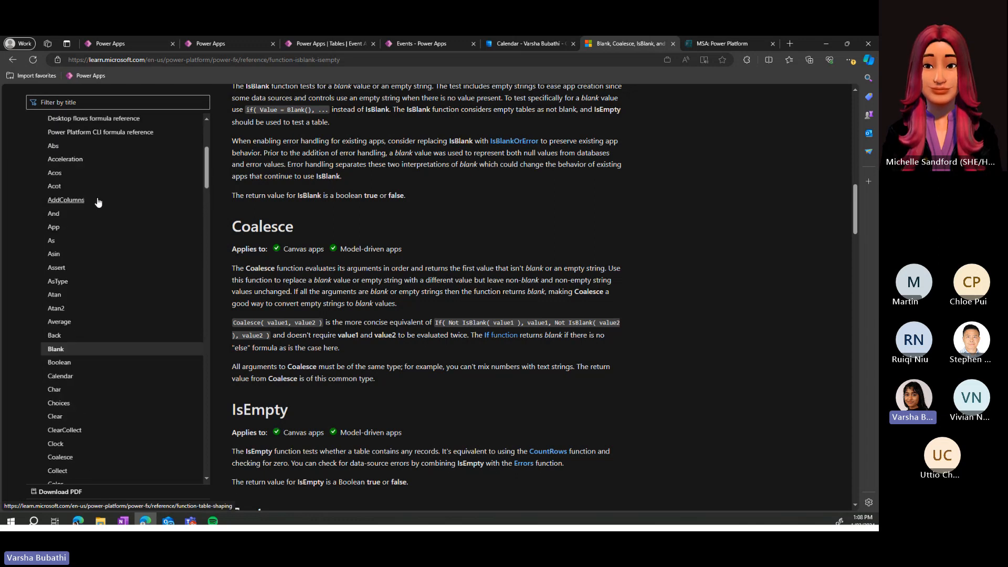
left_click(84, 336)
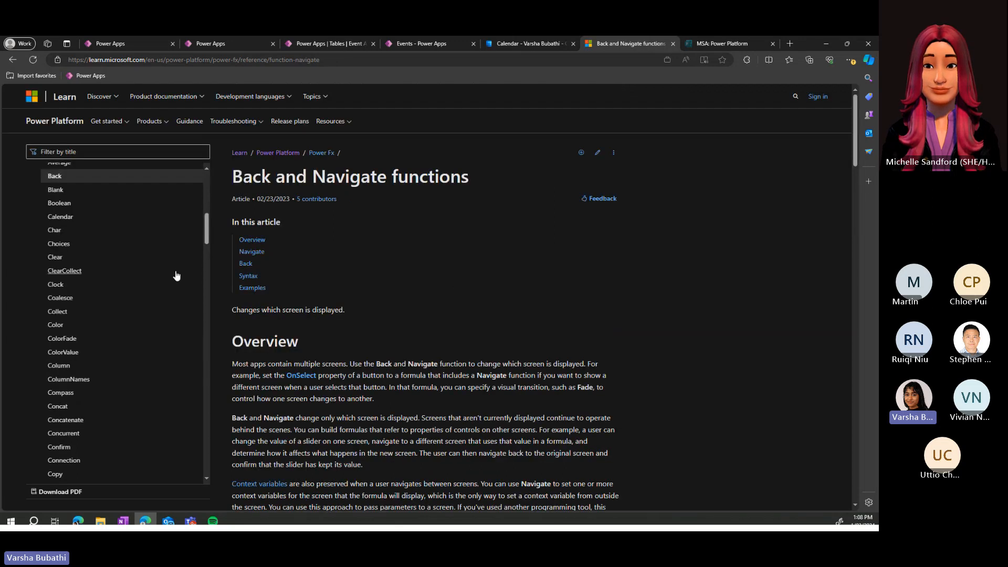
scroll(79, 249, "down", 2)
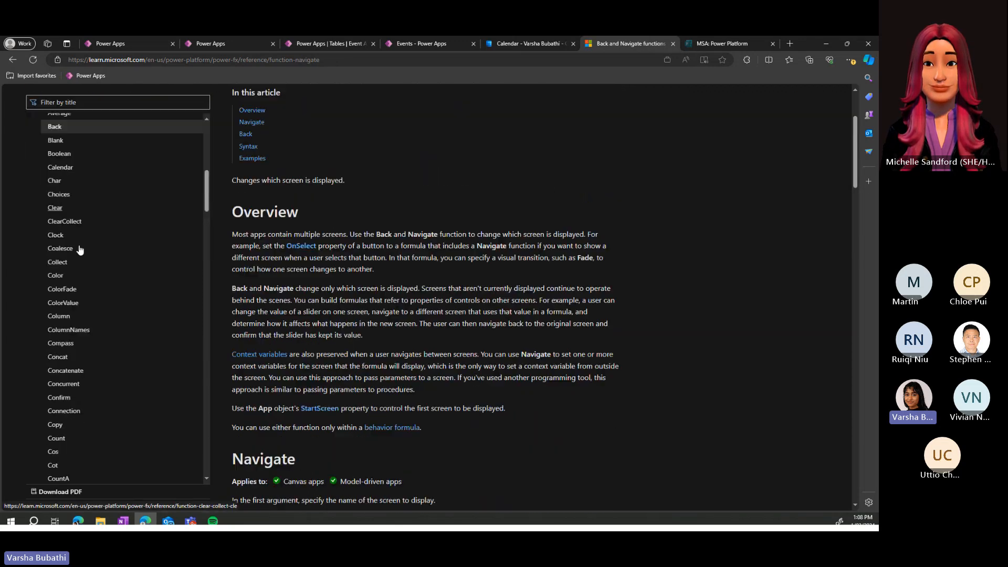
scroll(80, 250, "down", 2)
scroll(195, 139, "up", 10)
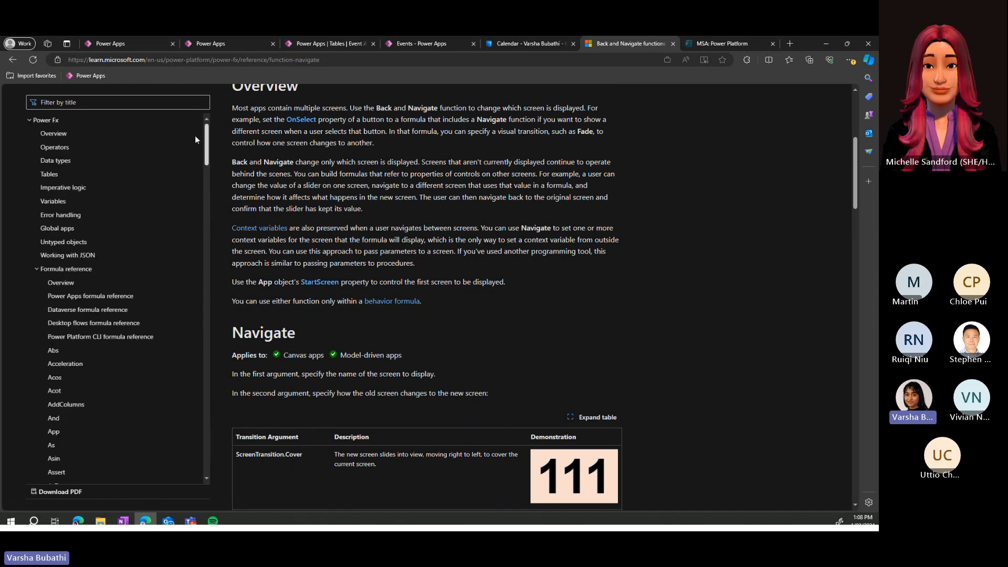
scroll(200, 120, "down", 2)
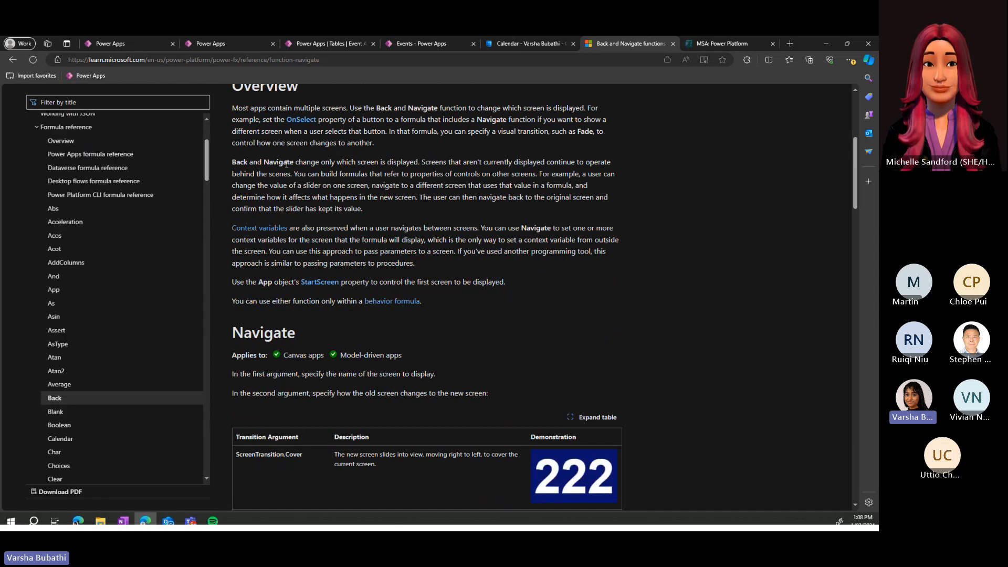
Step: Return to the Events app's editor in Power Apps and publish the current version to the Copilot Demo environment
left_click(243, 46)
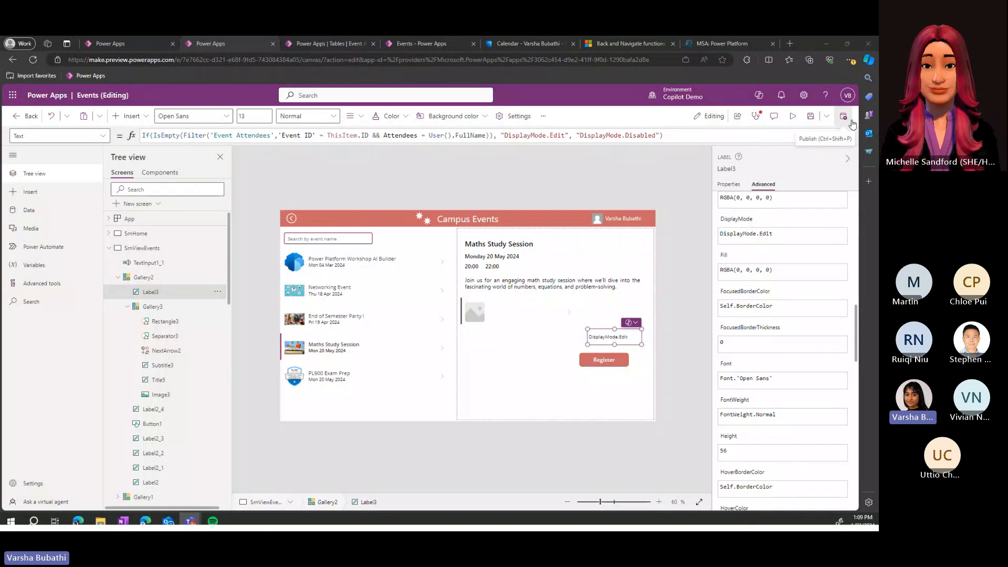
key("ctrl+s")
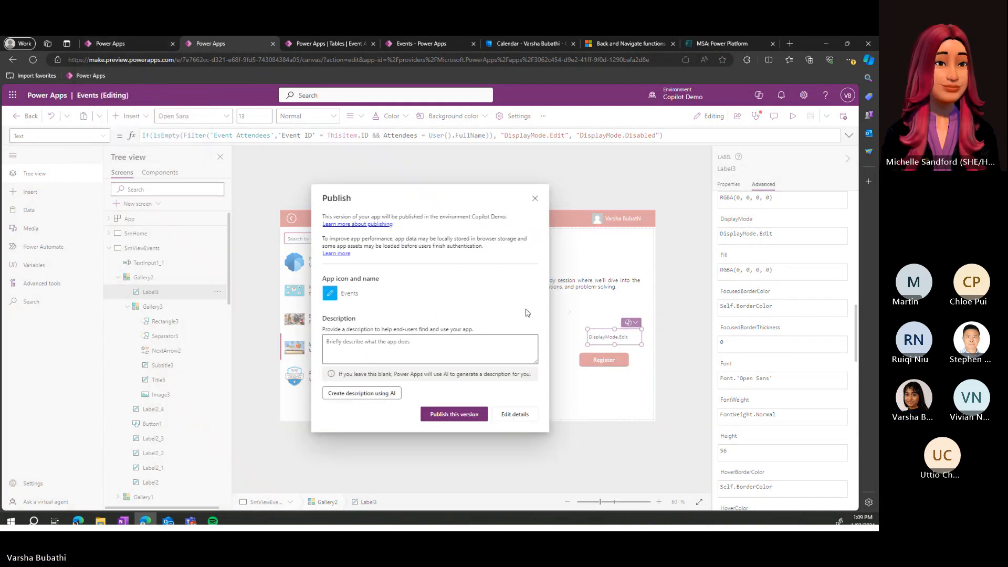
left_click(468, 414)
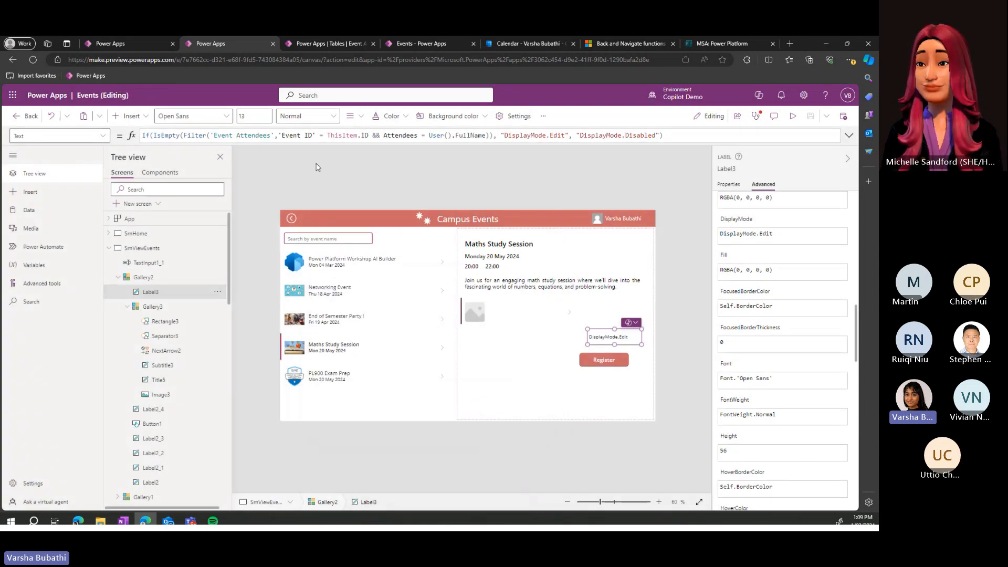
Step: Leave the Contacts app's editor and open the Solutions list of the Copilot Demo environment
left_click(115, 48)
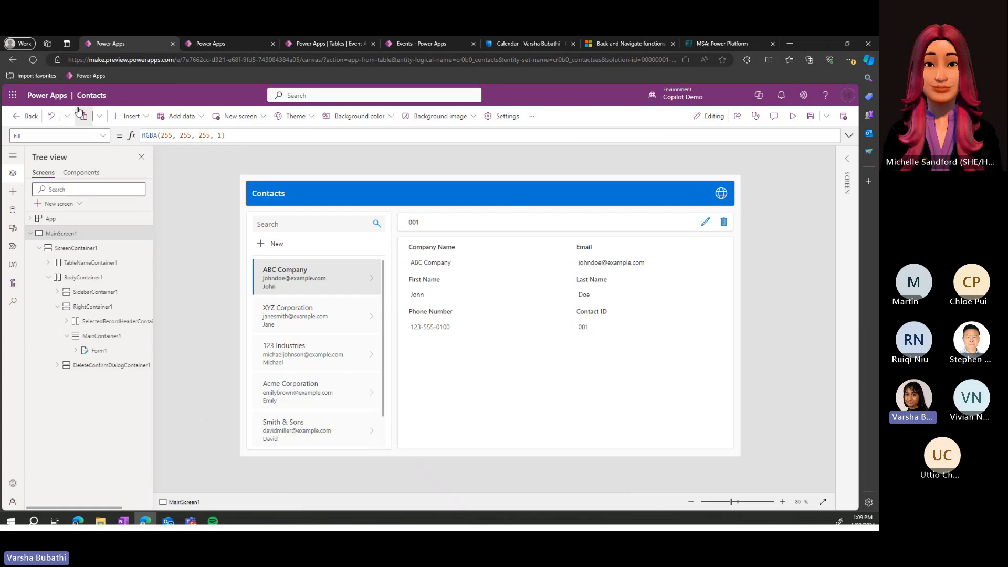
left_click(17, 122)
left_click(517, 335)
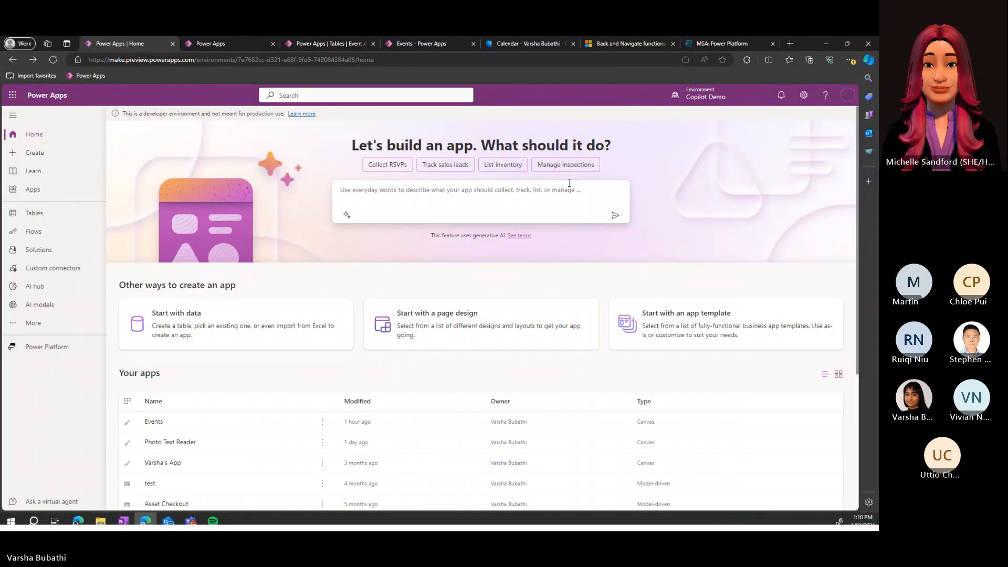
left_click(31, 251)
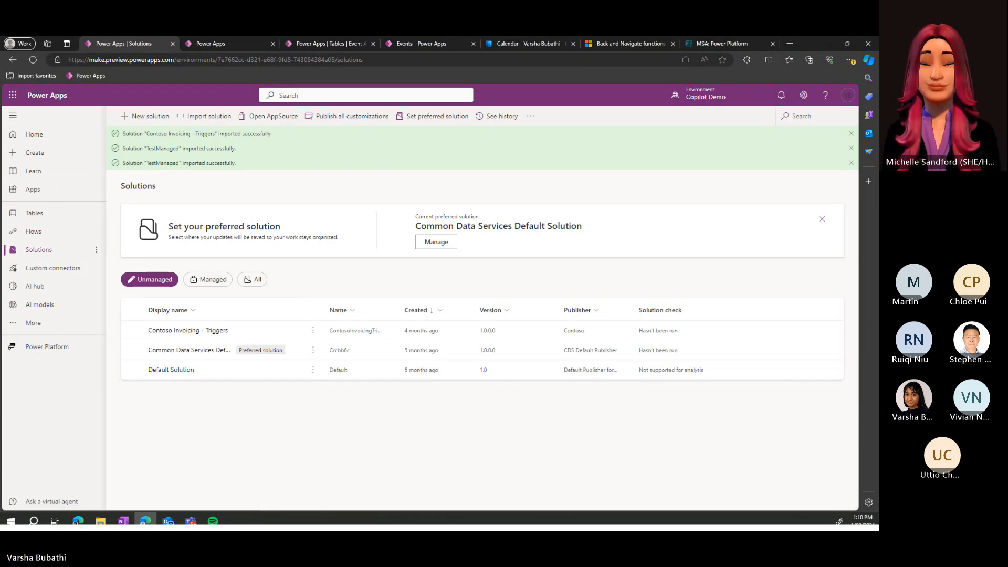
key("alt+Tab")
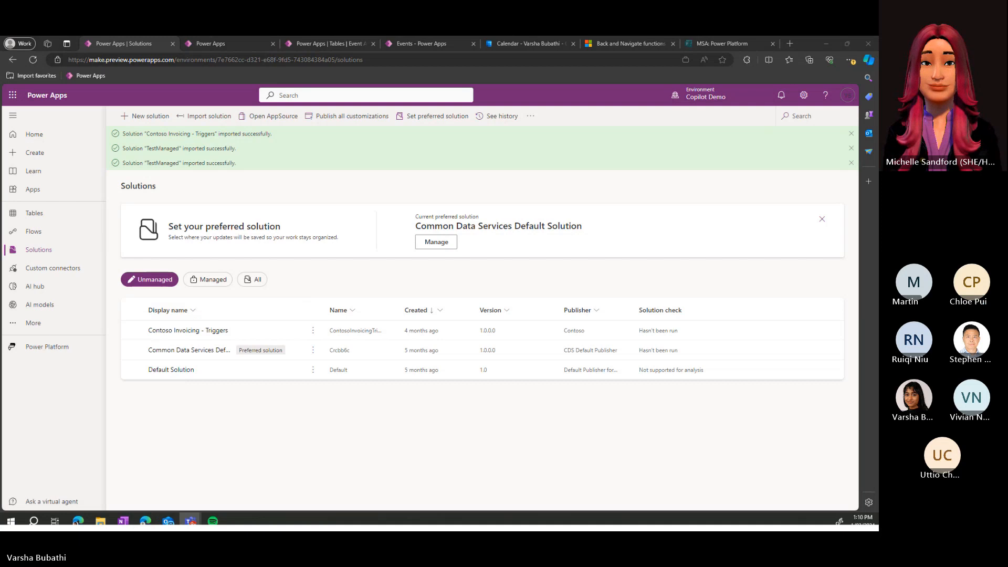
left_click(488, 436)
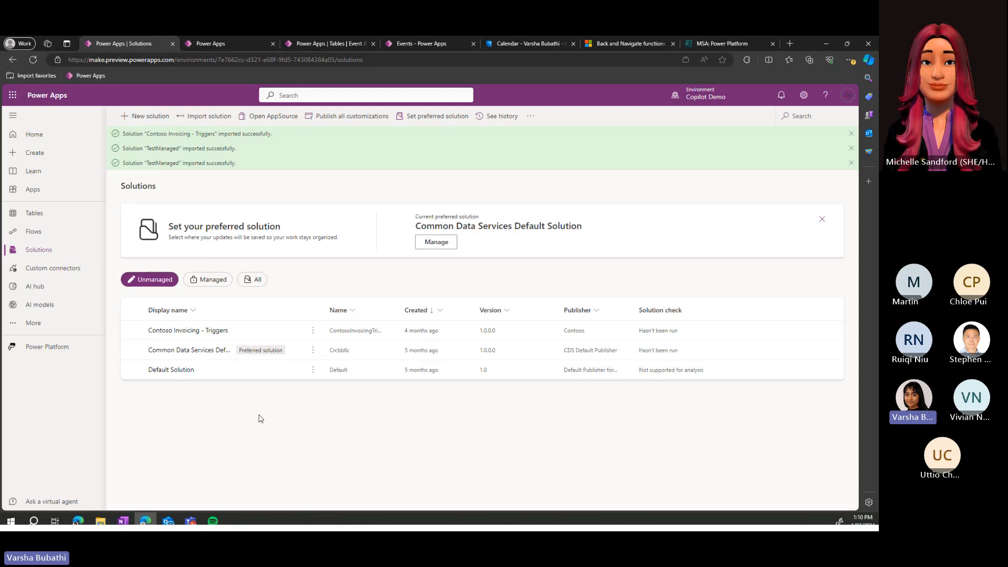
Step: Compare managed and unmanaged solutions by inspecting TestManaged and Default Solution and checking the export command for a selected solution of each type
left_click(212, 281)
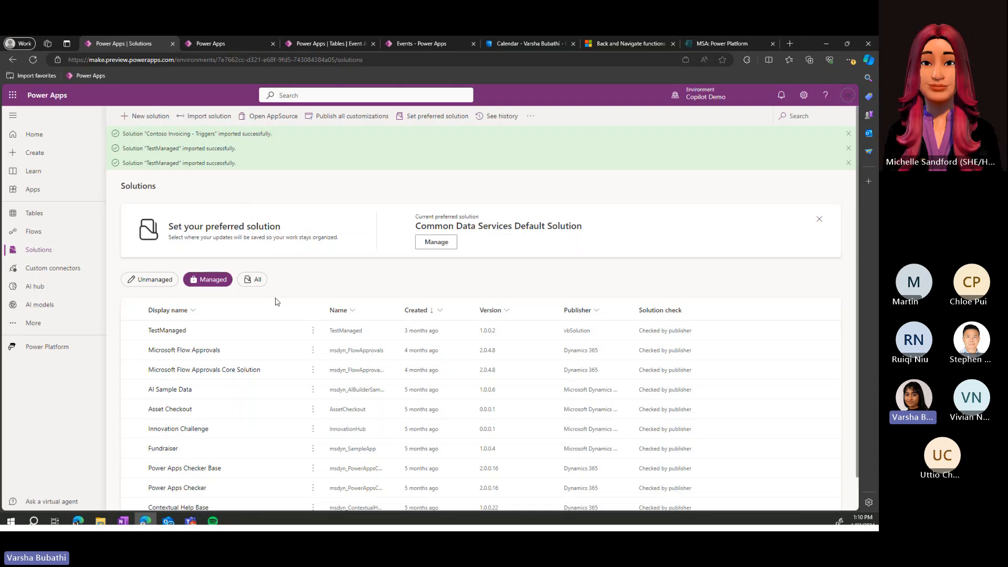
left_click(167, 331)
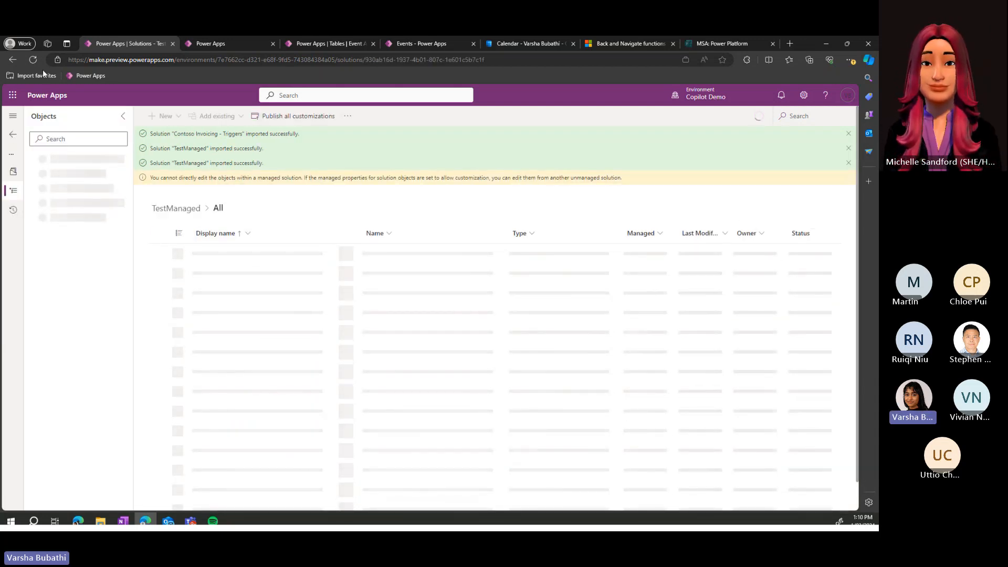
left_click(14, 60)
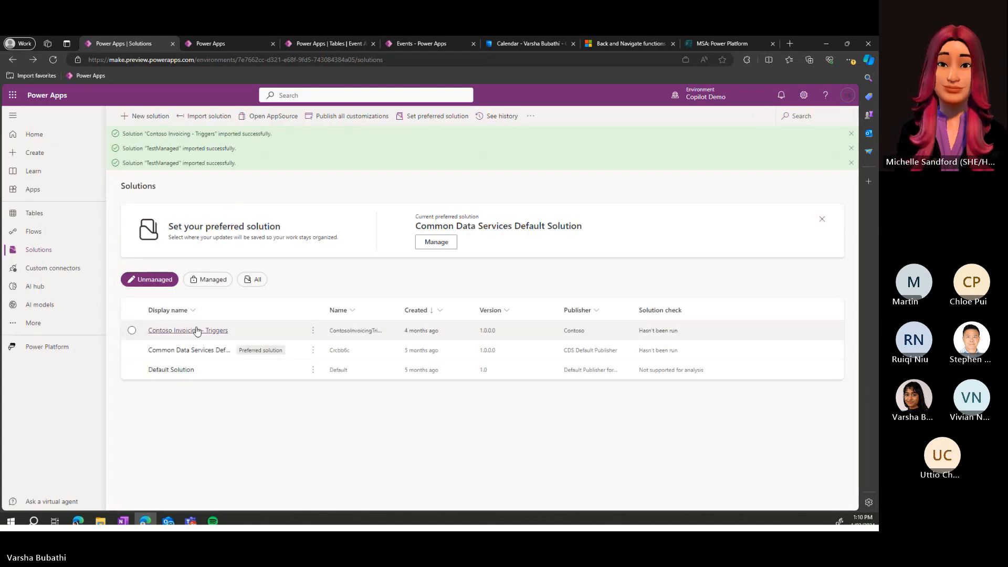
left_click(181, 369)
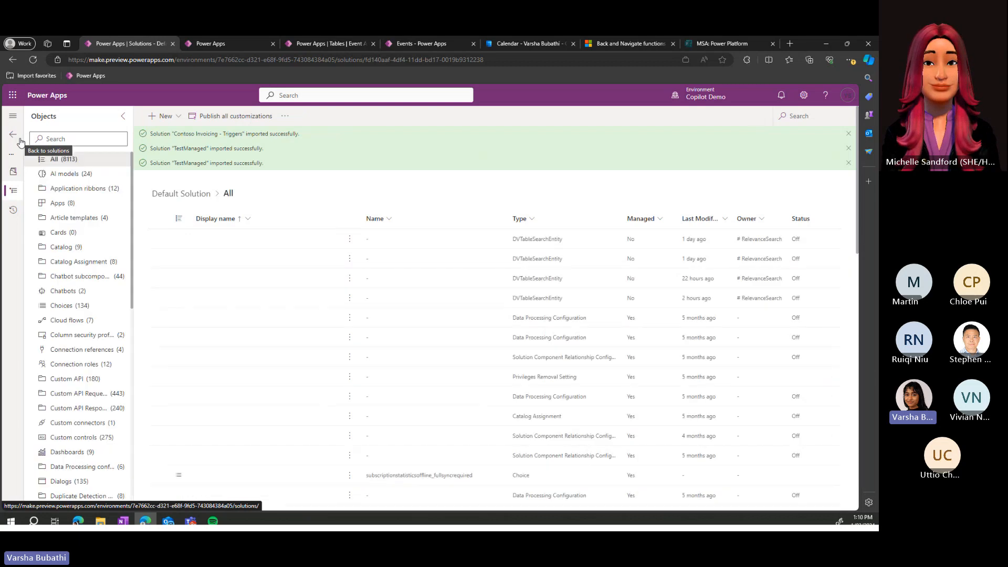
left_click(14, 135)
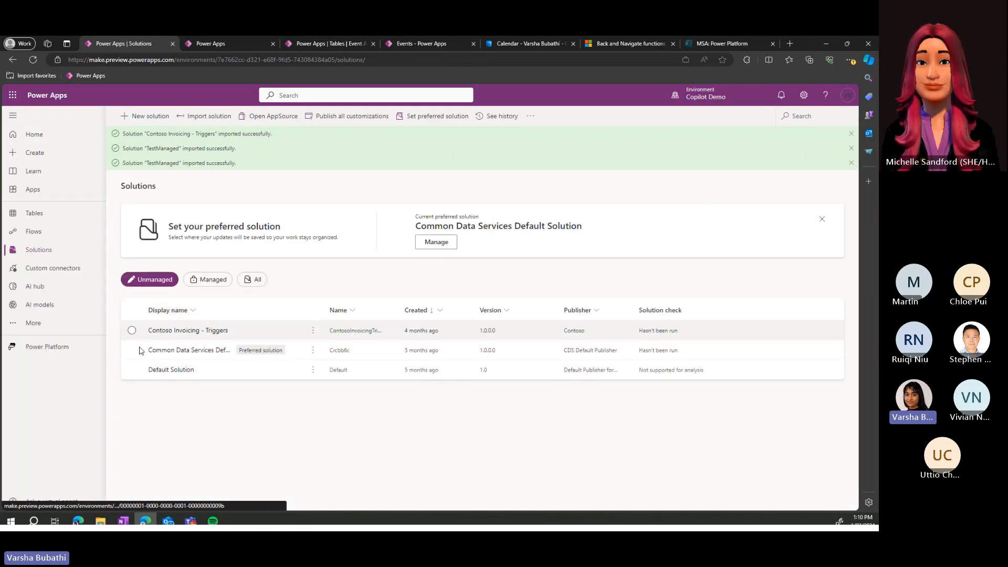
left_click(132, 349)
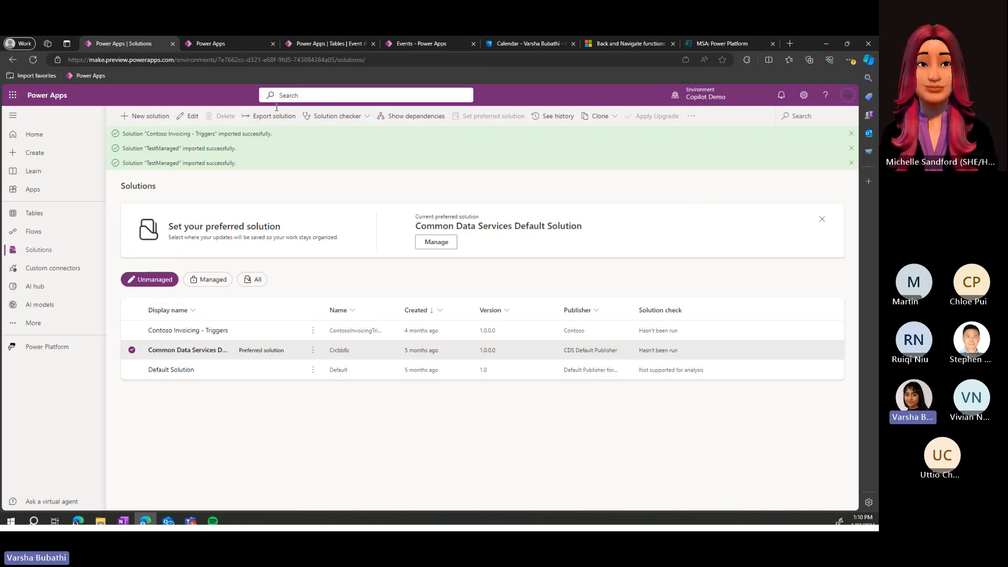
left_click(217, 283)
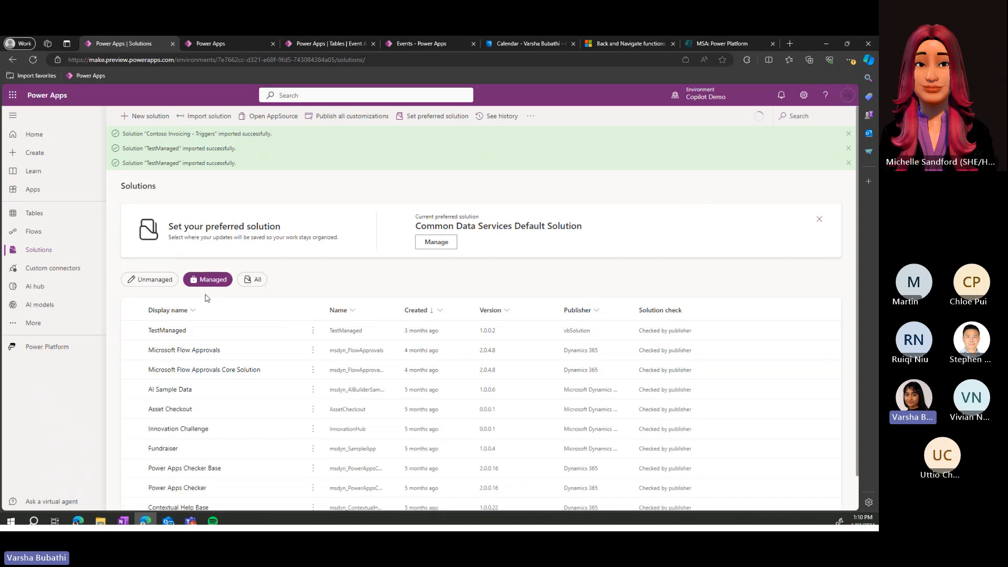
left_click(138, 334)
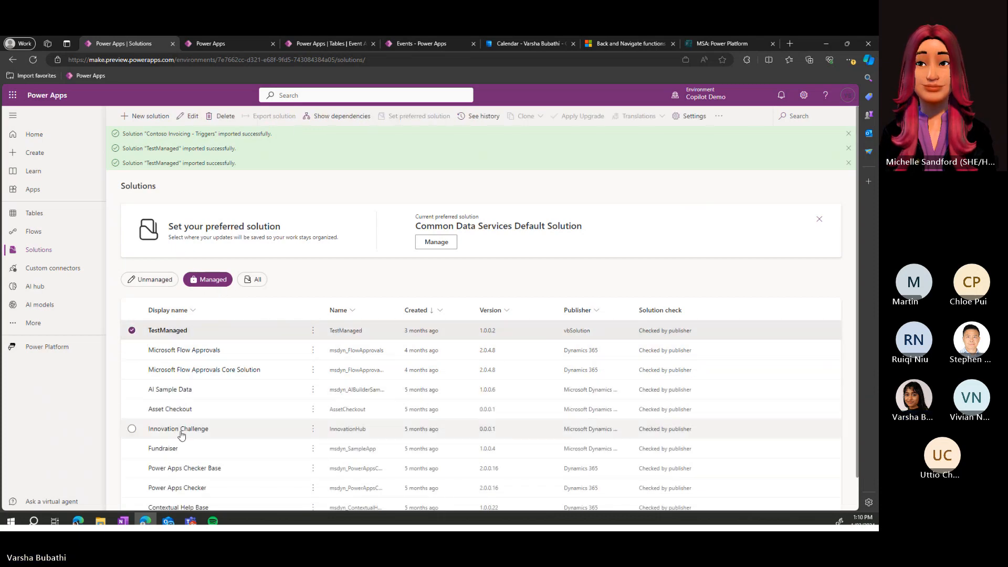
left_click(150, 279)
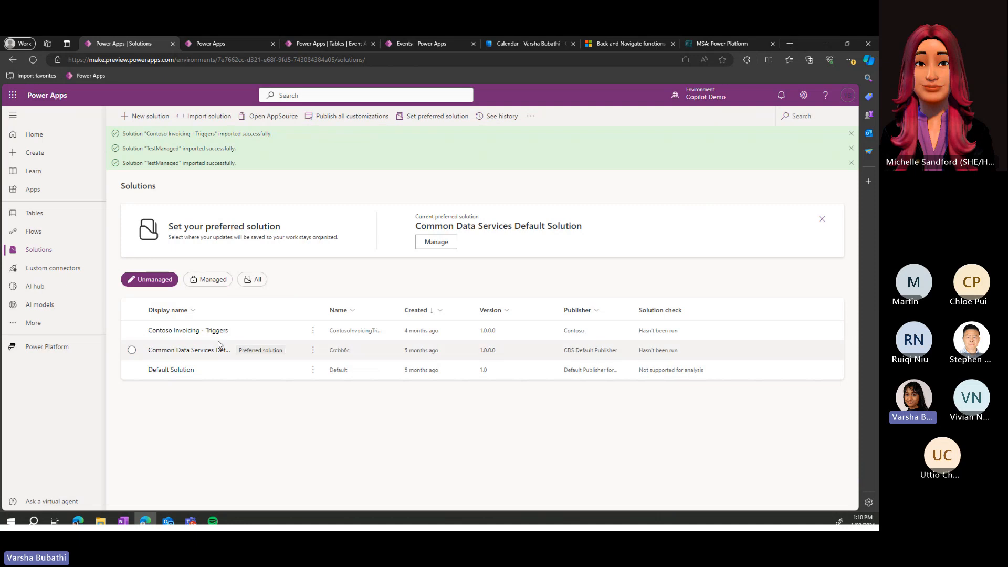
left_click(274, 330)
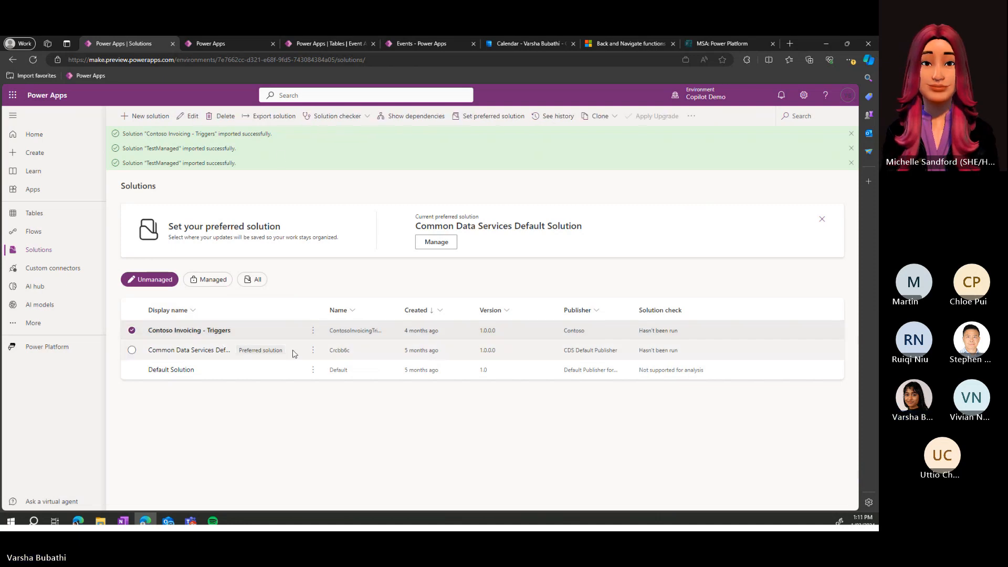
Step: Create a new solution named TestSOlution with Contoso (contoso) as publisher and version 1.0.0.0
left_click(142, 116)
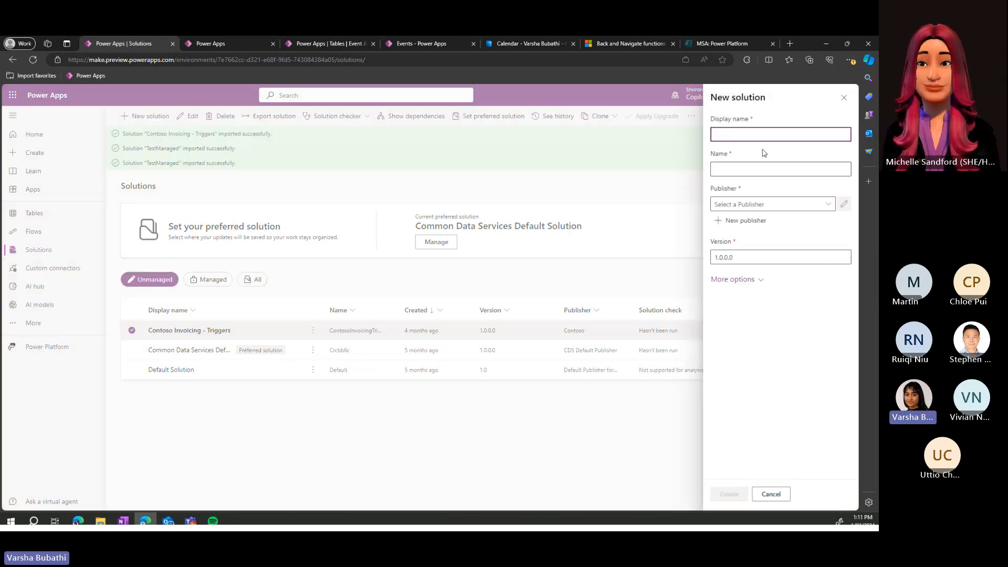
type("TestSOlution")
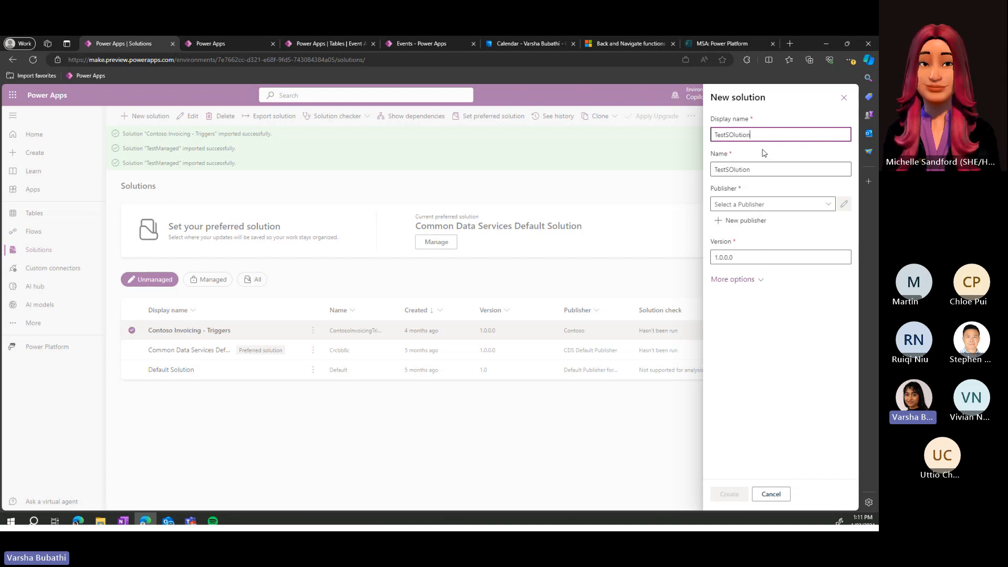
key("Tab")
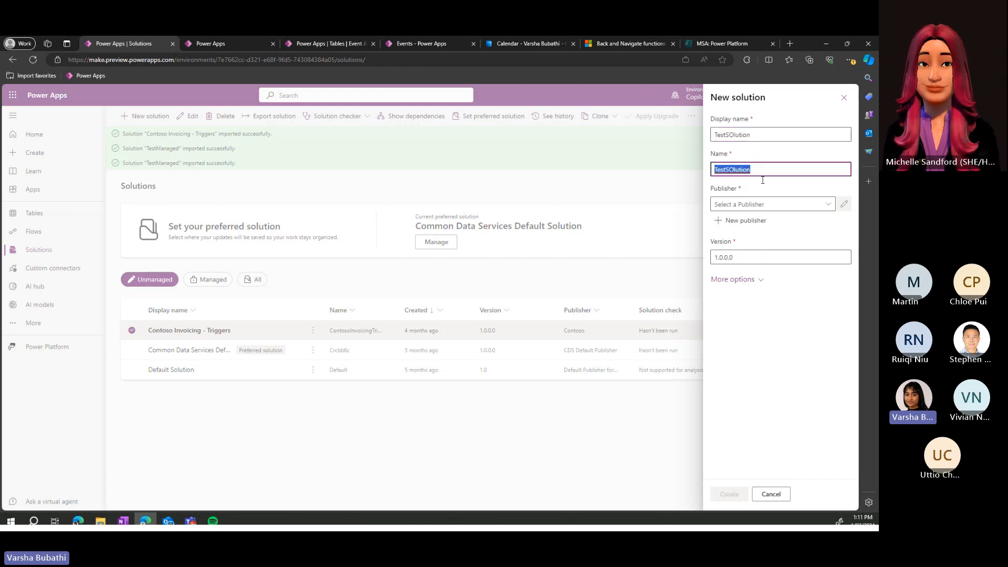
left_click(828, 205)
left_click(740, 235)
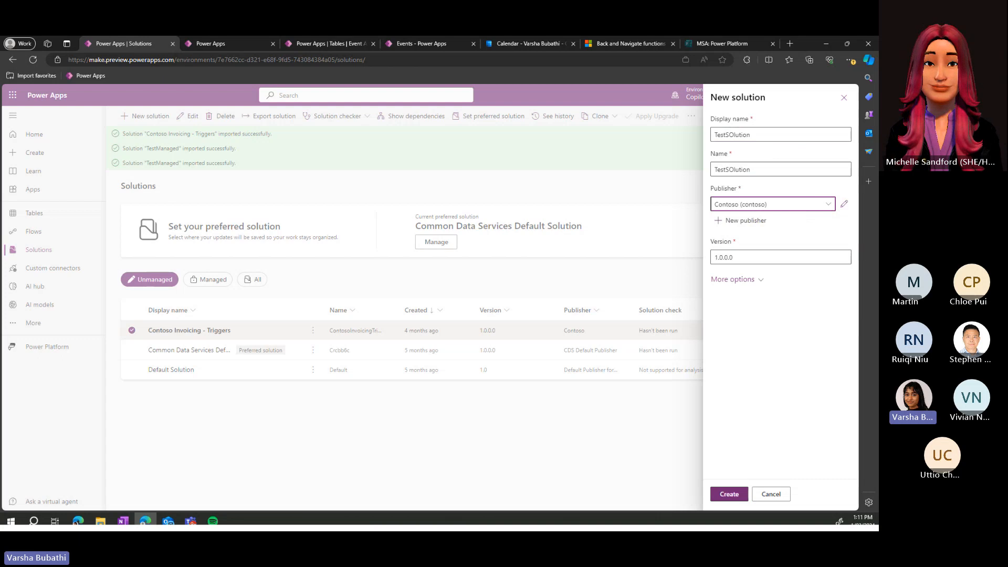
left_click(746, 490)
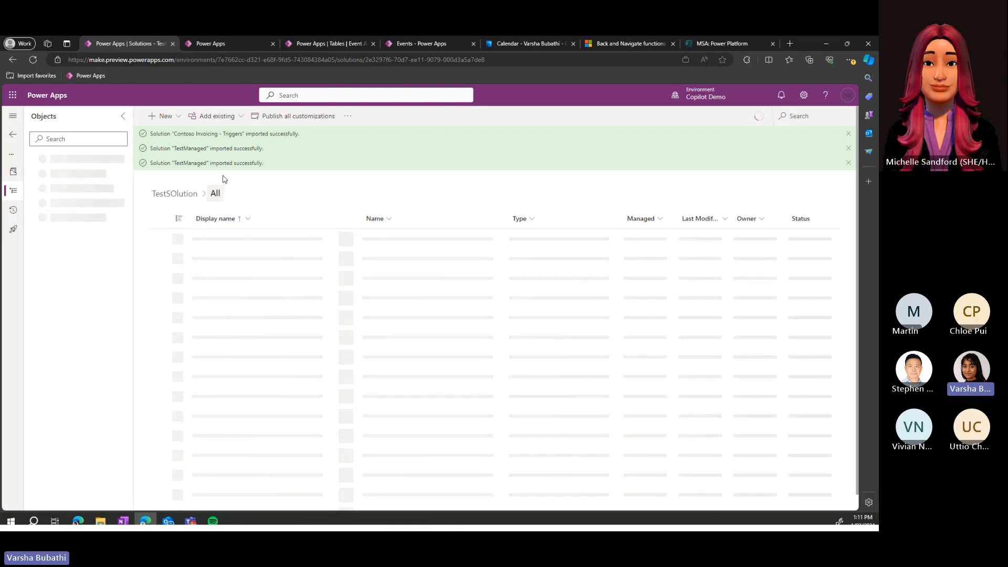
Step: Add the existing Events canvas app from Dataverse to the TestSOlution solution
left_click(215, 116)
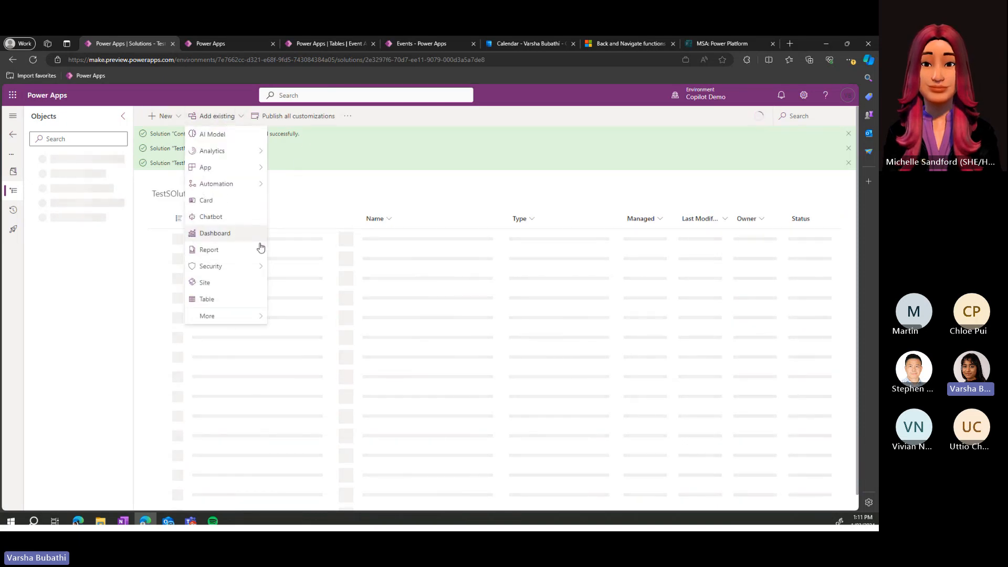
mouse_move(259, 167)
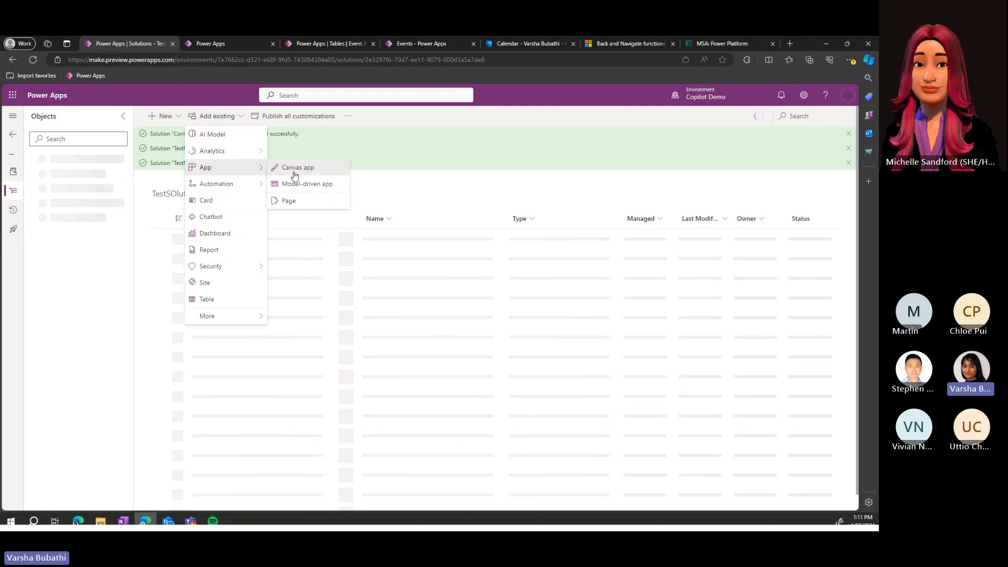
left_click(294, 168)
left_click(286, 202)
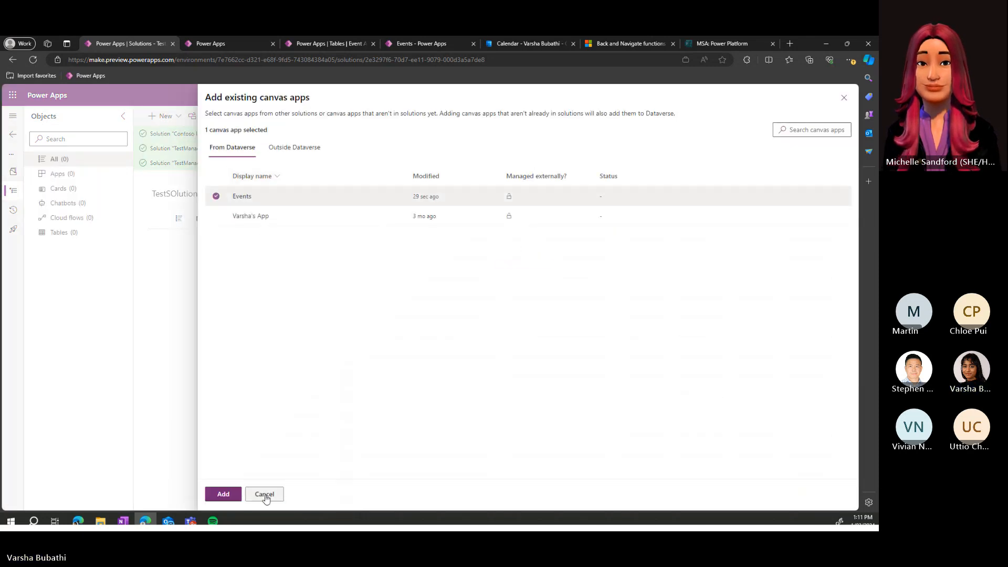
left_click(223, 494)
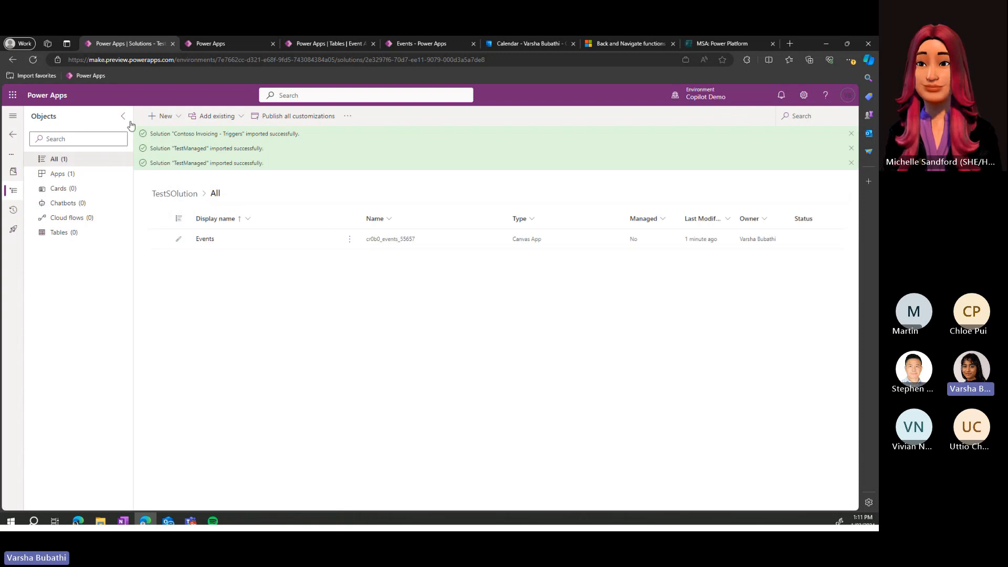
Step: Export the TestSOlution solution as unmanaged with version number 1.0.0.1 and the solution checker run on export
left_click(13, 135)
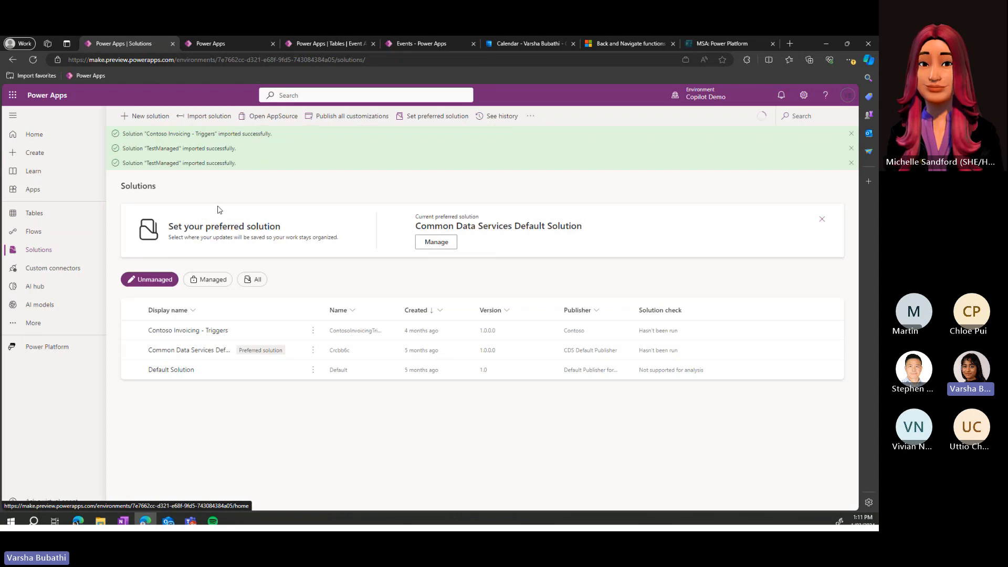
left_click(235, 336)
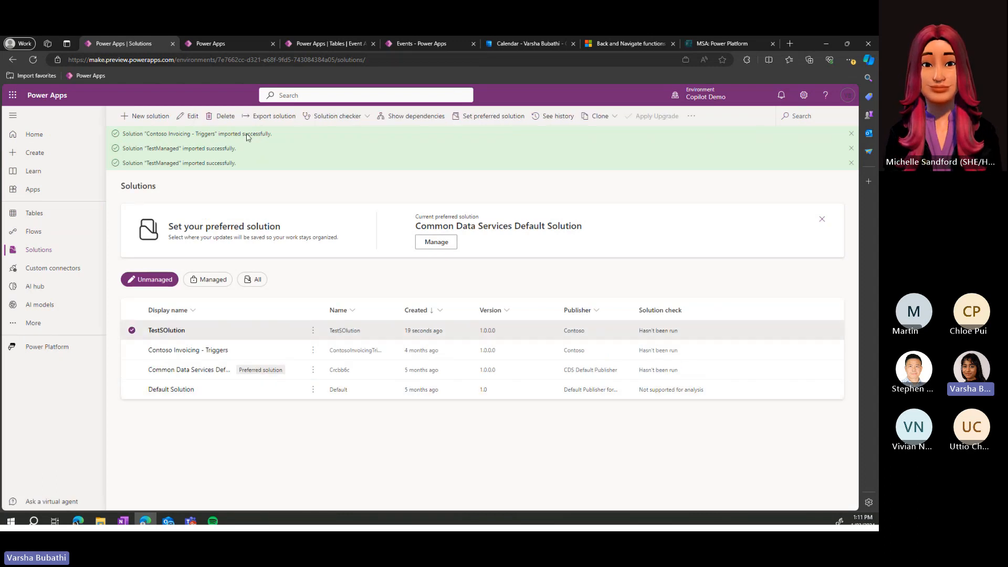
left_click(272, 116)
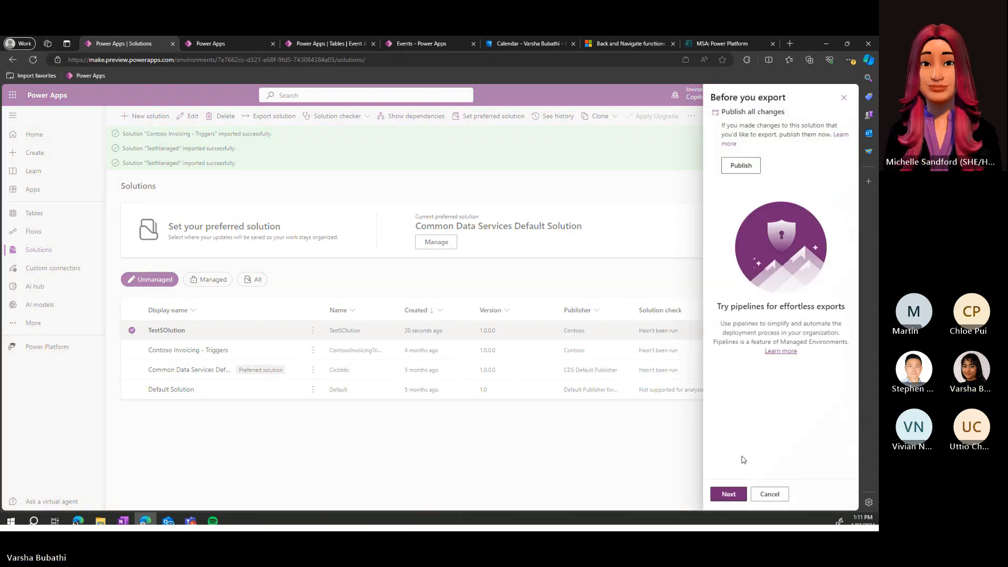
left_click(729, 494)
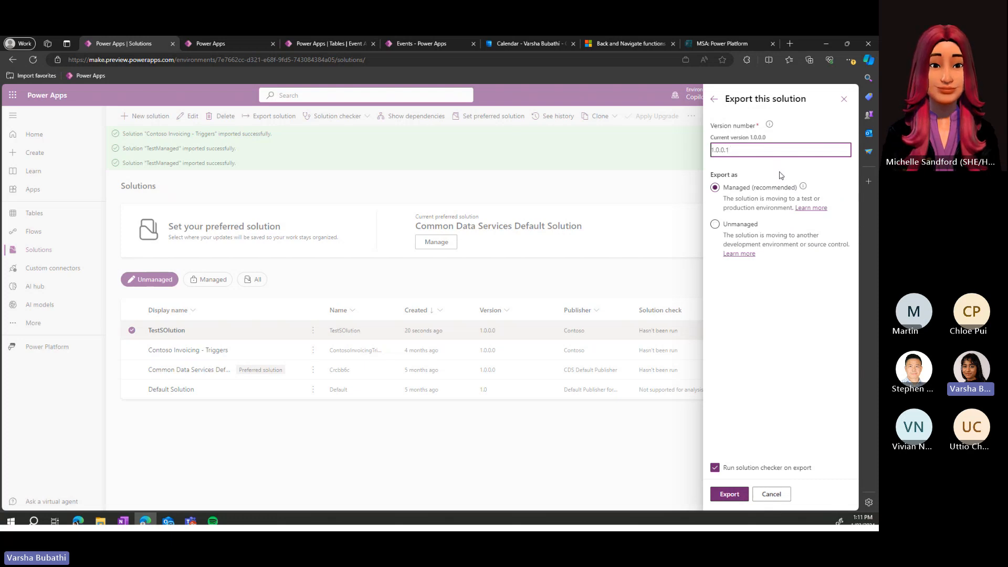
left_click(781, 233)
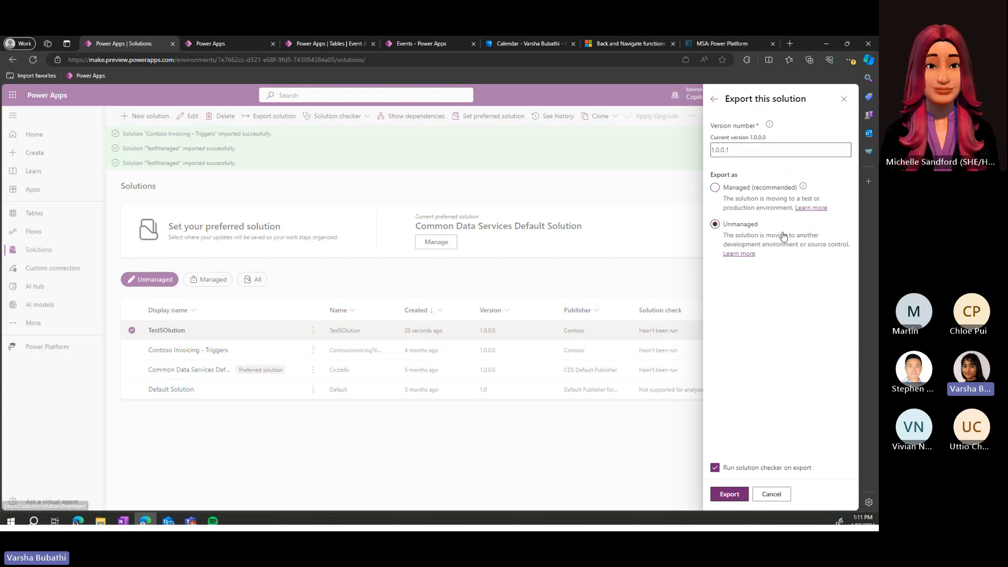
left_click(738, 497)
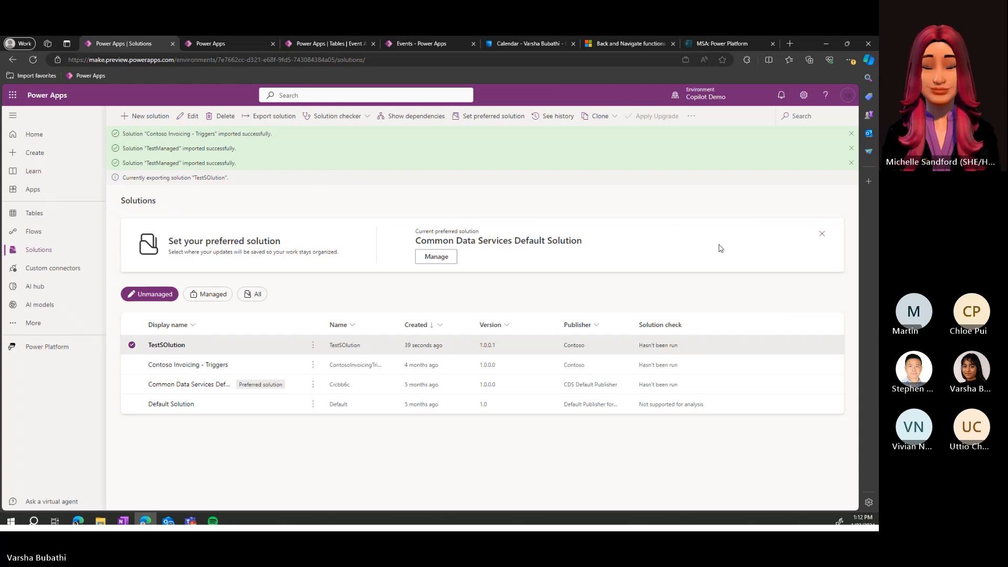
Step: Dismiss the preferred solution banner and the first two import notifications above the Solutions list
left_click(821, 235)
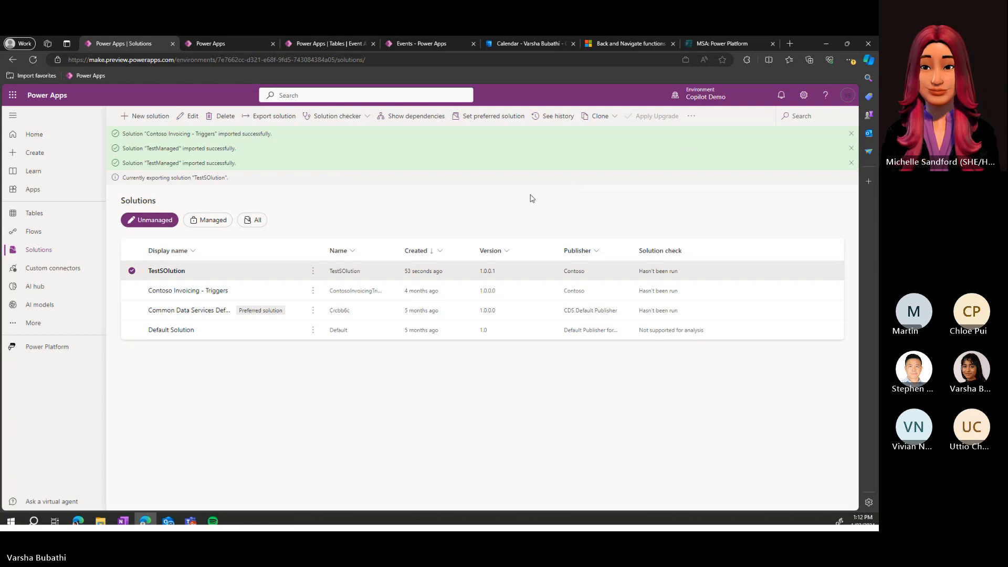
left_click(851, 134)
left_click(851, 134)
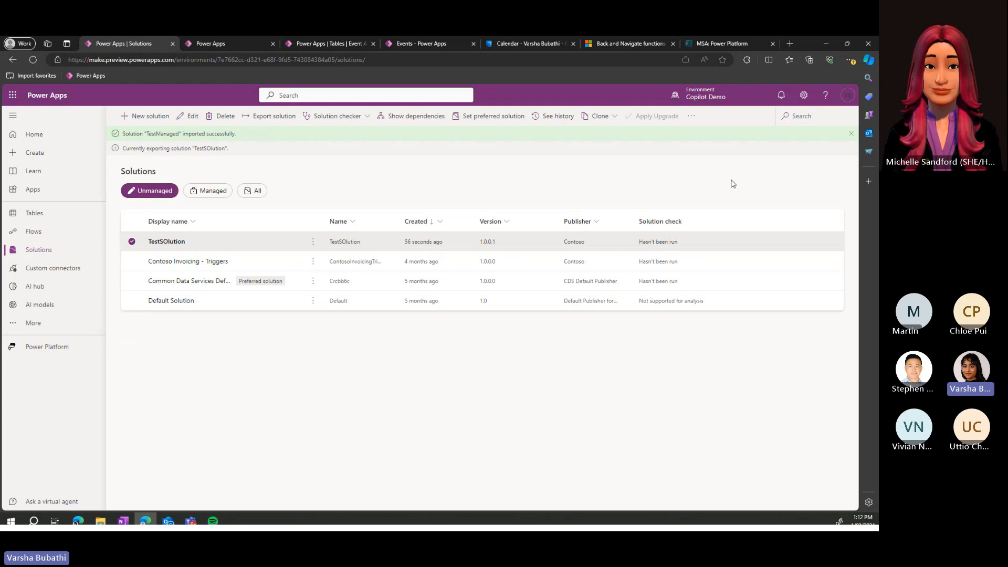
mouse_move(713, 84)
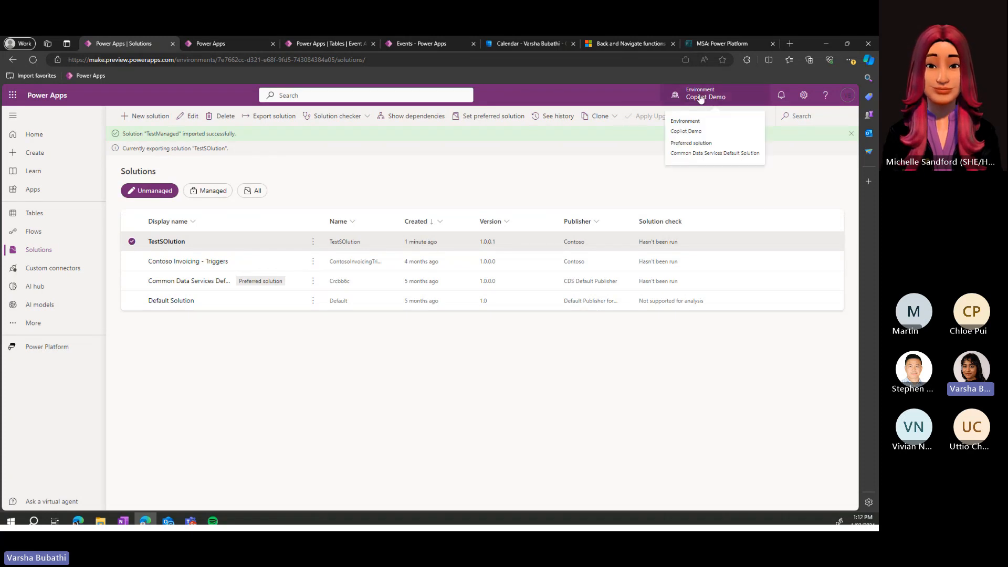
left_click(753, 207)
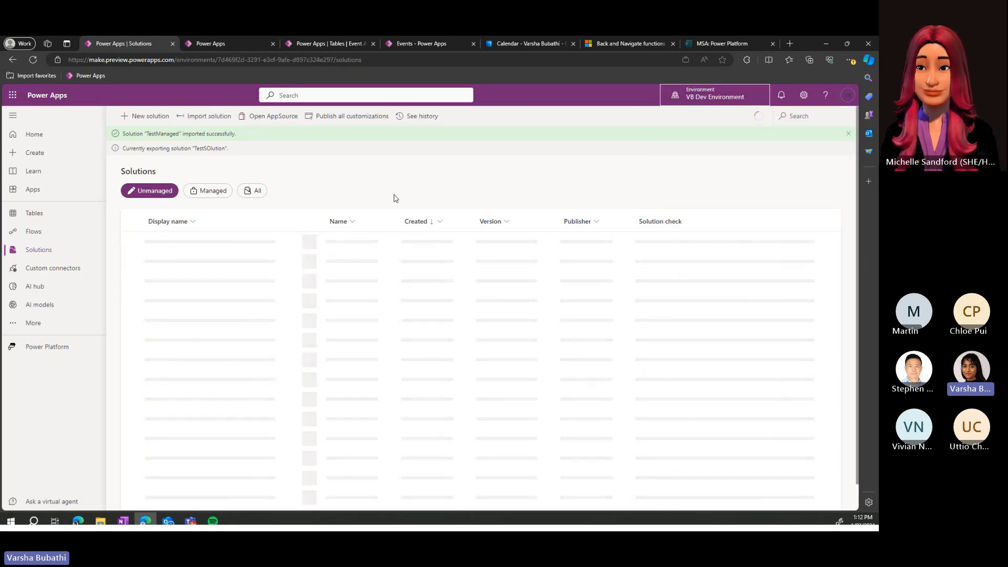
left_click(221, 125)
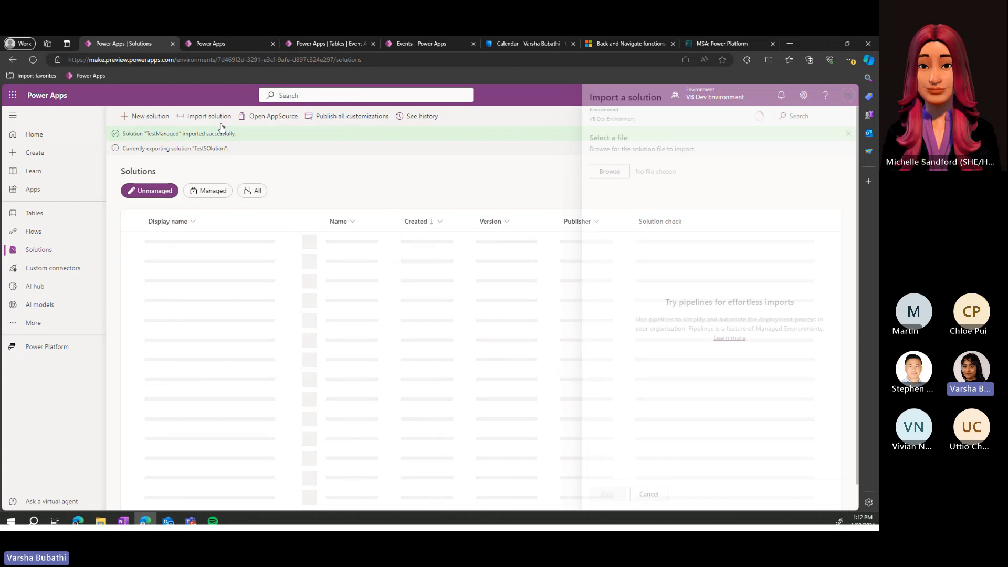
left_click(591, 171)
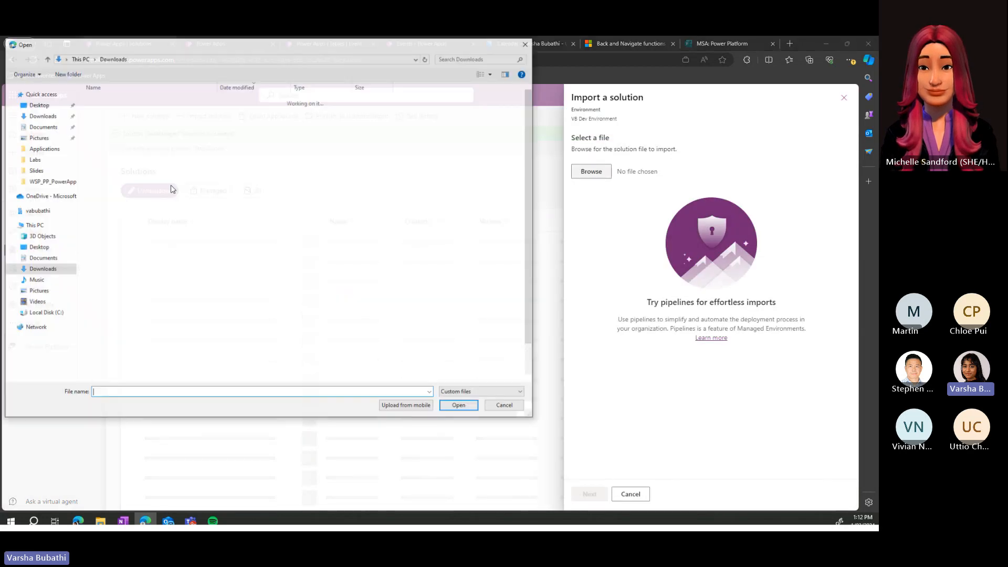
left_click(45, 117)
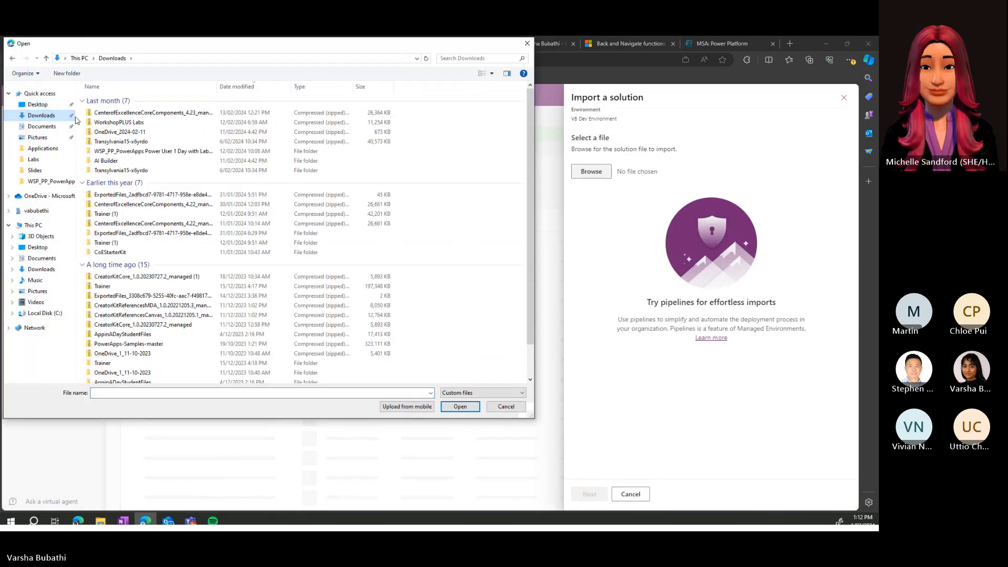
left_click_drag(189, 51, 191, 124)
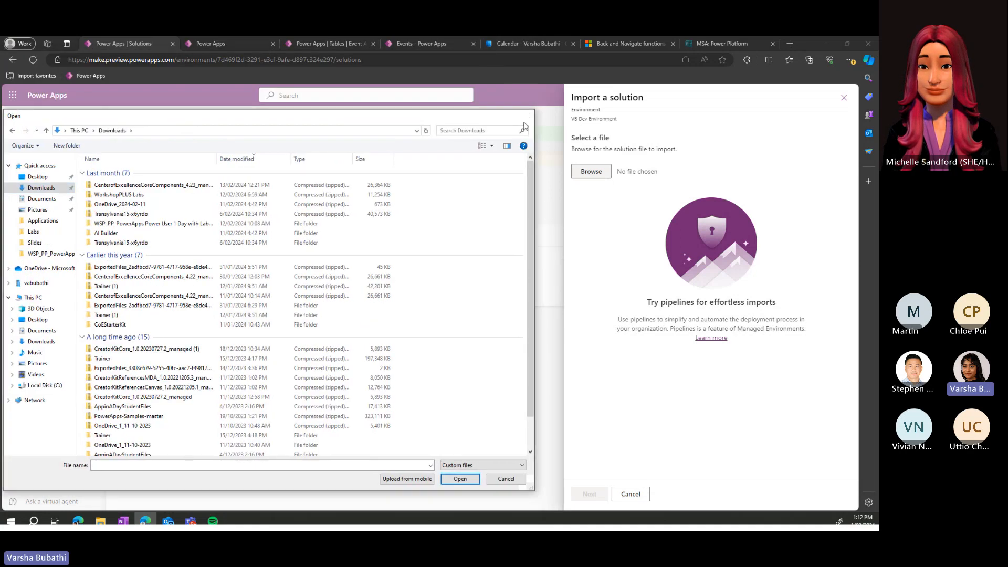
left_click(527, 116)
left_click(843, 98)
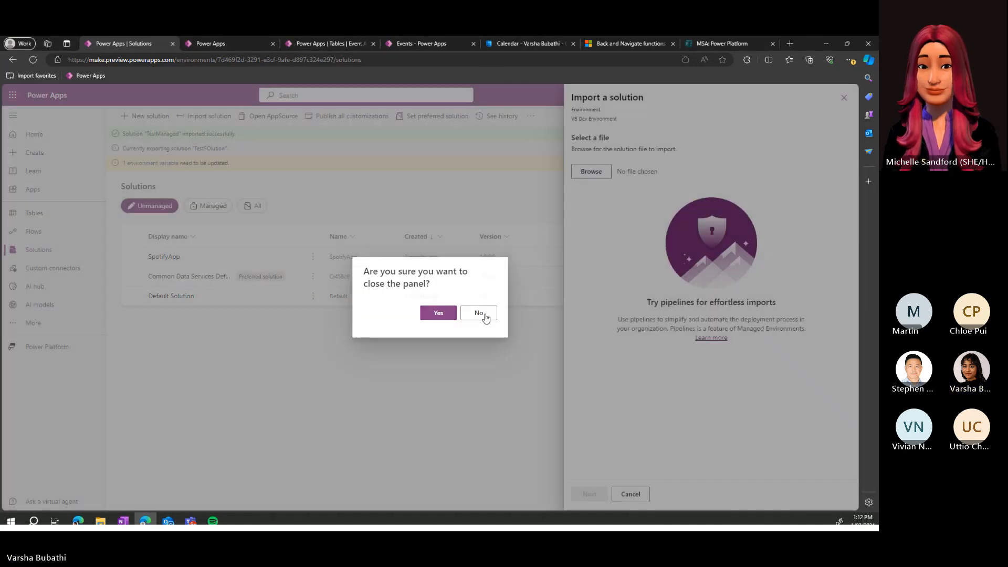
left_click(479, 313)
left_click(843, 98)
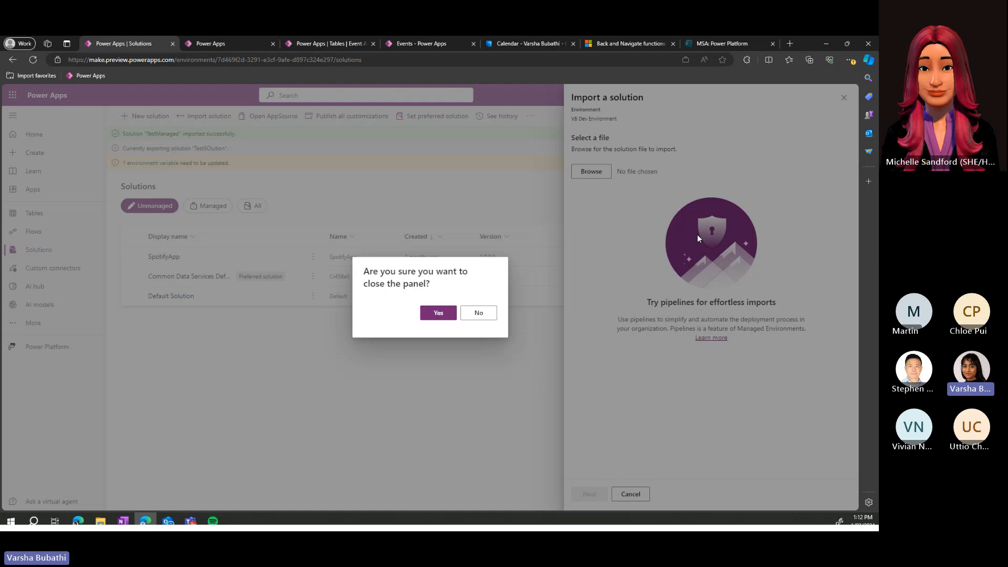
left_click(435, 312)
left_click(701, 100)
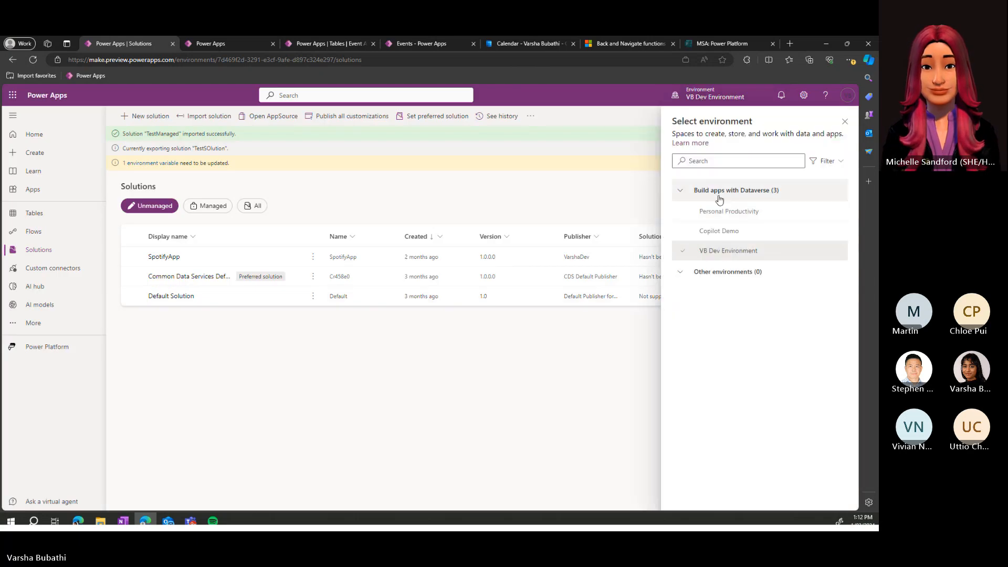
left_click(749, 232)
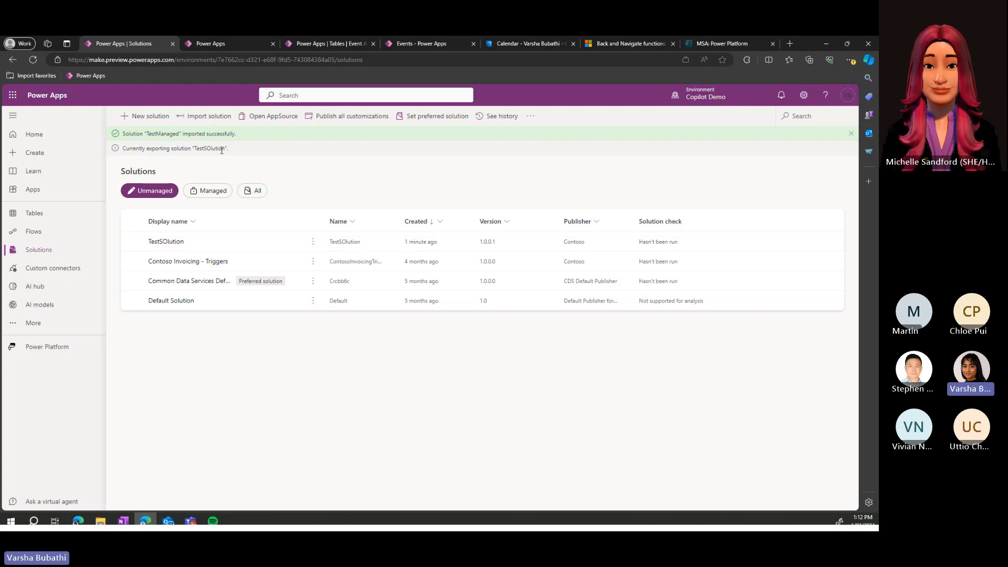
key("ctrl+n")
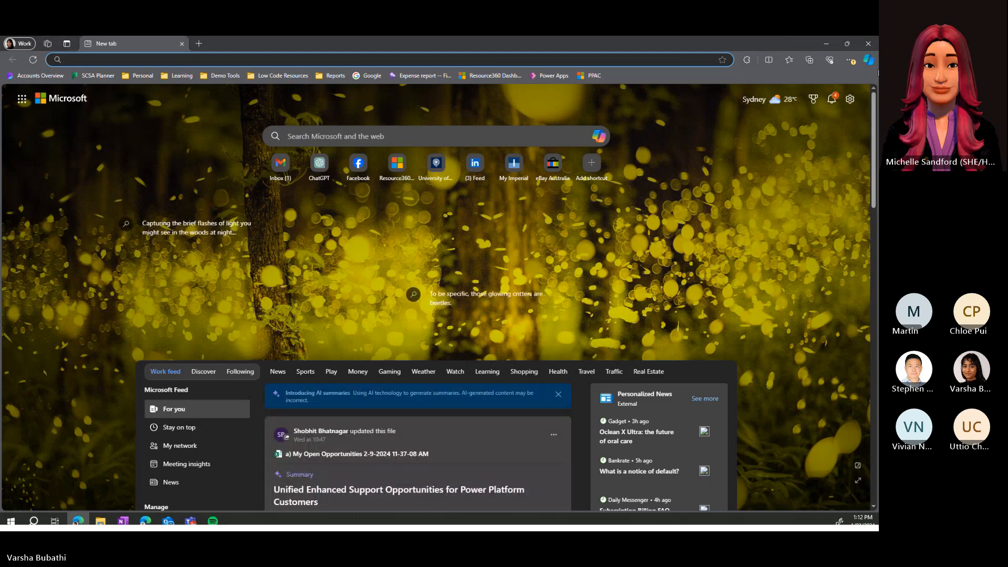
left_click(868, 43)
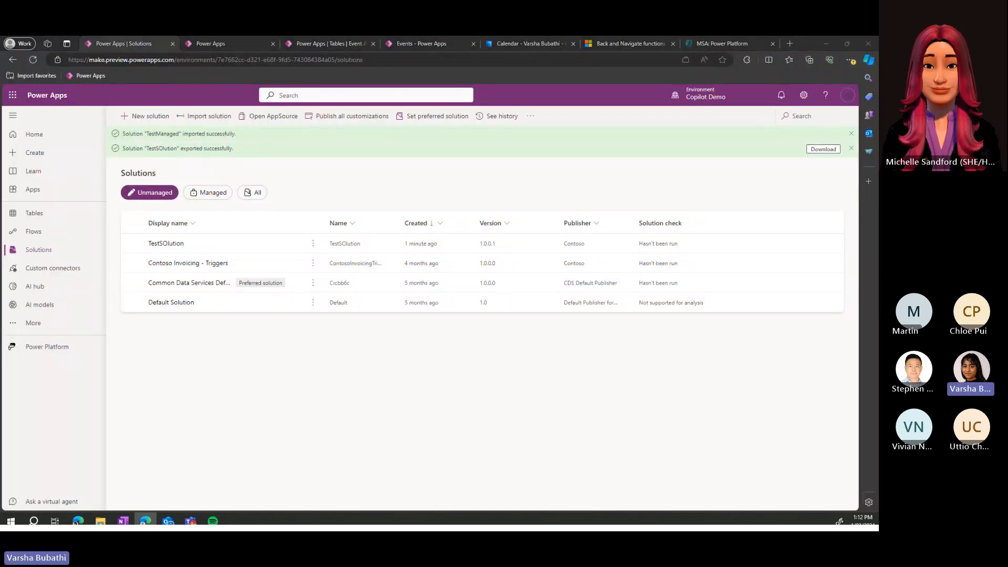
key("alt+Tab")
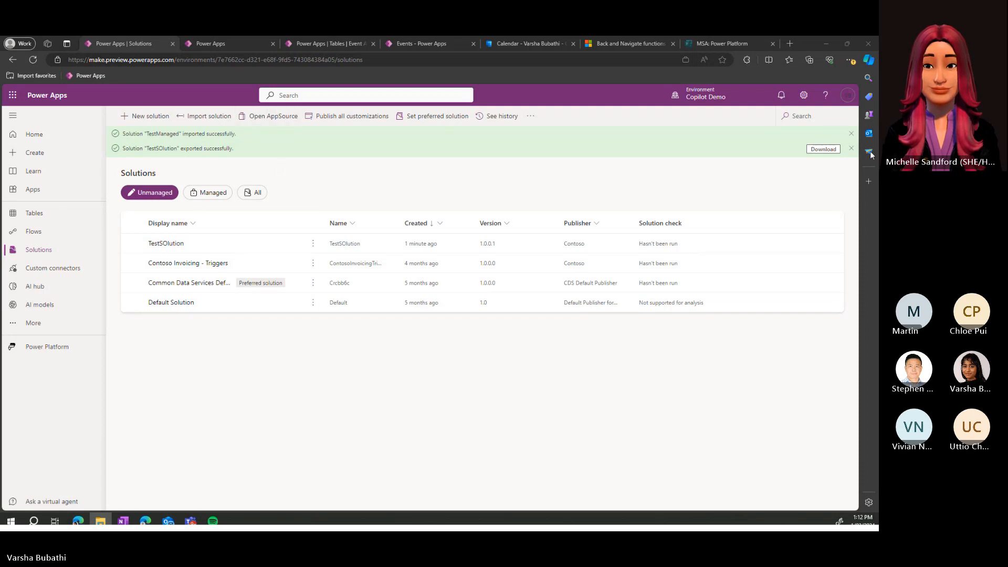
Step: Download the exported TestSOlution package from the export notification in the Copilot Demo environment
left_click(823, 149)
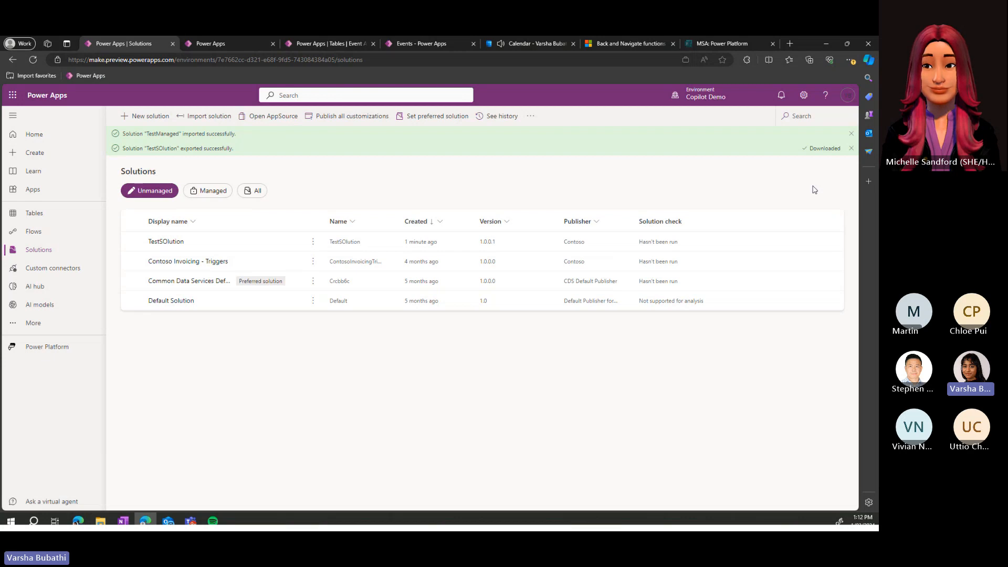
left_click(716, 98)
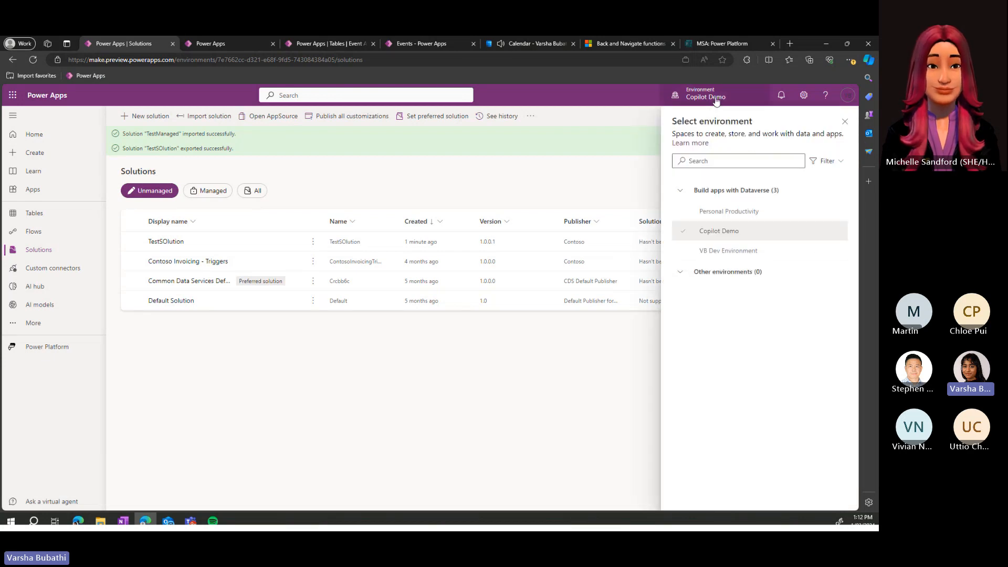
left_click(550, 494)
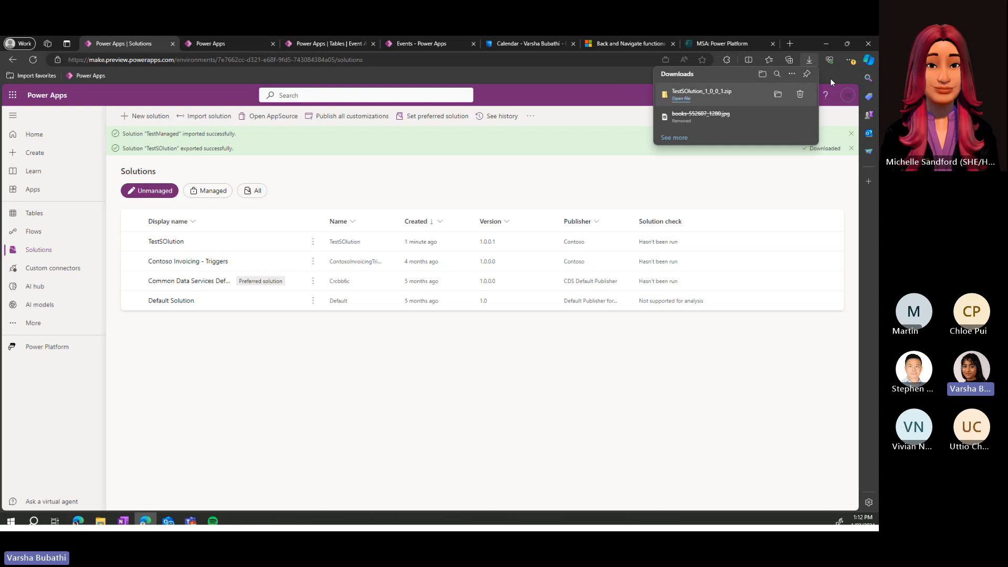
Step: Switch to the VB Dev Environment and submit TestSOlution_1_0_0_1.zip as the solution file to import
left_click(708, 96)
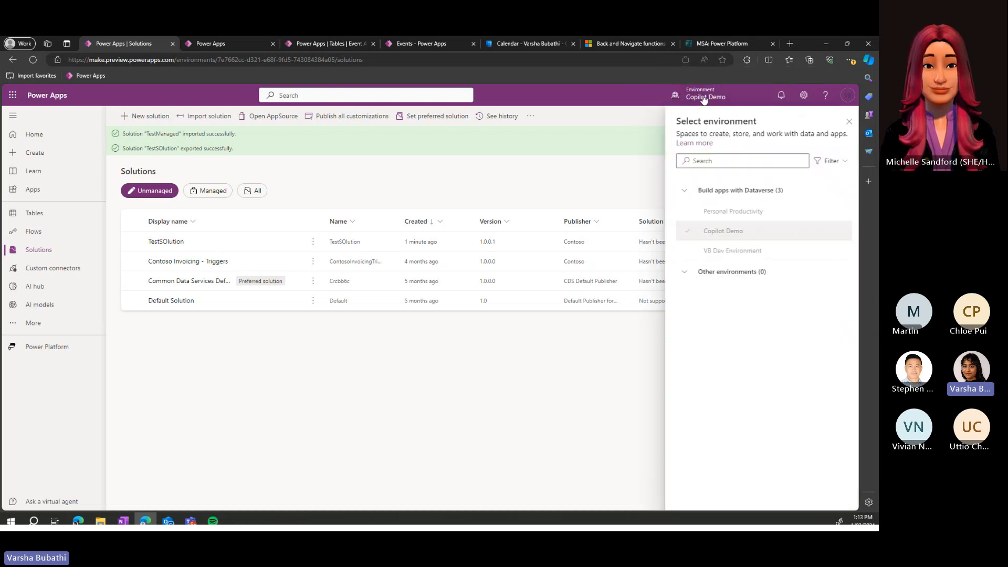
left_click(745, 251)
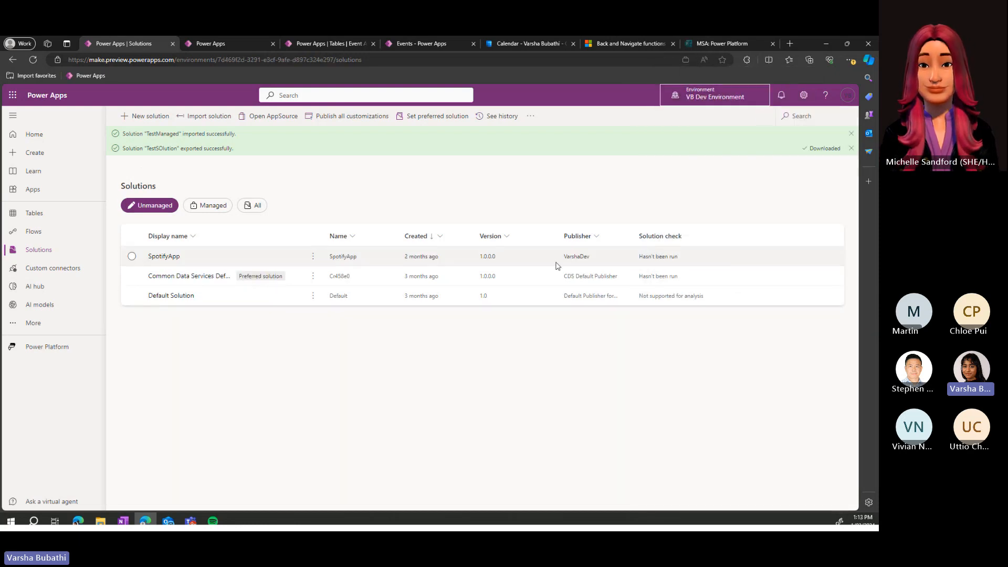
left_click(142, 116)
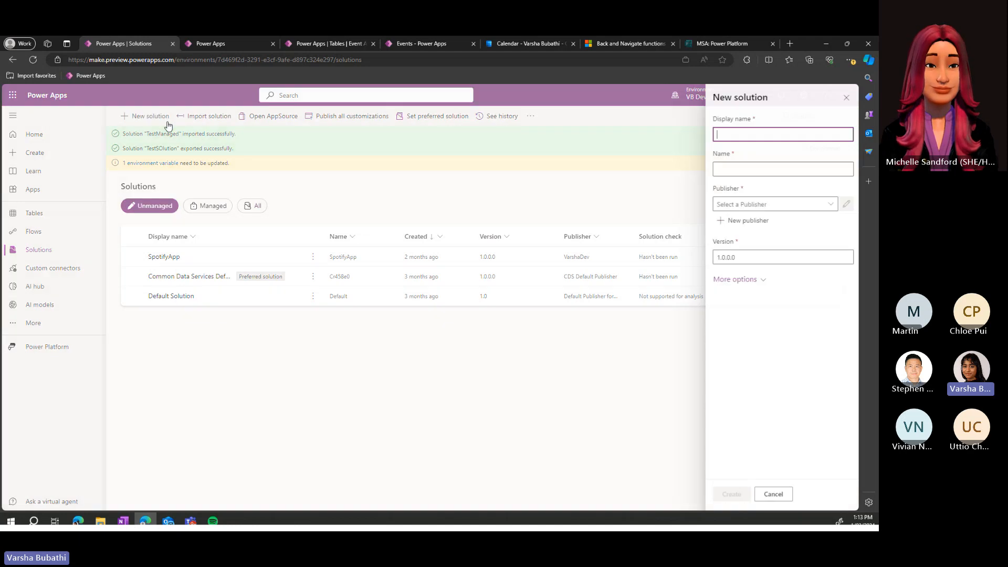
left_click(171, 123)
left_click(218, 117)
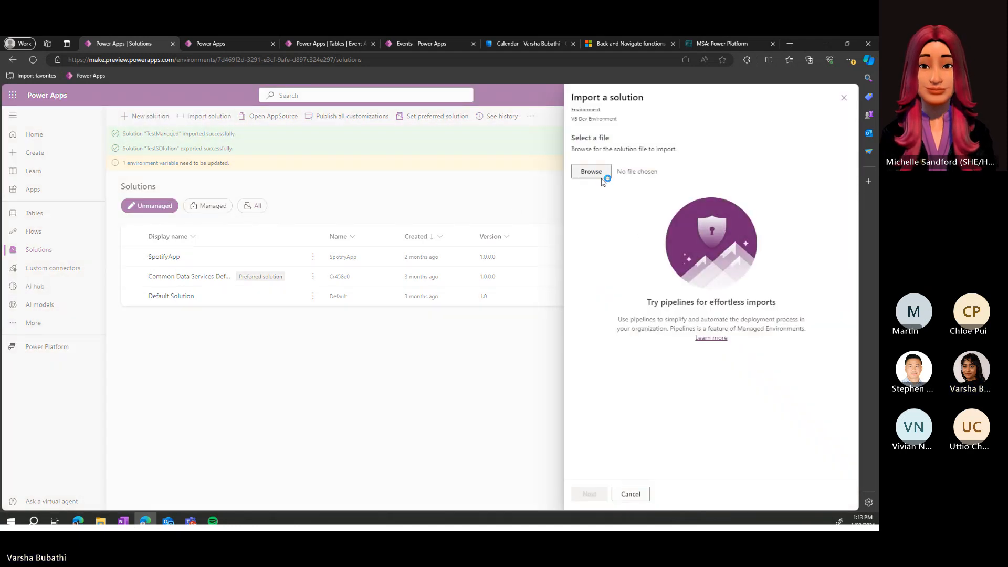
left_click(591, 172)
double_click(160, 187)
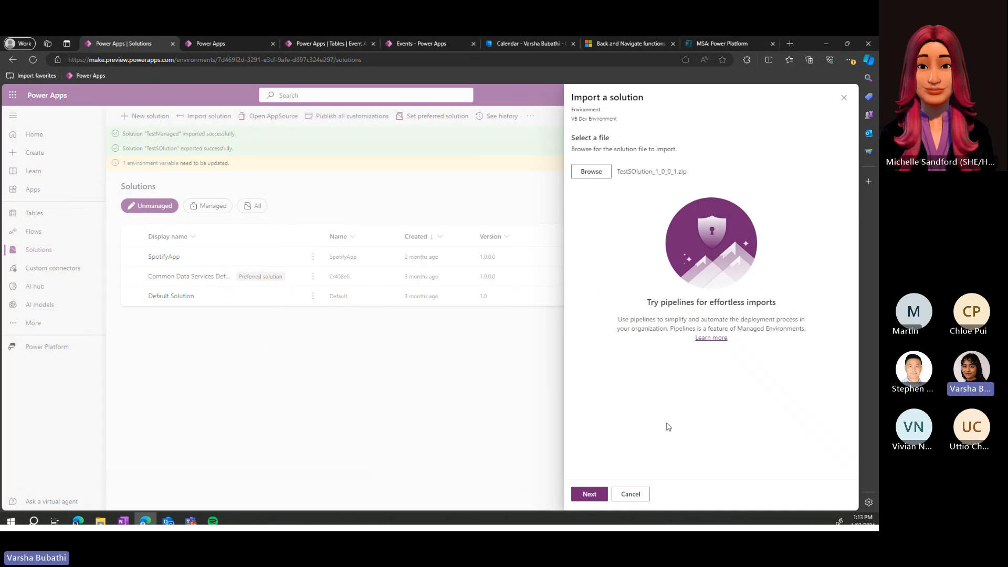
left_click(590, 493)
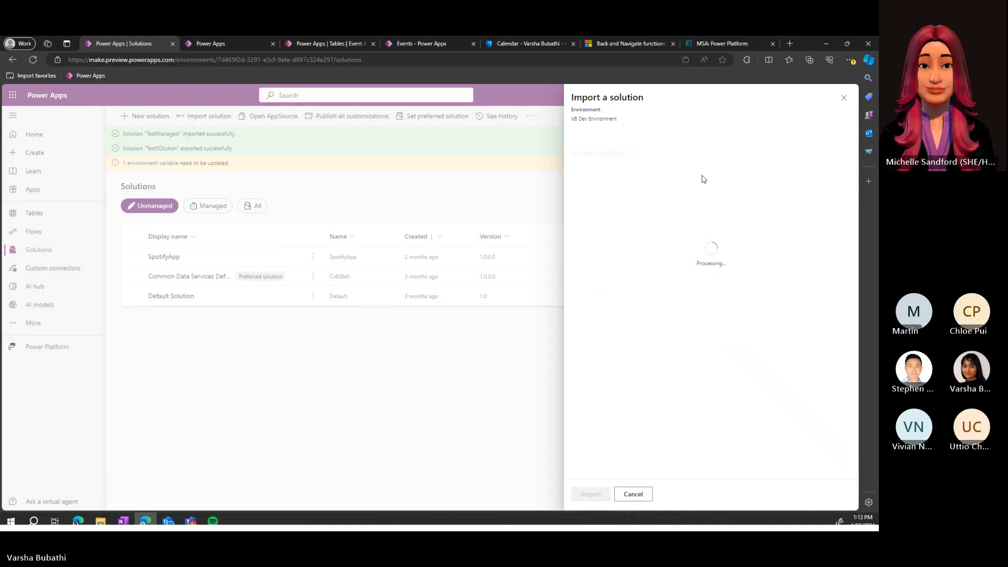
Step: Examine the missing dependencies of TestSOlution and the version in its import details
left_click(834, 135)
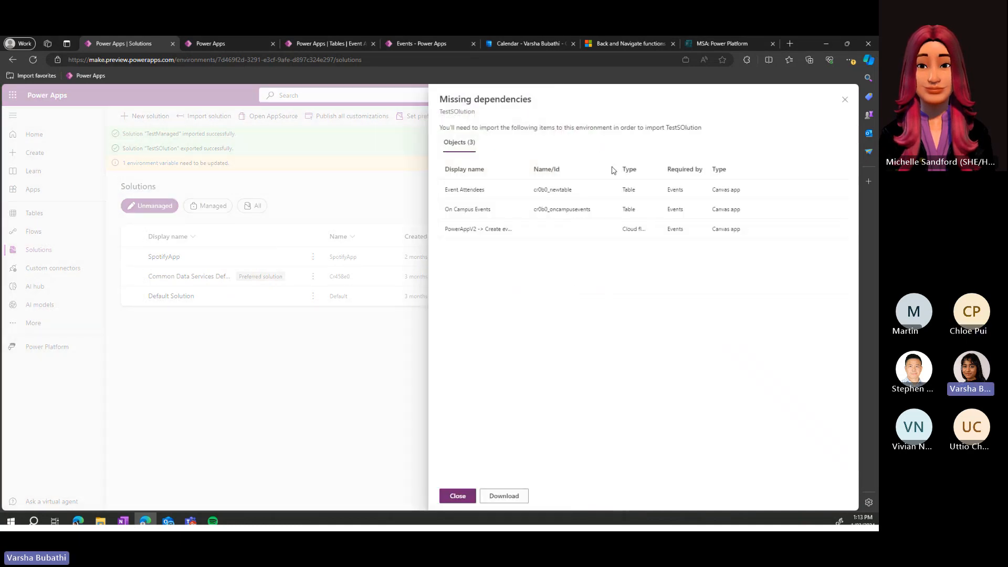
key("Escape")
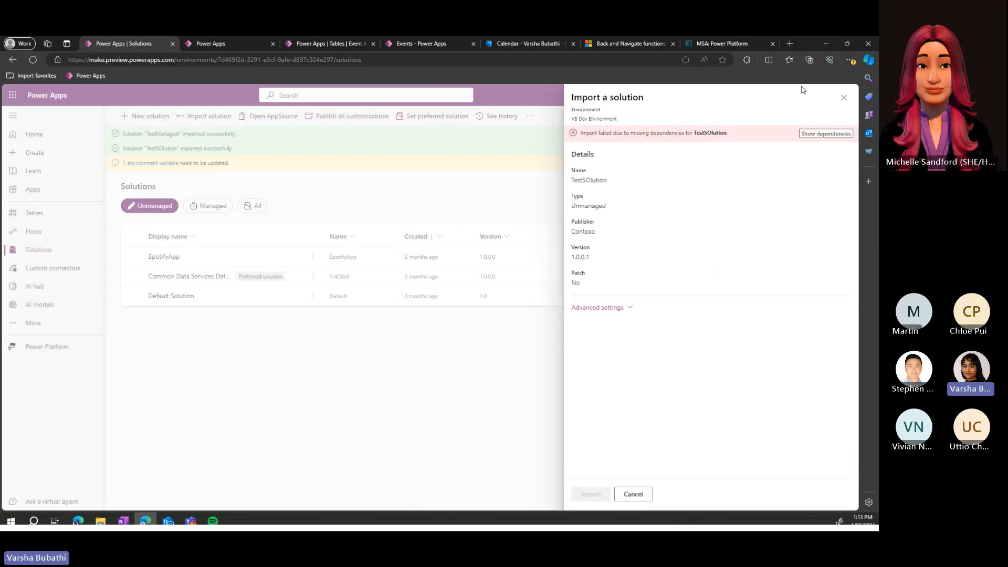
left_click(834, 139)
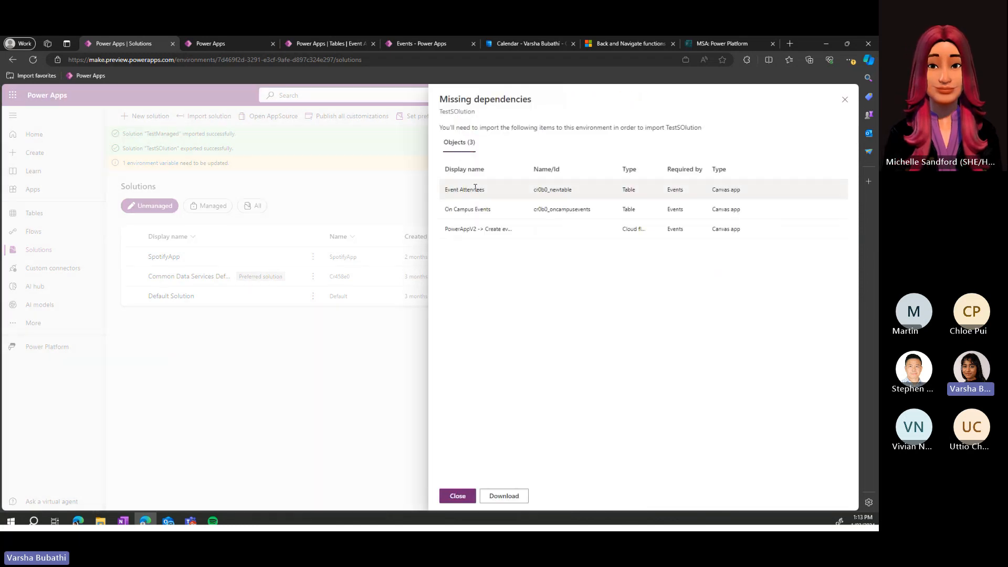
left_click_drag(457, 189, 673, 210)
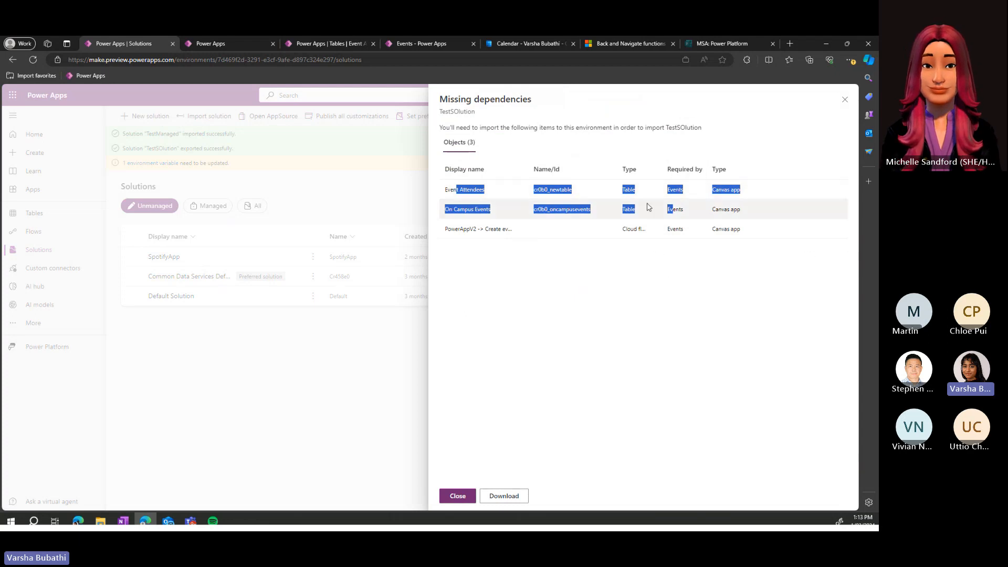
left_click(845, 99)
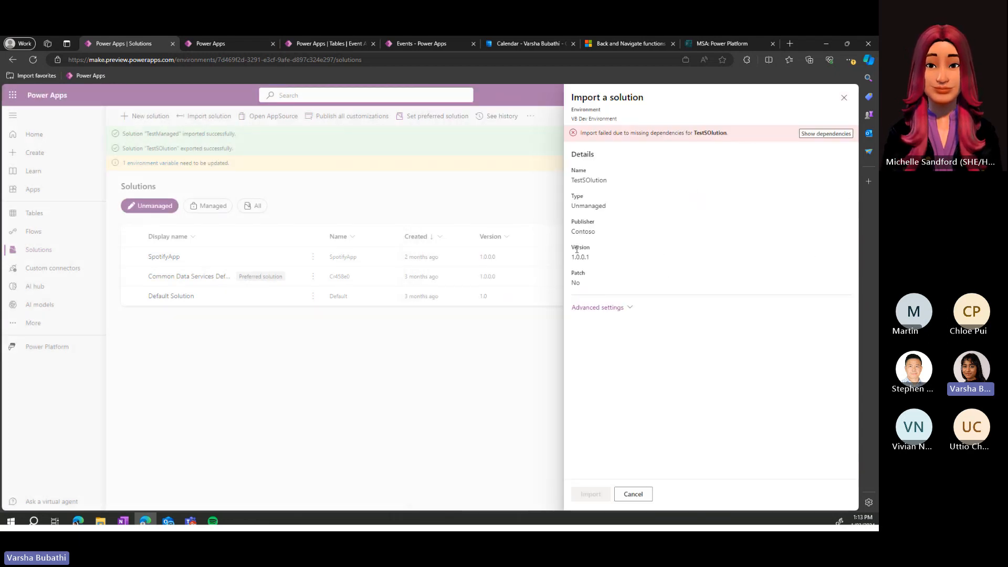
left_click_drag(573, 248, 620, 252)
left_click(589, 264)
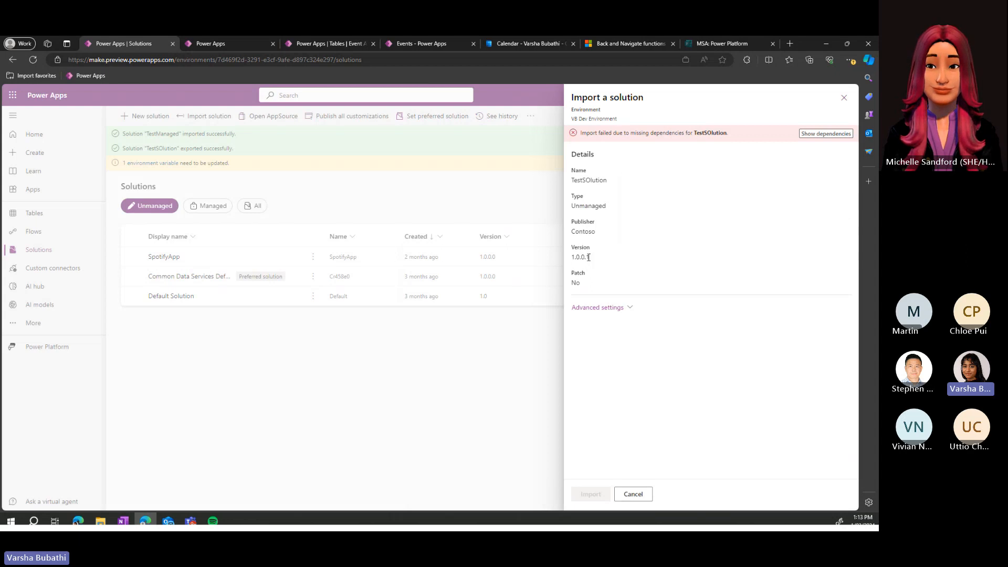